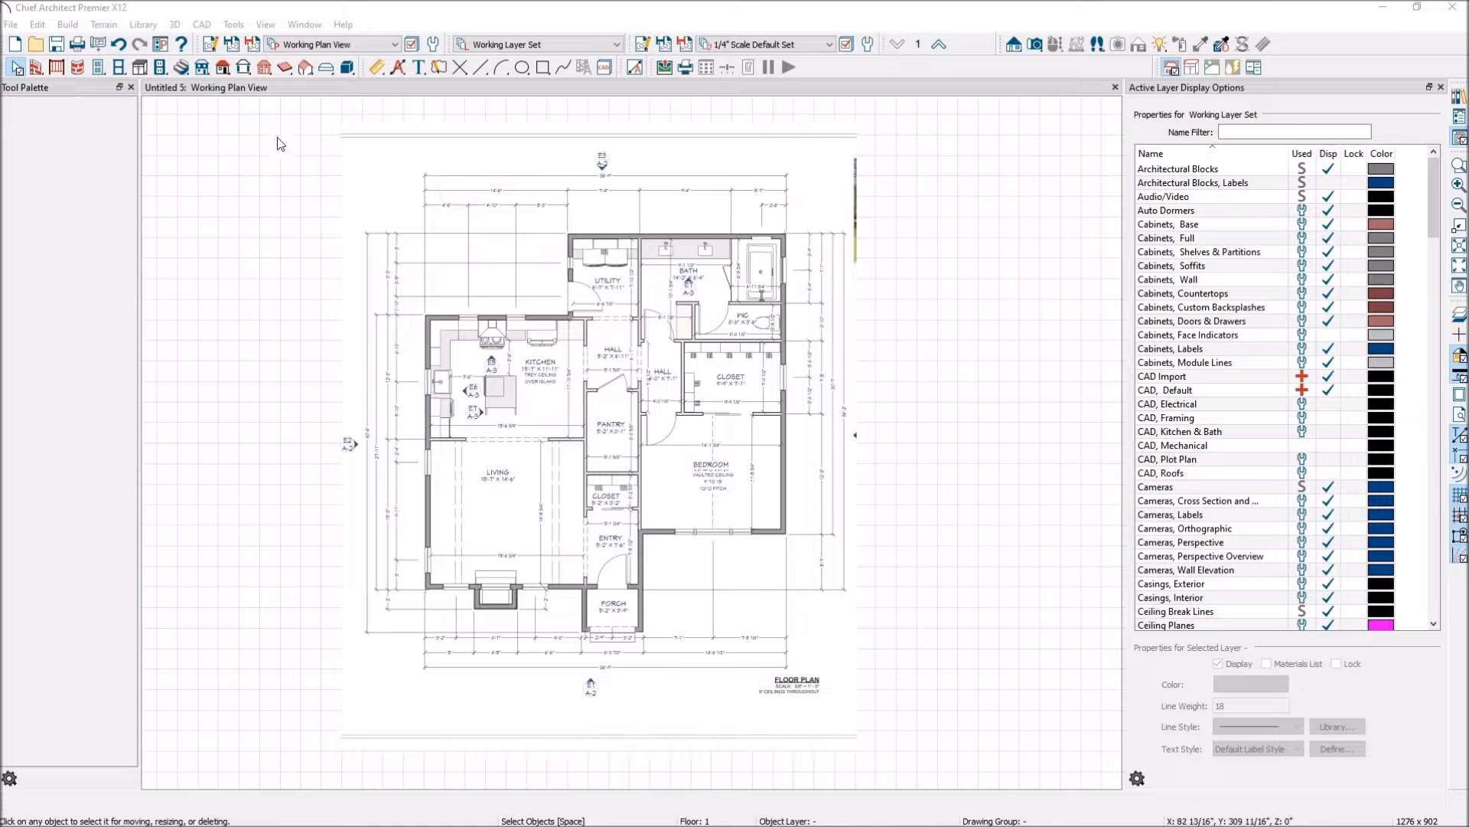
# Step: Save the plan as Sample-Plan.plan in the Course folder, replacing the existing file
pyautogui.click(57, 46)
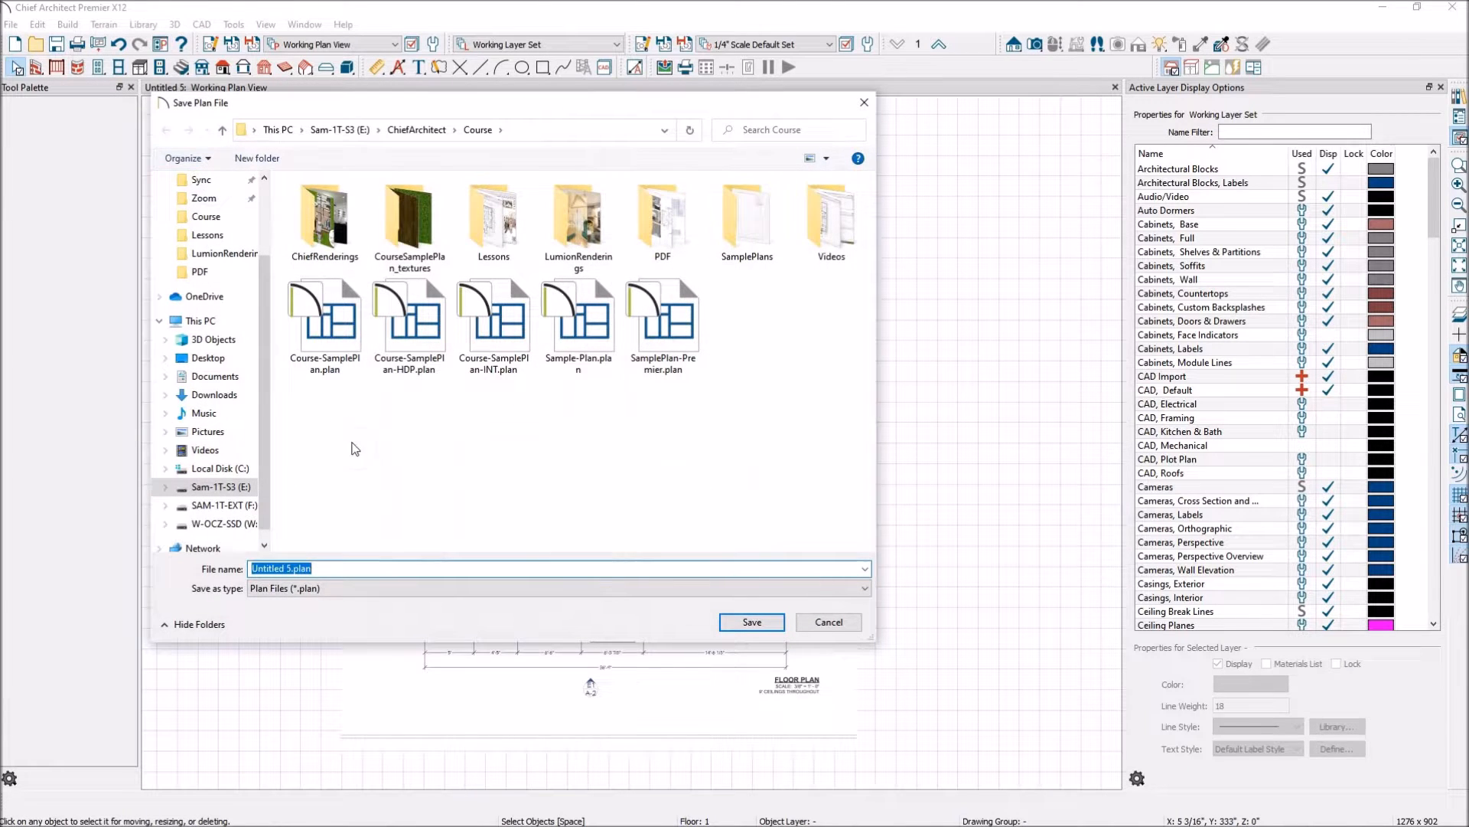
pyautogui.click(587, 339)
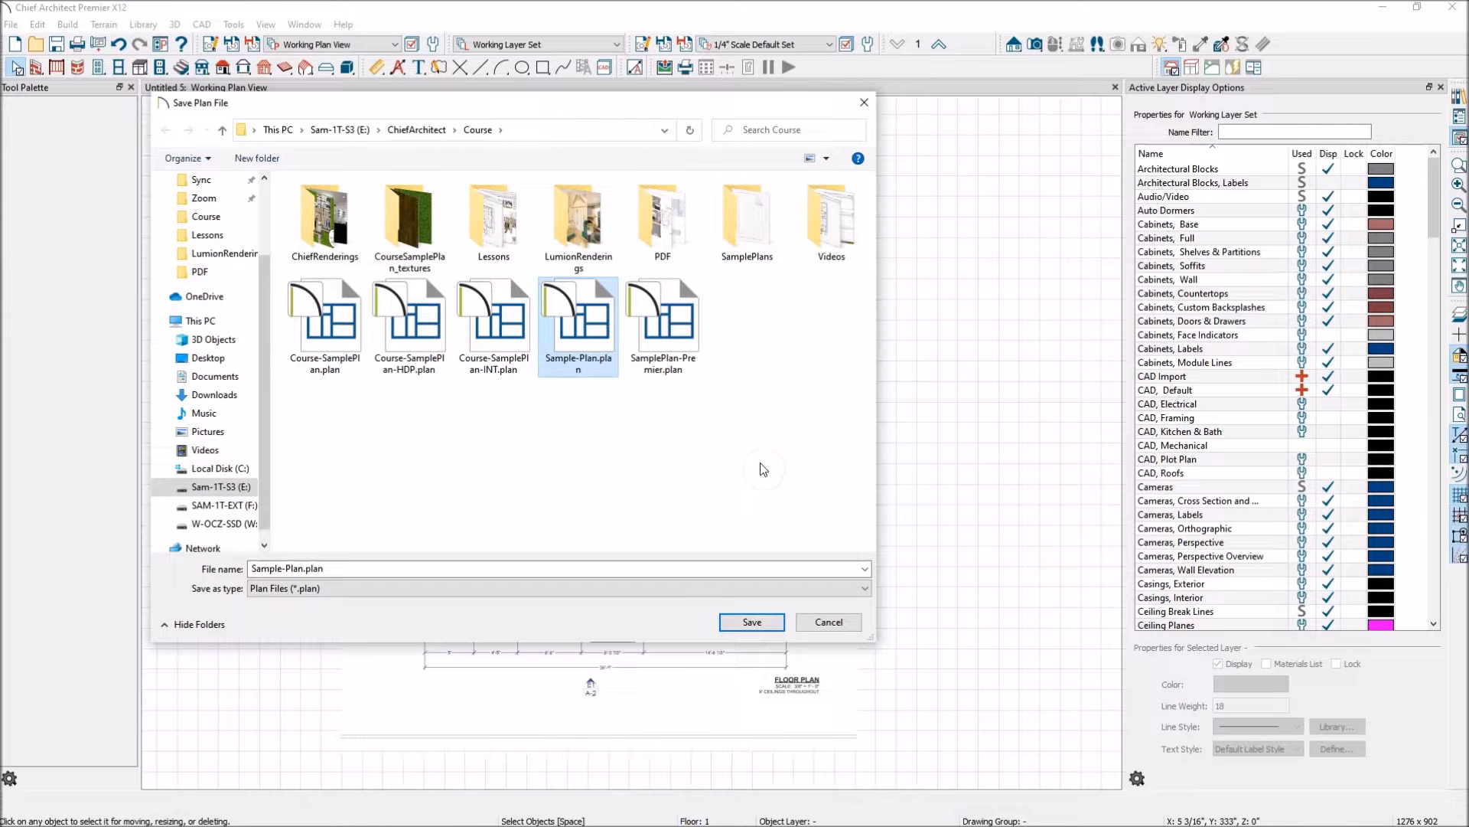
pyautogui.click(747, 622)
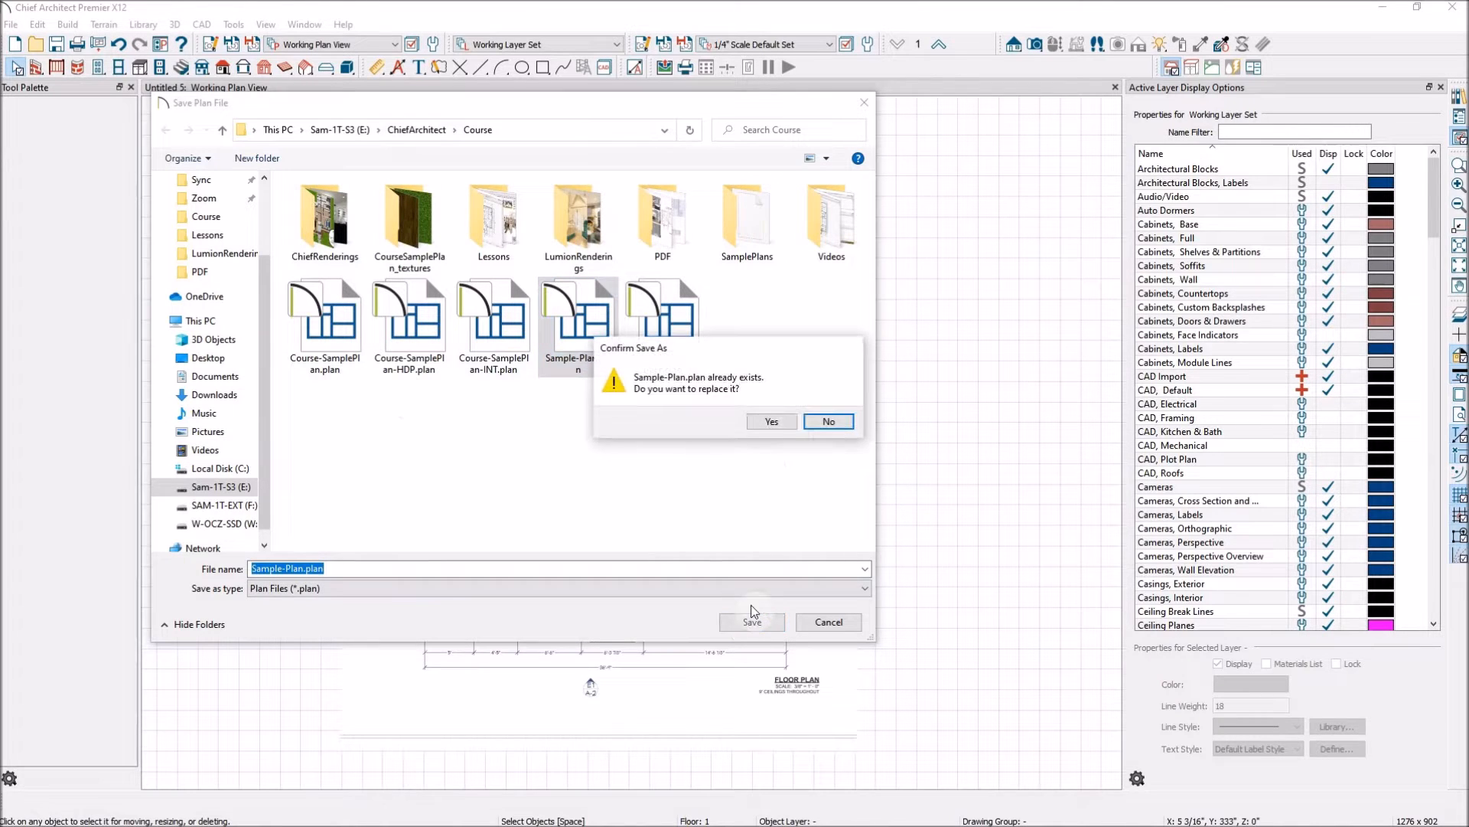
pyautogui.click(779, 421)
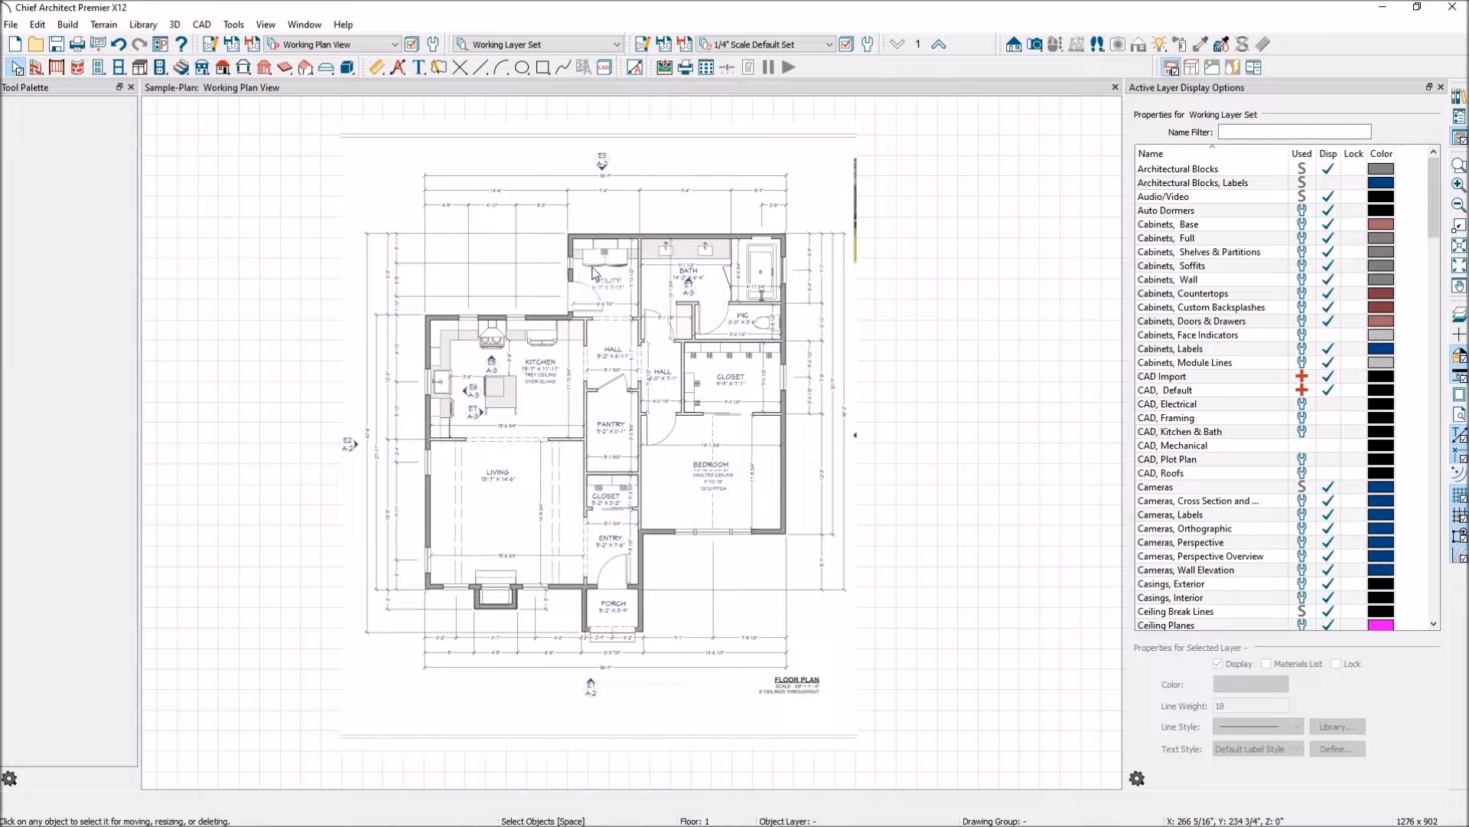
# Step: Draw a straight exterior wall about 14'-5" long over the kitchen's upper exterior wall in the reference floor plan
pyautogui.scroll(1, 580, 260)
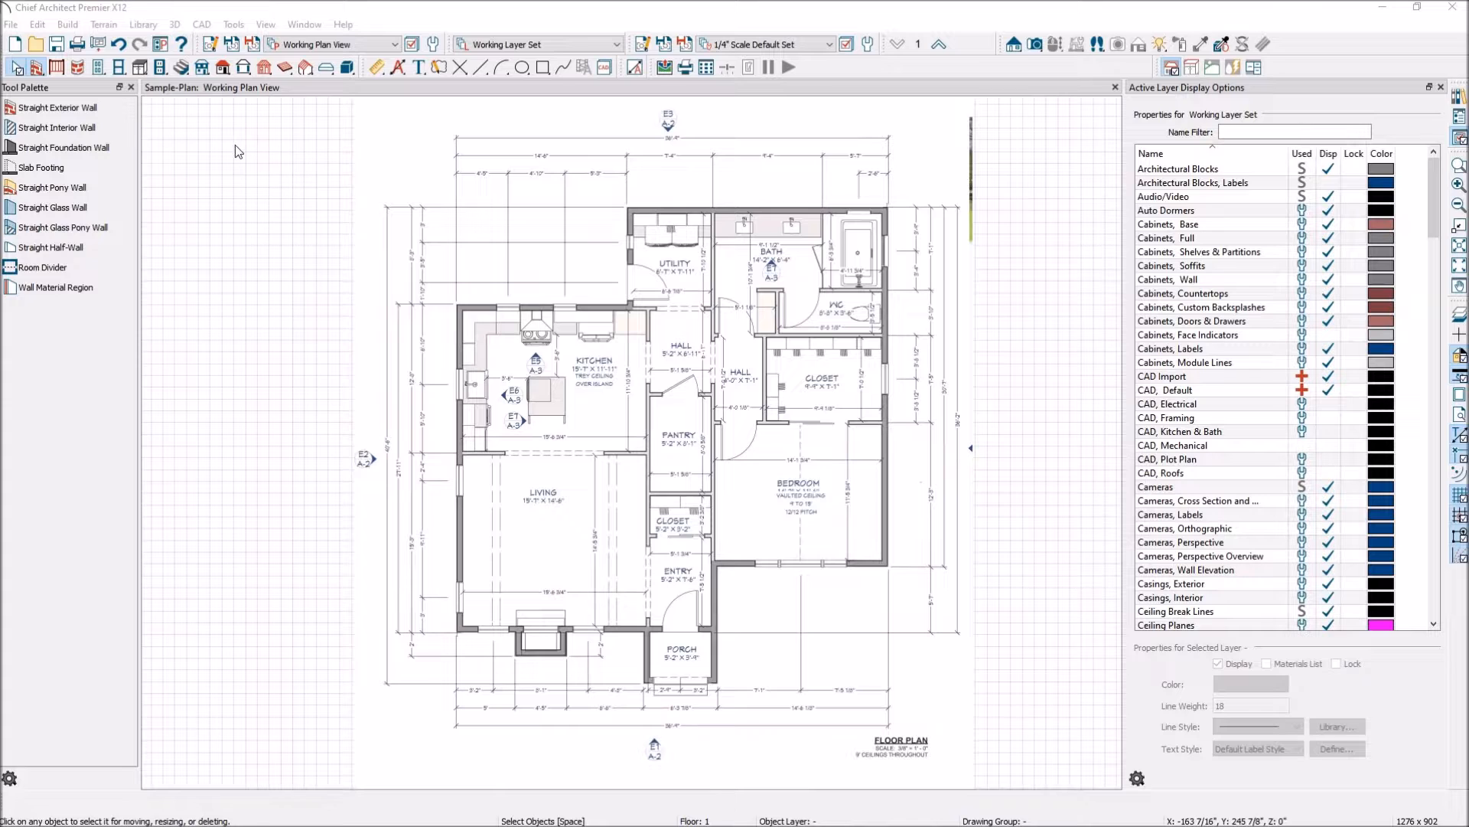
pyautogui.click(61, 112)
pyautogui.scroll(2, 662, 252)
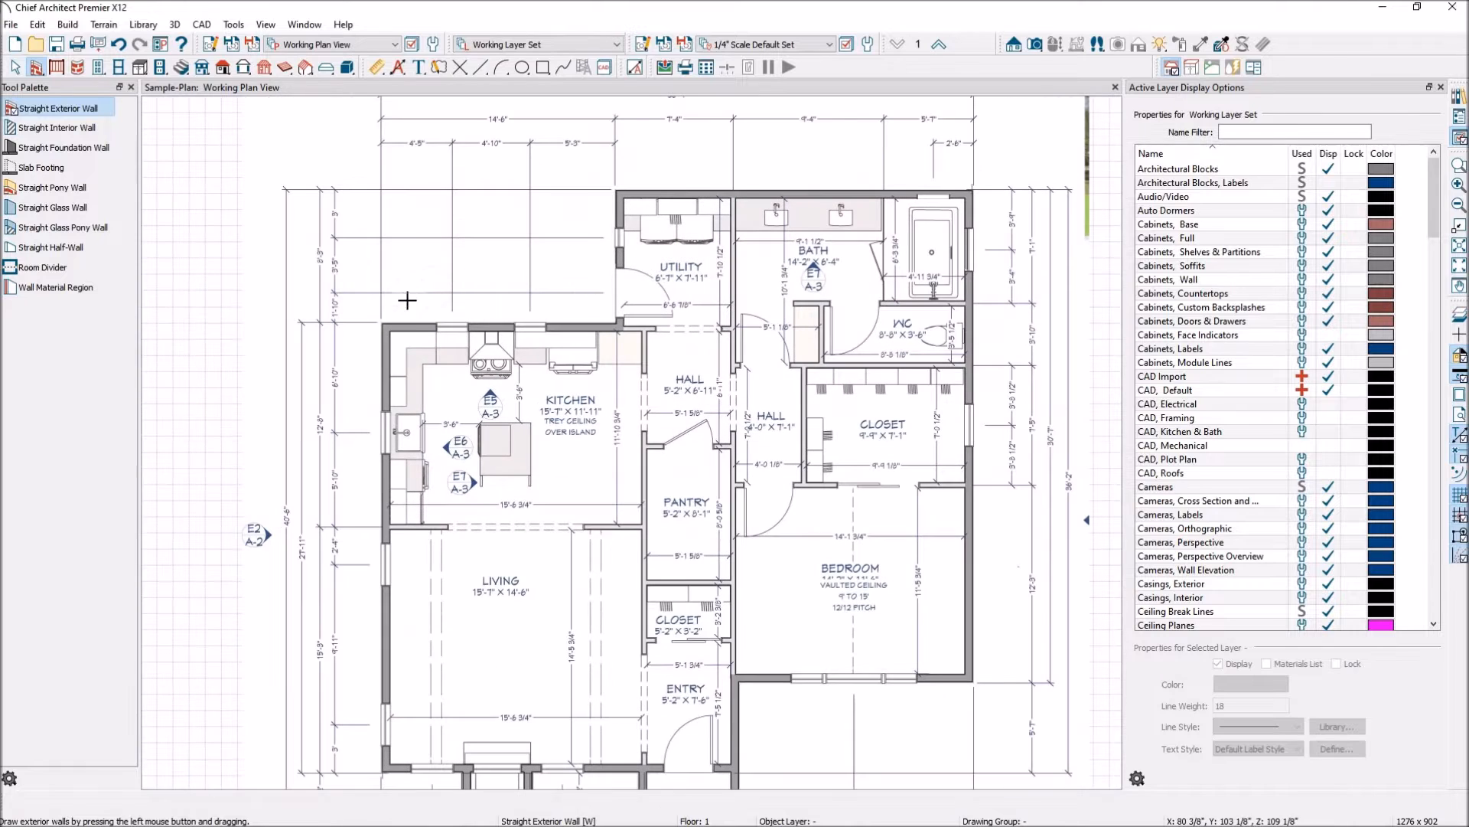
pyautogui.moveTo(383, 328); pyautogui.dragTo(619, 326)
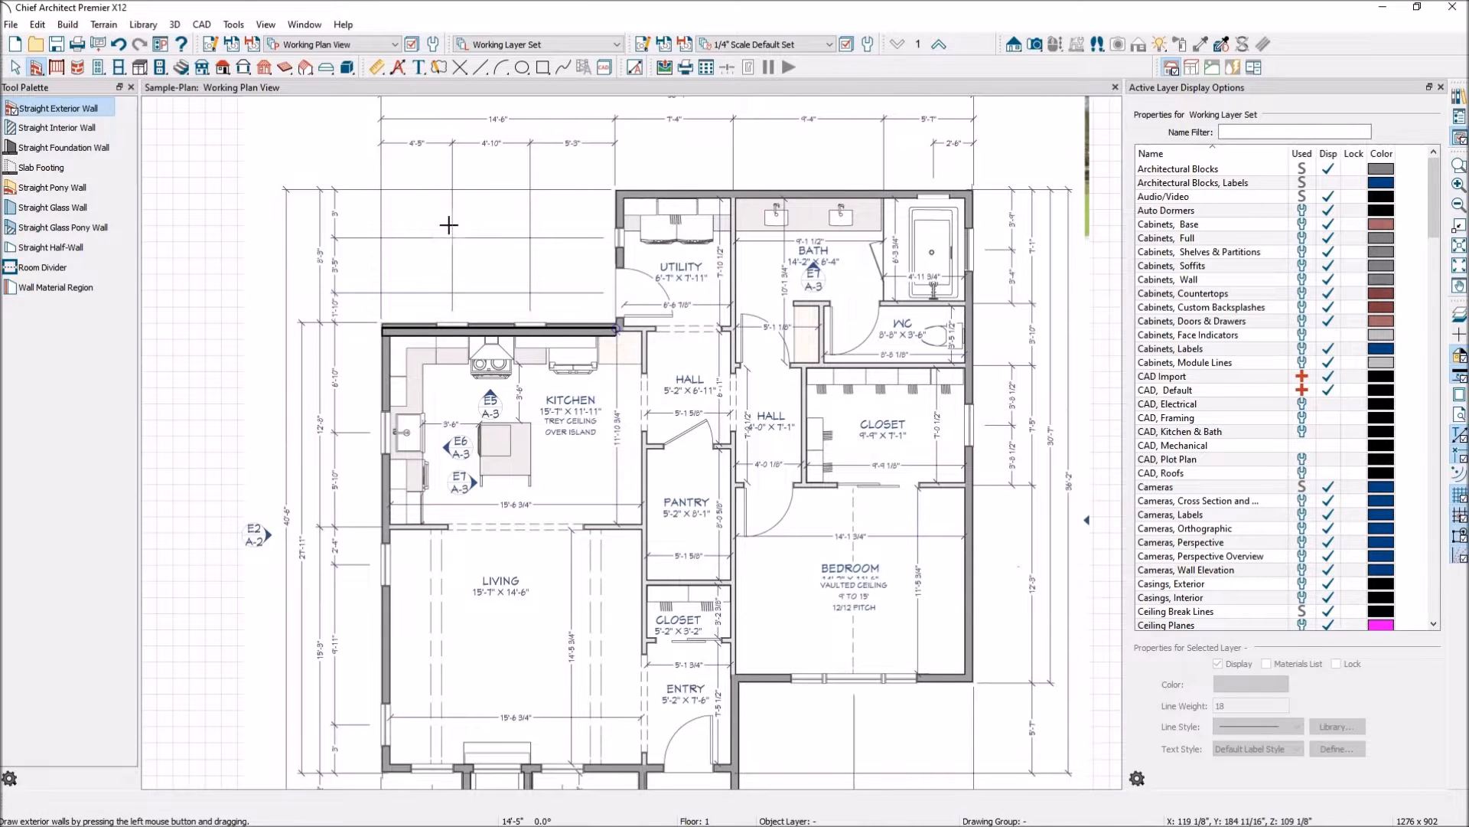
pyautogui.scroll(2, 439, 230)
pyautogui.press('Escape')
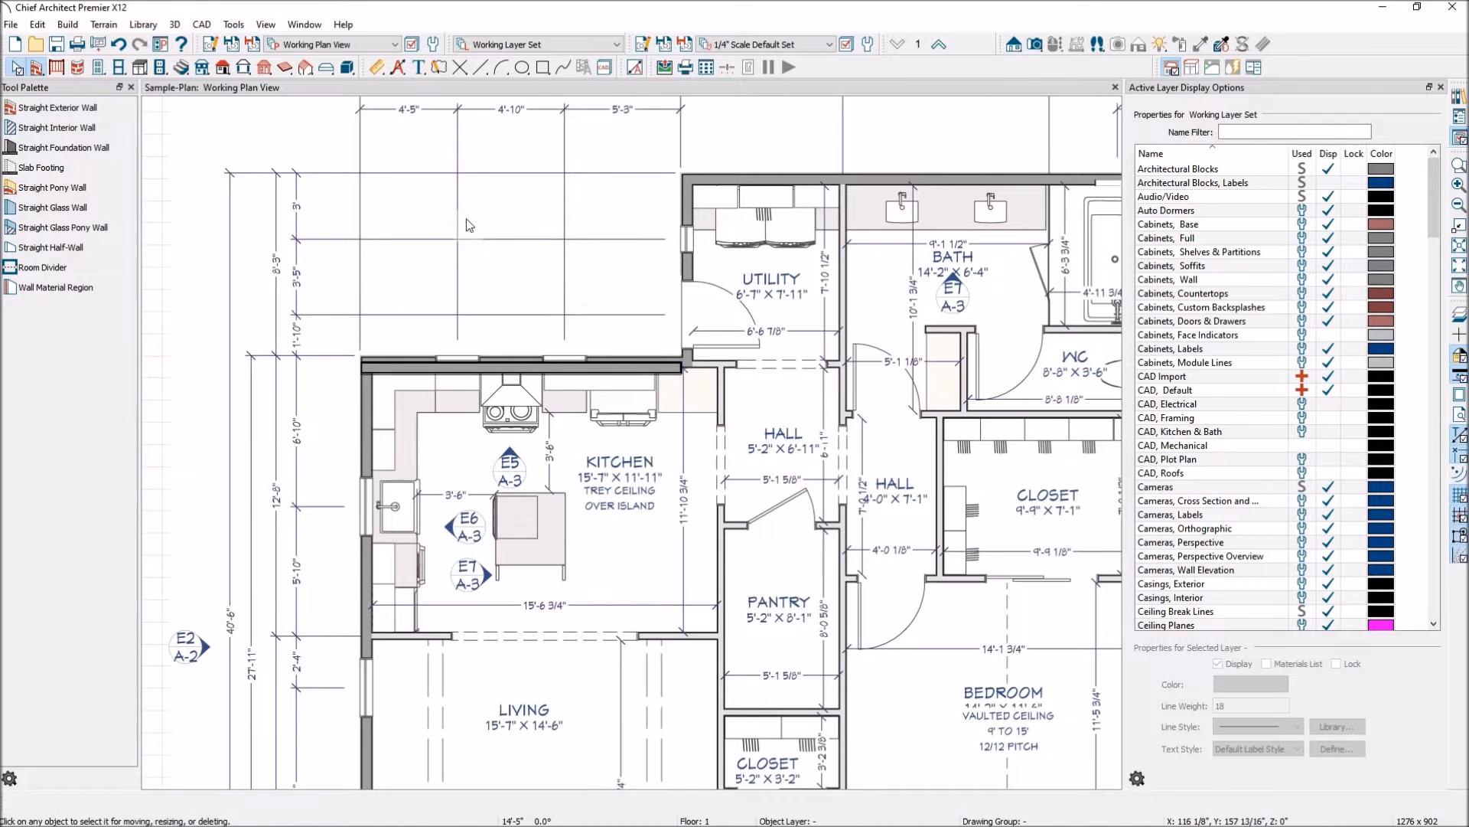
pyautogui.scroll(-2, 519, 149)
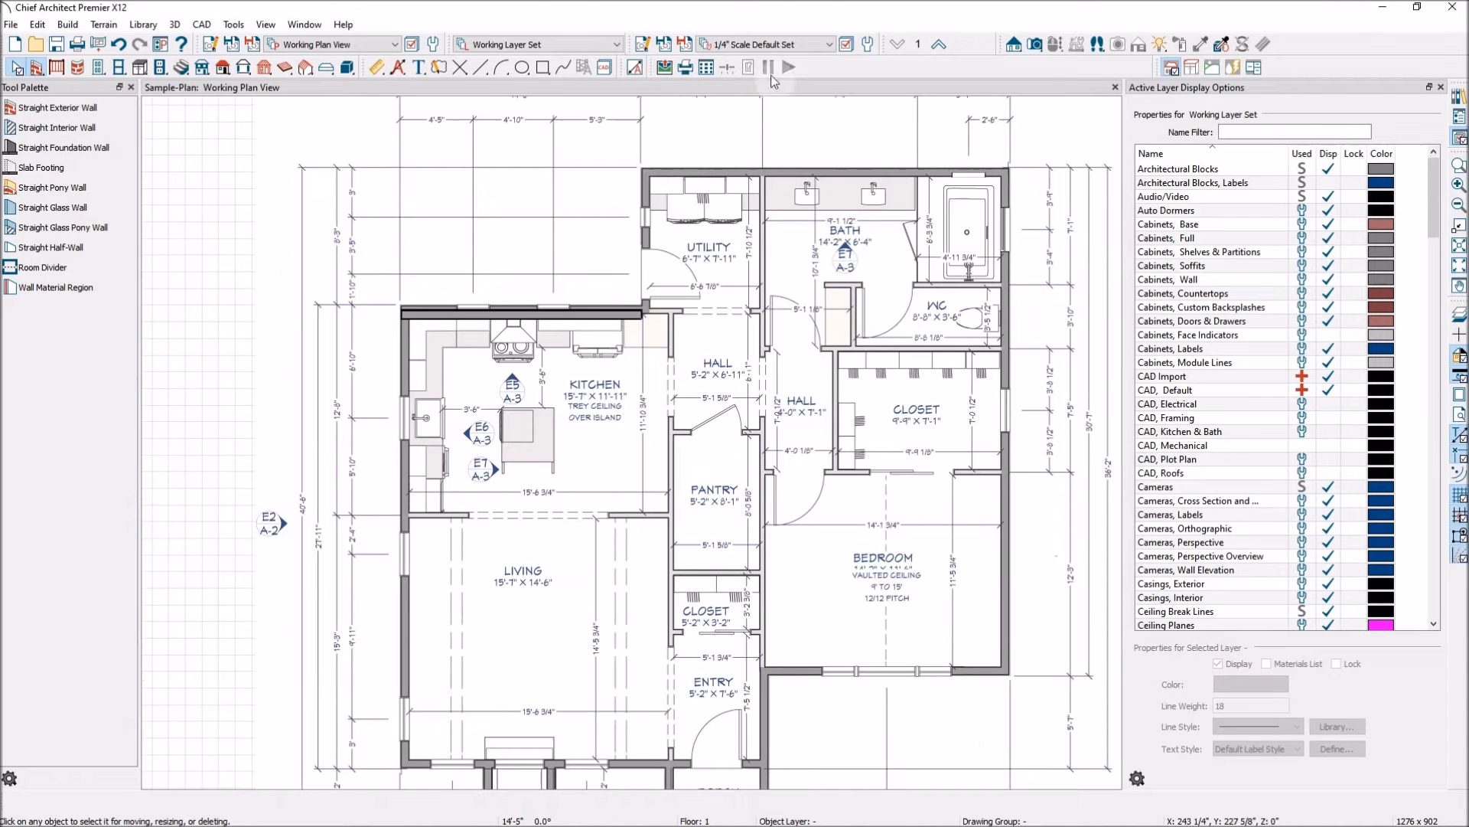
# Step: Create a perspective floor overview of the new wall and orbit it to show the exterior siding side
pyautogui.click(1034, 43)
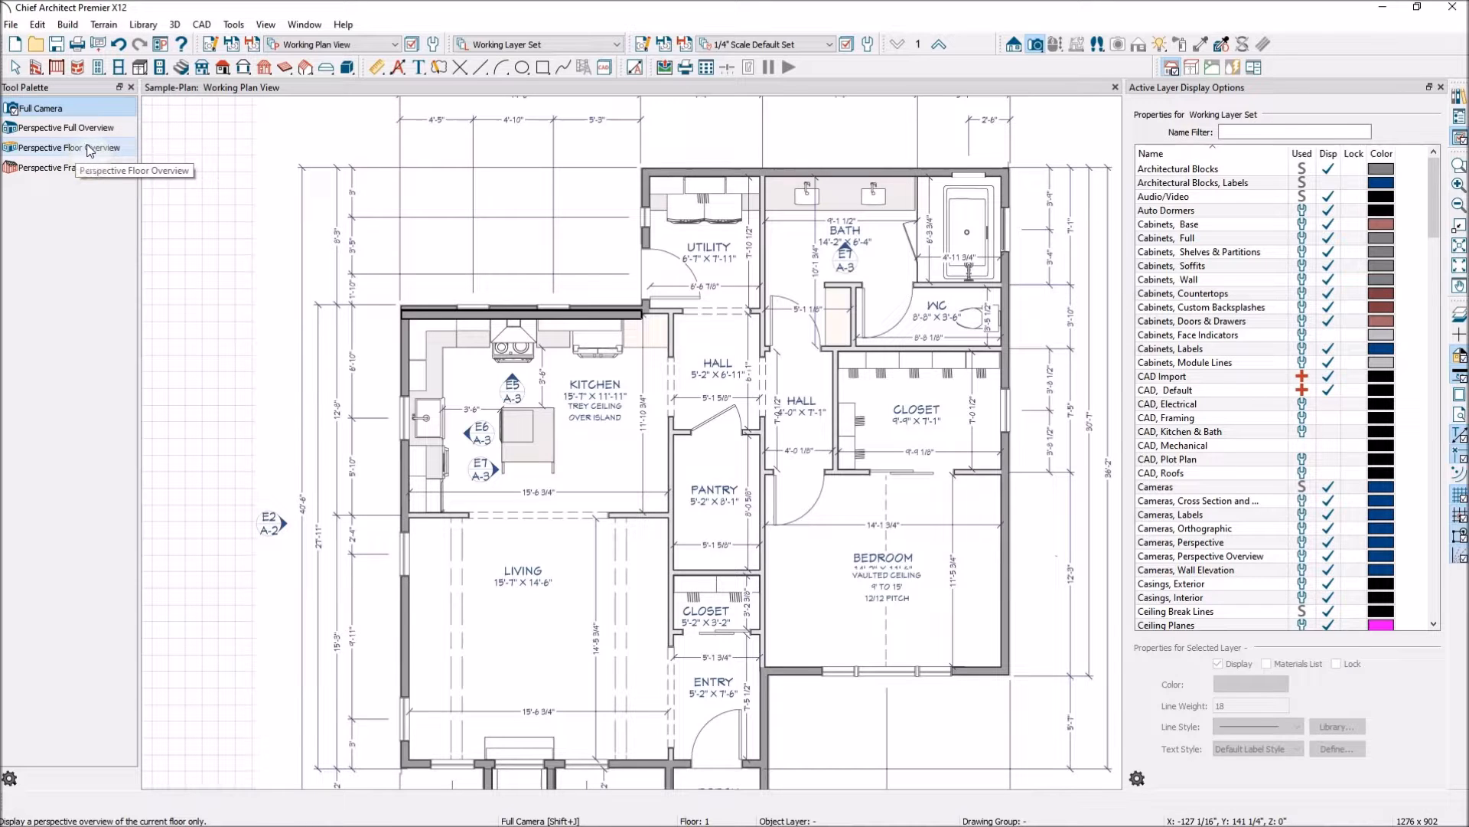
pyautogui.click(63, 152)
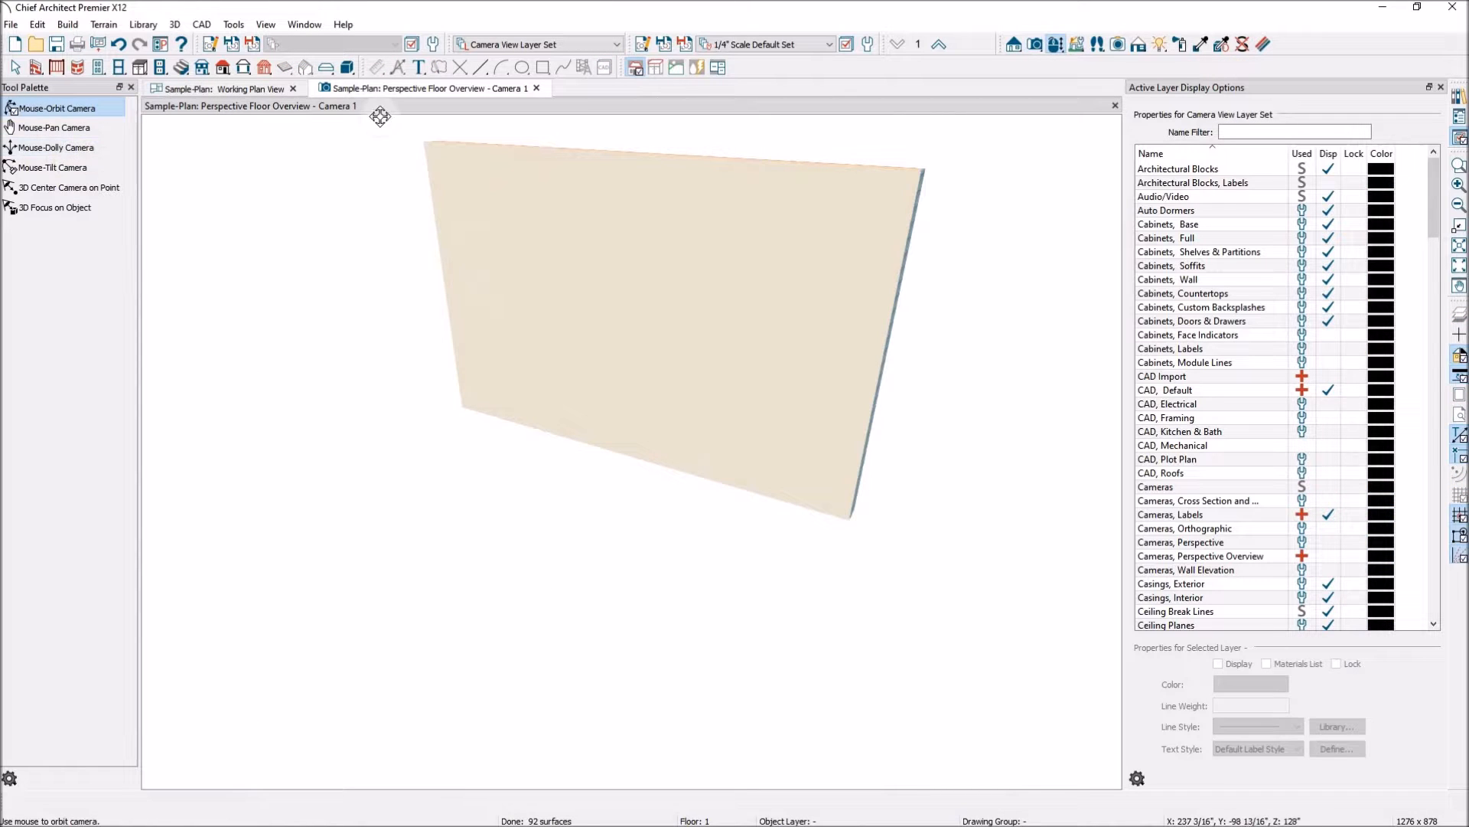
pyautogui.moveTo(807, 289); pyautogui.dragTo(257, 313)
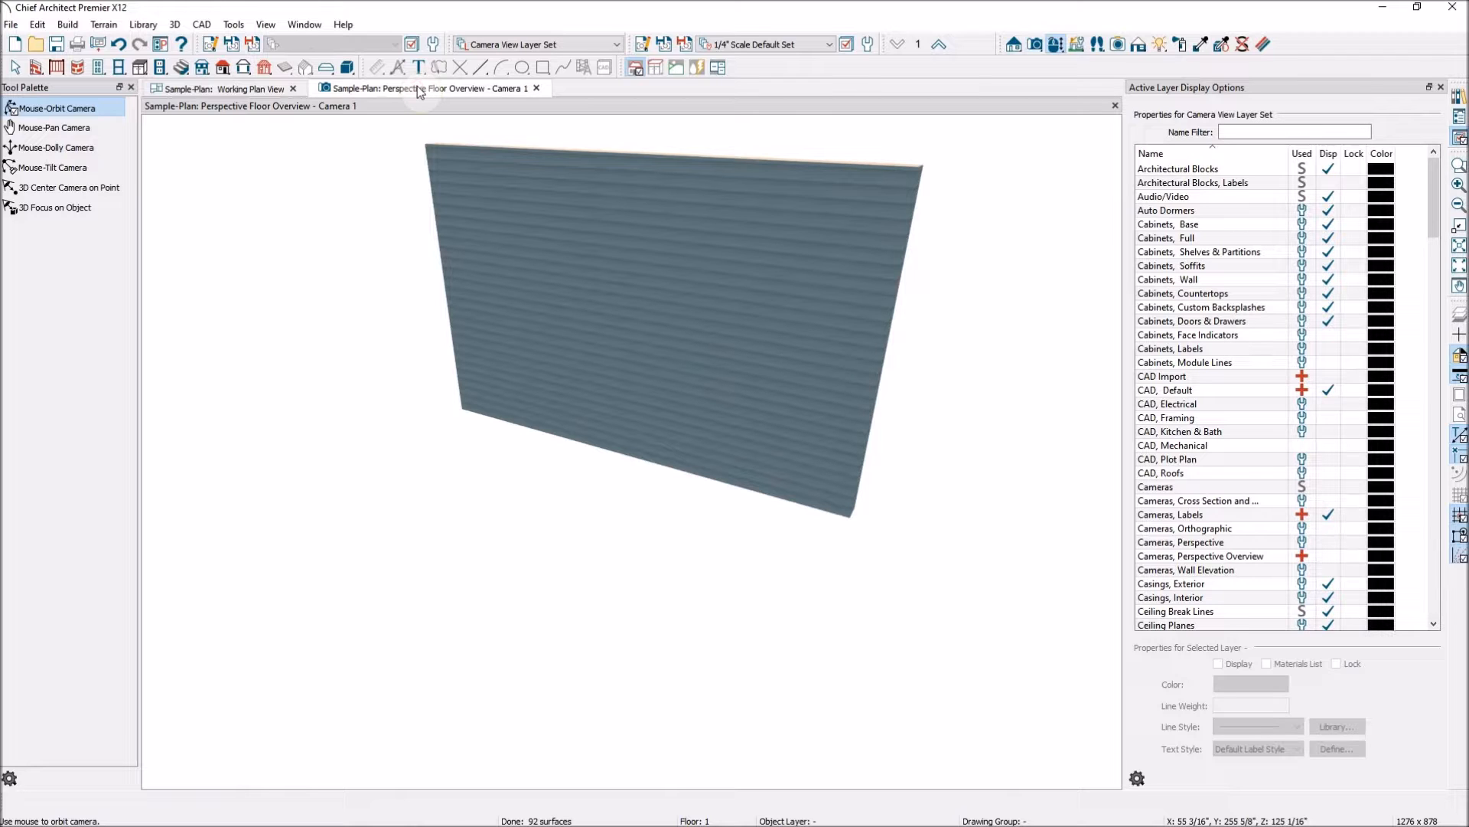
# Step: Arrange the perspective floor overview side by side with the working plan view
pyautogui.moveTo(420, 91); pyautogui.dragTo(832, 129)
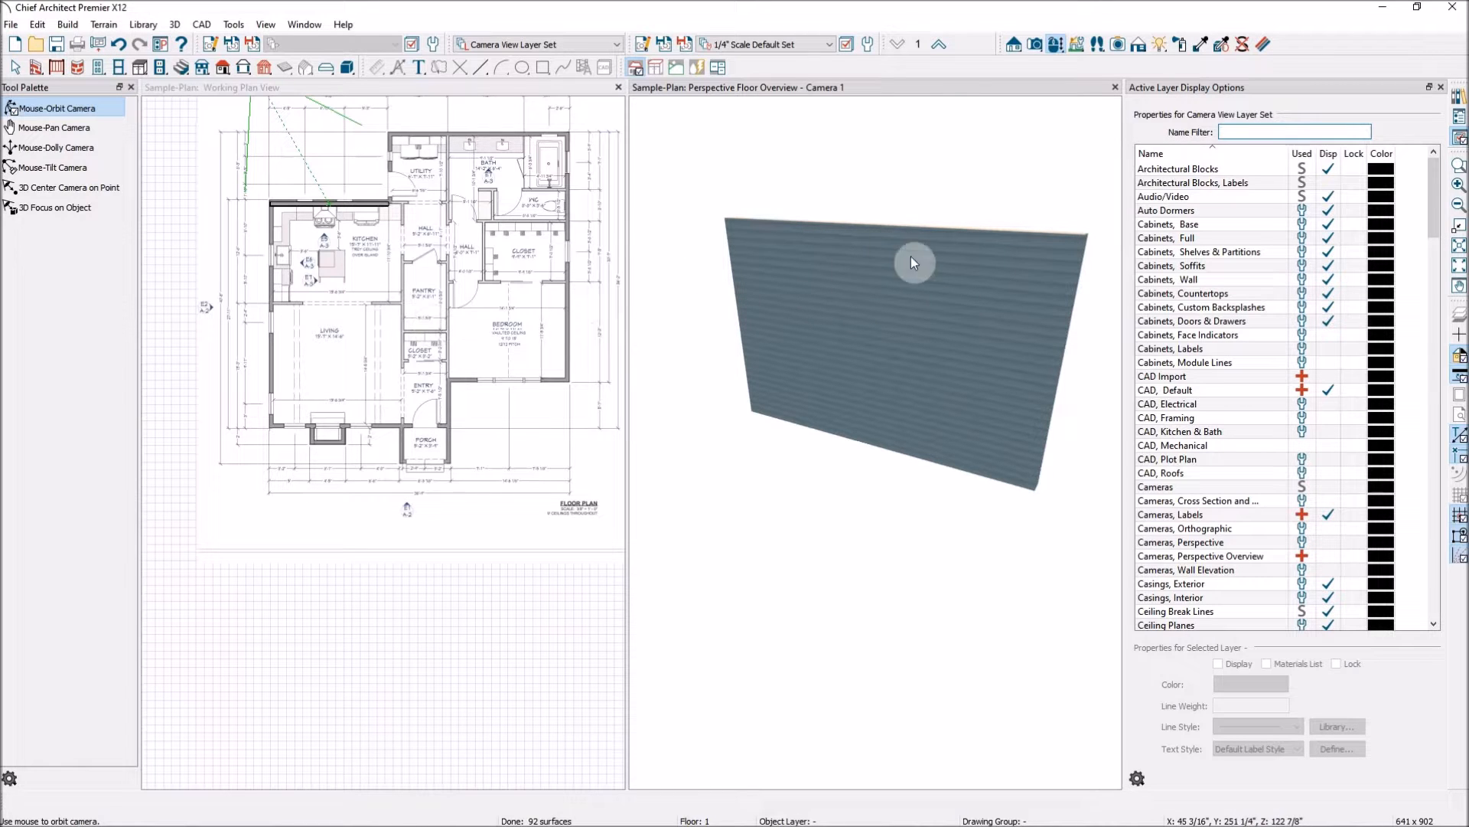
pyautogui.scroll(-1, 543, 353)
pyautogui.scroll(-1, 637, 358)
pyautogui.scroll(3, 416, 228)
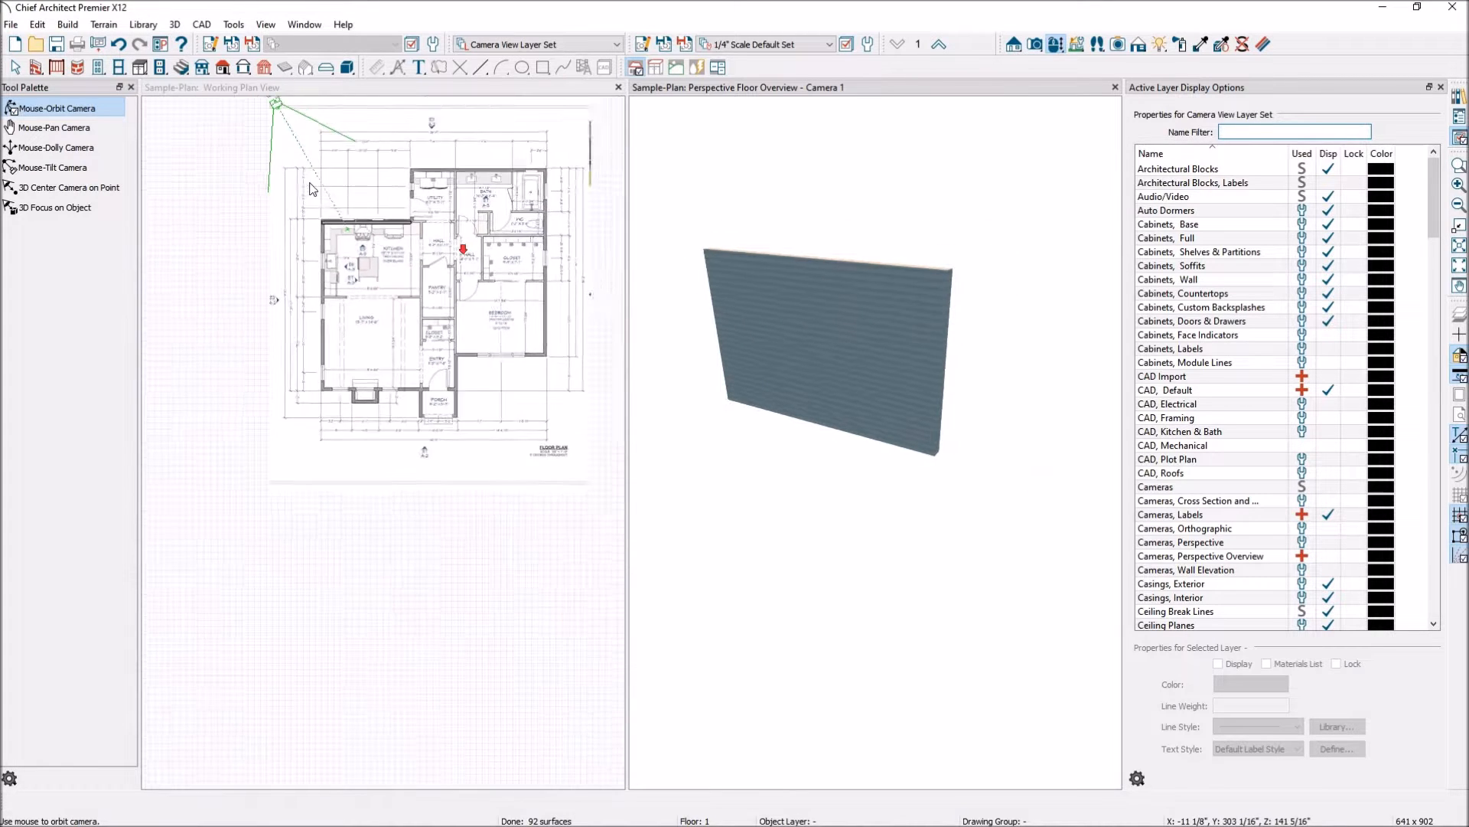
pyautogui.scroll(3, 415, 228)
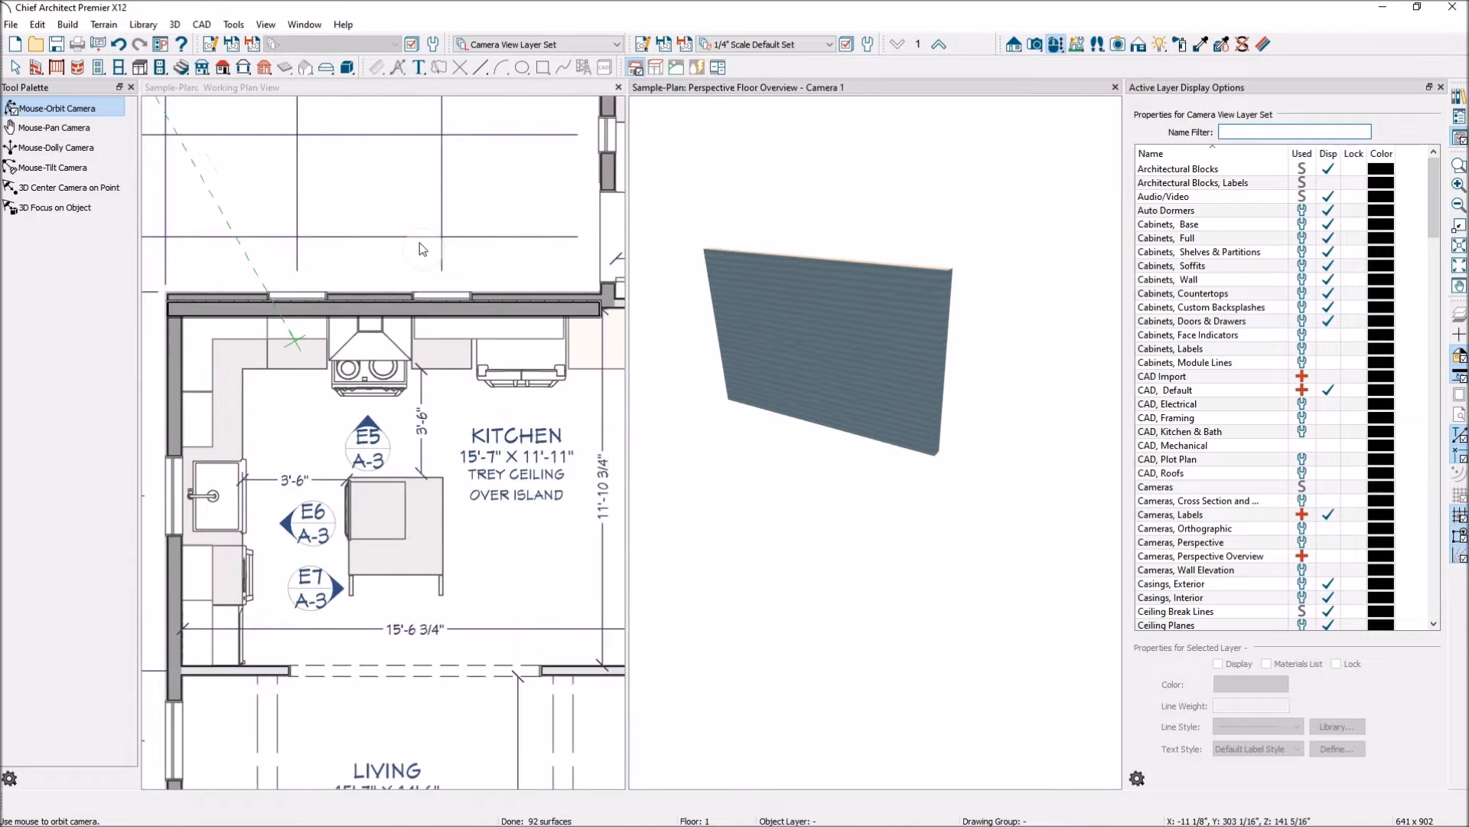
pyautogui.scroll(-1, 362, 242)
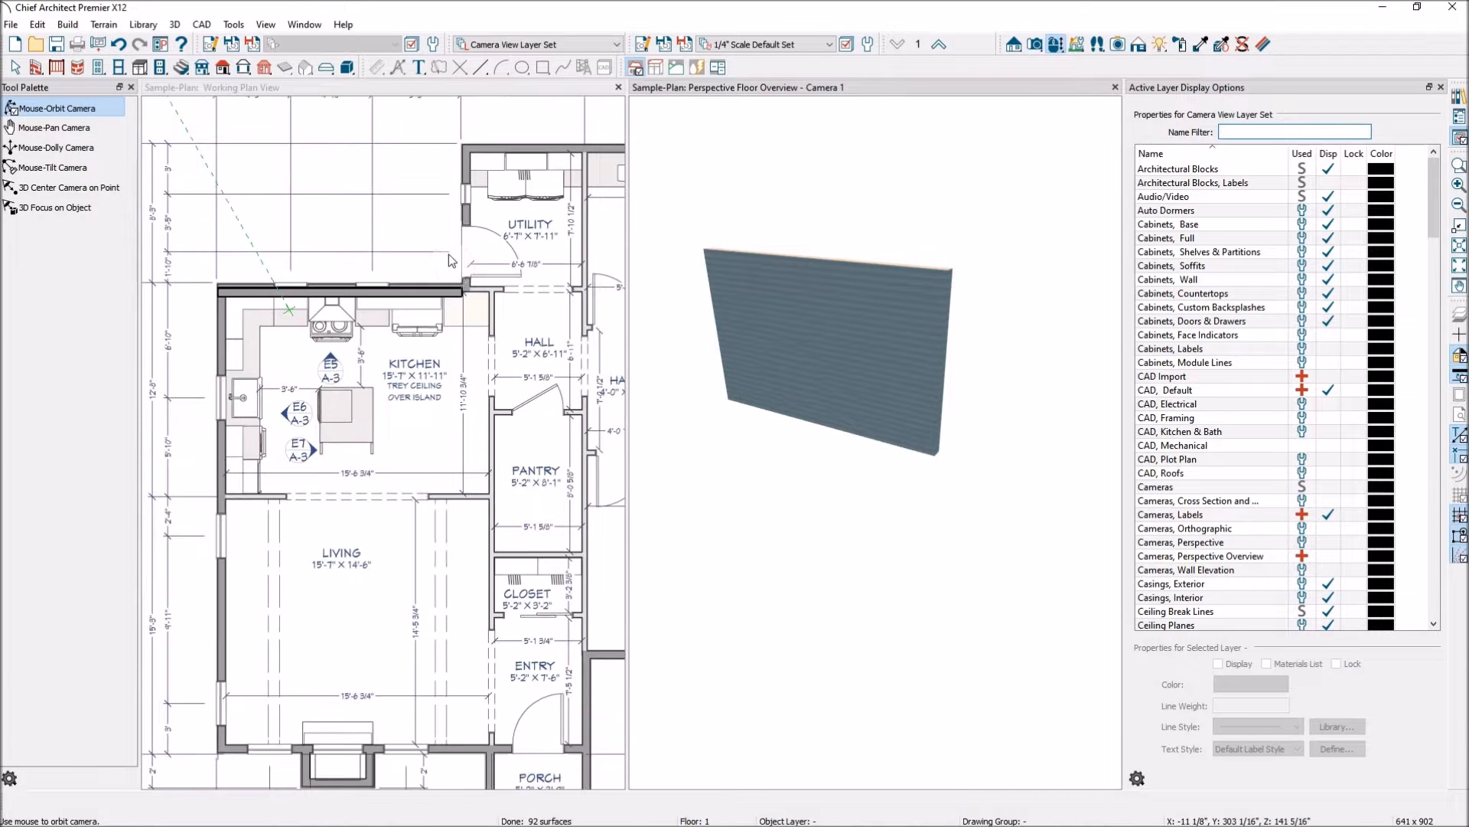
pyautogui.click(724, 392)
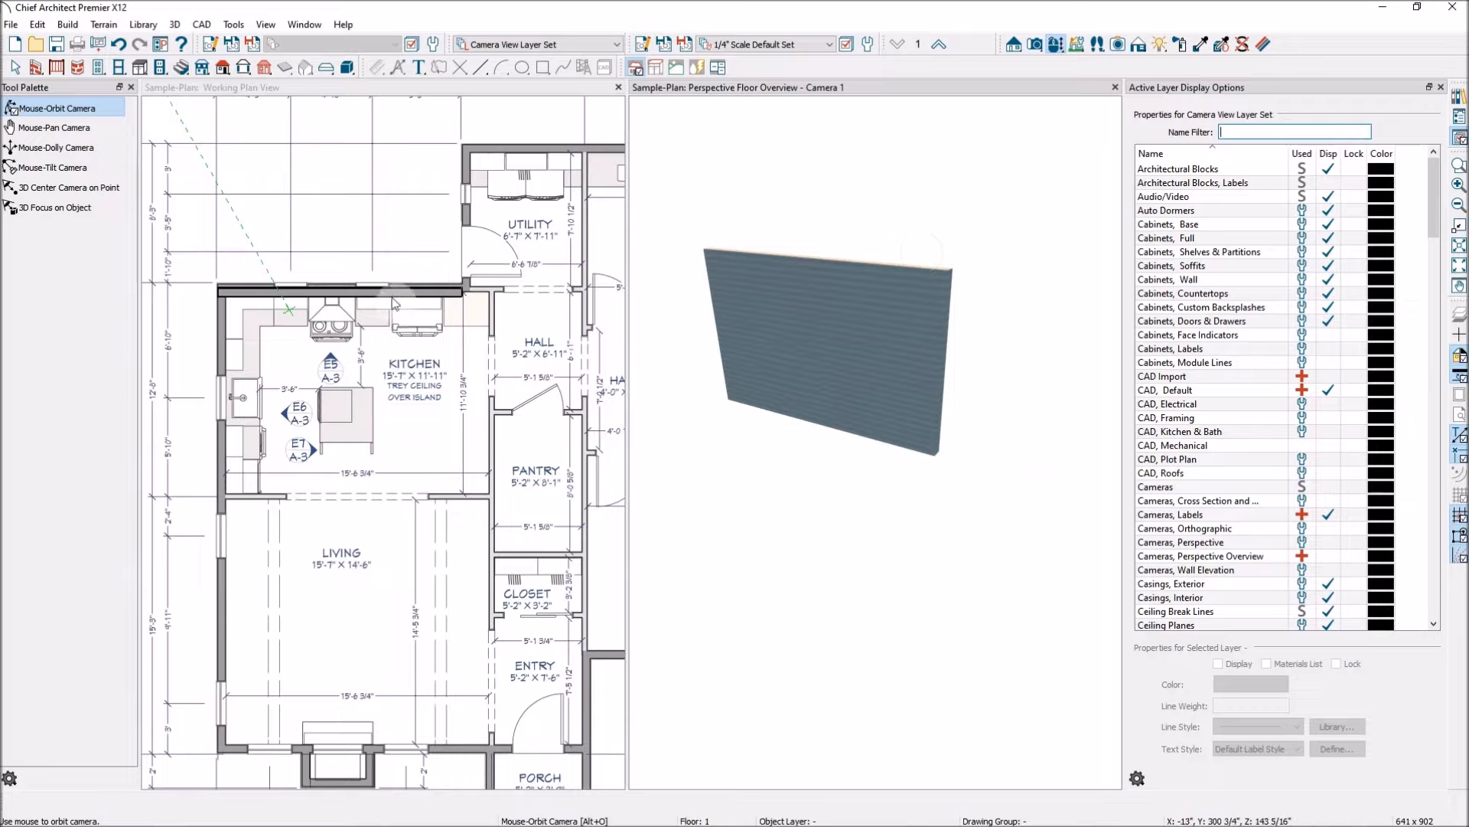
pyautogui.scroll(2, 395, 269)
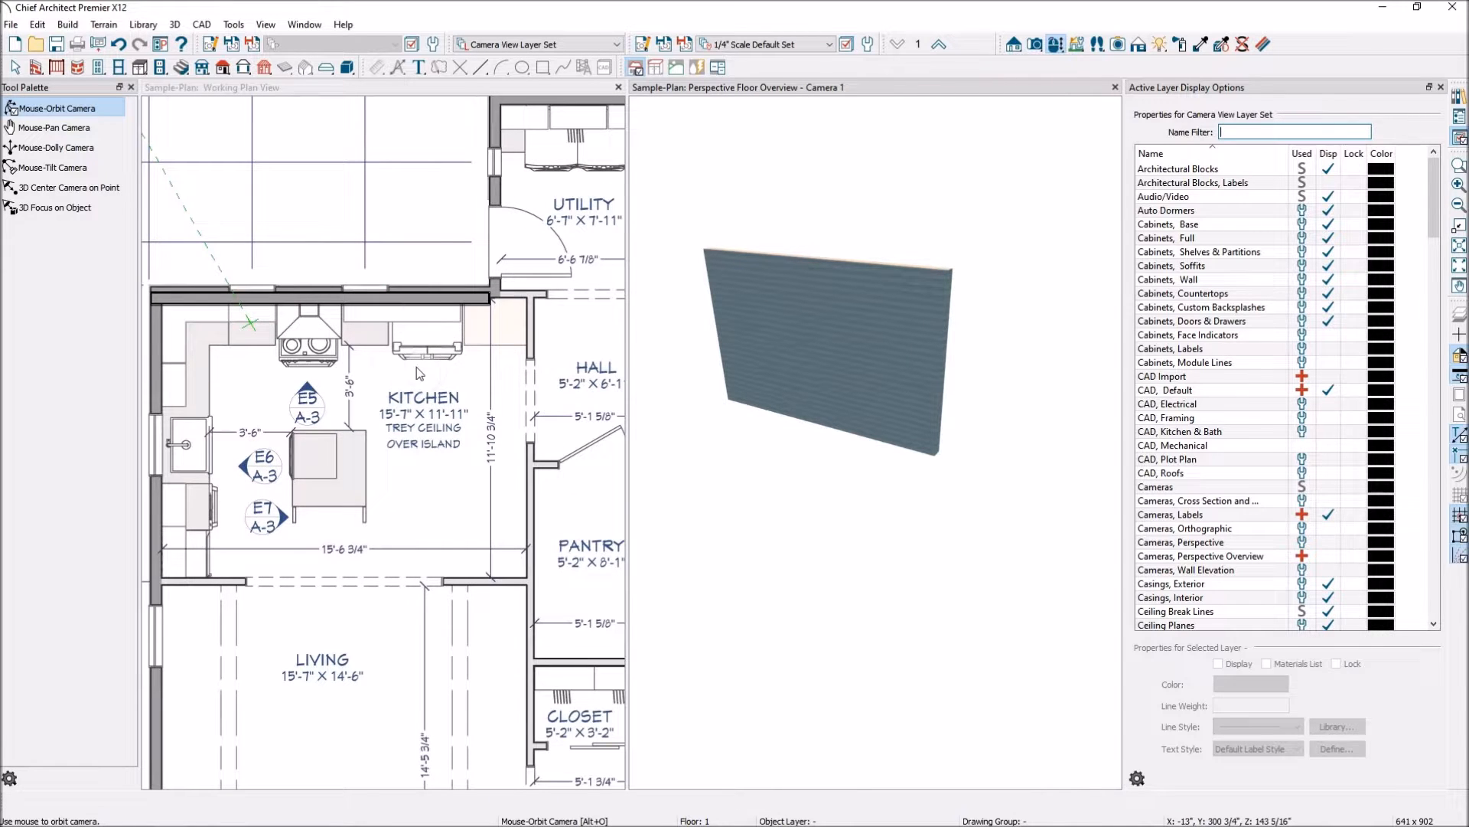
pyautogui.scroll(-1, 360, 339)
pyautogui.scroll(1, 232, 306)
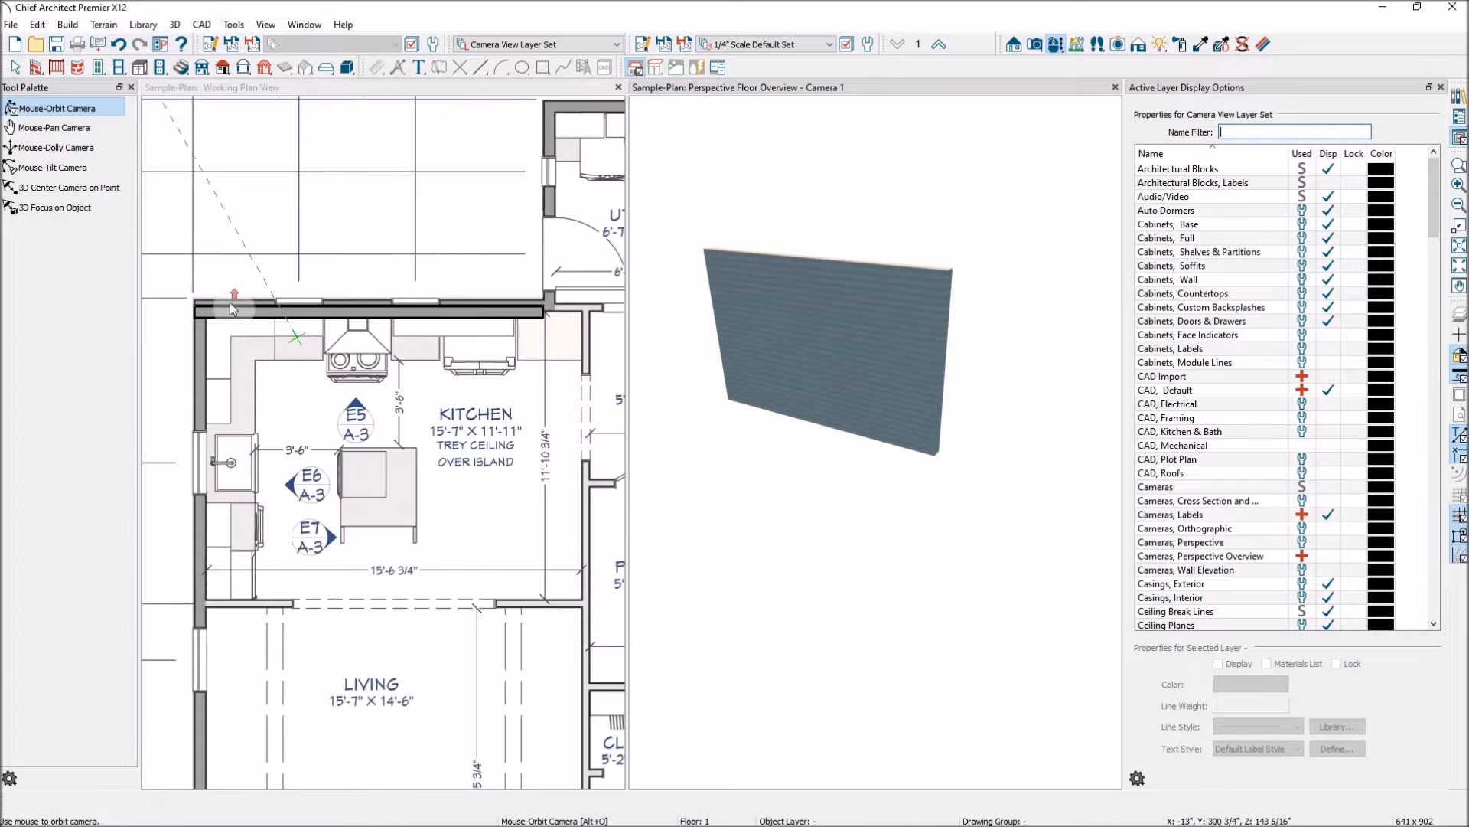
# Step: Select the new kitchen exterior wall in plan and open the definition of its Siding-6 wall type
pyautogui.click(242, 311)
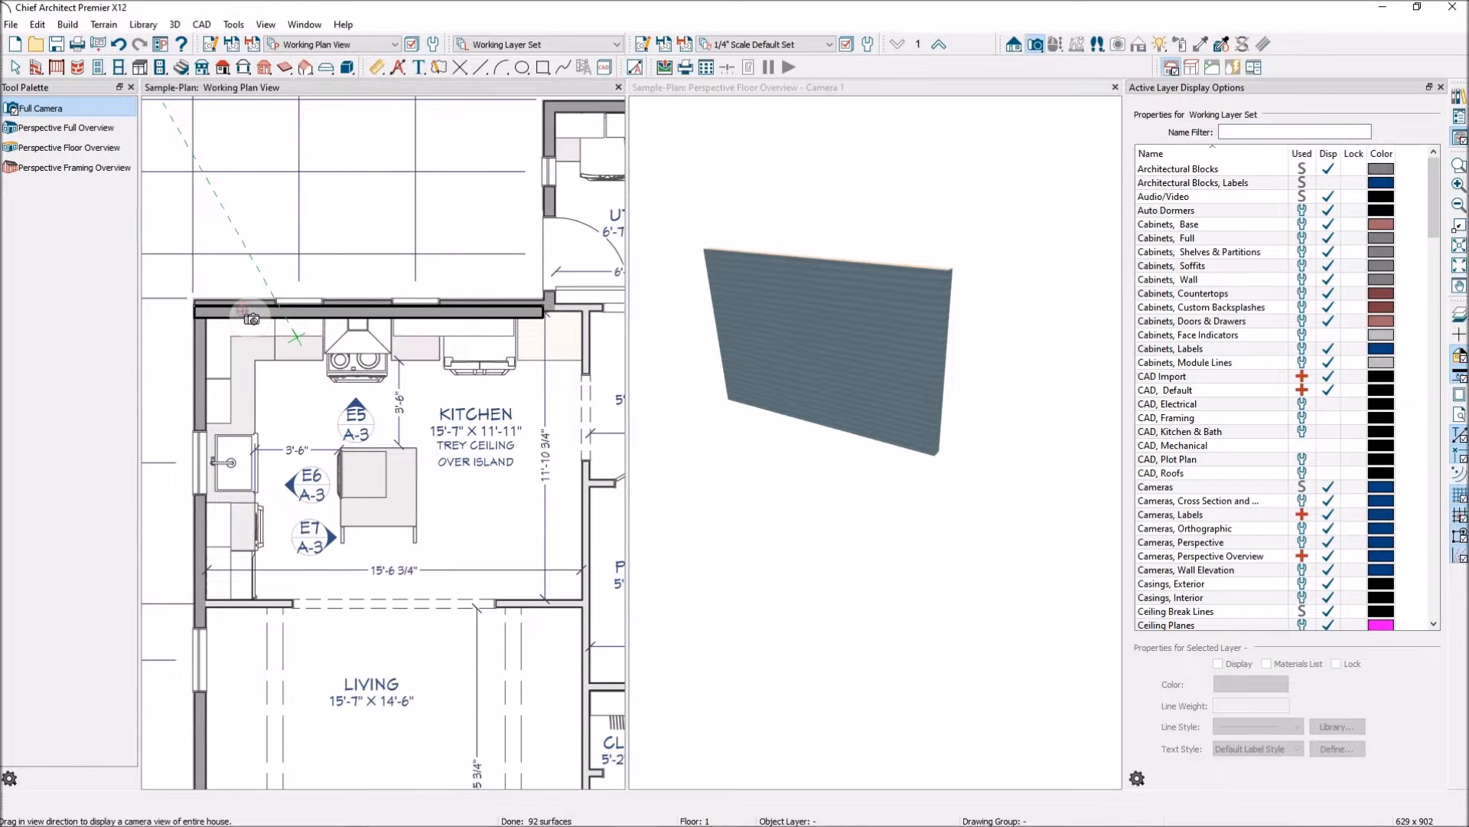
pyautogui.press('Escape')
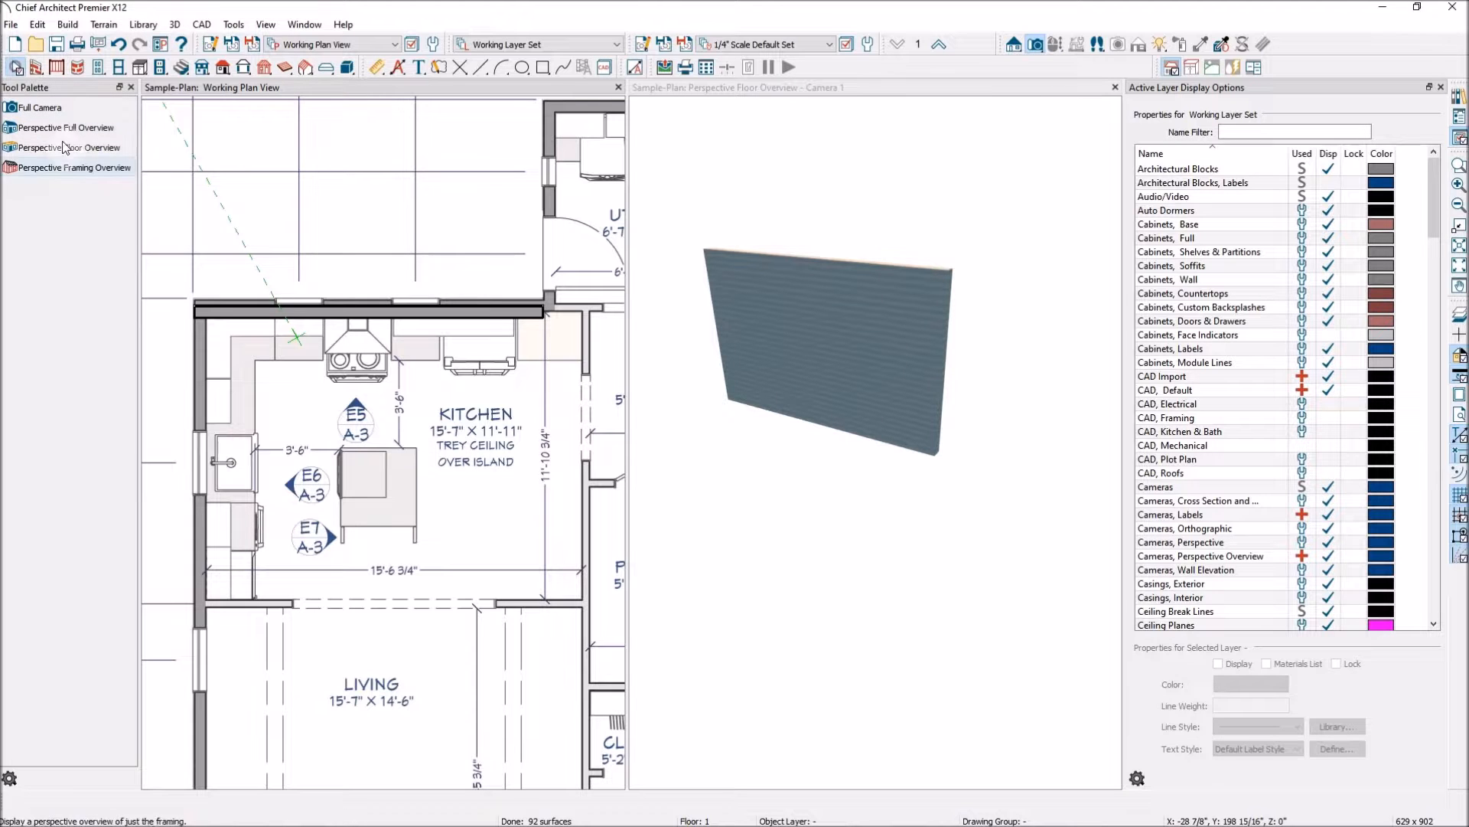
pyautogui.click(253, 312)
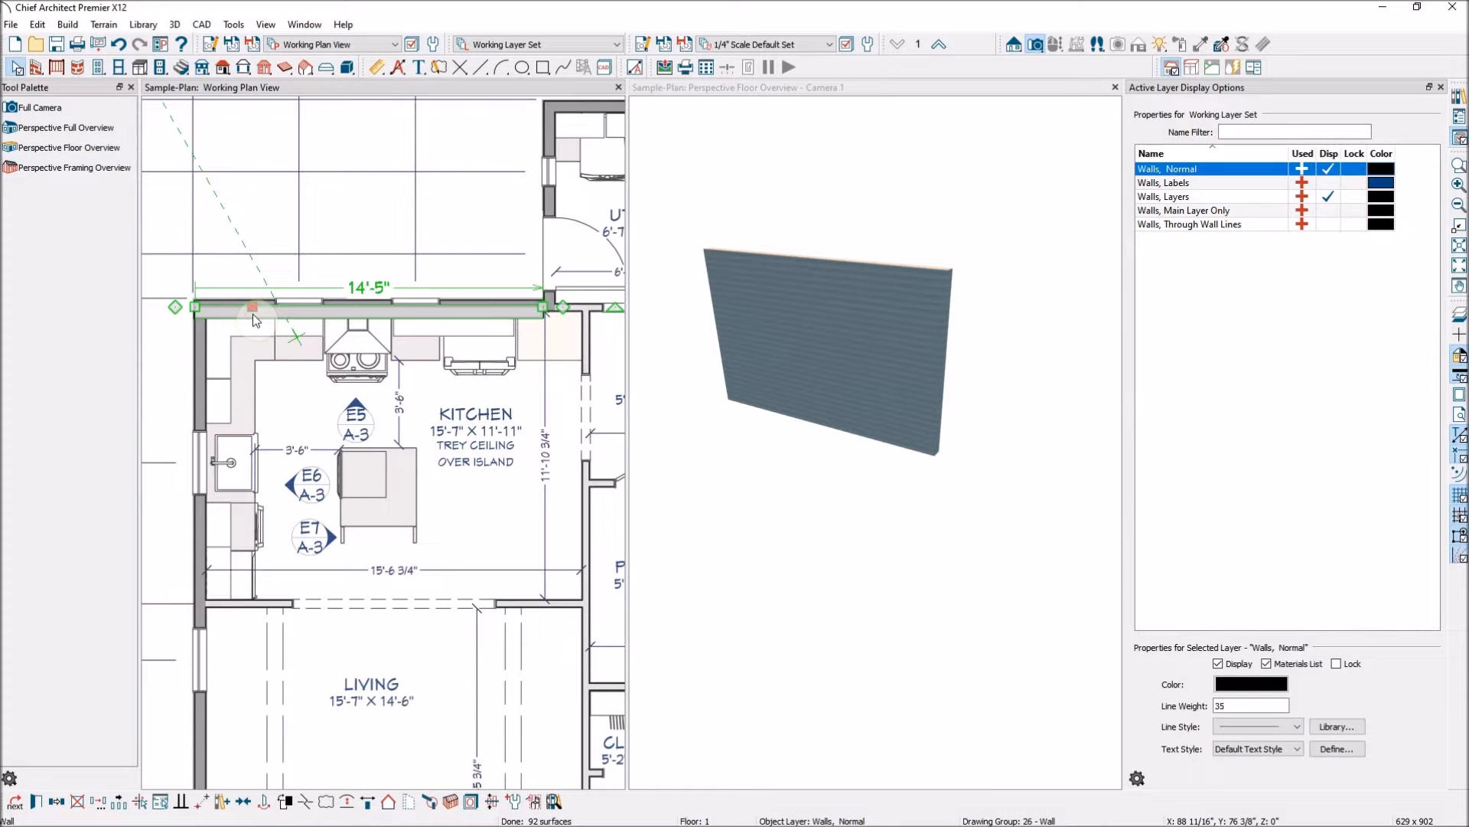
pyautogui.click(37, 802)
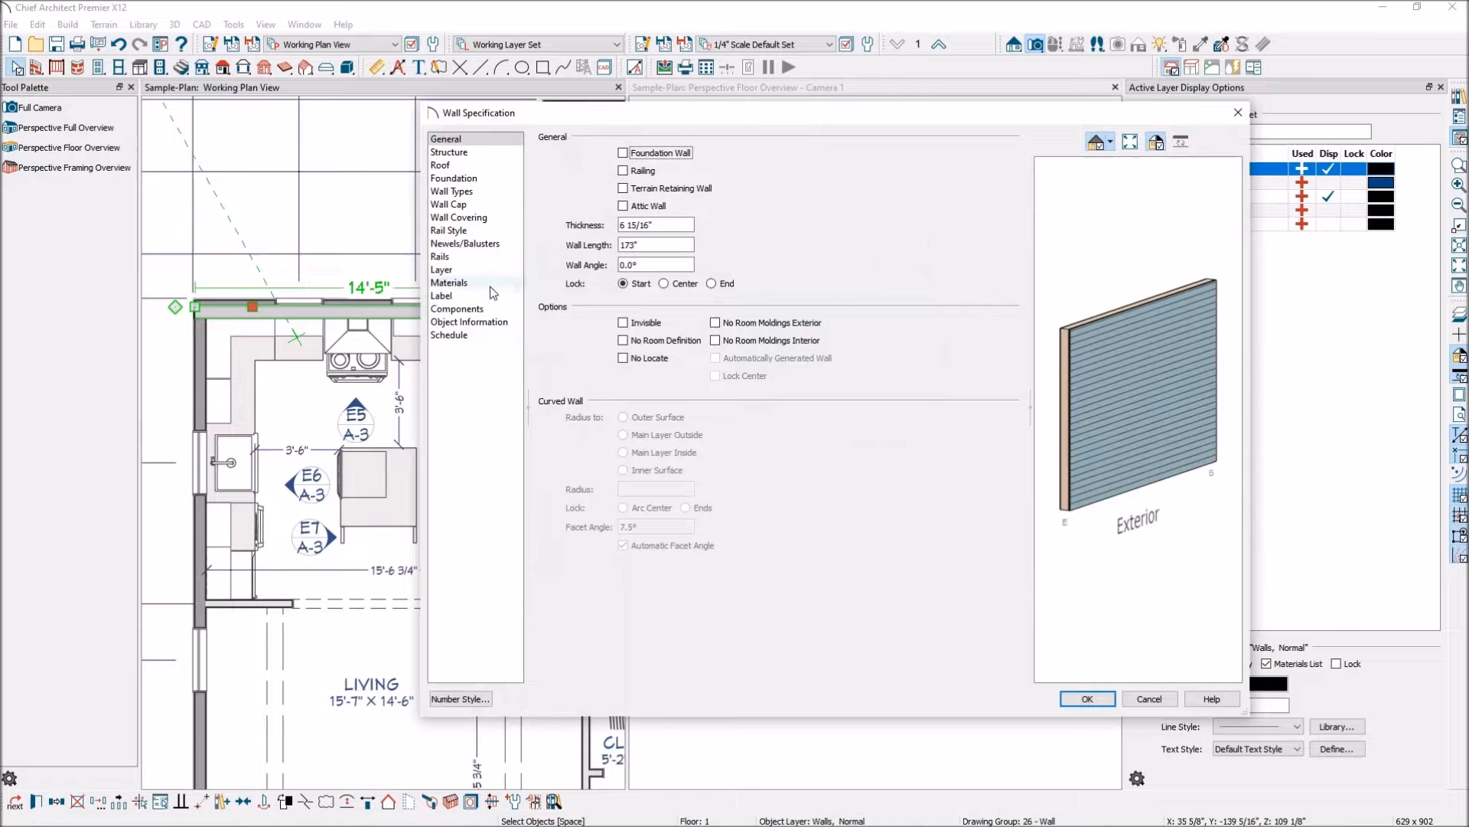
pyautogui.click(489, 191)
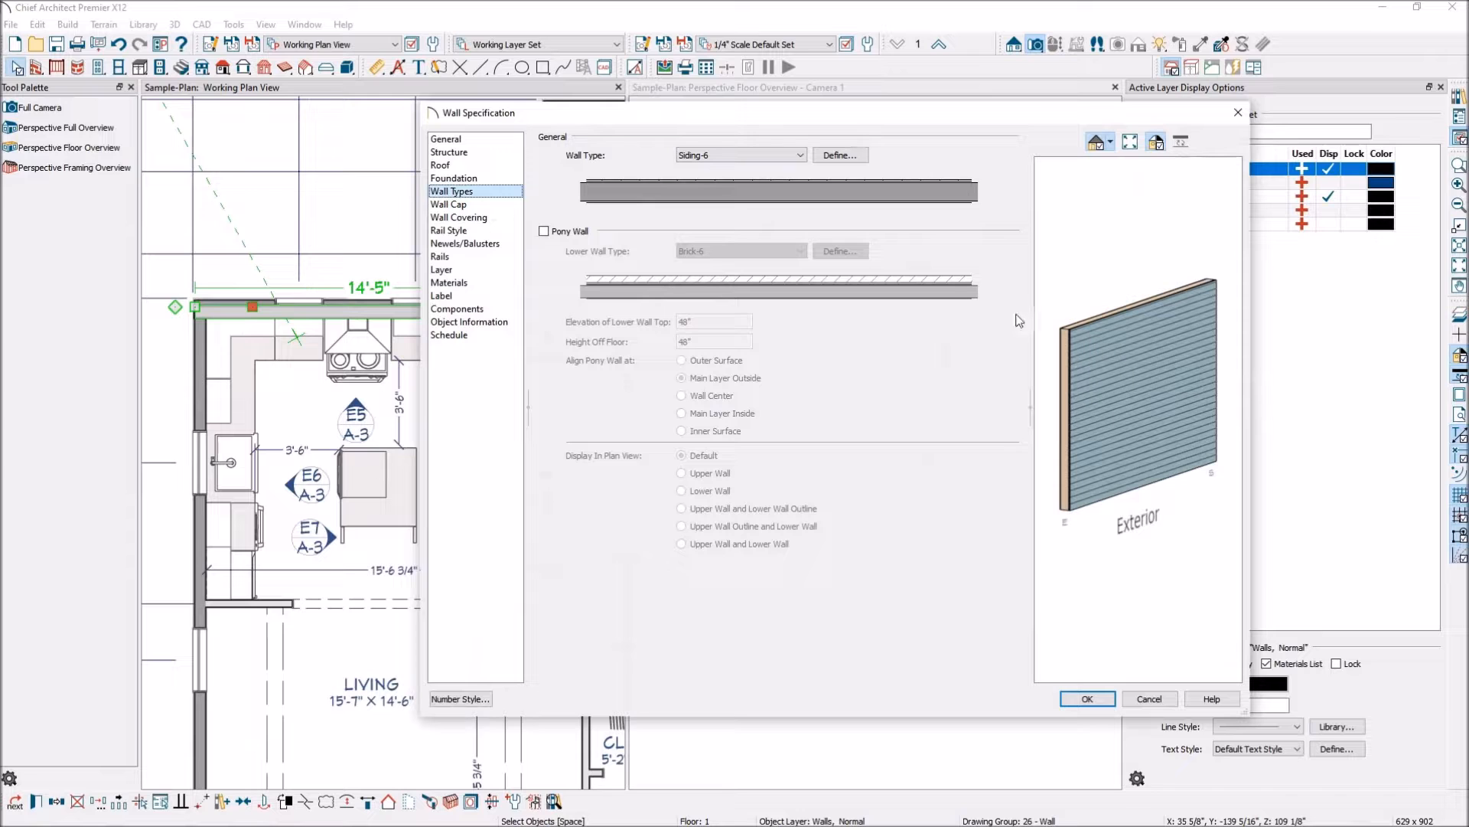
pyautogui.click(838, 156)
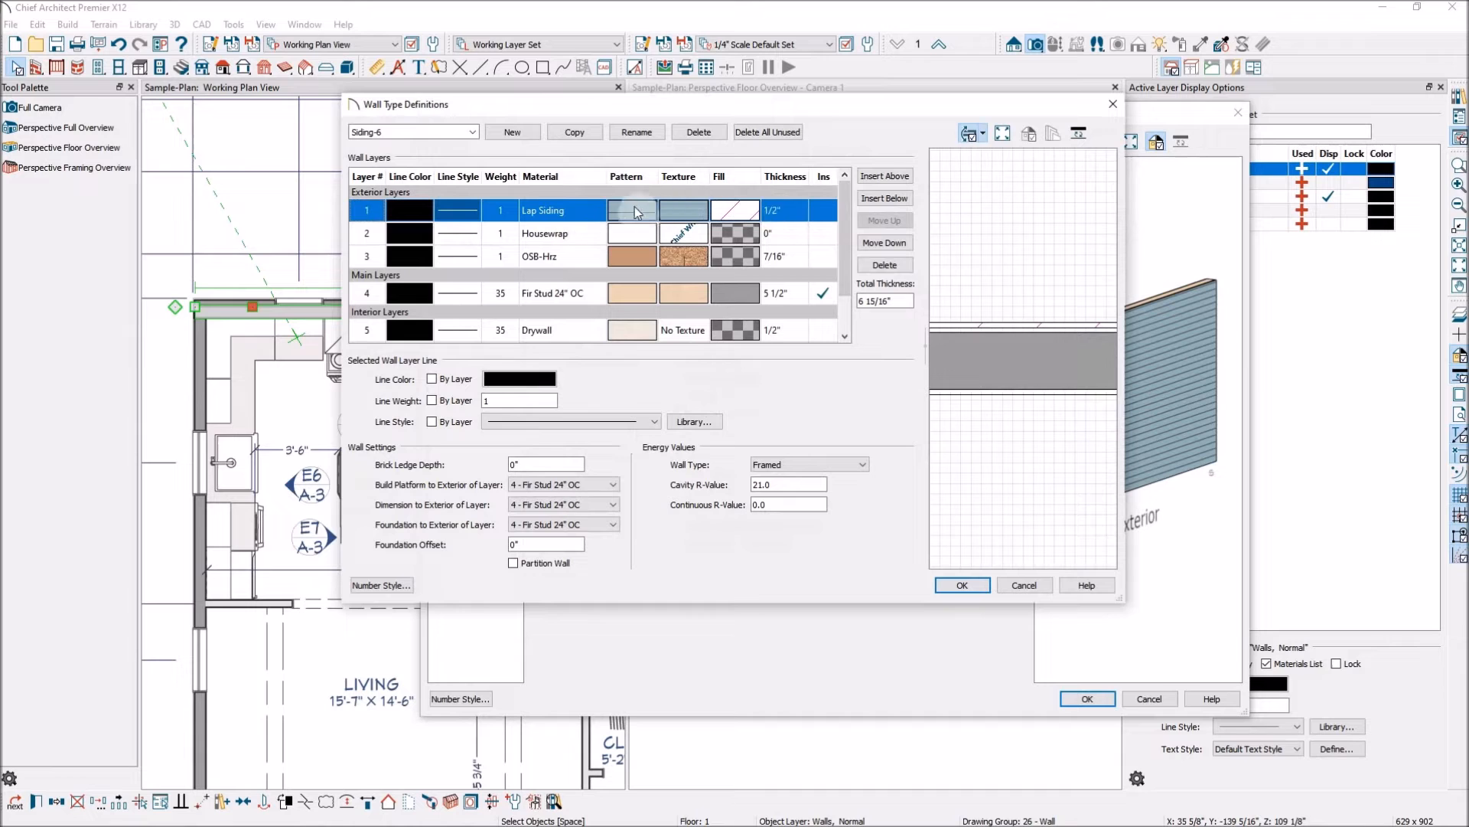
# Step: Change the outermost Lap Siding layer's material to White Board & Batten from the Siding & Paneling library
pyautogui.click(683, 210)
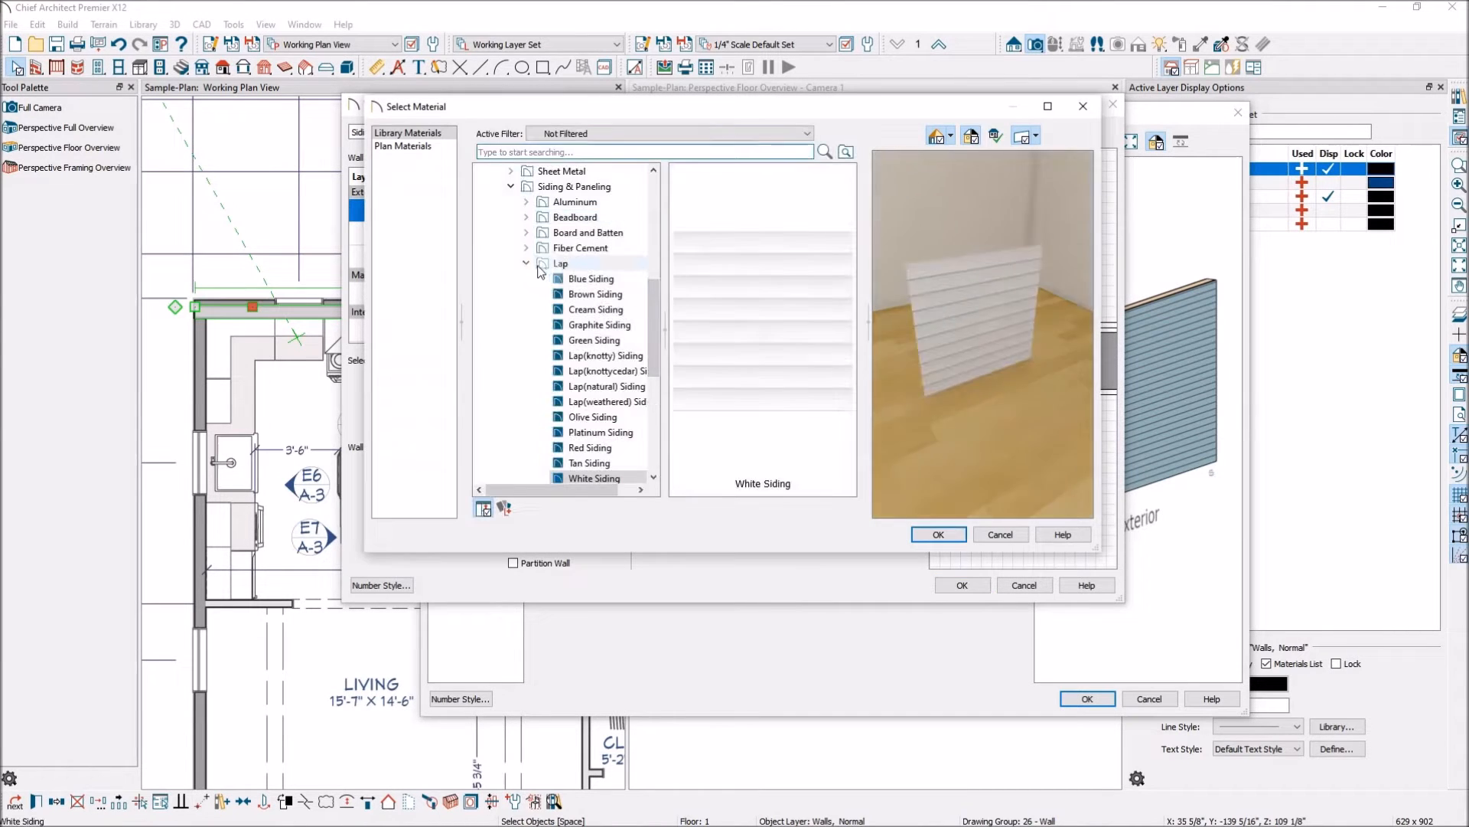
pyautogui.click(525, 262)
pyautogui.click(526, 231)
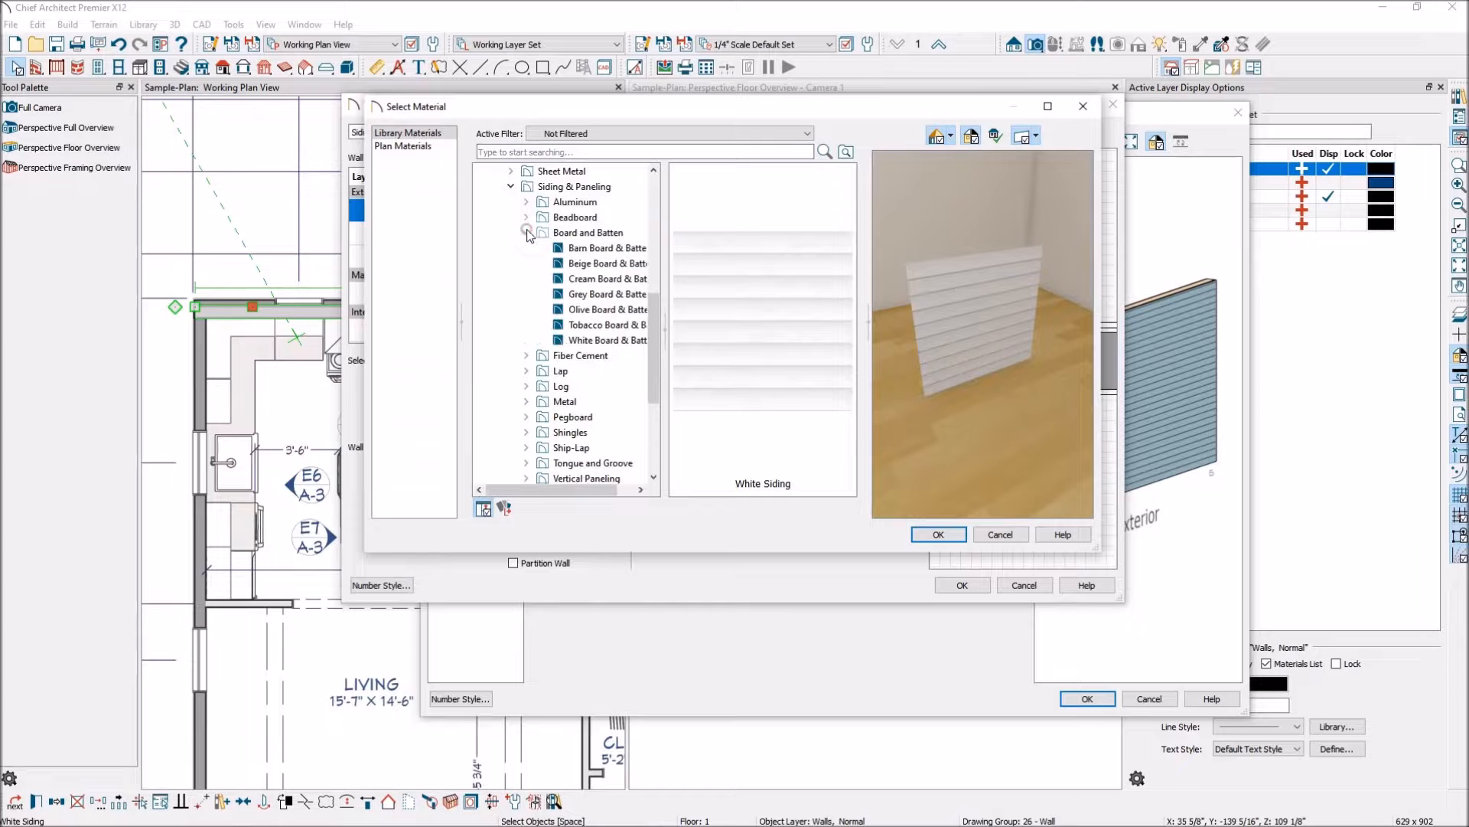
pyautogui.click(597, 340)
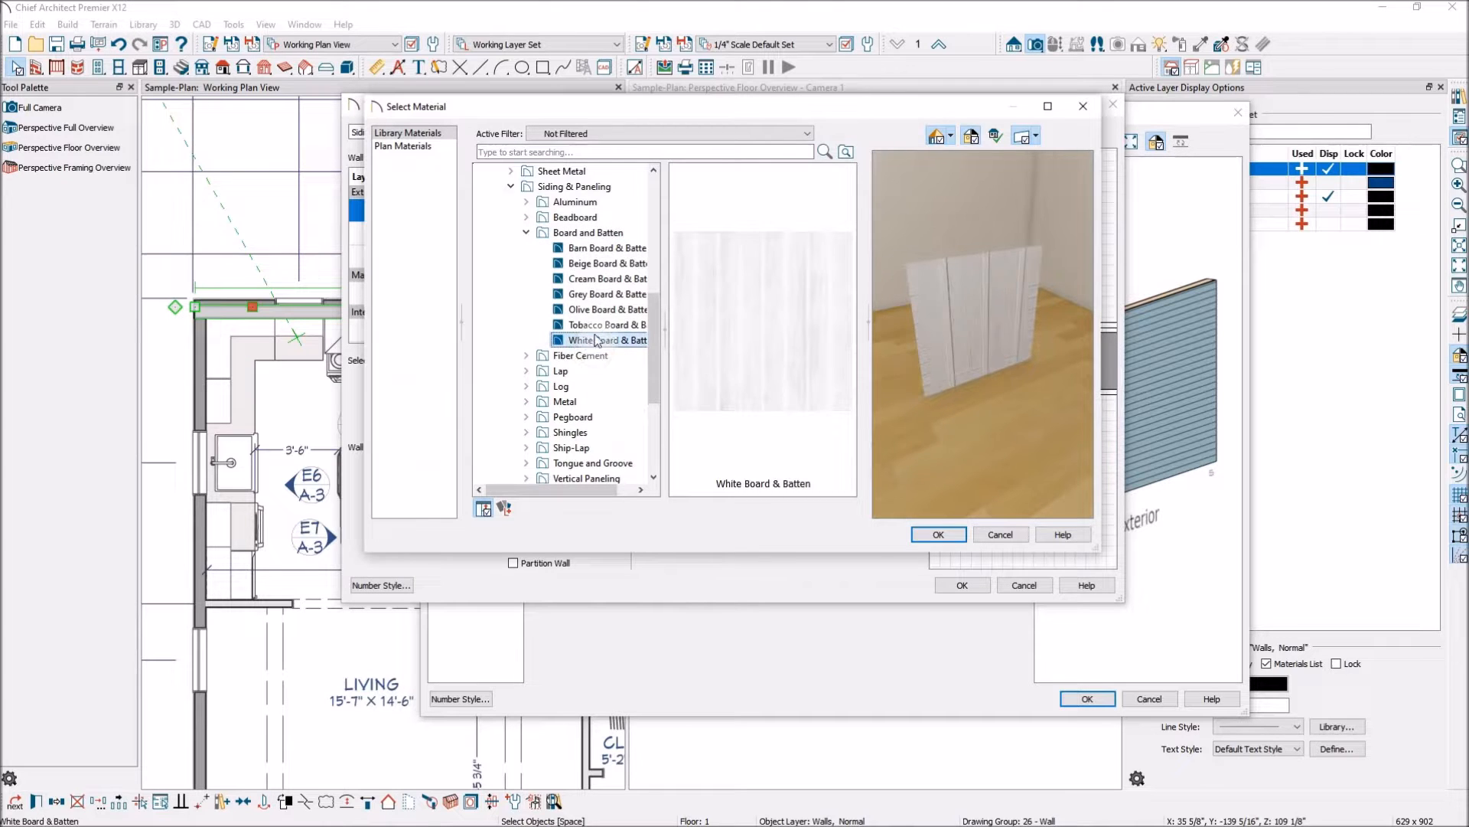
pyautogui.click(938, 534)
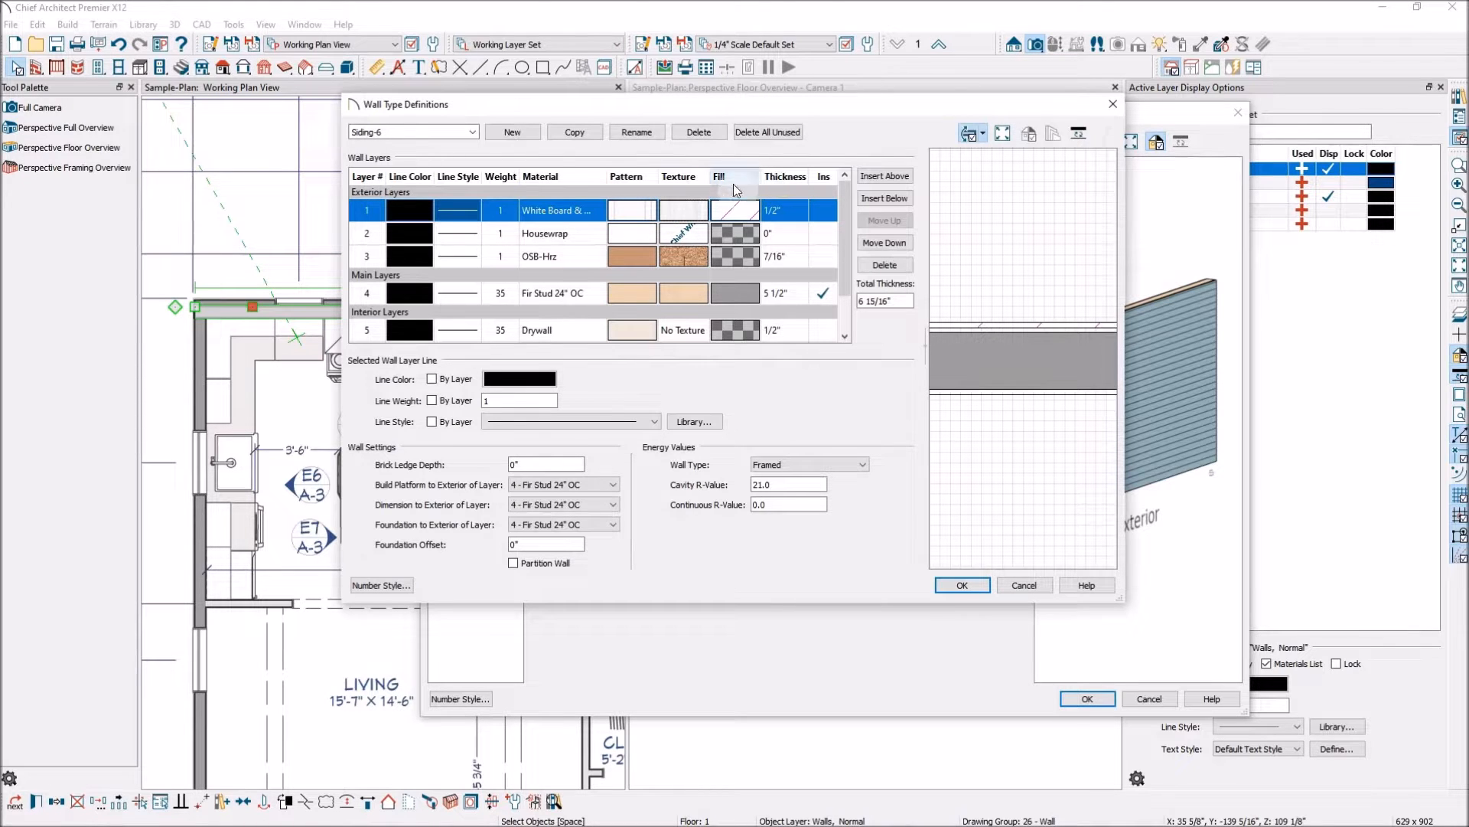
# Step: Change the interior Drywall layer's material to Alabaster (SW 7008) and accept the wall type definition
pyautogui.click(639, 333)
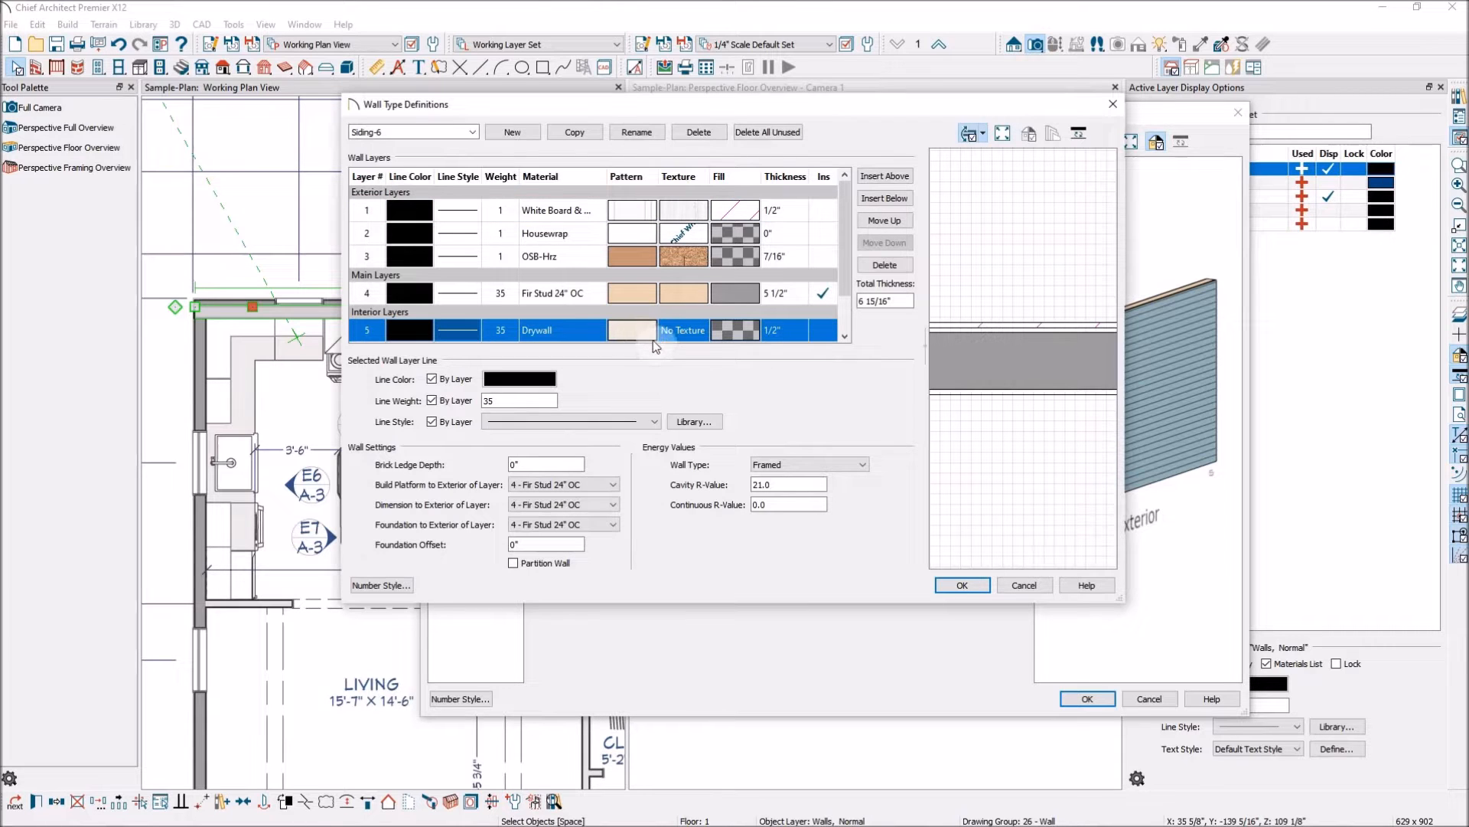
pyautogui.click(637, 328)
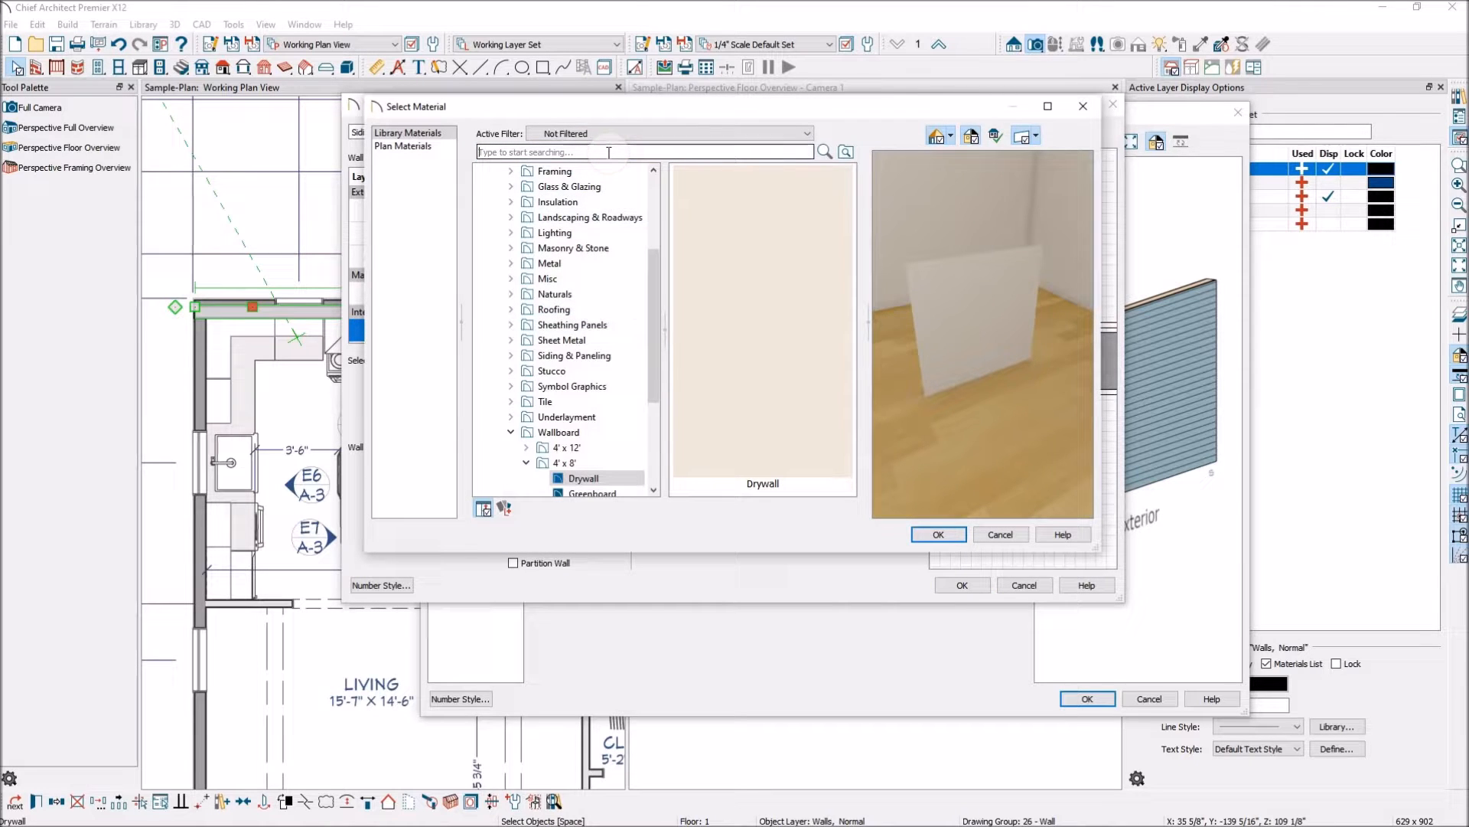
pyautogui.write('alabaste')
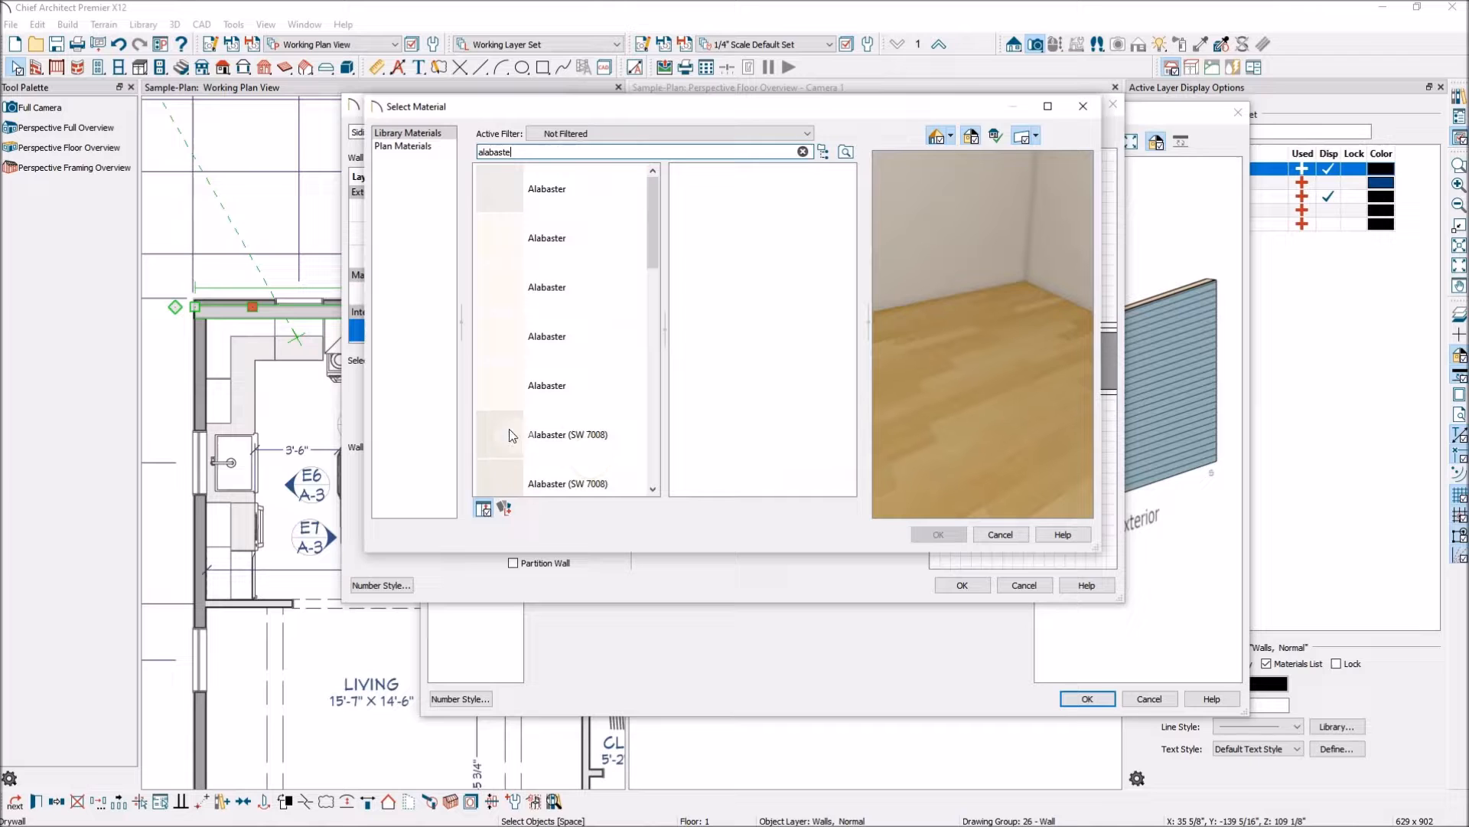
pyautogui.click(576, 417)
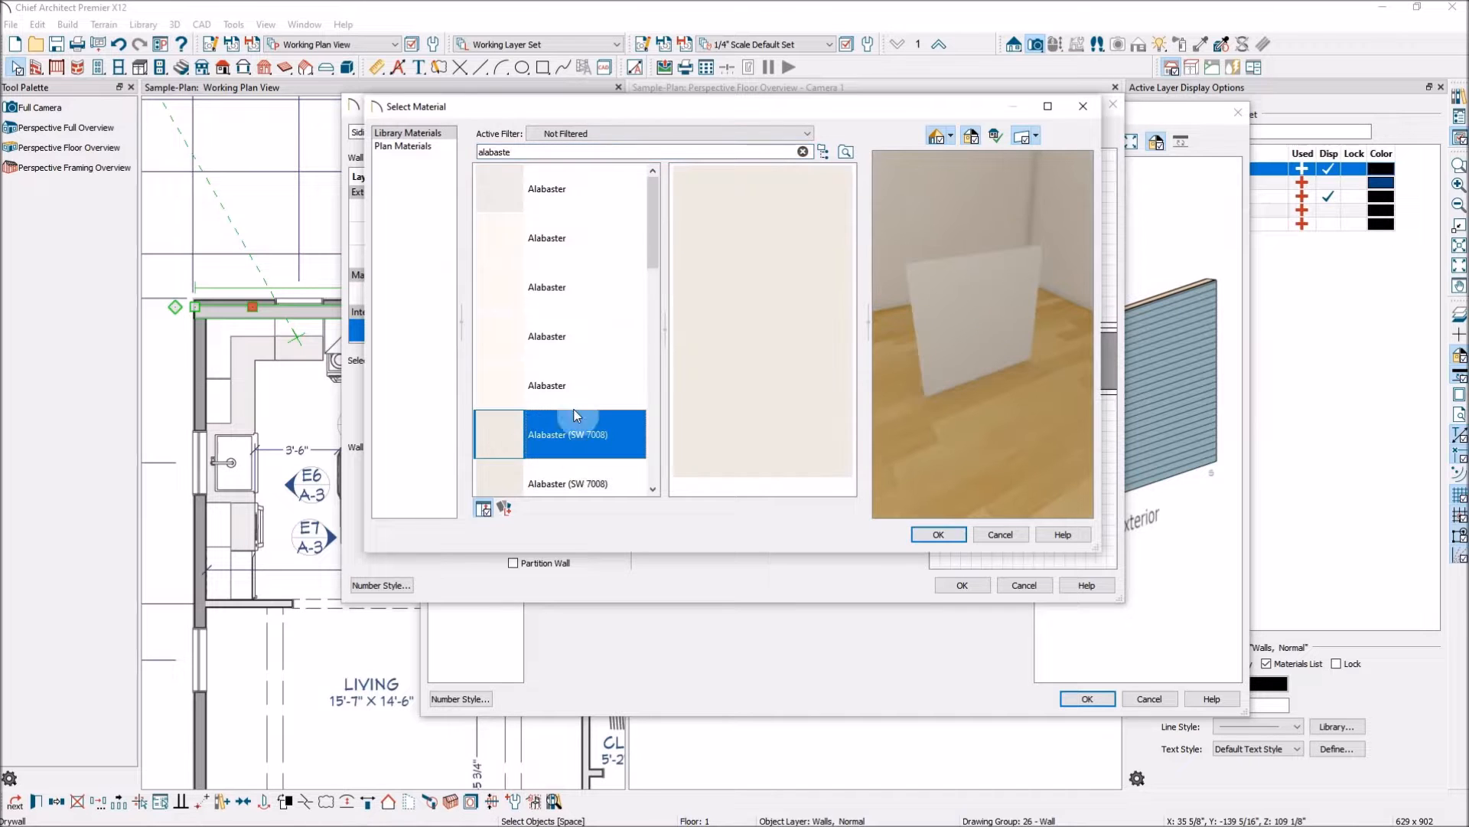
pyautogui.click(938, 535)
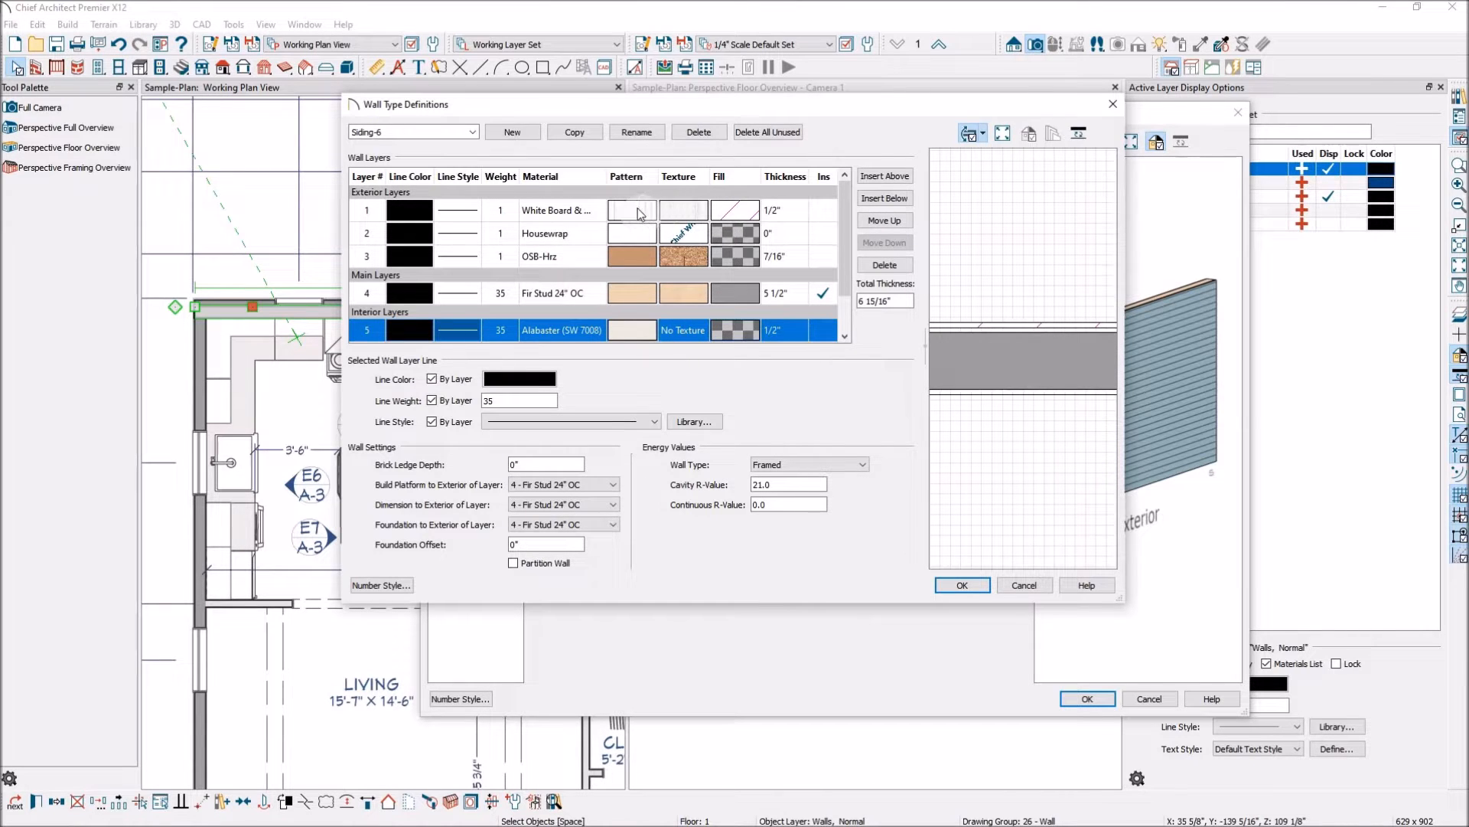
pyautogui.click(724, 328)
pyautogui.click(966, 586)
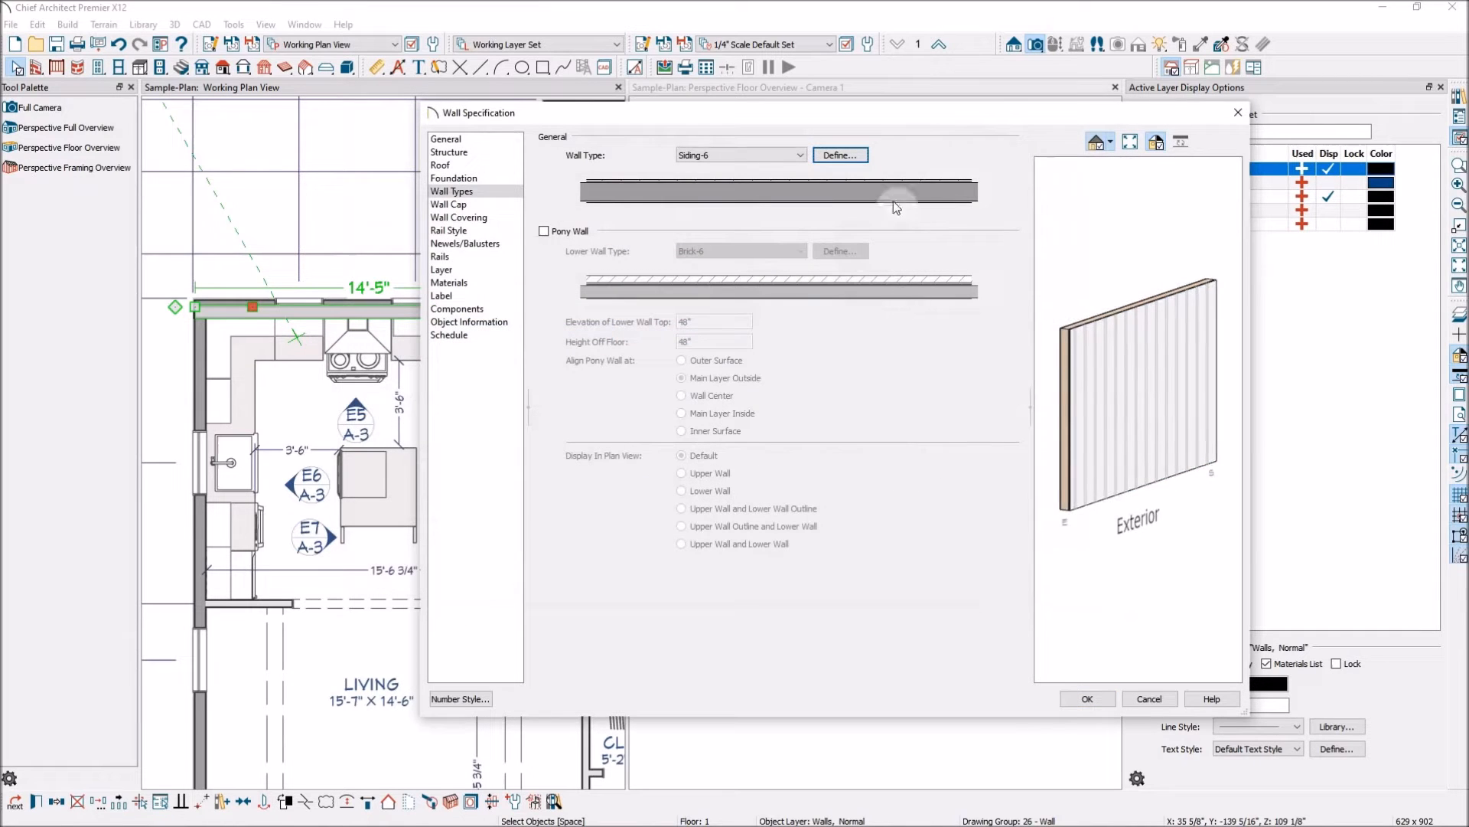
# Step: Accept the kitchen wall's specification and make that wall's settings the default for exterior walls
pyautogui.moveTo(1051, 414); pyautogui.dragTo(1080, 520)
pyautogui.click(1087, 698)
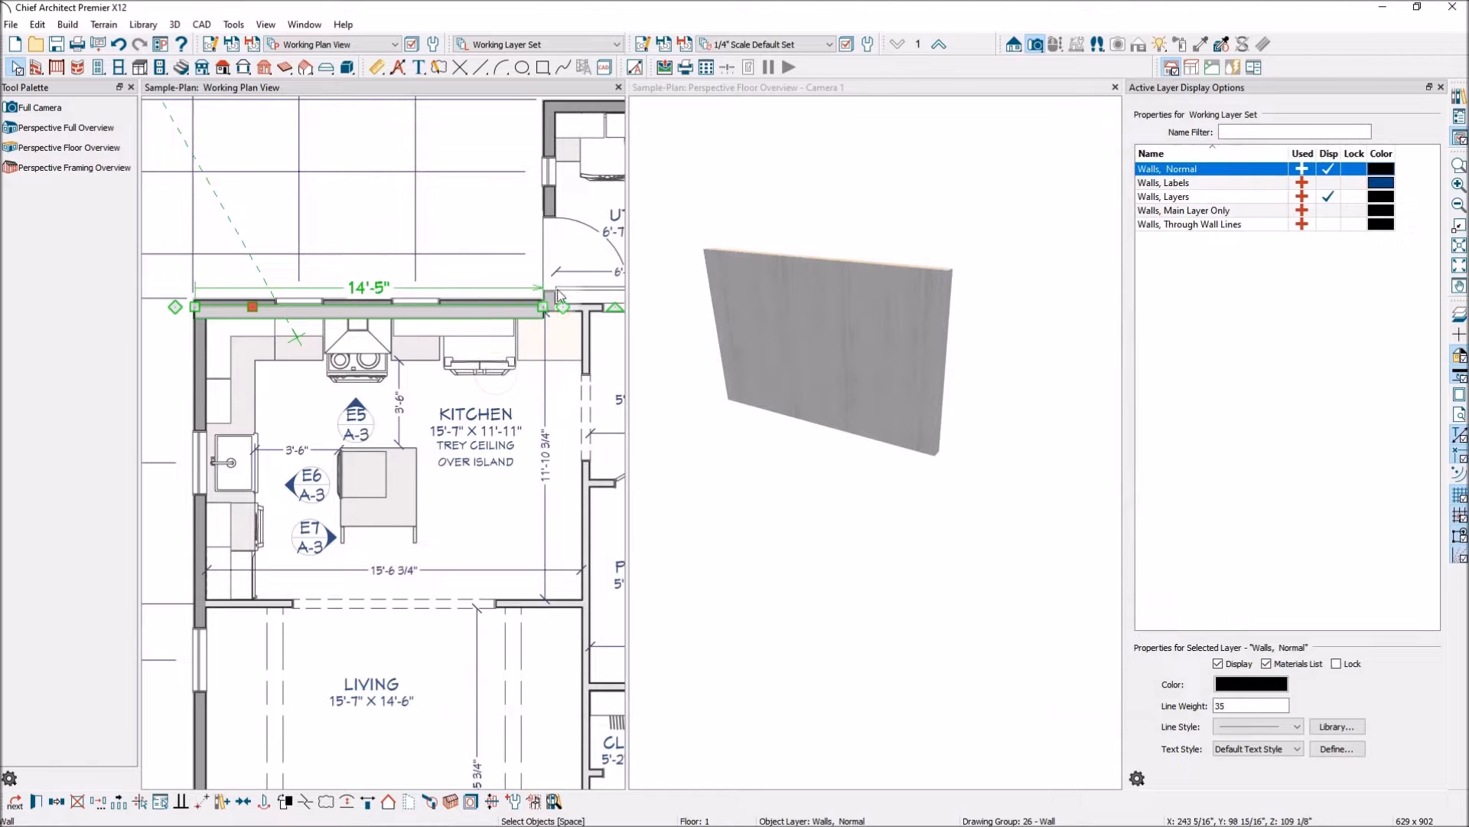
pyautogui.click(38, 68)
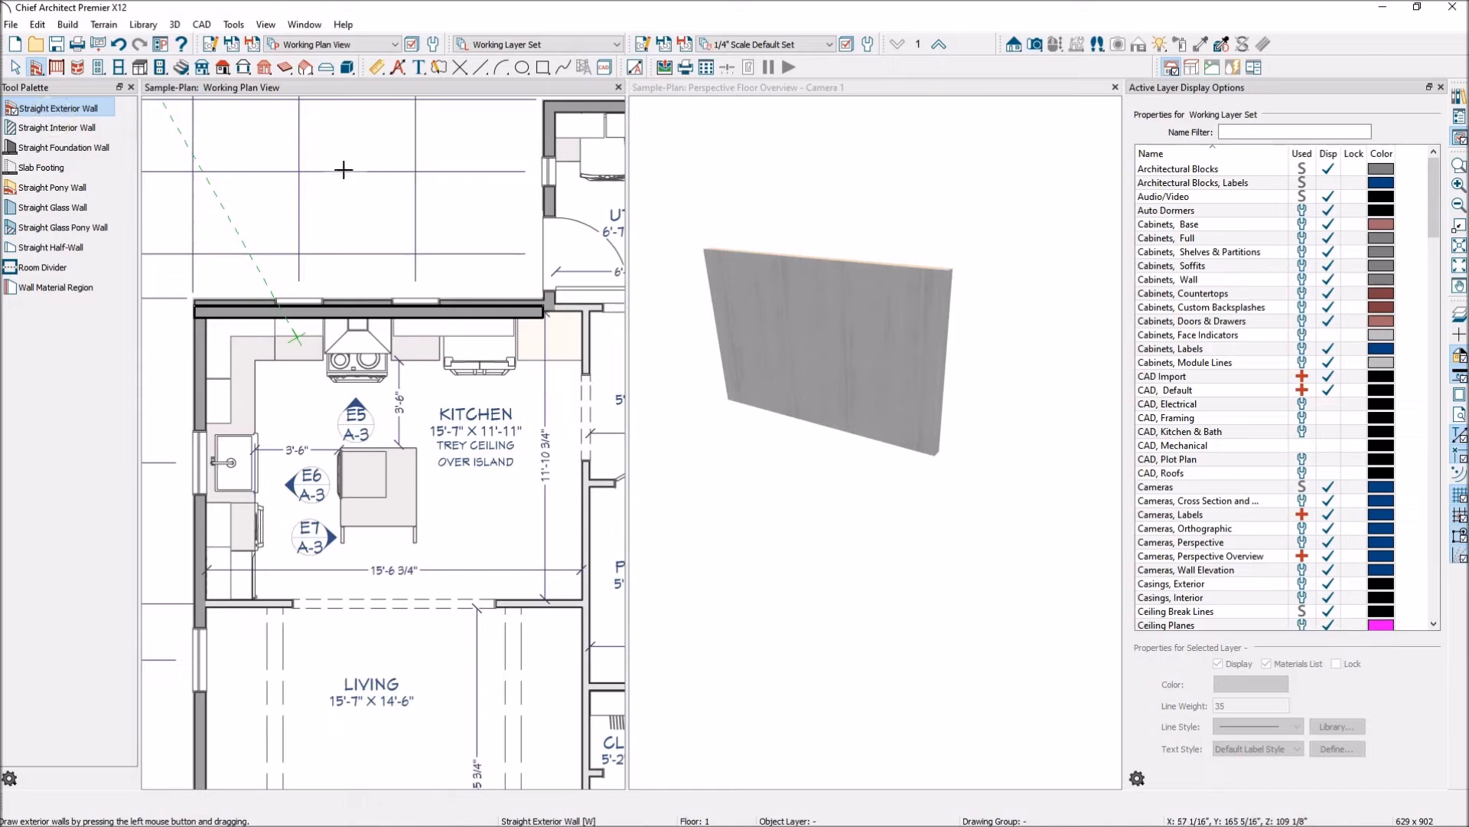
pyautogui.click(16, 68)
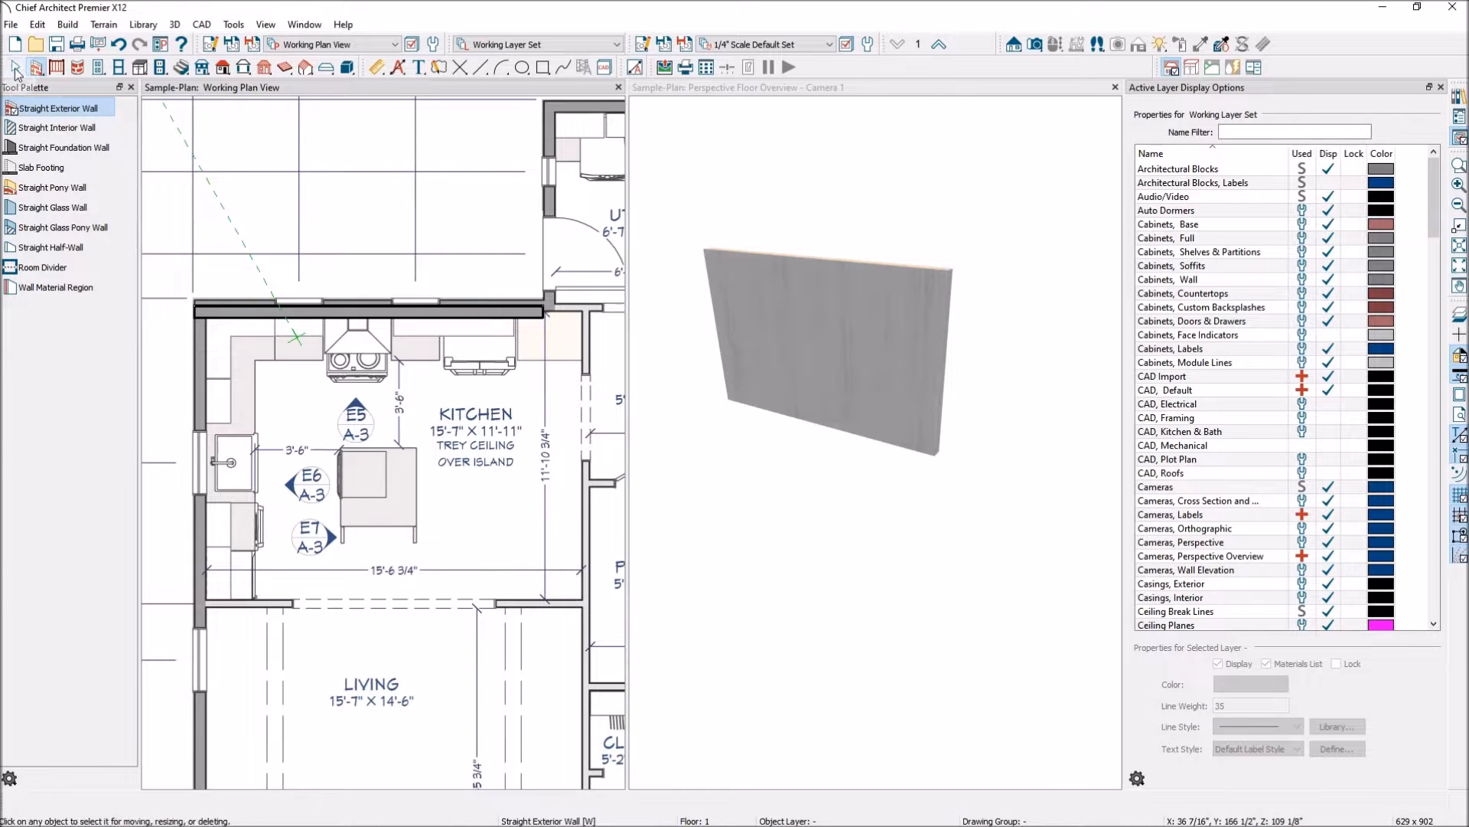
pyautogui.click(404, 312)
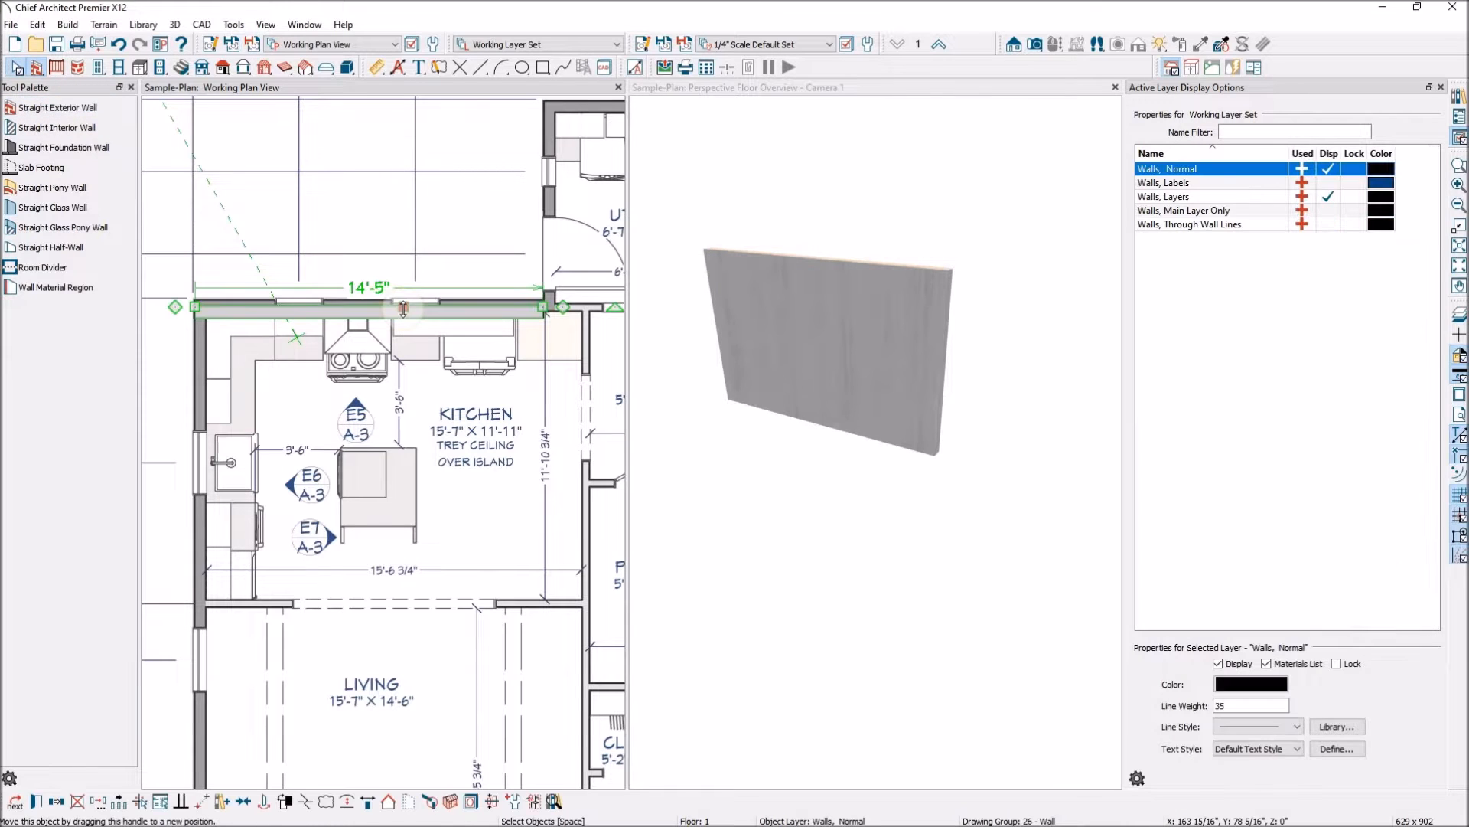
pyautogui.click(515, 801)
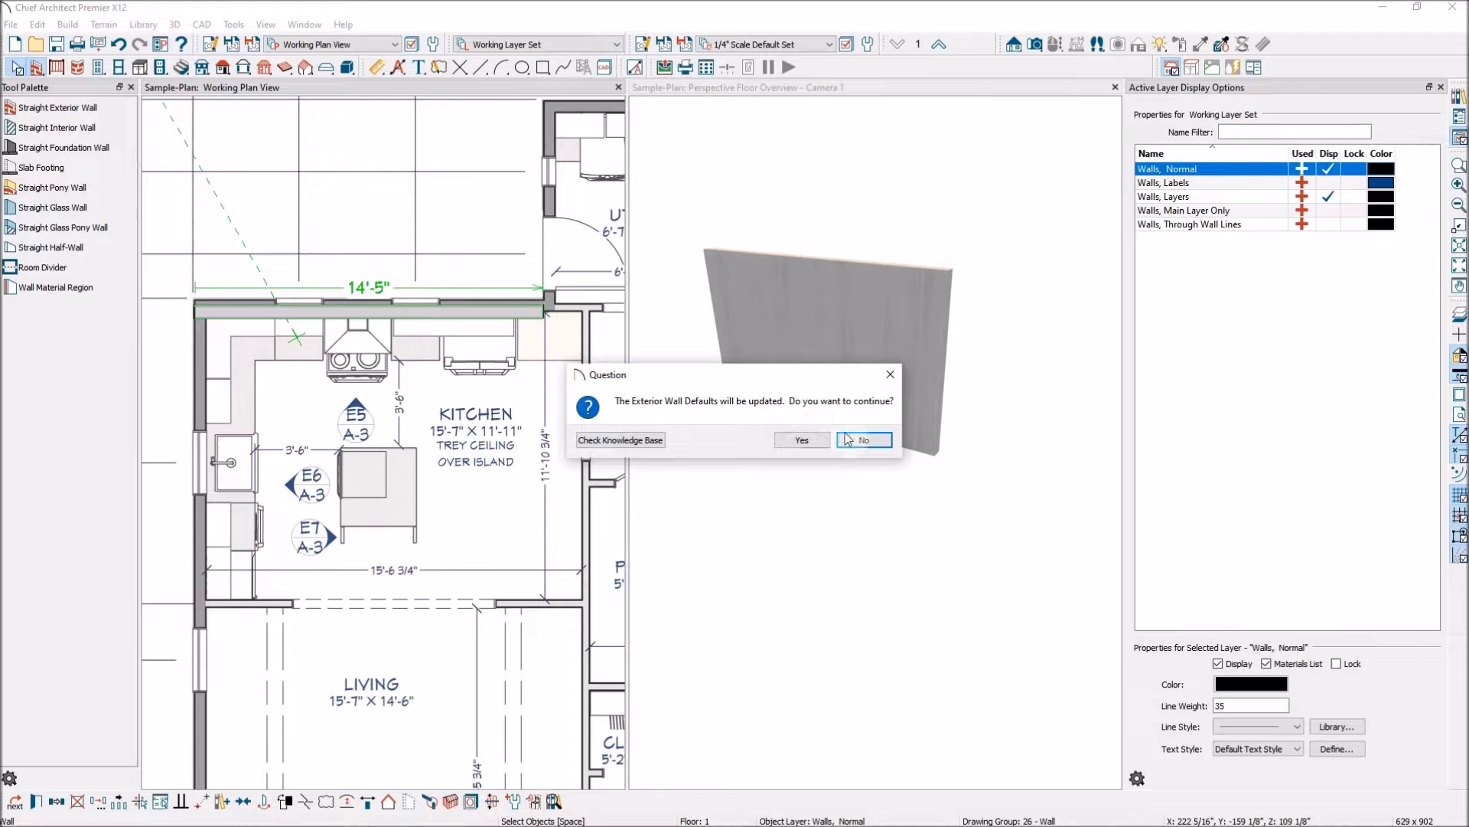
pyautogui.click(802, 441)
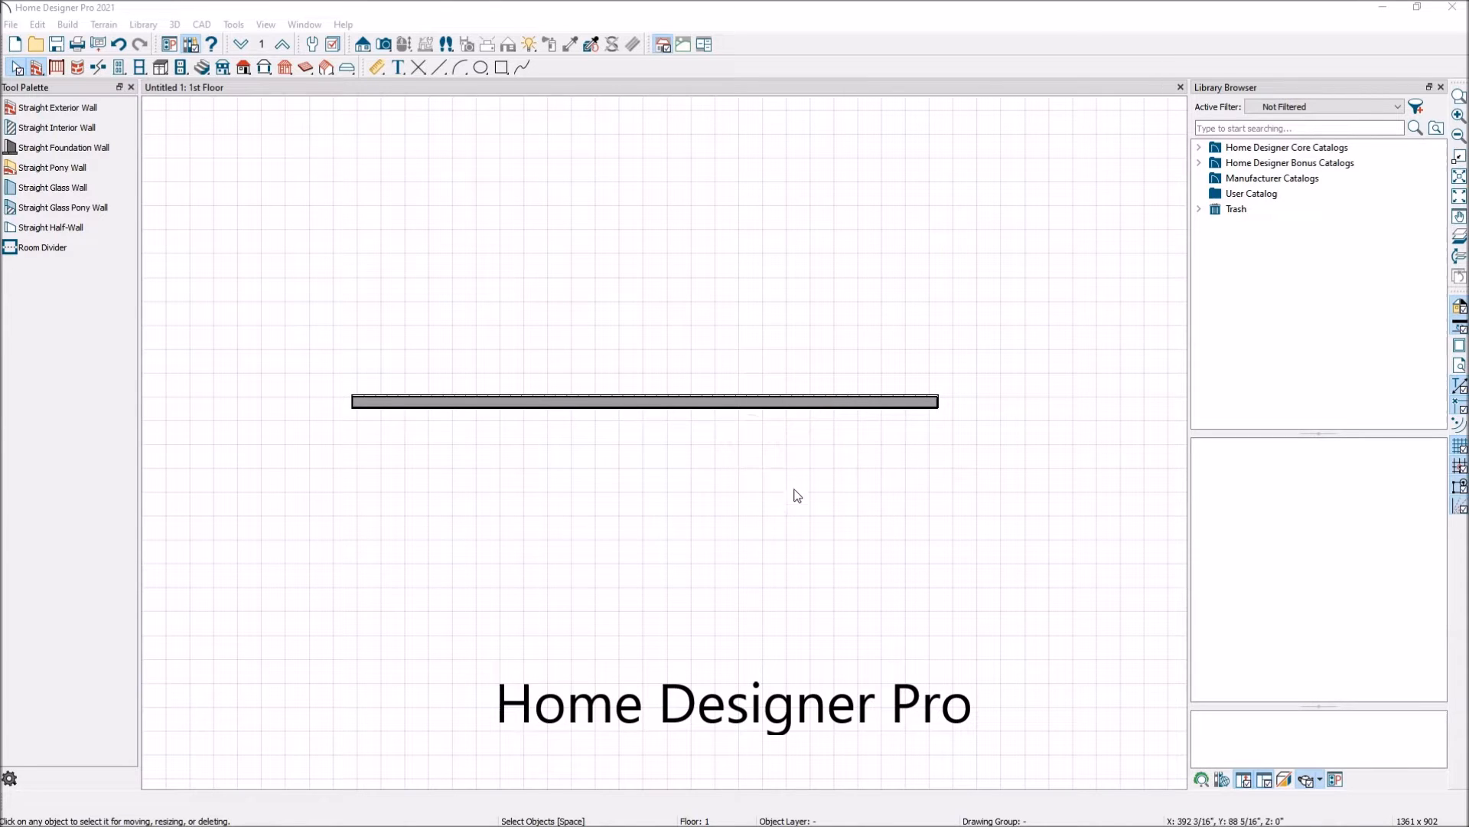
pyautogui.click(735, 403)
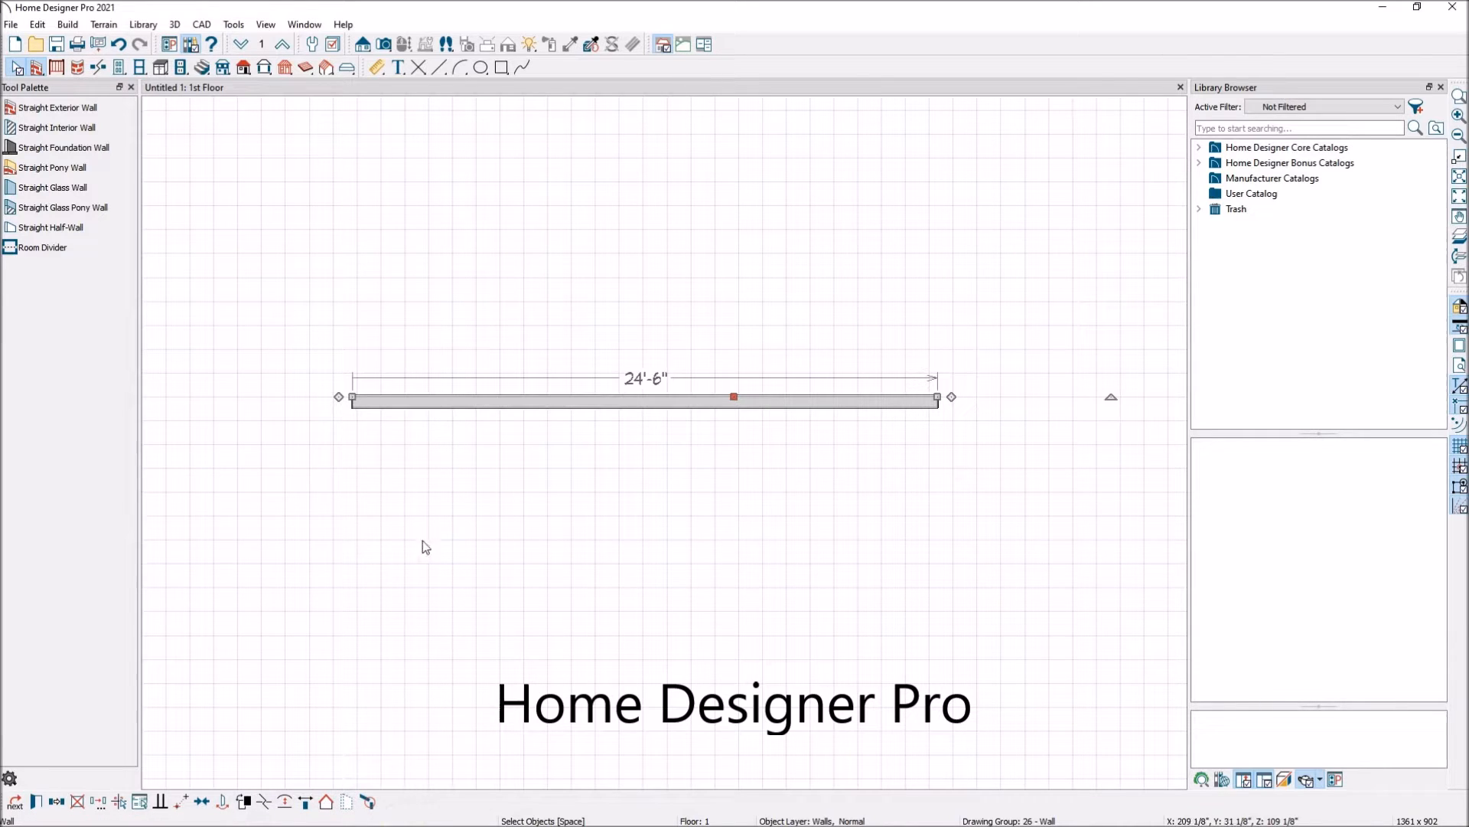
pyautogui.click(479, 490)
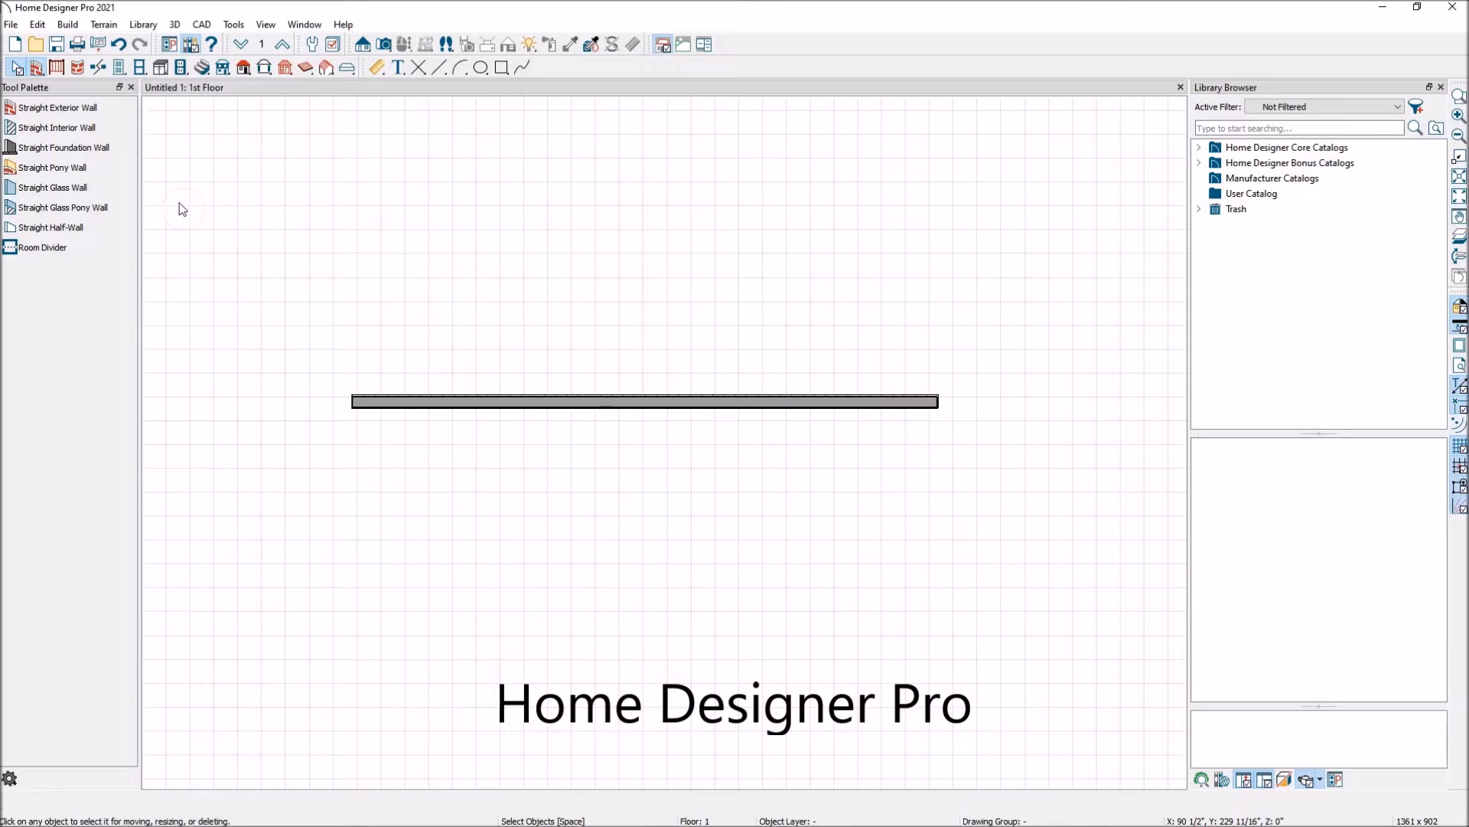
# Step: In Home Designer Pro, open the Siding-6 wall type definition from the Exterior Wall defaults
pyautogui.click(44, 24)
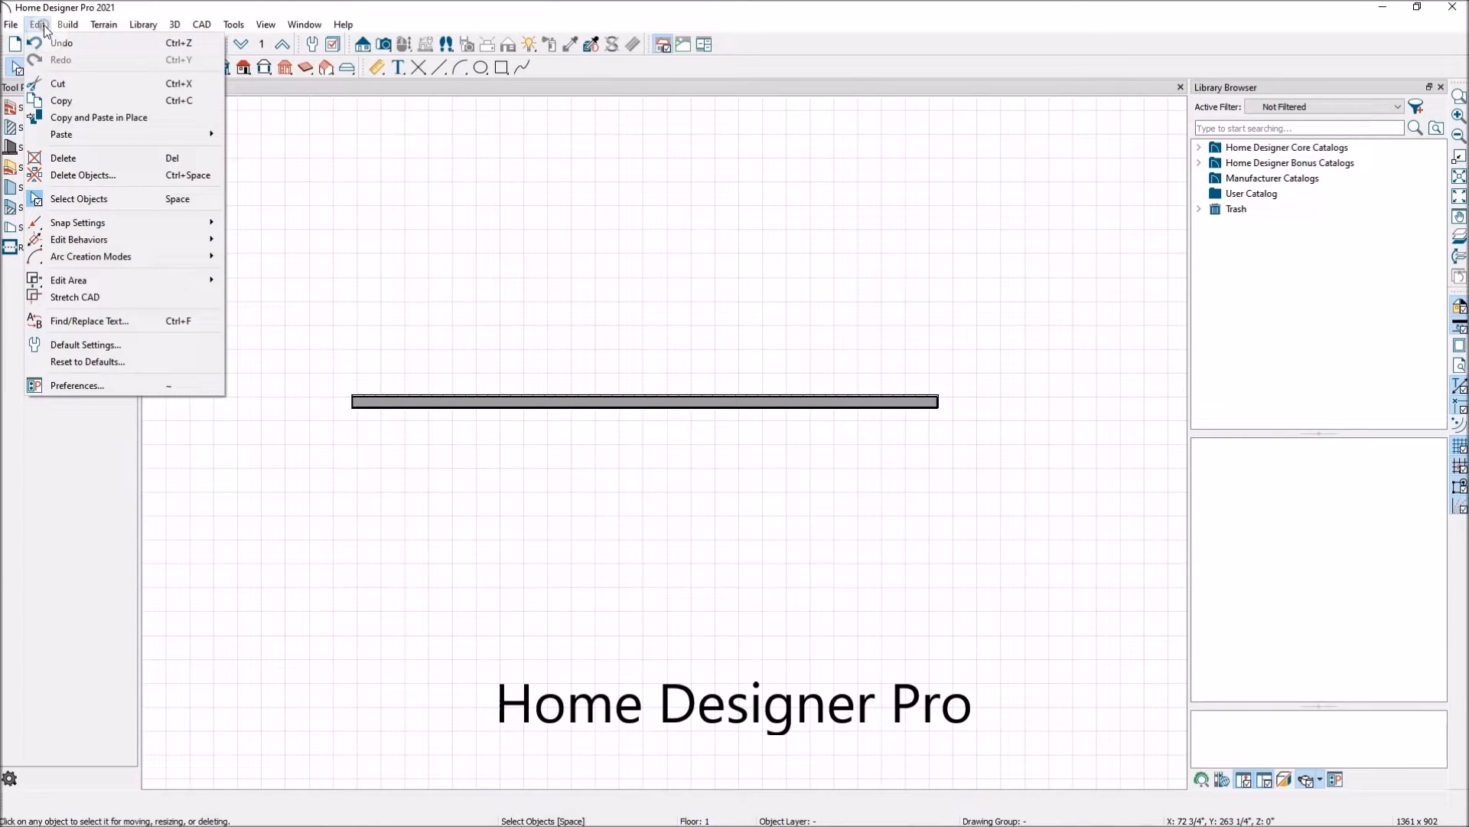
pyautogui.click(70, 346)
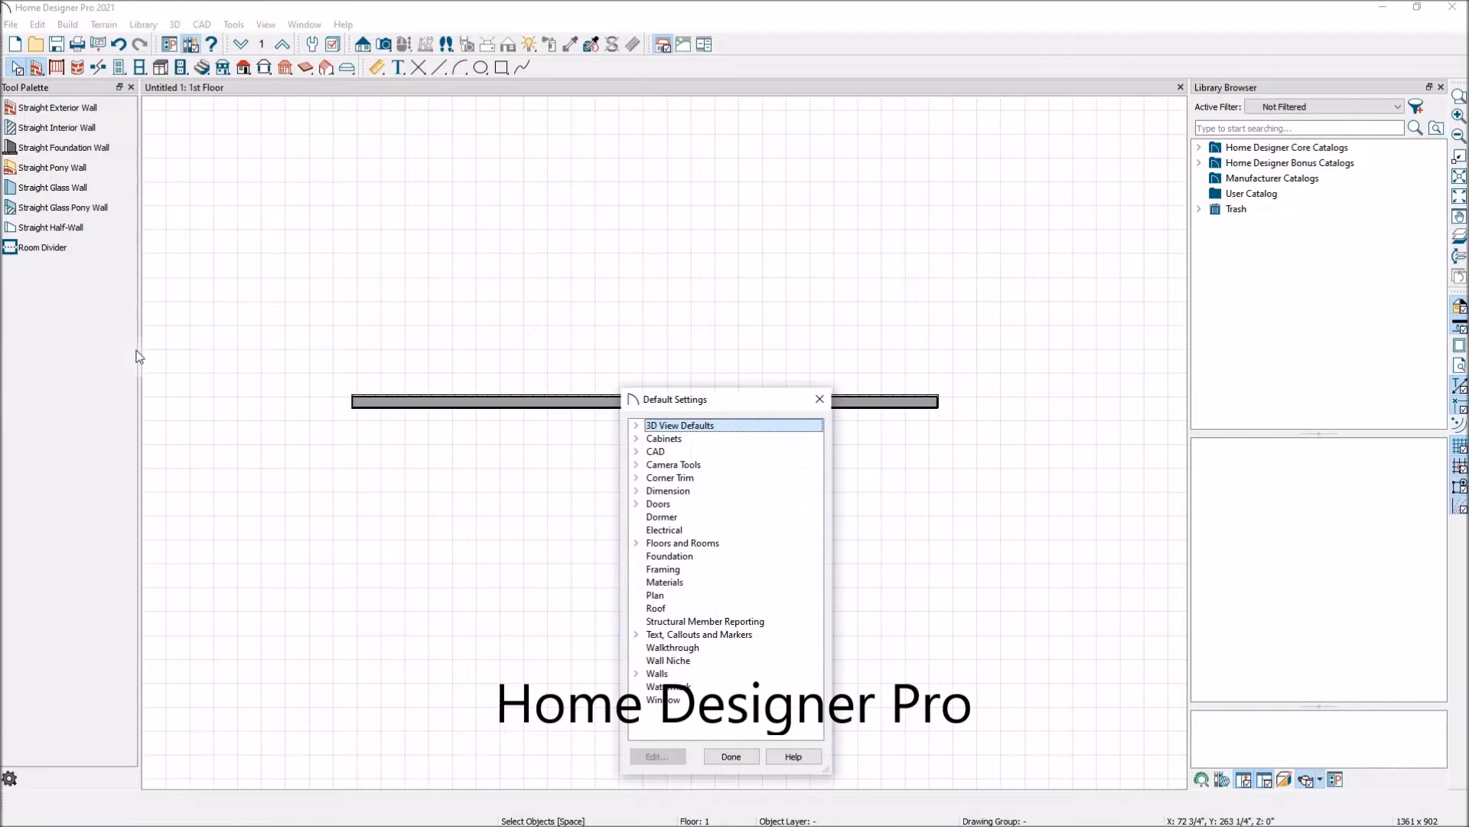
pyautogui.click(637, 674)
pyautogui.scroll(-1, 728, 654)
pyautogui.click(706, 661)
pyautogui.click(672, 757)
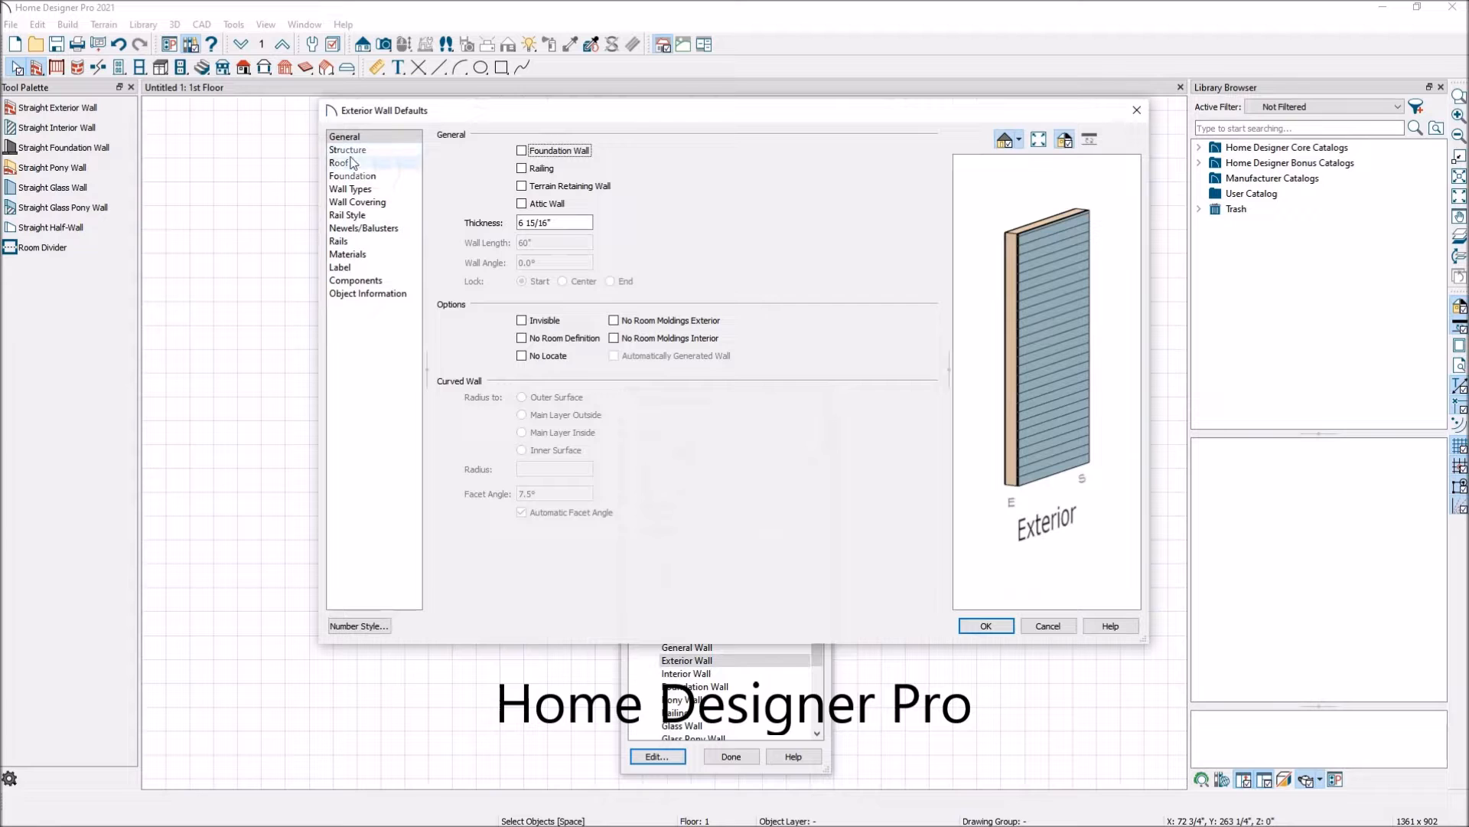
pyautogui.click(375, 190)
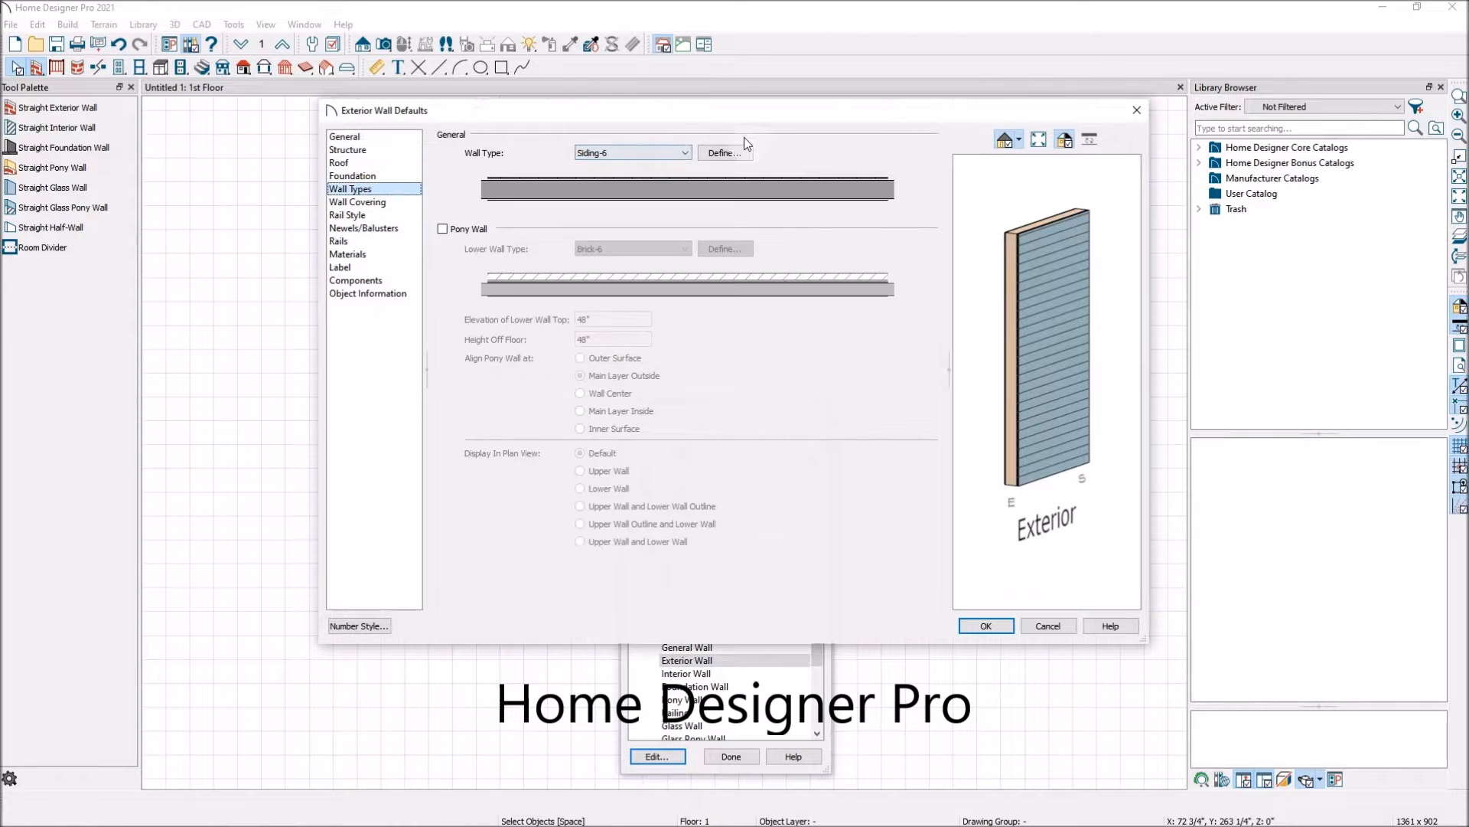
pyautogui.click(725, 153)
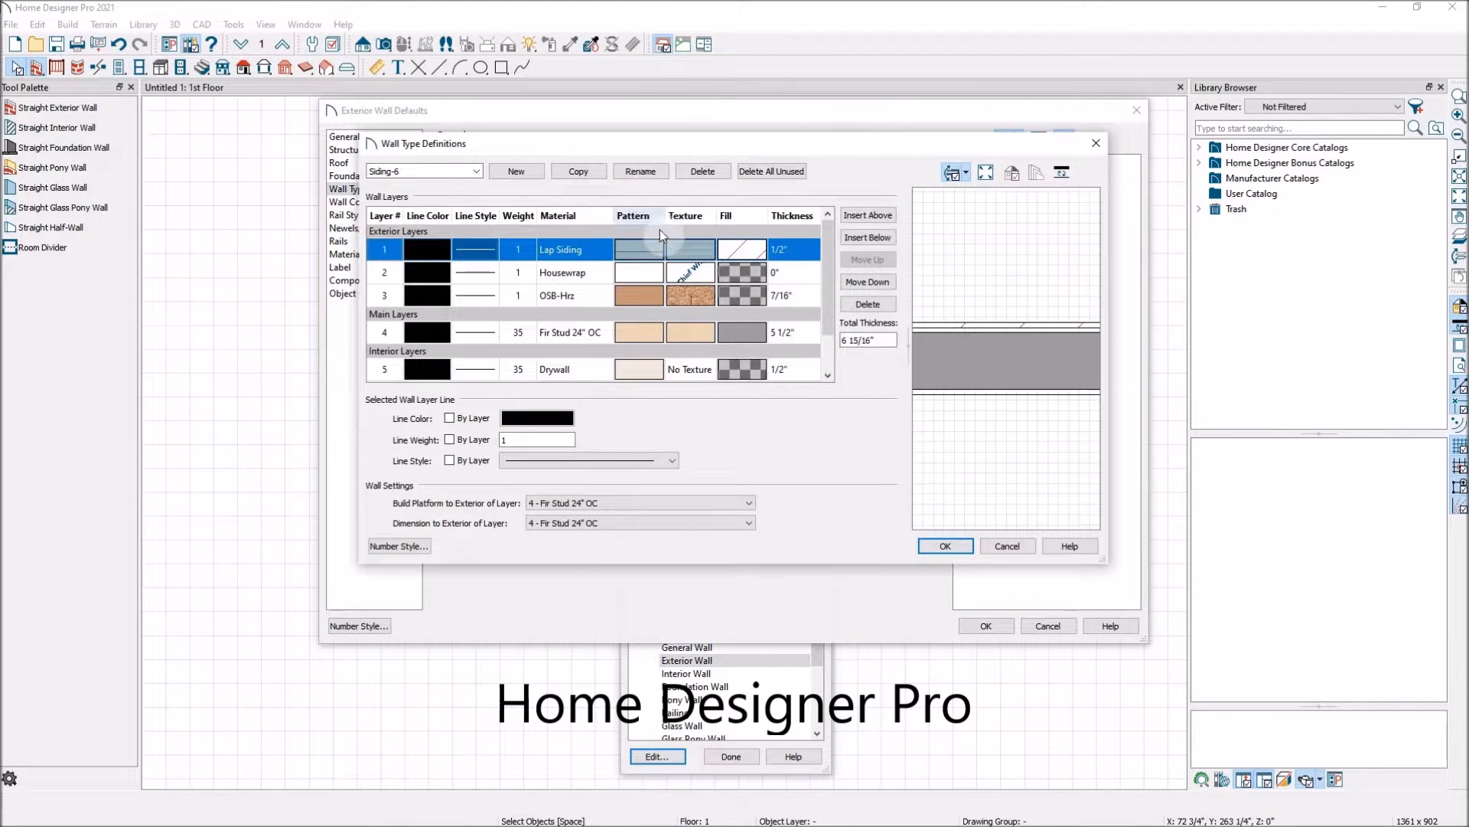
# Step: Change Siding-6's outermost Lap Siding layer to White Board & Batten, then accept the wall type definition and exterior wall defaults
pyautogui.click(682, 251)
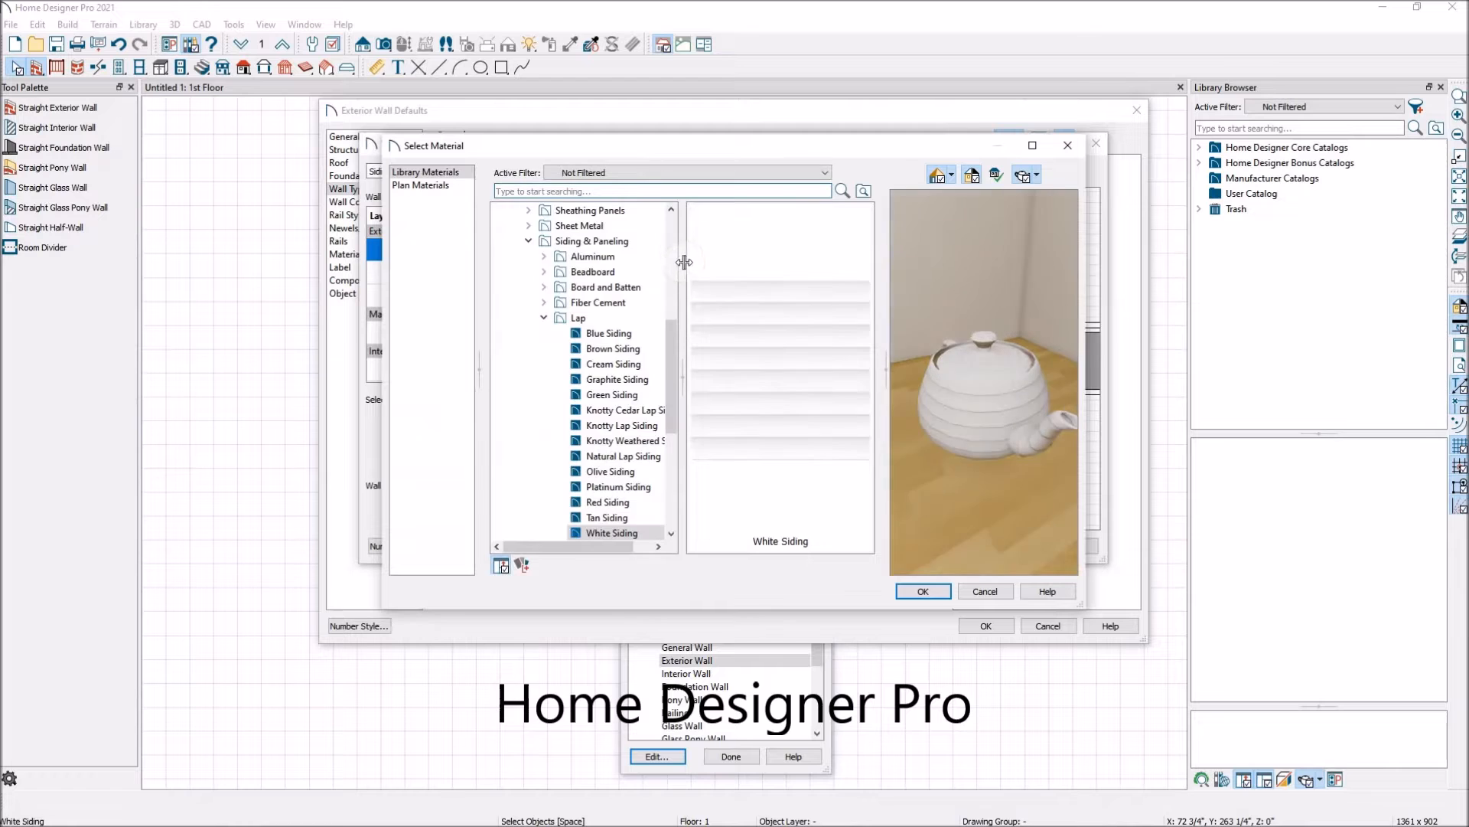
pyautogui.click(544, 318)
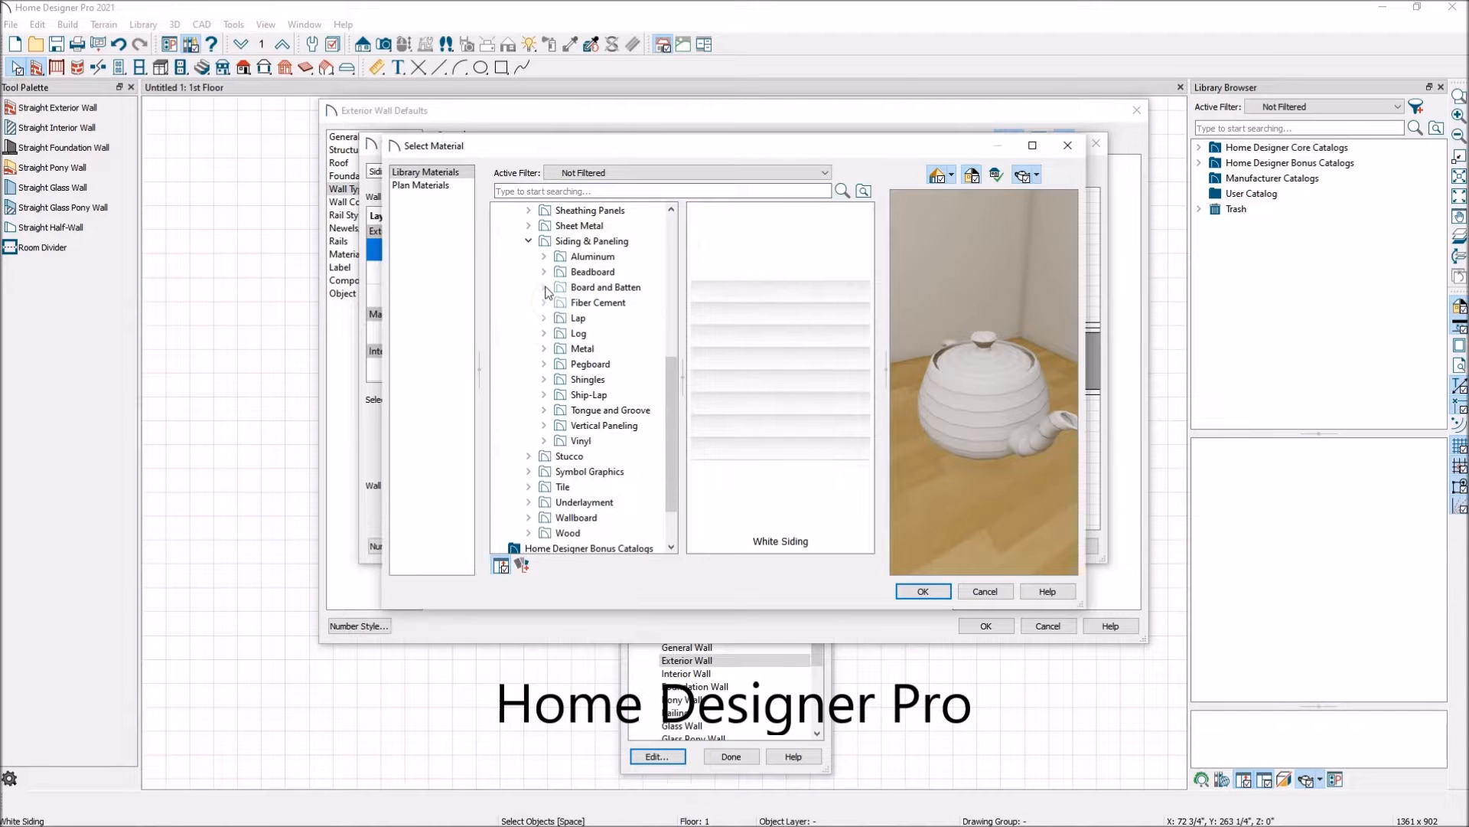
pyautogui.click(544, 287)
pyautogui.click(621, 394)
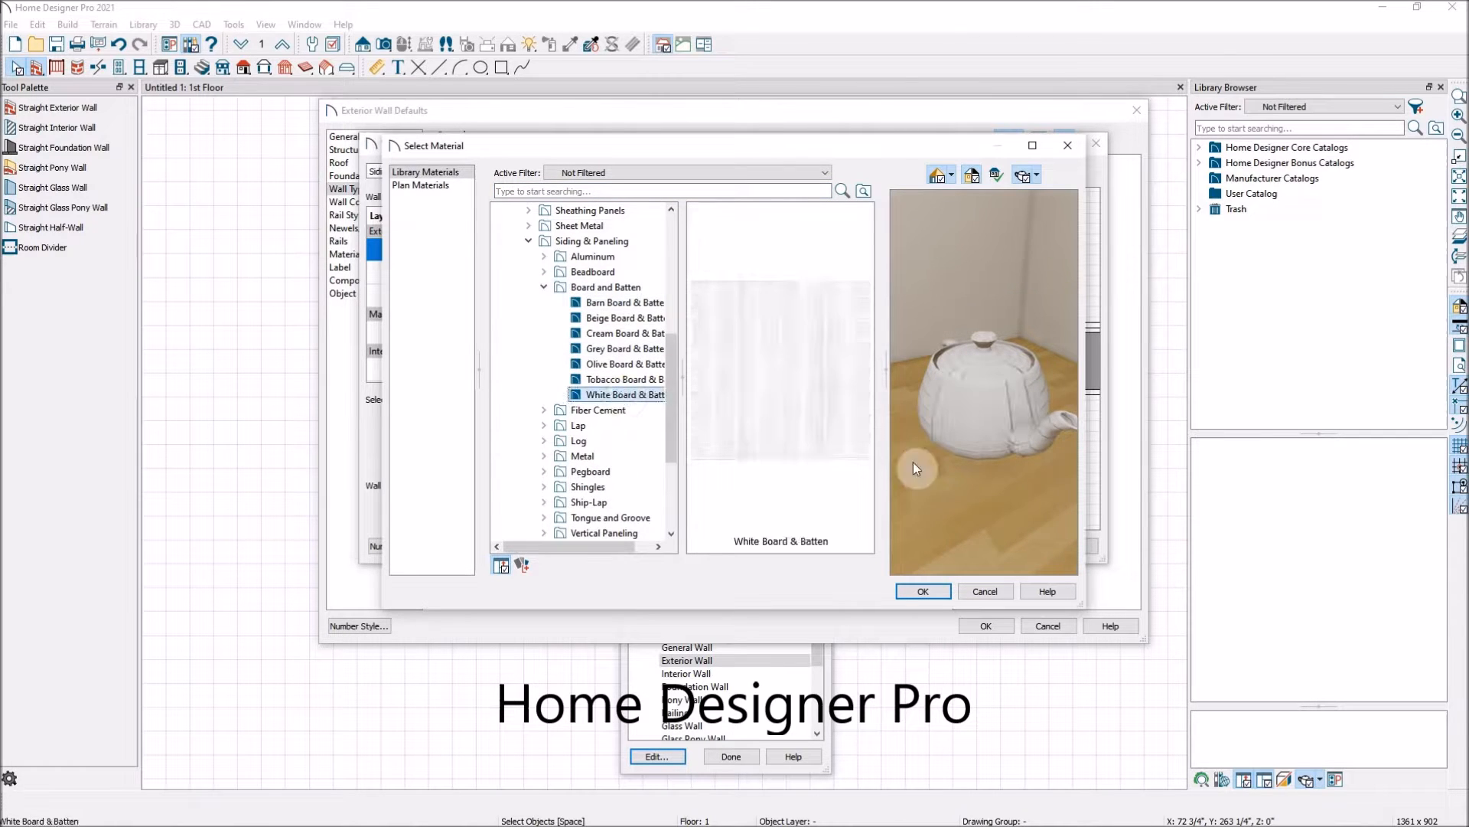
pyautogui.click(913, 589)
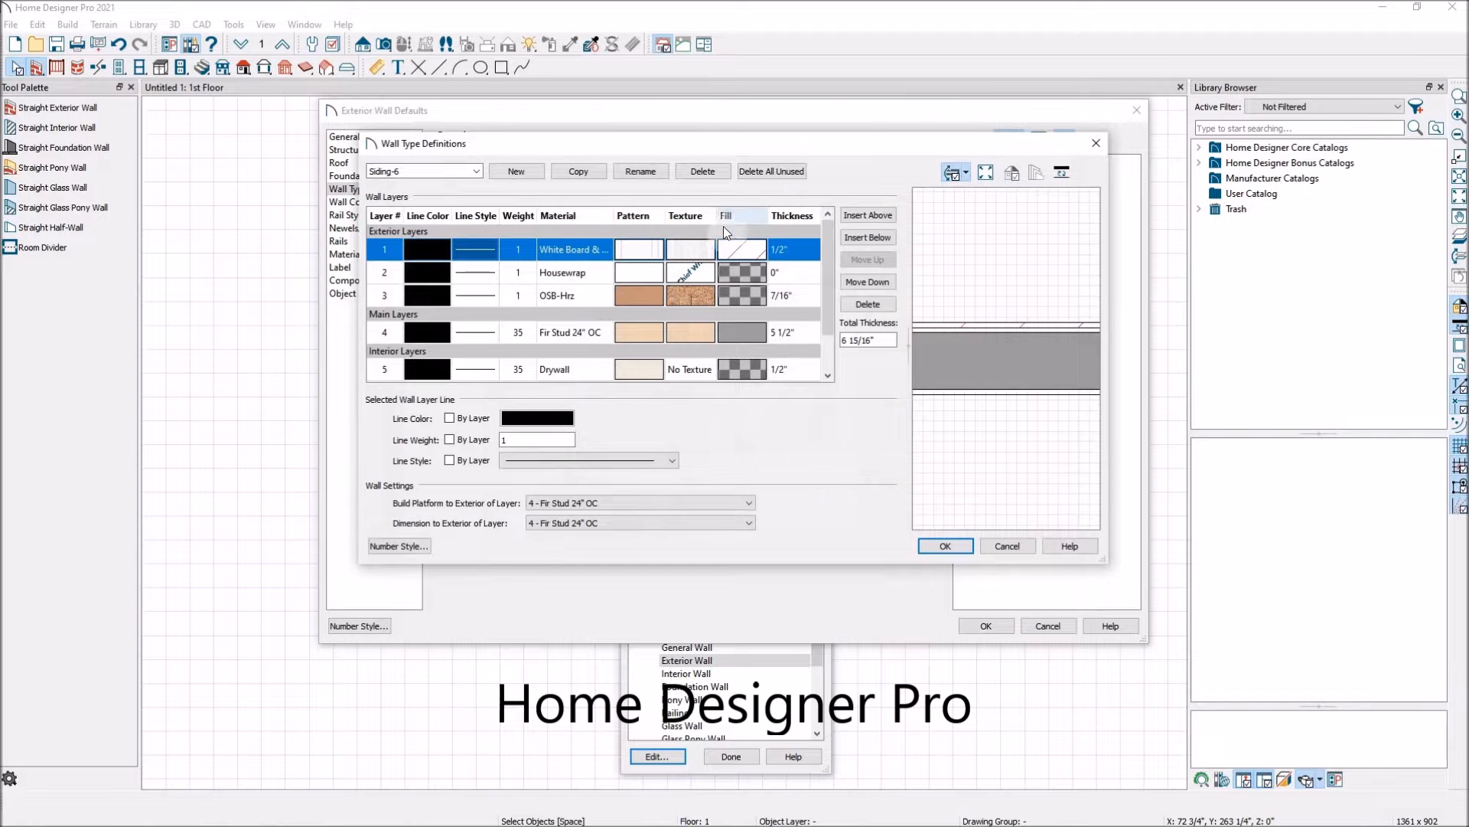
pyautogui.click(944, 545)
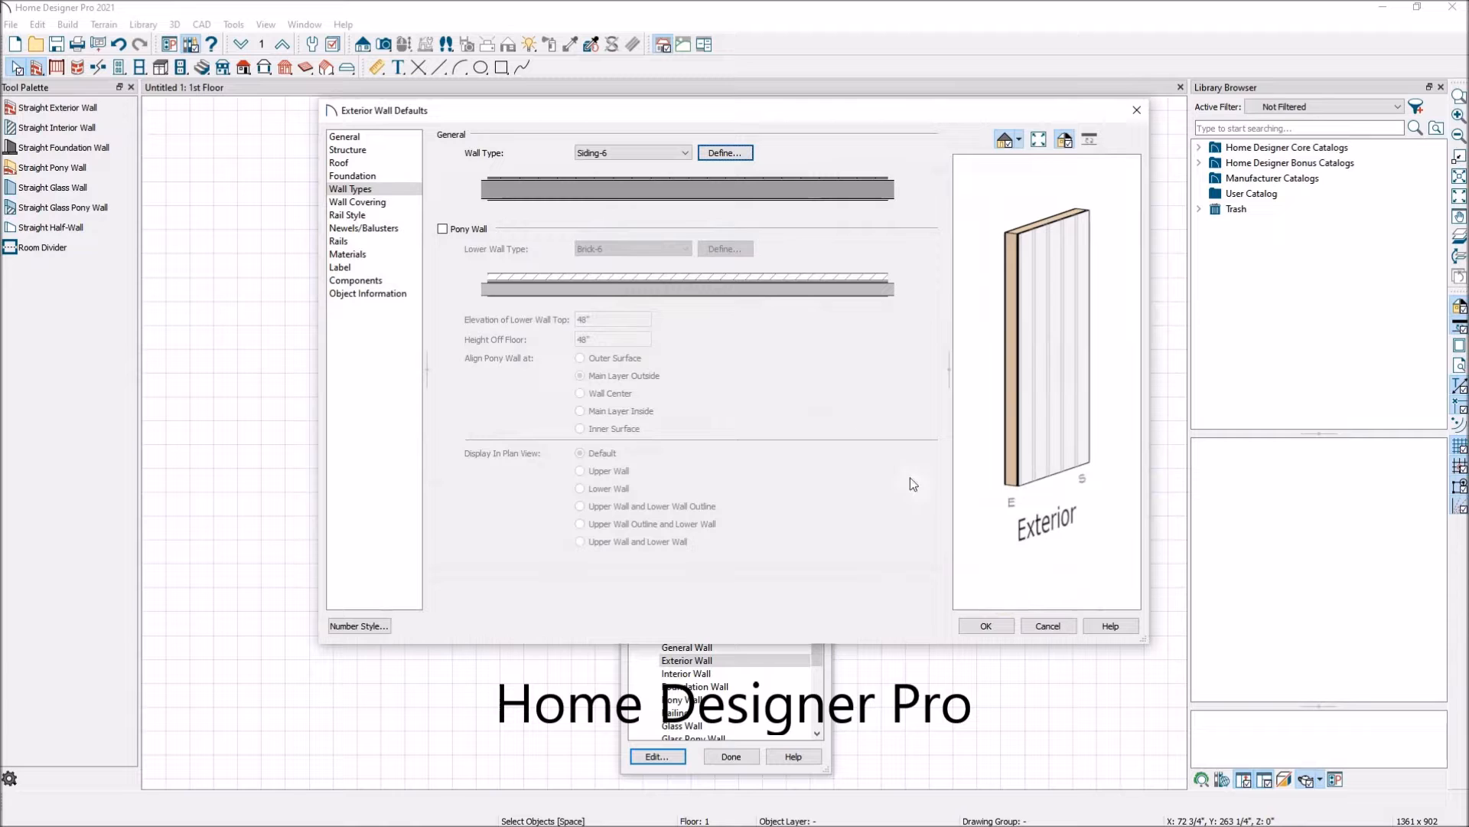
pyautogui.click(986, 625)
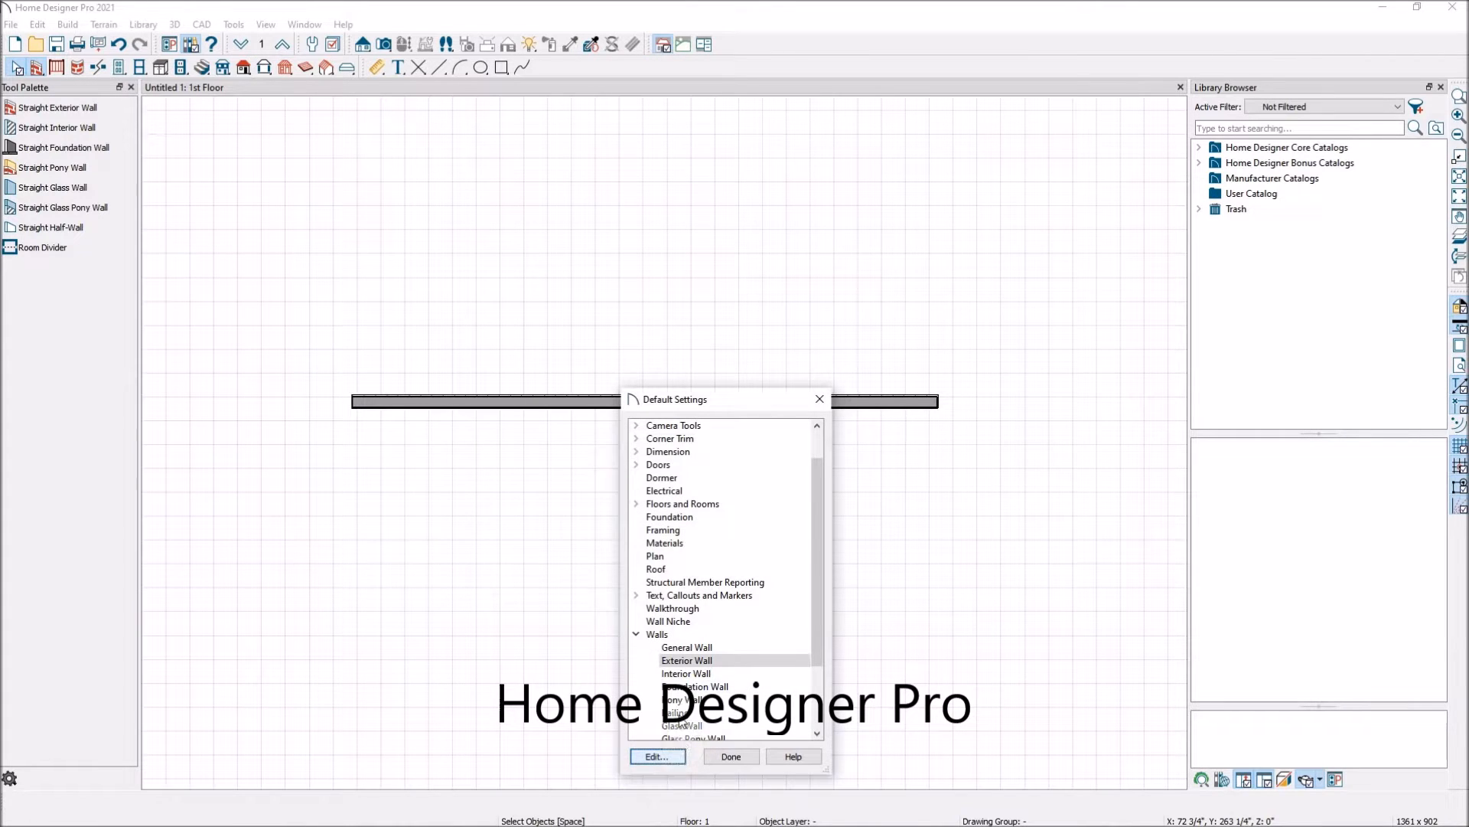
pyautogui.click(731, 756)
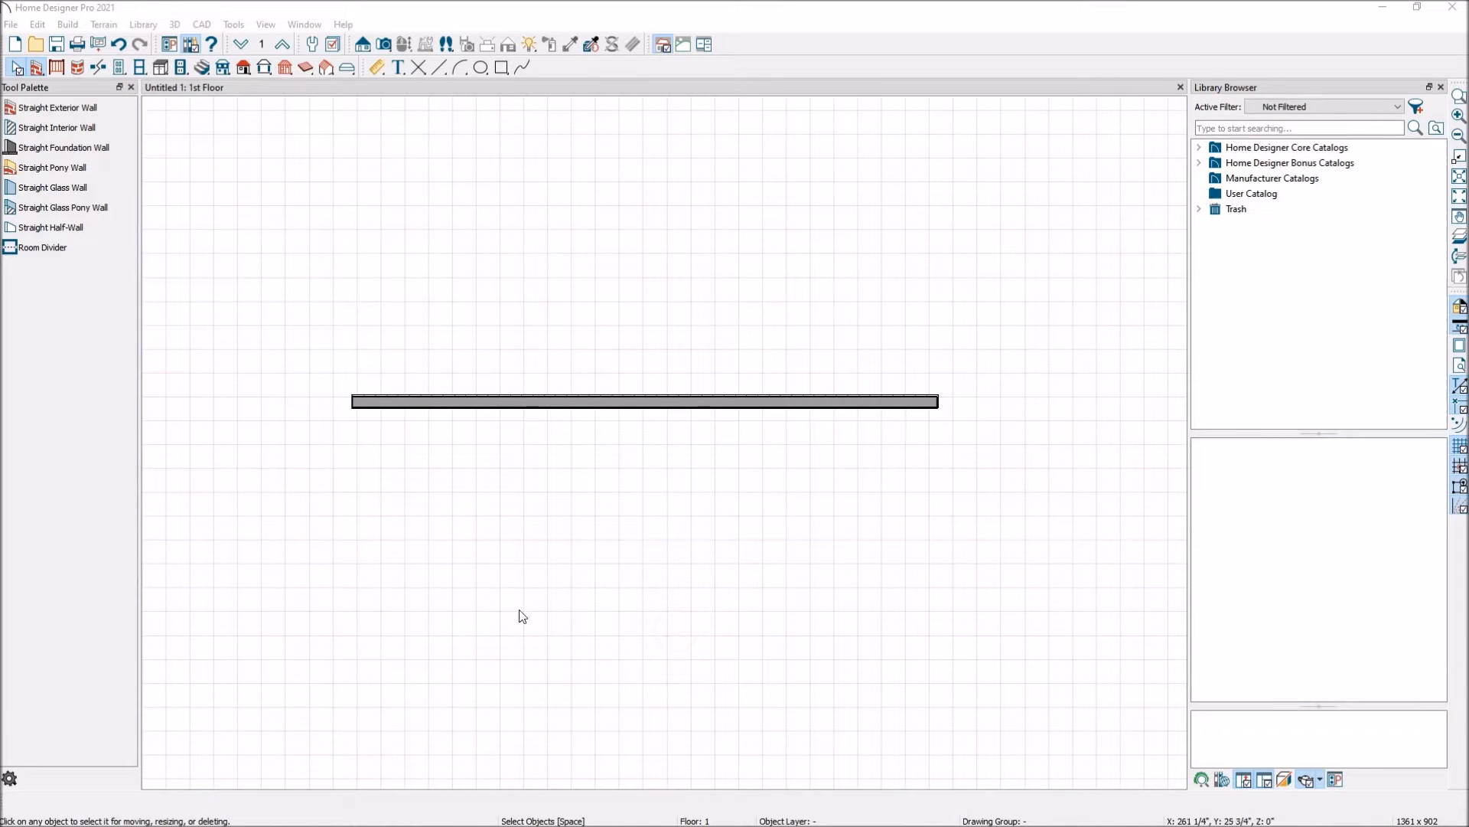
# Step: In Chief Architect, draw straight exterior walls around the rest of the reference plan's perimeter, about 36'-6" by 40'-5" overall, closing at the kitchen
pyautogui.click(255, 242)
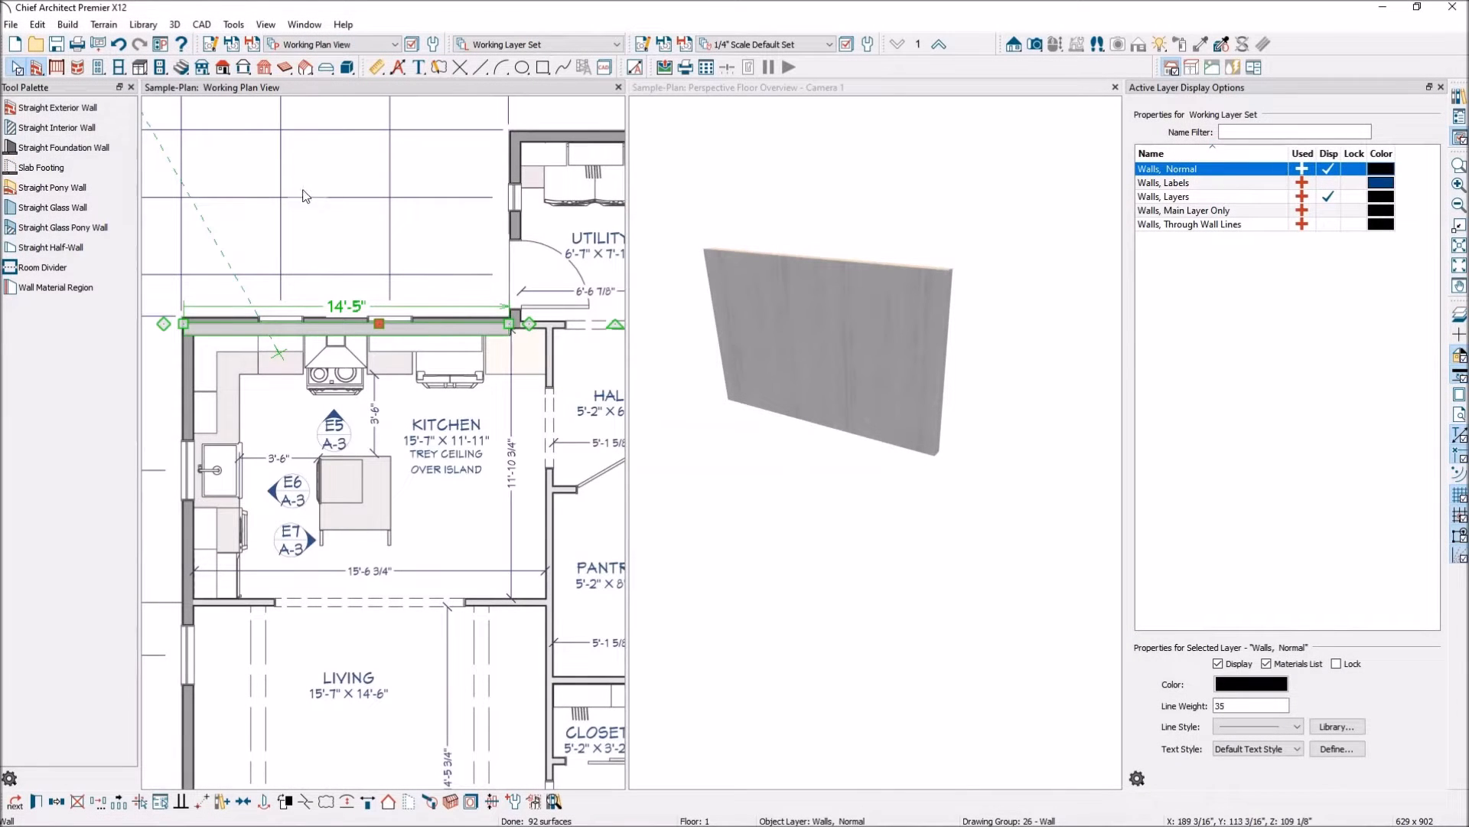
pyautogui.click(73, 111)
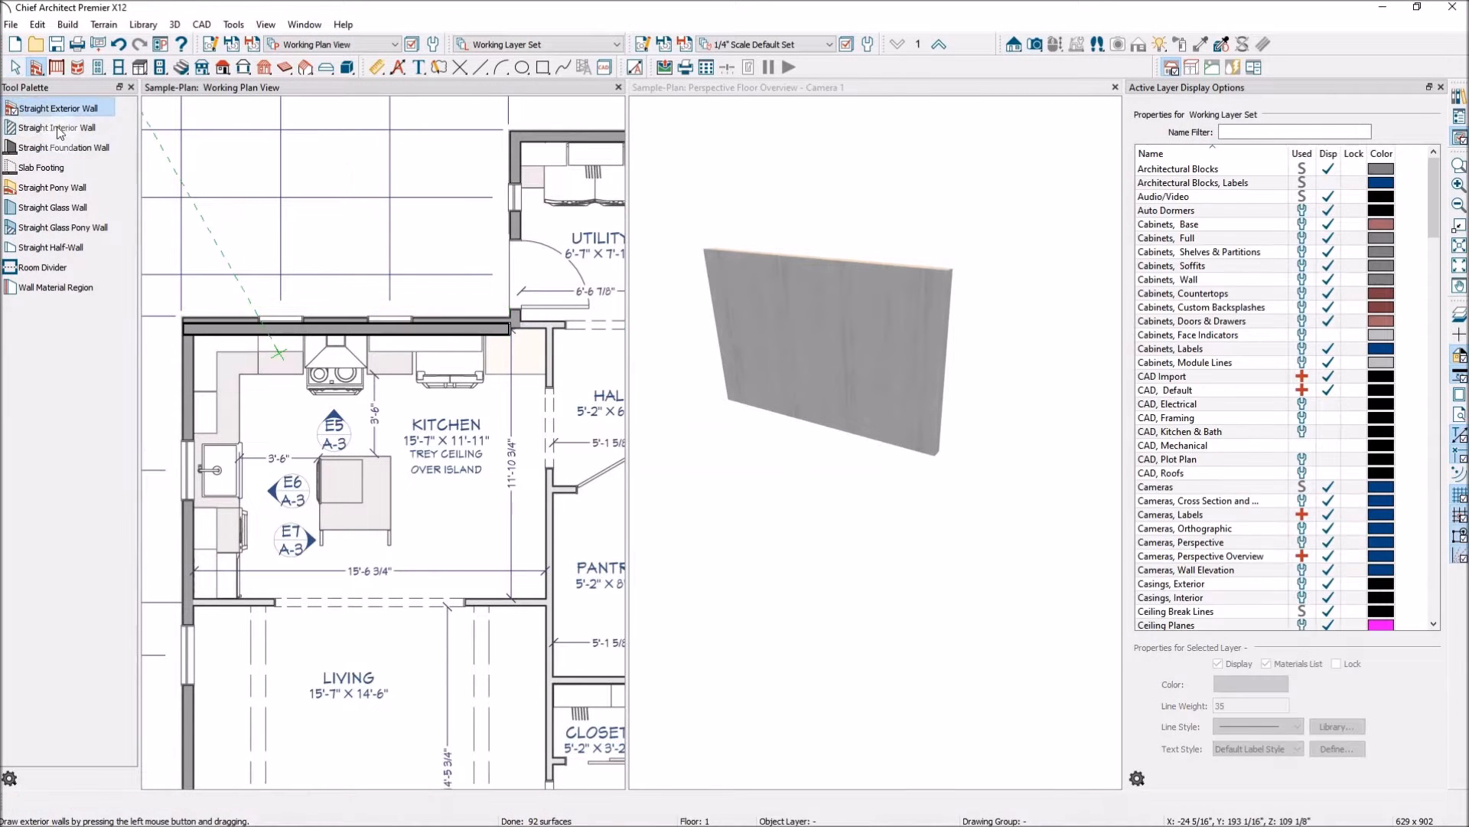
pyautogui.scroll(-2, 226, 413)
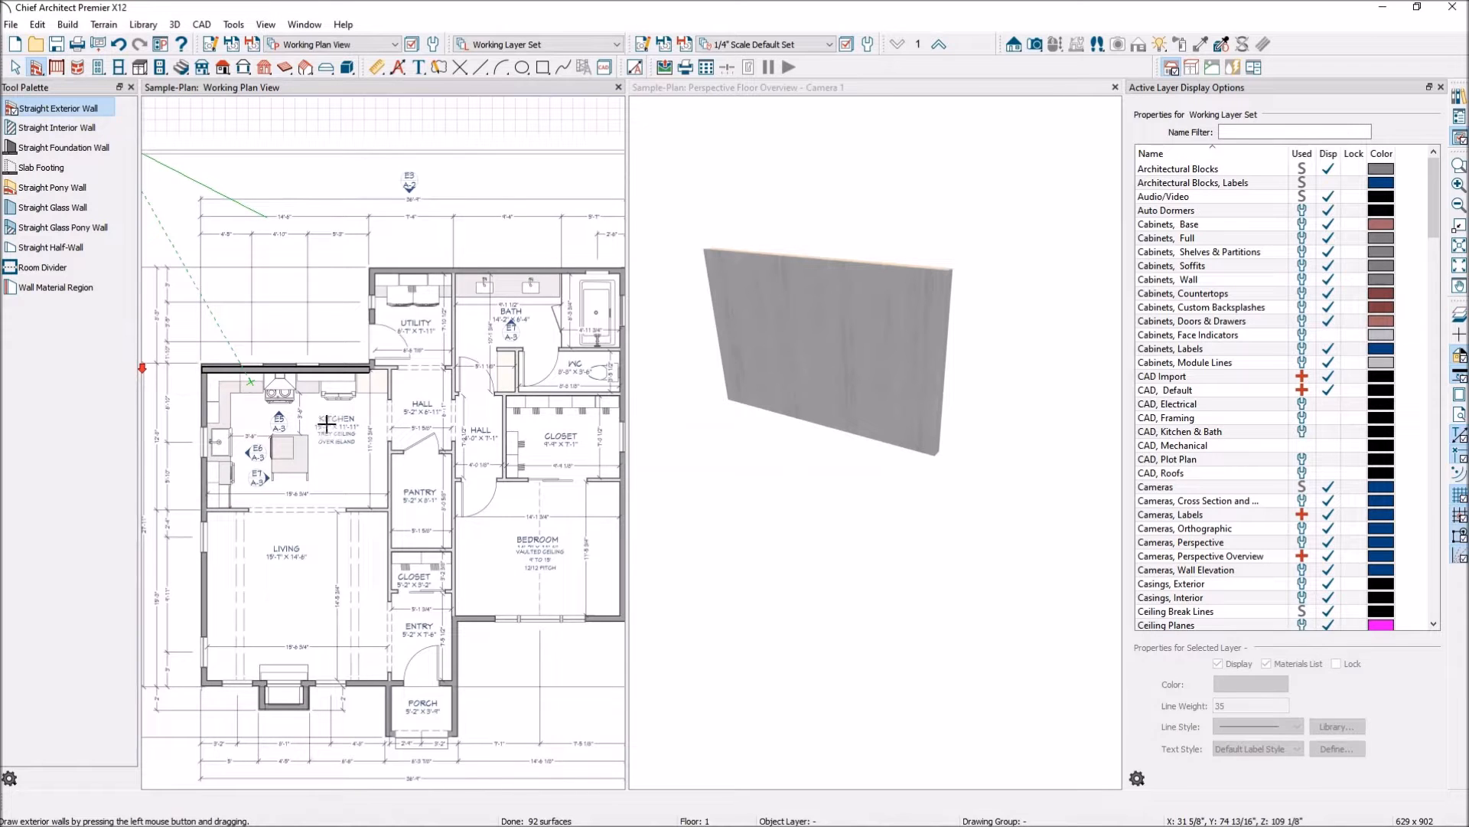
pyautogui.scroll(-1, 327, 424)
pyautogui.scroll(-1, 340, 360)
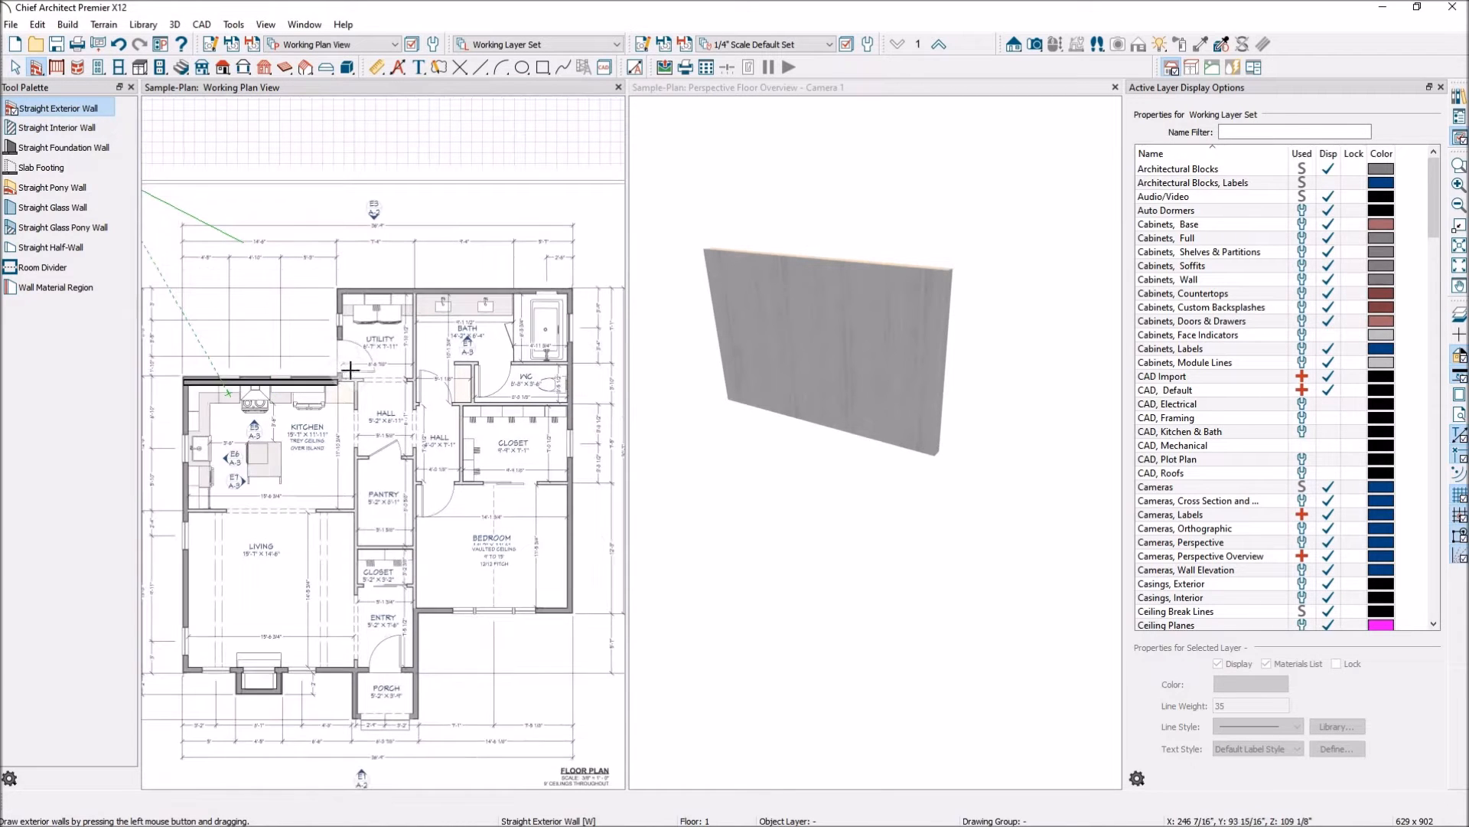
pyautogui.moveTo(341, 378); pyautogui.dragTo(339, 328)
pyautogui.moveTo(341, 288); pyautogui.dragTo(573, 287)
pyautogui.moveTo(573, 289)
pyautogui.mouseDown()
pyautogui.moveTo(574, 610)
pyautogui.moveTo(414, 612)
pyautogui.moveTo(421, 719)
pyautogui.moveTo(353, 721)
pyautogui.moveTo(354, 668)
pyautogui.moveTo(277, 668)
pyautogui.moveTo(282, 697)
pyautogui.moveTo(238, 694)
pyautogui.moveTo(239, 669)
pyautogui.moveTo(185, 671)
pyautogui.mouseUp()
pyautogui.moveTo(184, 672); pyautogui.dragTo(184, 381)
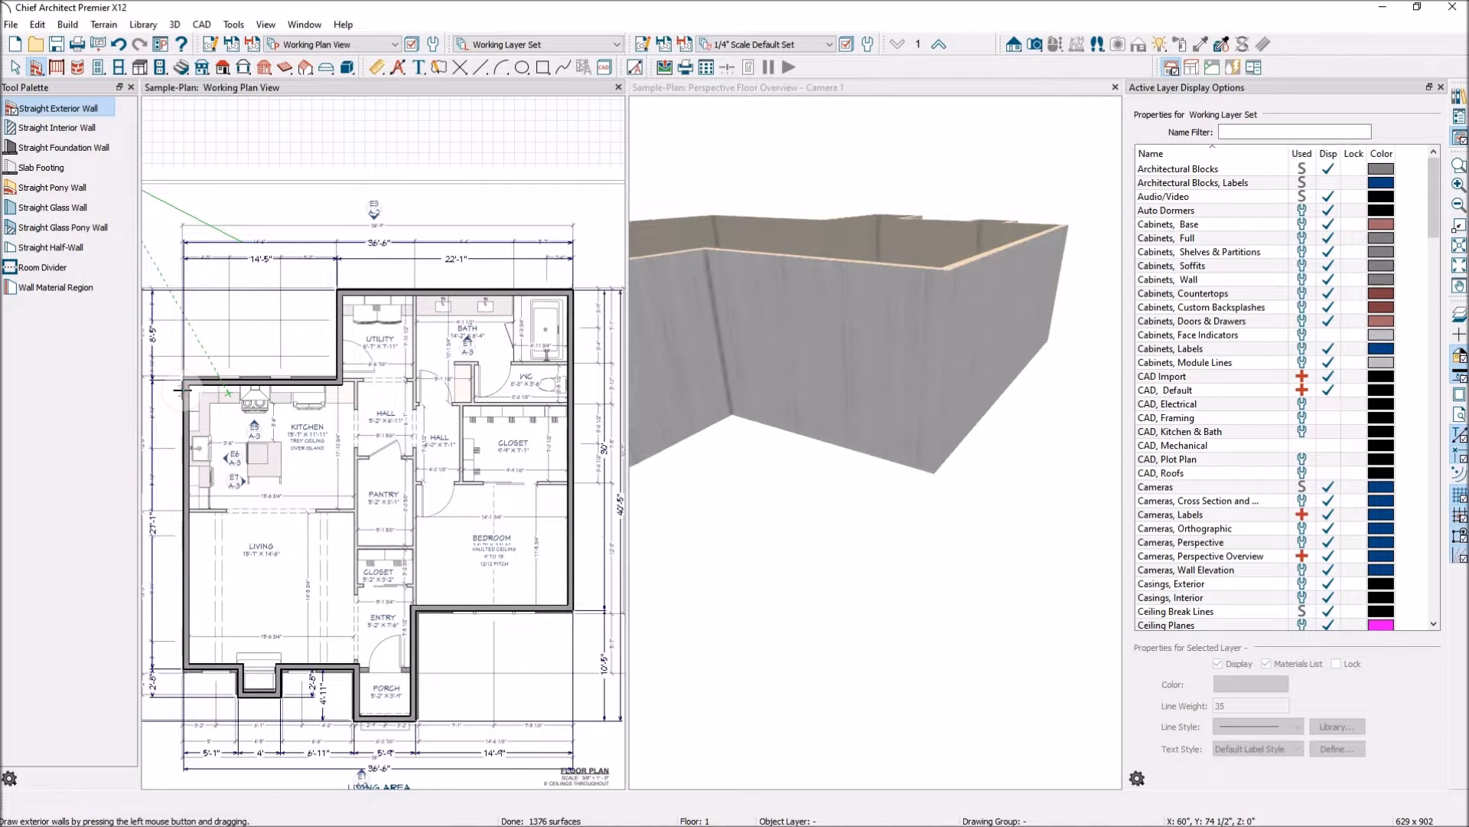
# Step: Orbit the perspective floor overview to inspect the enclosed exterior walls and floor from above
pyautogui.moveTo(954, 305)
pyautogui.mouseDown(button='middle')
pyautogui.moveTo(979, 304)
pyautogui.moveTo(945, 176)
pyautogui.mouseUp(button='middle')
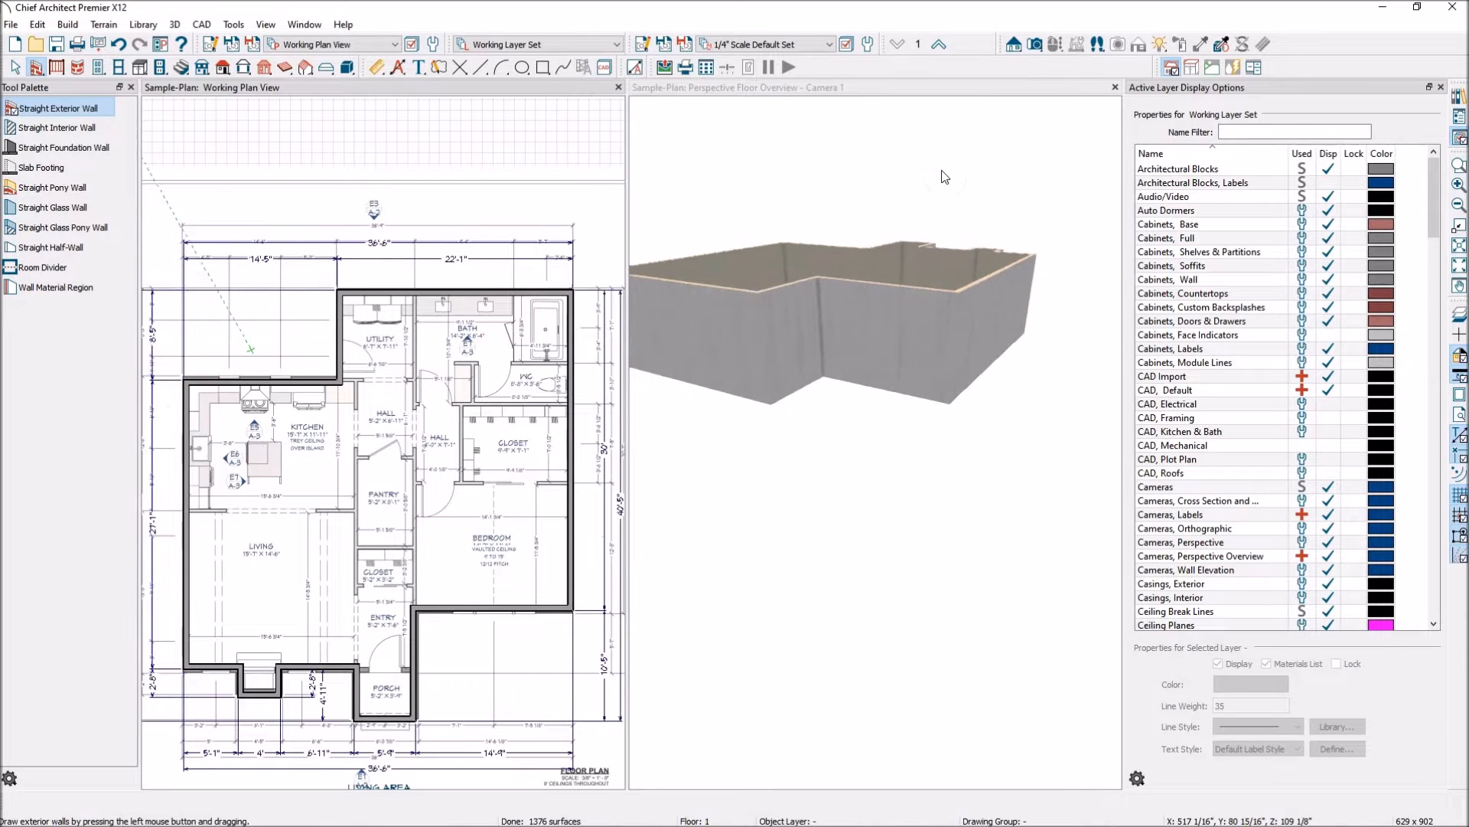
pyautogui.click(847, 148)
pyautogui.click(810, 272)
pyautogui.moveTo(809, 272); pyautogui.dragTo(859, 371)
pyautogui.scroll(-3, 935, 430)
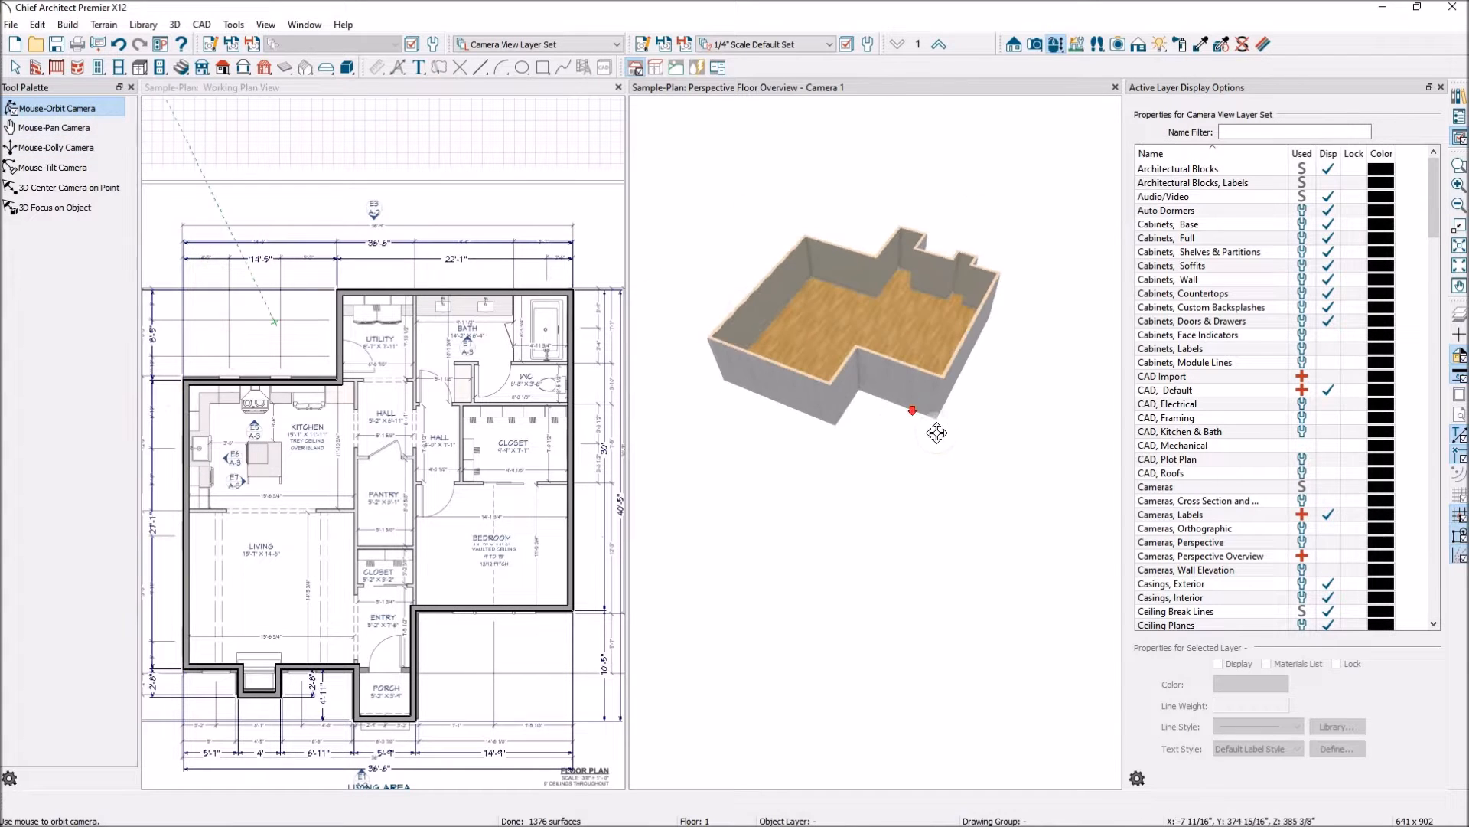
pyautogui.scroll(3, 759, 295)
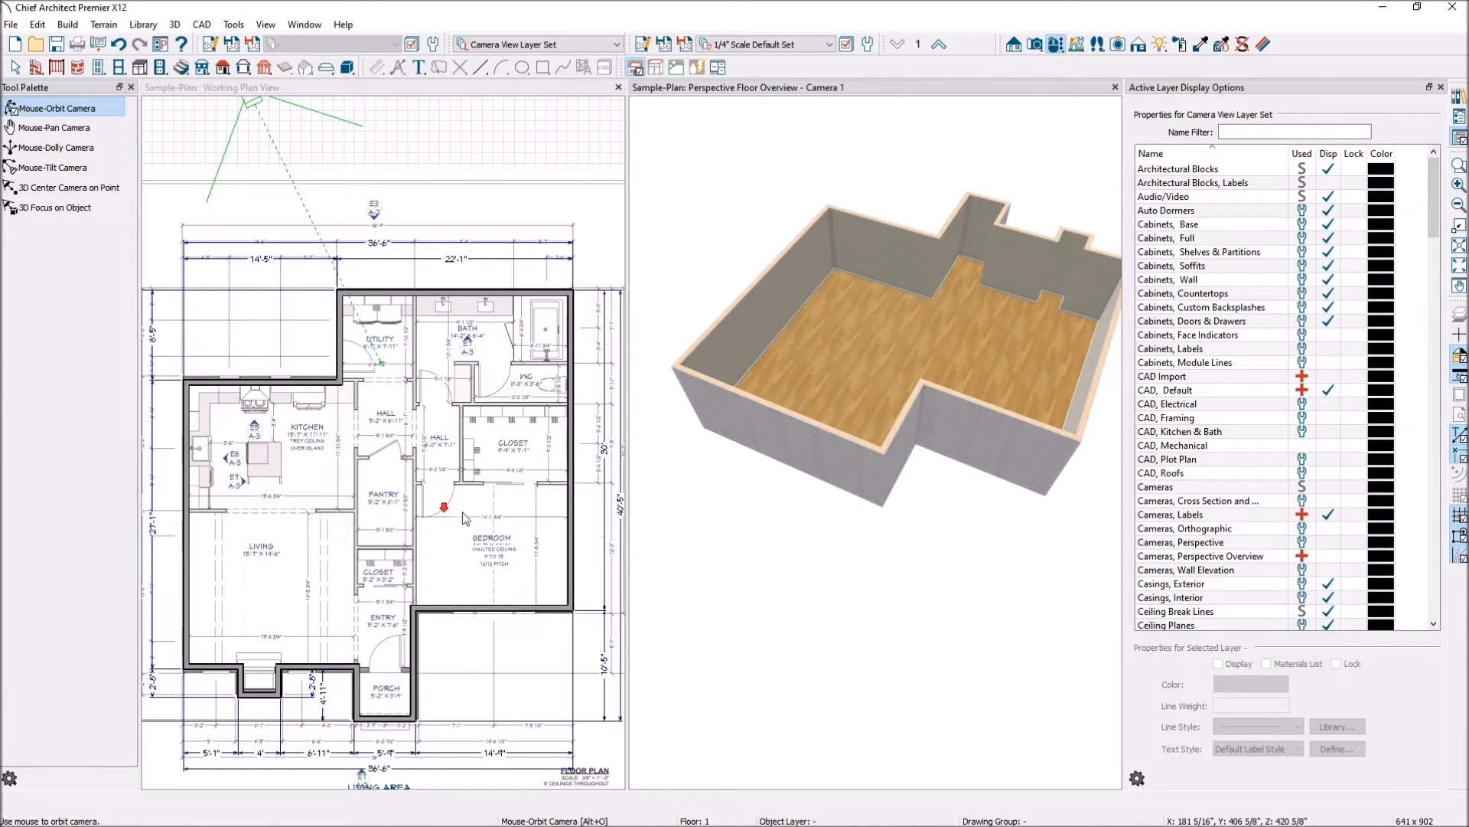
# Step: Examine the plan's exterior dimensions and wall corners at the kitchen and bath against the reference floor plan
pyautogui.scroll(-2, 465, 519)
pyautogui.scroll(3, 227, 452)
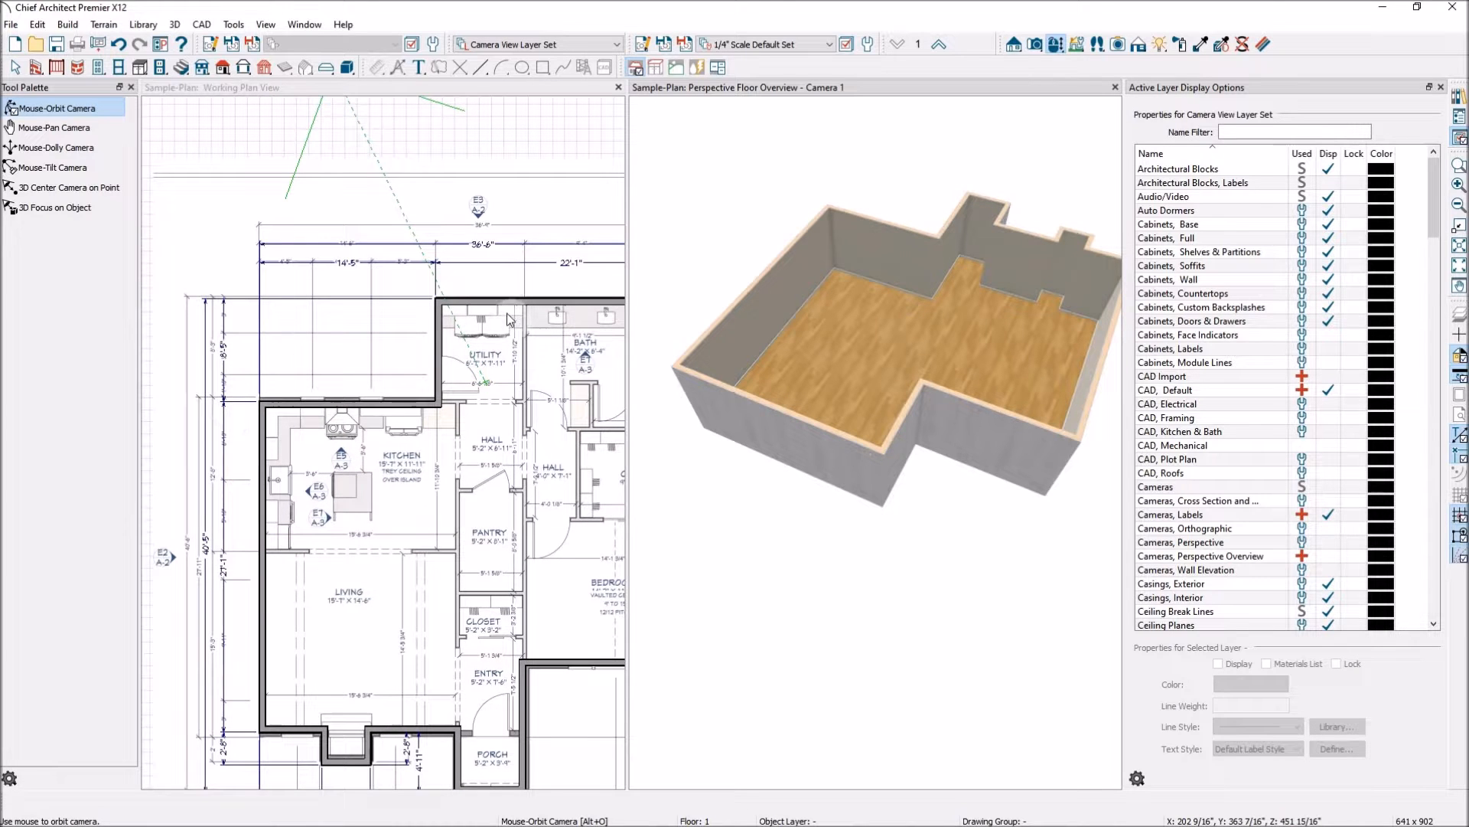
pyautogui.scroll(-1, 269, 379)
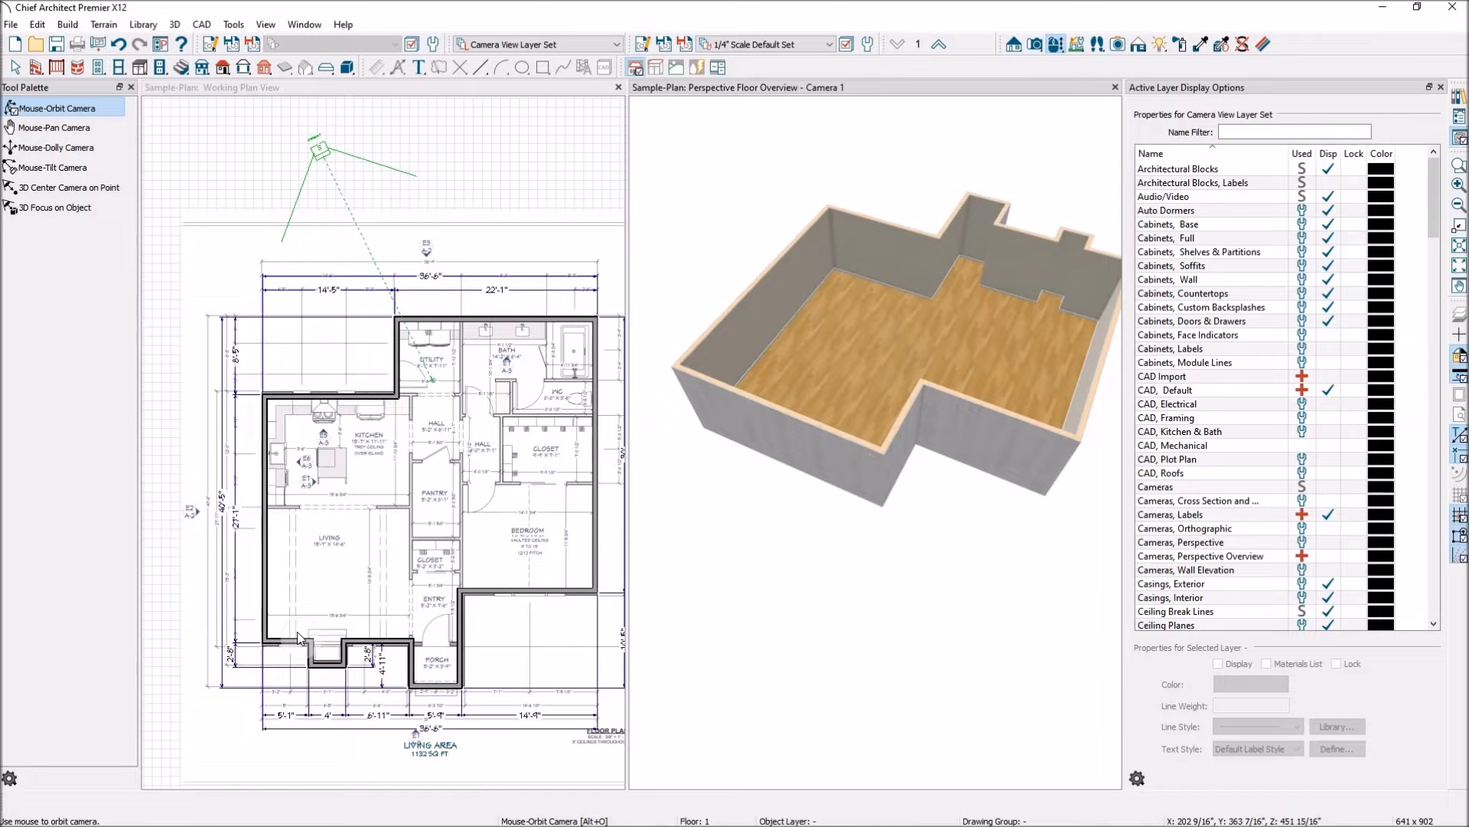
pyautogui.scroll(6, 213, 356)
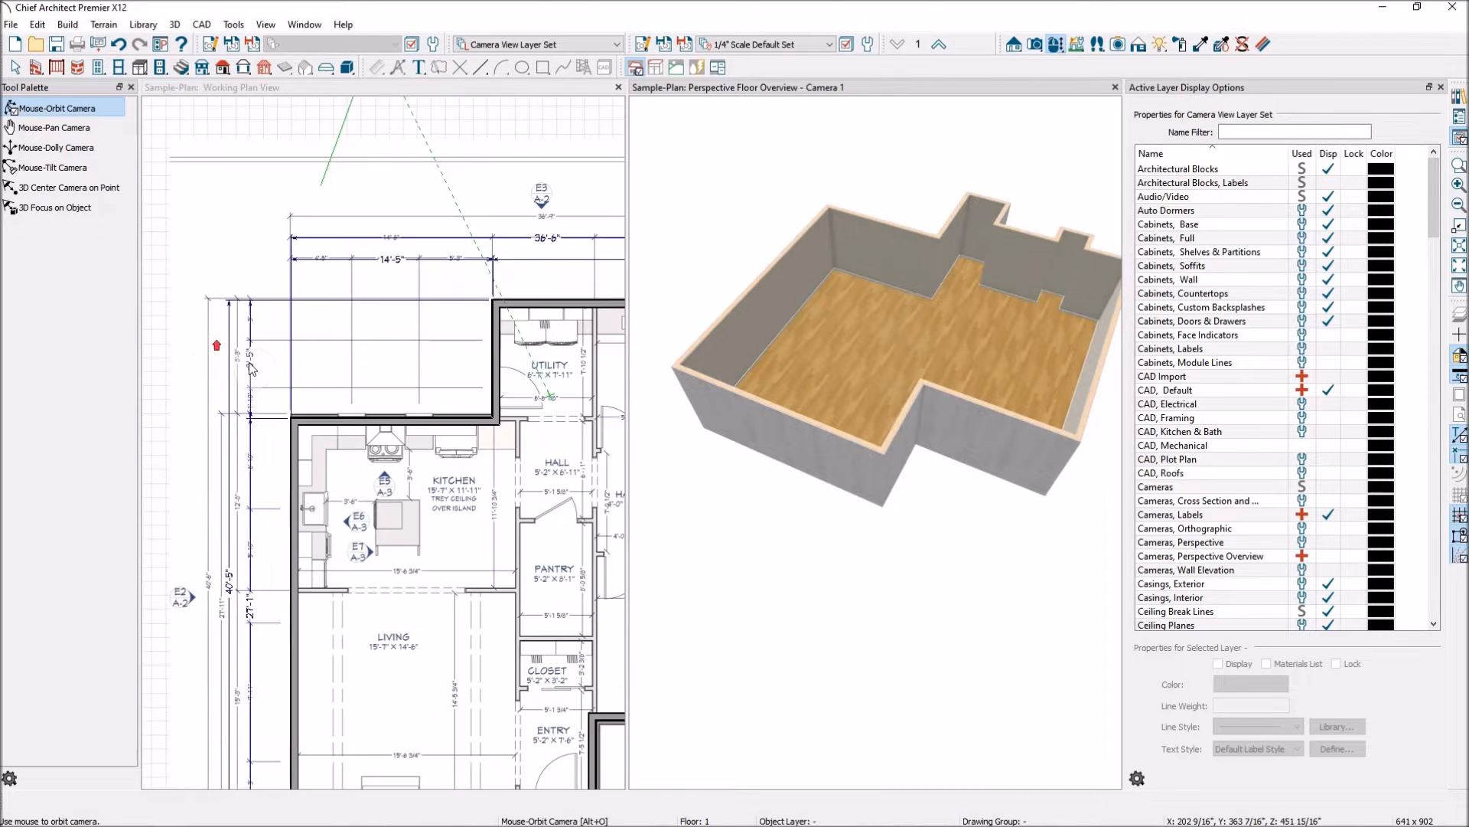
pyautogui.scroll(2, 305, 458)
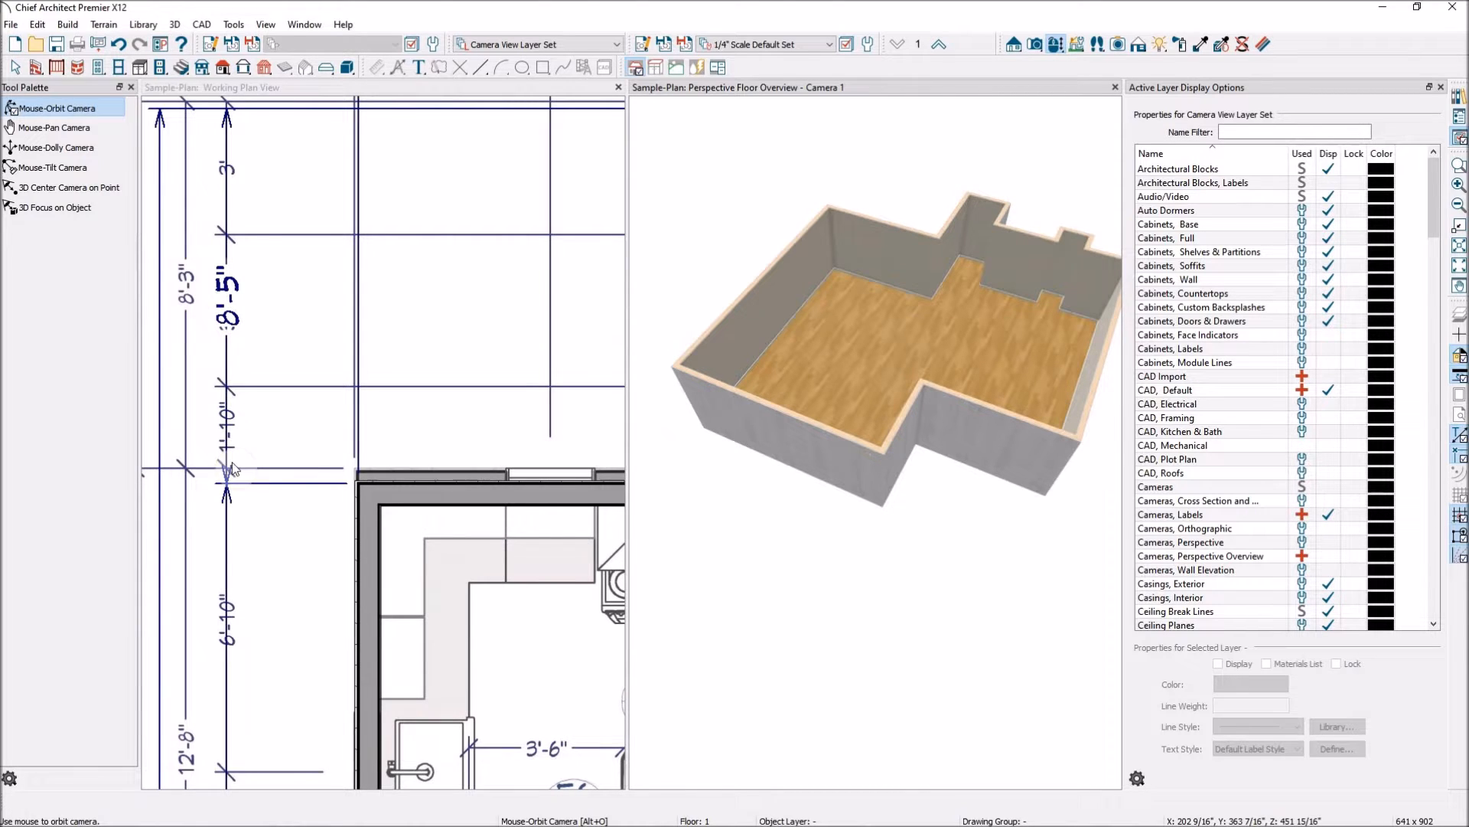
pyautogui.scroll(-10, 271, 381)
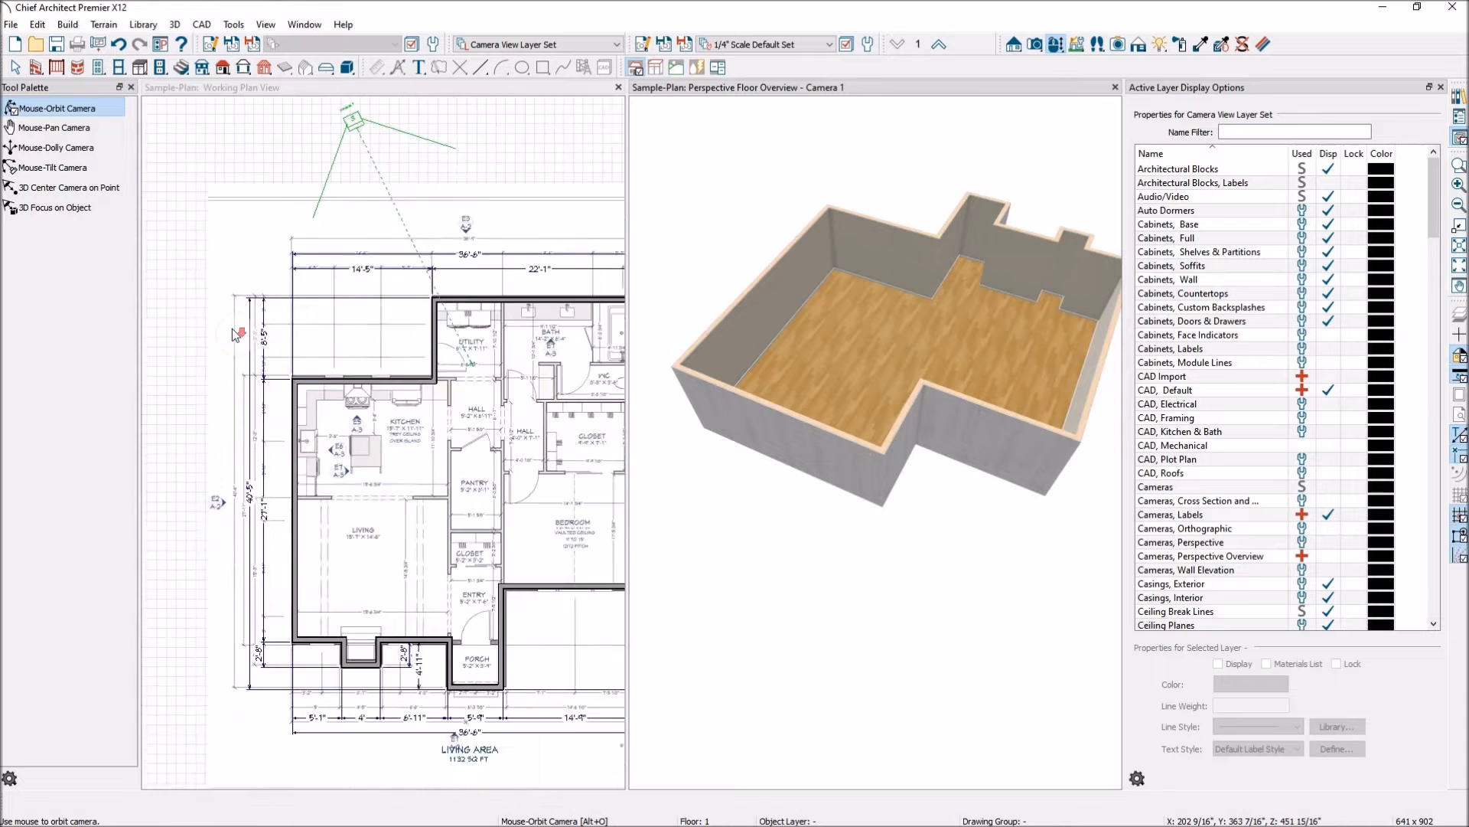
pyautogui.scroll(7, 525, 342)
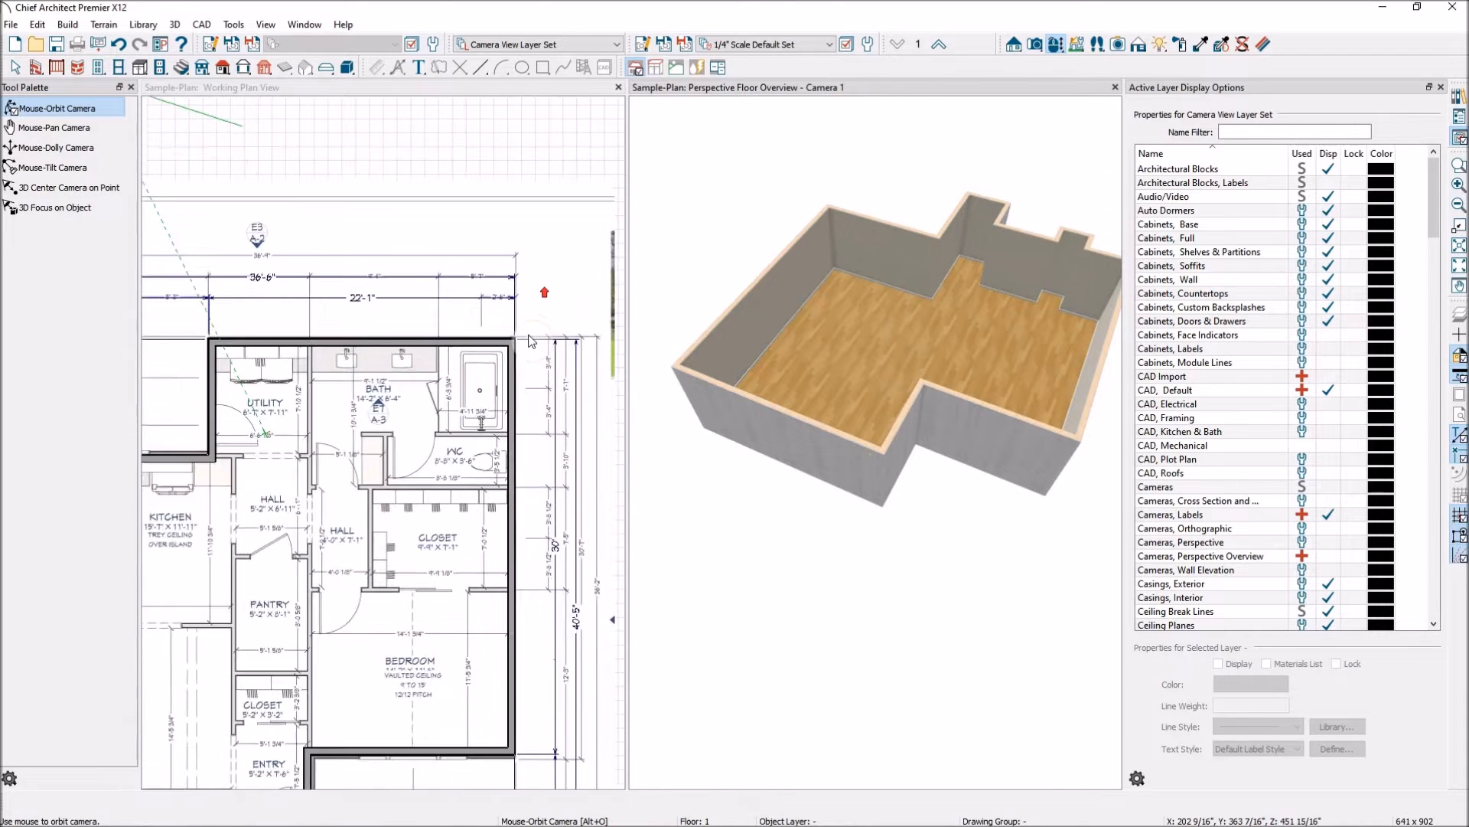
pyautogui.scroll(7, 525, 342)
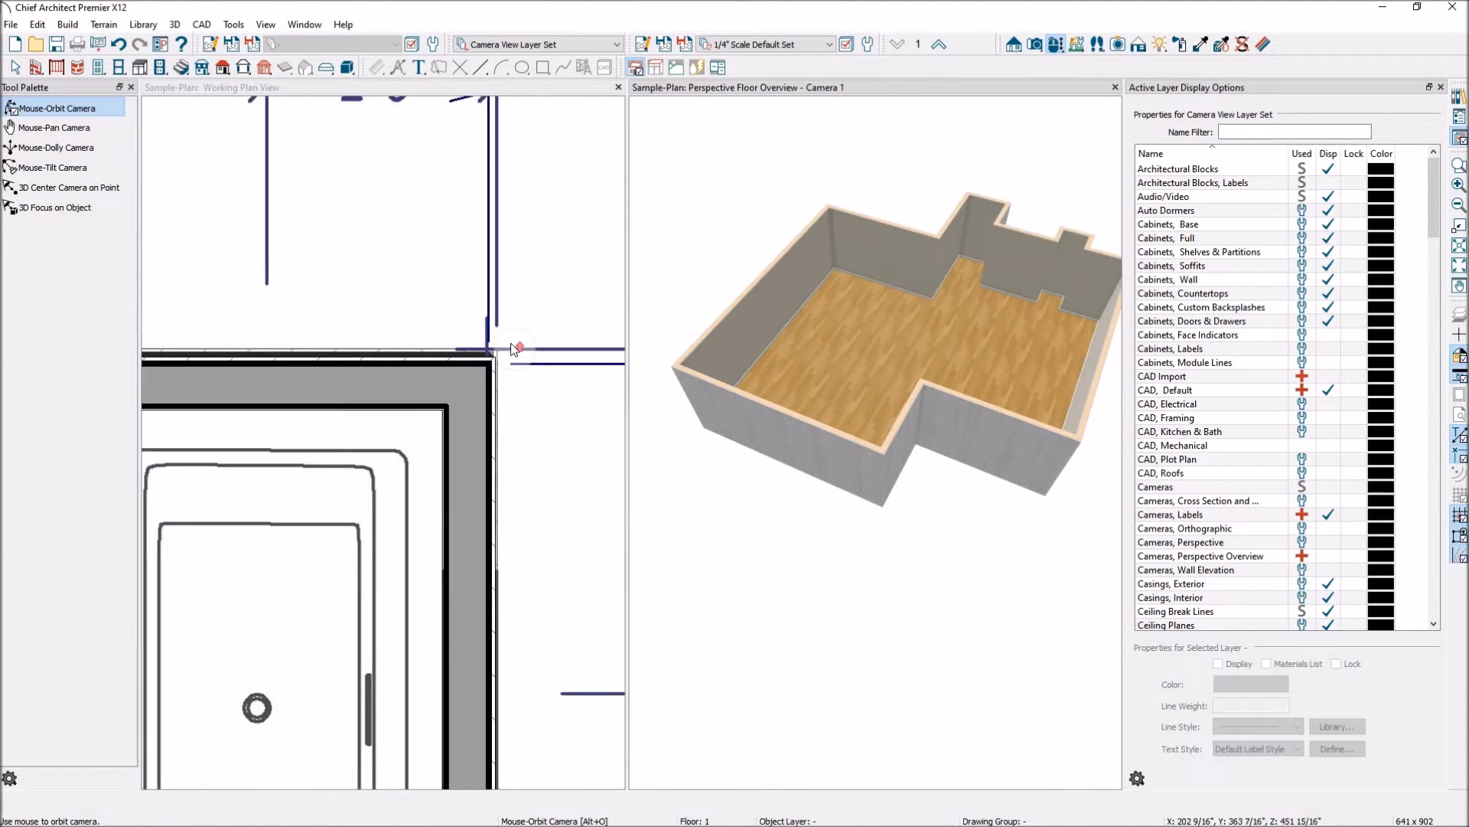
# Step: Hide the CAD Import layer holding the reference floor plan so only the drawn exterior walls and dimensions show in plan
pyautogui.scroll(-5, 512, 352)
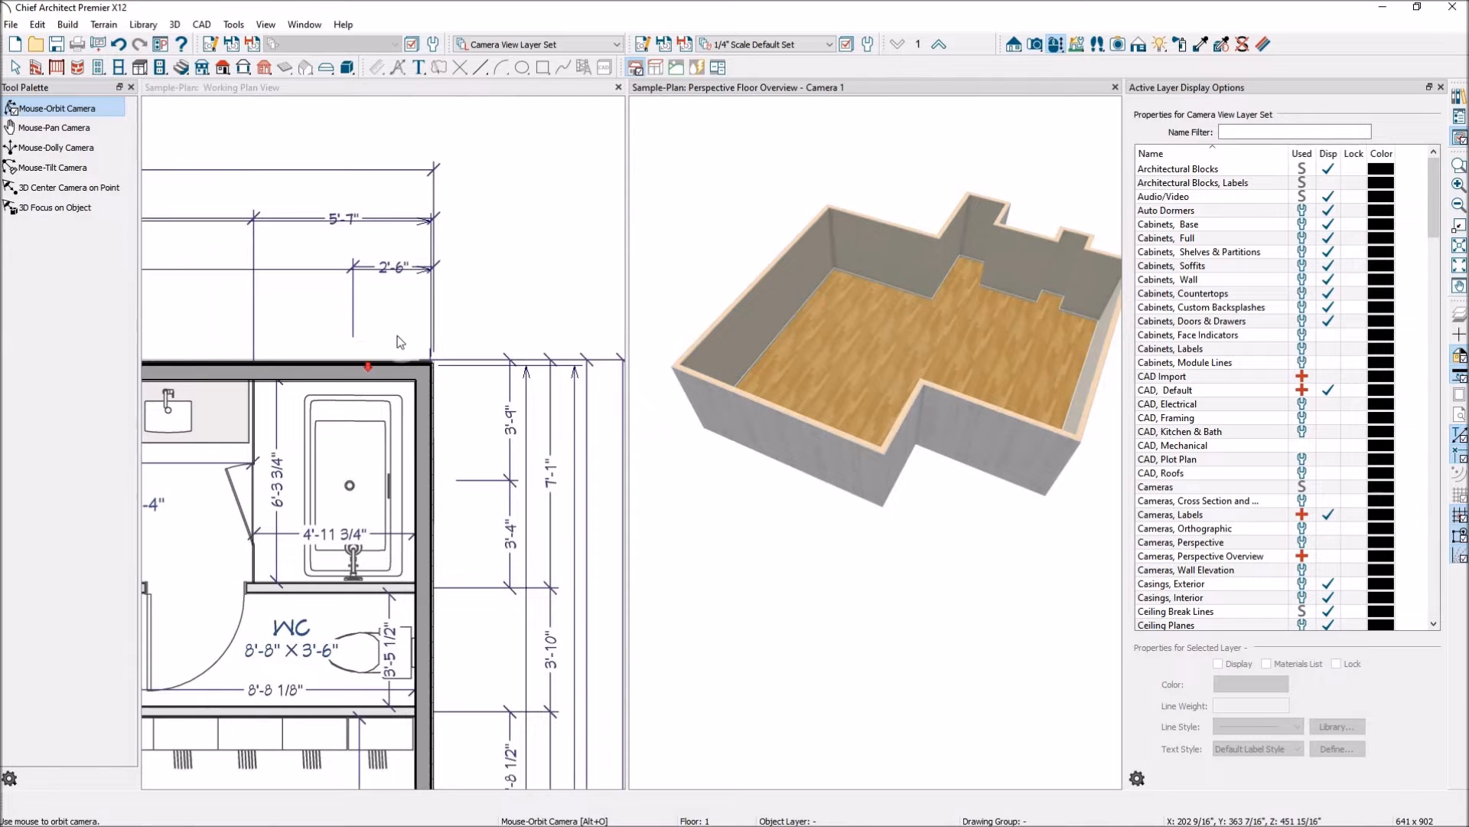
pyautogui.click(517, 260)
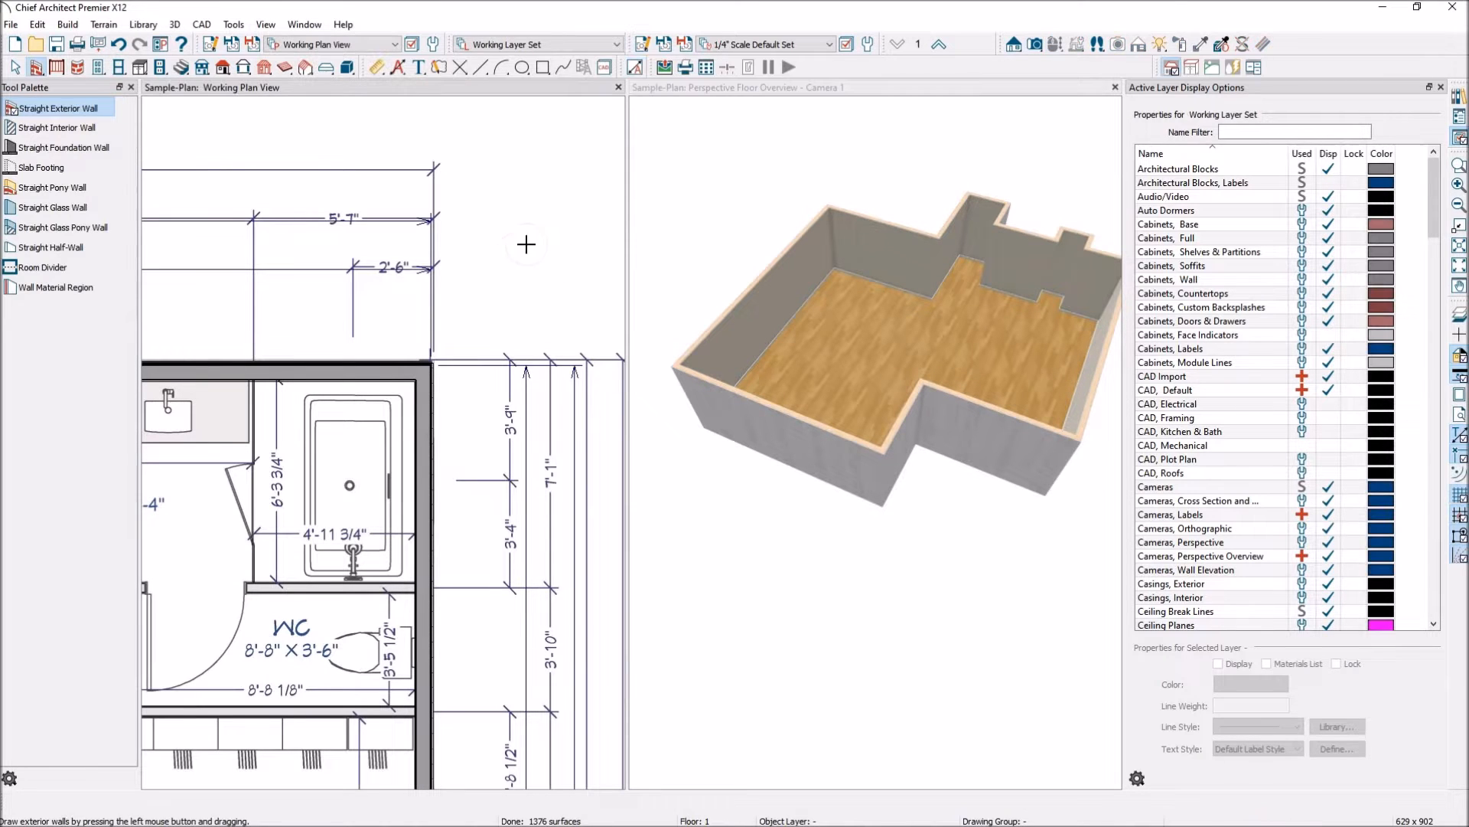
pyautogui.press('Escape')
pyautogui.click(518, 235)
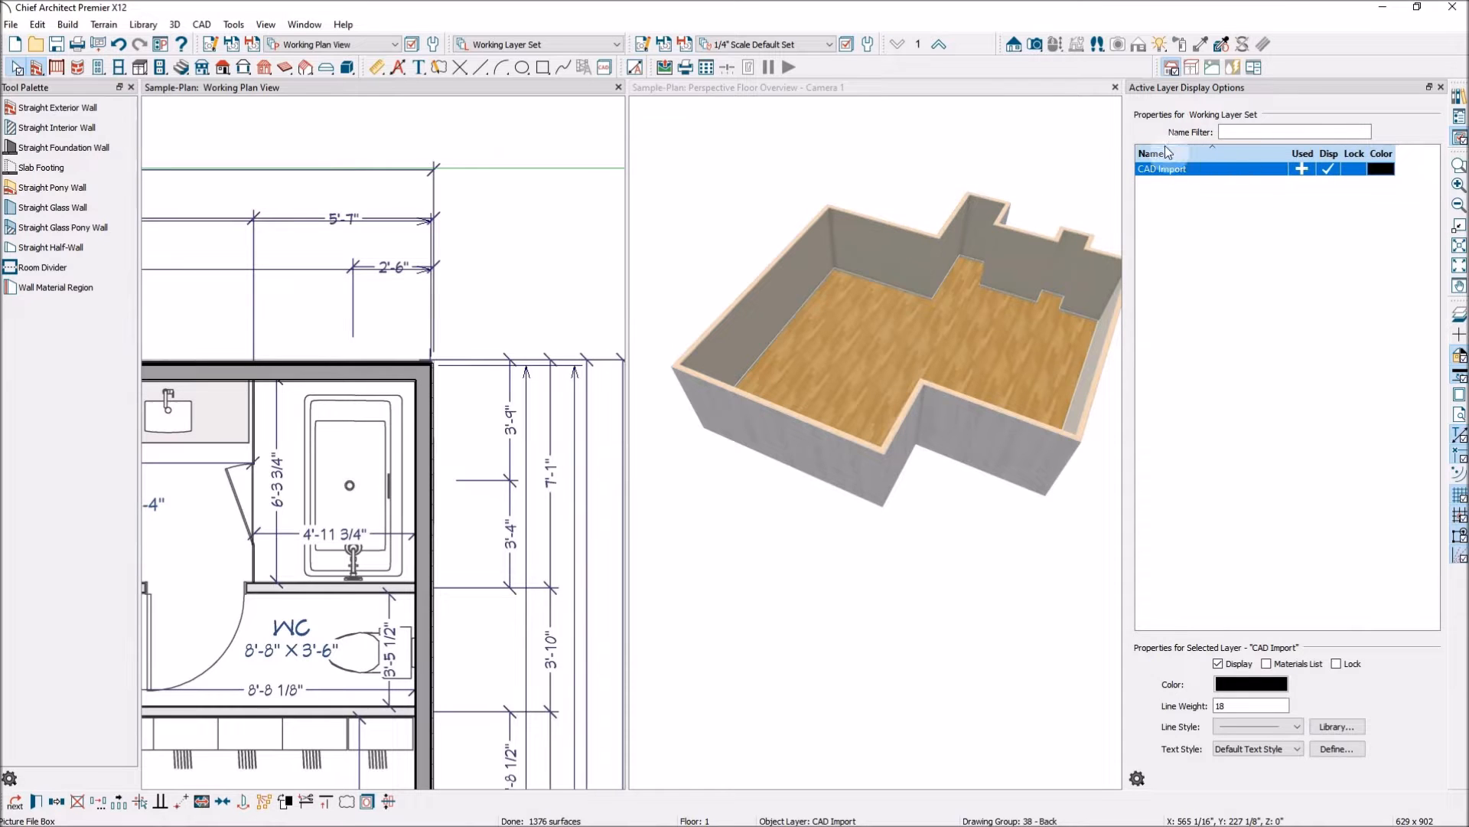
pyautogui.click(1330, 169)
pyautogui.scroll(-4, 455, 376)
pyautogui.scroll(-3, 505, 302)
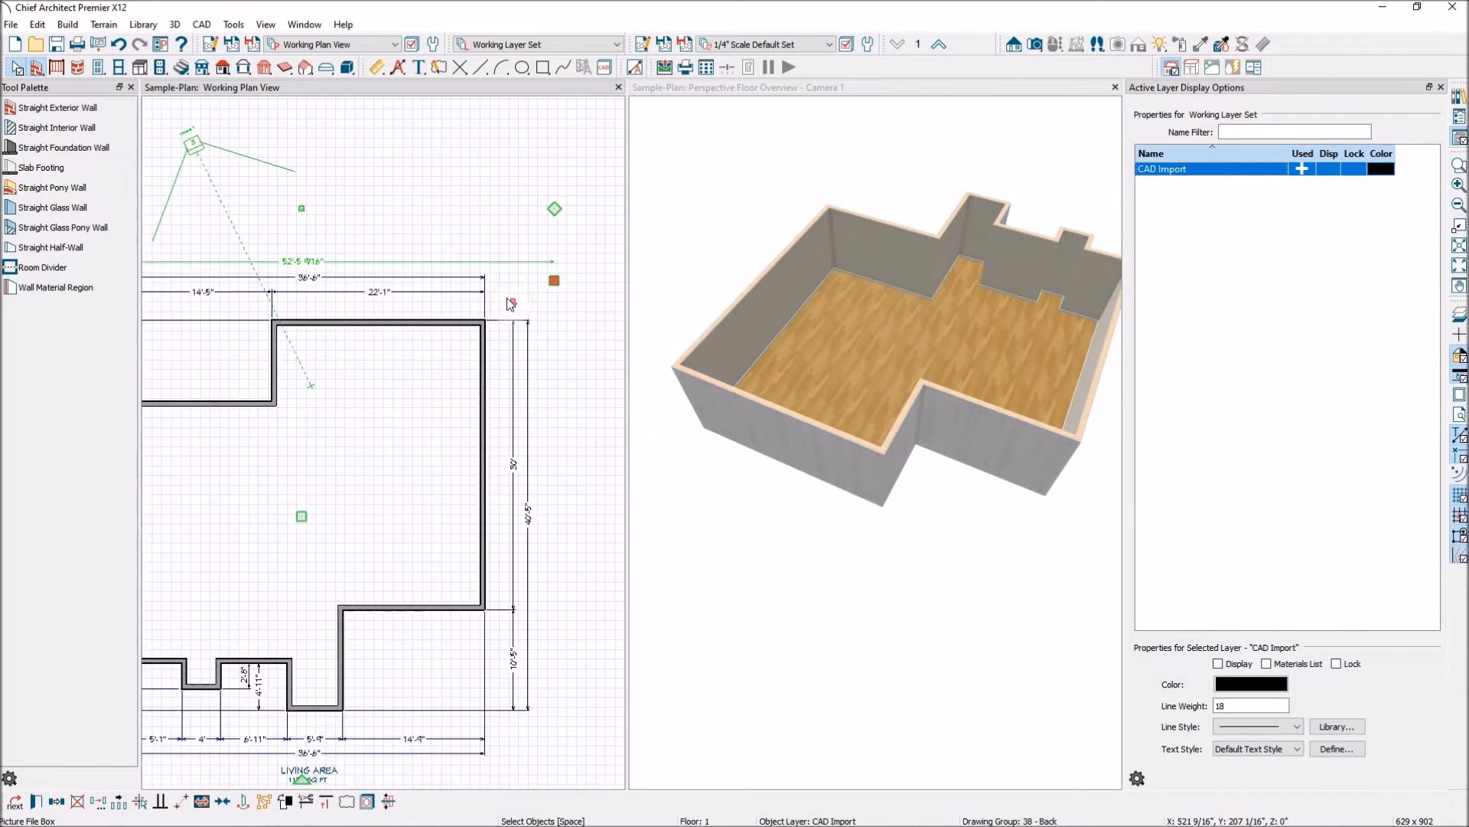
pyautogui.click(489, 198)
# Step: Examine the exterior dimensions and where their extension lines meet the wall layers at the corner between the 14'-5" and 22'-1" dimensions
pyautogui.scroll(-2, 505, 279)
pyautogui.scroll(1, 313, 487)
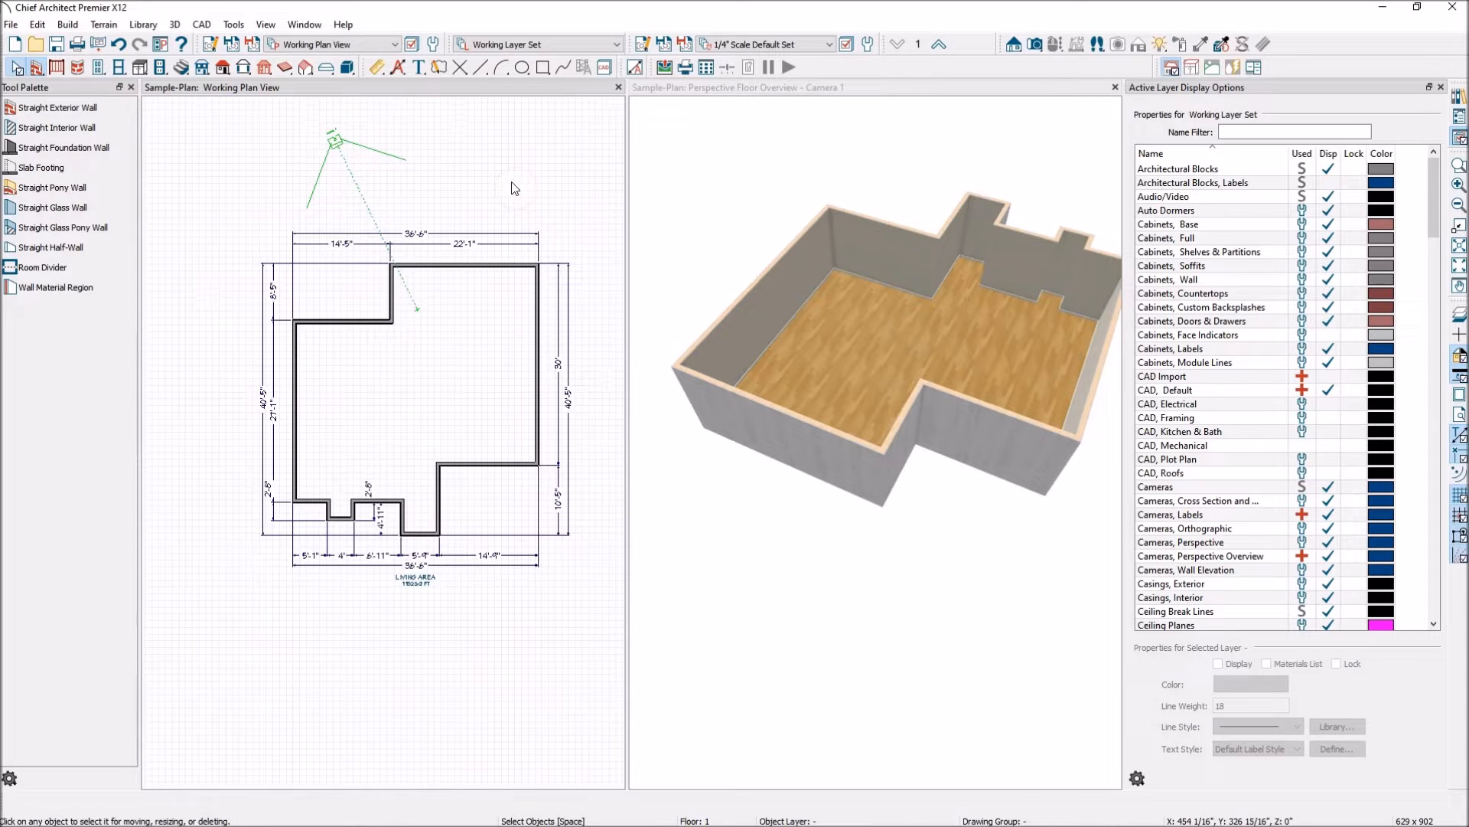
pyautogui.scroll(3, 502, 197)
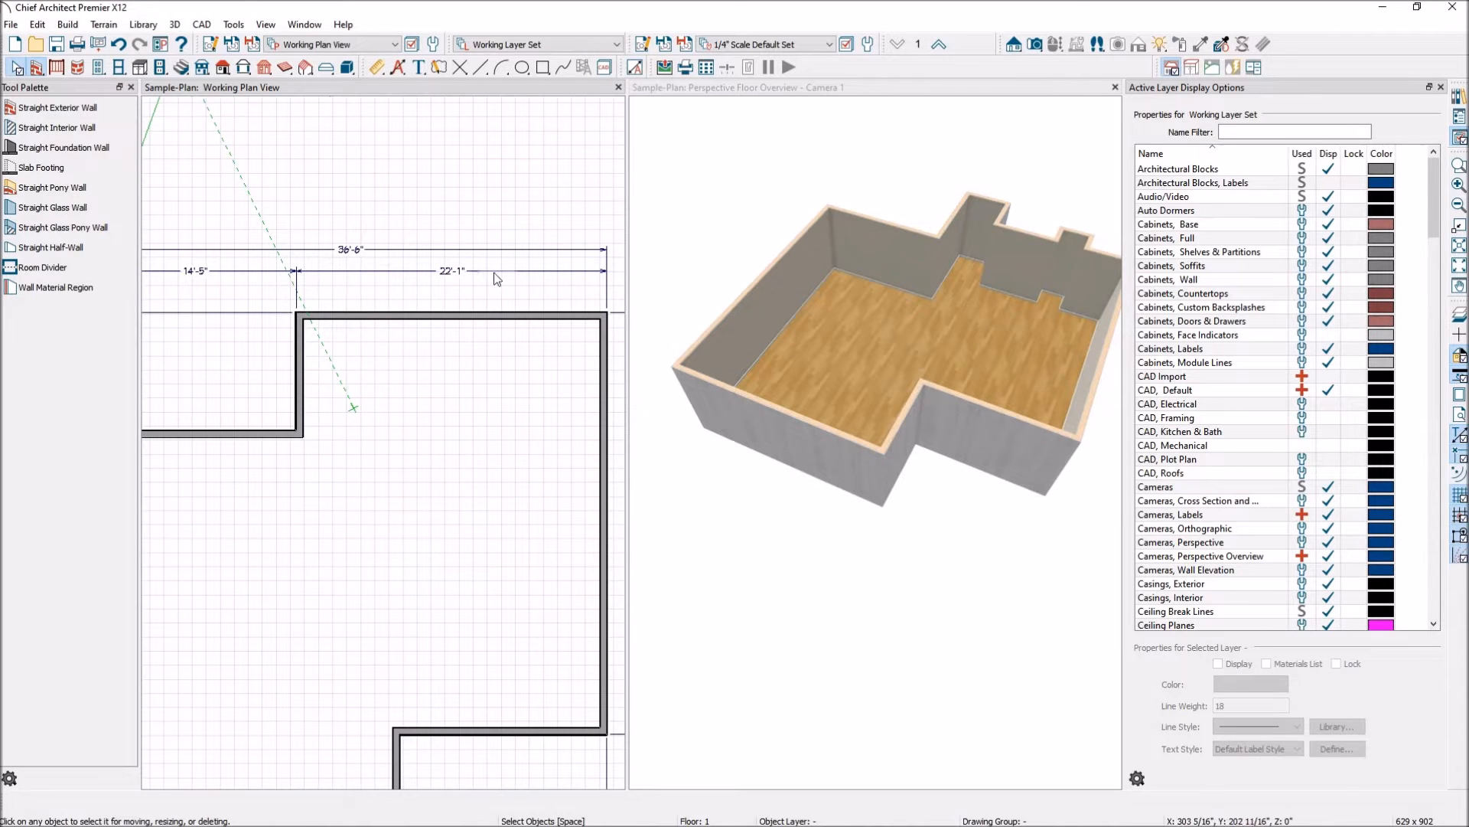
pyautogui.scroll(4, 296, 302)
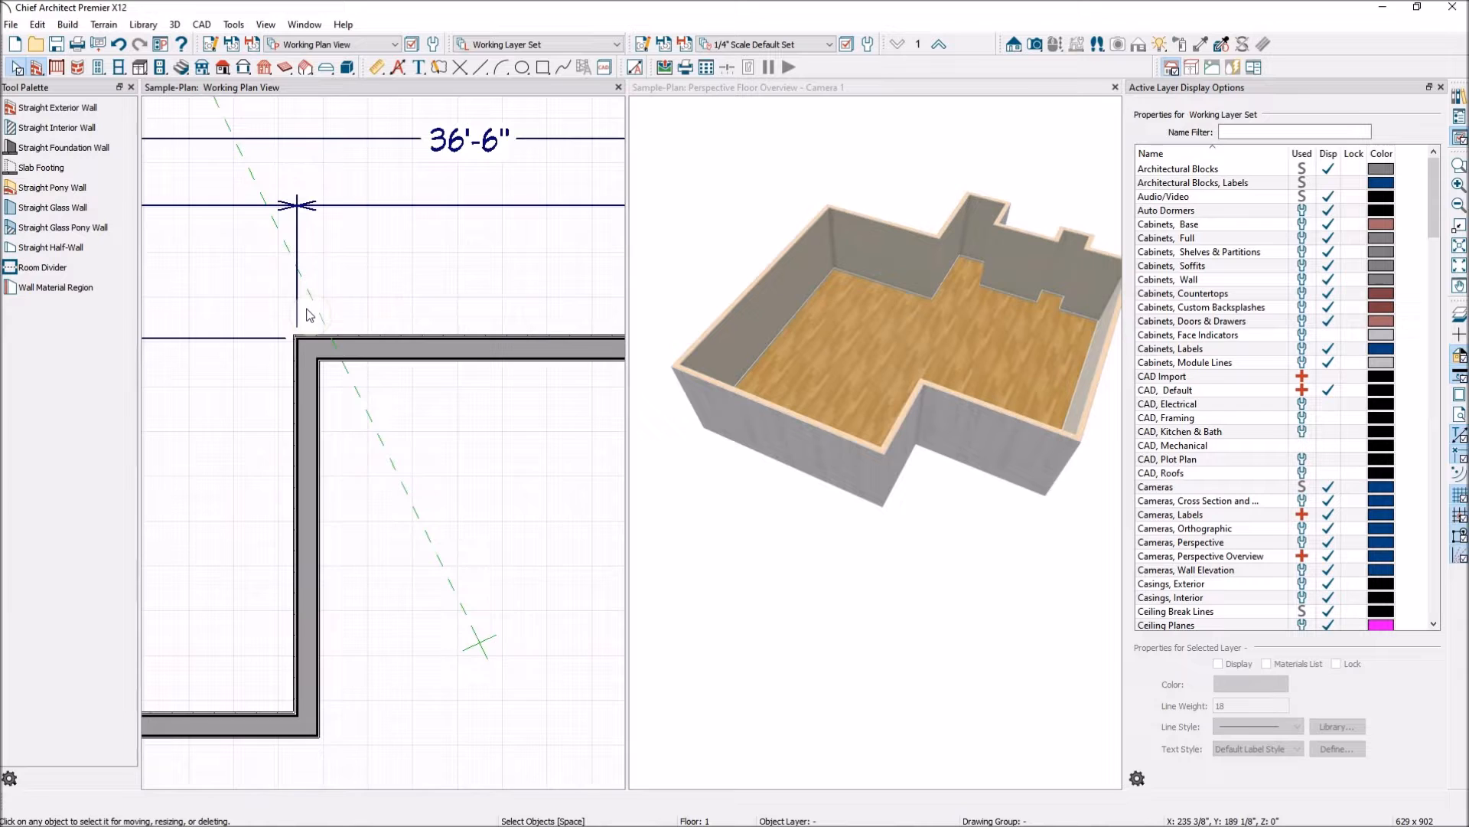
pyautogui.scroll(1, 327, 309)
pyautogui.scroll(2, 311, 322)
pyautogui.scroll(-3, 252, 378)
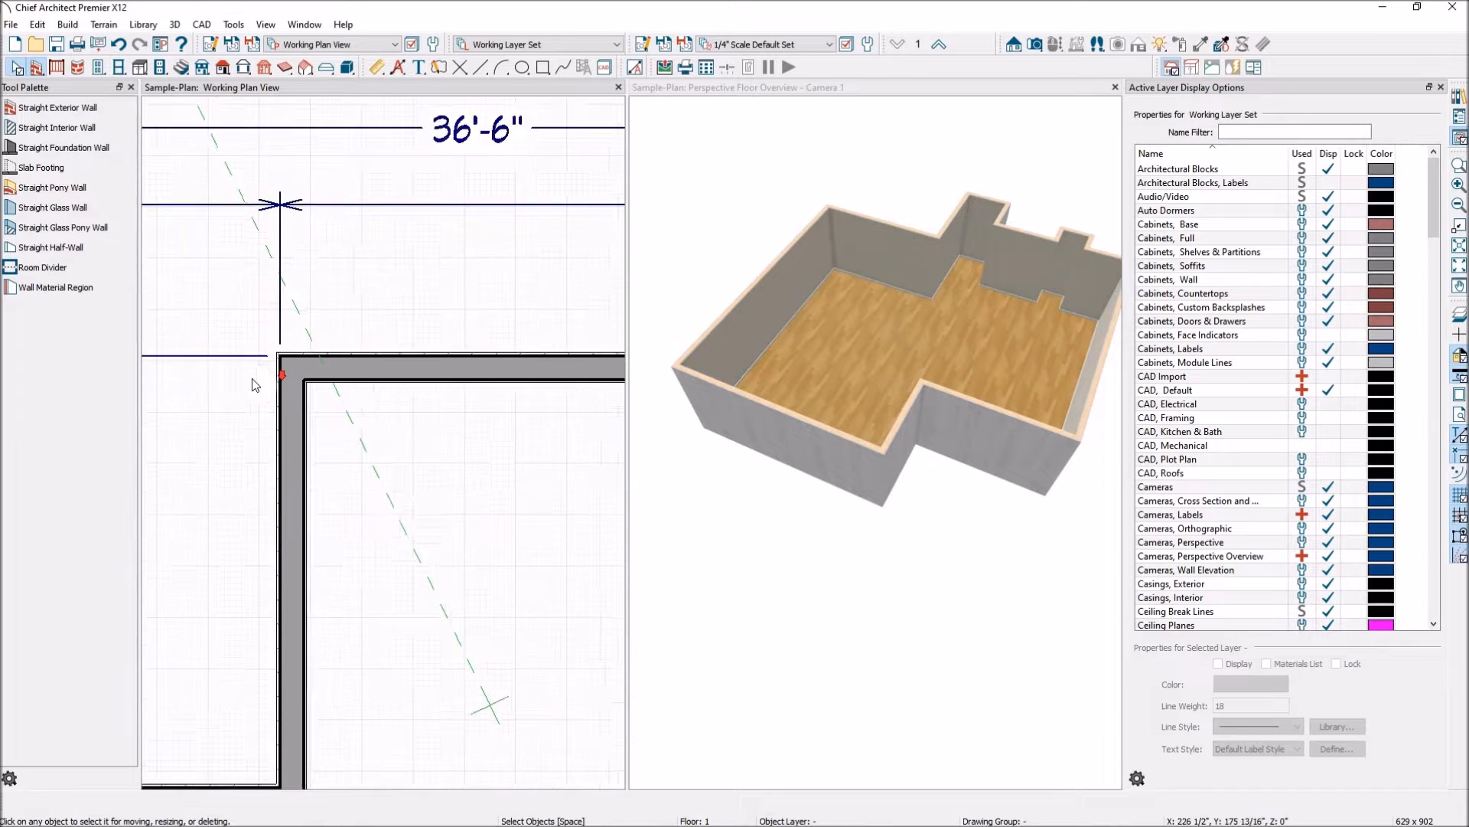
pyautogui.scroll(-2, 253, 352)
pyautogui.scroll(-1, 398, 297)
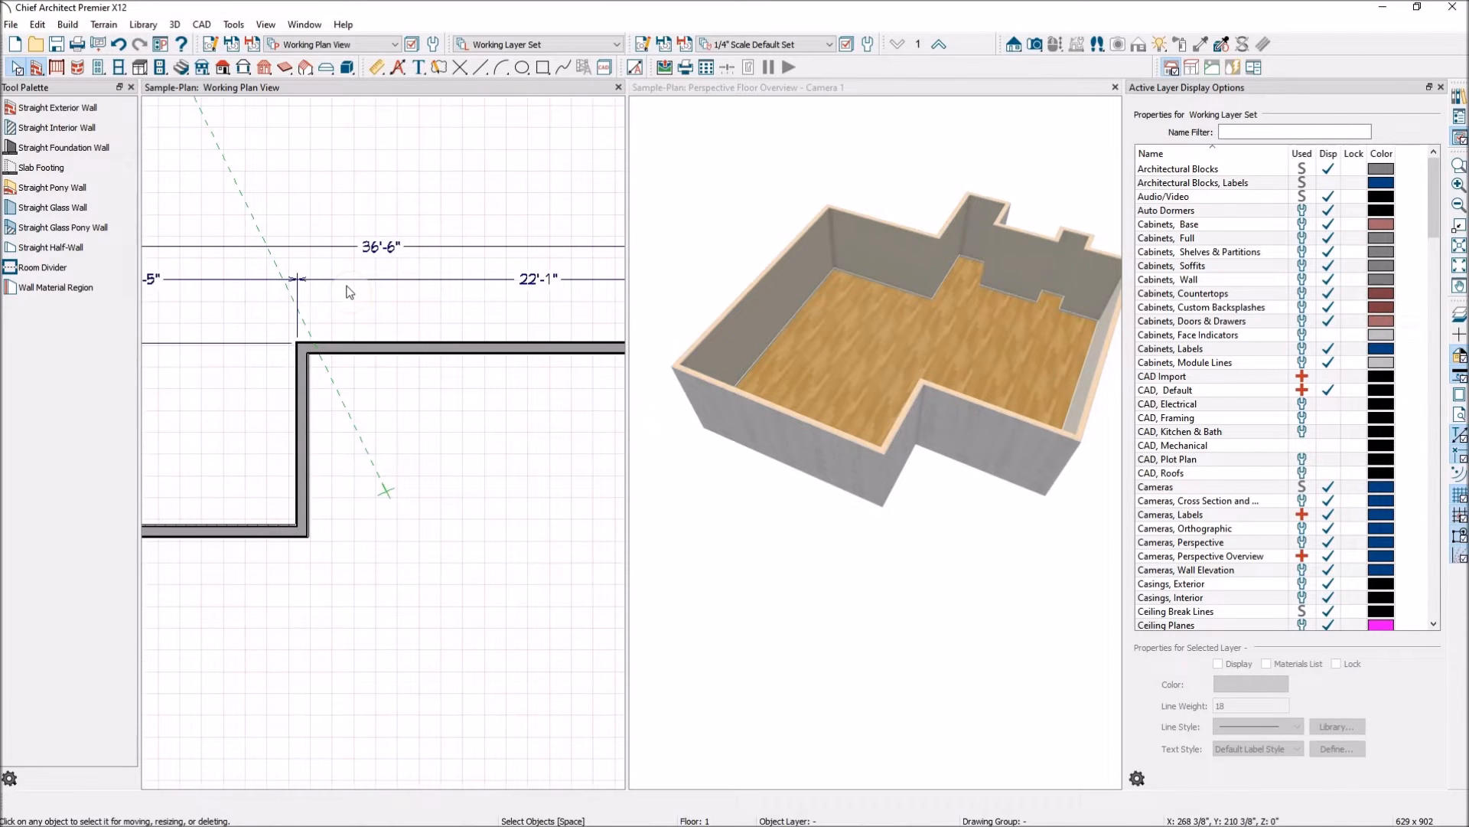
pyautogui.scroll(1, 293, 281)
pyautogui.scroll(3, 298, 283)
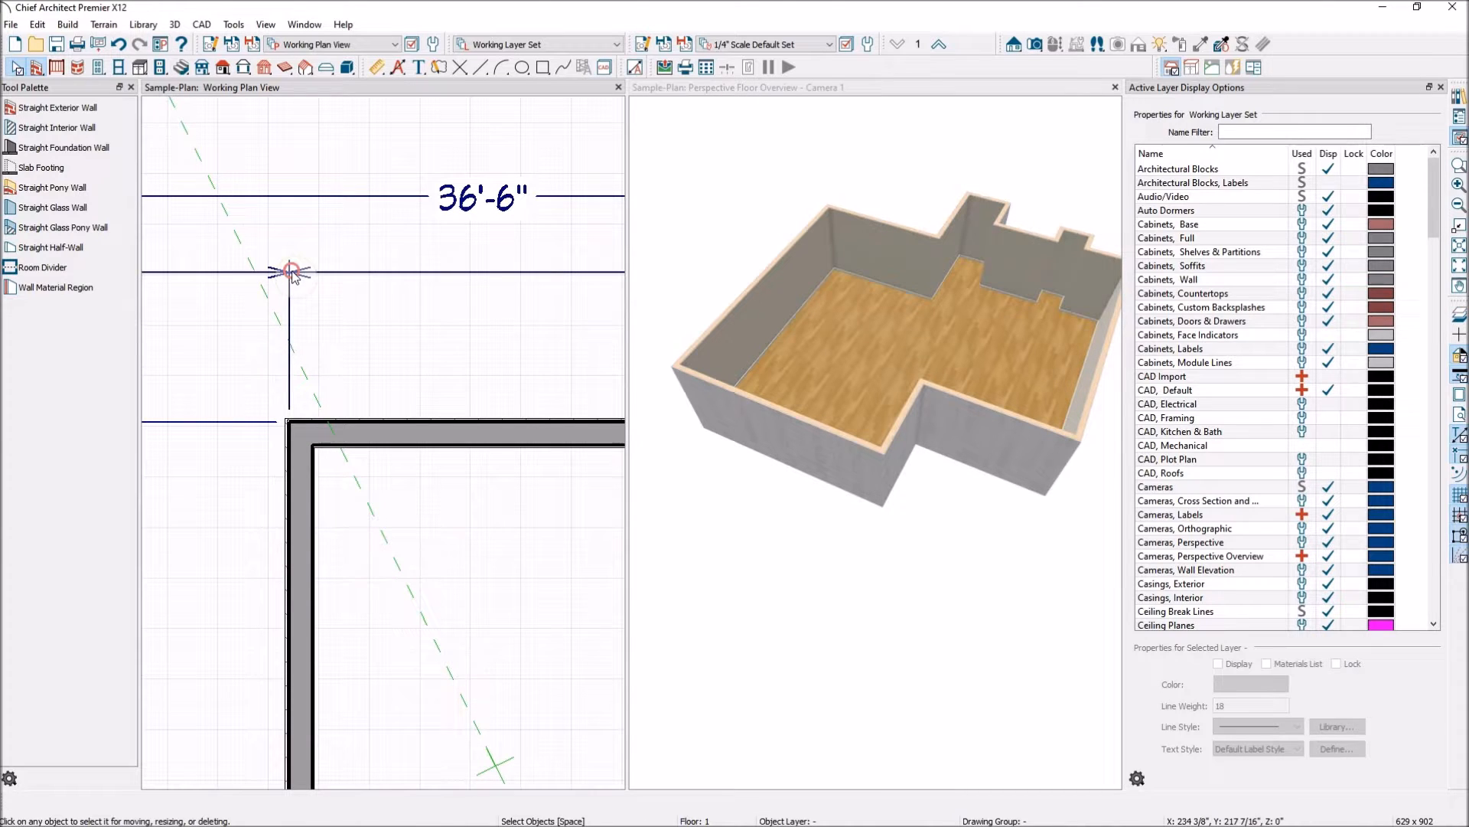
pyautogui.click(294, 272)
pyautogui.click(351, 304)
pyautogui.scroll(-3, 324, 261)
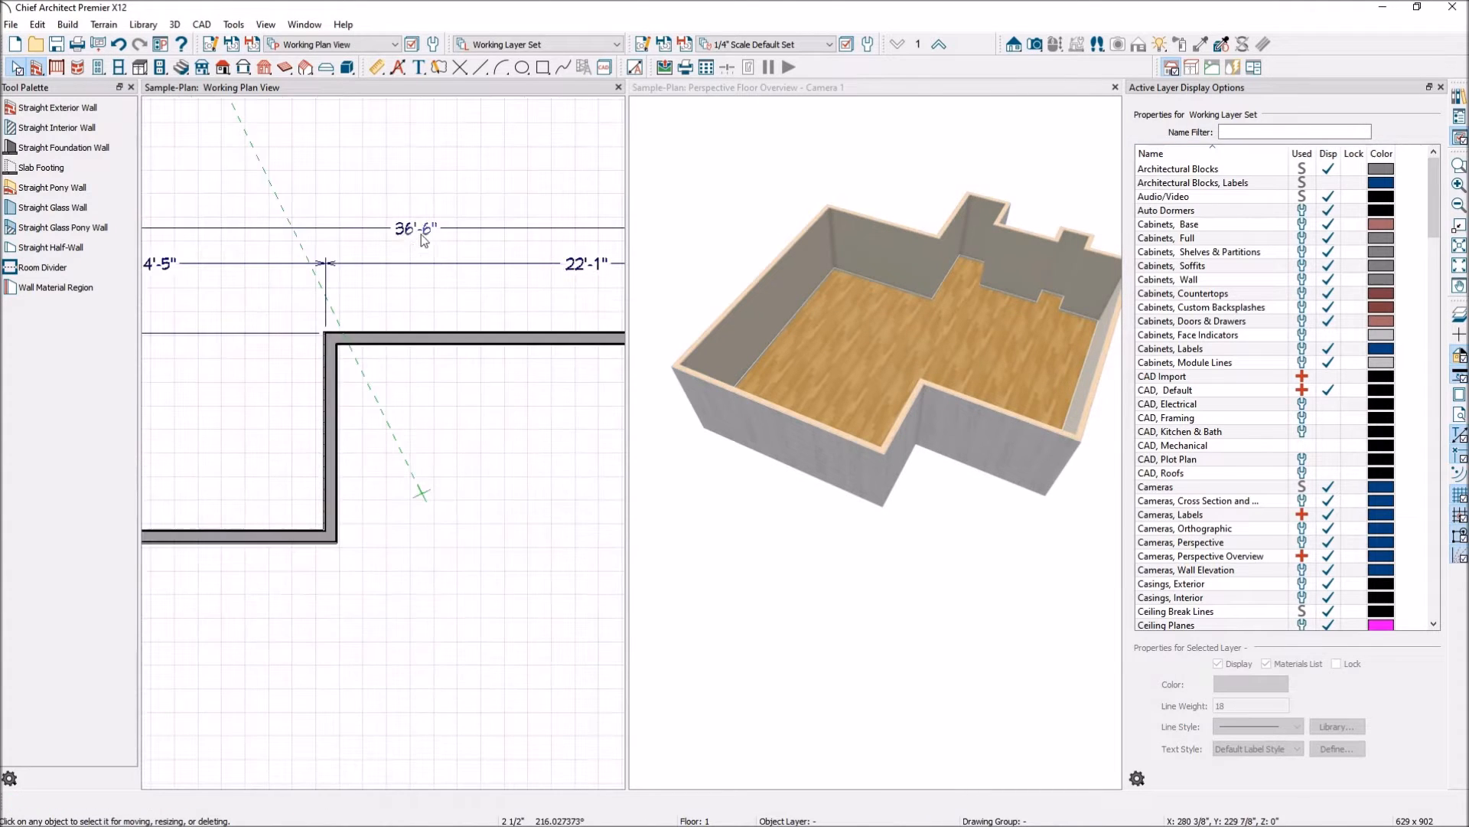
pyautogui.scroll(5, 340, 321)
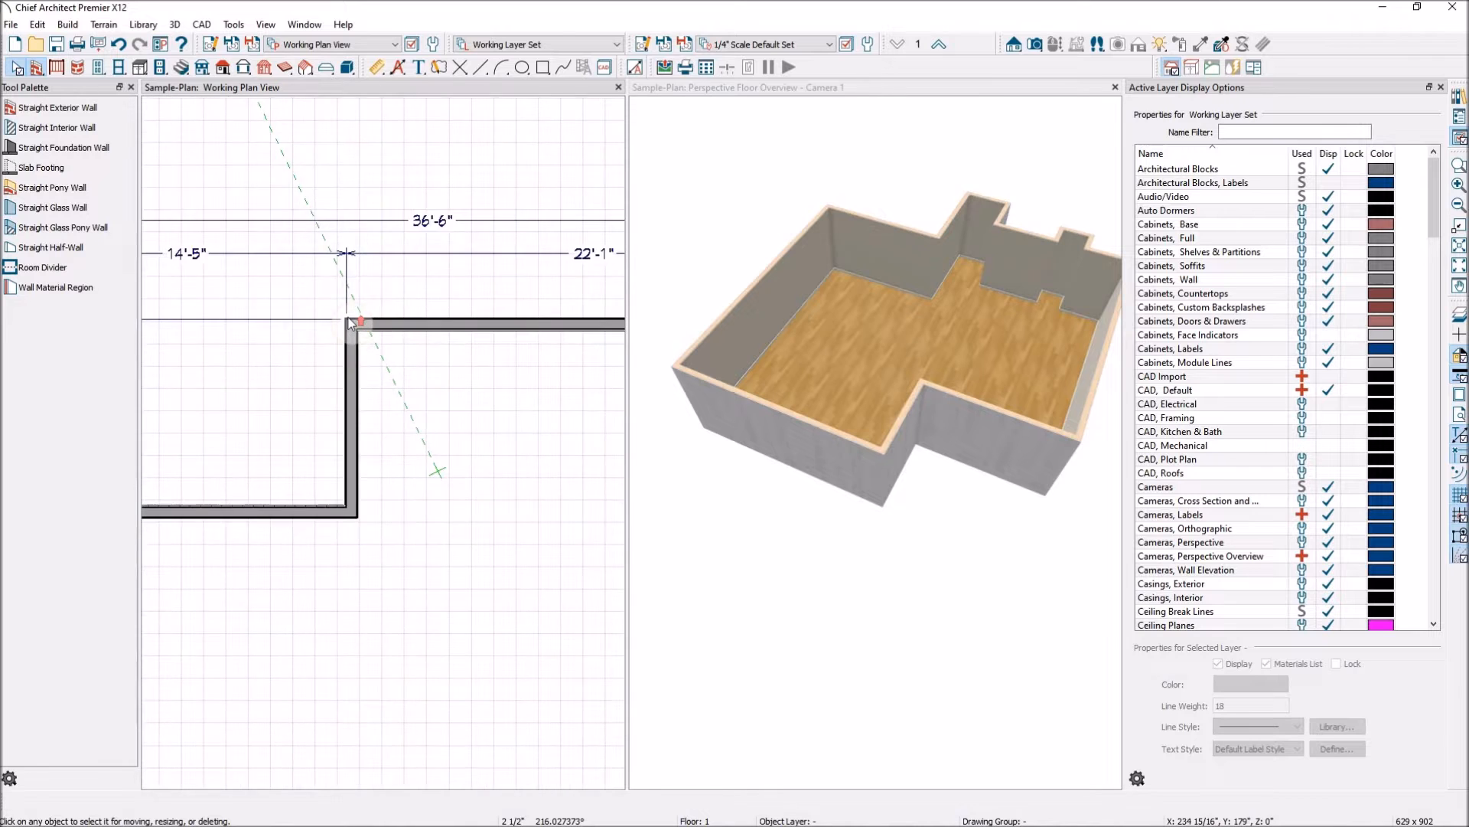
pyautogui.scroll(3, 346, 320)
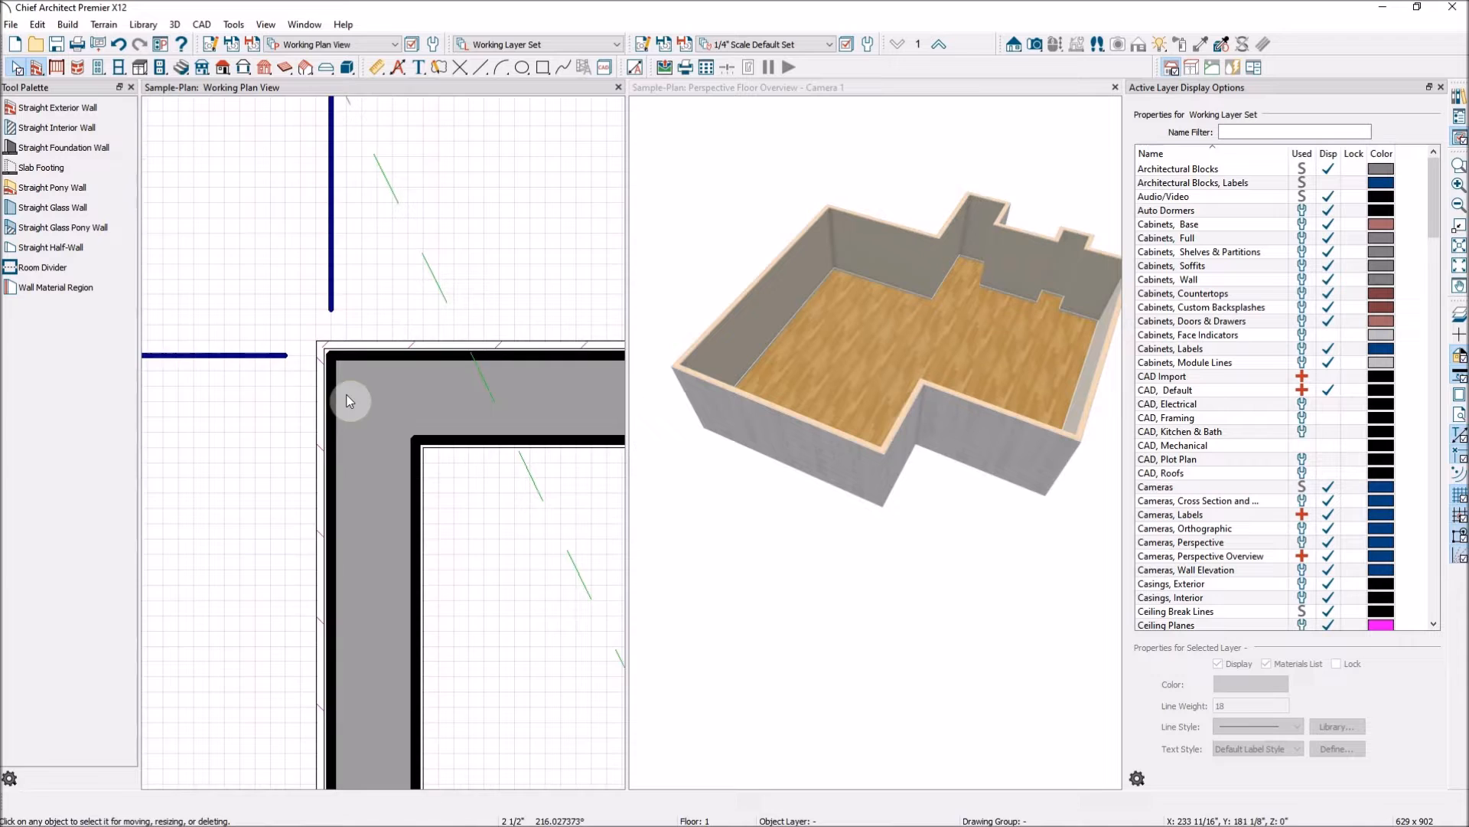
pyautogui.scroll(-3, 328, 356)
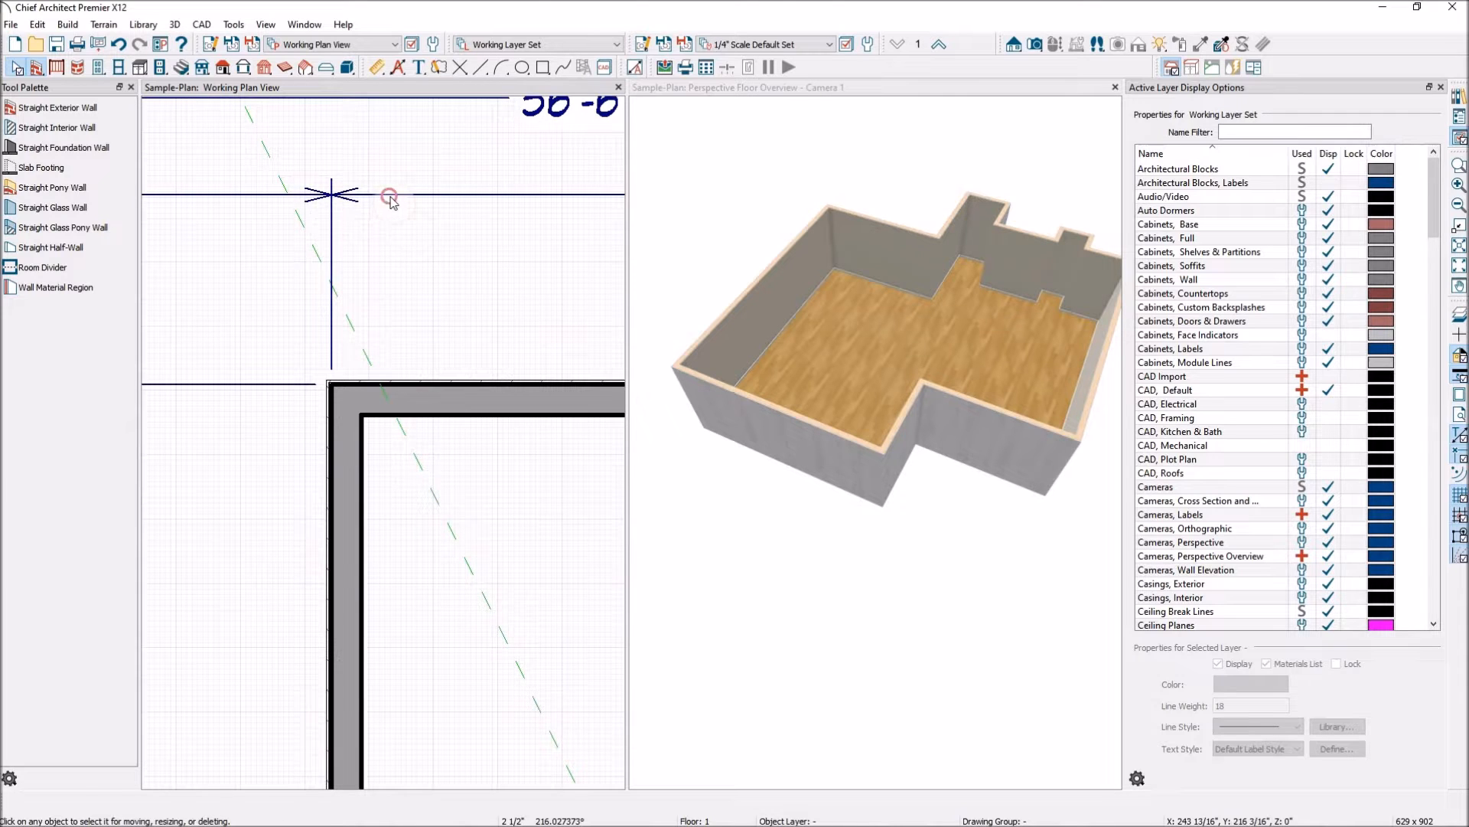
# Step: Select the automatic dimension line above that corner and inspect which wall layer its extension point locates
pyautogui.click(390, 196)
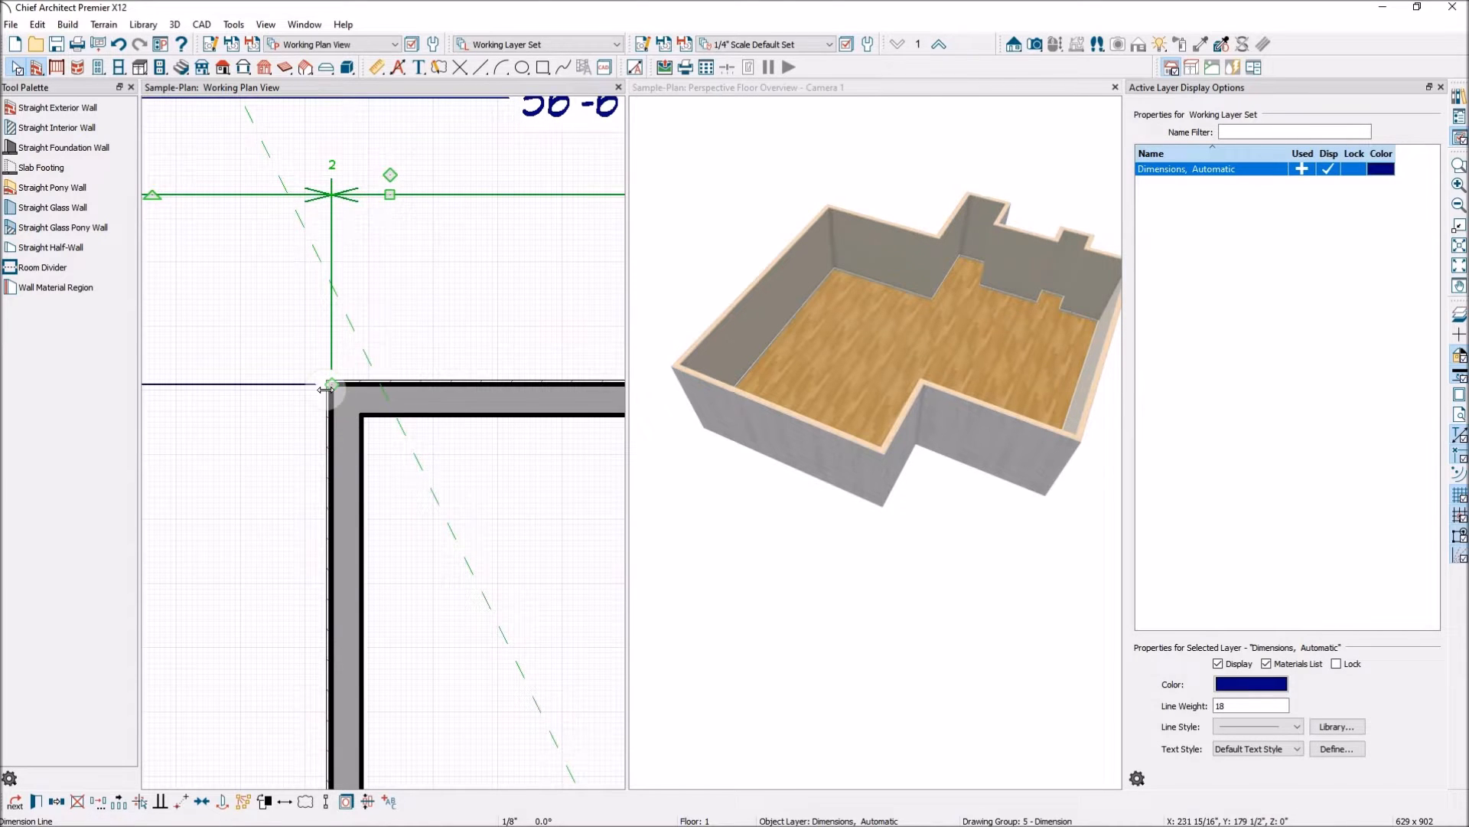
pyautogui.scroll(3, 326, 393)
pyautogui.scroll(2, 326, 397)
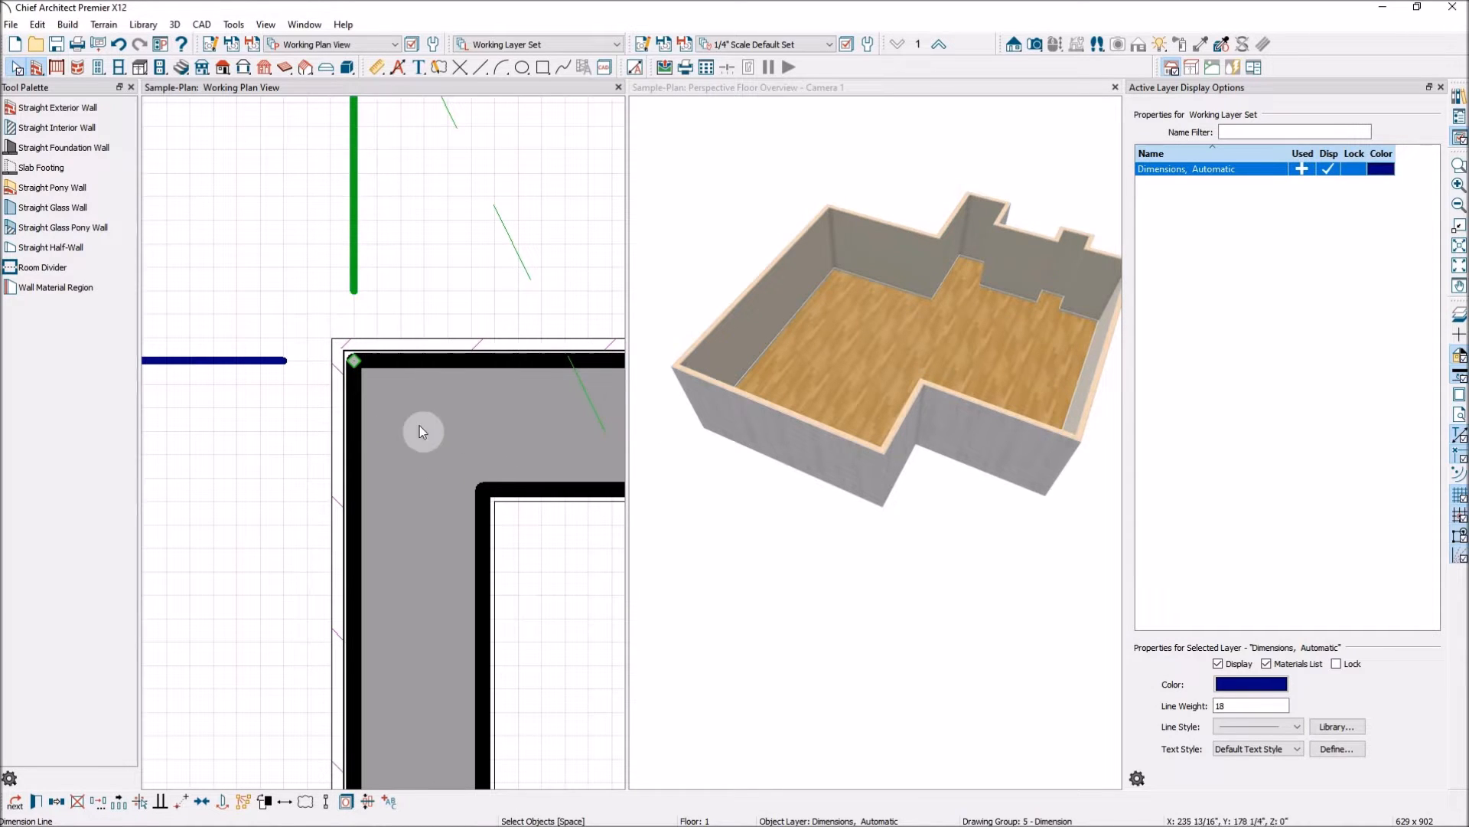
pyautogui.scroll(2, 386, 324)
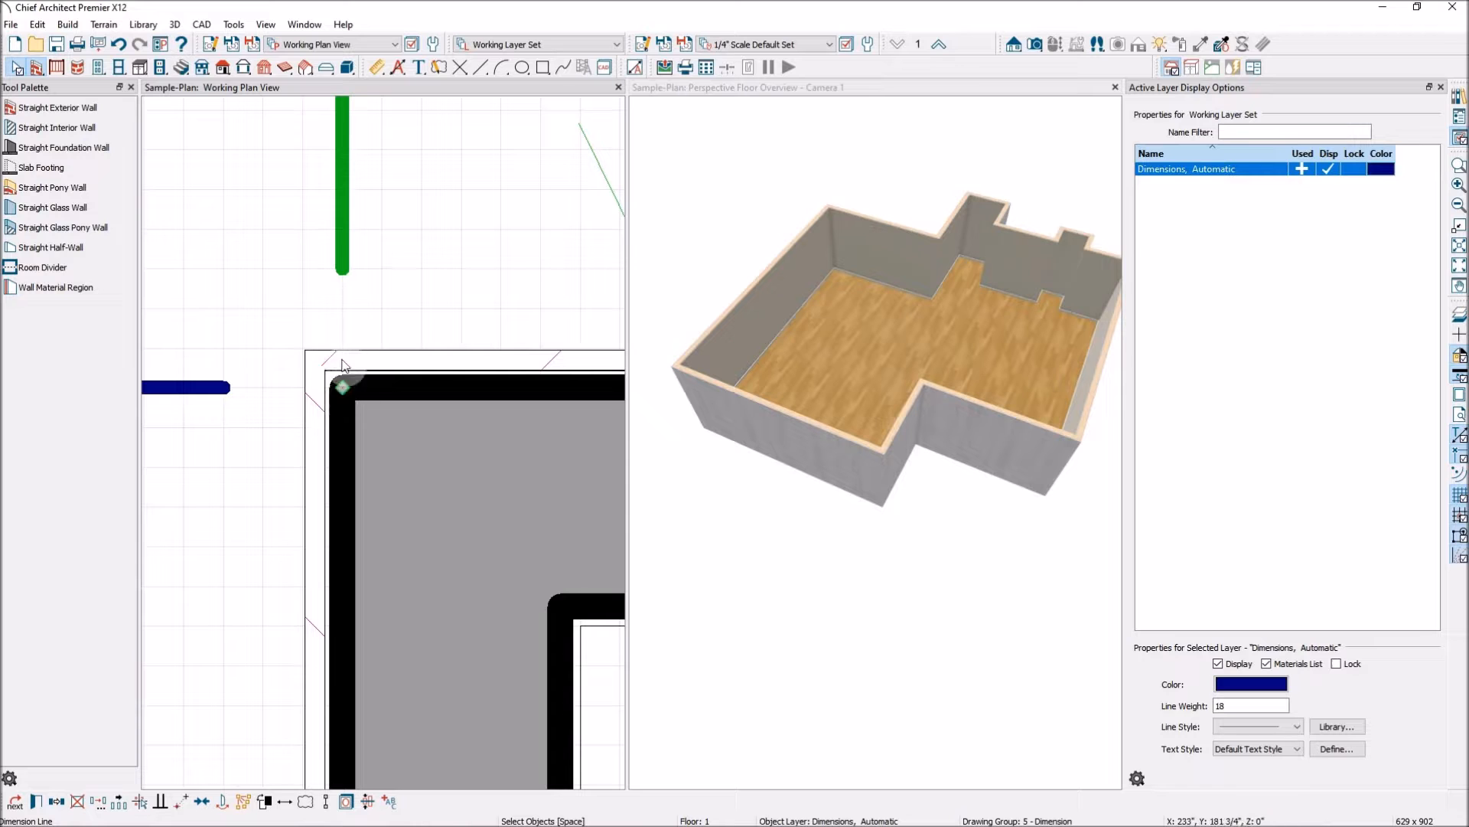
pyautogui.scroll(-5, 334, 353)
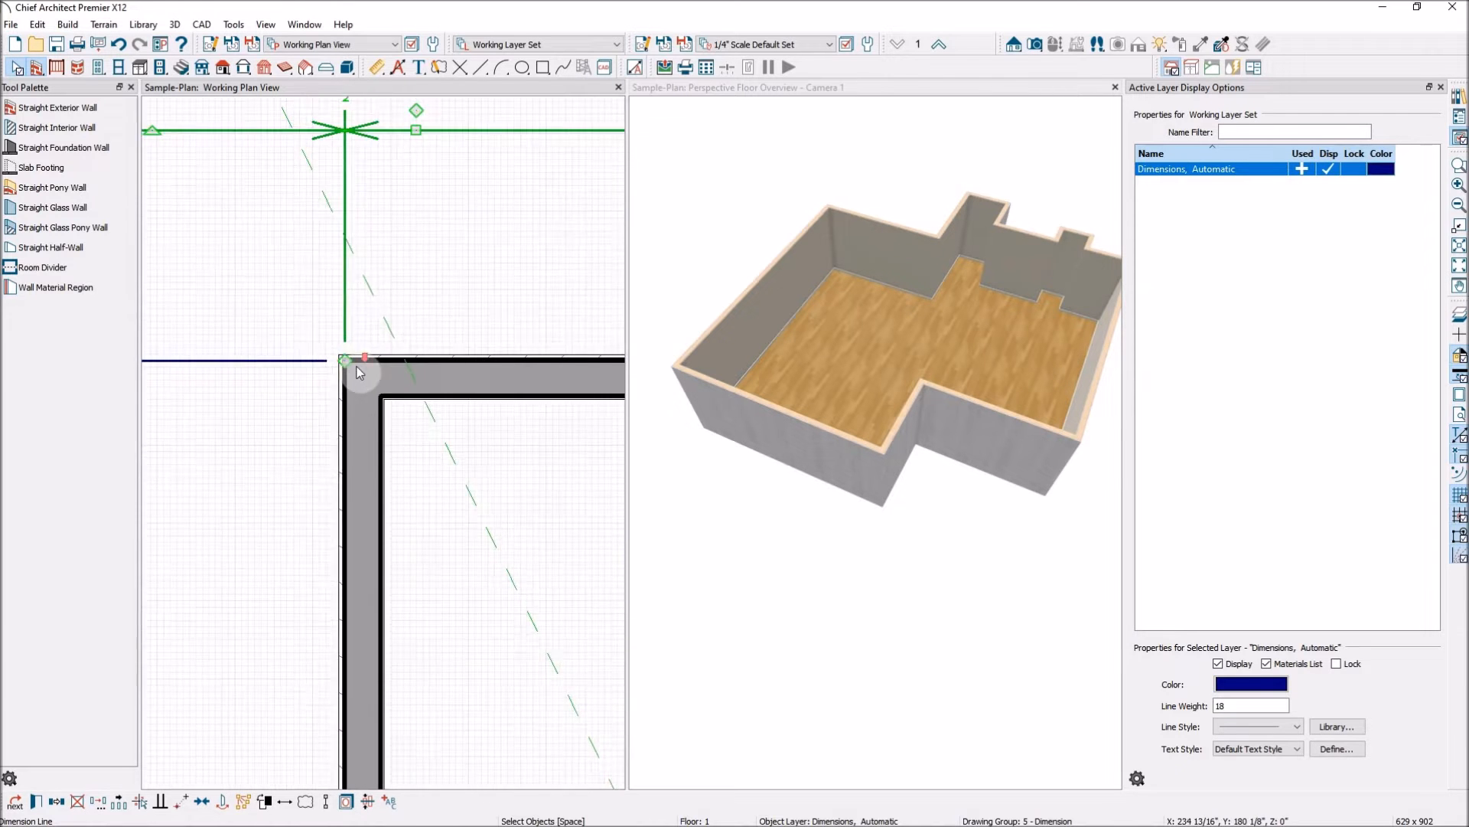
pyautogui.scroll(-2, 354, 366)
pyautogui.click(454, 187)
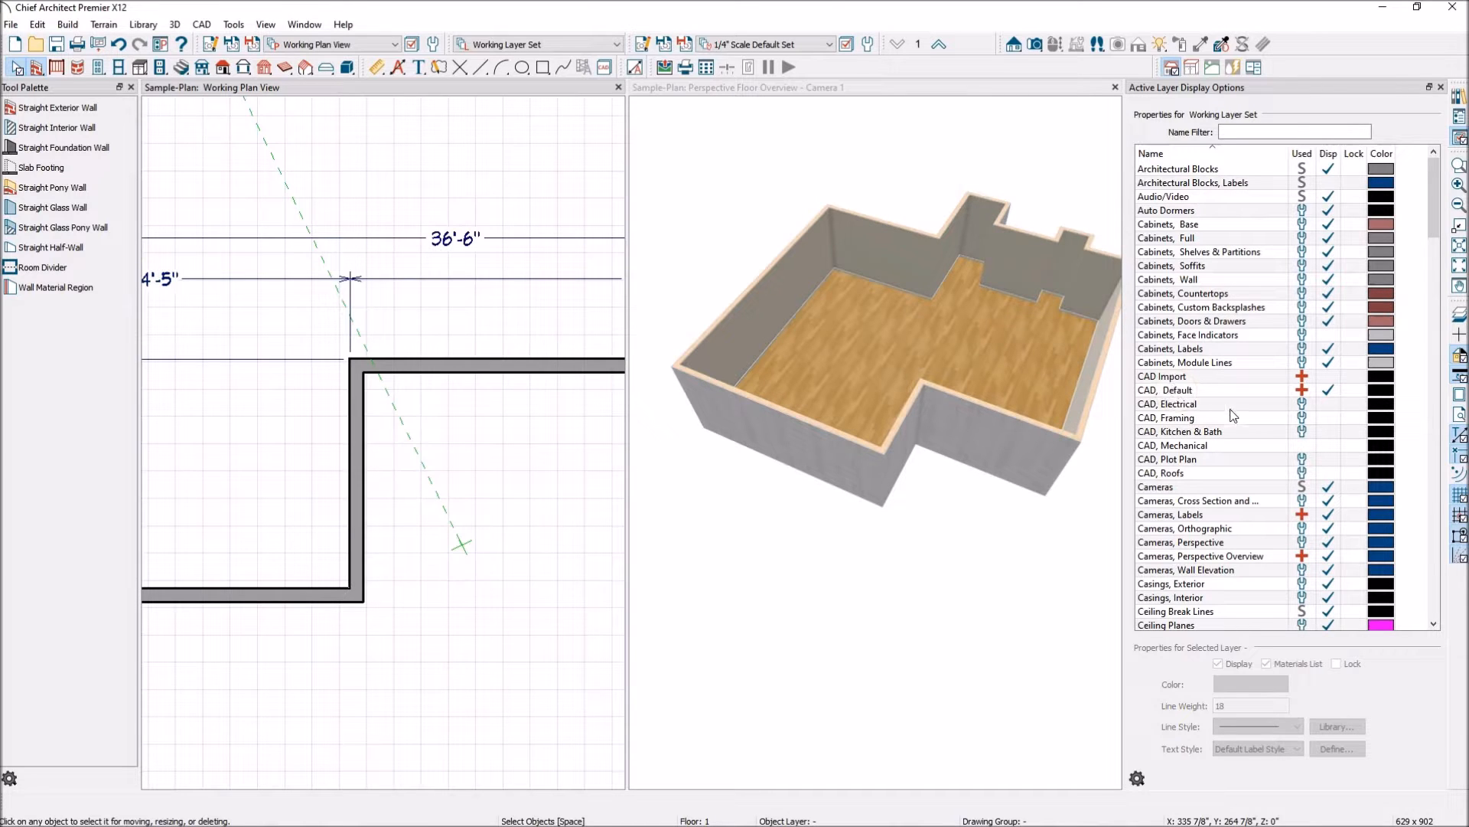
# Step: Redisplay the CAD Import layer and compare the reference plan with the drawn walls at the utility room corner
pyautogui.click(1328, 377)
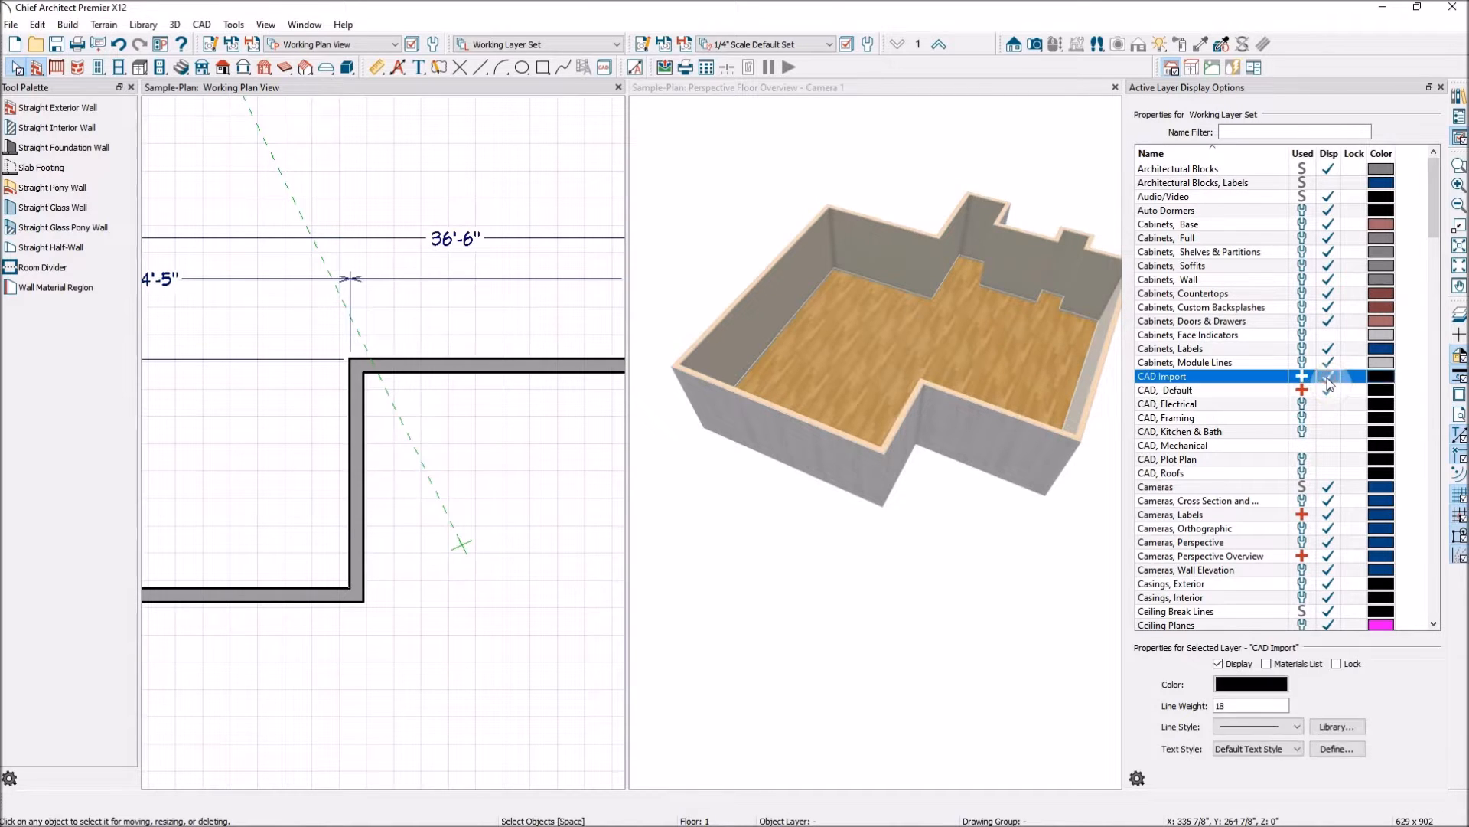
pyautogui.scroll(6, 416, 354)
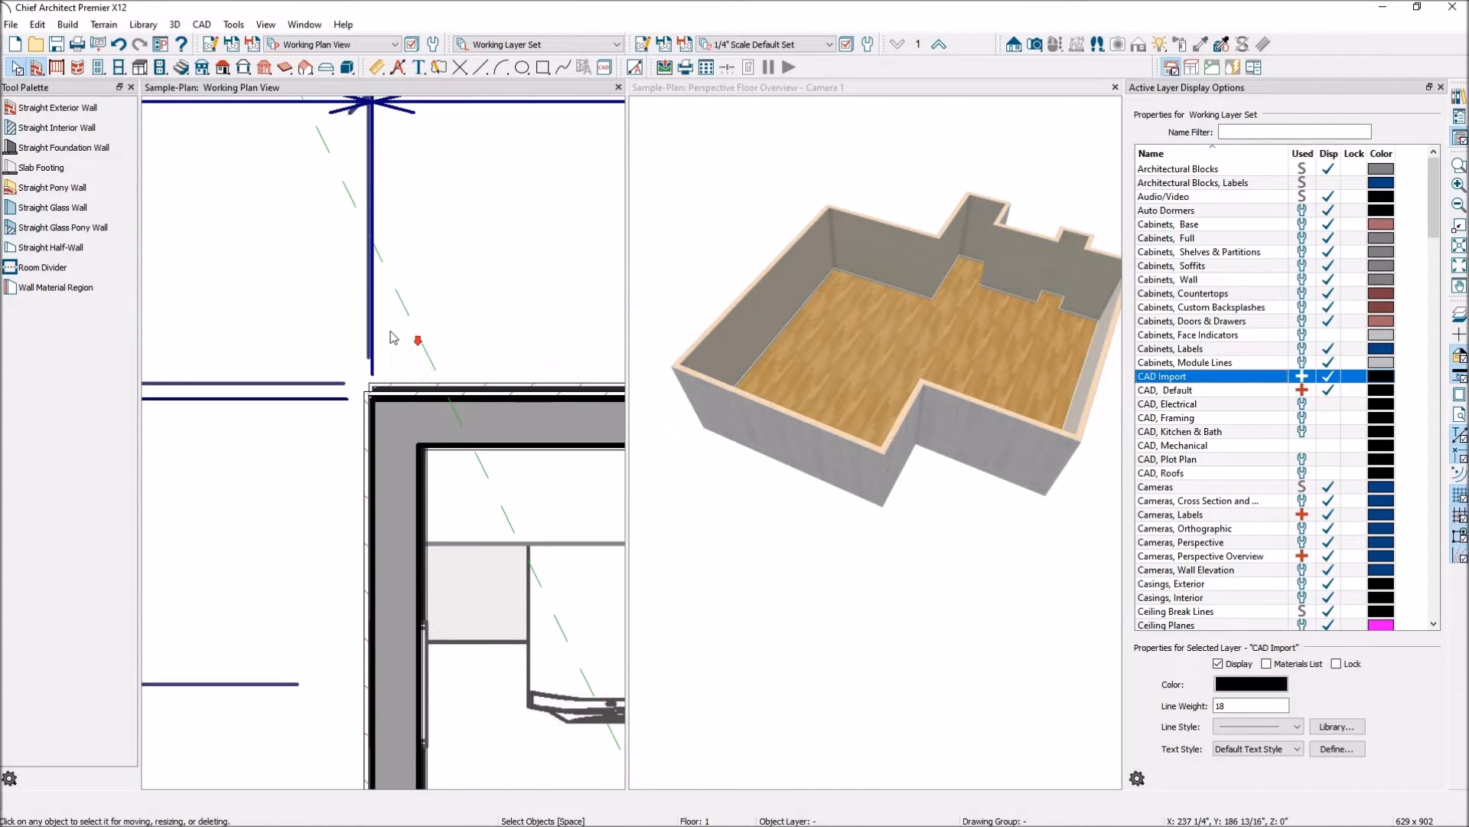
pyautogui.scroll(-8, 329, 344)
pyautogui.scroll(-2, 329, 295)
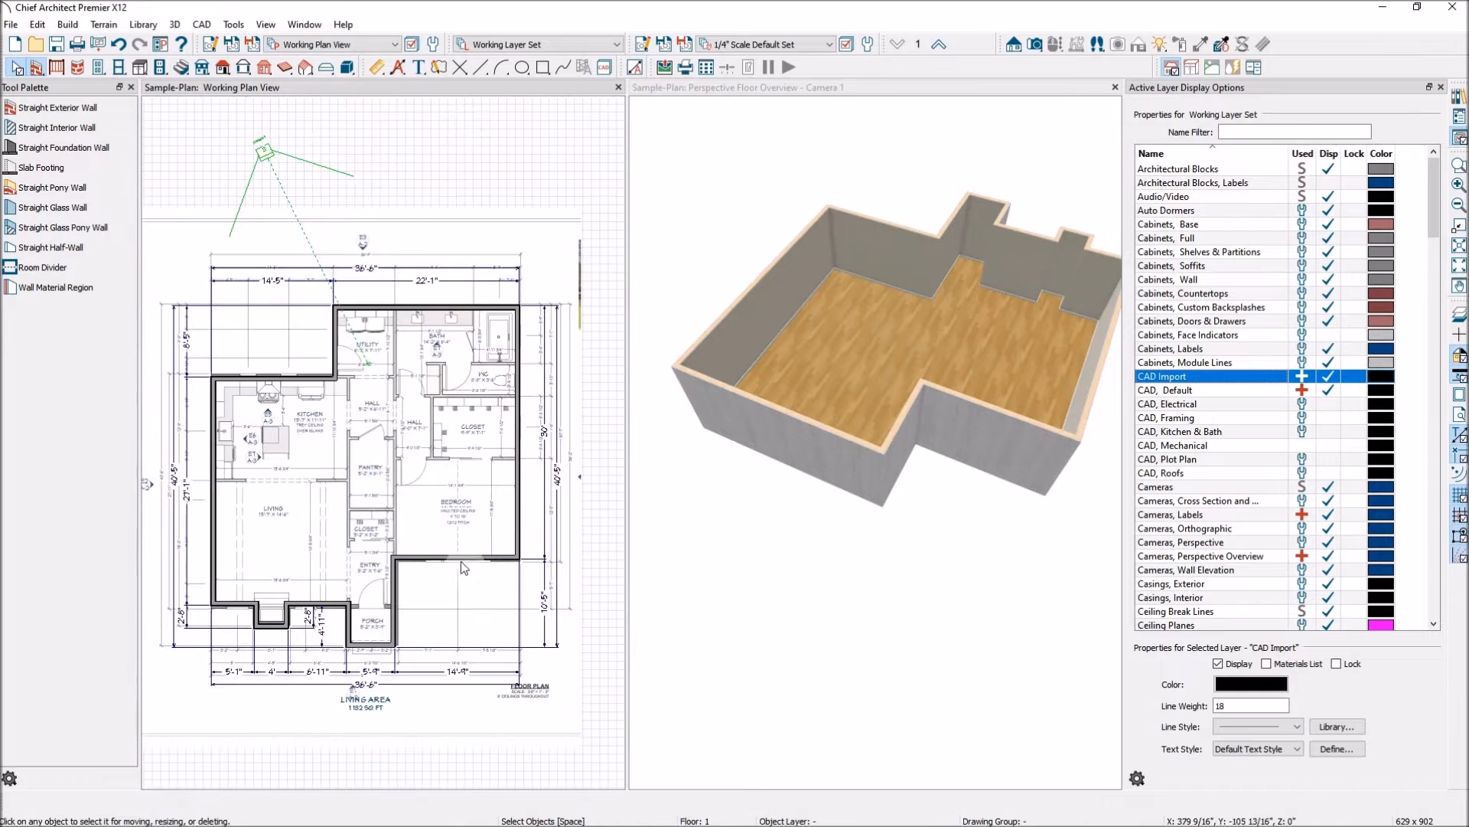
# Step: Move the reference floor plan picture about 52'-11" to the right so it sits beside the drawn exterior walls
pyautogui.click(557, 729)
pyautogui.scroll(-3, 319, 519)
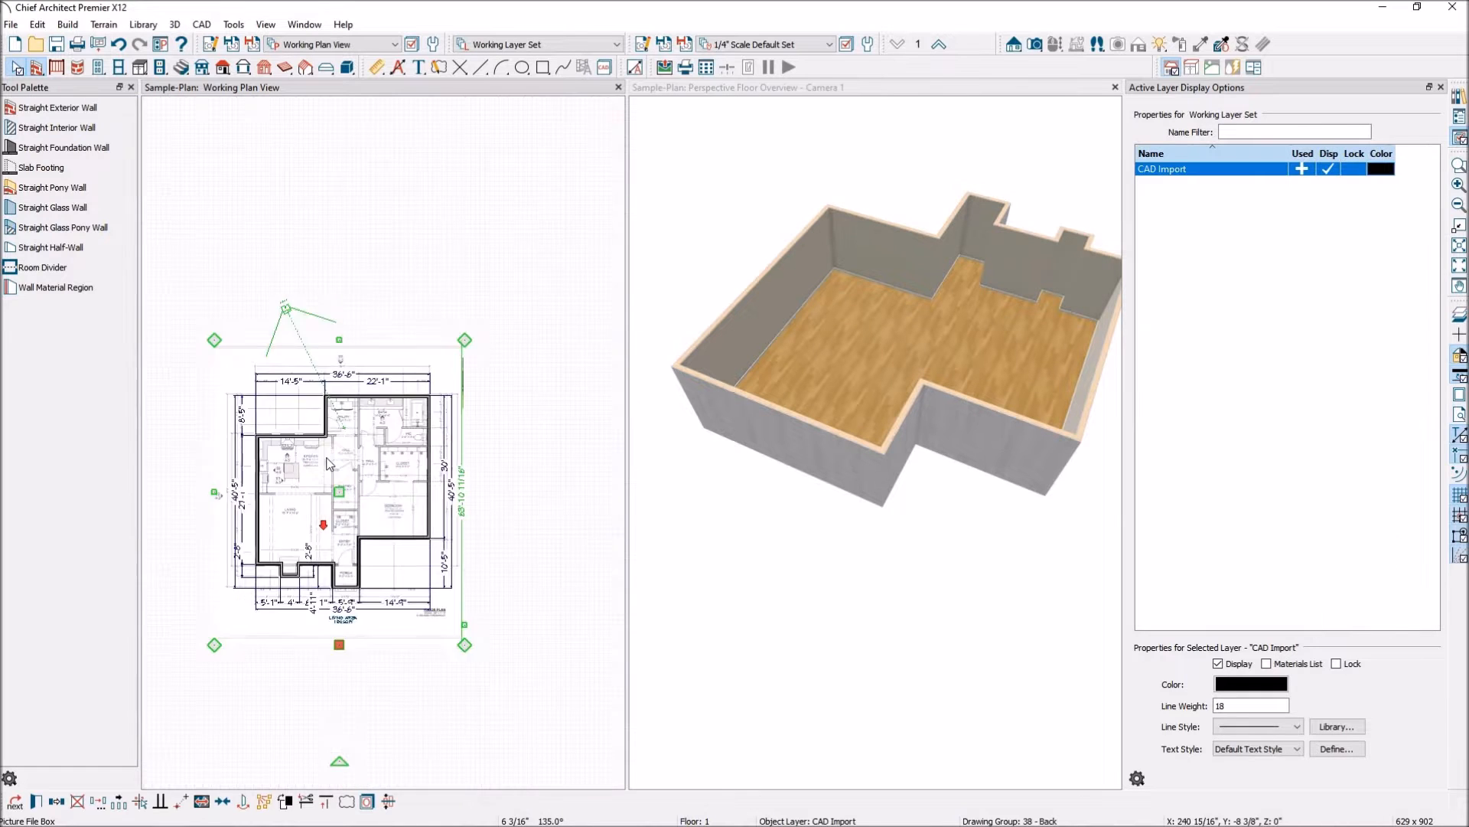
pyautogui.moveTo(341, 492); pyautogui.dragTo(567, 492)
# Step: Examine where the reference plan's dimension lines meet the exterior wall layers at the utility room and bath corners
pyautogui.scroll(8, 536, 432)
pyautogui.scroll(6, 505, 390)
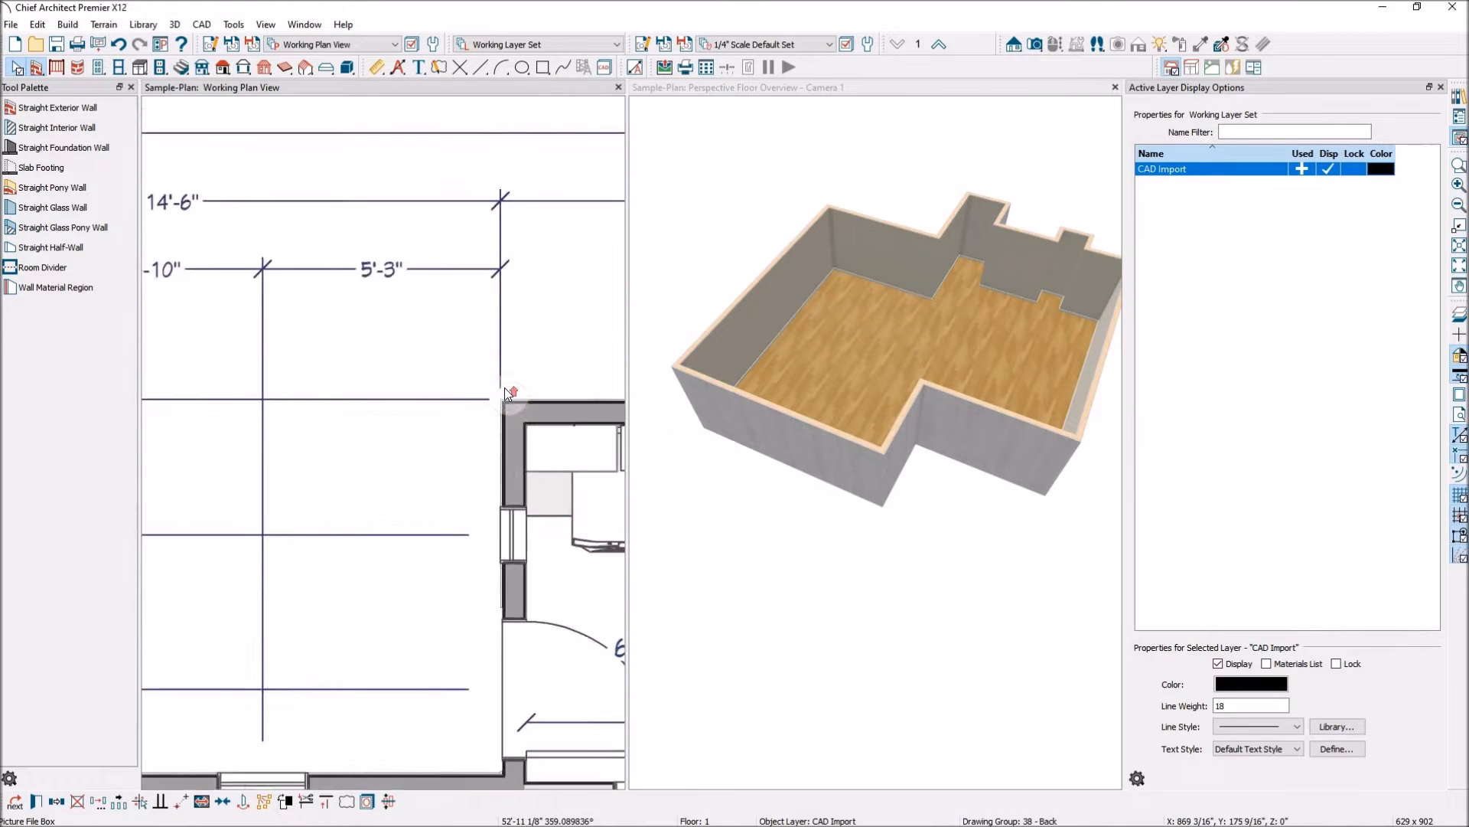
pyautogui.scroll(1, 511, 426)
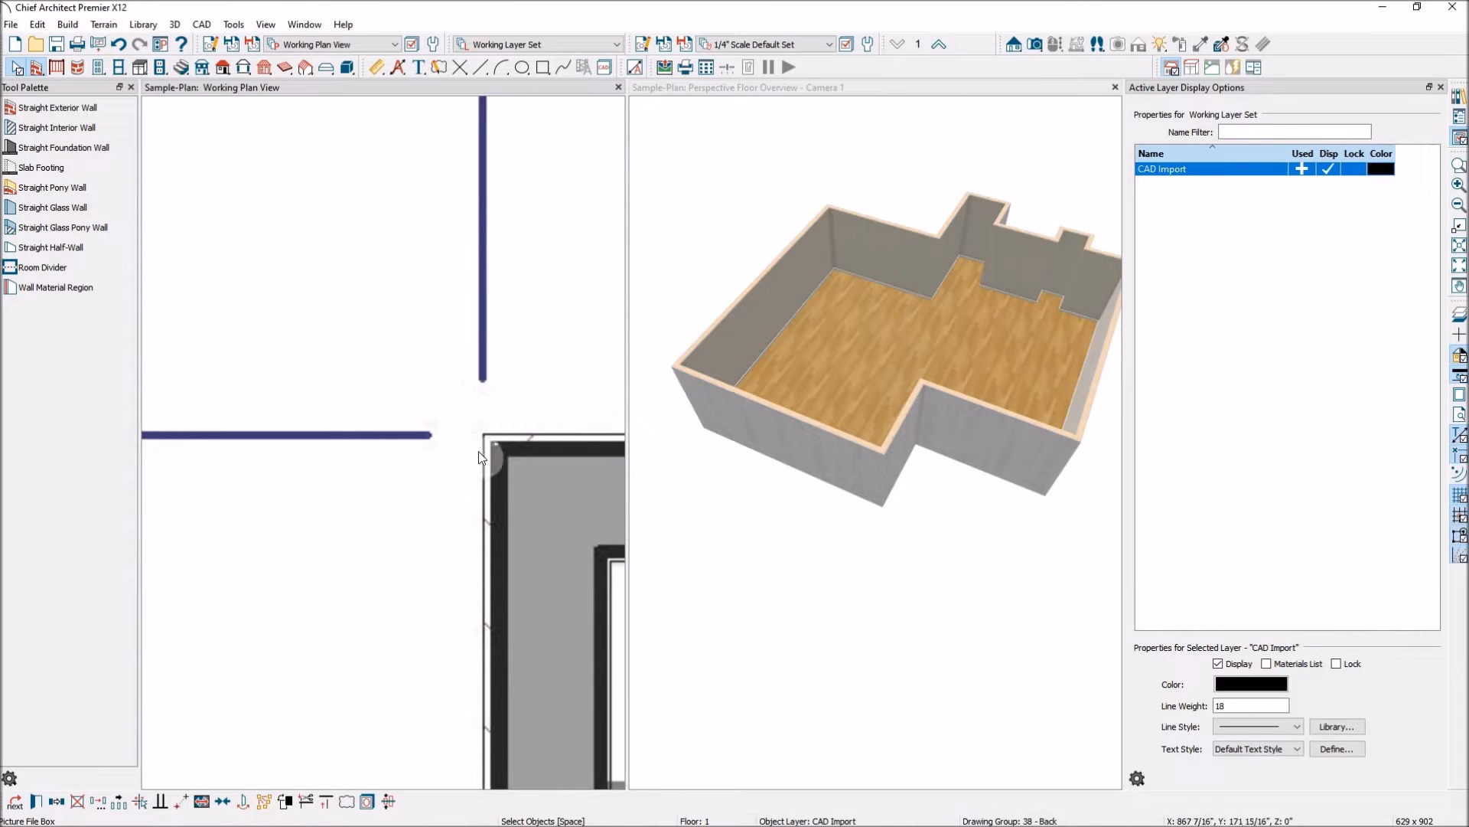
pyautogui.scroll(-8, 484, 438)
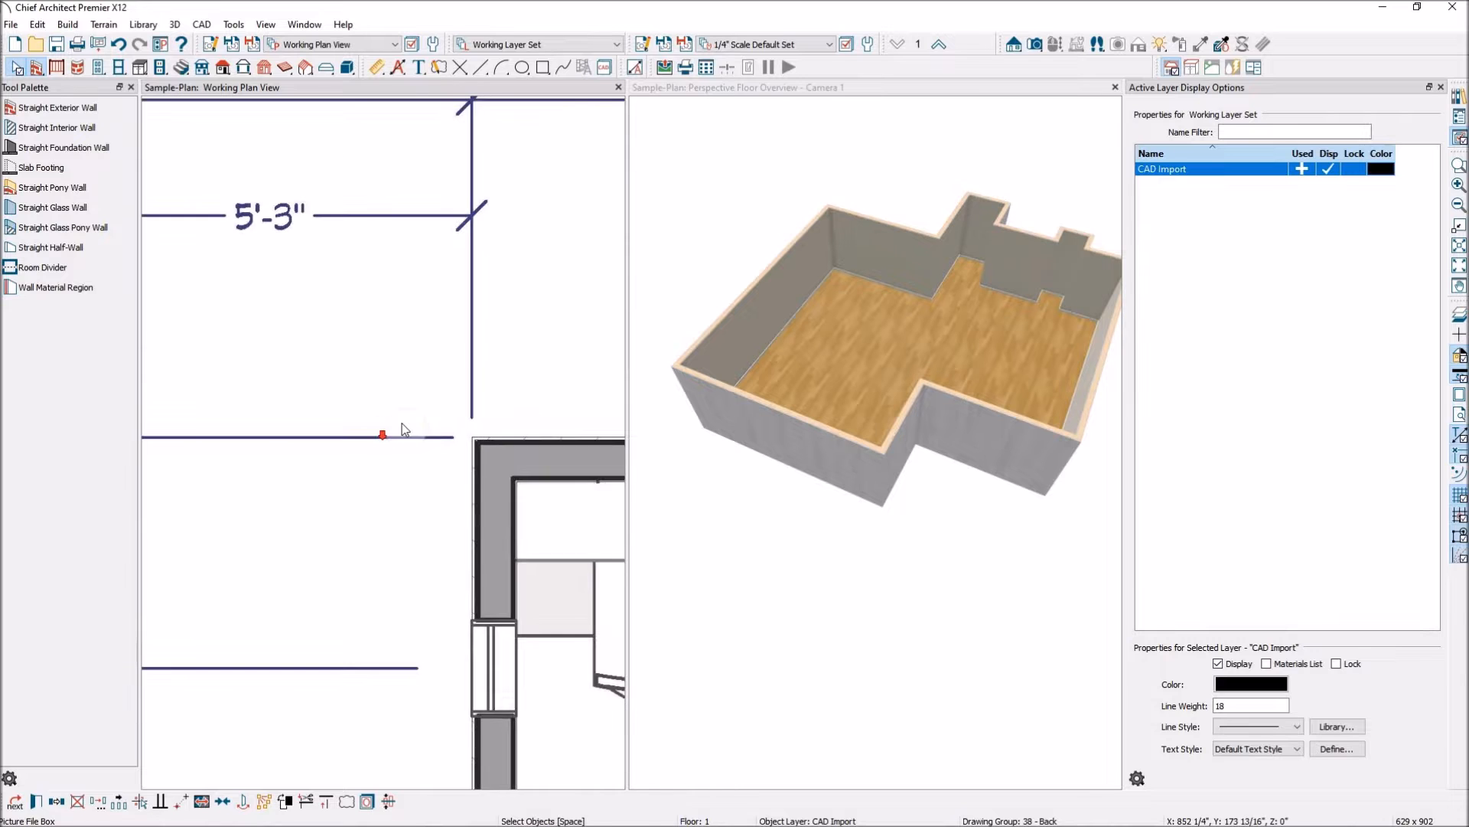
pyautogui.scroll(-4, 348, 419)
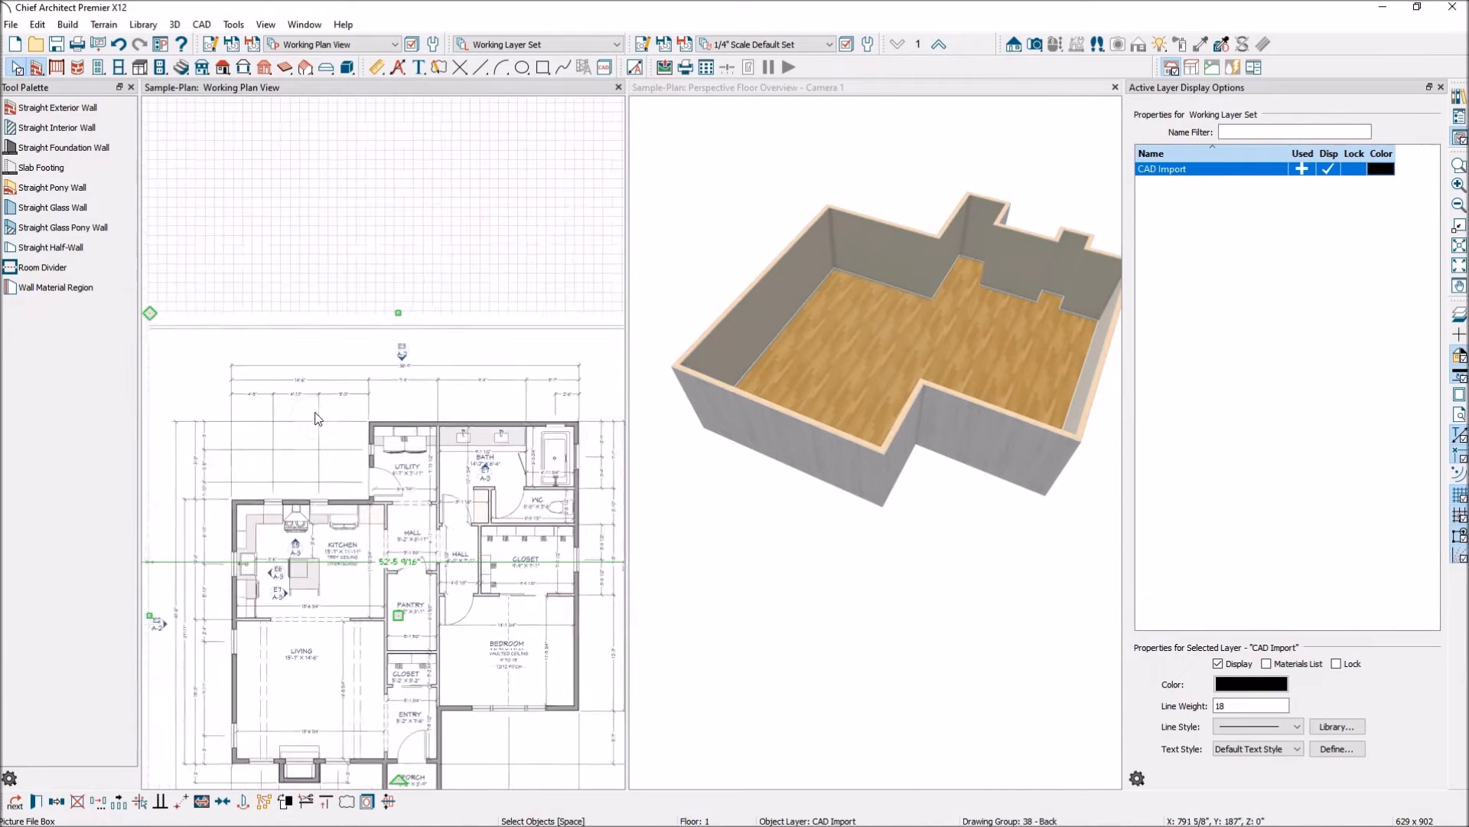
pyautogui.scroll(8, 533, 437)
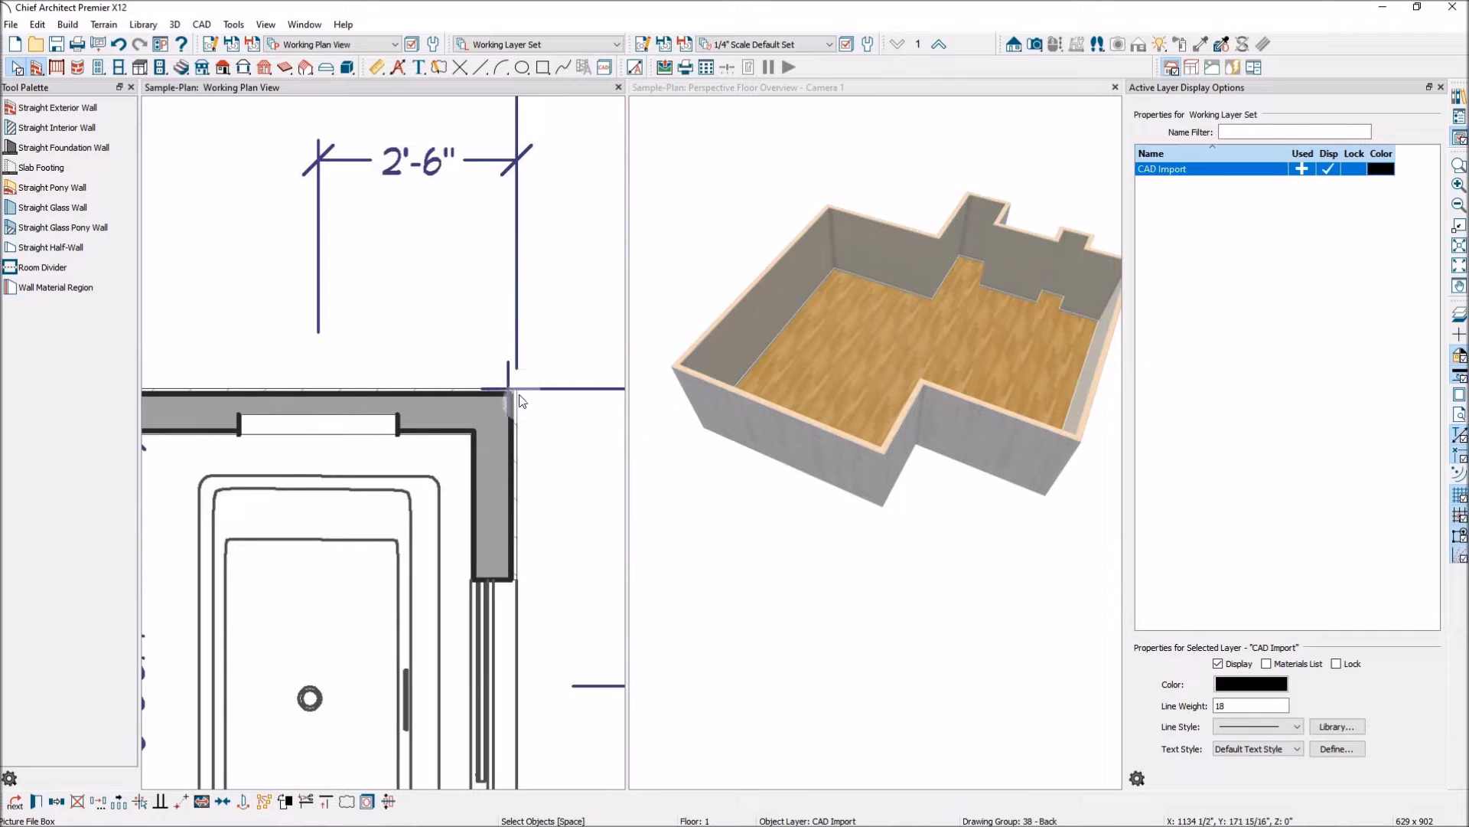
pyautogui.scroll(-6, 525, 400)
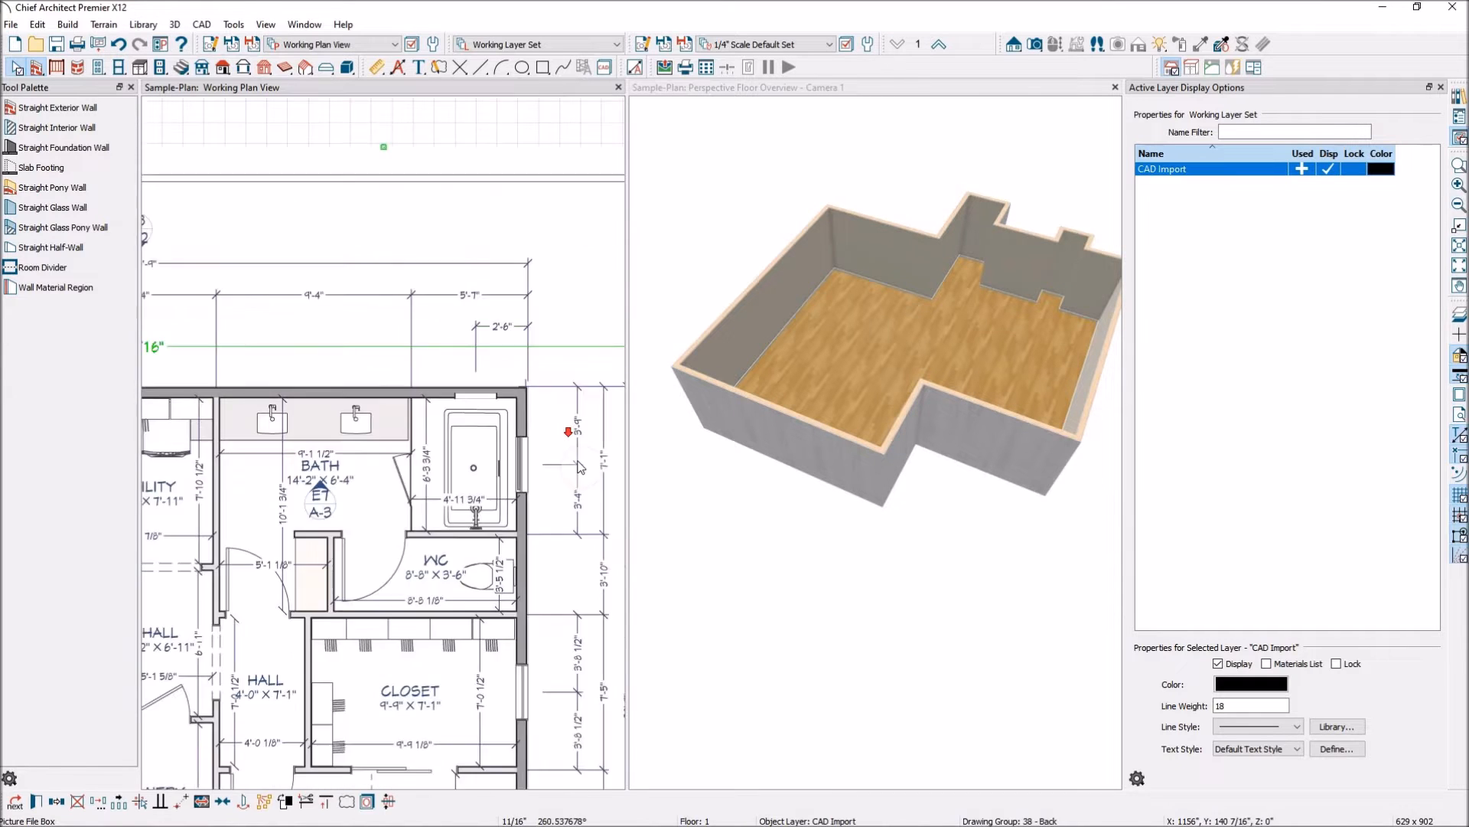
pyautogui.scroll(-5, 570, 447)
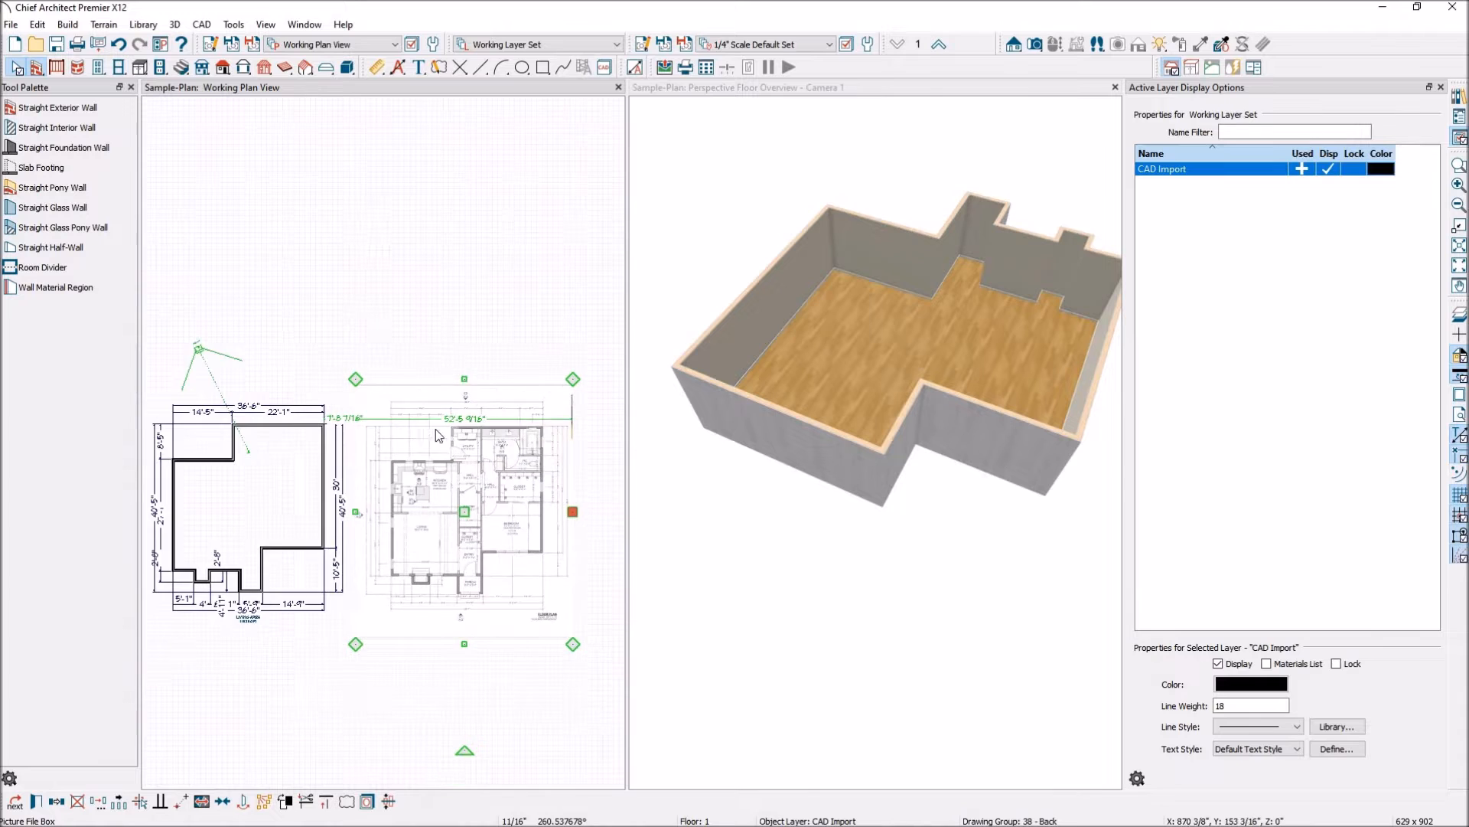
# Step: Examine how the reference plan dimensions the interior wall between the utility room and bath
pyautogui.scroll(10, 498, 421)
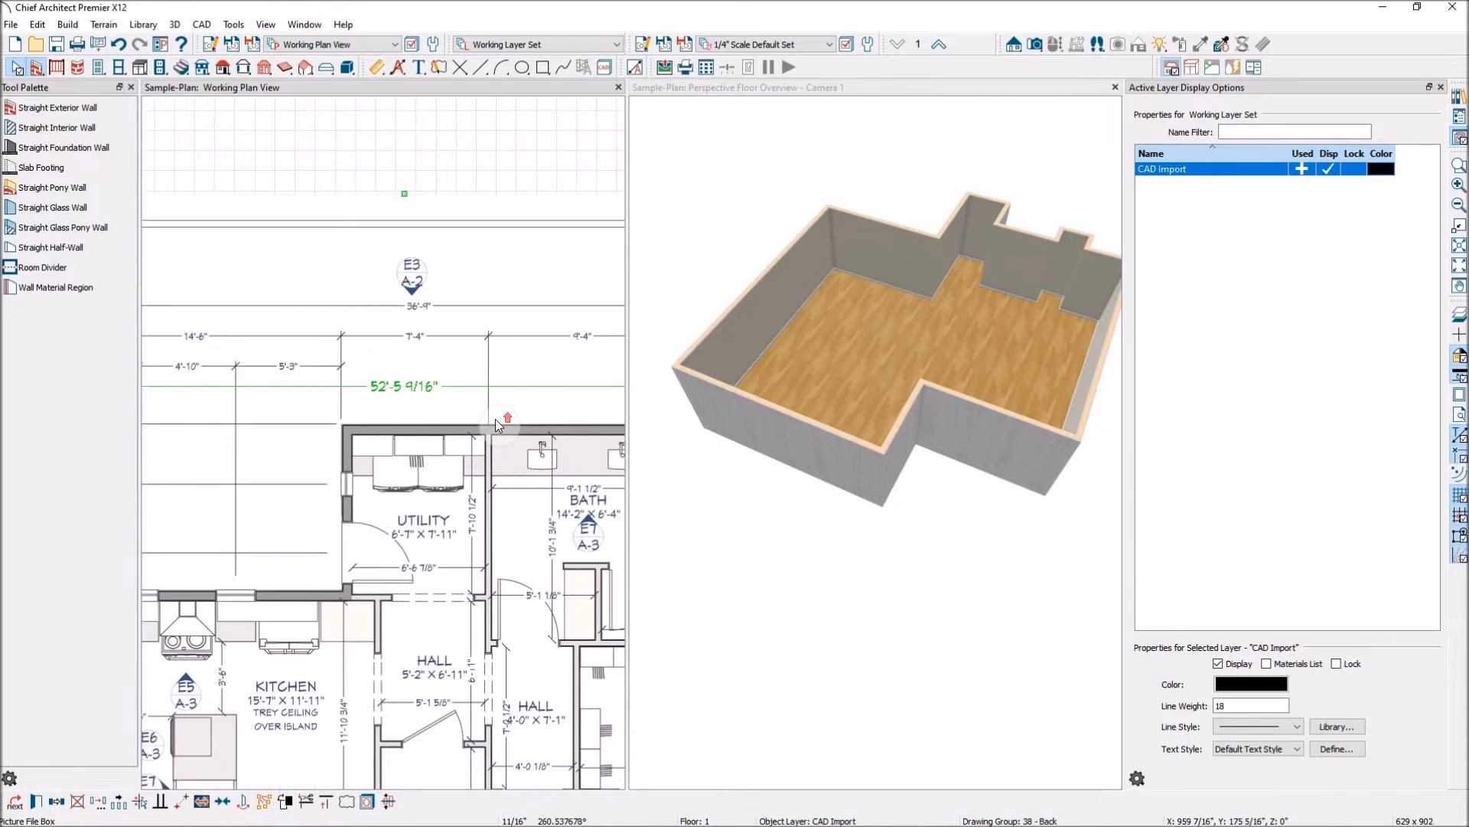
pyautogui.scroll(1, 493, 430)
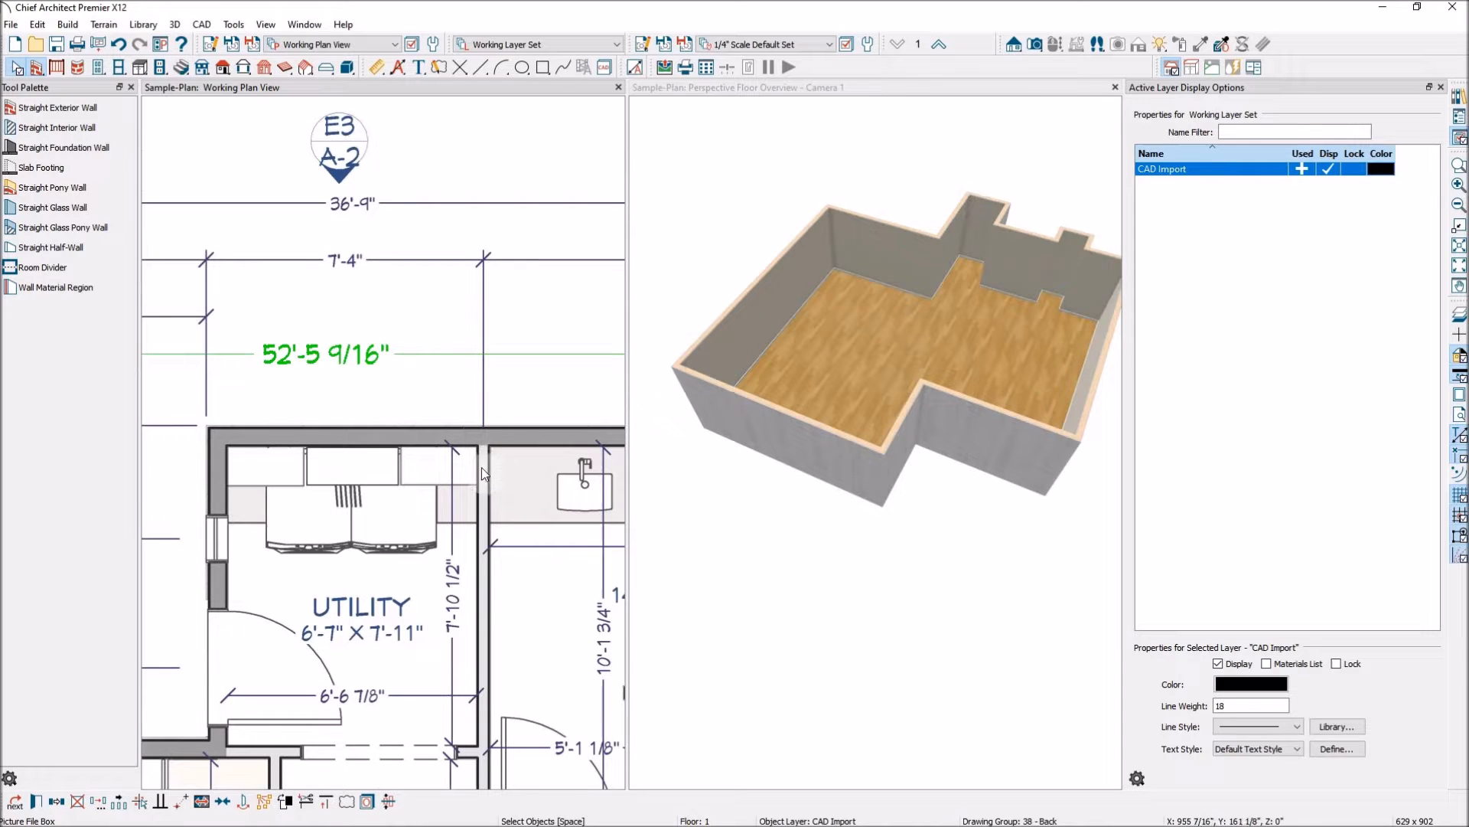
pyautogui.scroll(-5, 444, 434)
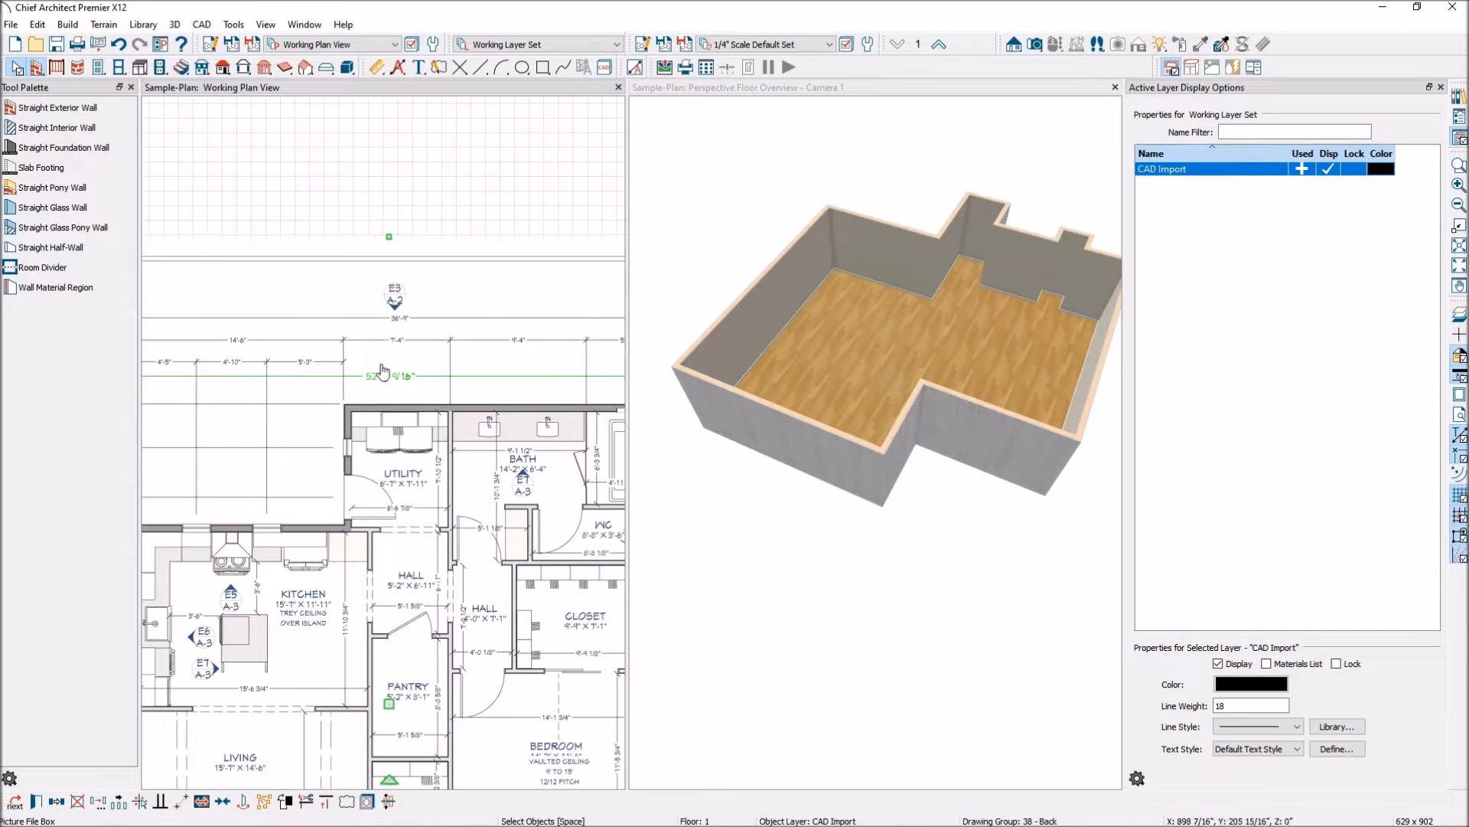
pyautogui.scroll(-1, 384, 385)
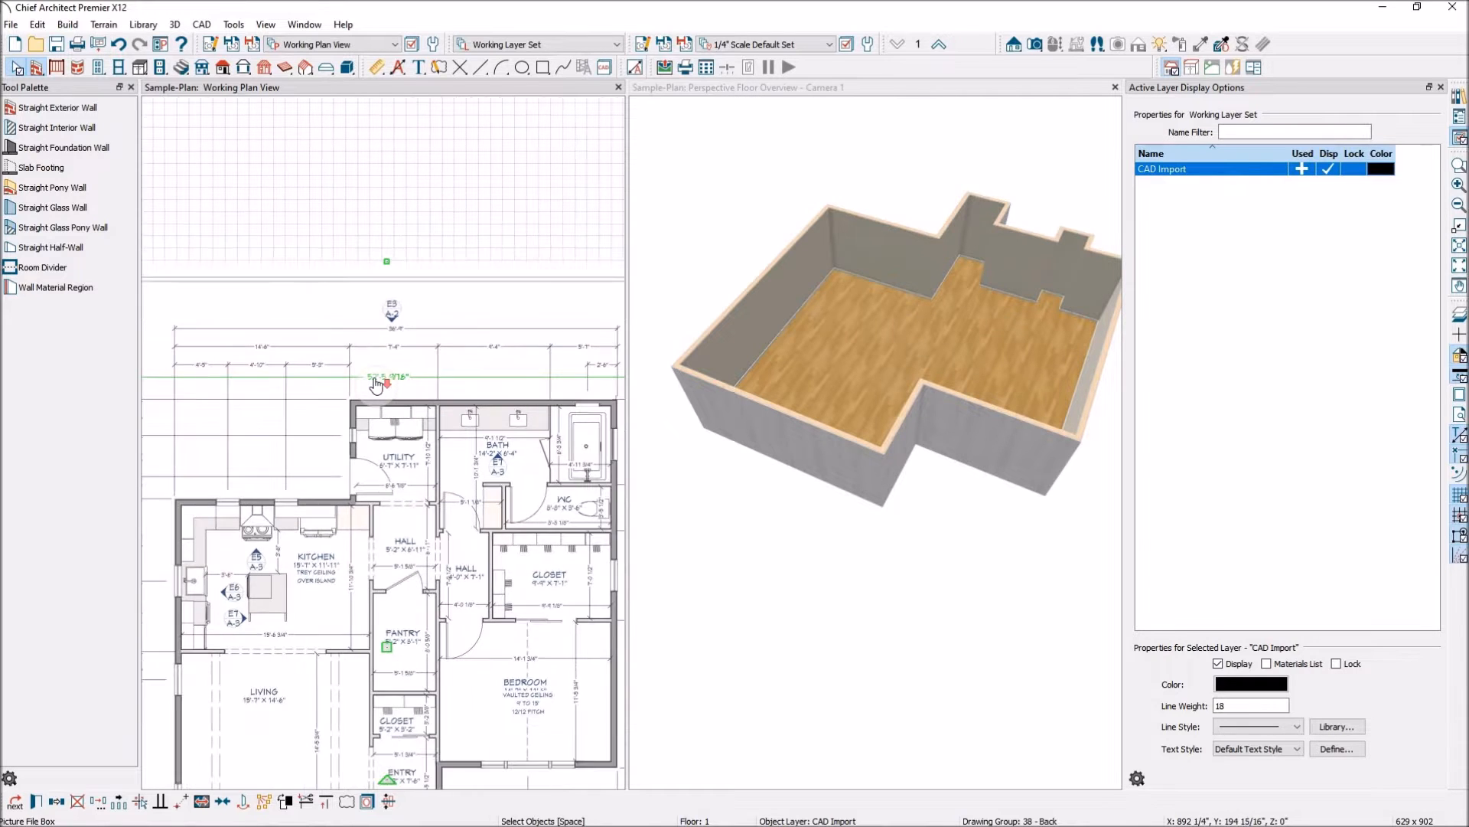
pyautogui.scroll(-1, 395, 397)
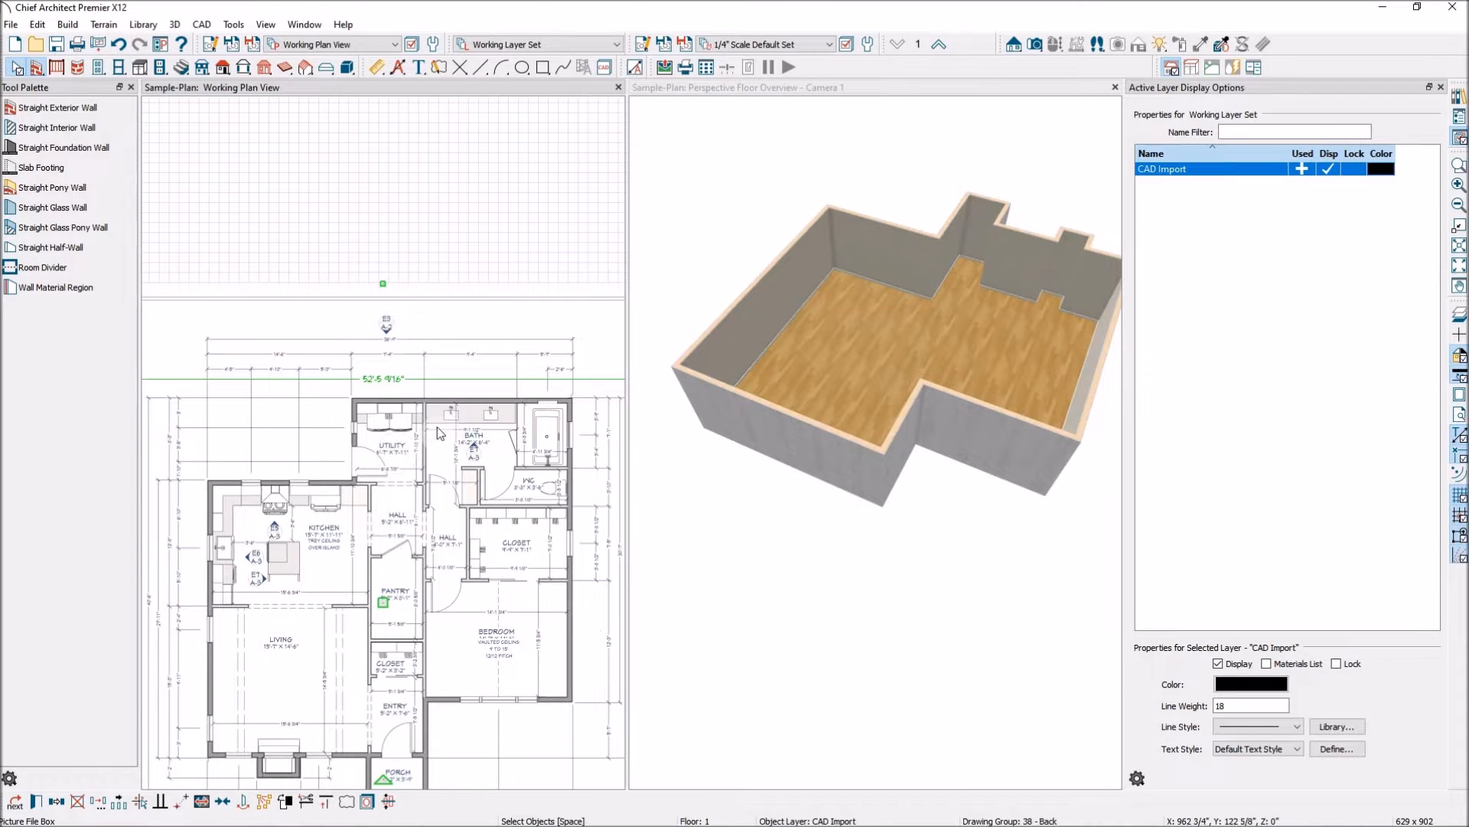
# Step: Examine how the reference plan's exterior dimension string above the utility room and bath locates their shared interior wall
pyautogui.scroll(1, 426, 413)
pyautogui.scroll(3, 427, 417)
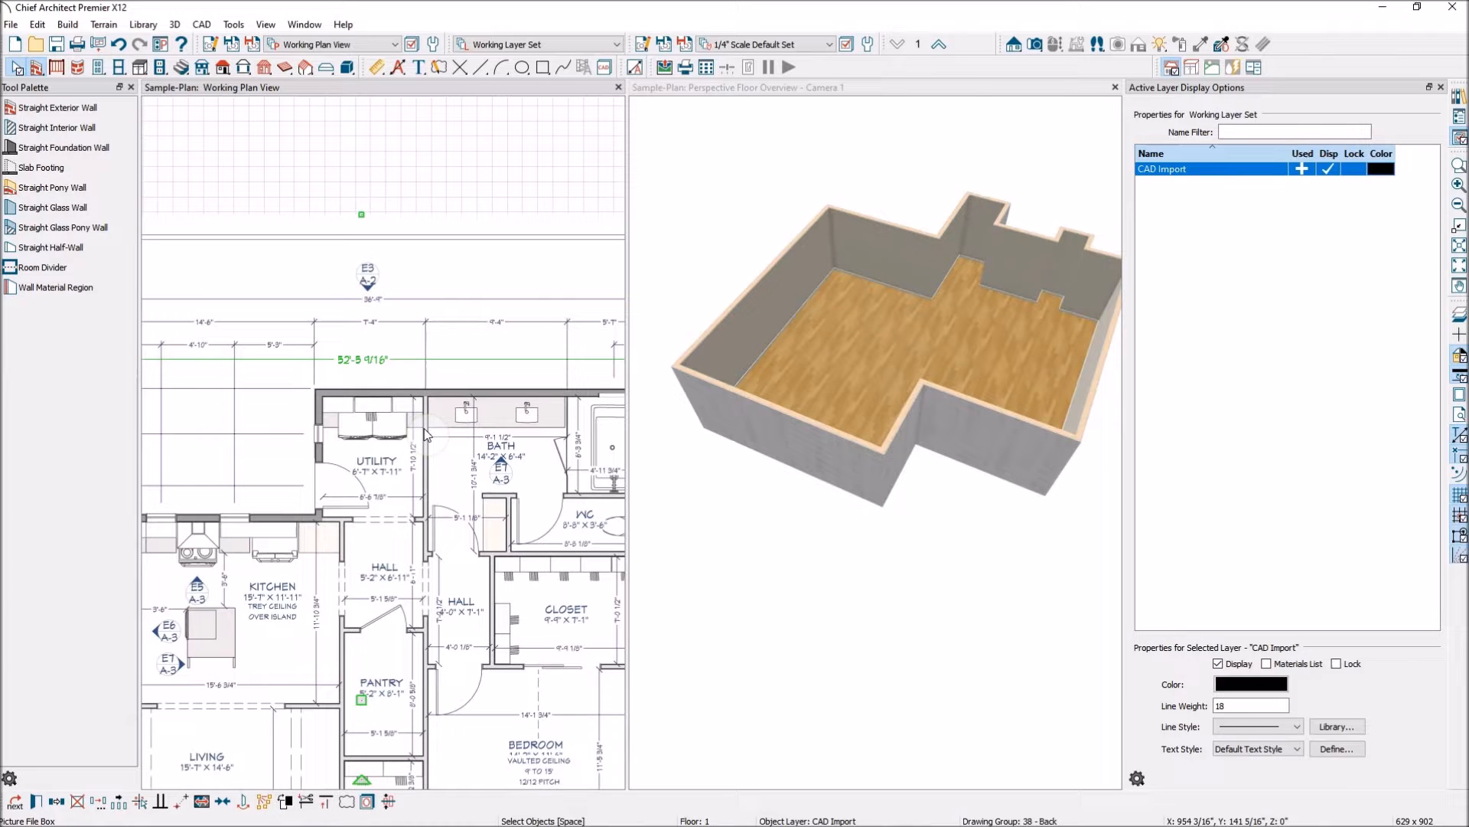
pyautogui.scroll(1, 452, 425)
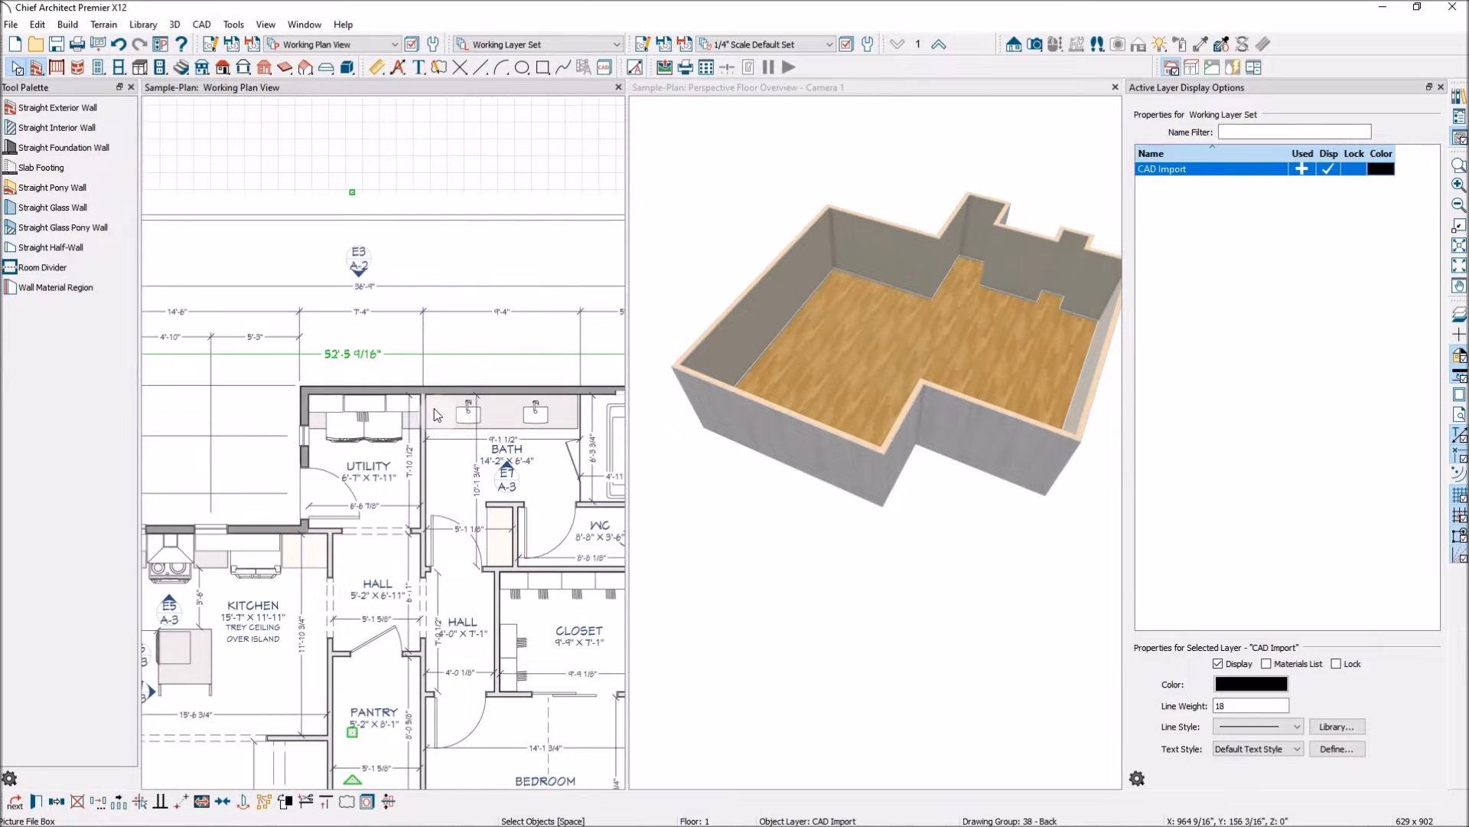
pyautogui.scroll(2, 343, 401)
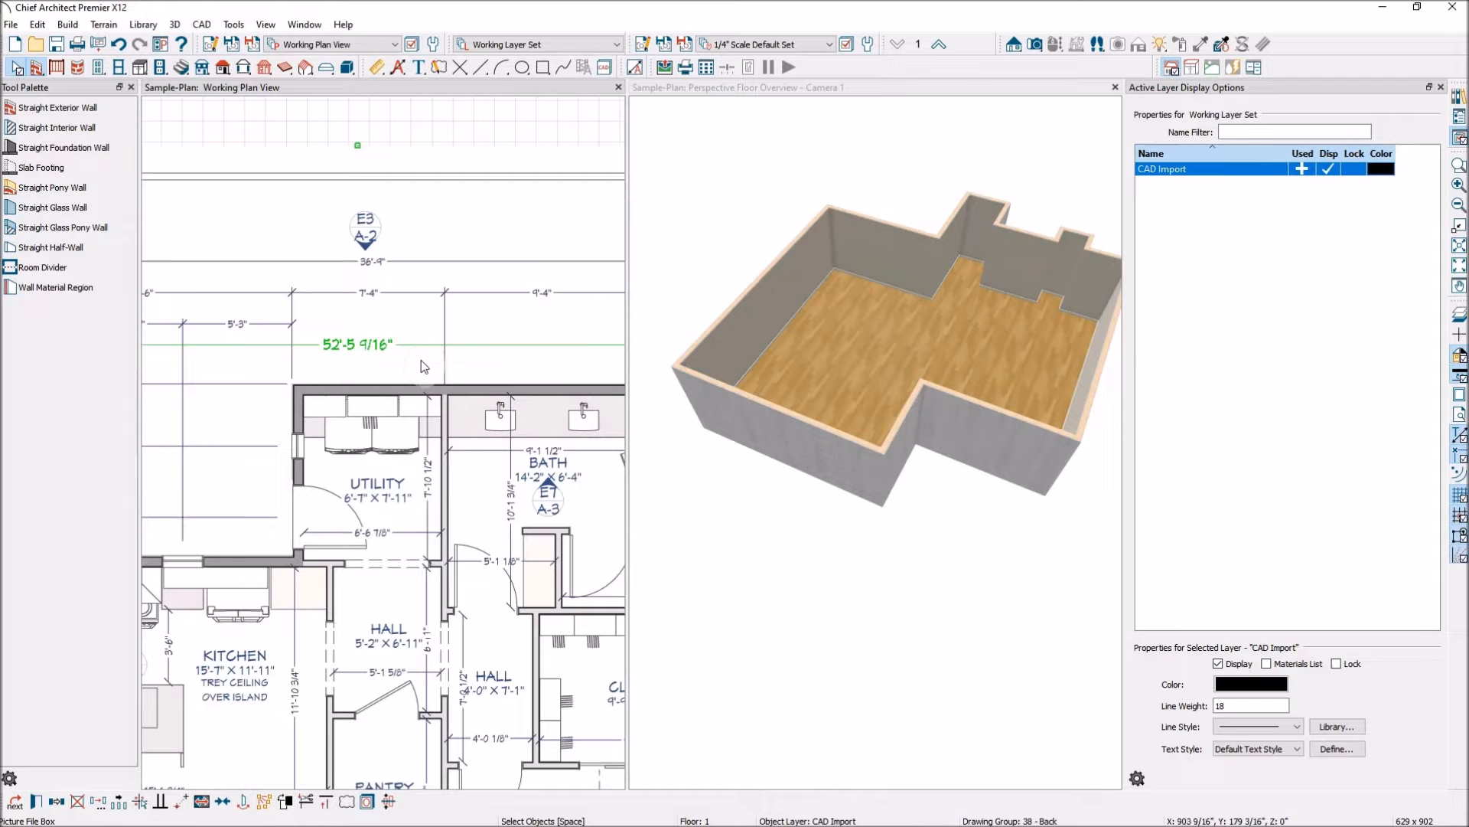
pyautogui.scroll(-2, 274, 380)
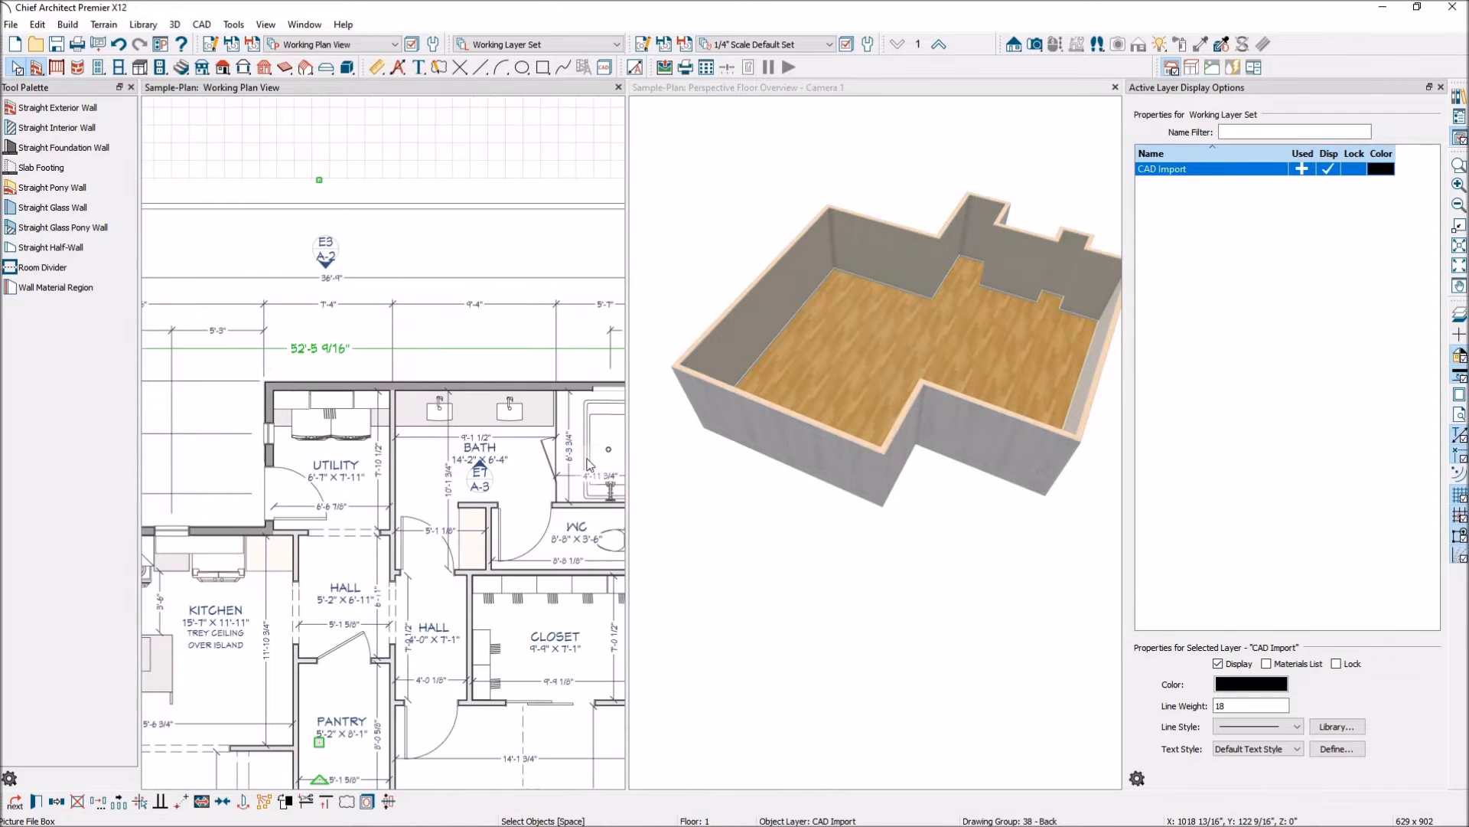
# Step: Inspect which wall layer the bath's 9'-1 1/2" interior dimension meets at the wall shared with the utility room
pyautogui.scroll(4, 389, 451)
pyautogui.scroll(3, 391, 448)
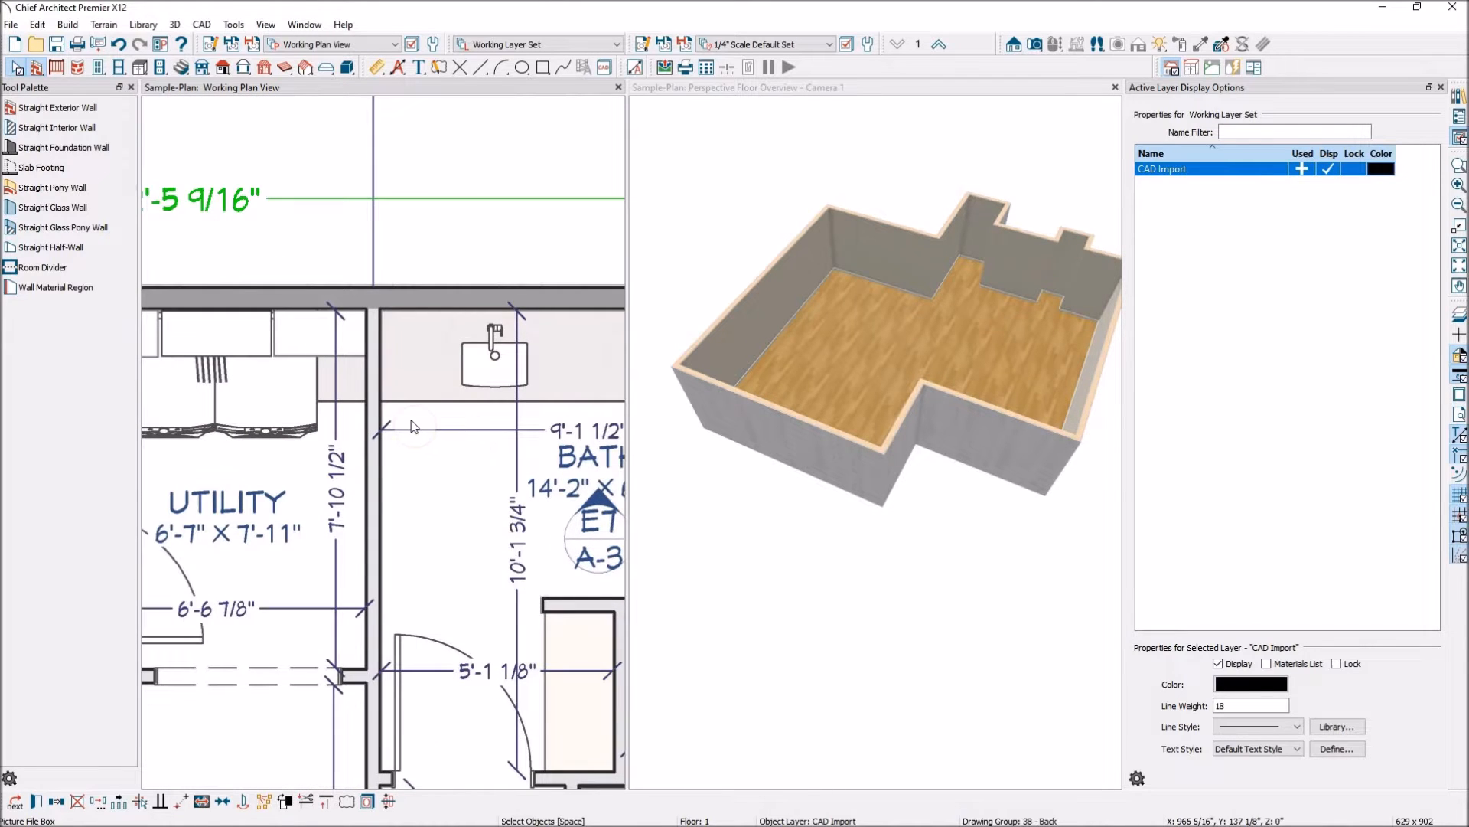
pyautogui.scroll(5, 412, 433)
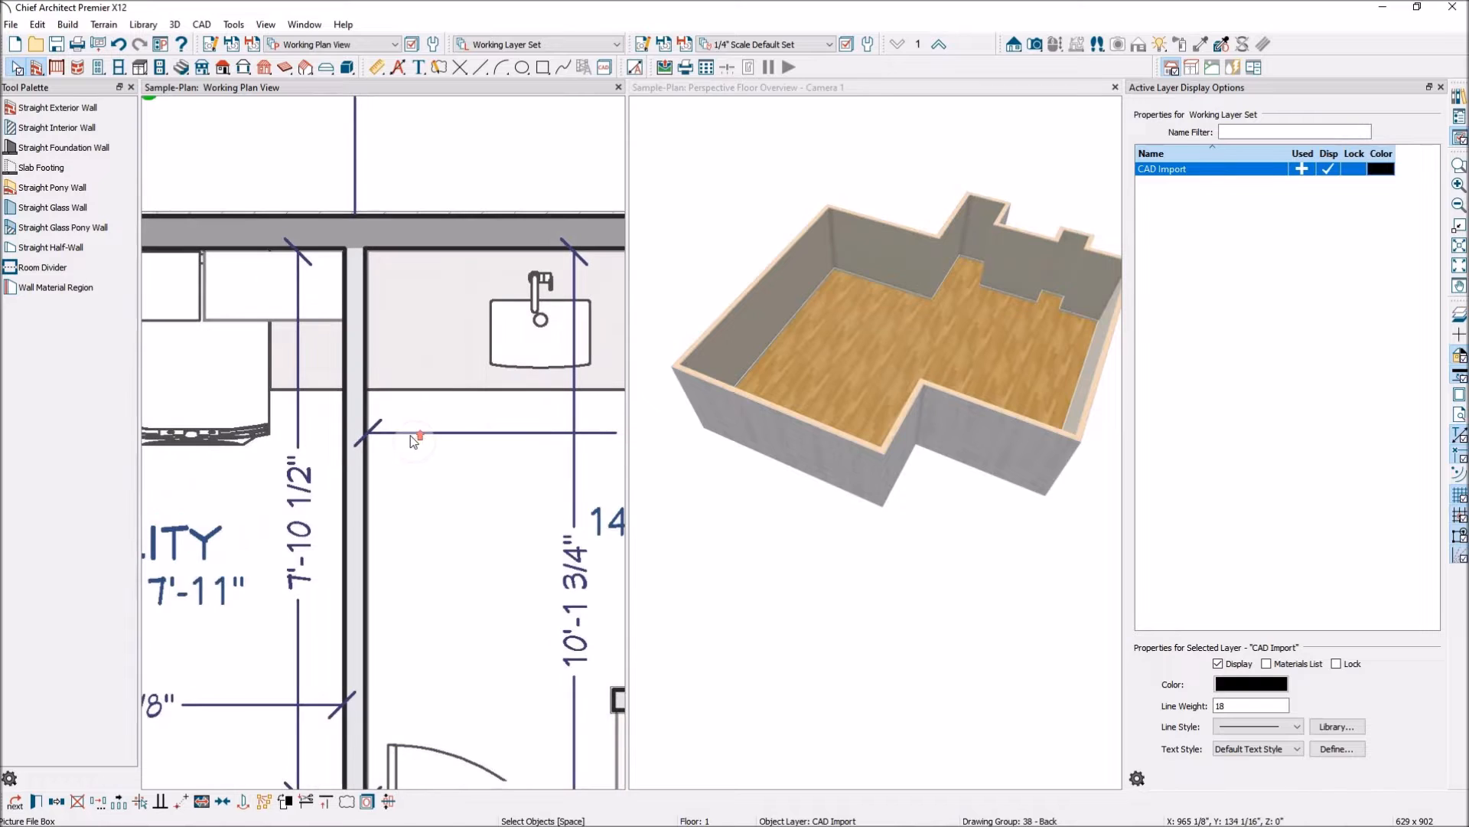
pyautogui.scroll(3, 411, 435)
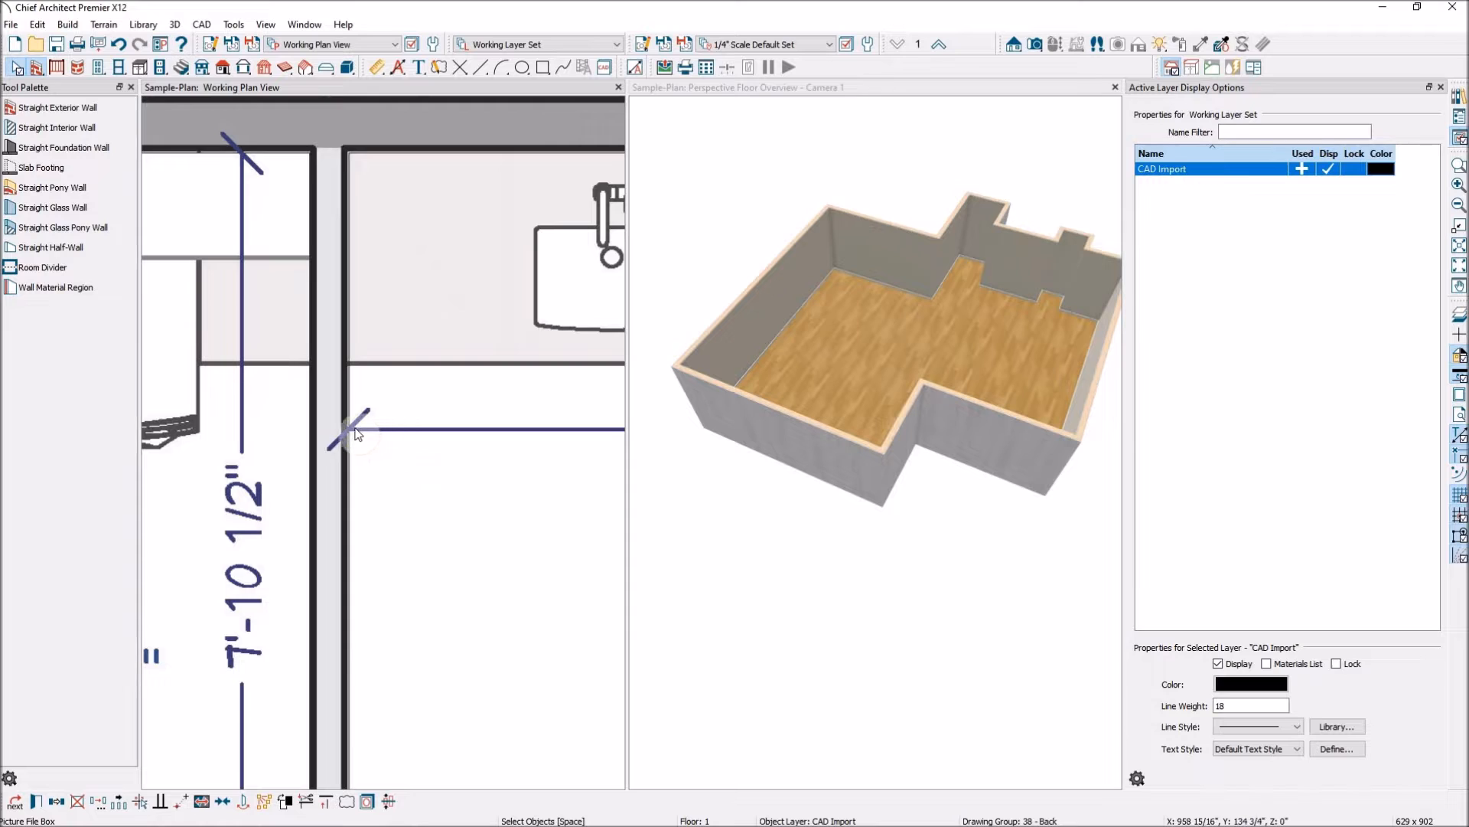
pyautogui.scroll(2, 345, 417)
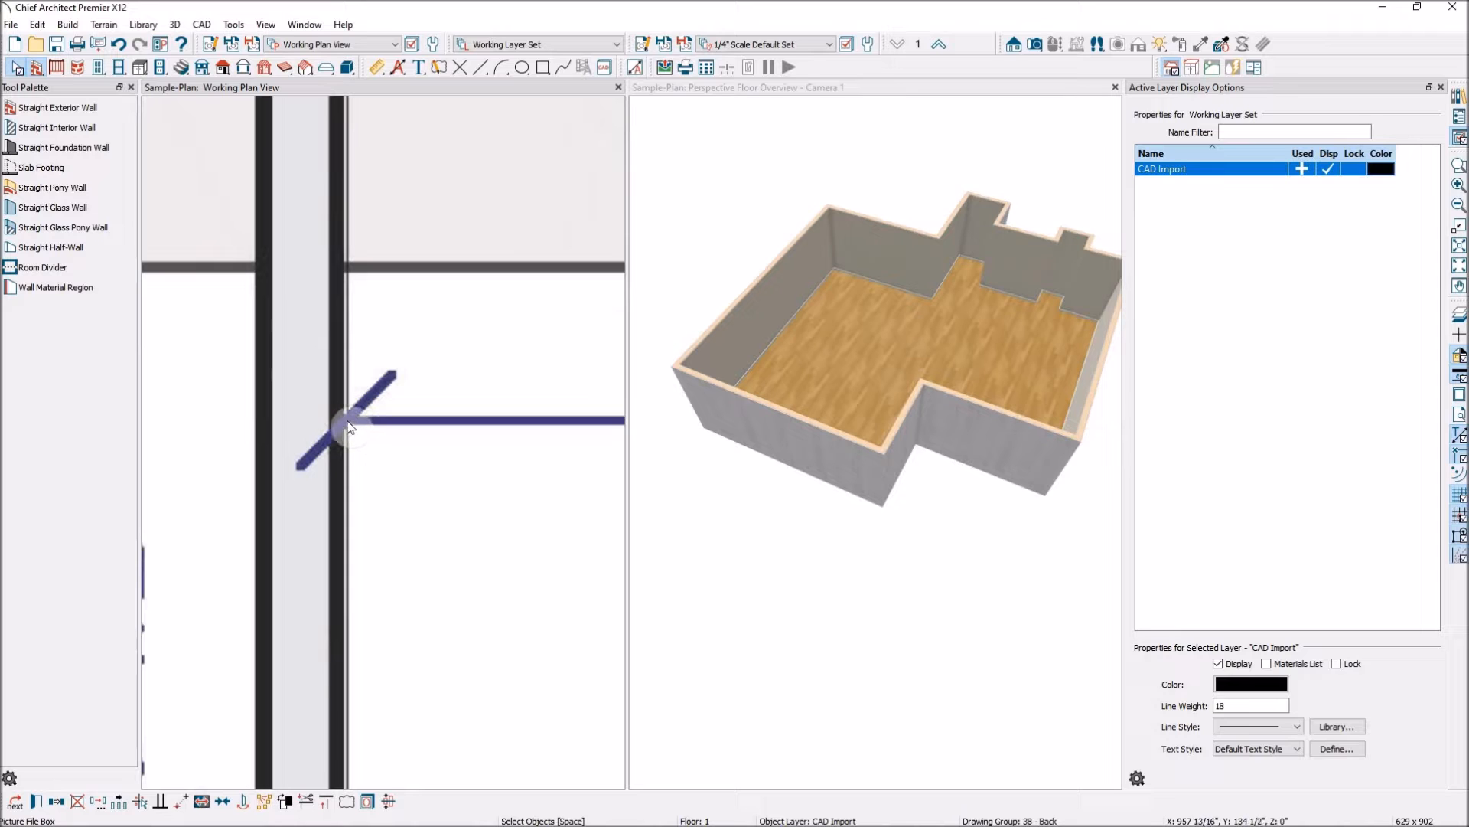
pyautogui.scroll(-6, 292, 443)
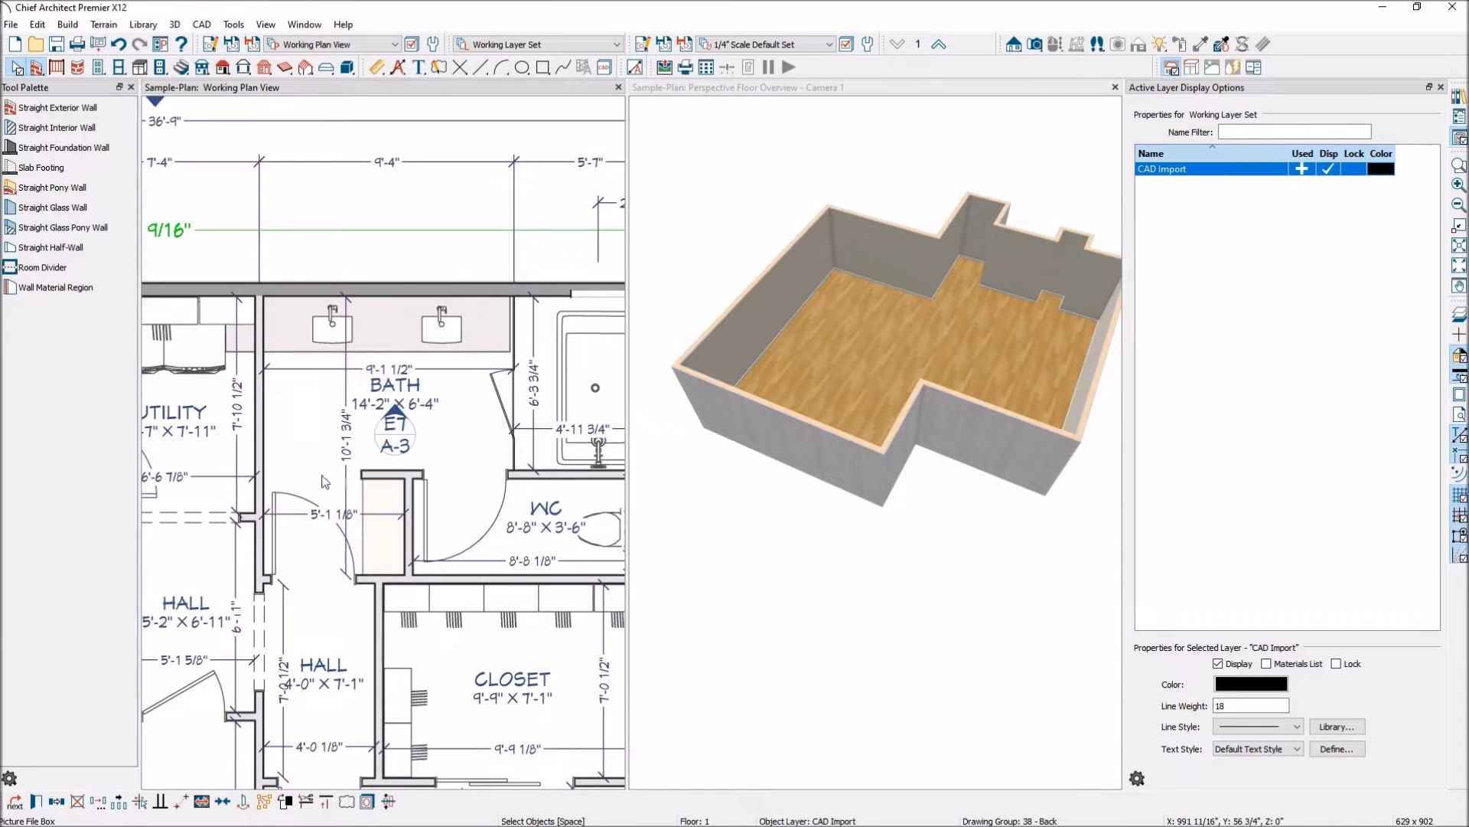
pyautogui.scroll(-5, 466, 456)
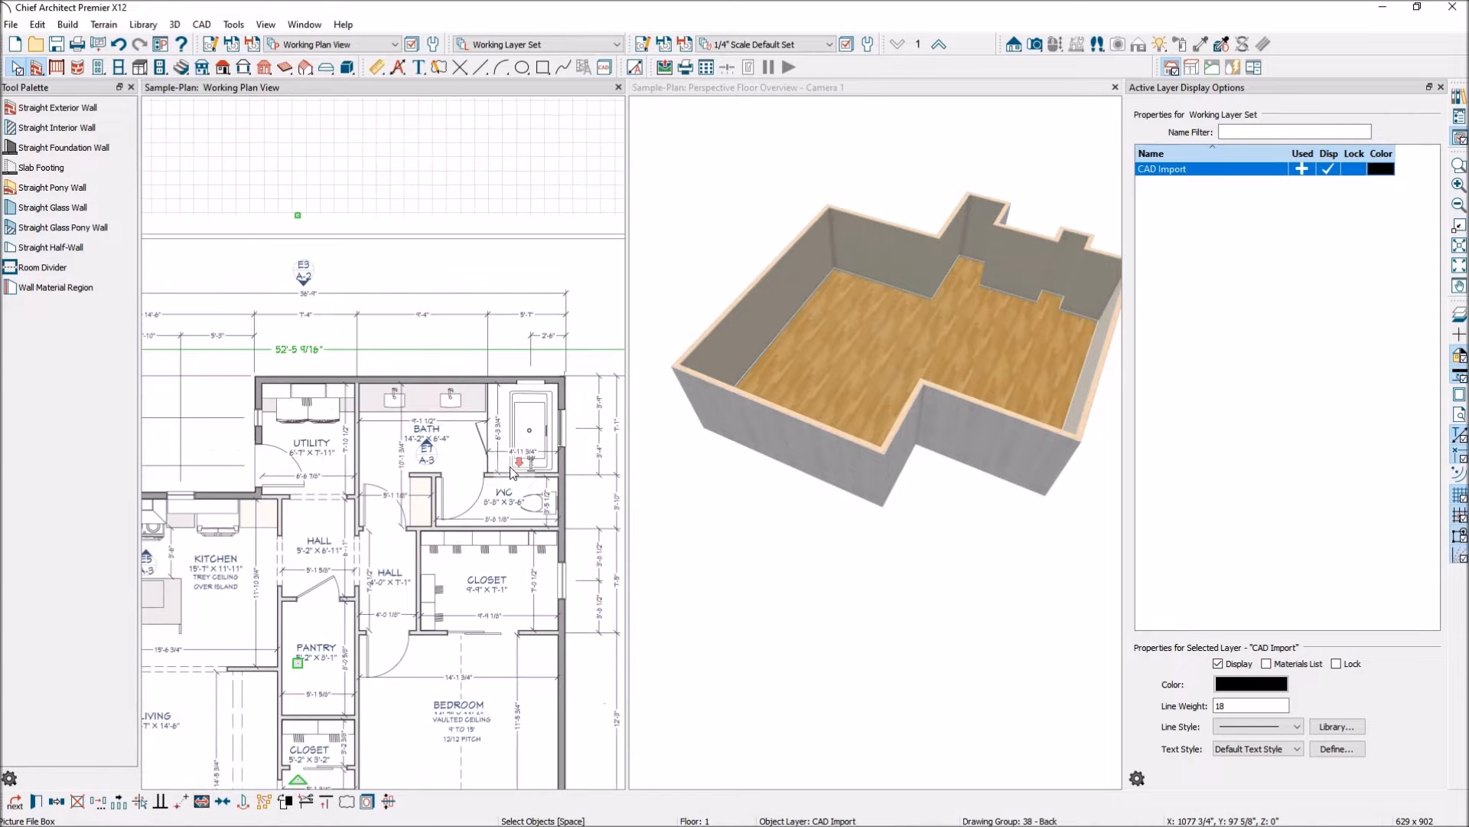
pyautogui.scroll(-2, 444, 509)
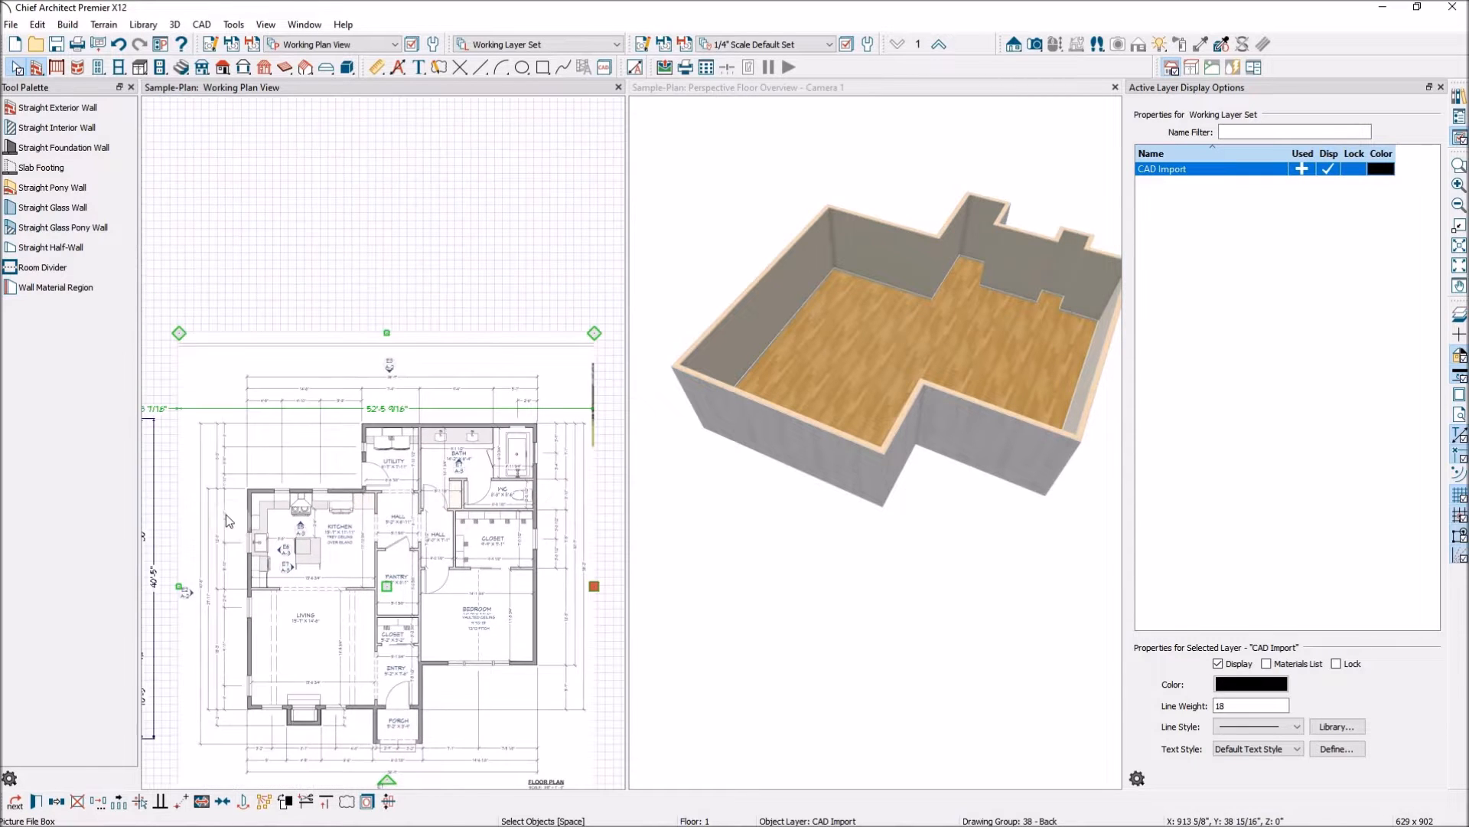
# Step: Open the Auto Exterior Dimensions defaults for editing
pyautogui.scroll(2, 238, 482)
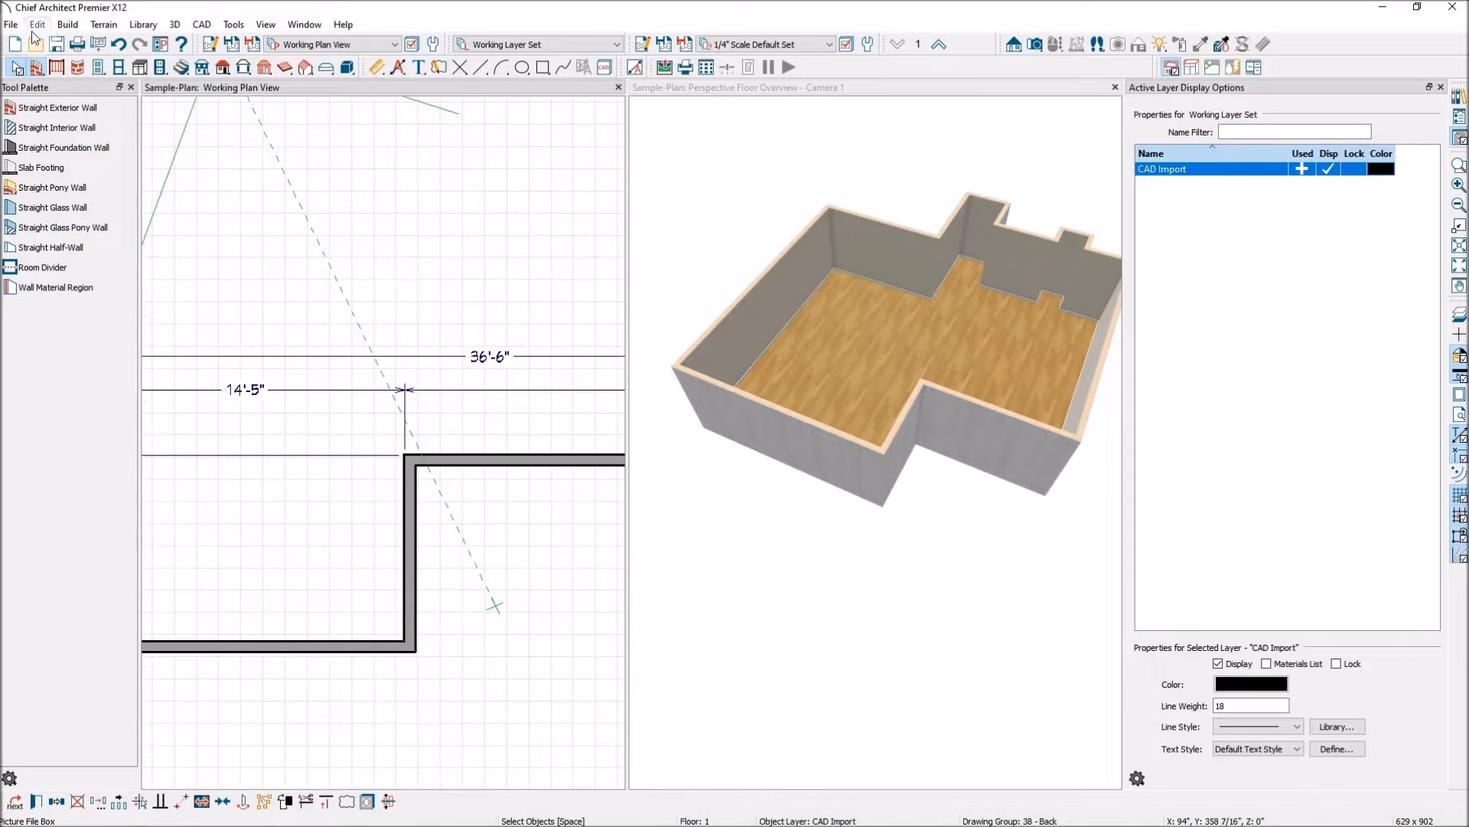
pyautogui.click(35, 28)
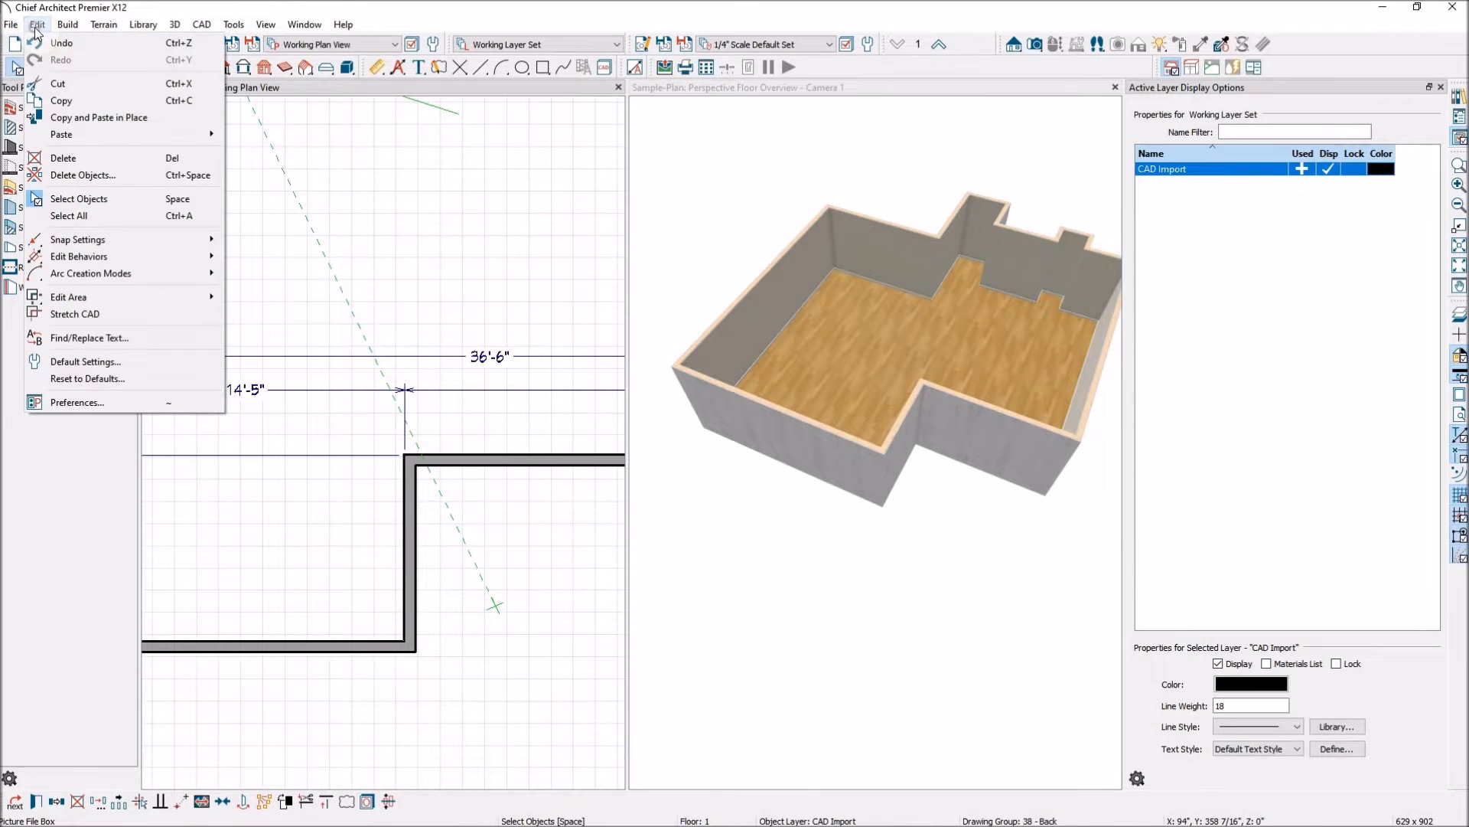
pyautogui.click(79, 364)
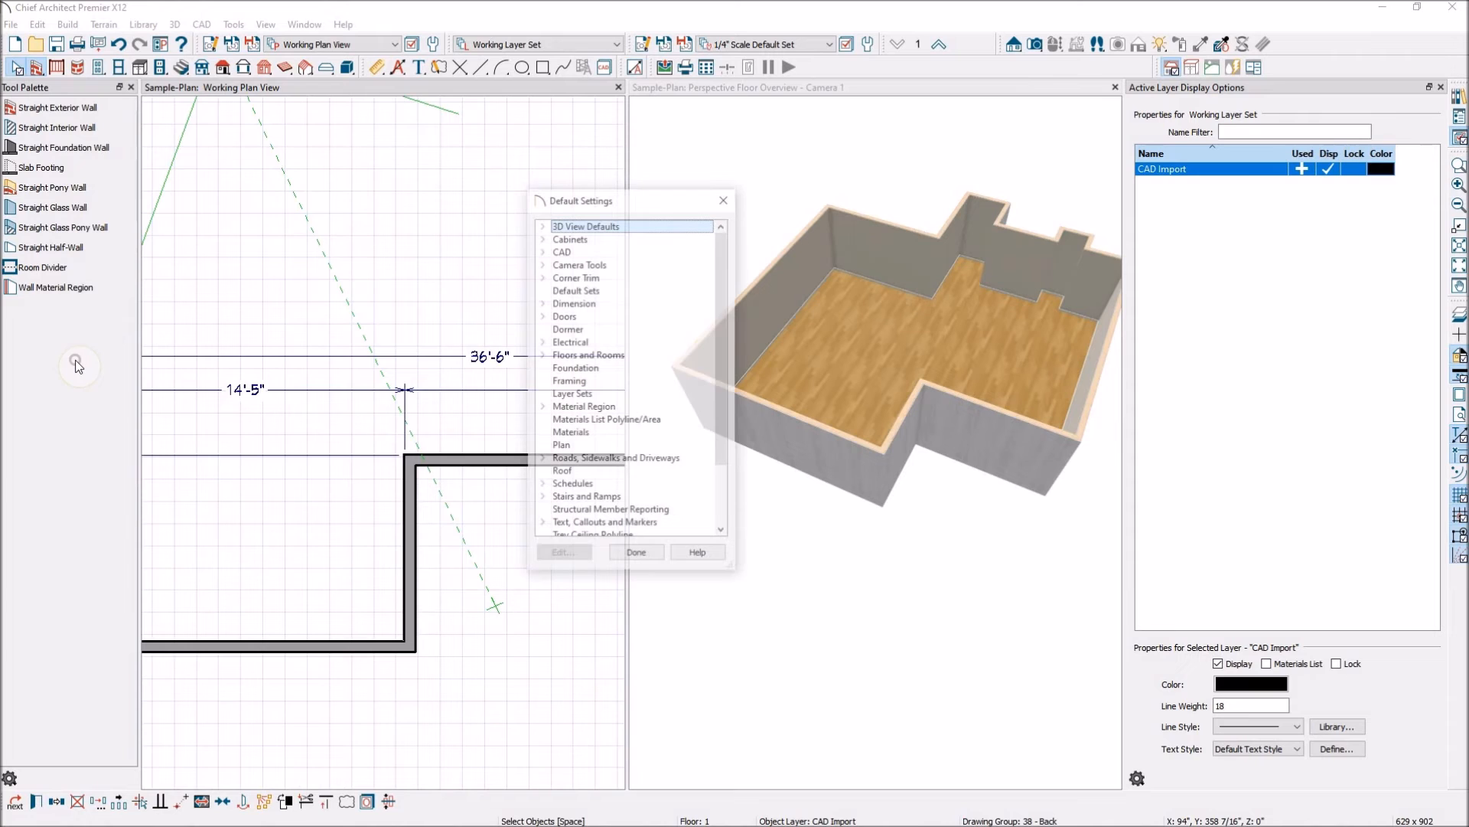
pyautogui.click(542, 303)
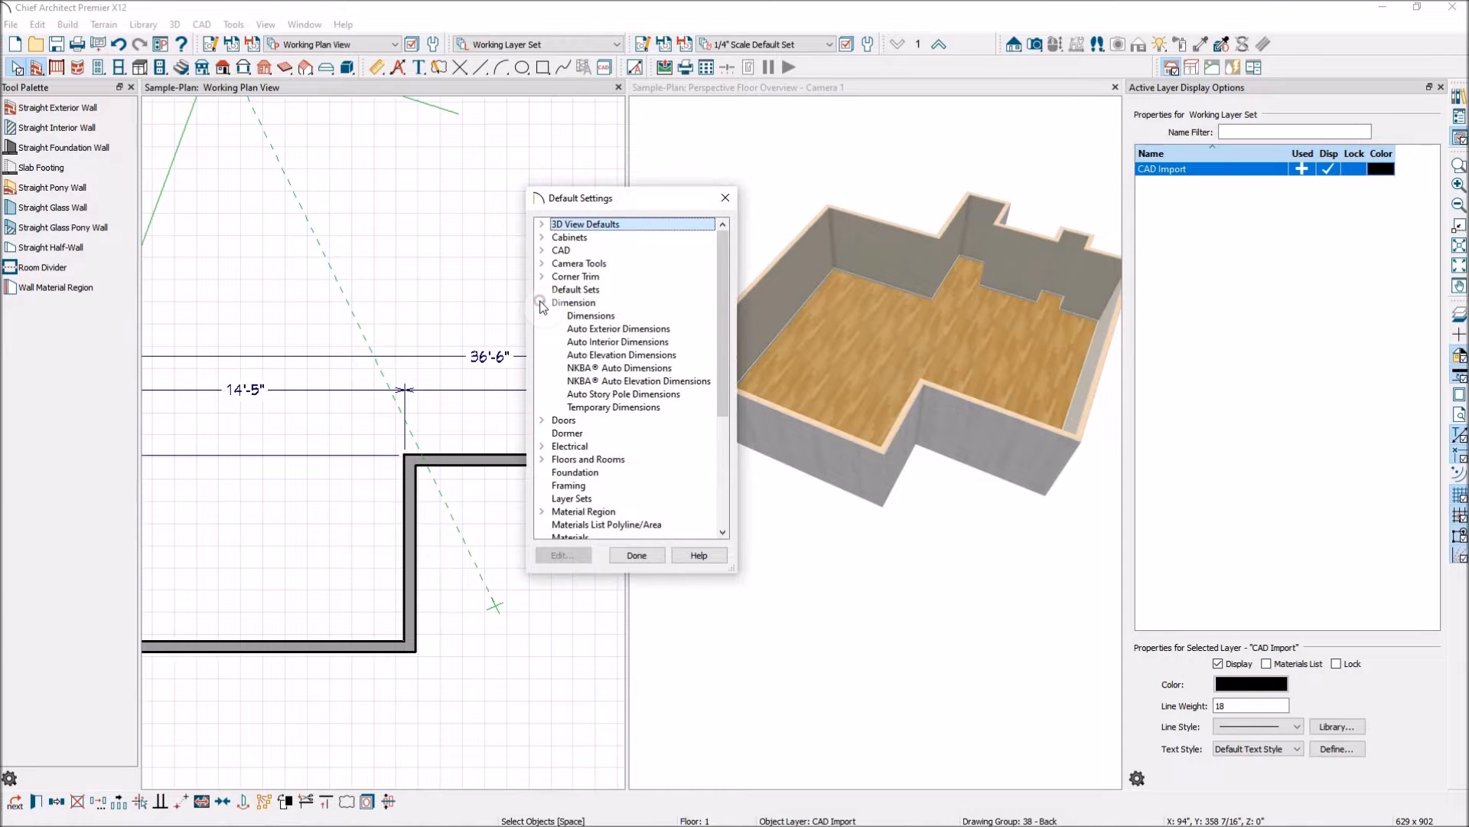
pyautogui.click(626, 330)
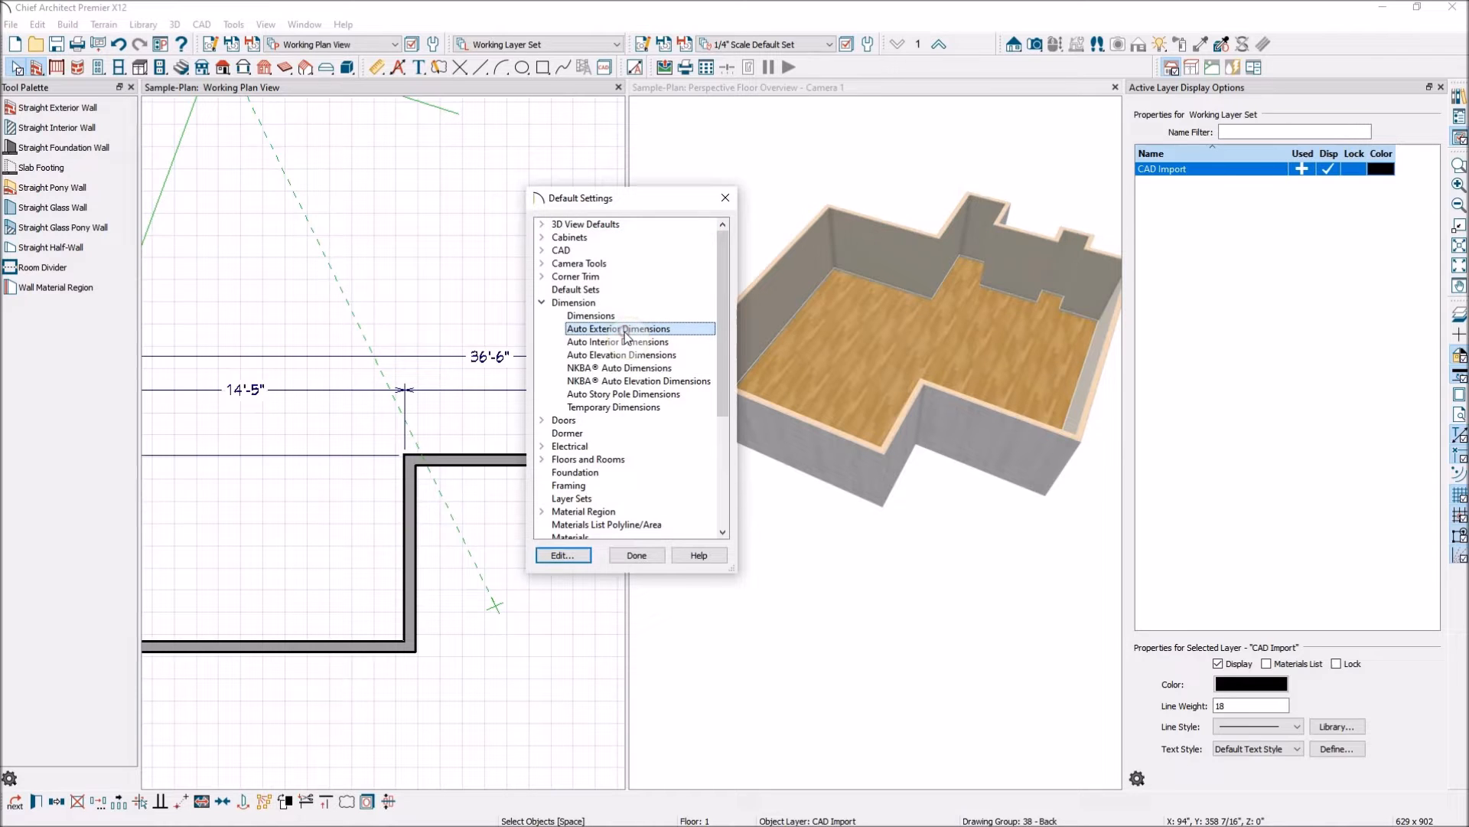
pyautogui.click(564, 556)
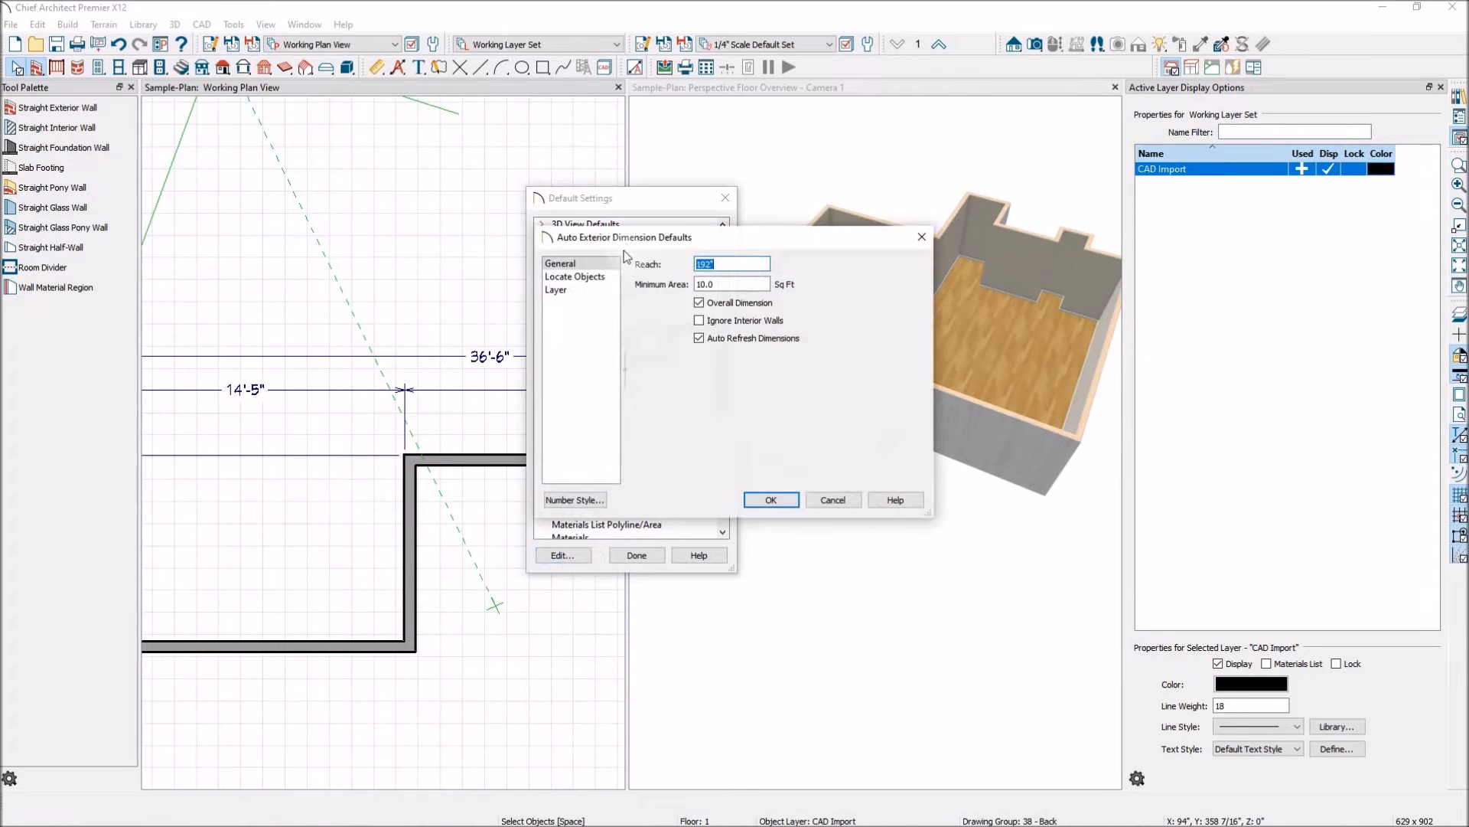
# Step: Set the automatic exterior dimensions to locate wall surfaces and interior wall centers, with openings turned off, and apply the defaults
pyautogui.click(572, 278)
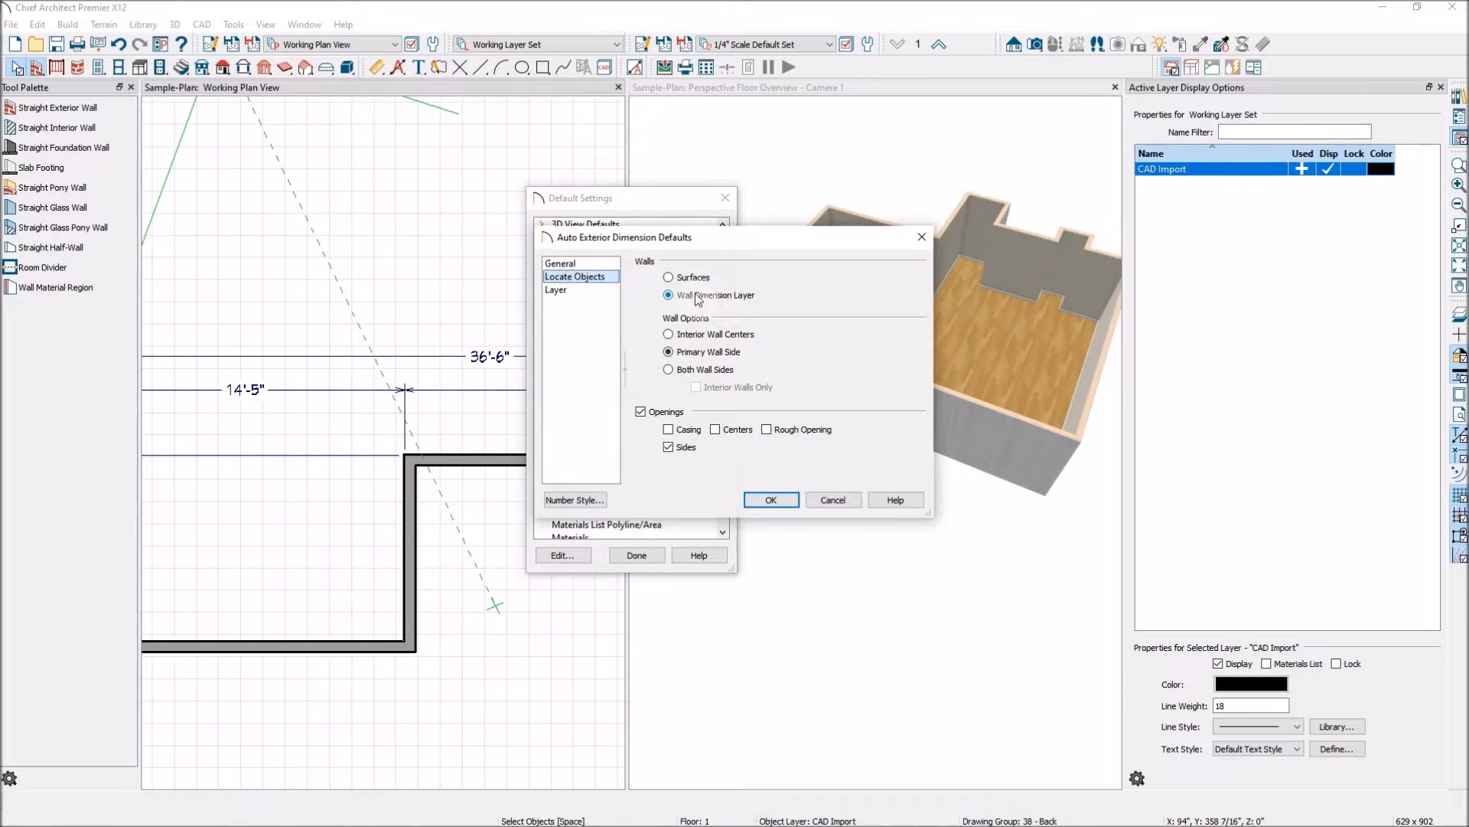
pyautogui.click(672, 280)
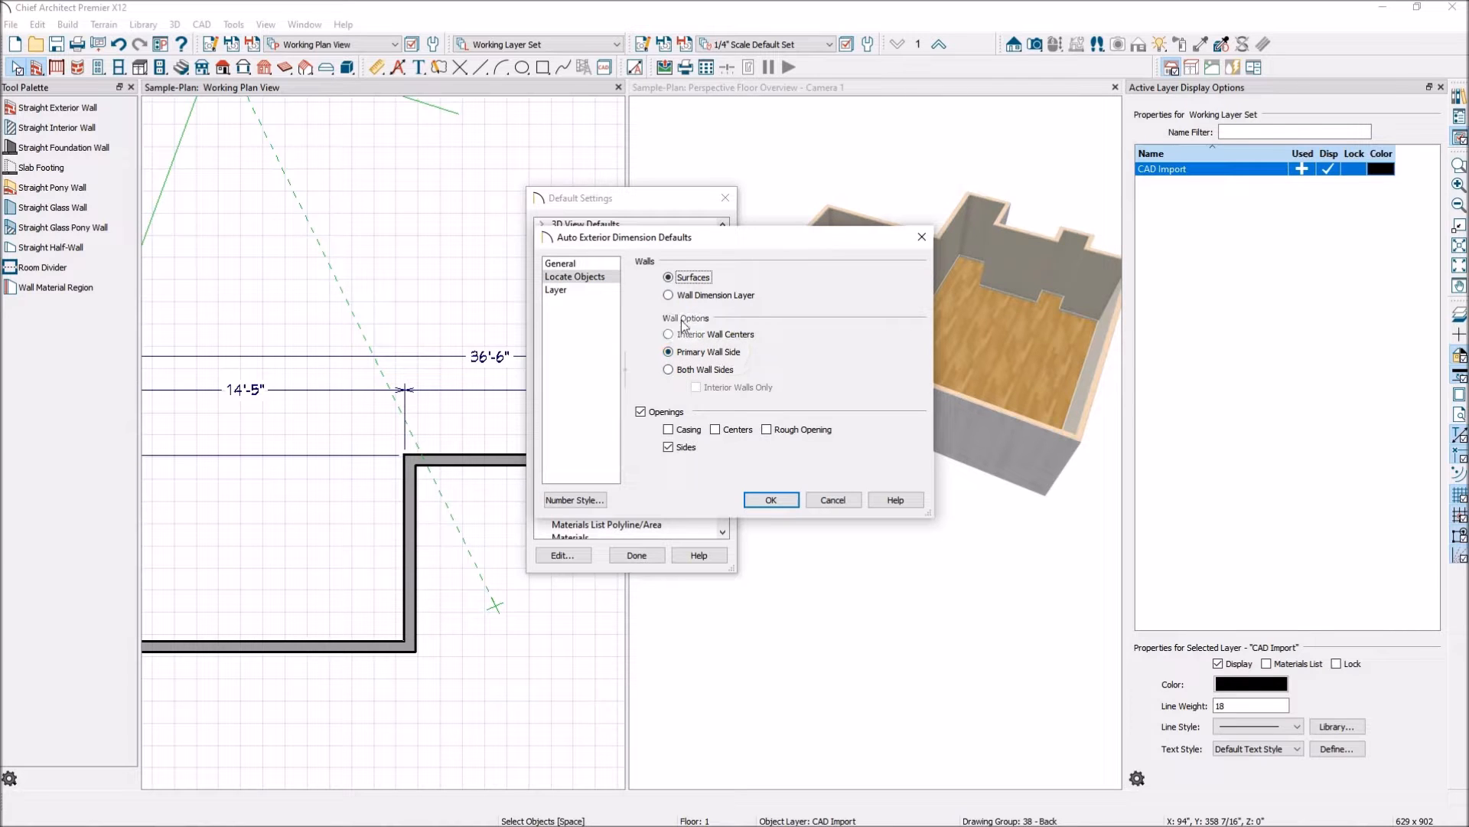
pyautogui.click(669, 335)
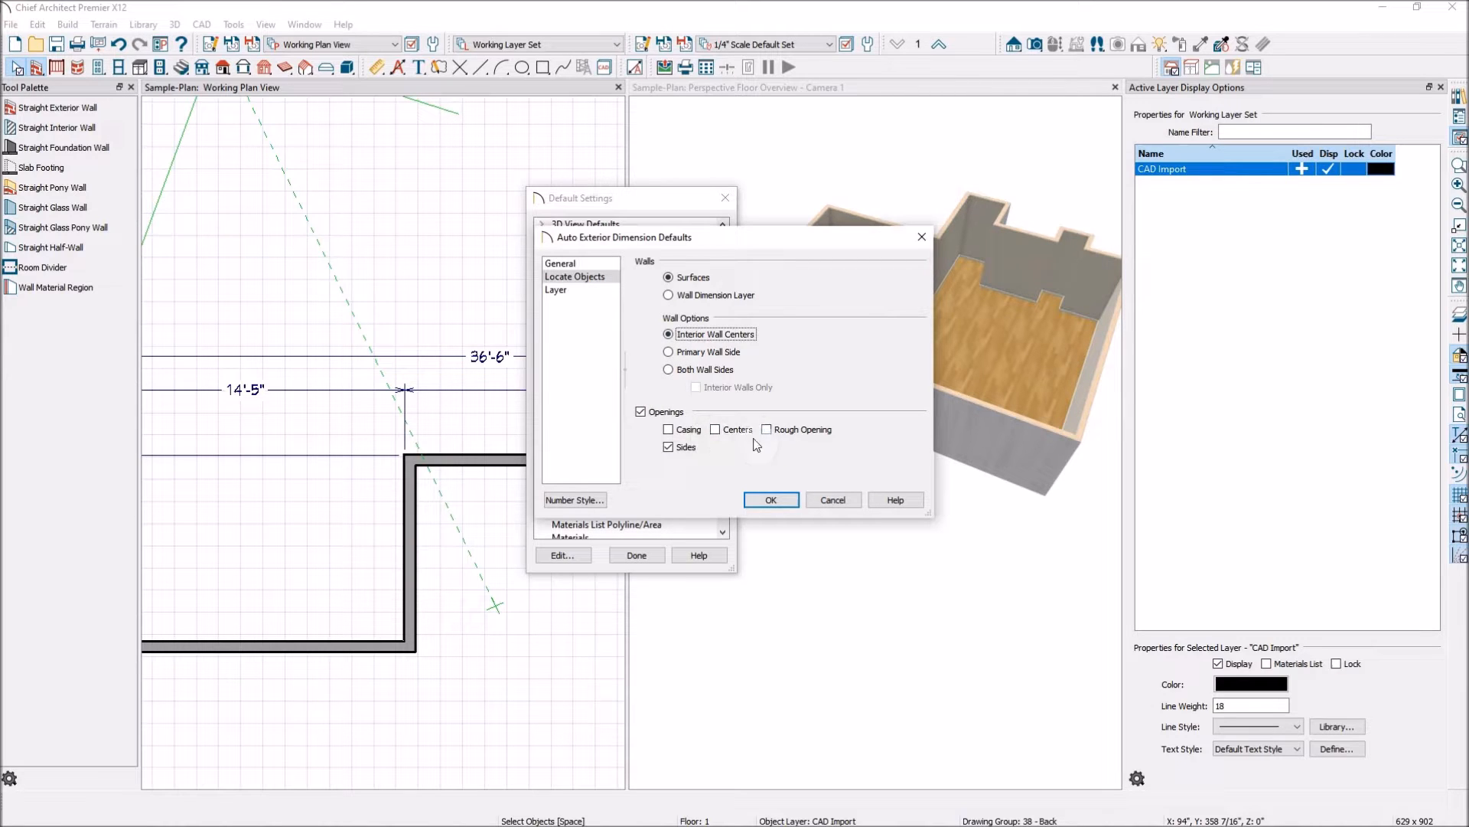
pyautogui.click(640, 413)
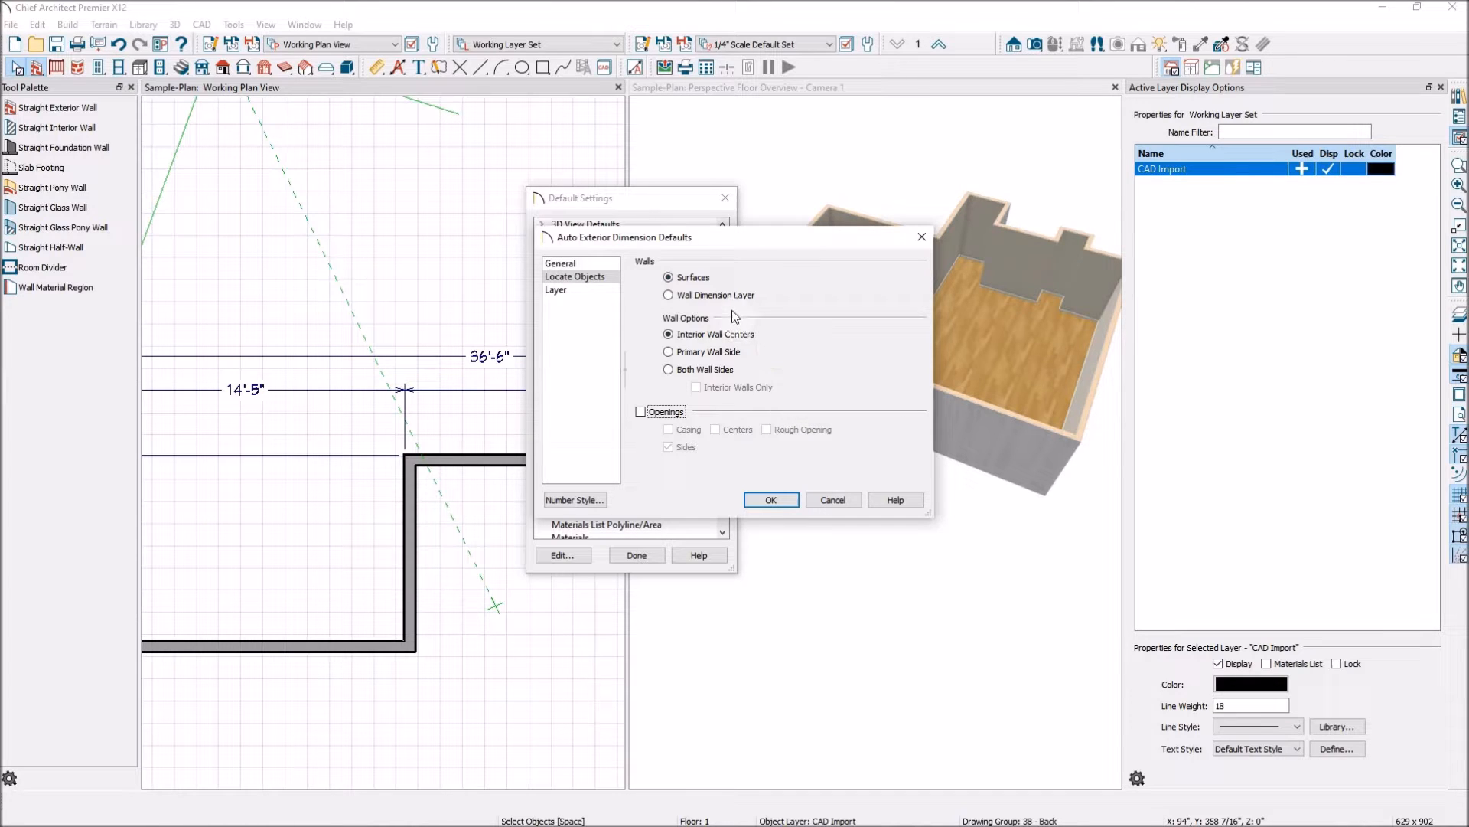
pyautogui.click(789, 500)
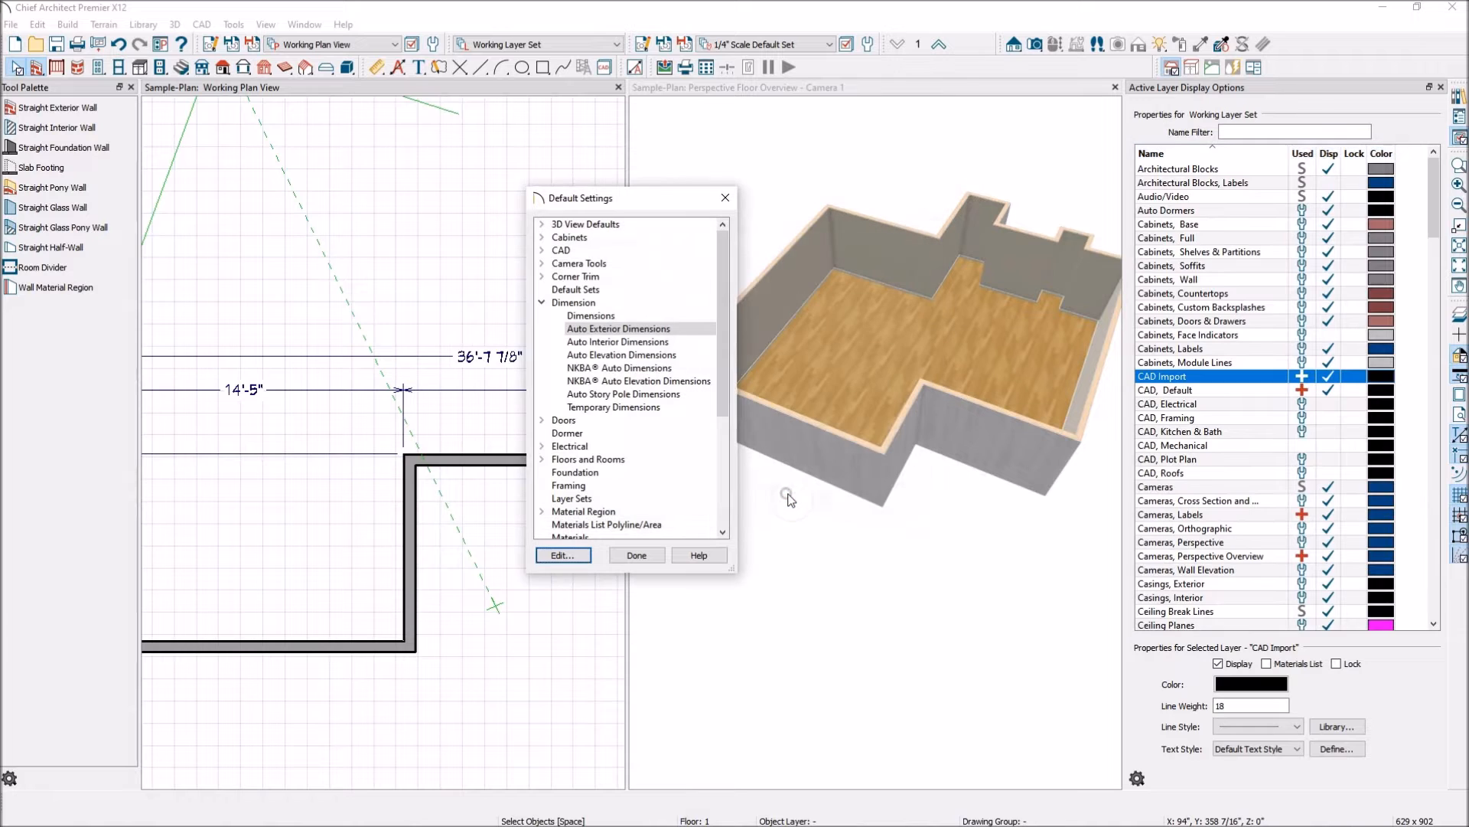
pyautogui.click(641, 555)
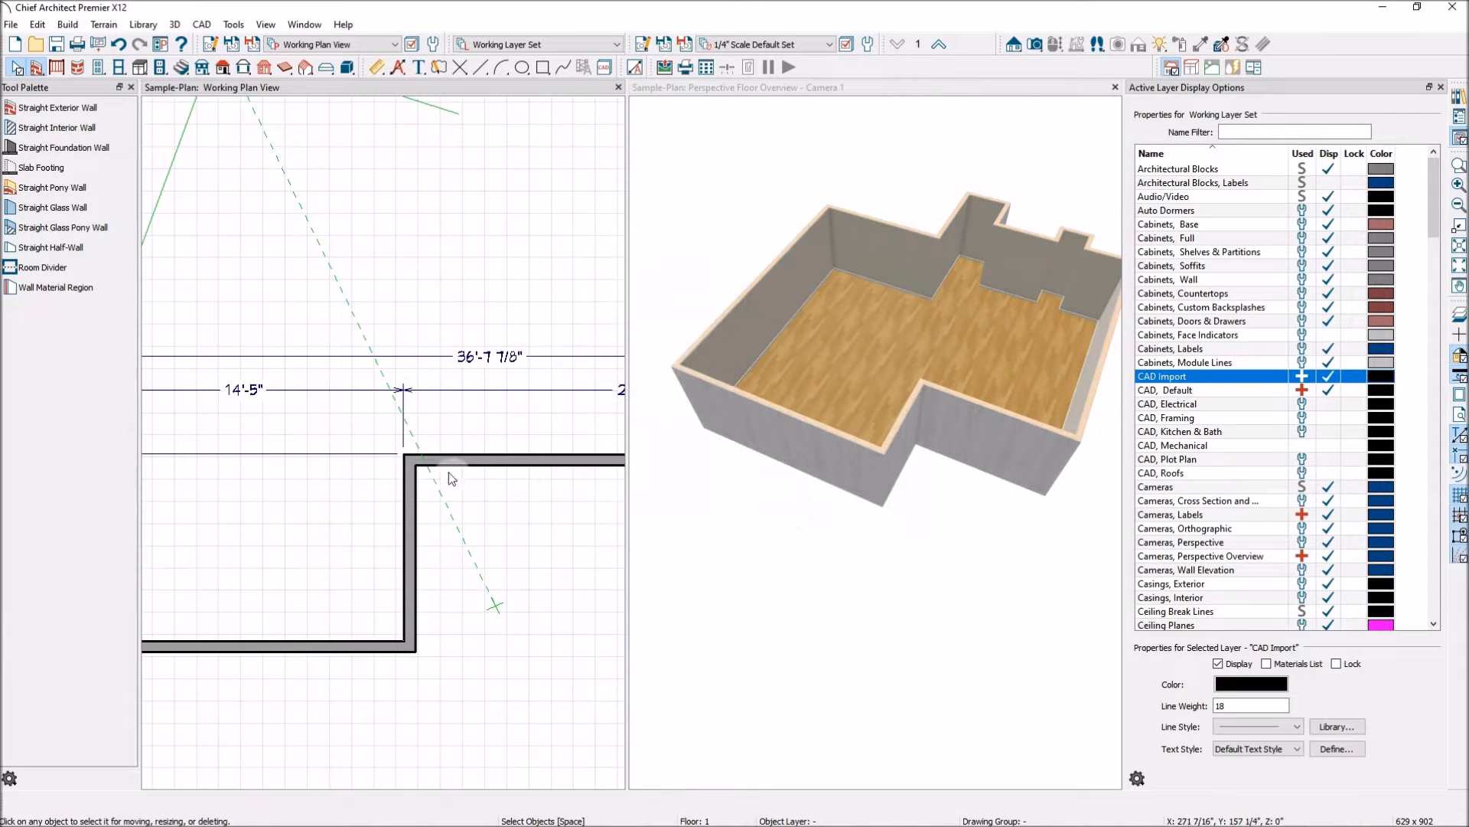
# Step: Check which wall layer the automatic dimension's extension line meets at the inset corner of the drawn exterior walls
pyautogui.scroll(5, 452, 477)
pyautogui.scroll(3, 405, 463)
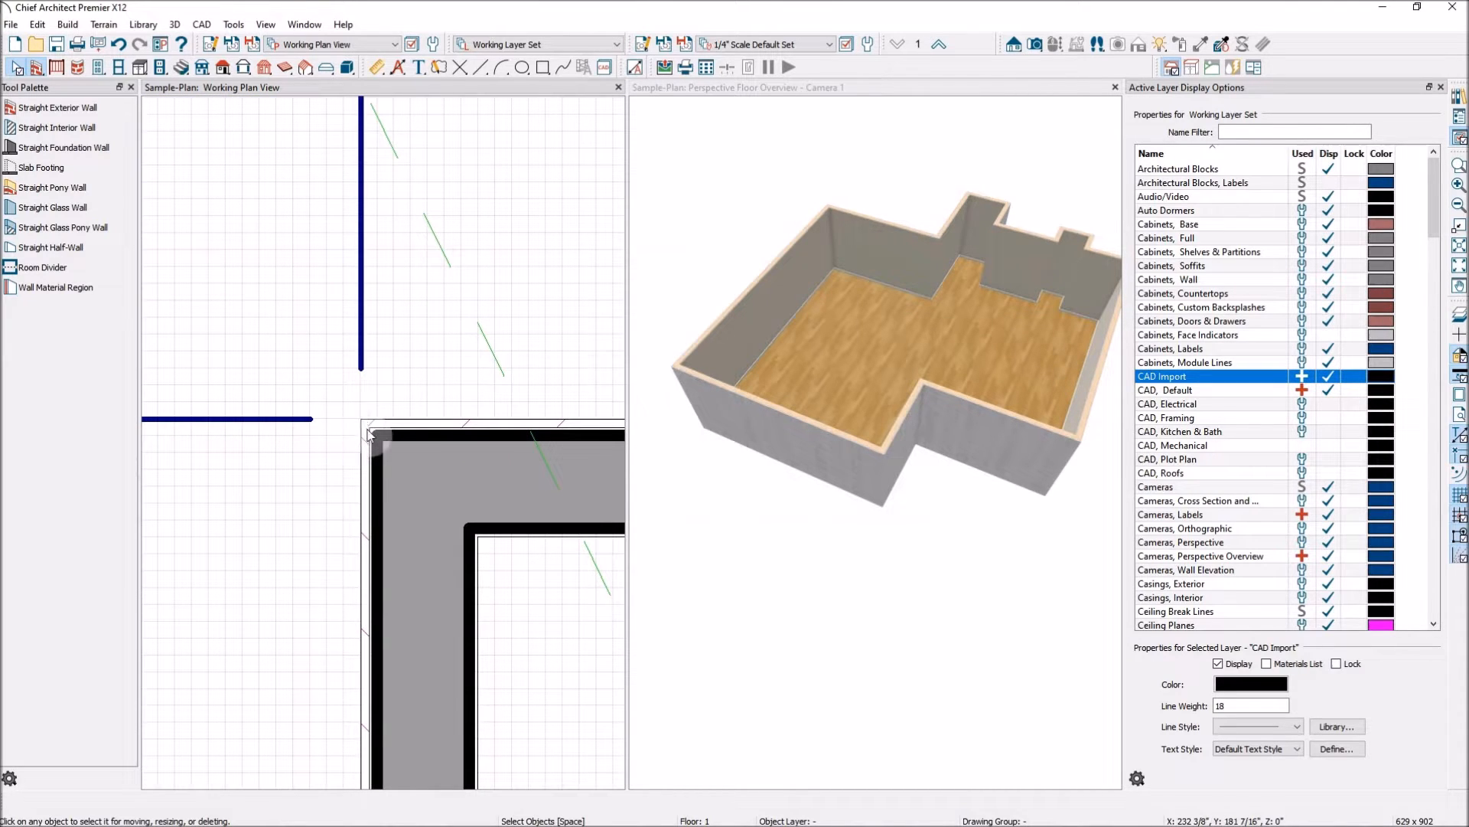
pyautogui.click(363, 328)
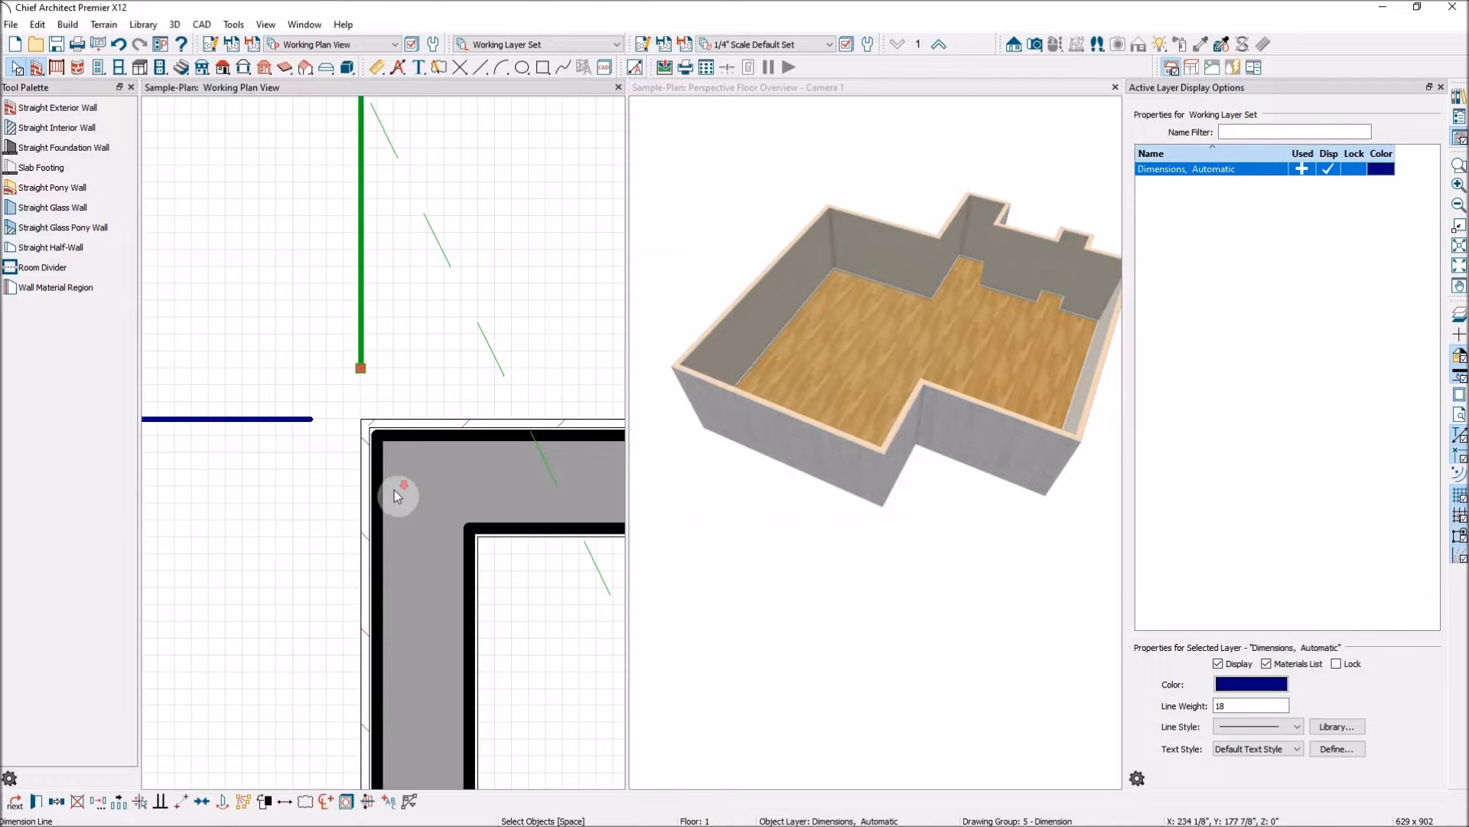
pyautogui.scroll(-3, 395, 491)
pyautogui.click(509, 170)
pyautogui.scroll(-3, 208, 281)
# Step: Select the inner dimension string above the upper walls and compare its corner locate point with the siding surface
pyautogui.click(523, 264)
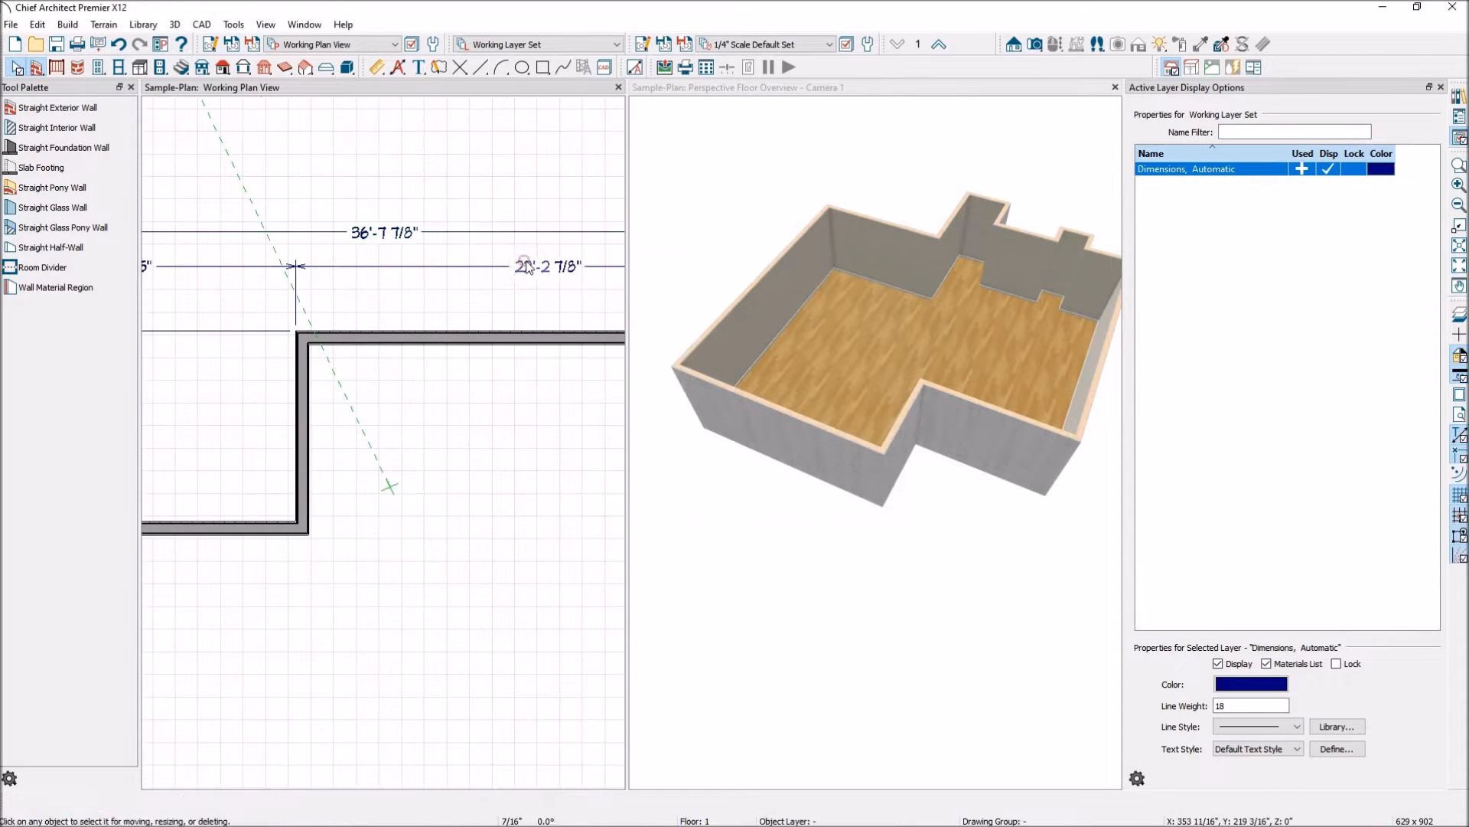
pyautogui.scroll(4, 291, 338)
pyautogui.scroll(4, 313, 345)
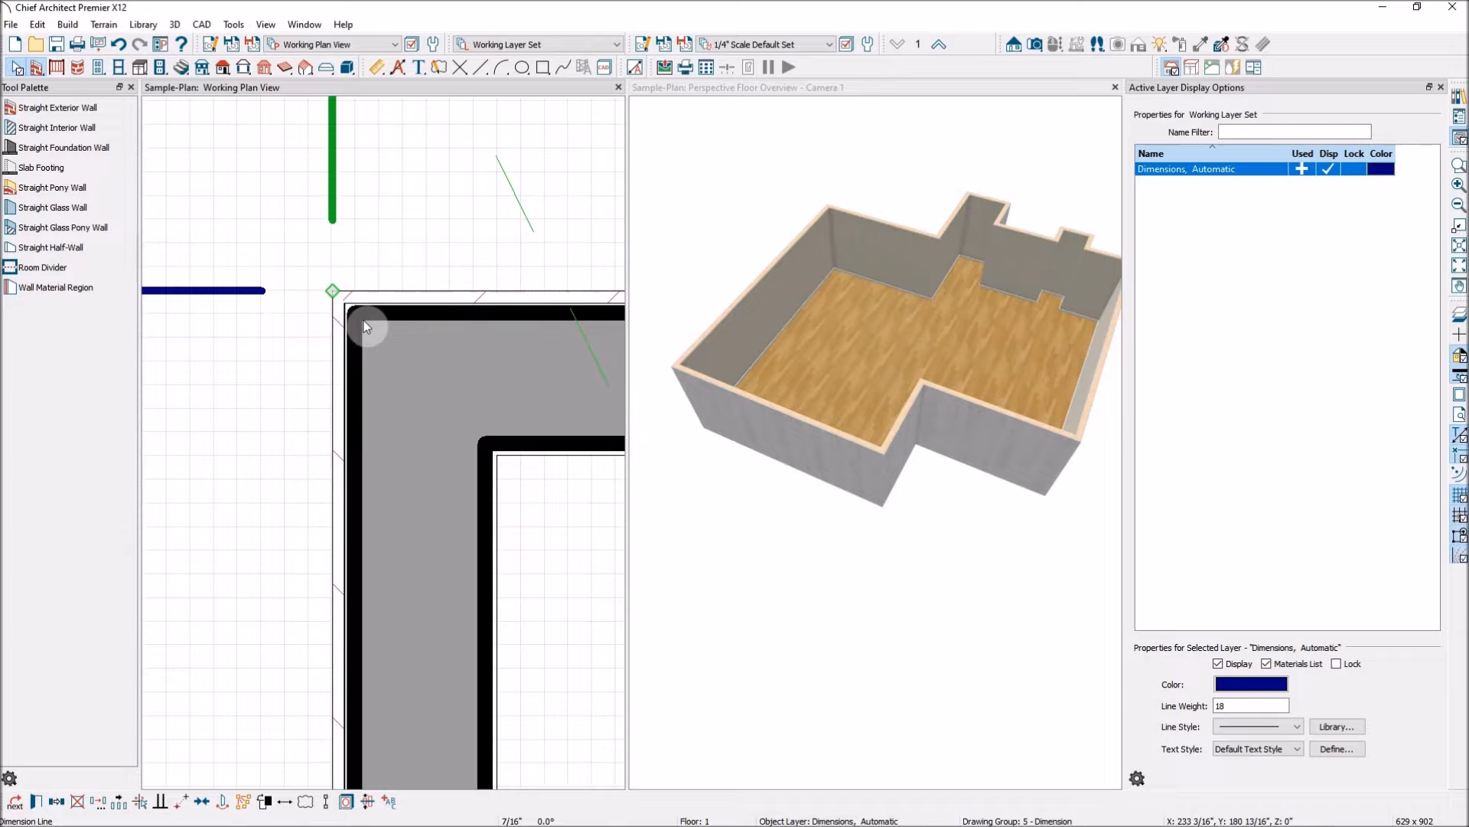
pyautogui.scroll(-2, 346, 322)
pyautogui.scroll(-5, 346, 322)
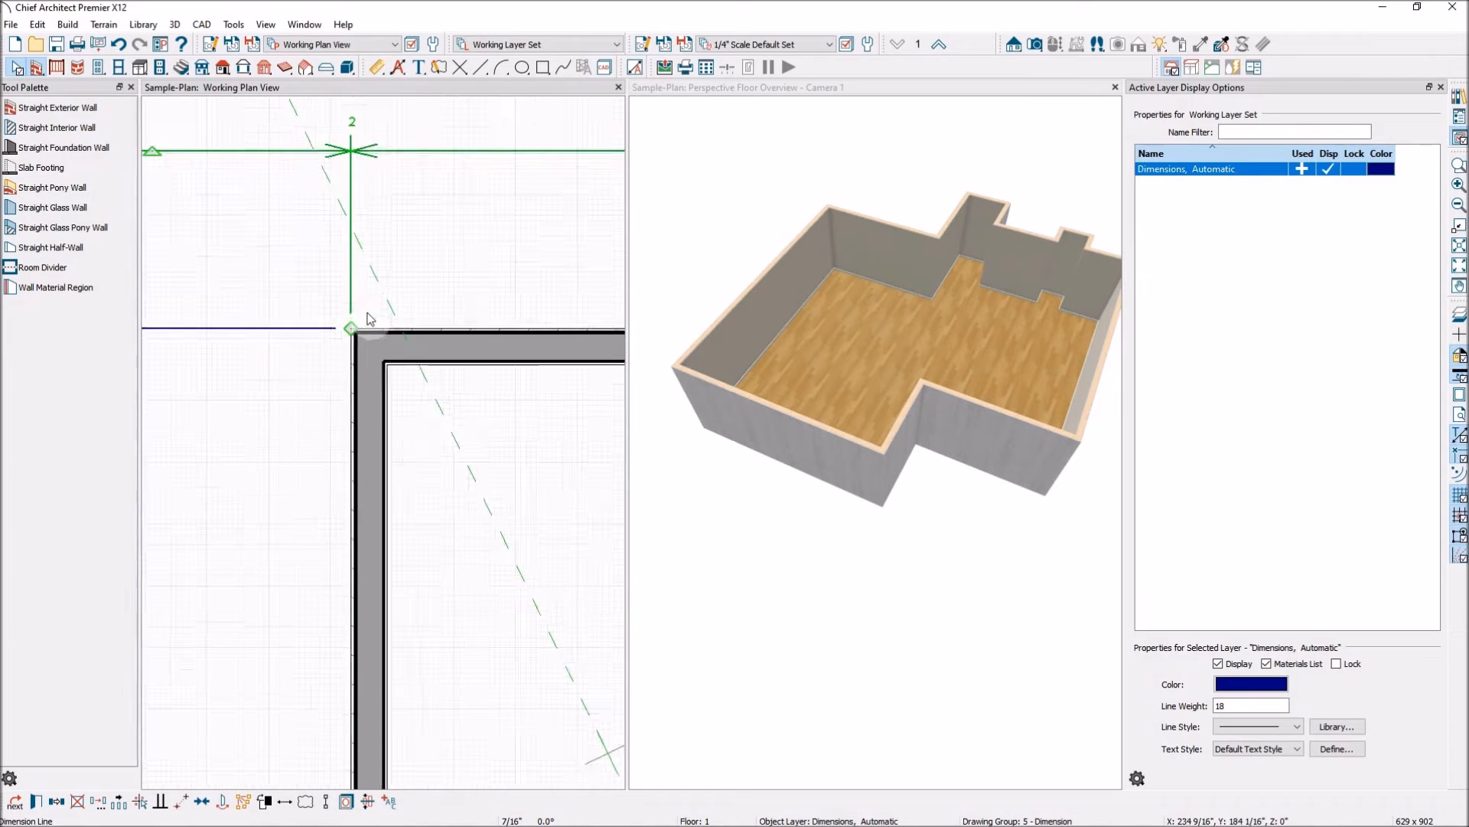
pyautogui.scroll(-5, 415, 352)
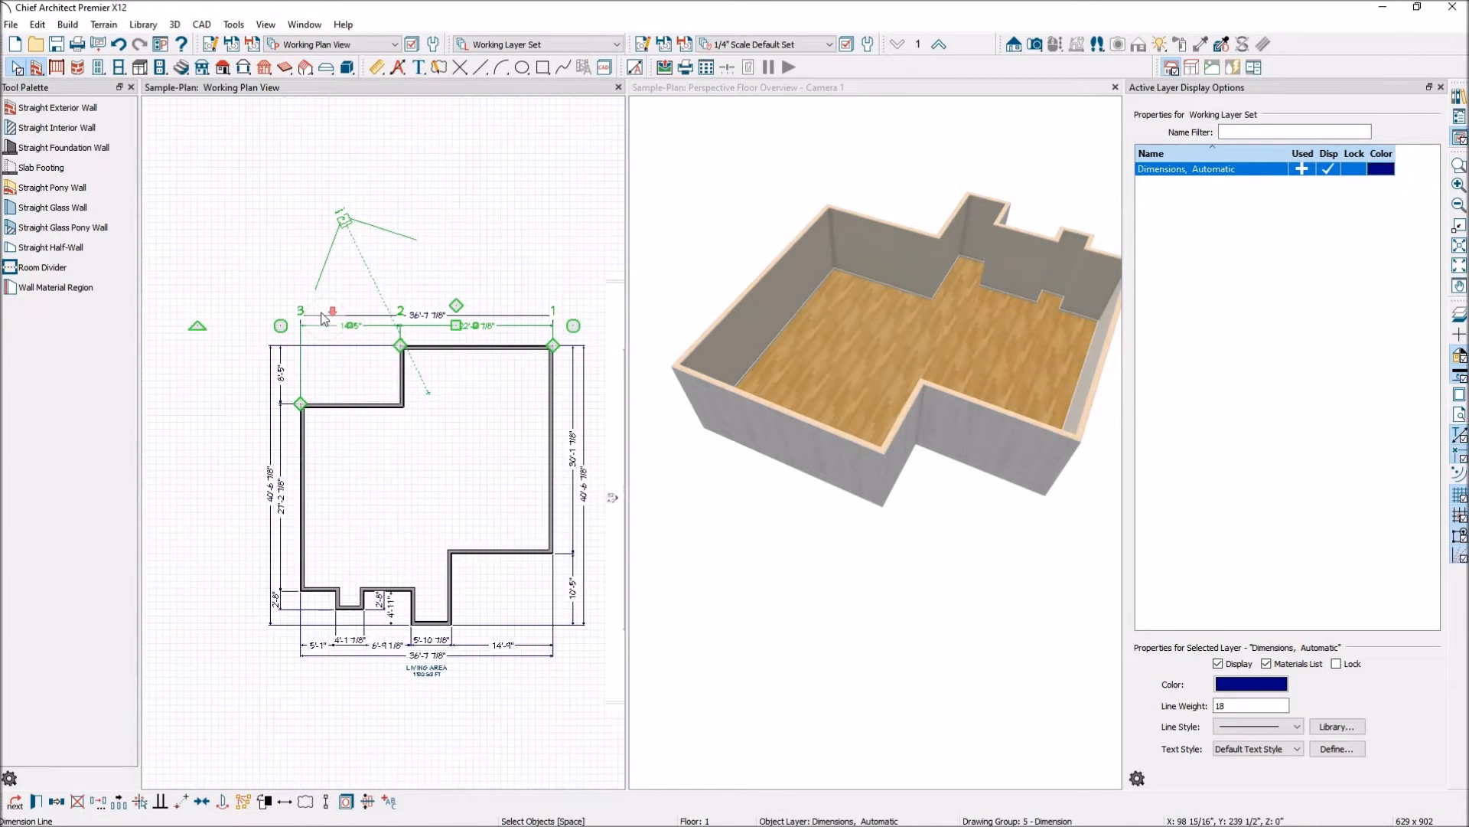
pyautogui.click(440, 699)
pyautogui.scroll(-2, 358, 467)
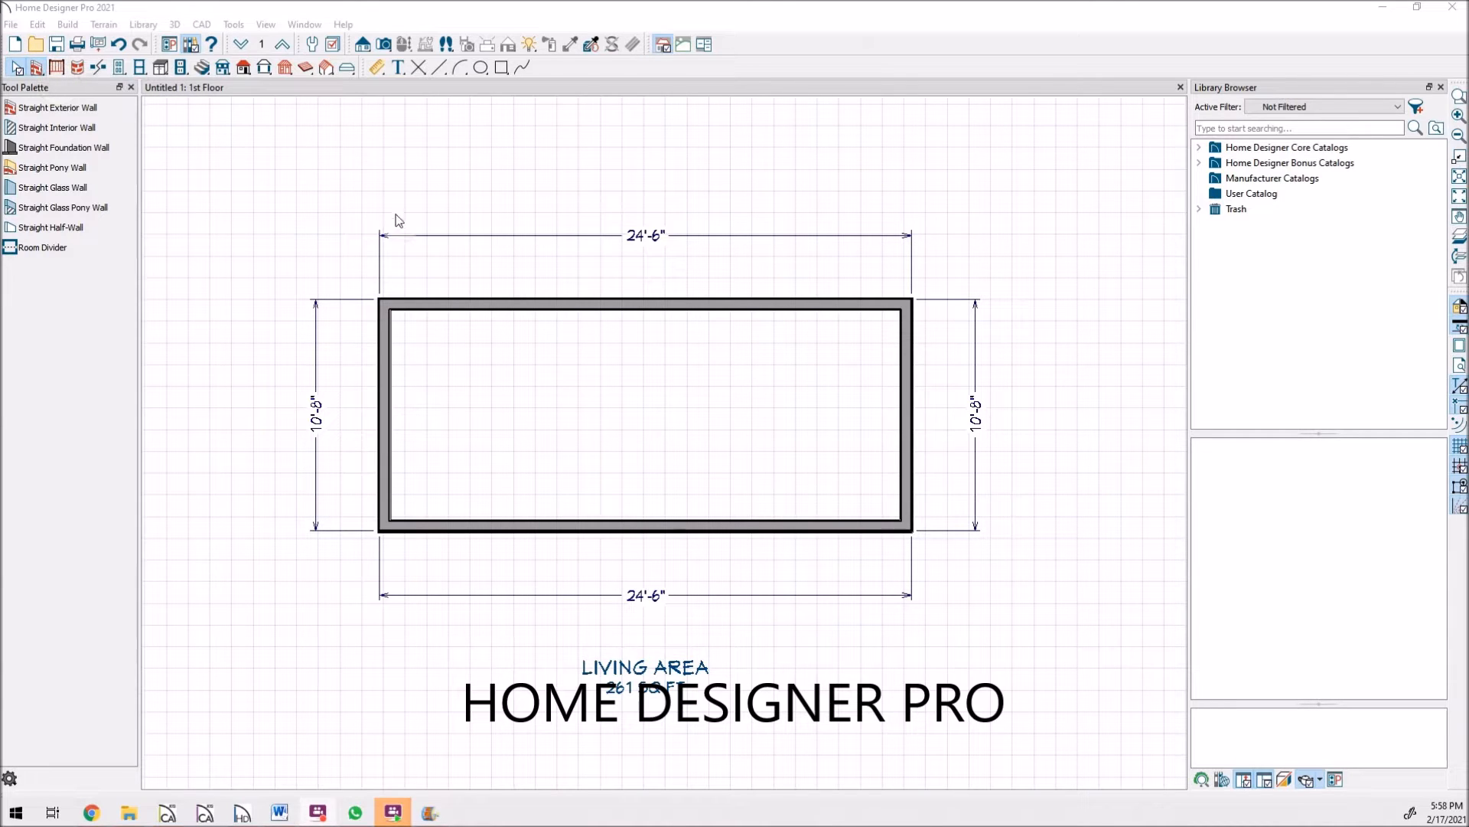
# Step: Switch to Home Designer Pro and examine where the automatic dimensions meet the wall layers at the rectangular room's upper-left corner
pyautogui.scroll(3, 393, 268)
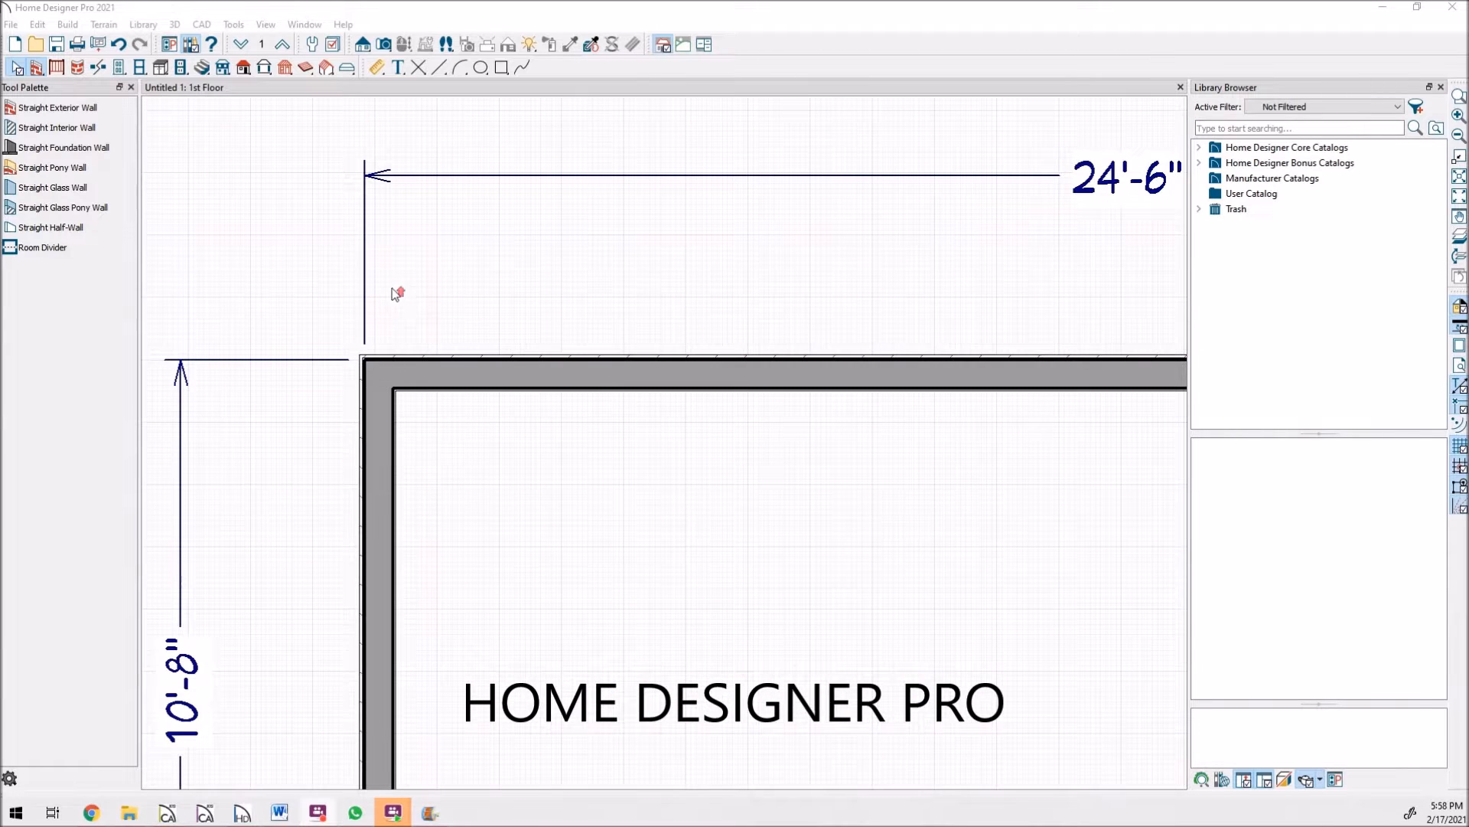
pyautogui.scroll(3, 402, 314)
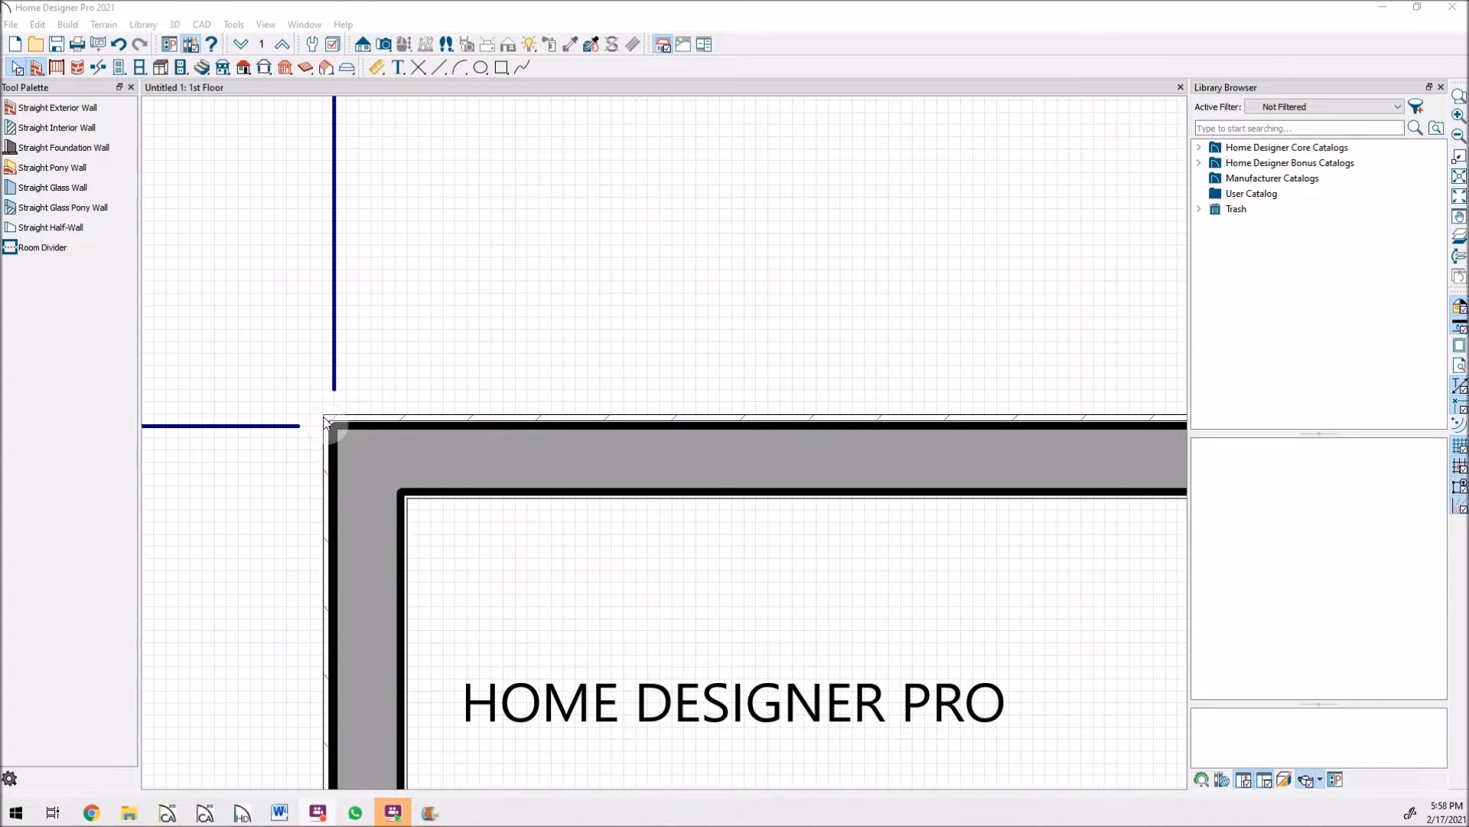
pyautogui.scroll(-3, 353, 351)
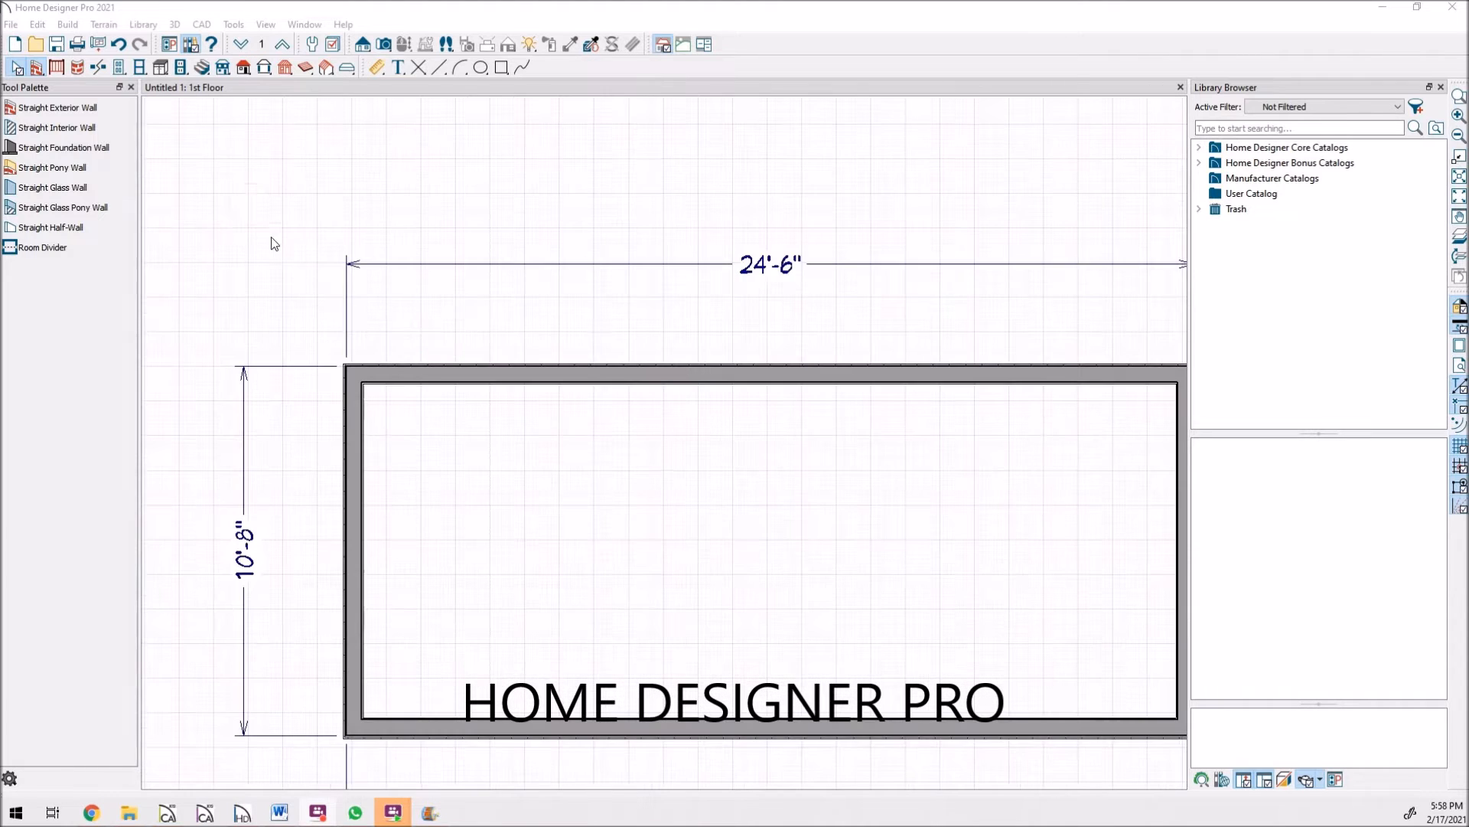
# Step: Set the auto exterior dimension defaults to locate wall surfaces and interior wall centers, and apply the changed default settings
pyautogui.click(37, 24)
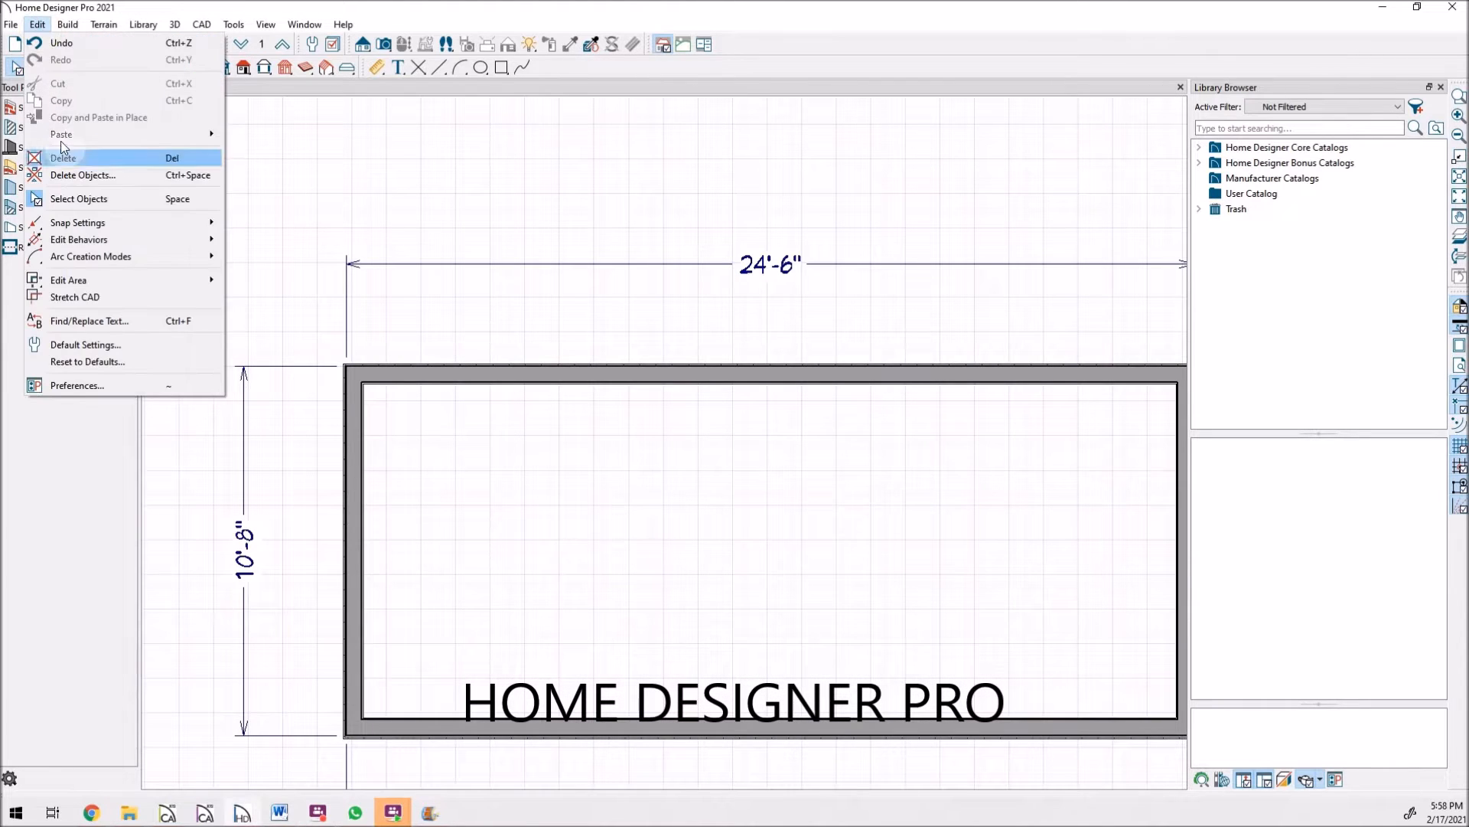
pyautogui.click(99, 344)
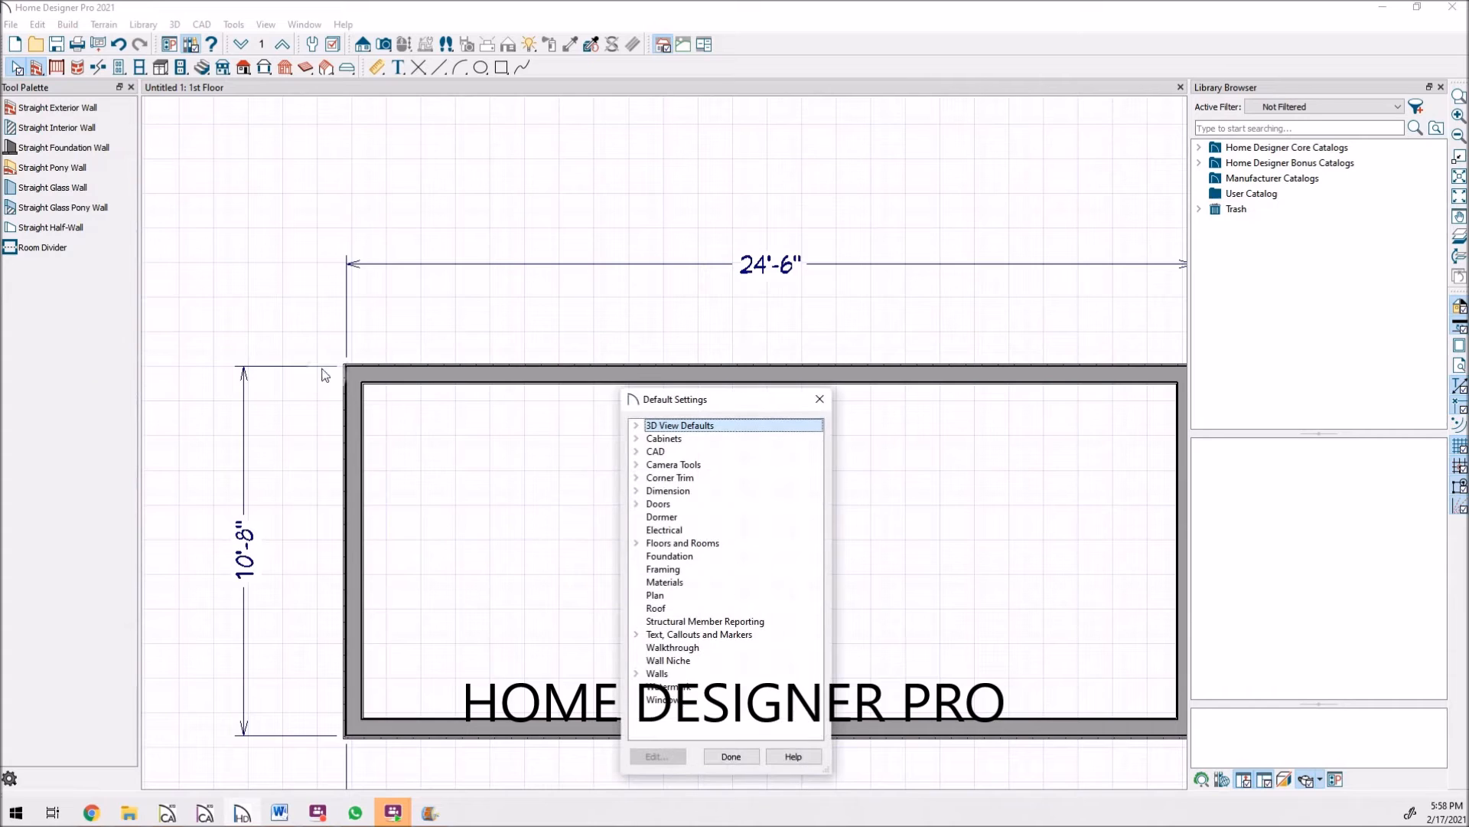
pyautogui.click(640, 492)
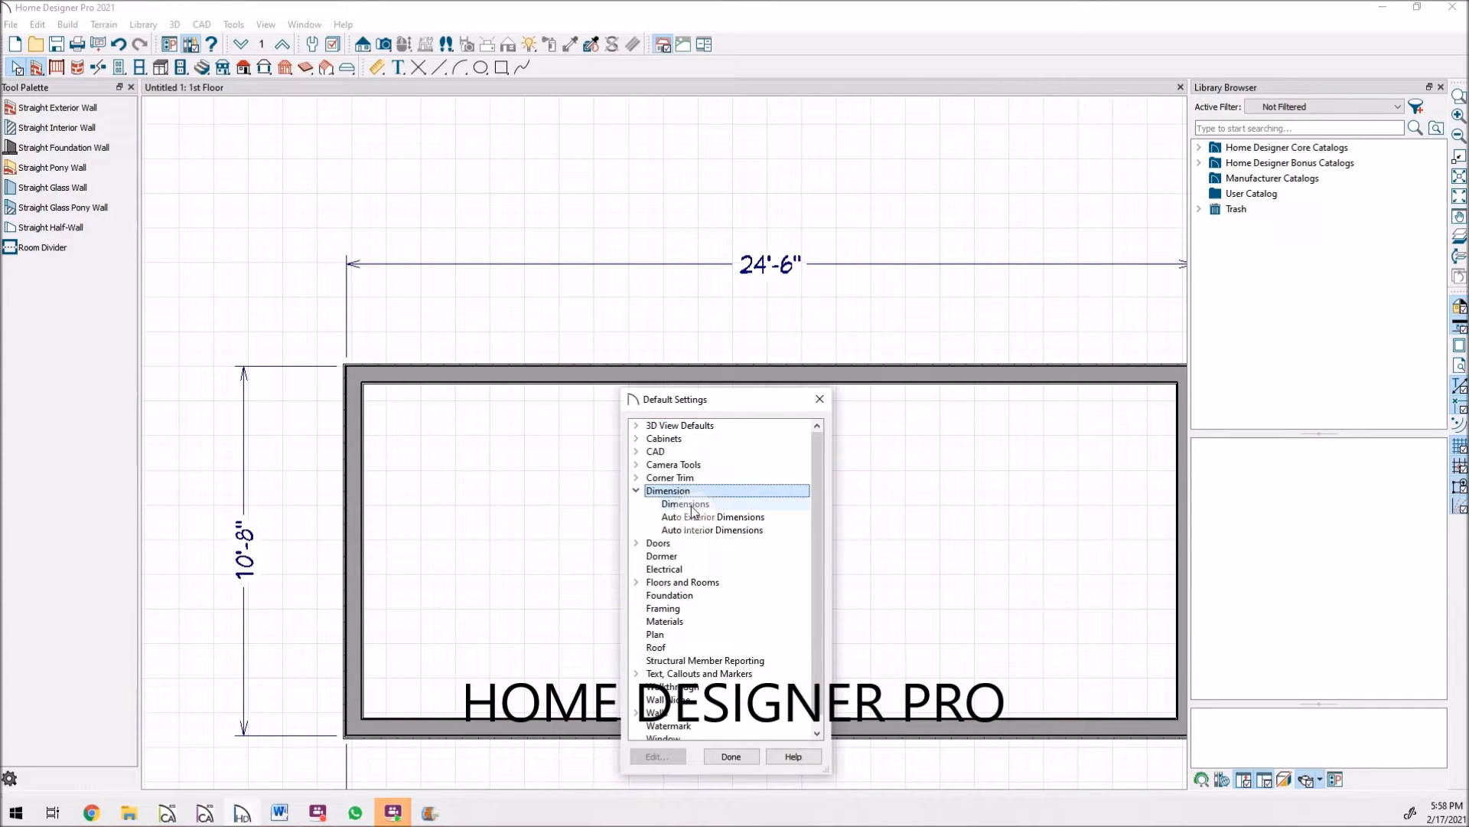
pyautogui.click(686, 504)
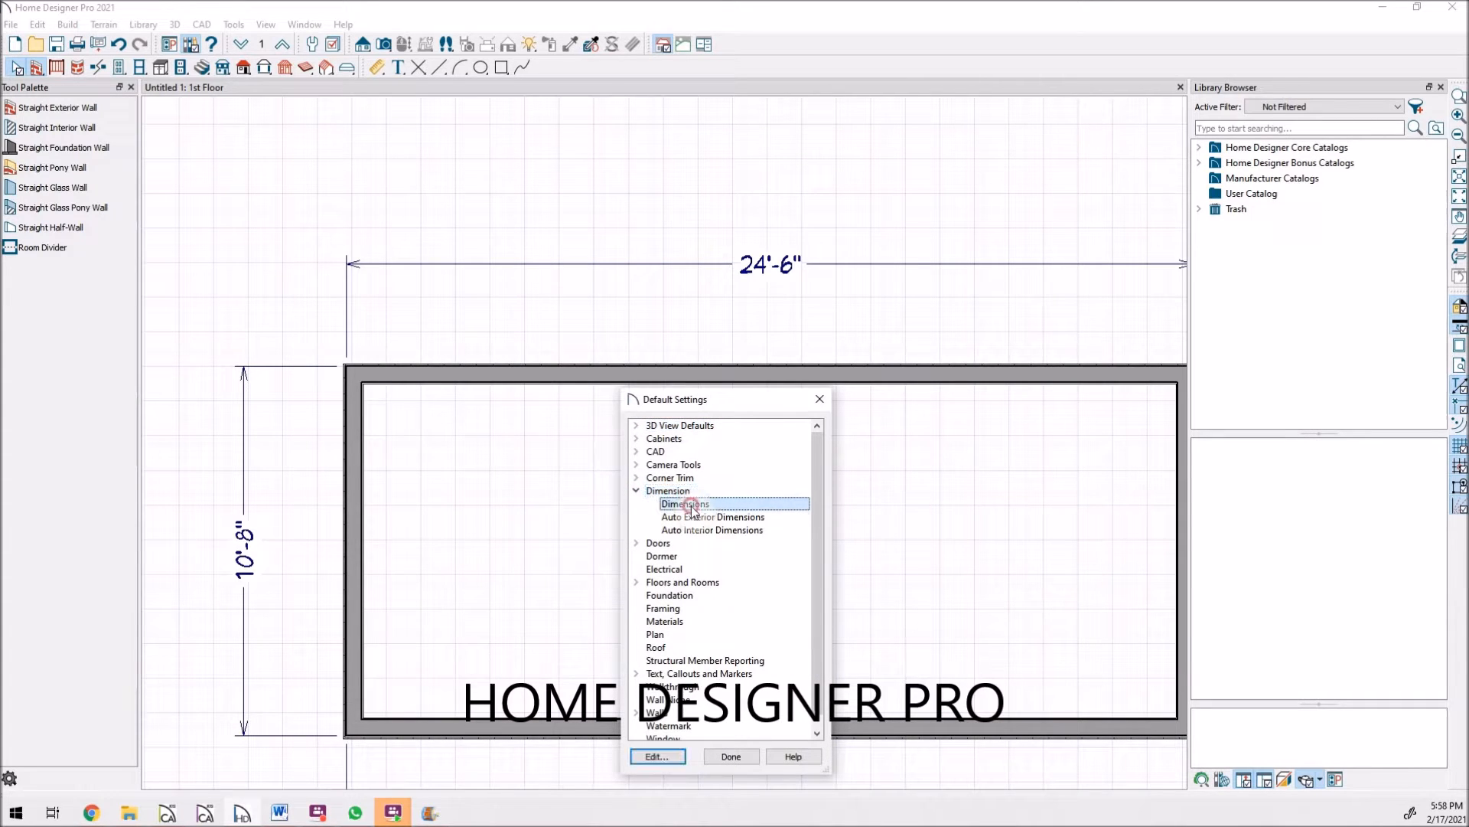
pyautogui.click(657, 756)
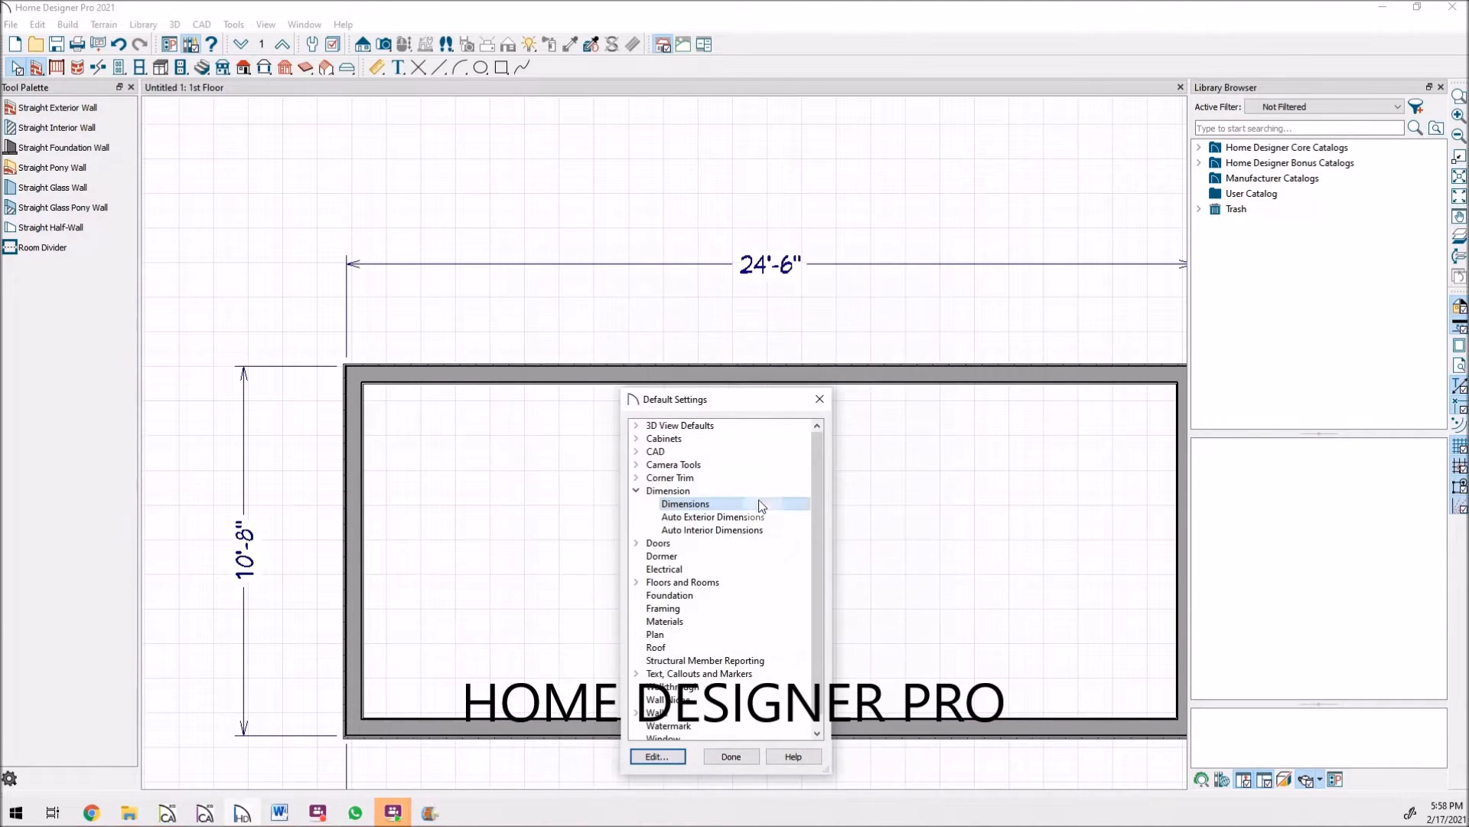
pyautogui.click(717, 518)
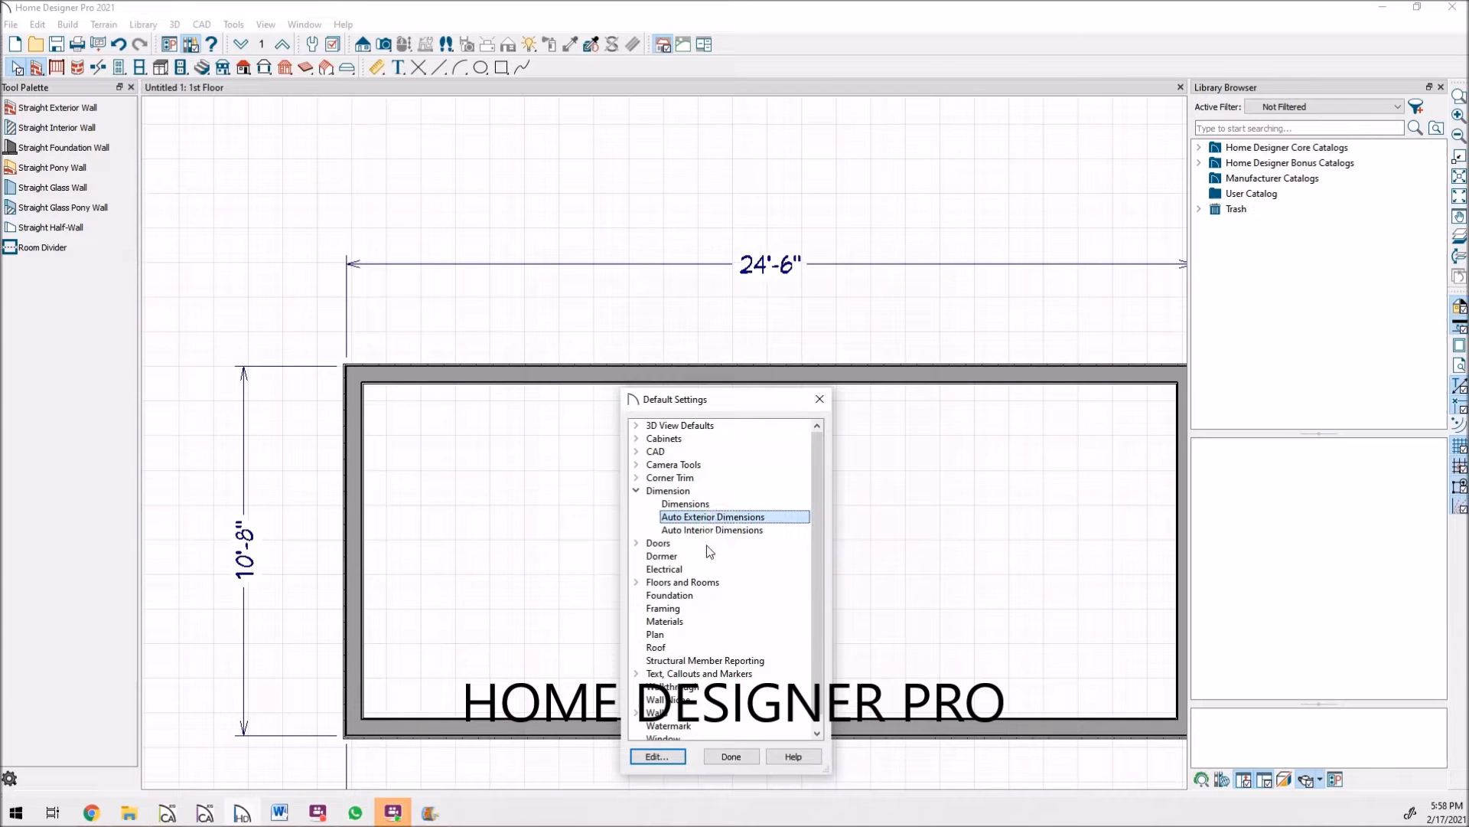
pyautogui.click(667, 756)
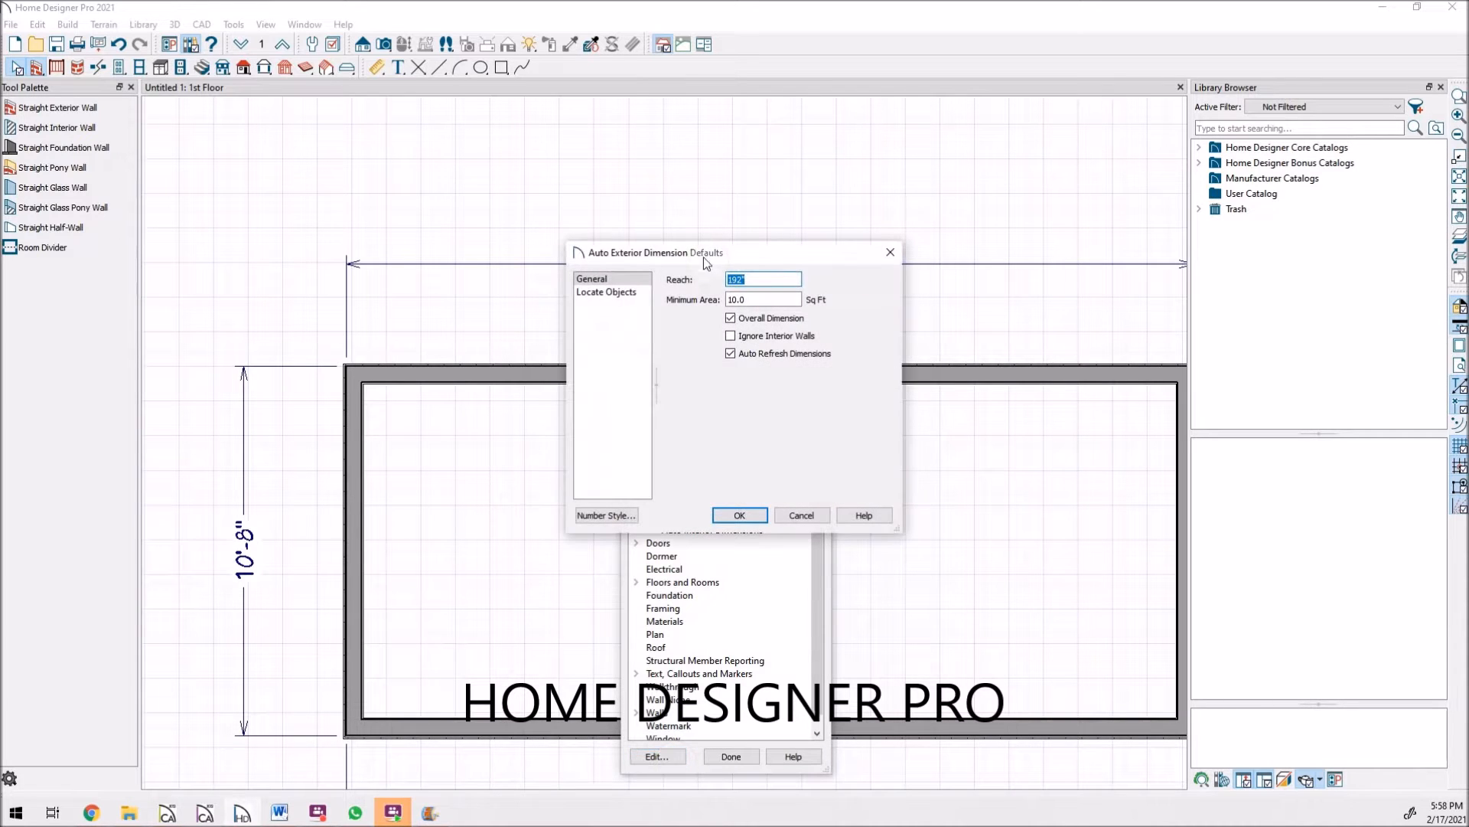
pyautogui.click(620, 292)
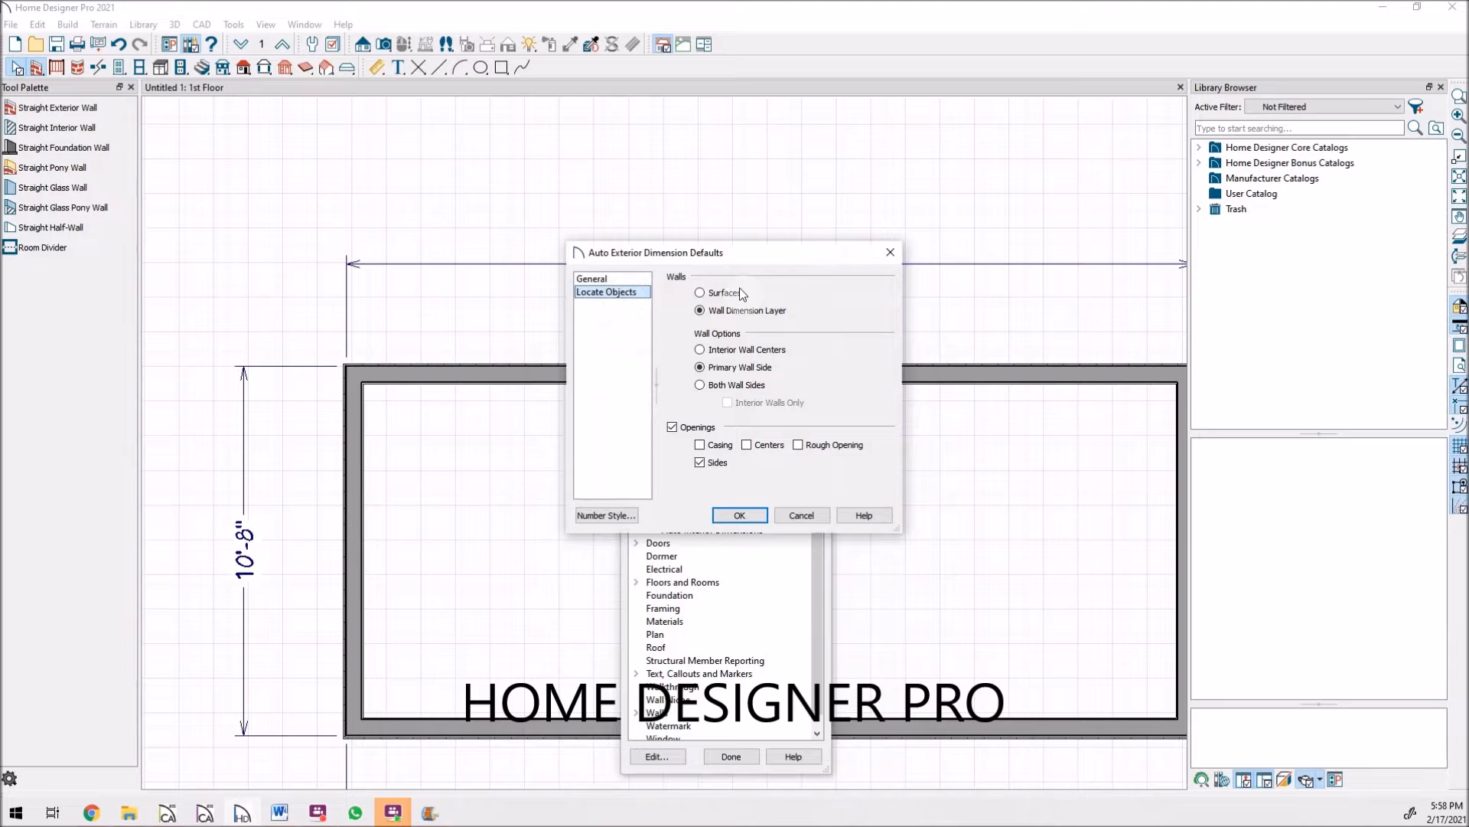
pyautogui.click(699, 293)
pyautogui.click(701, 350)
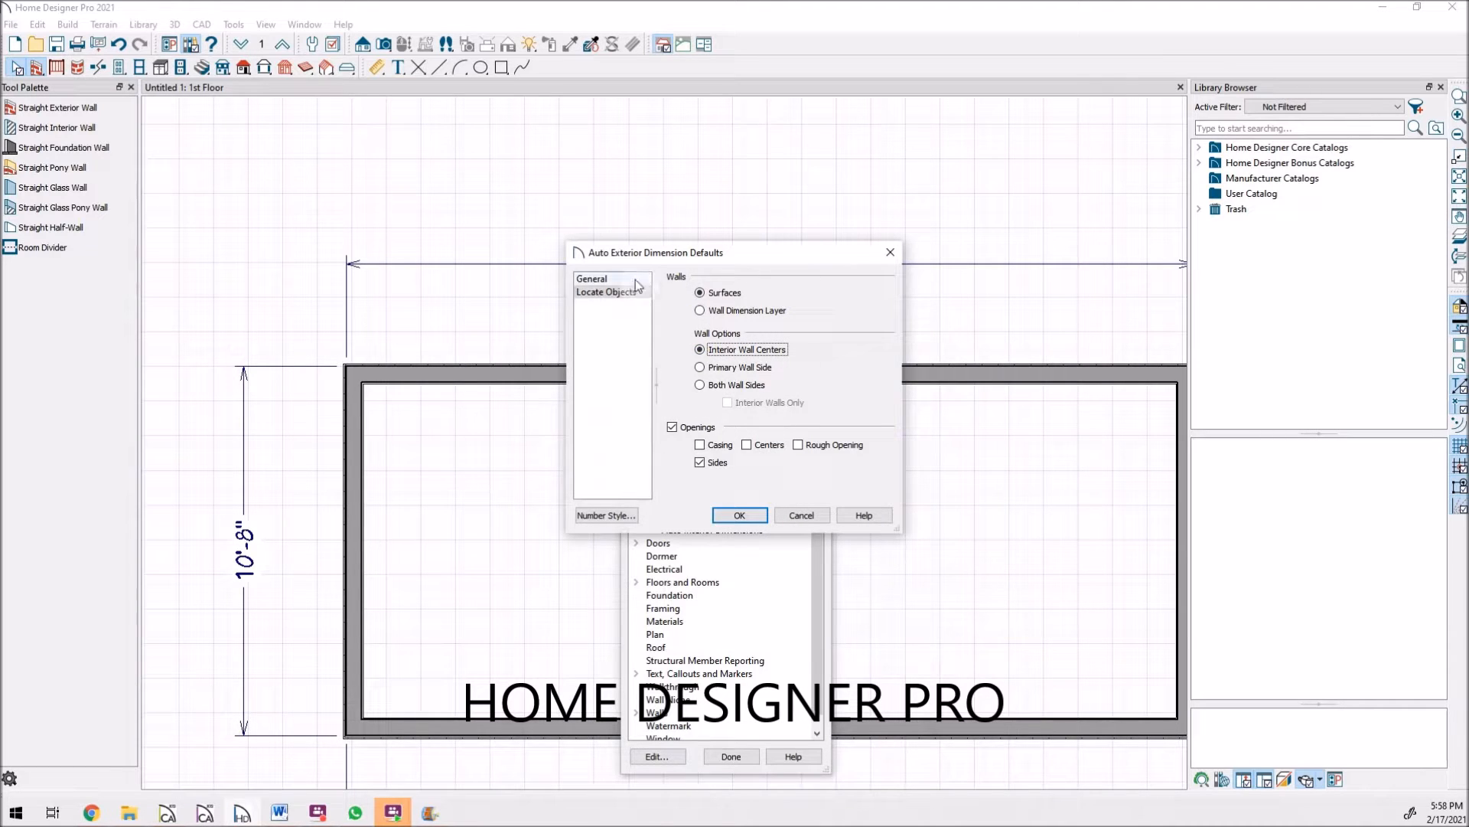
pyautogui.click(751, 522)
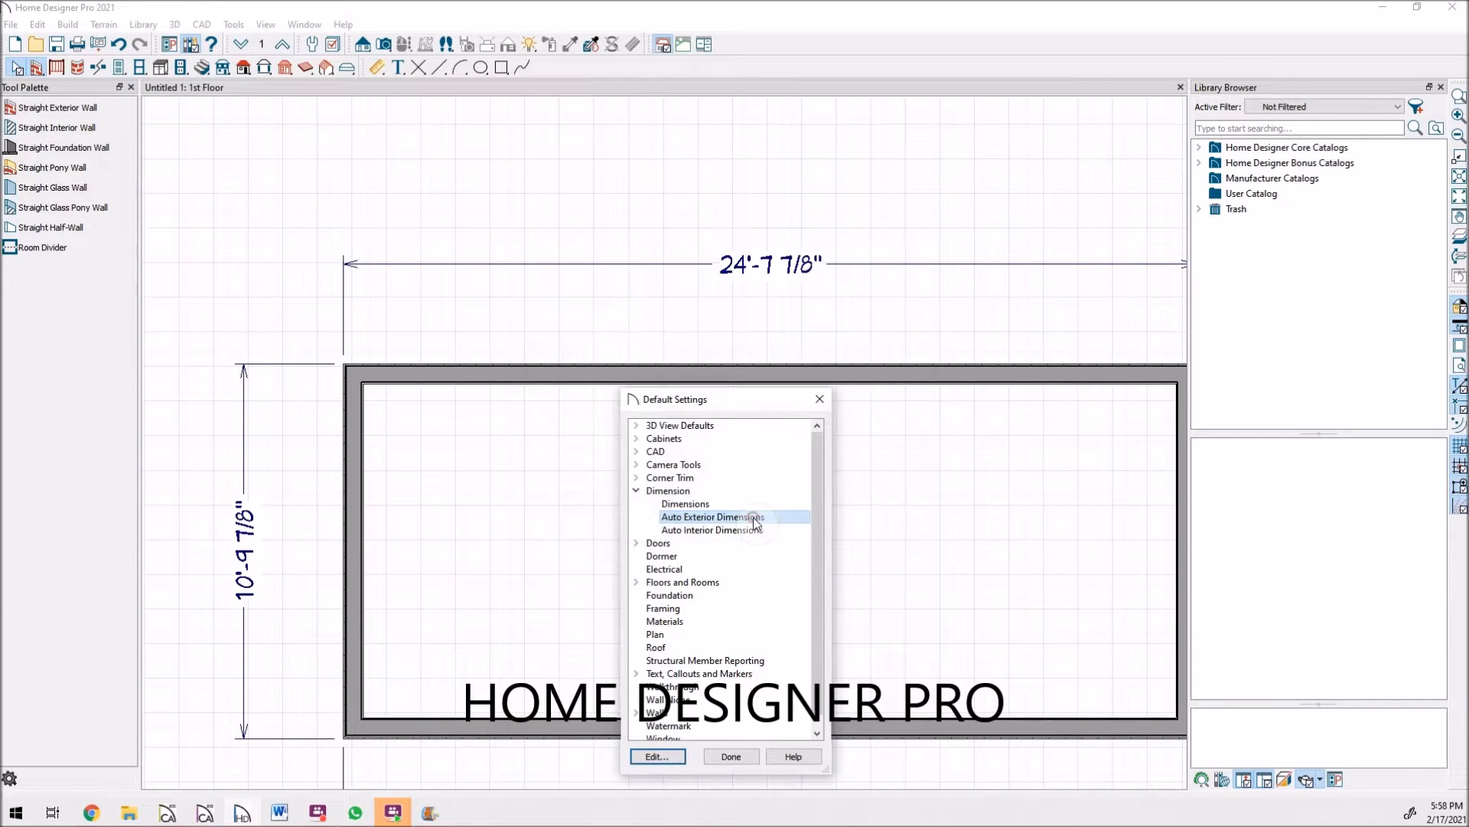
pyautogui.click(732, 756)
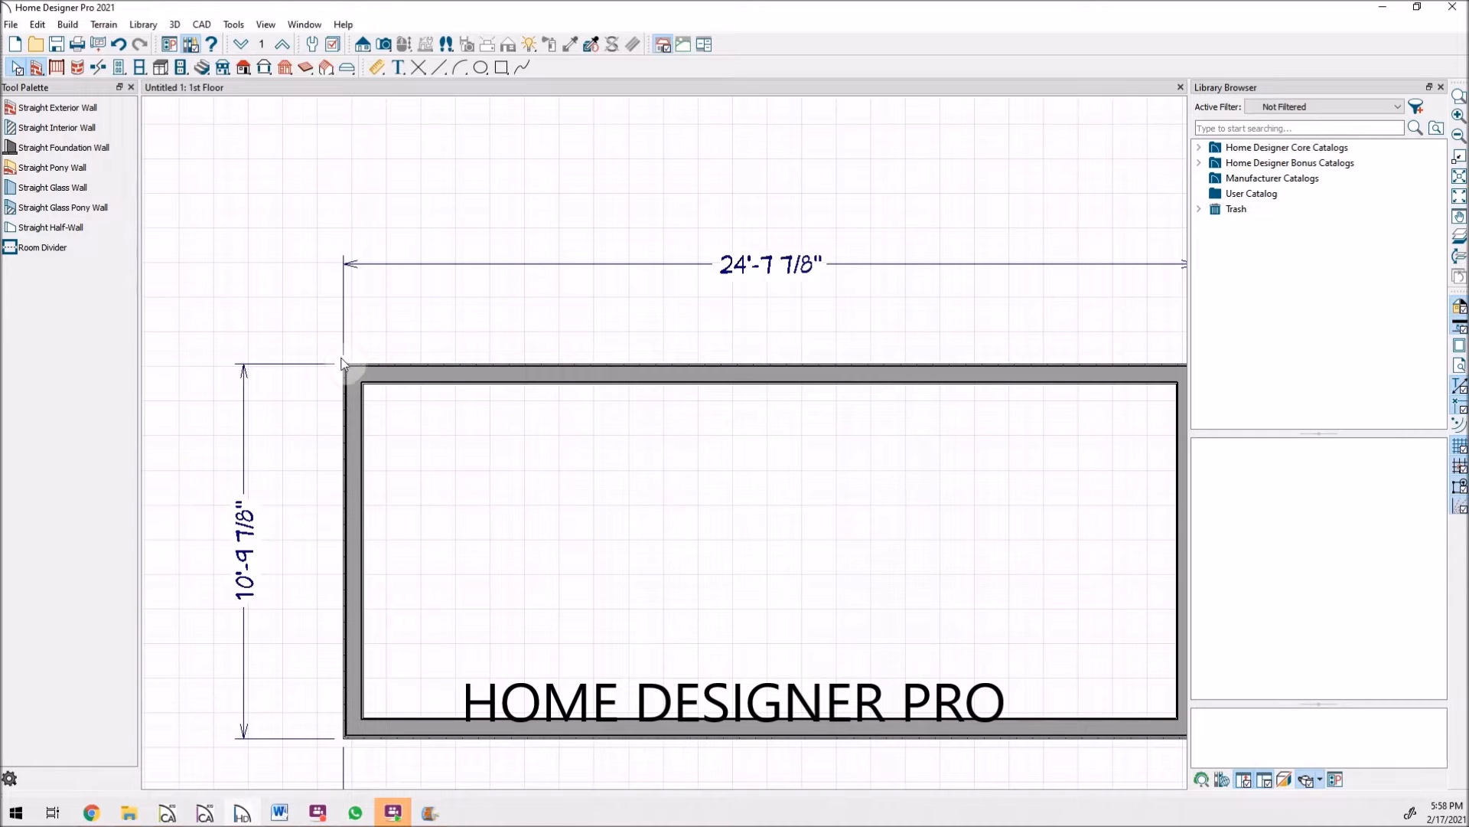
# Step: Draw a straight interior wall across the left part of the room, from the lower exterior wall to the upper one
pyautogui.scroll(-3, 236, 334)
pyautogui.scroll(1, 961, 351)
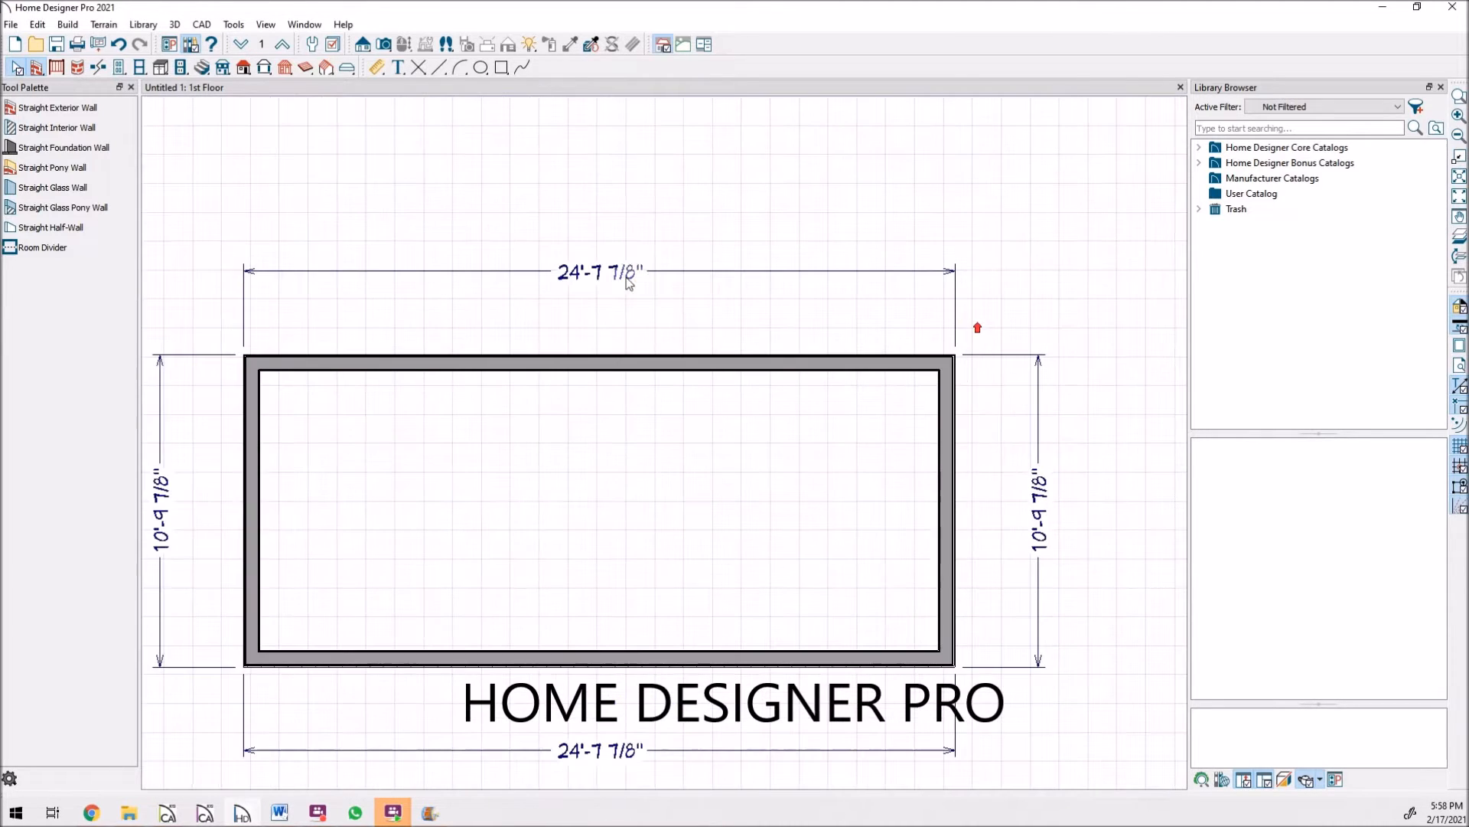
pyautogui.click(58, 128)
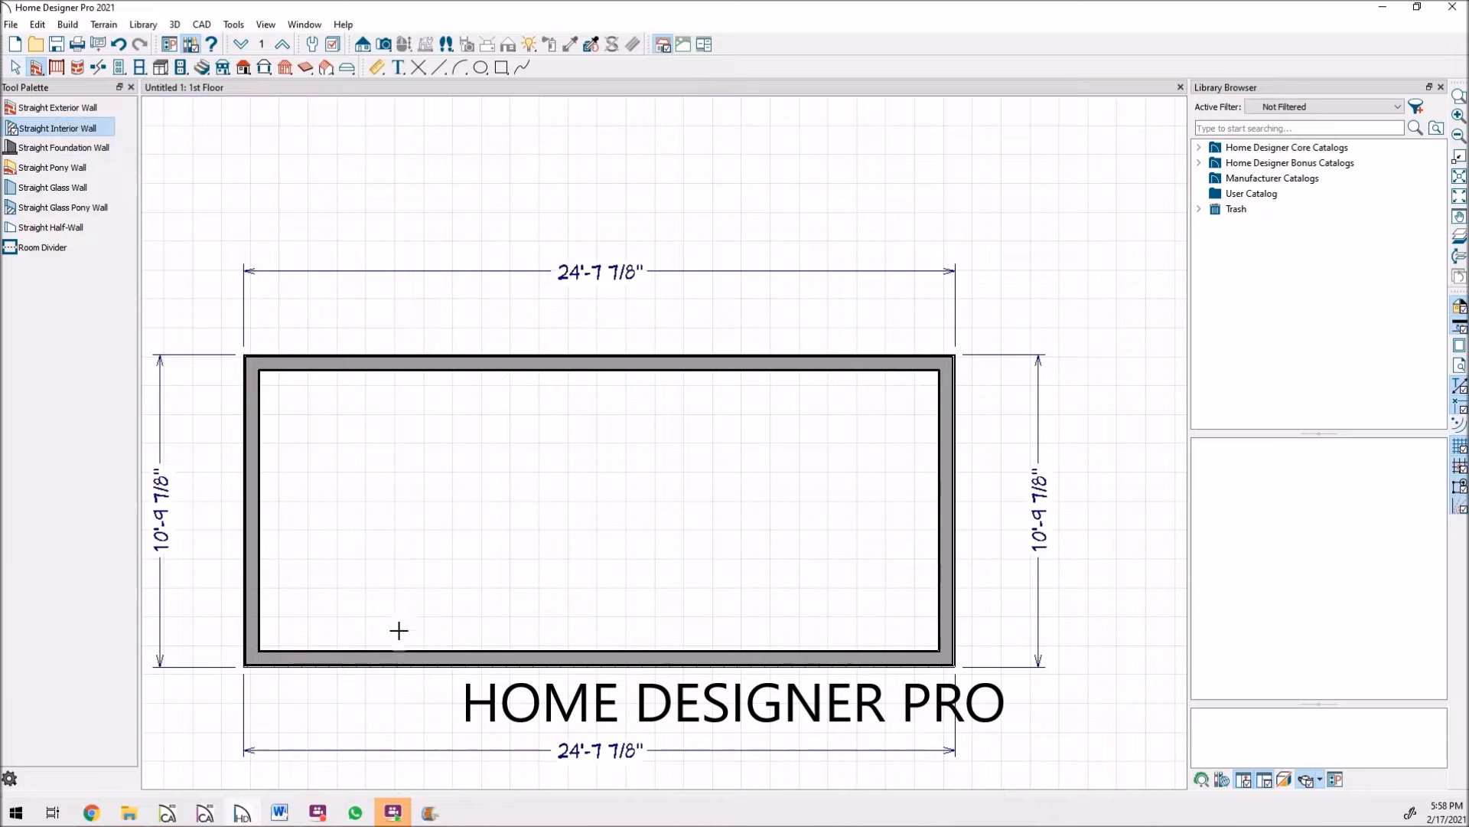
pyautogui.moveTo(398, 650); pyautogui.dragTo(397, 372)
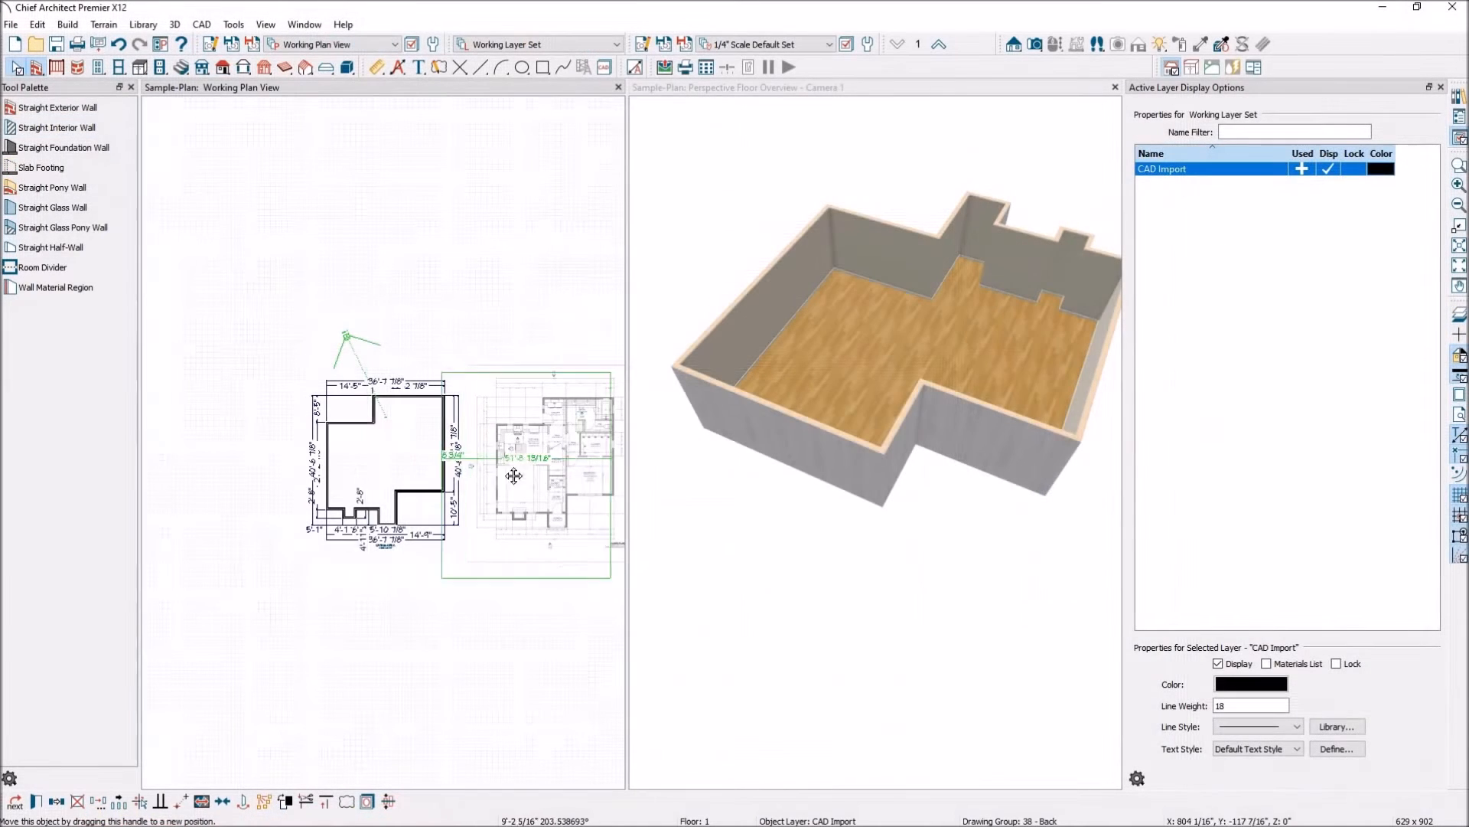
# Step: Switch to Chief Architect and move the imported floor plan picture over the modeled exterior walls, roughly matching their outer edges
pyautogui.moveTo(514, 475); pyautogui.dragTo(397, 474)
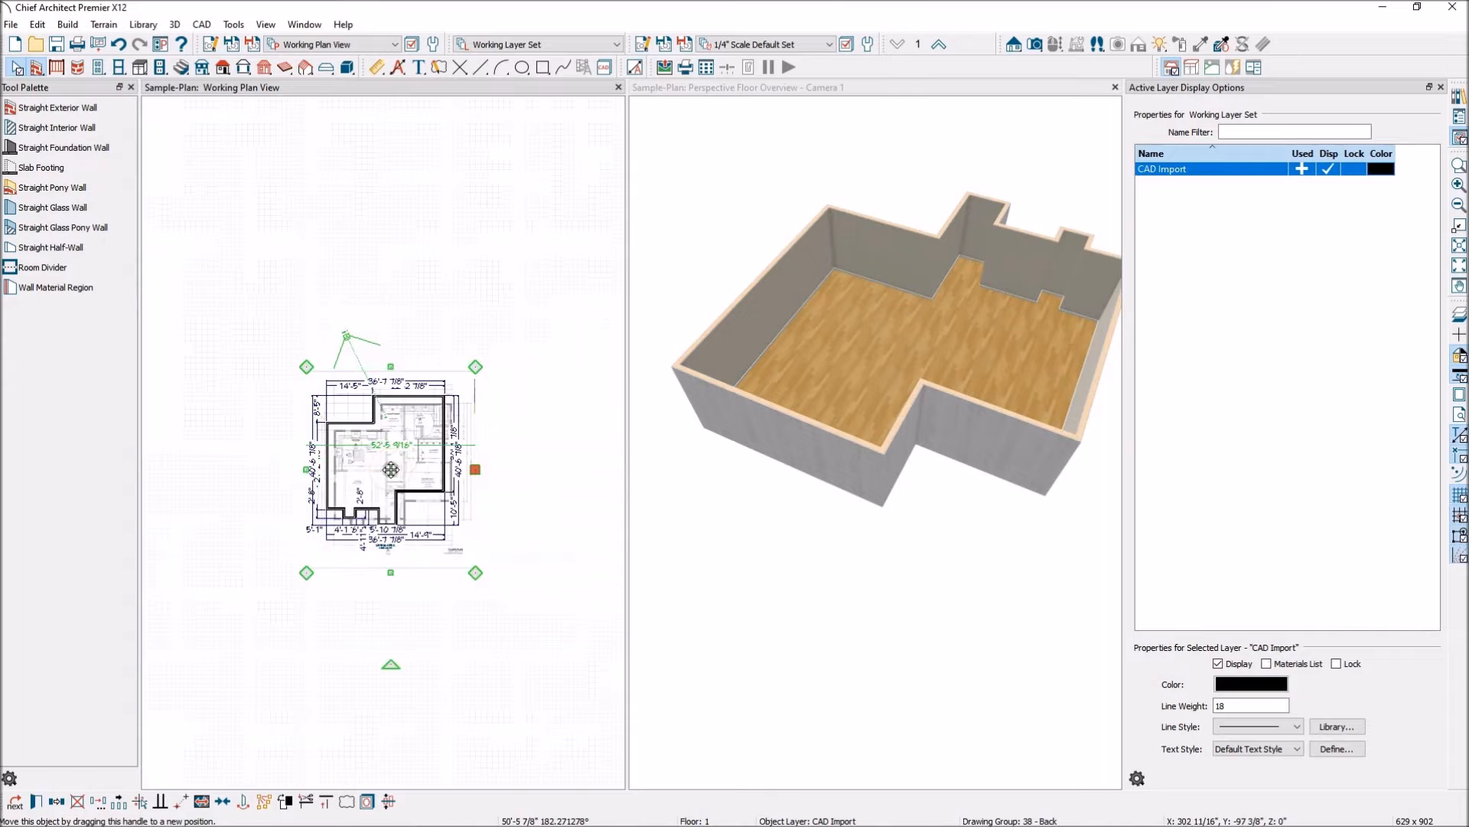
pyautogui.scroll(5, 336, 437)
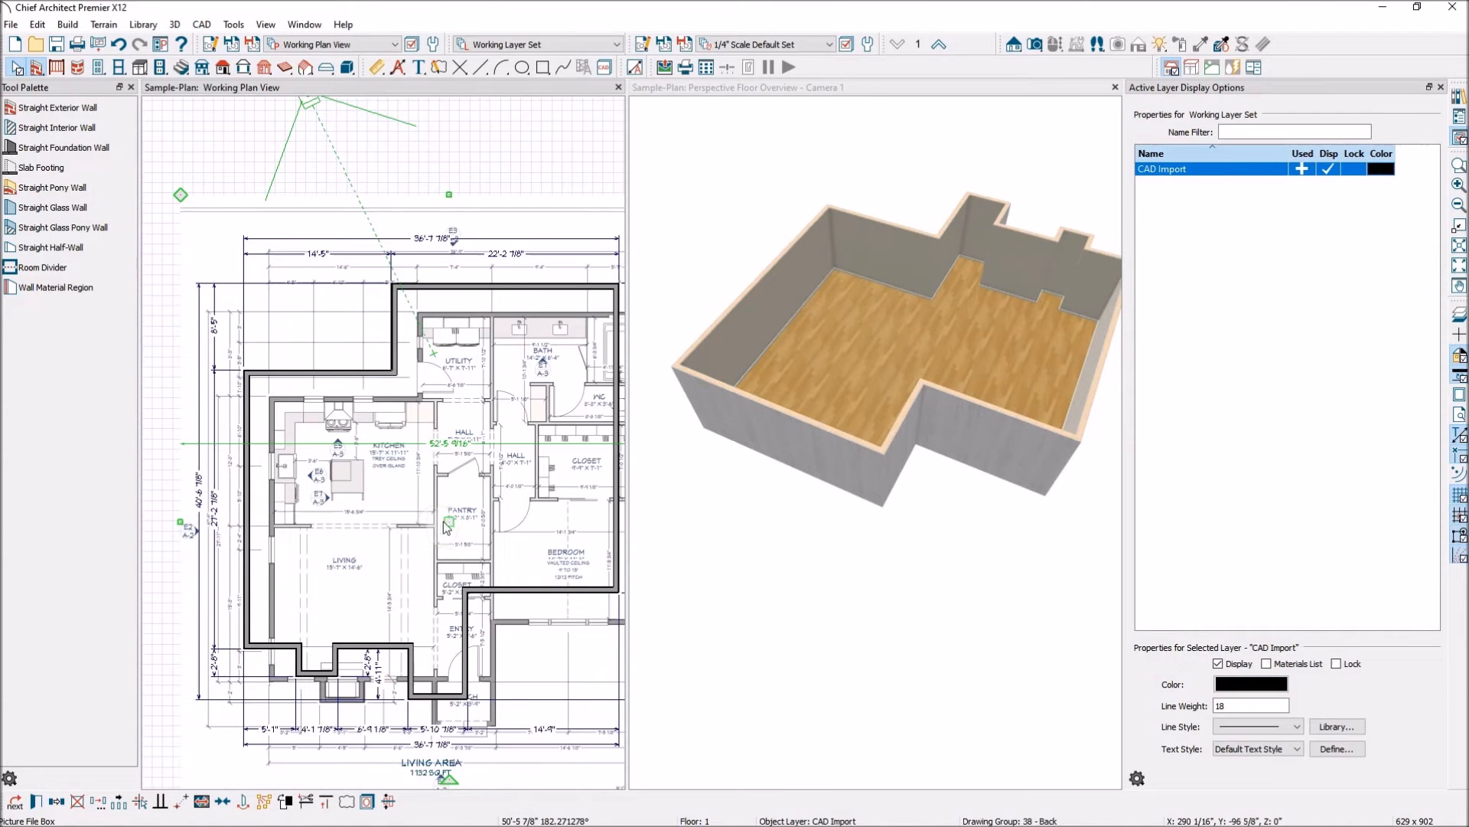
pyautogui.moveTo(447, 523); pyautogui.dragTo(422, 502)
pyautogui.scroll(3, 213, 434)
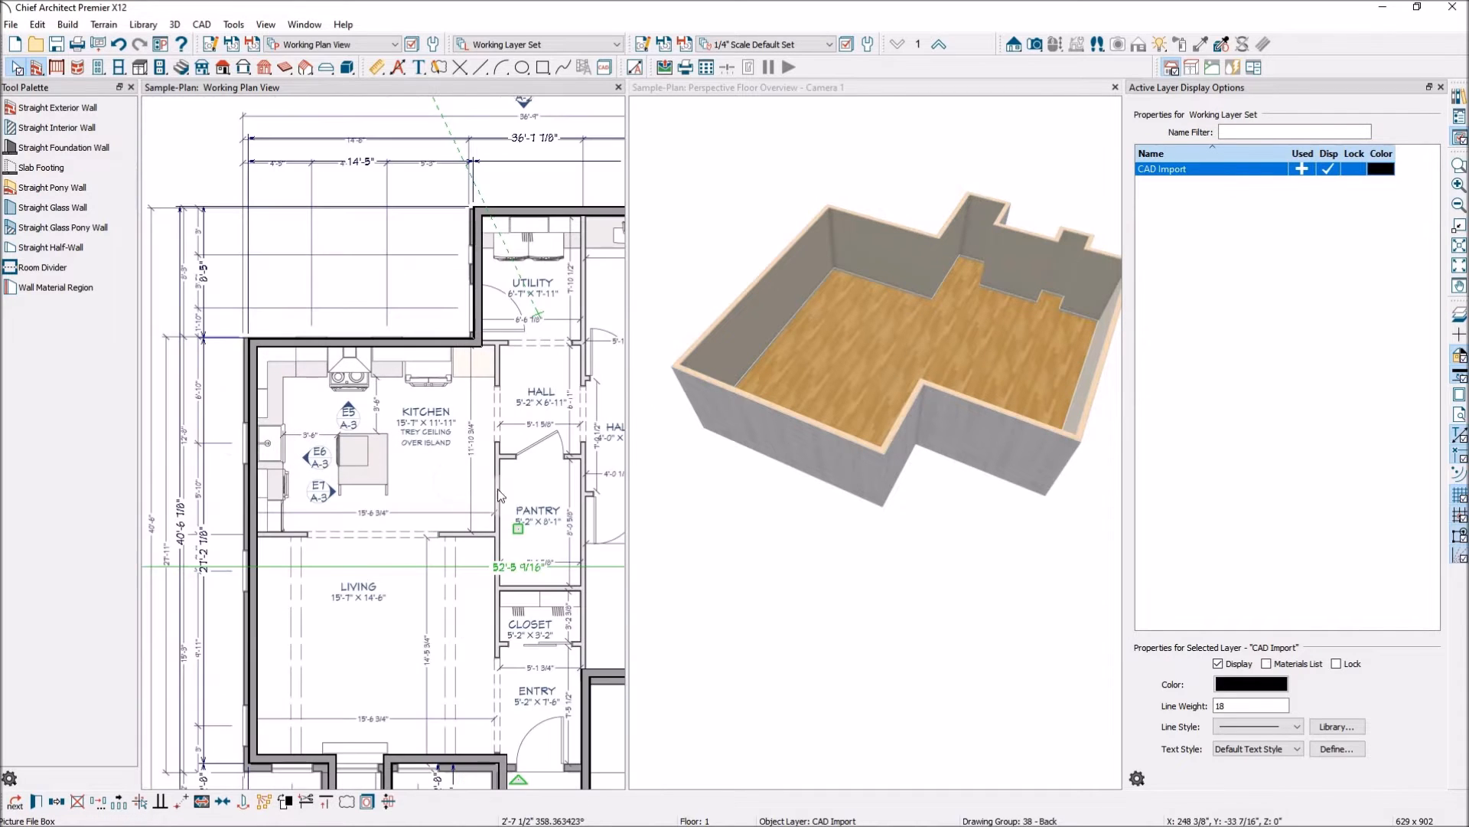
pyautogui.moveTo(525, 524); pyautogui.dragTo(533, 525)
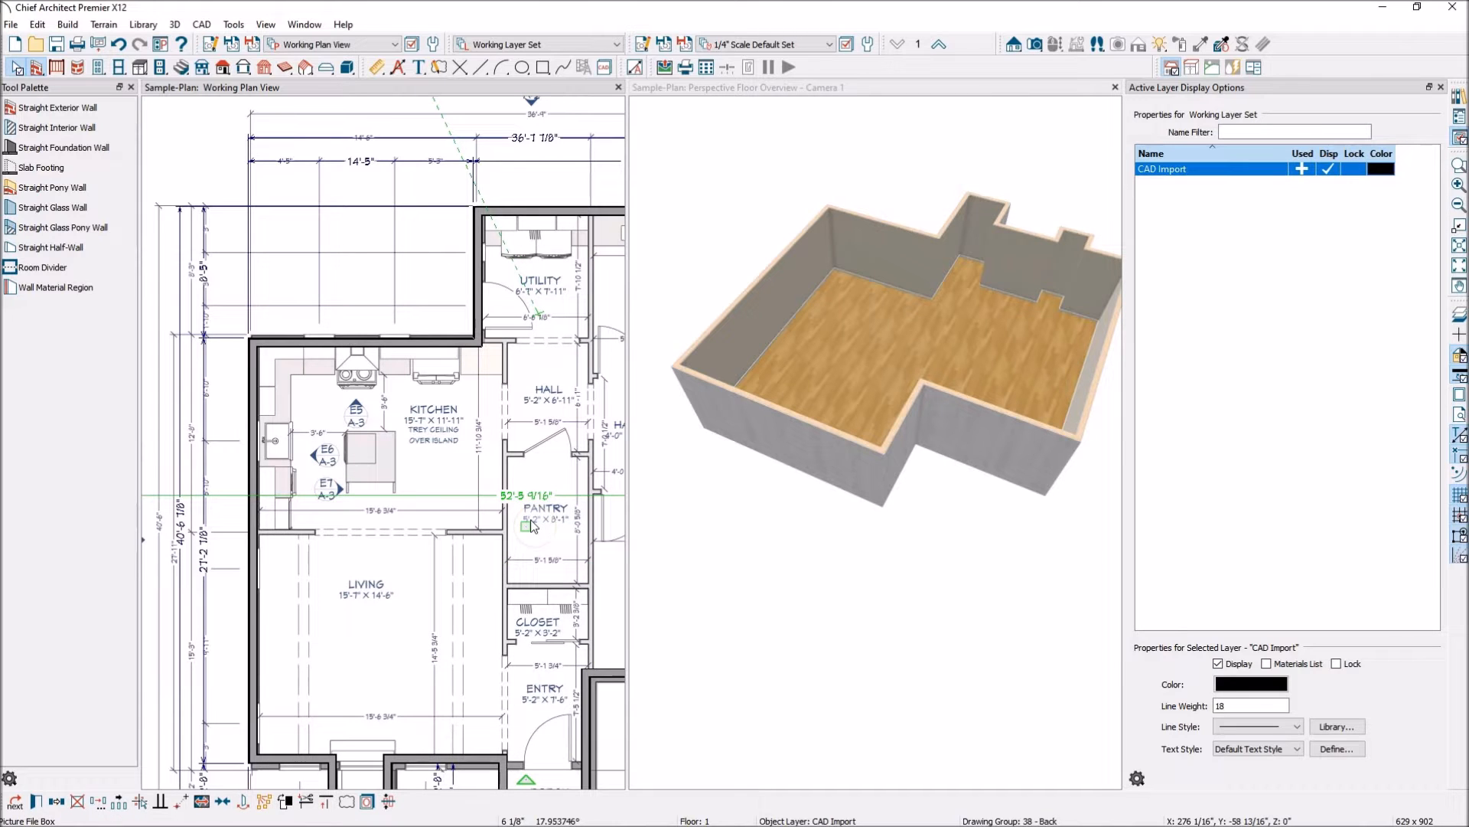
# Step: Nudge the floor plan picture slightly down and left to align it more closely with the modeled walls
pyautogui.press('Down')
pyautogui.press('Down')
pyautogui.press('Left')
pyautogui.press('Left')
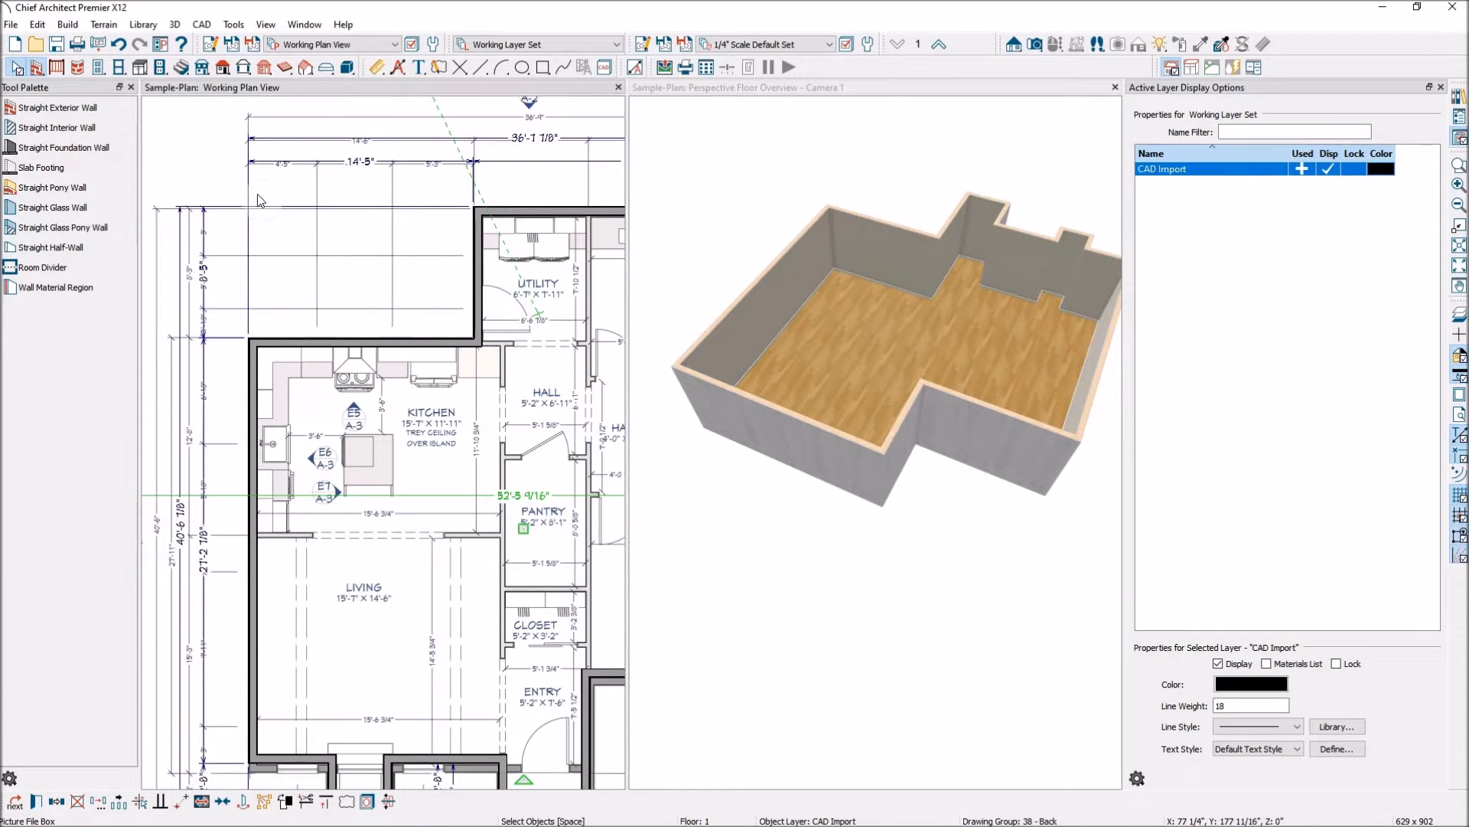
pyautogui.scroll(-4, 270, 324)
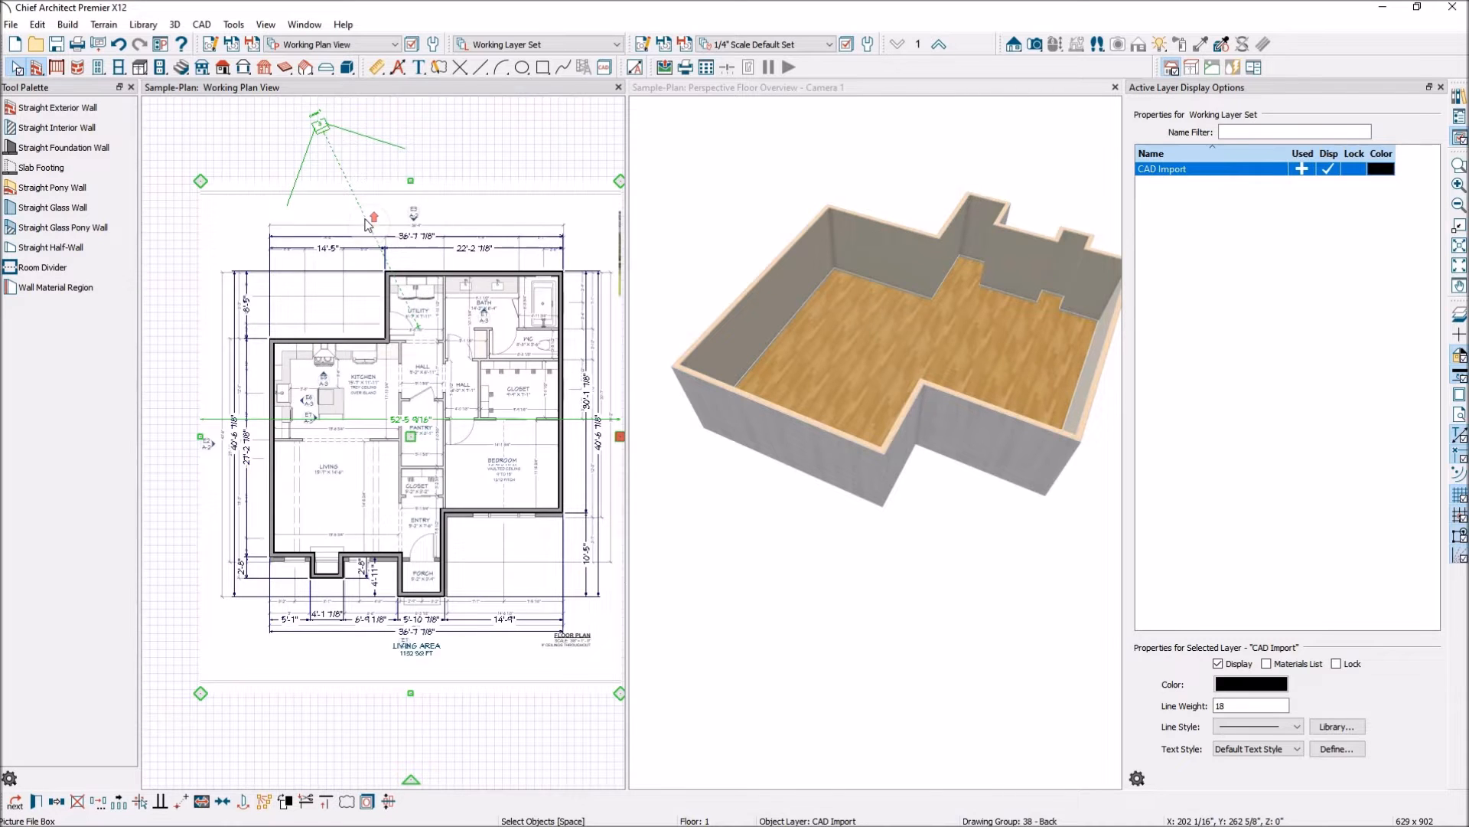
# Step: Reposition the utility room's left exterior wall by setting its distance from the house's left wall to 14'-6"
pyautogui.scroll(2, 231, 443)
pyautogui.click(237, 442)
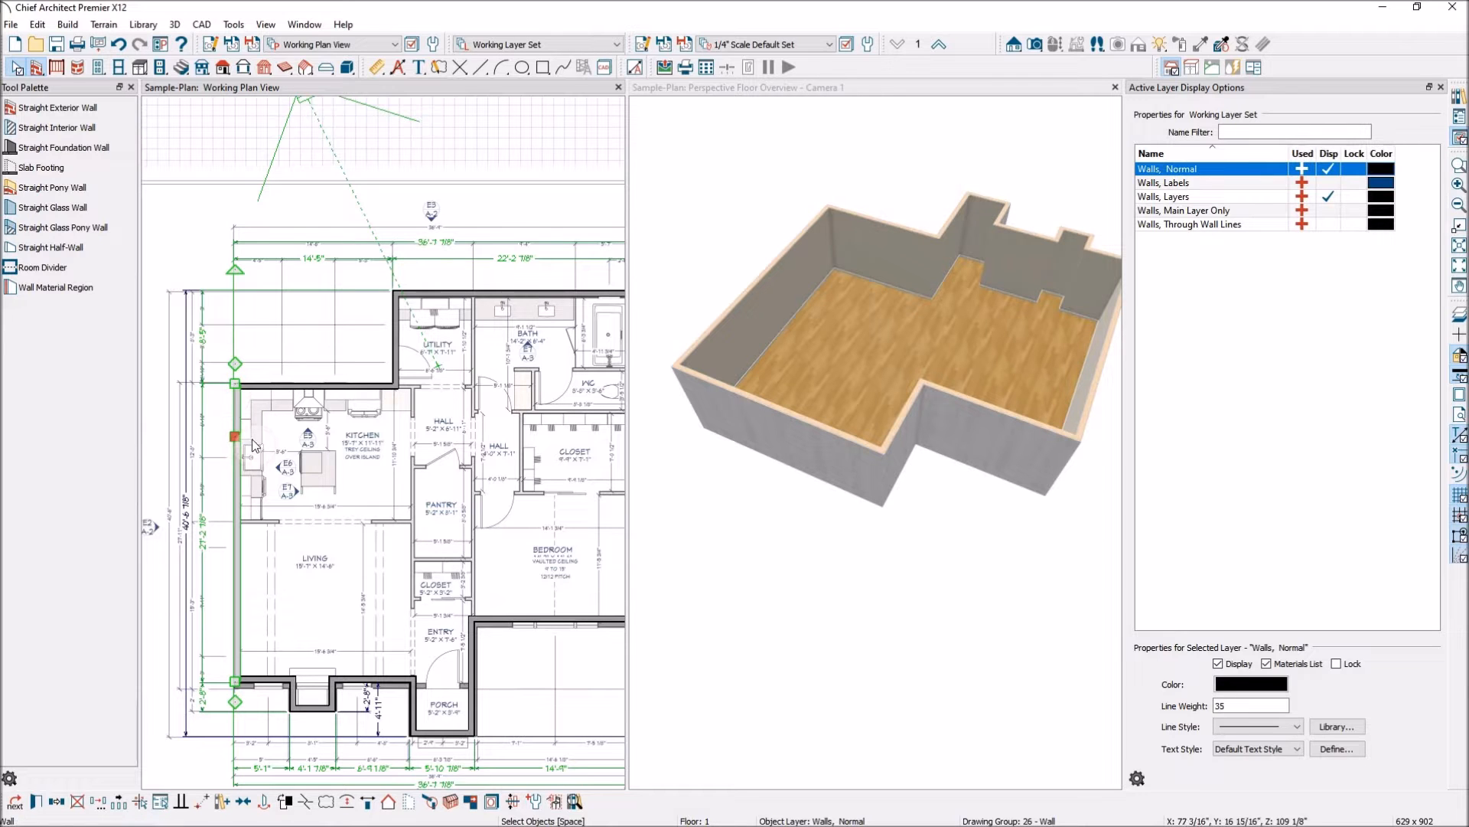
pyautogui.scroll(1, 331, 354)
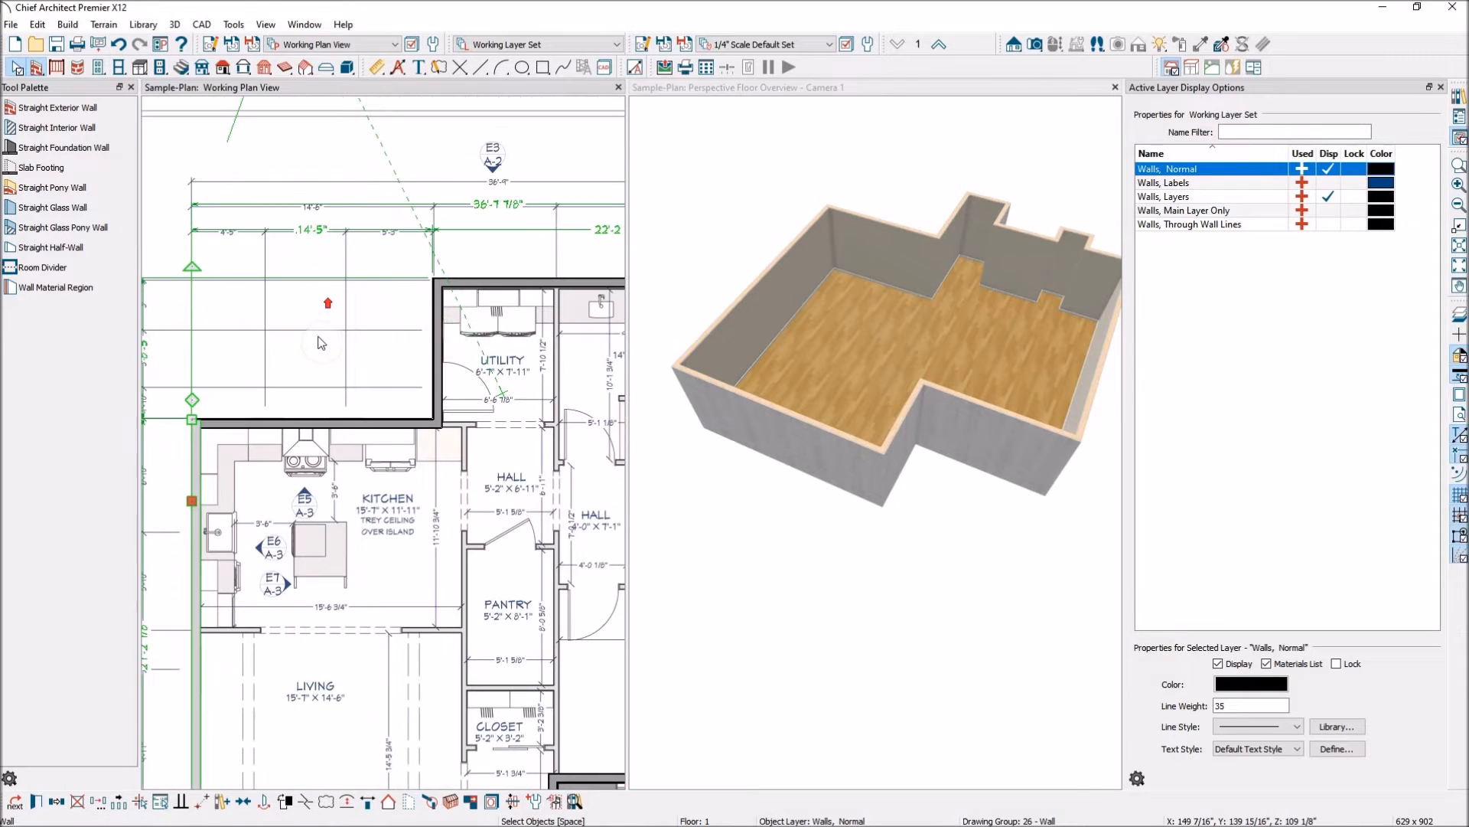
pyautogui.click(437, 340)
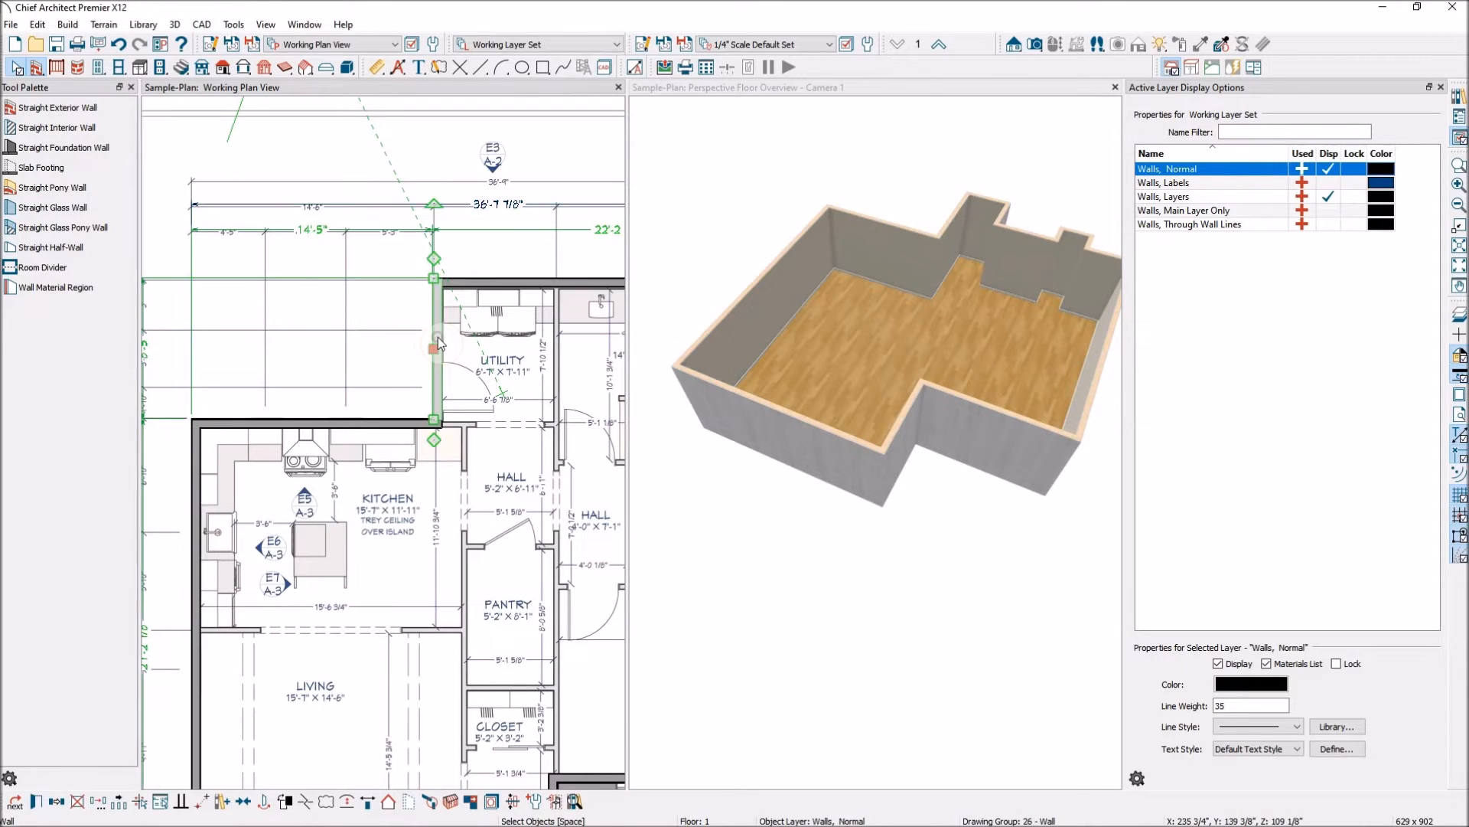
pyautogui.click(321, 233)
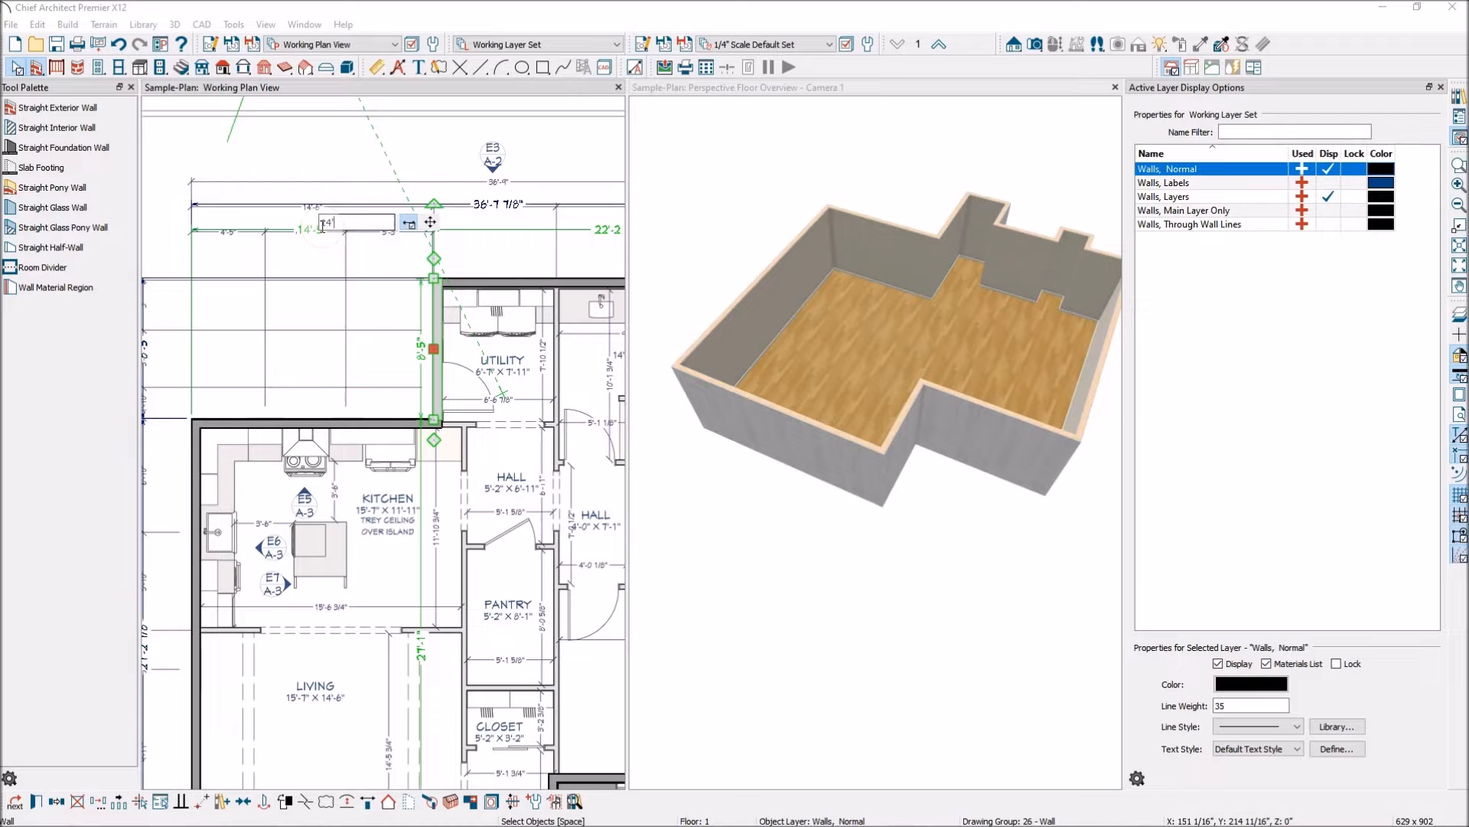
pyautogui.write("14'6")
pyautogui.press('Return')
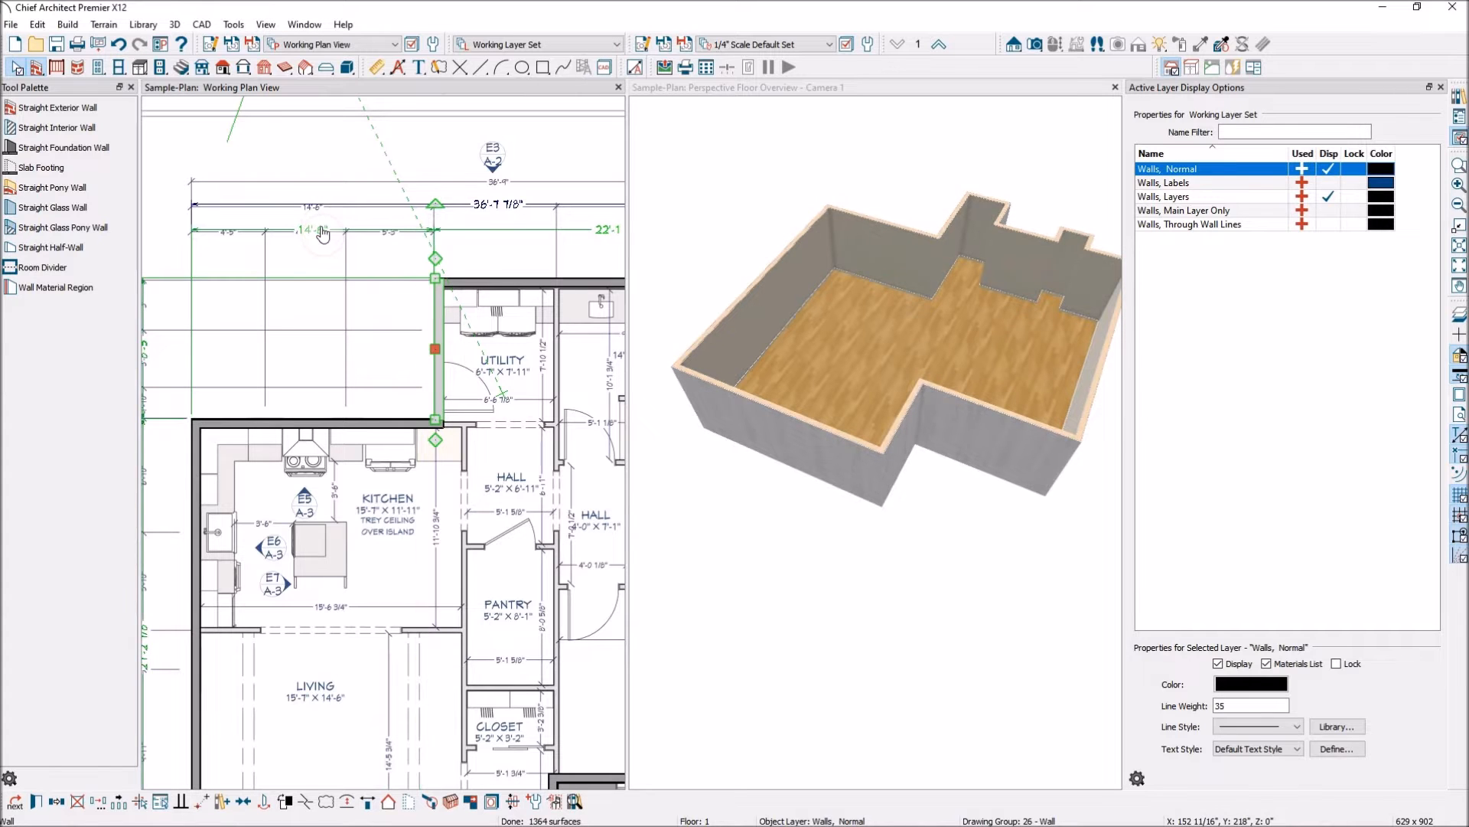
# Step: Reposition the exterior wall to the right of the bath and bedroom by setting the overall house width to 36'-9"
pyautogui.scroll(-5, 199, 273)
pyautogui.scroll(3, 421, 282)
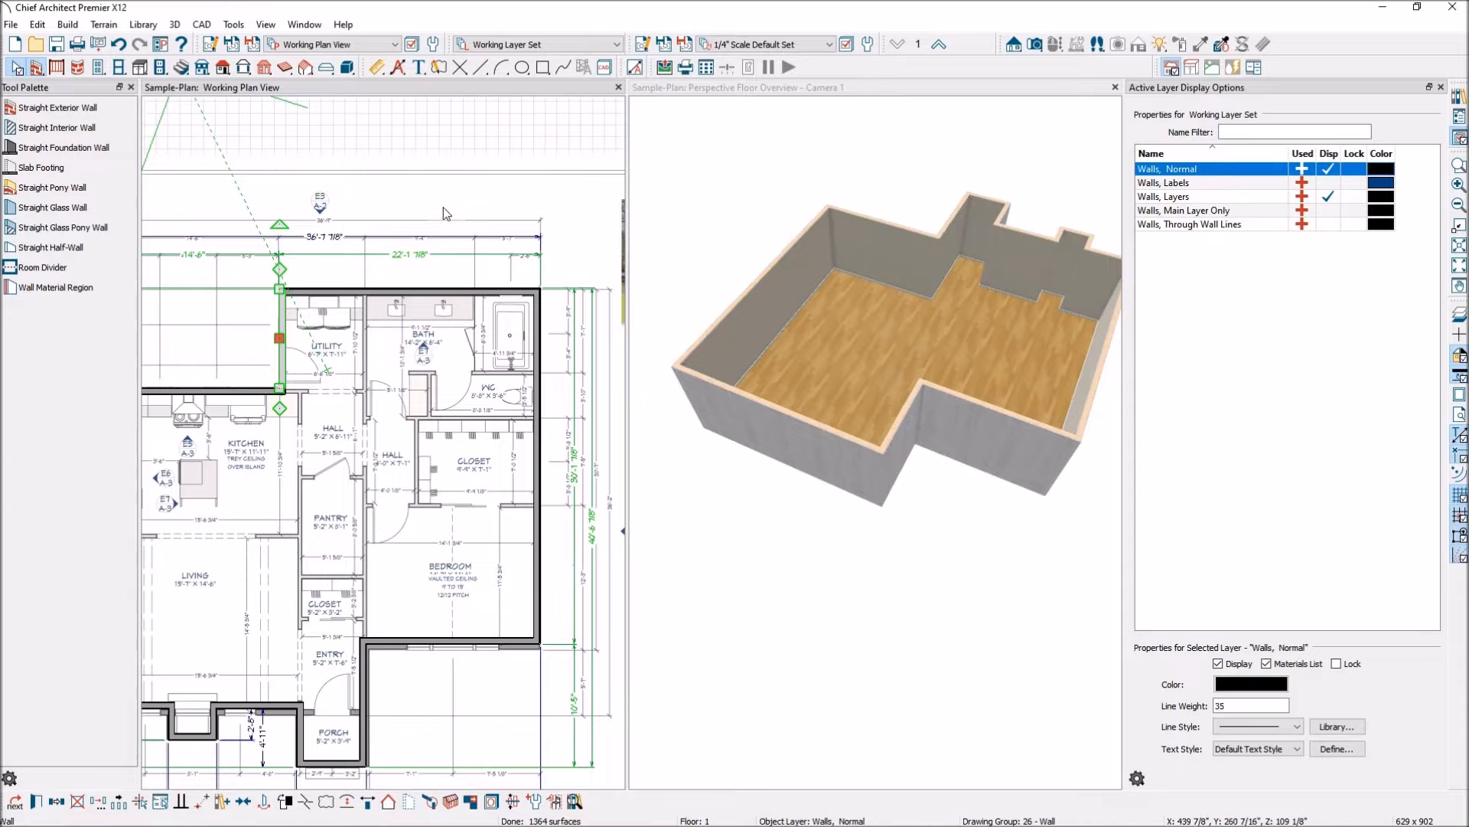
pyautogui.scroll(-2, 562, 310)
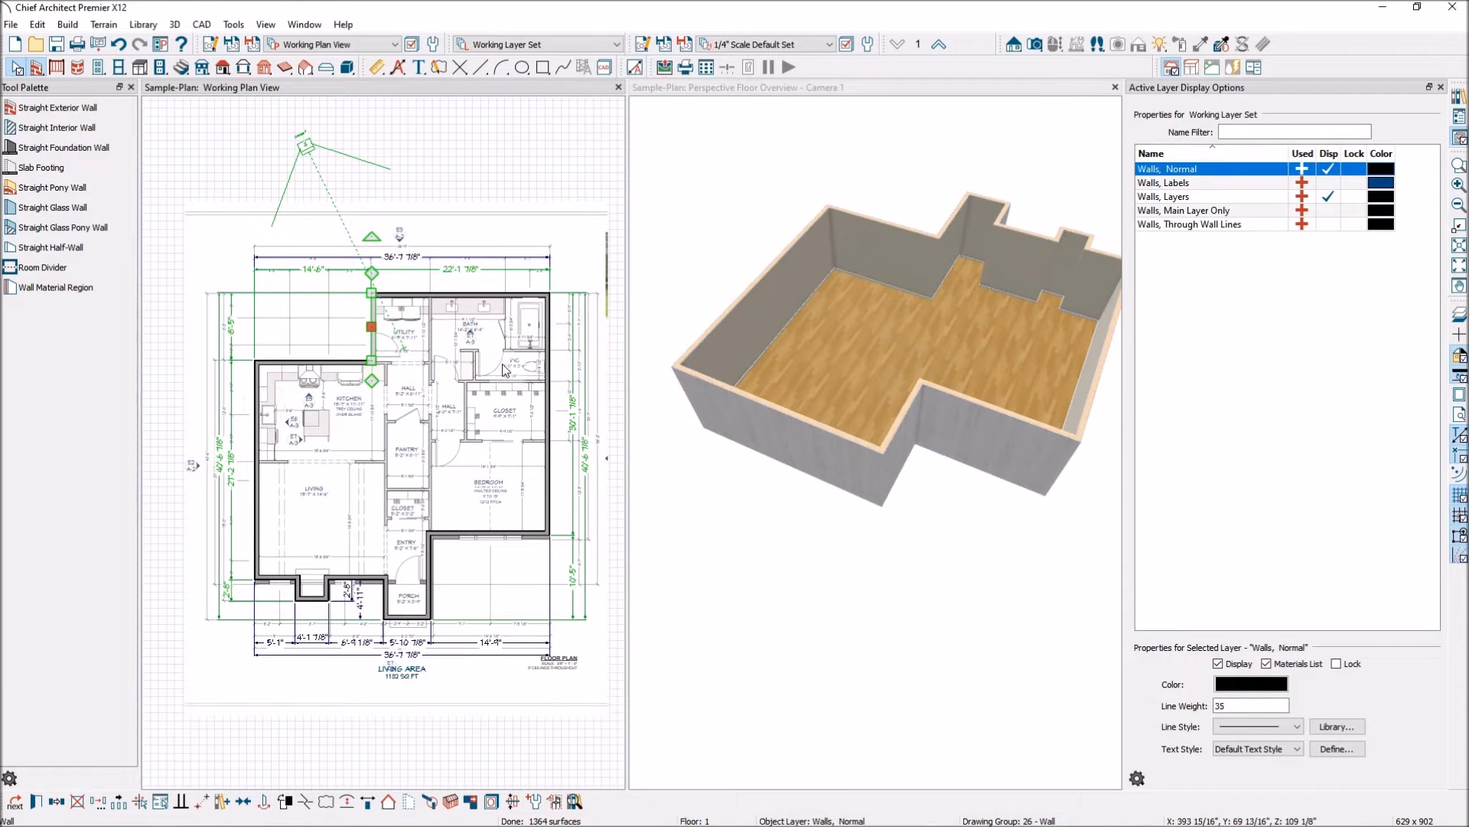
pyautogui.scroll(3, 404, 238)
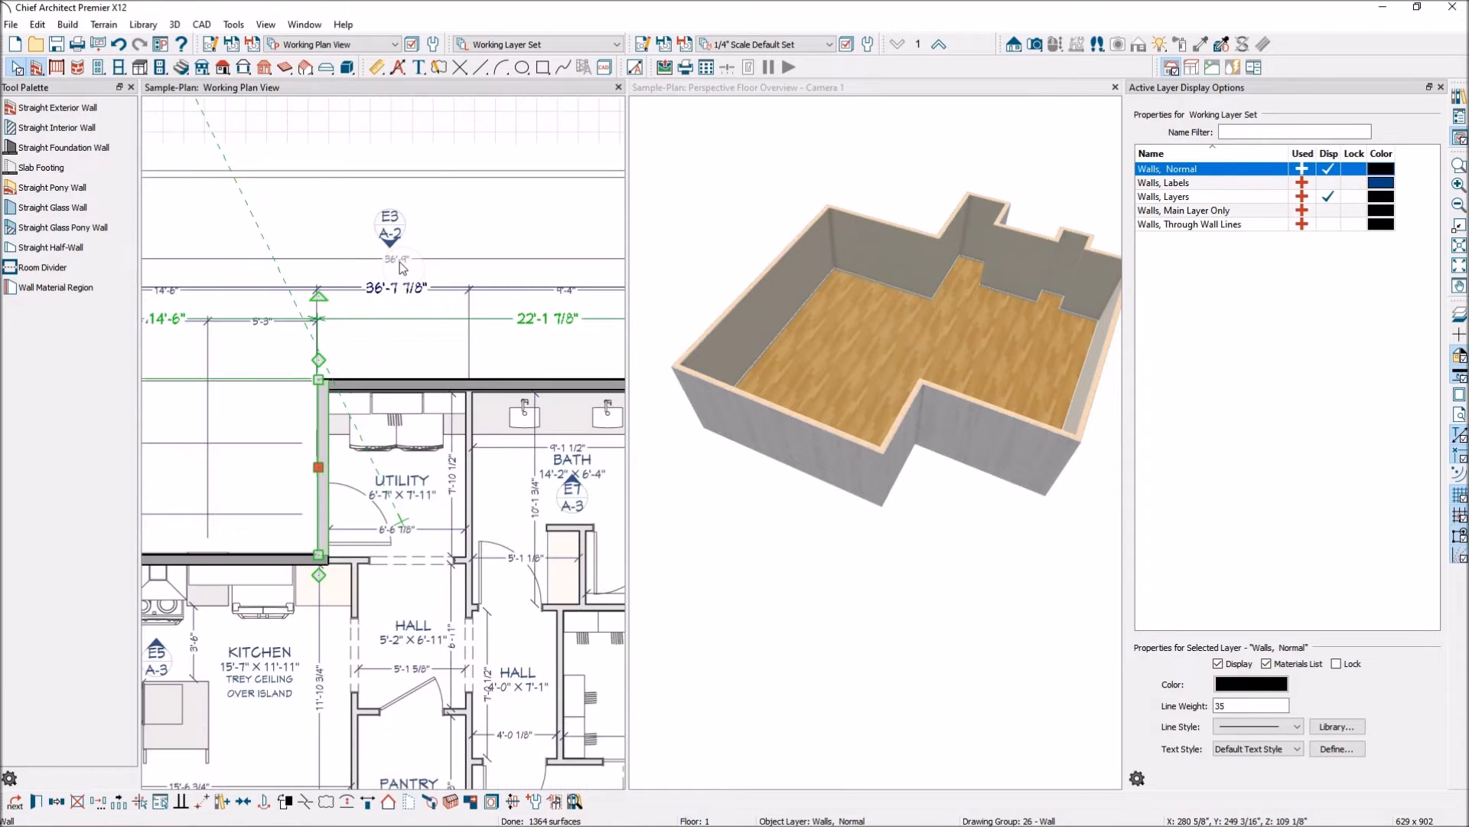
pyautogui.scroll(-3, 403, 267)
pyautogui.press('Escape')
pyautogui.click(557, 396)
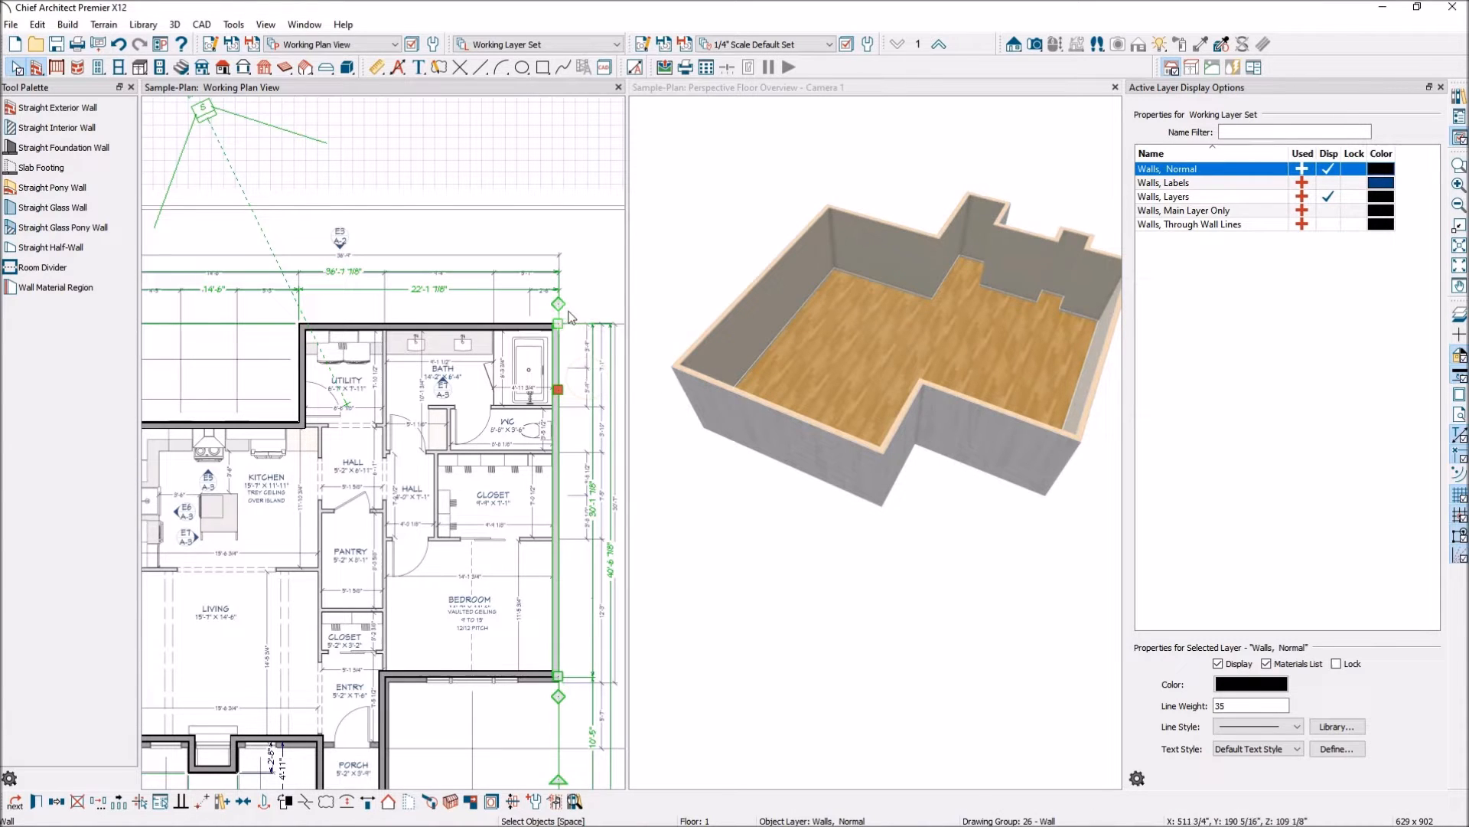
pyautogui.click(352, 273)
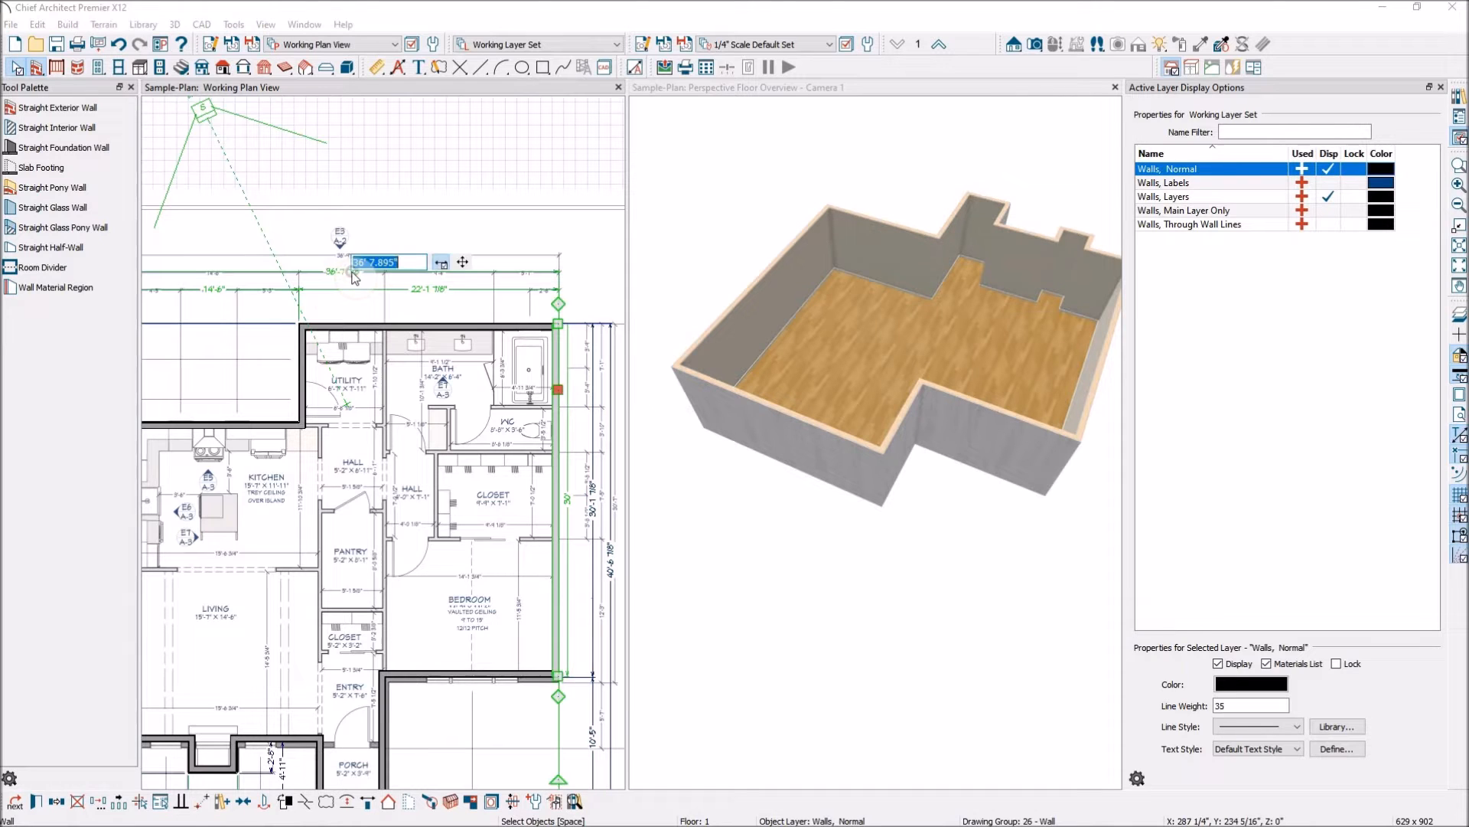
pyautogui.write("36'9")
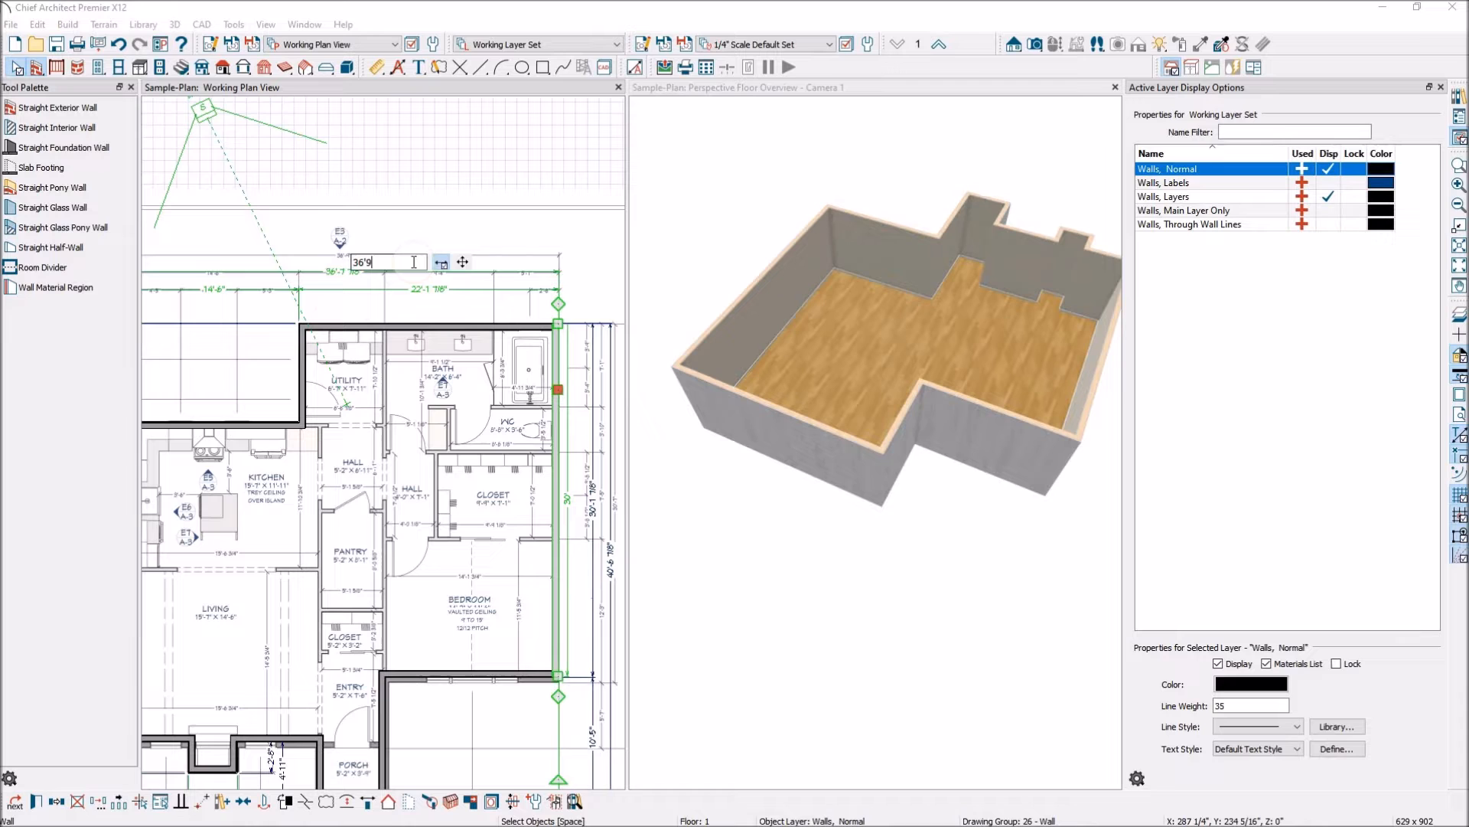
pyautogui.press('Return')
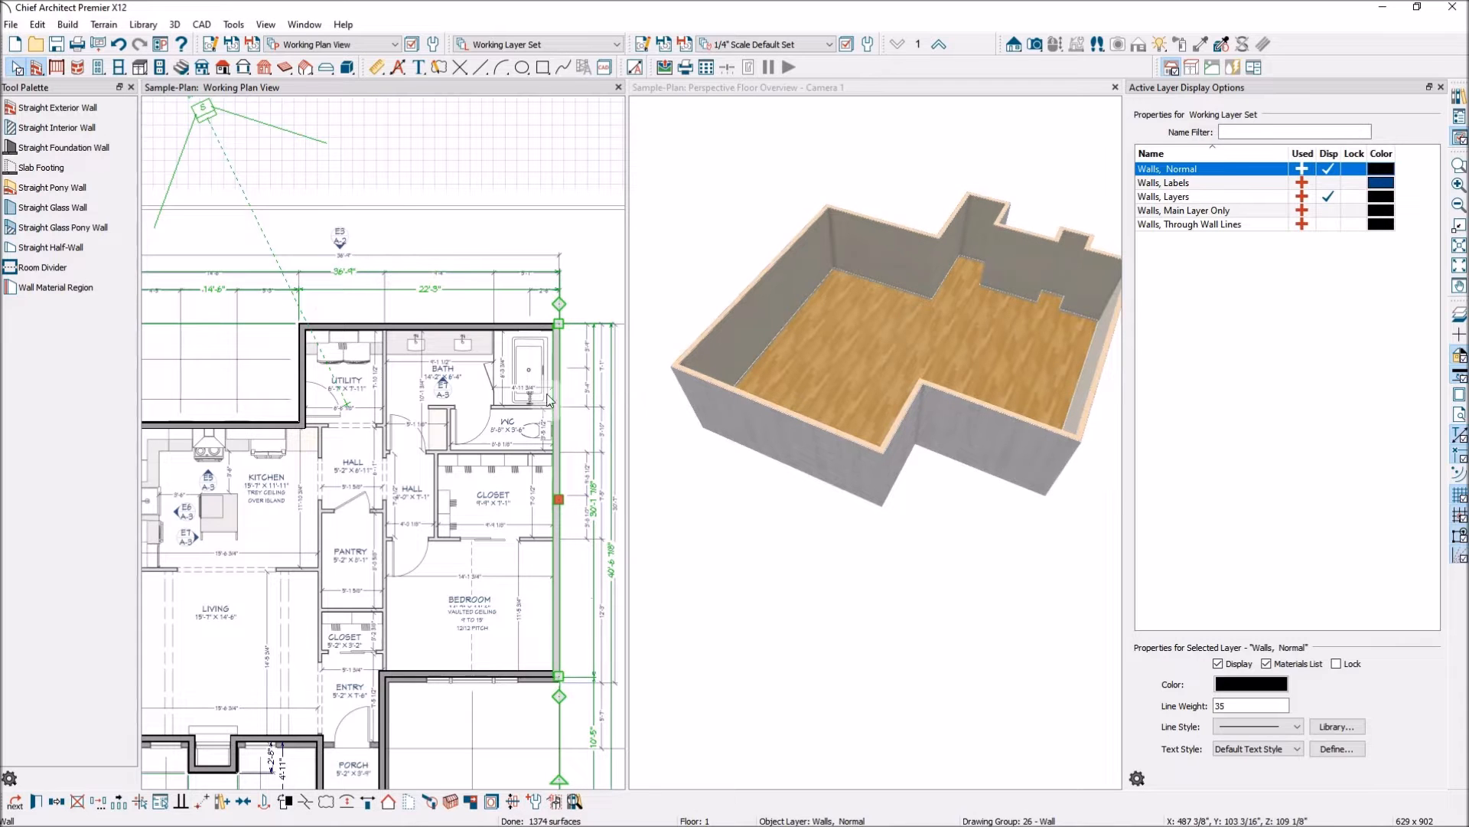
# Step: Try to position the porch's right exterior wall 14'-6 1/8" from the house's right exterior wall
pyautogui.scroll(-1, 551, 287)
pyautogui.scroll(-1, 551, 287)
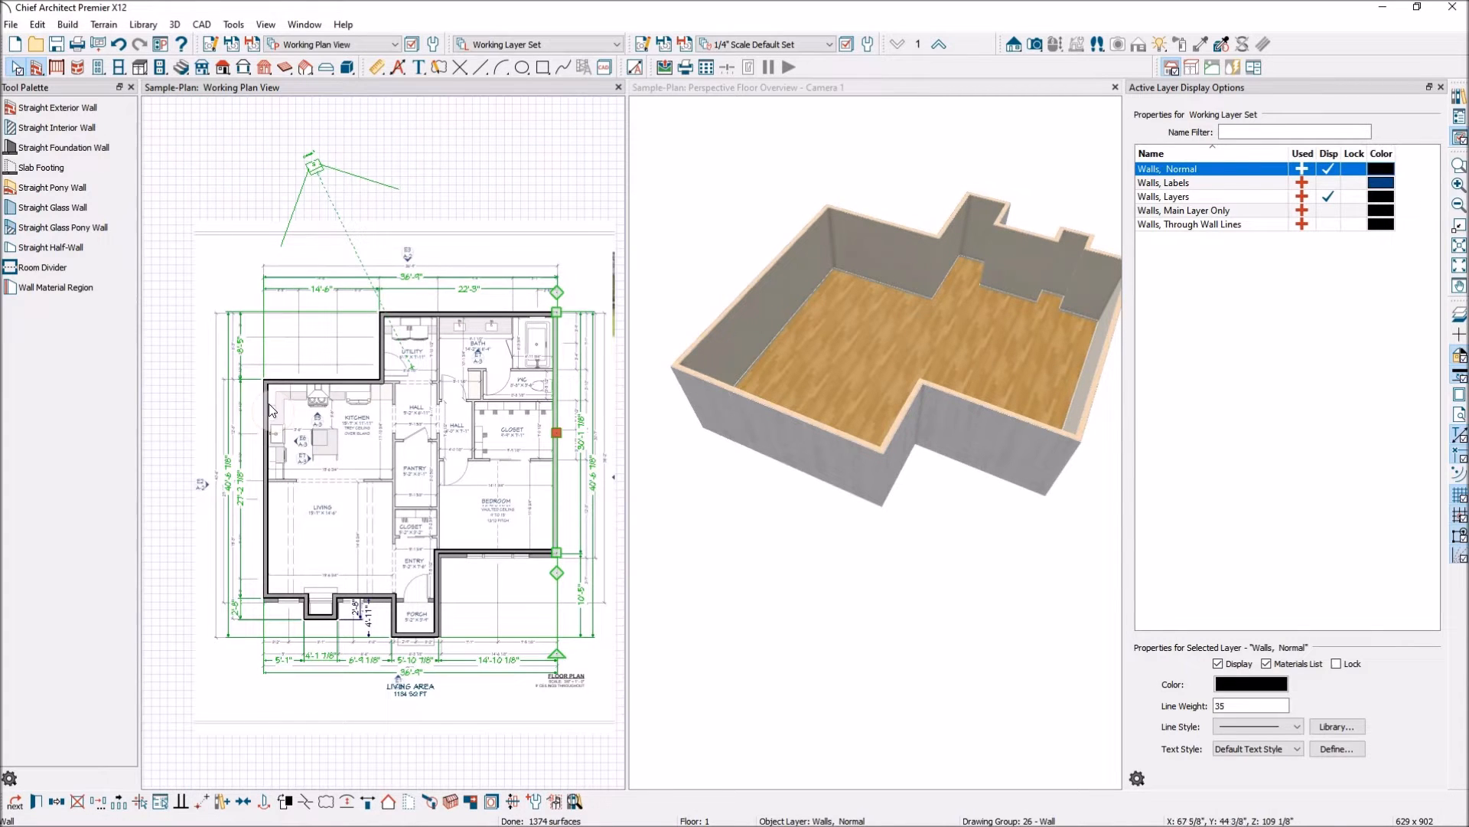
pyautogui.scroll(2, 492, 697)
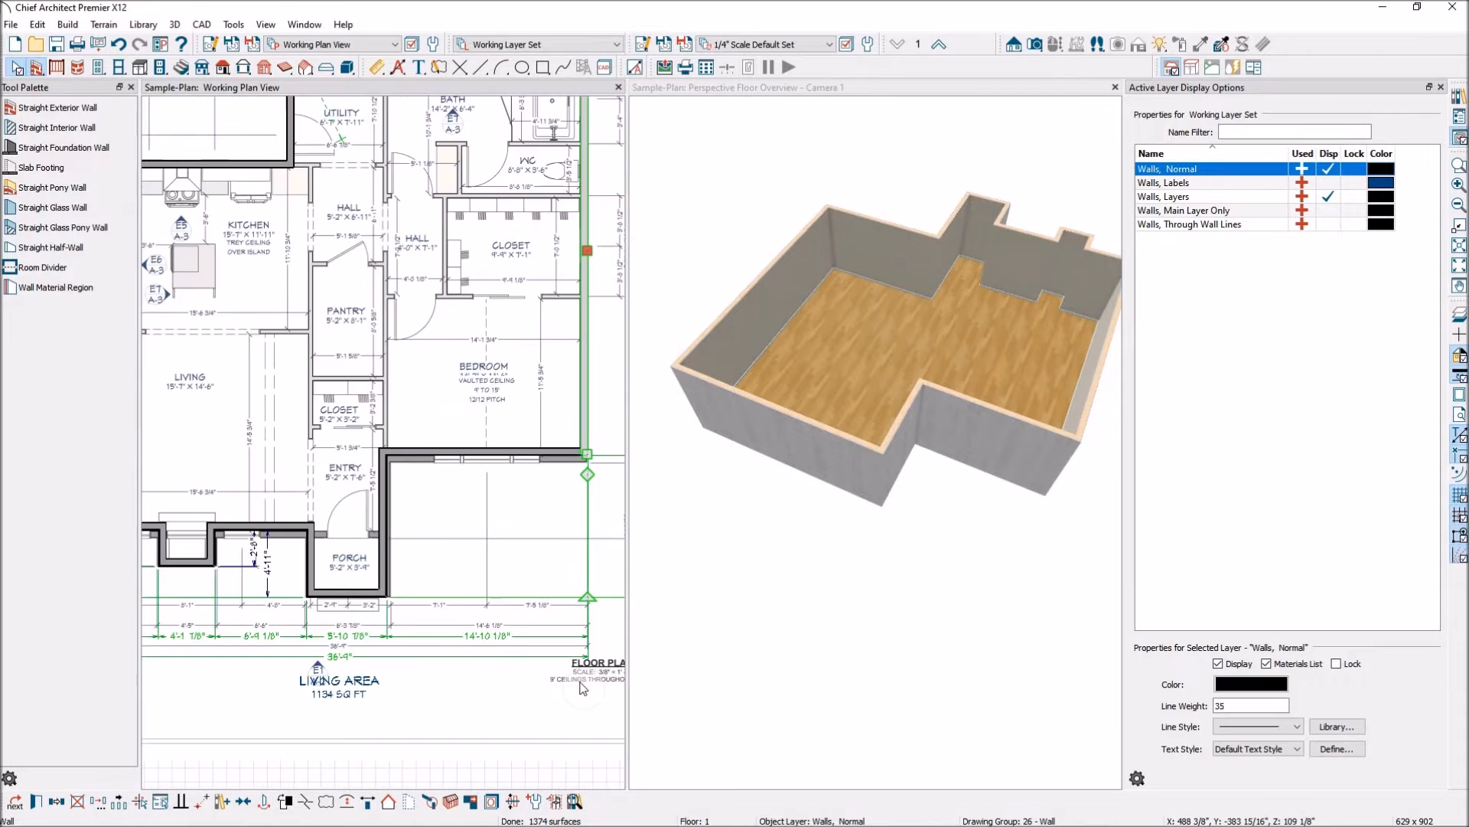
pyautogui.press('Escape')
pyautogui.click(310, 473)
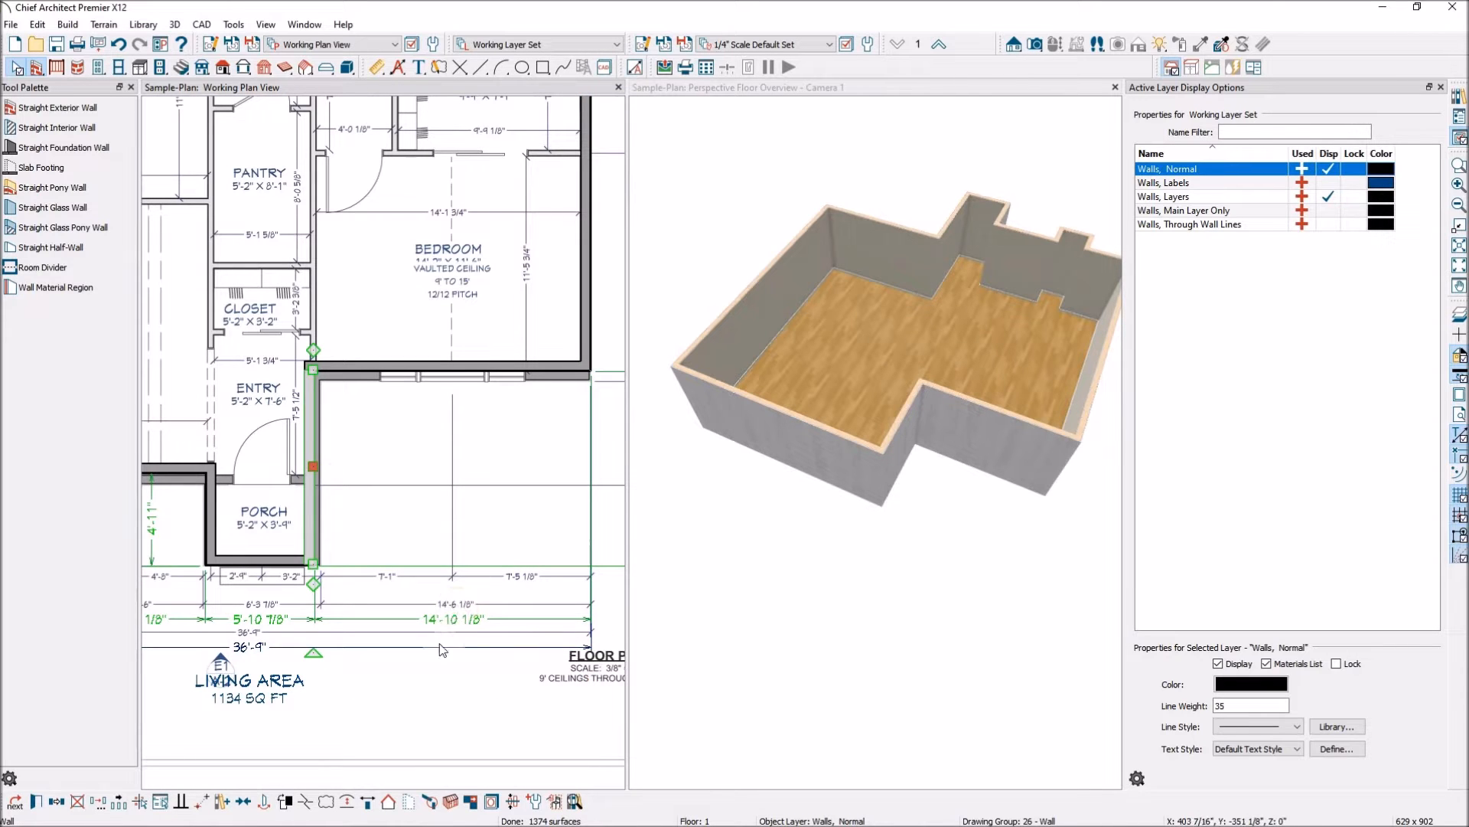
pyautogui.click(453, 618)
pyautogui.write("14'6")
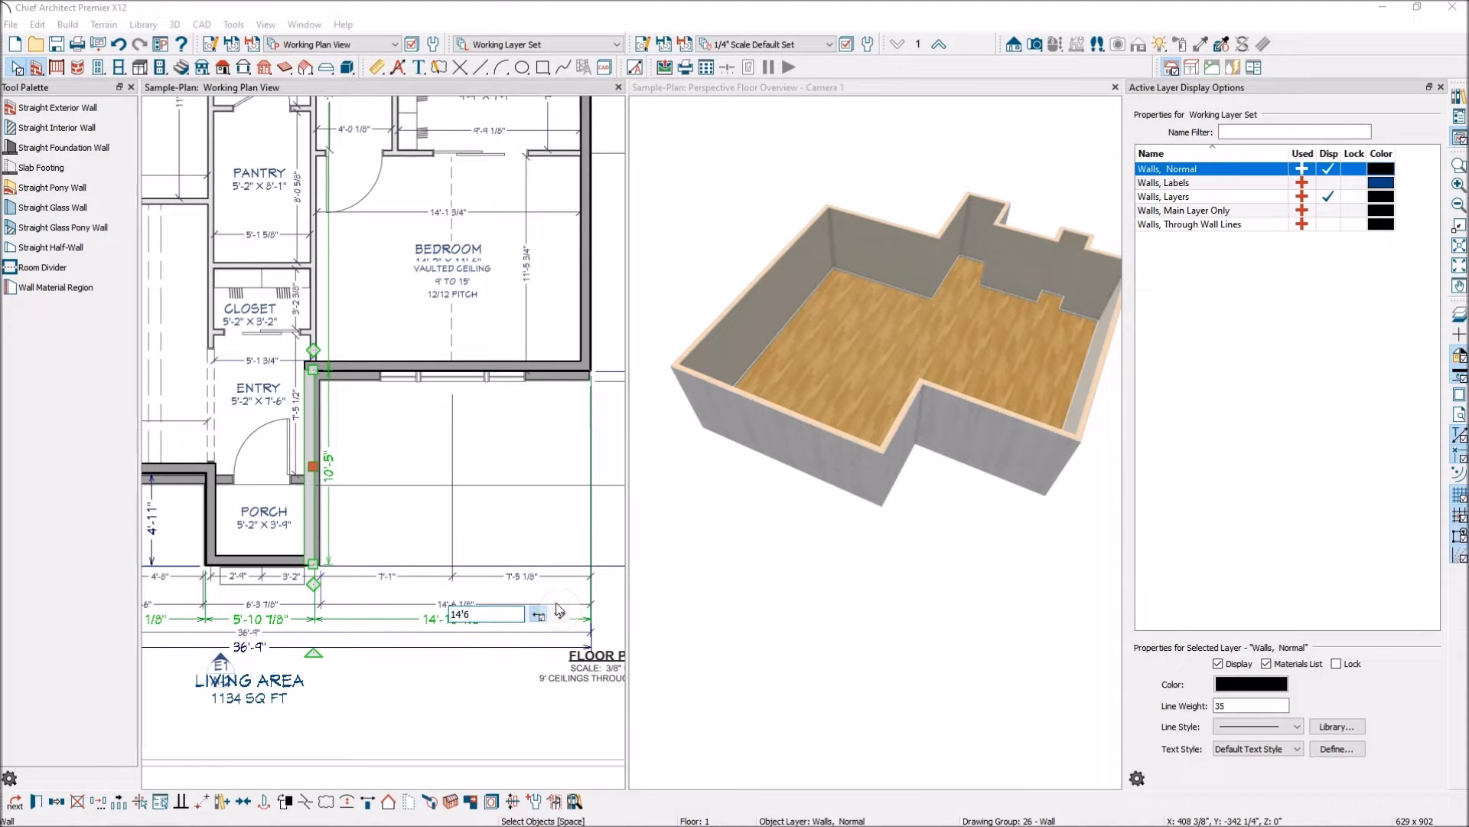
pyautogui.write("4'-6 1/8")
pyautogui.press('Return')
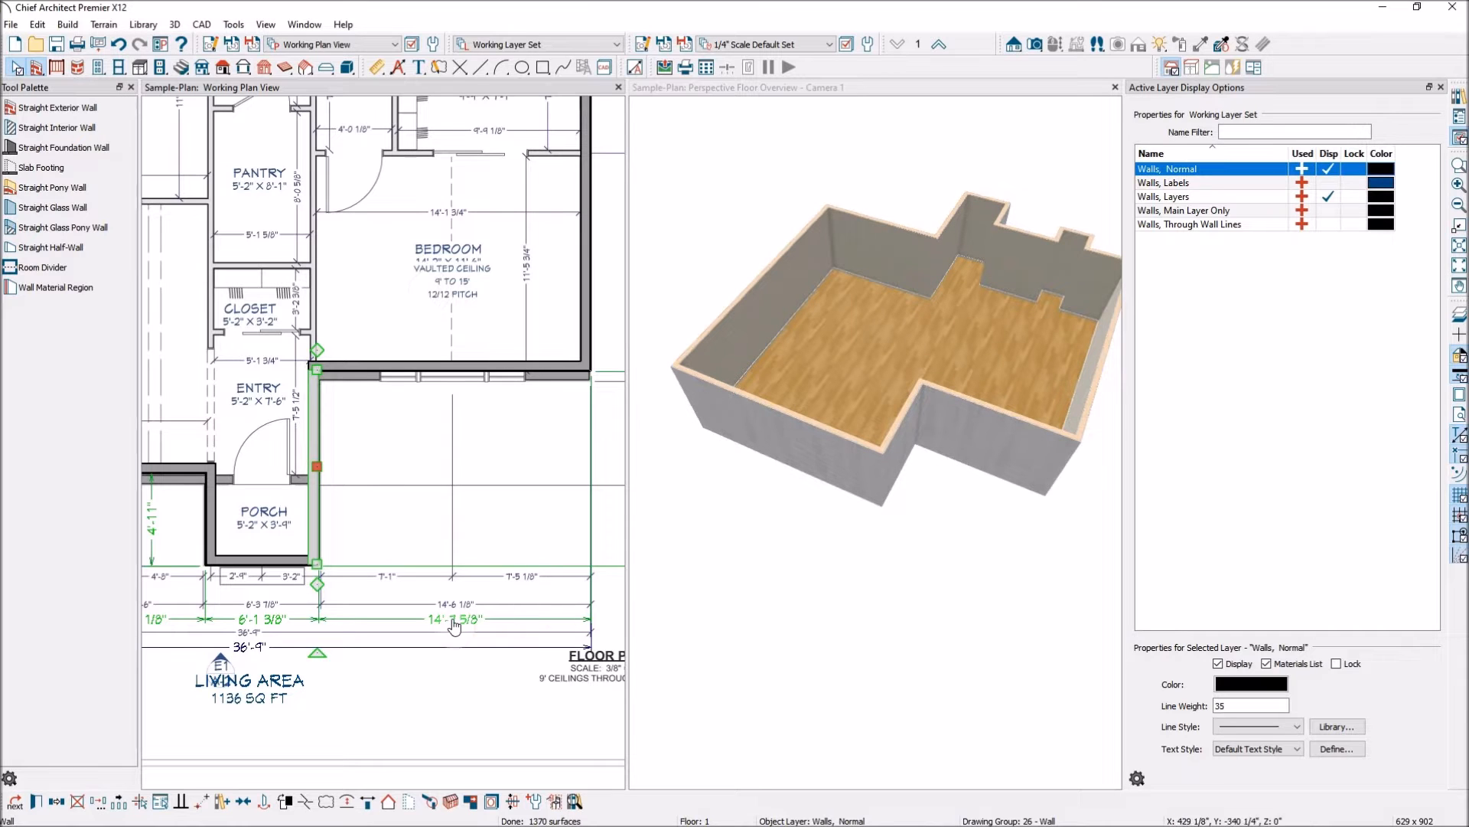
# Step: Set the distance between the porch's right wall and the house's right exterior wall to 14'-6 1/8"
pyautogui.click(471, 690)
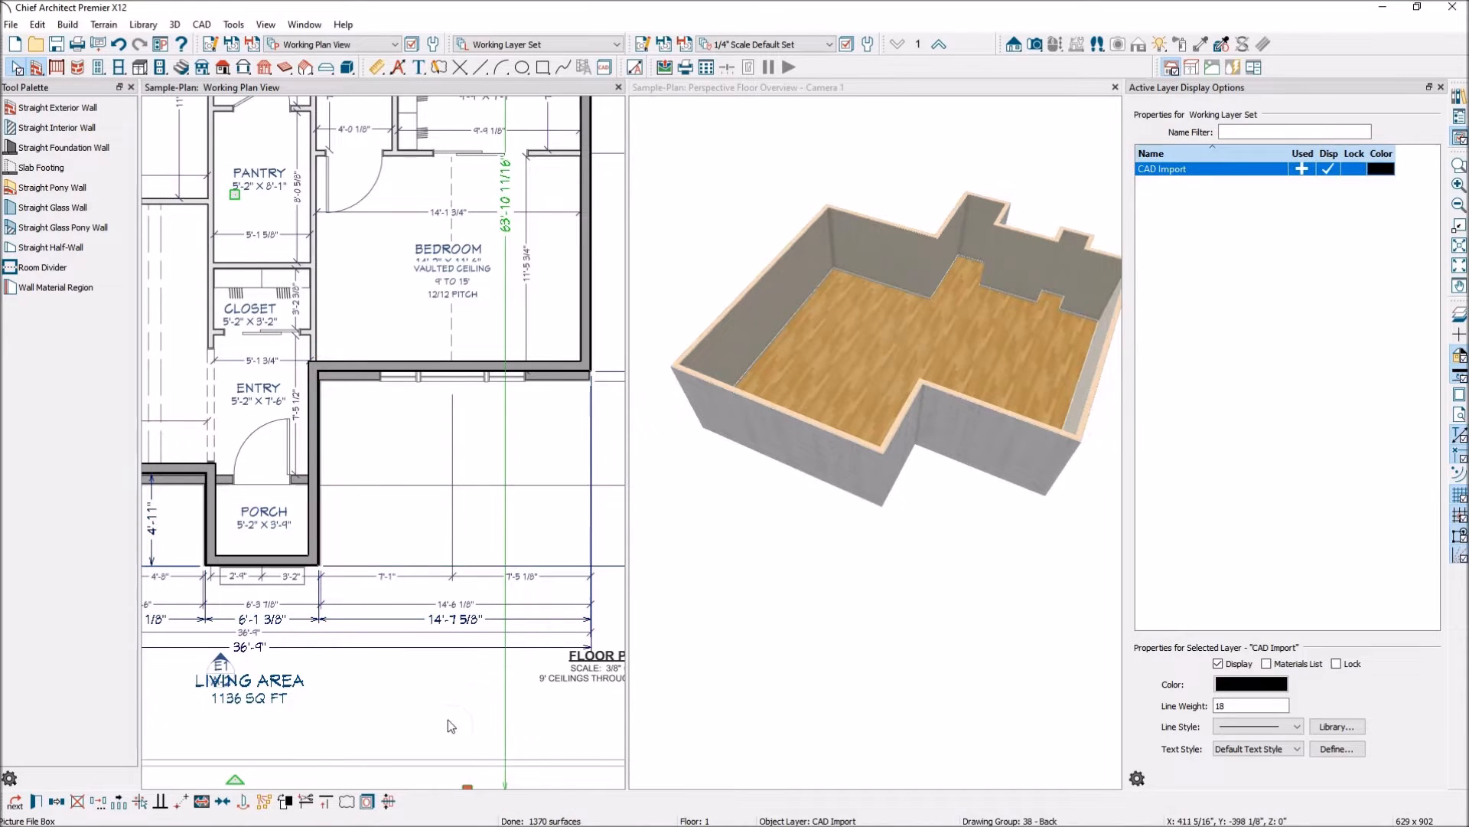
pyautogui.scroll(2, 430, 697)
pyautogui.scroll(1, 452, 610)
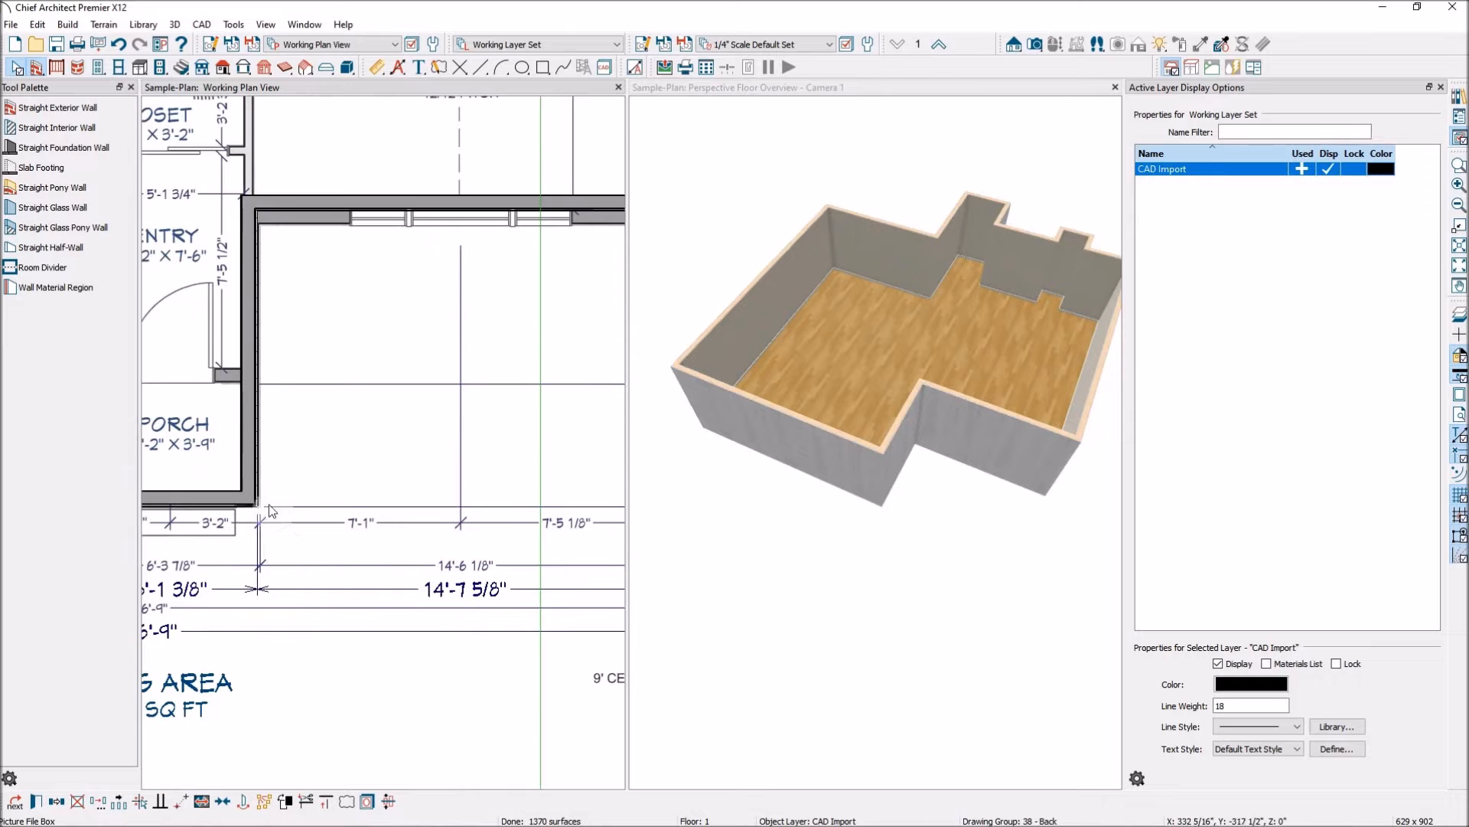
pyautogui.click(247, 484)
pyautogui.scroll(-2, 248, 470)
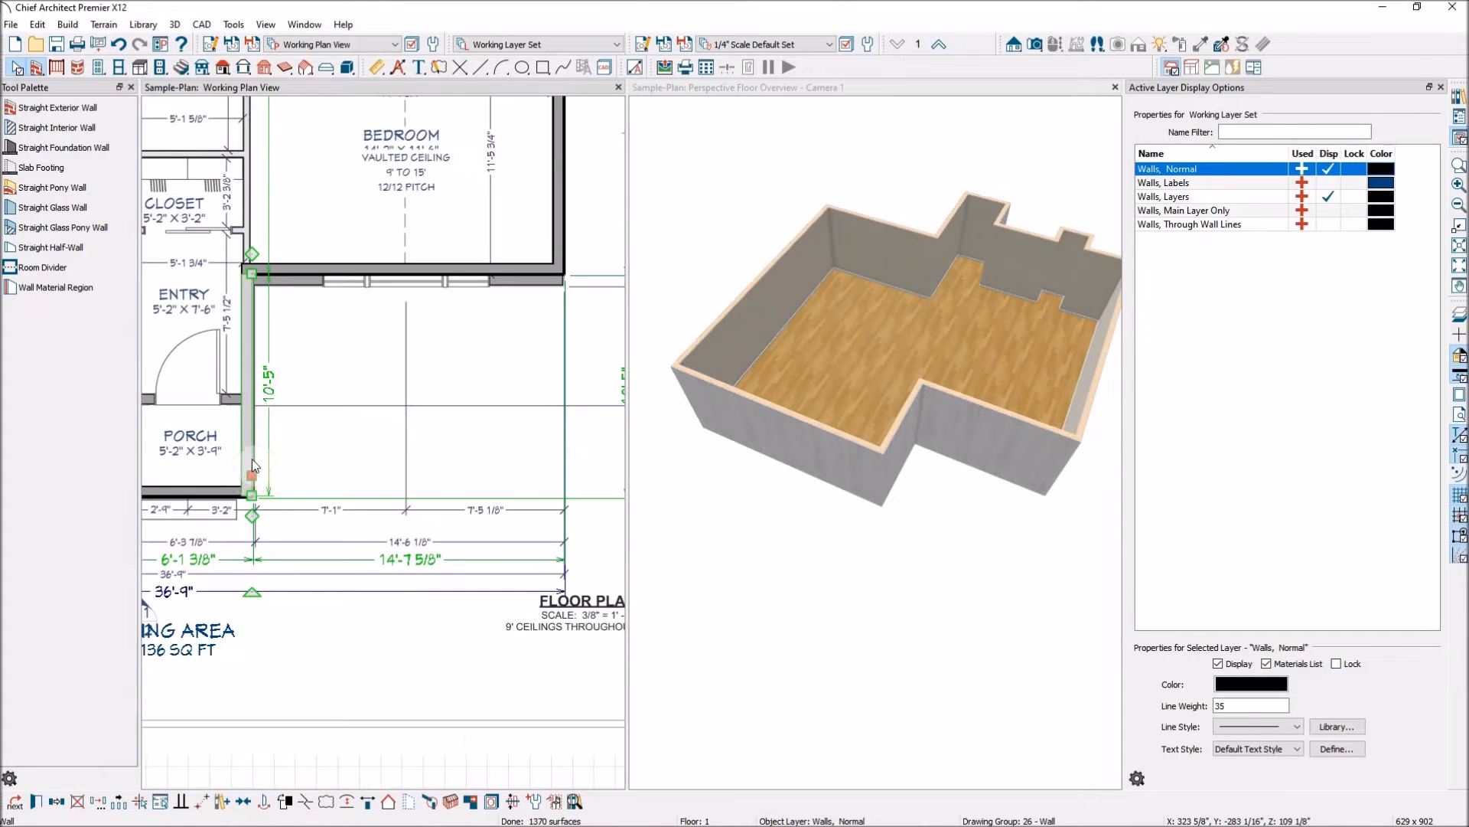
pyautogui.scroll(2, 396, 536)
pyautogui.click(396, 532)
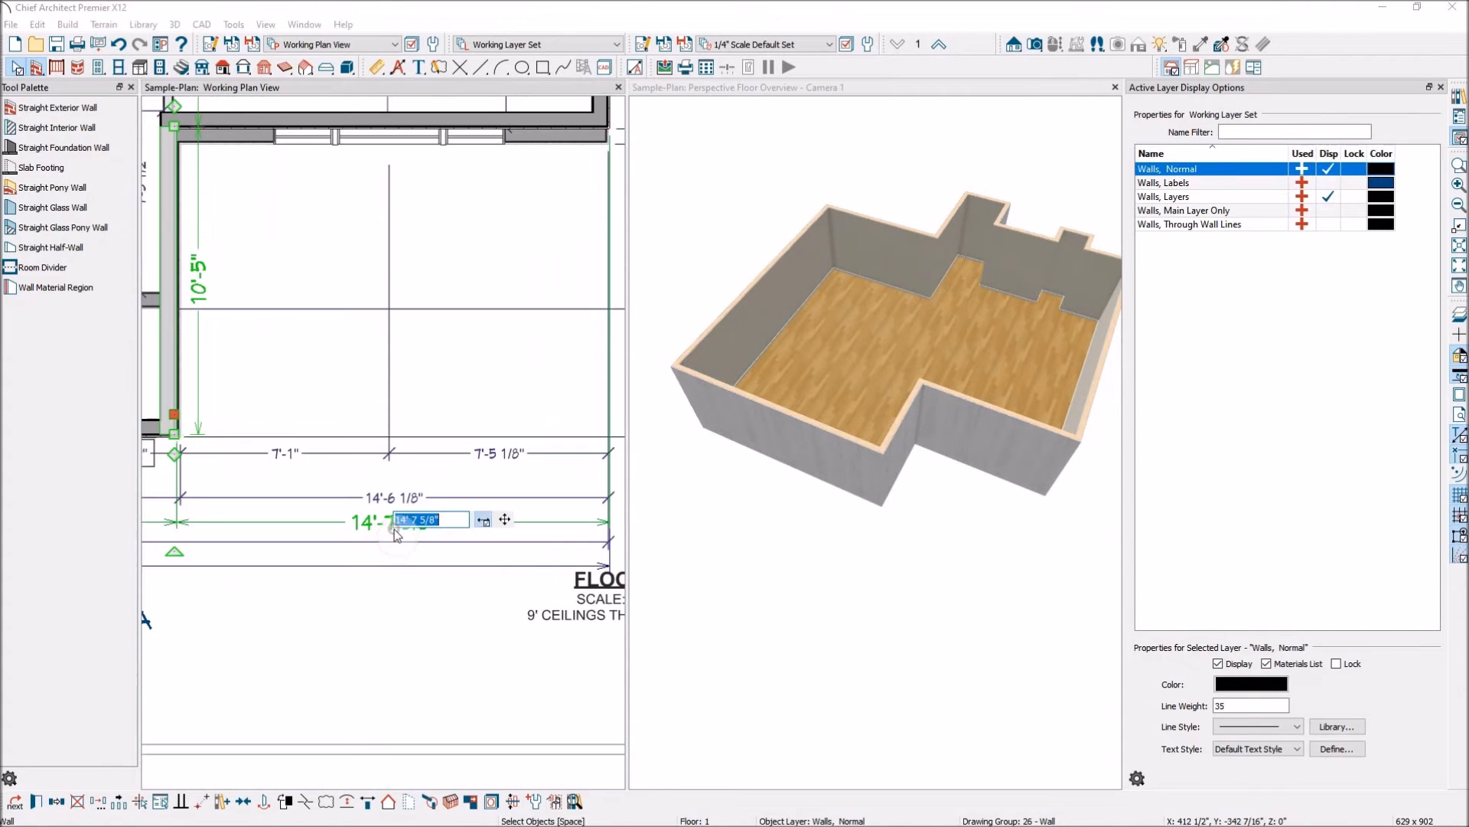
pyautogui.write('1')
pyautogui.press('Return')
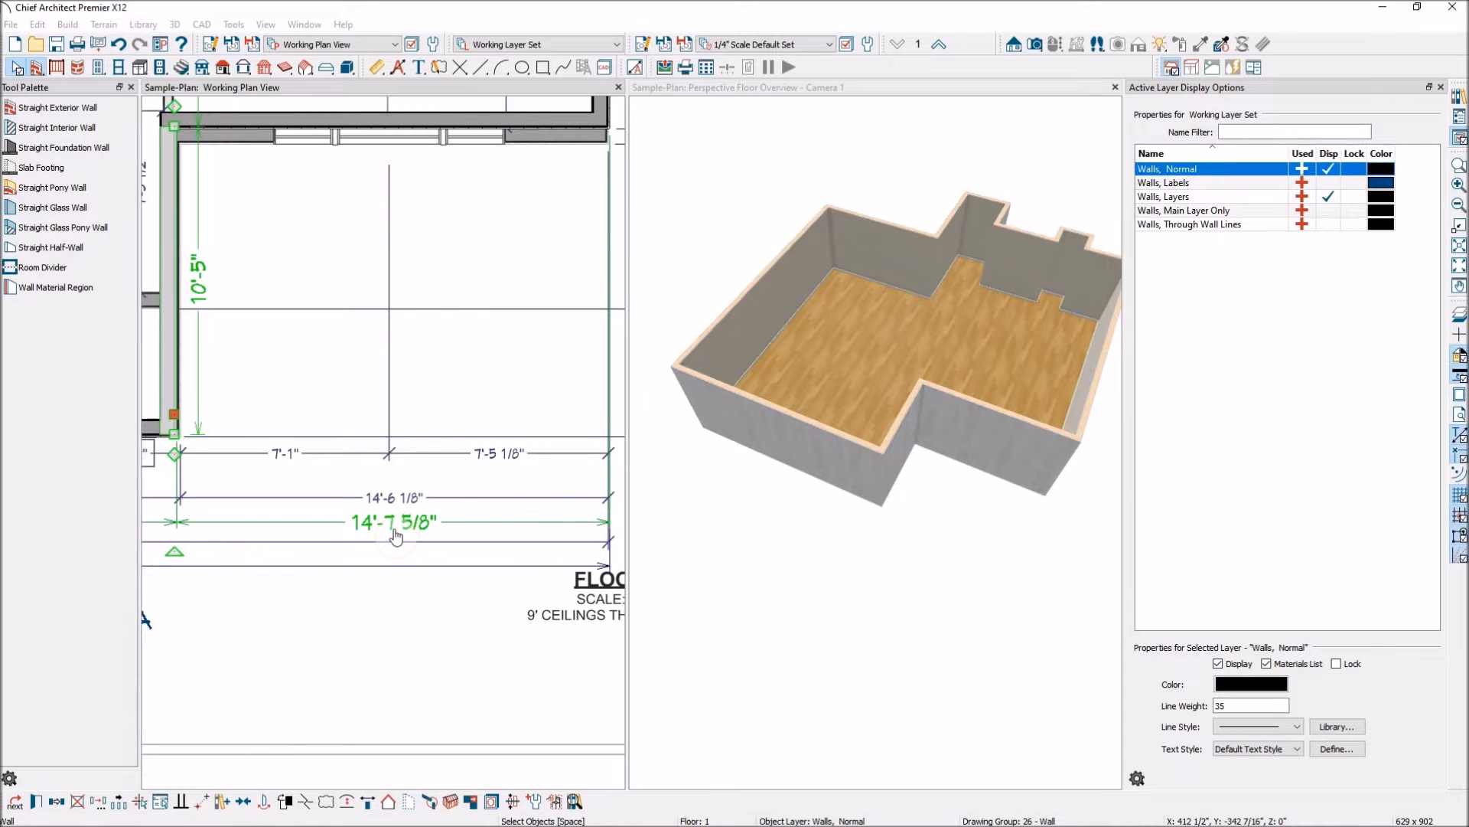
pyautogui.scroll(-5, 396, 538)
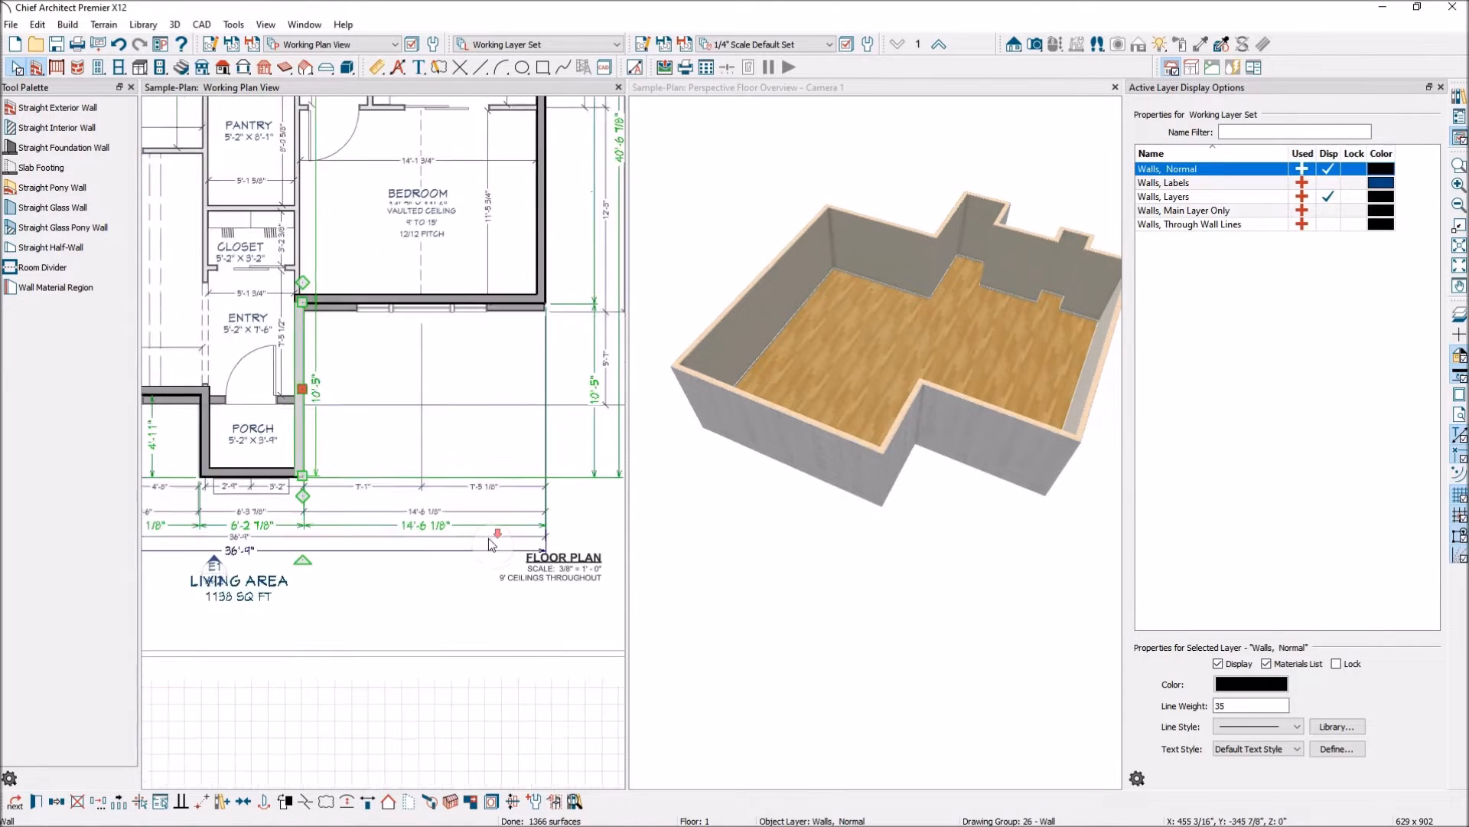
# Step: Nudge the porch's left wall outward so the overall porch width matches the floor plan's 6'-3 7/8"
pyautogui.scroll(5, 278, 556)
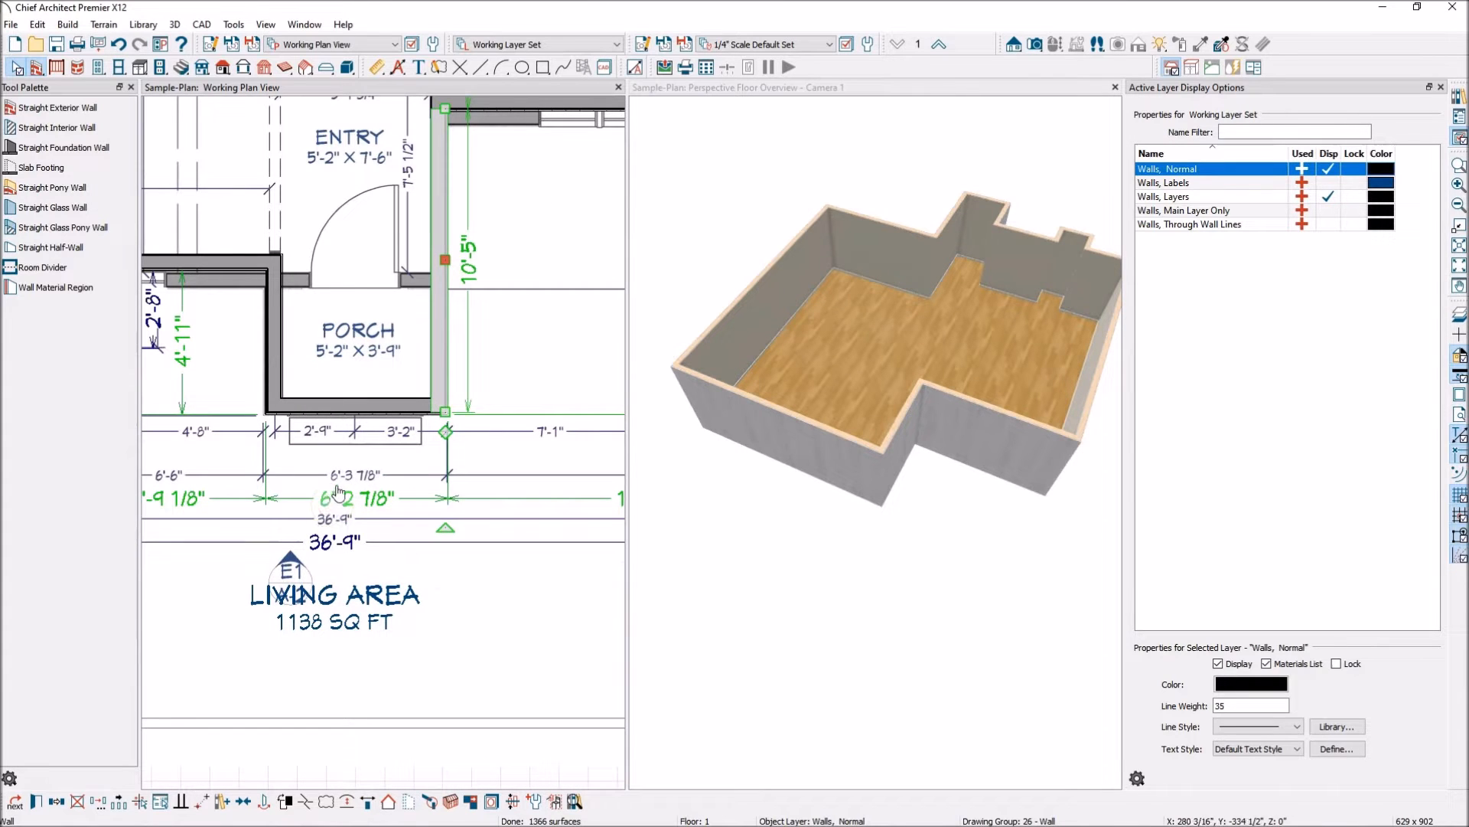
pyautogui.click(276, 363)
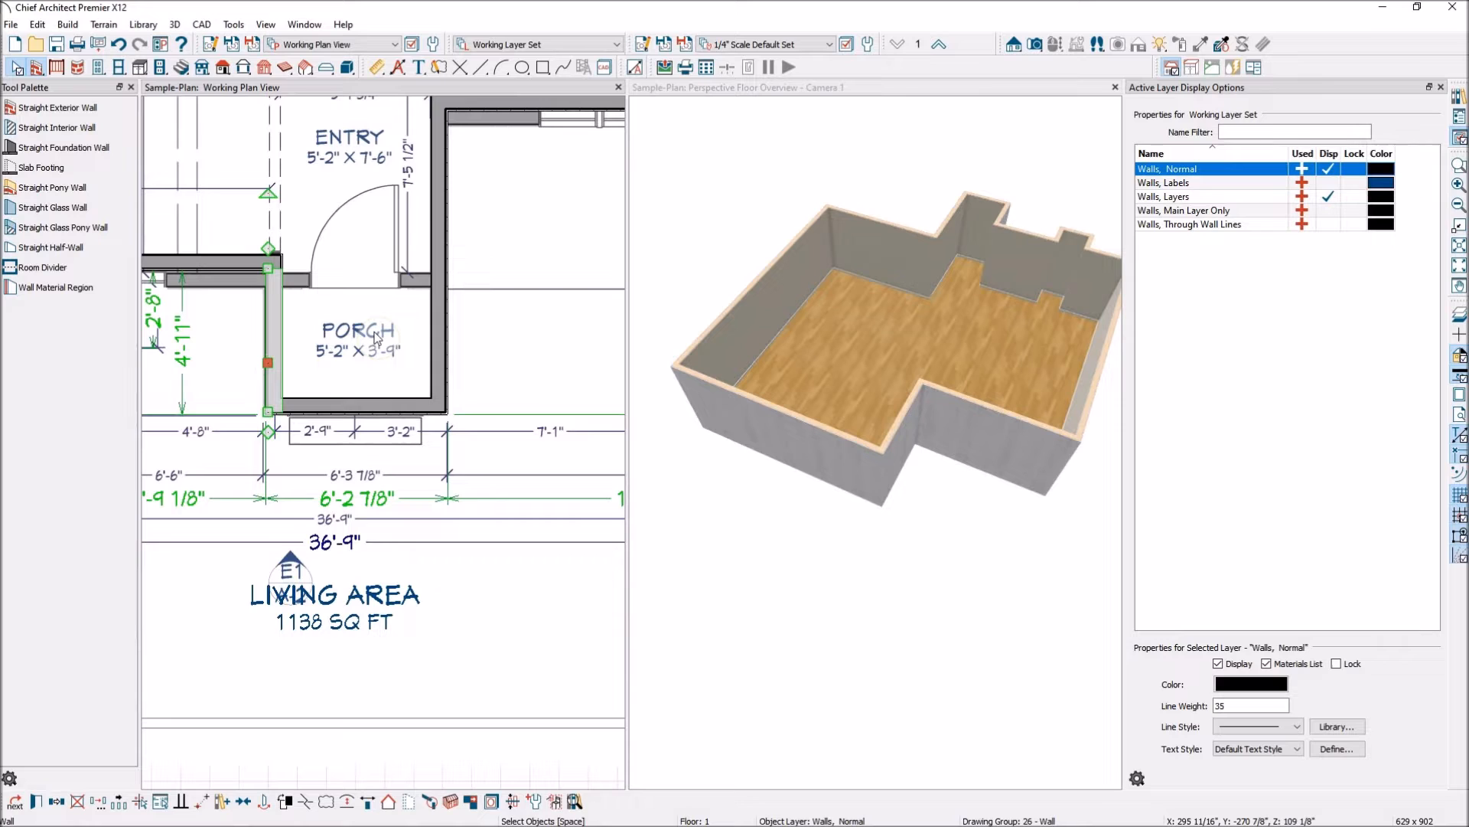
pyautogui.press('Left')
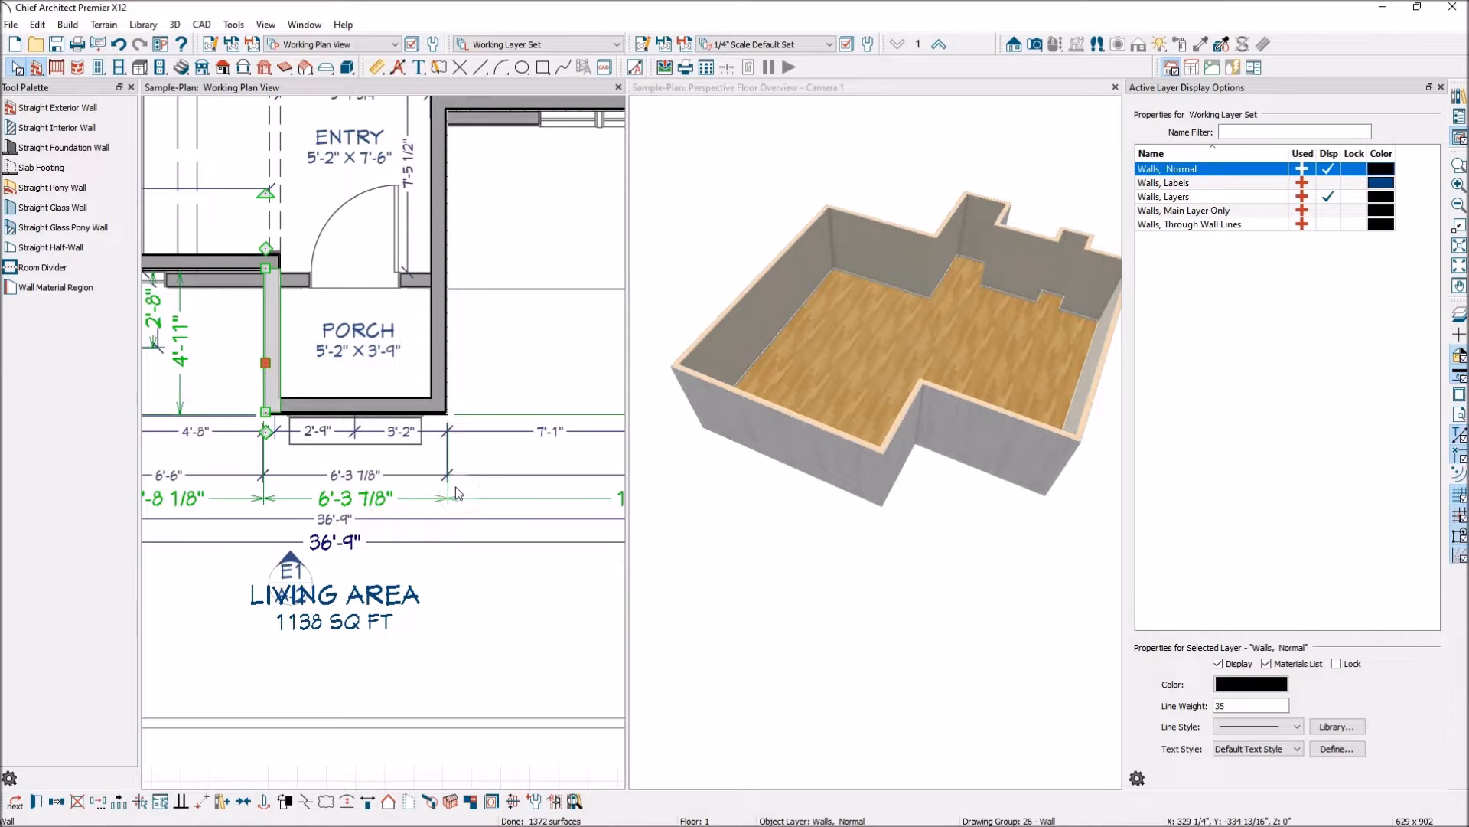
# Step: Reposition the right wall of the living room's fireplace bump-out to 6'-6" from the porch's left wall
pyautogui.scroll(-1, 514, 492)
pyautogui.scroll(-4, 515, 492)
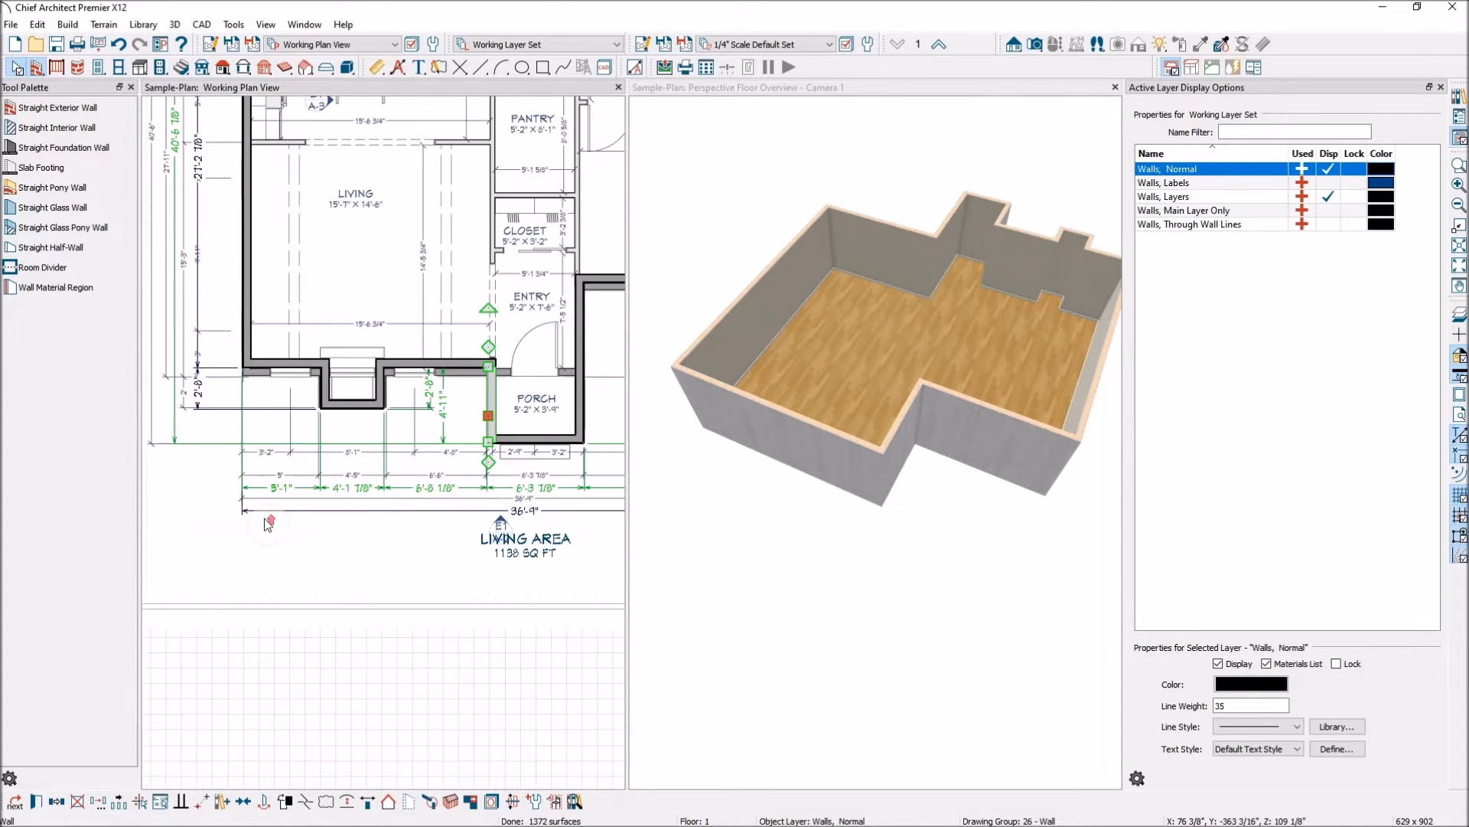
pyautogui.scroll(1, 534, 474)
pyautogui.click(346, 373)
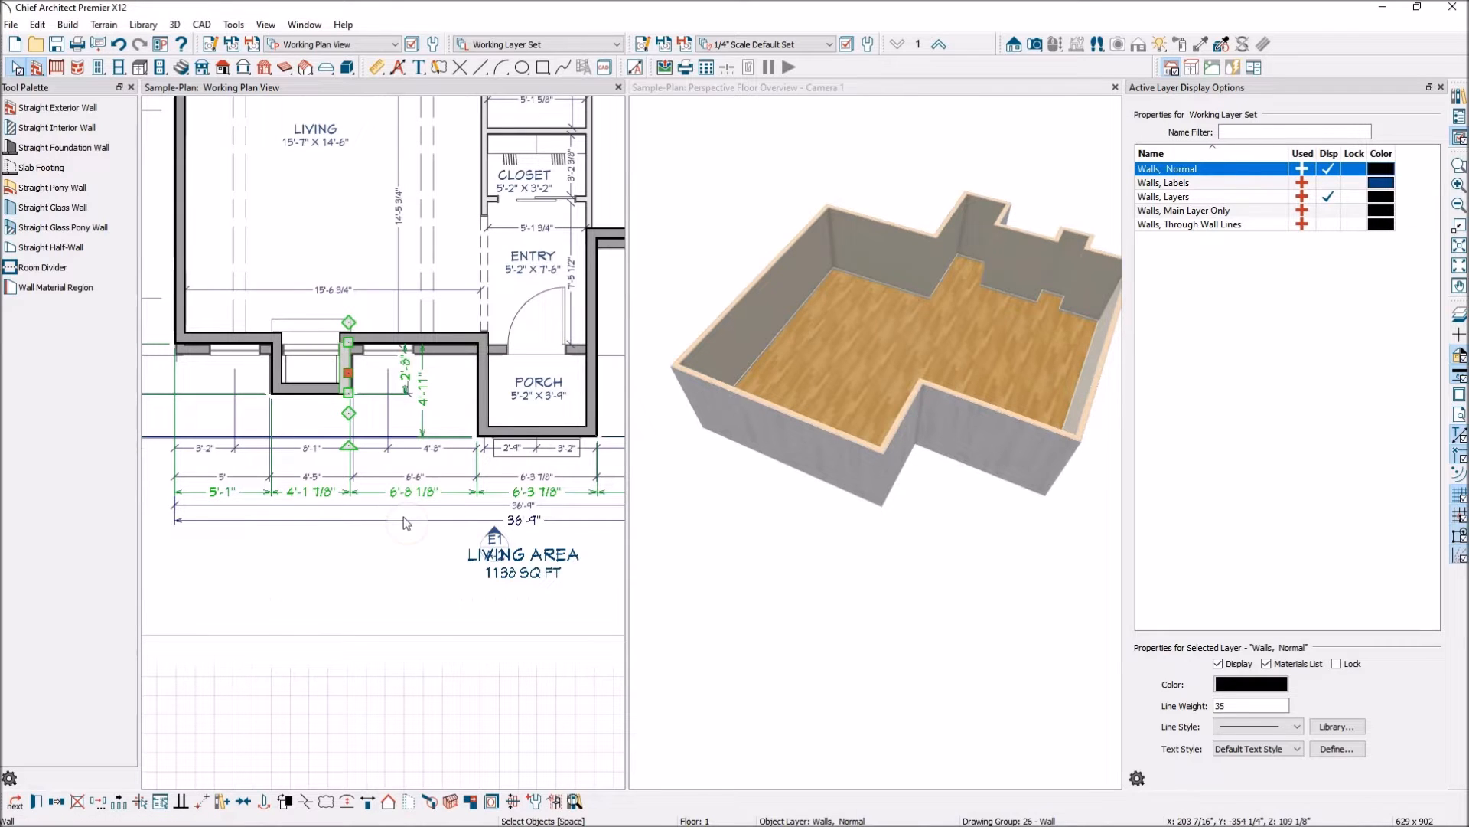
pyautogui.click(412, 498)
pyautogui.write('6')
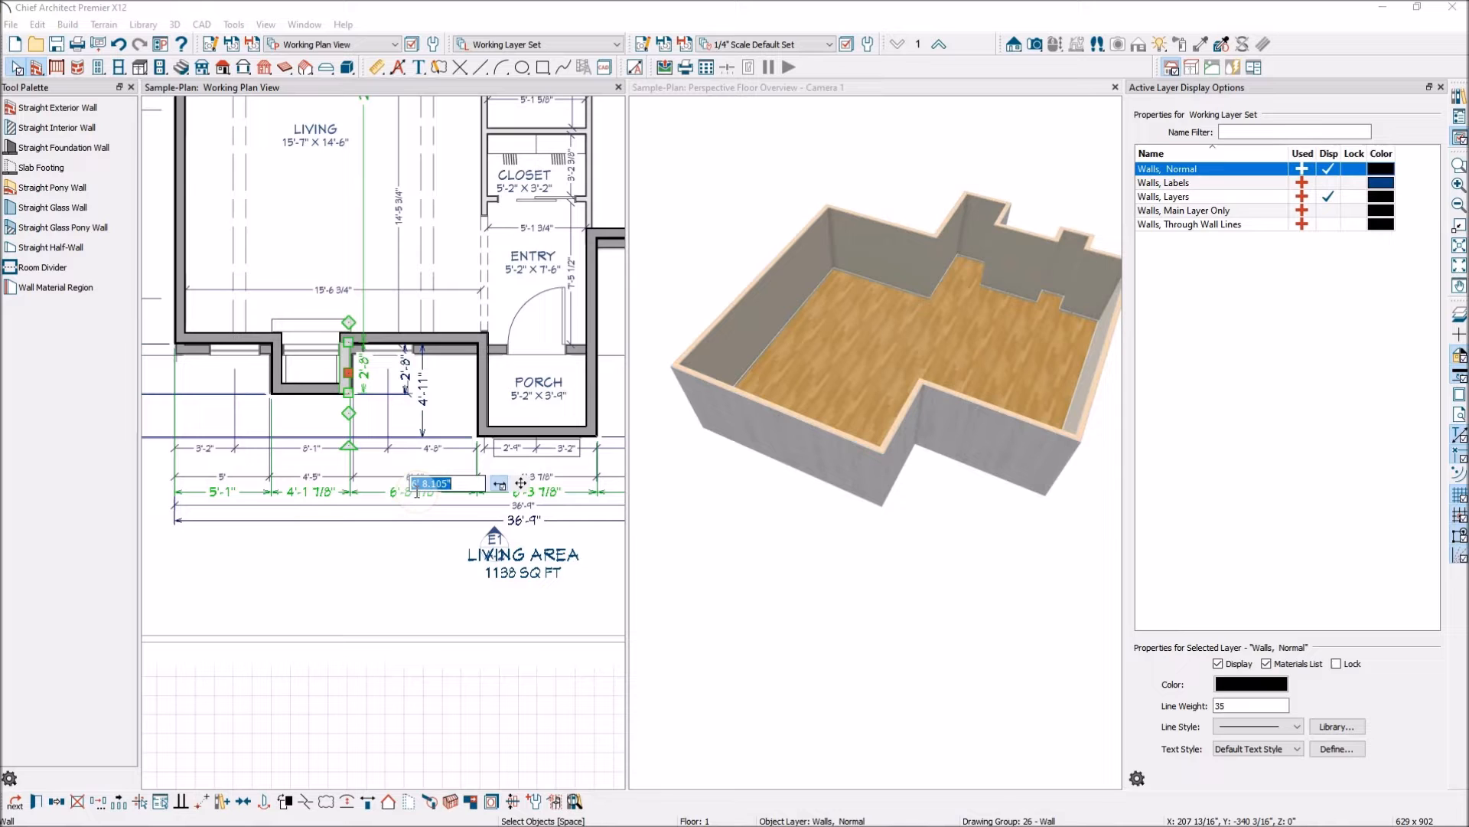
pyautogui.write("'6")
pyautogui.press('Return')
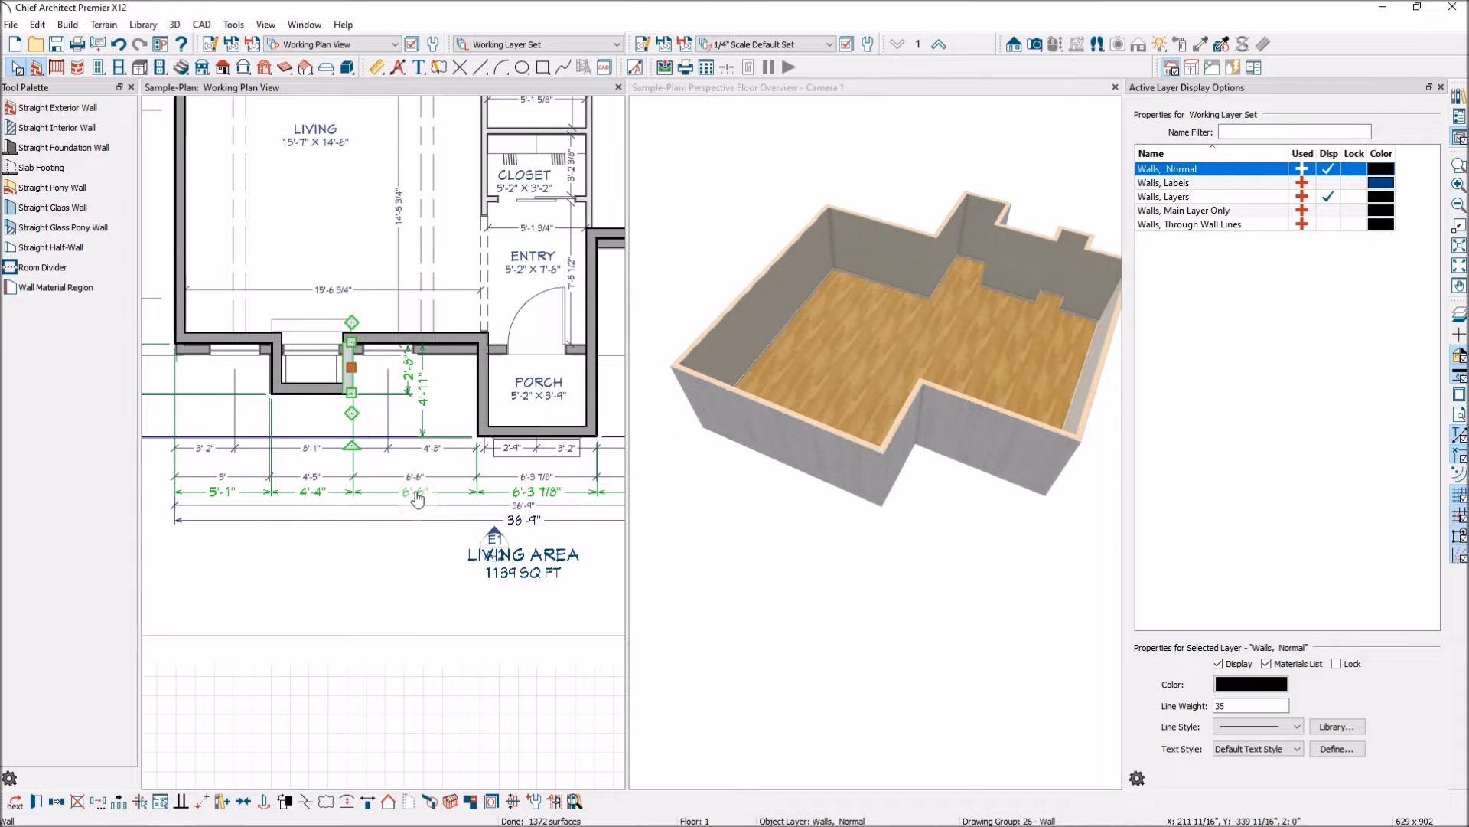
# Step: Reposition the left wall of the fireplace bump-out to 5' from the house's left exterior wall
pyautogui.scroll(2, 186, 382)
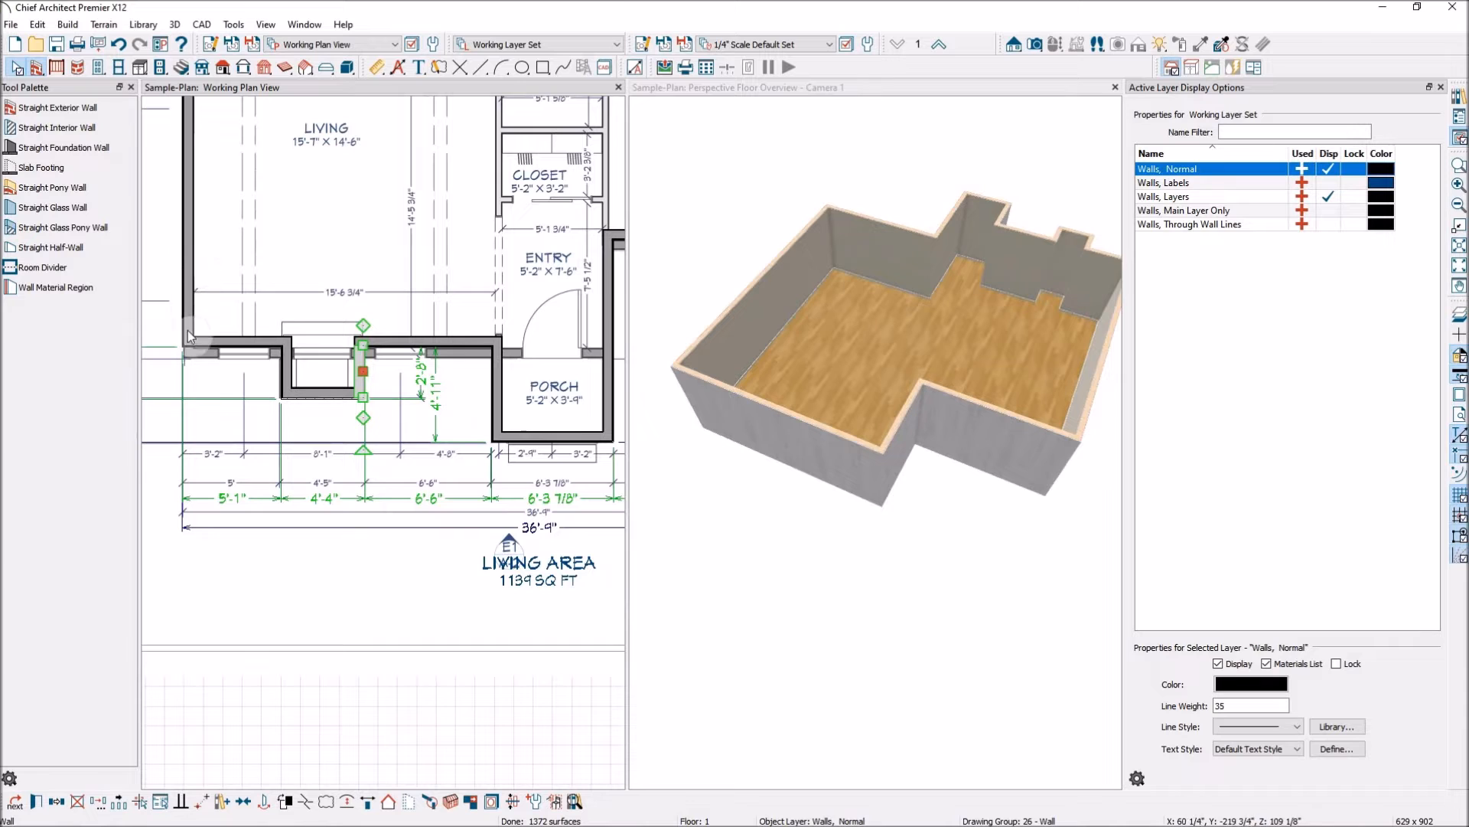
pyautogui.click(288, 372)
pyautogui.click(288, 373)
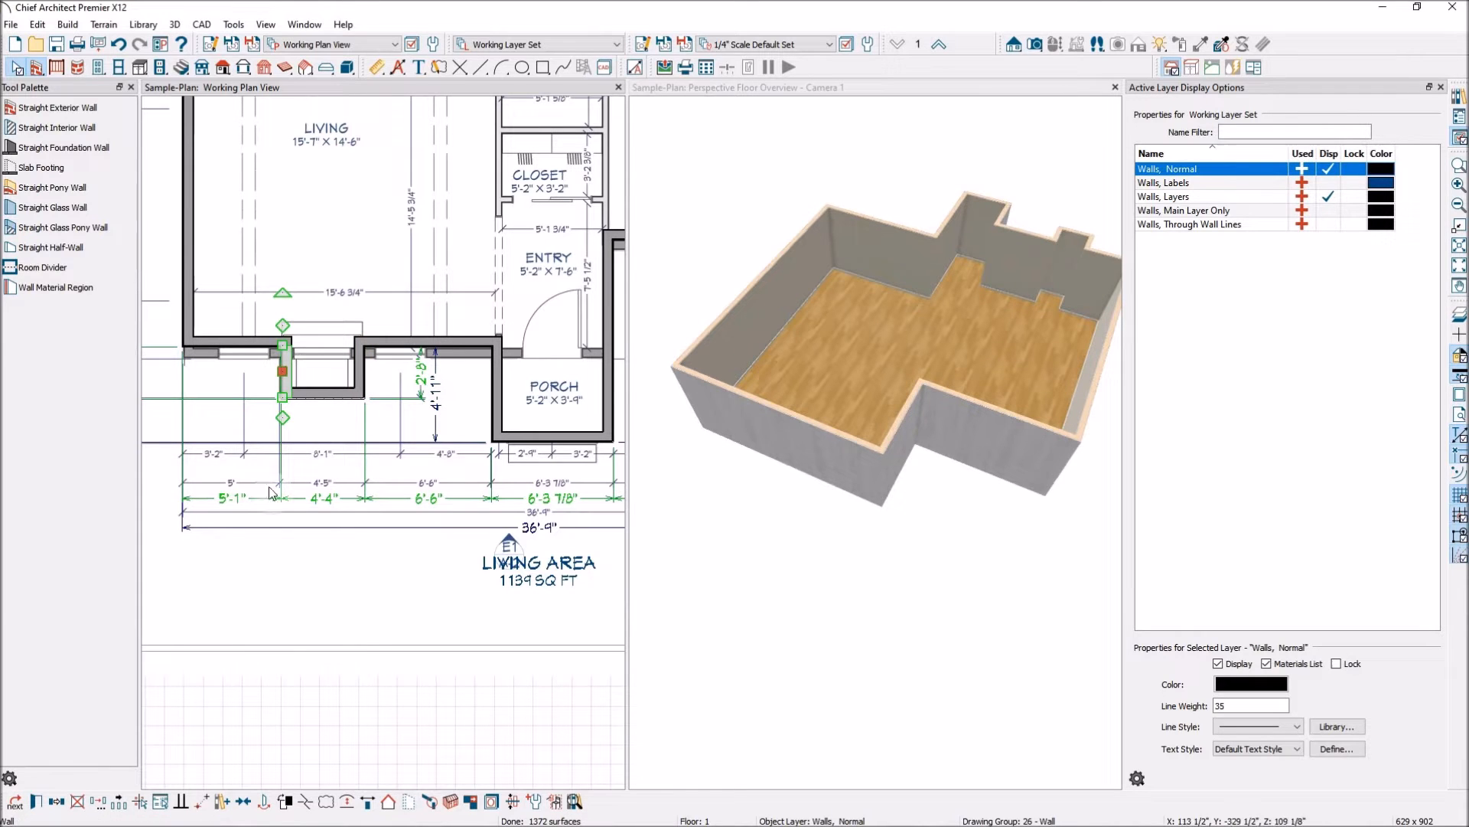
pyautogui.click(232, 498)
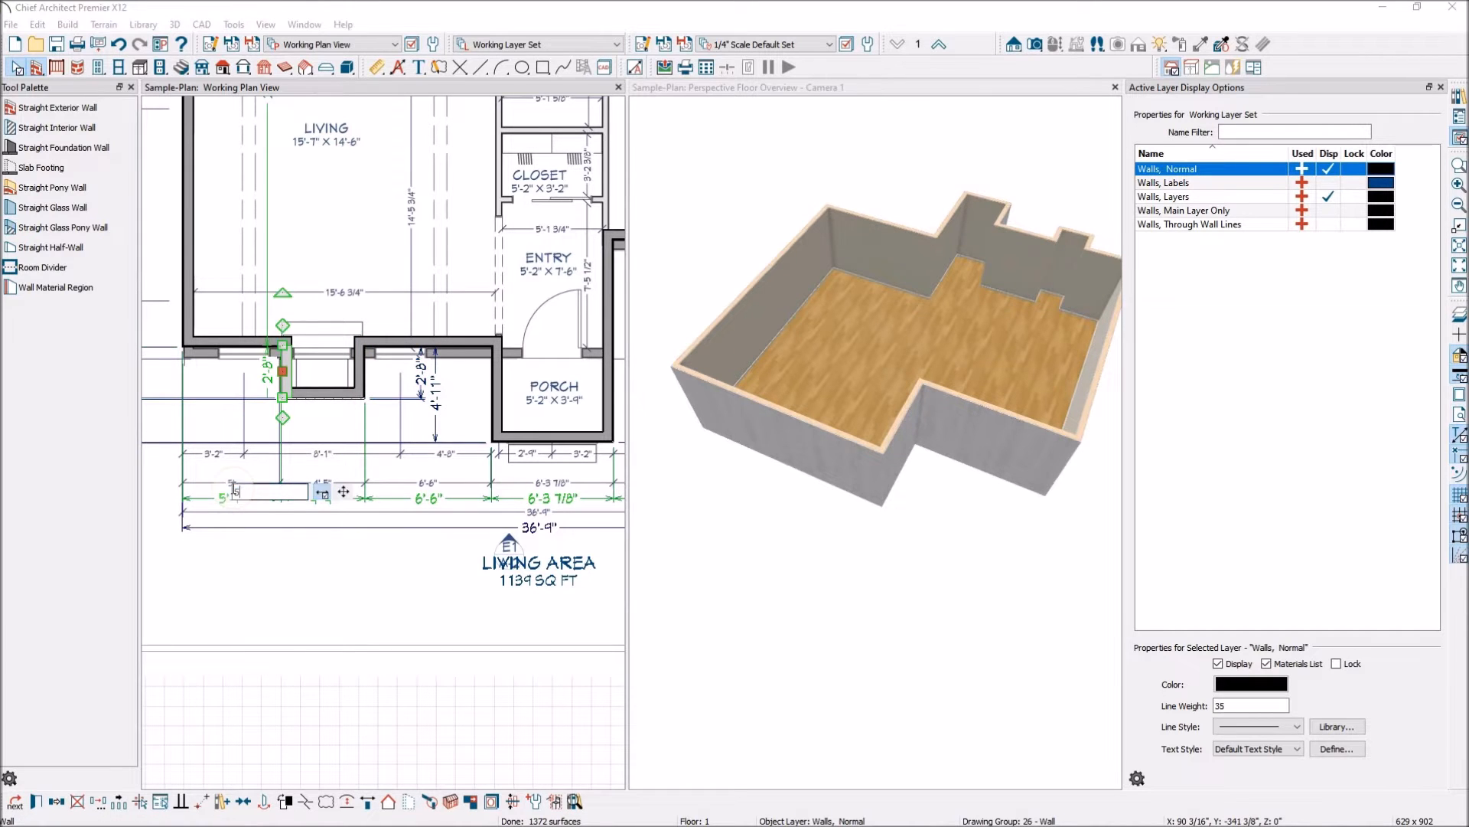
pyautogui.write("5'")
pyautogui.press('Return')
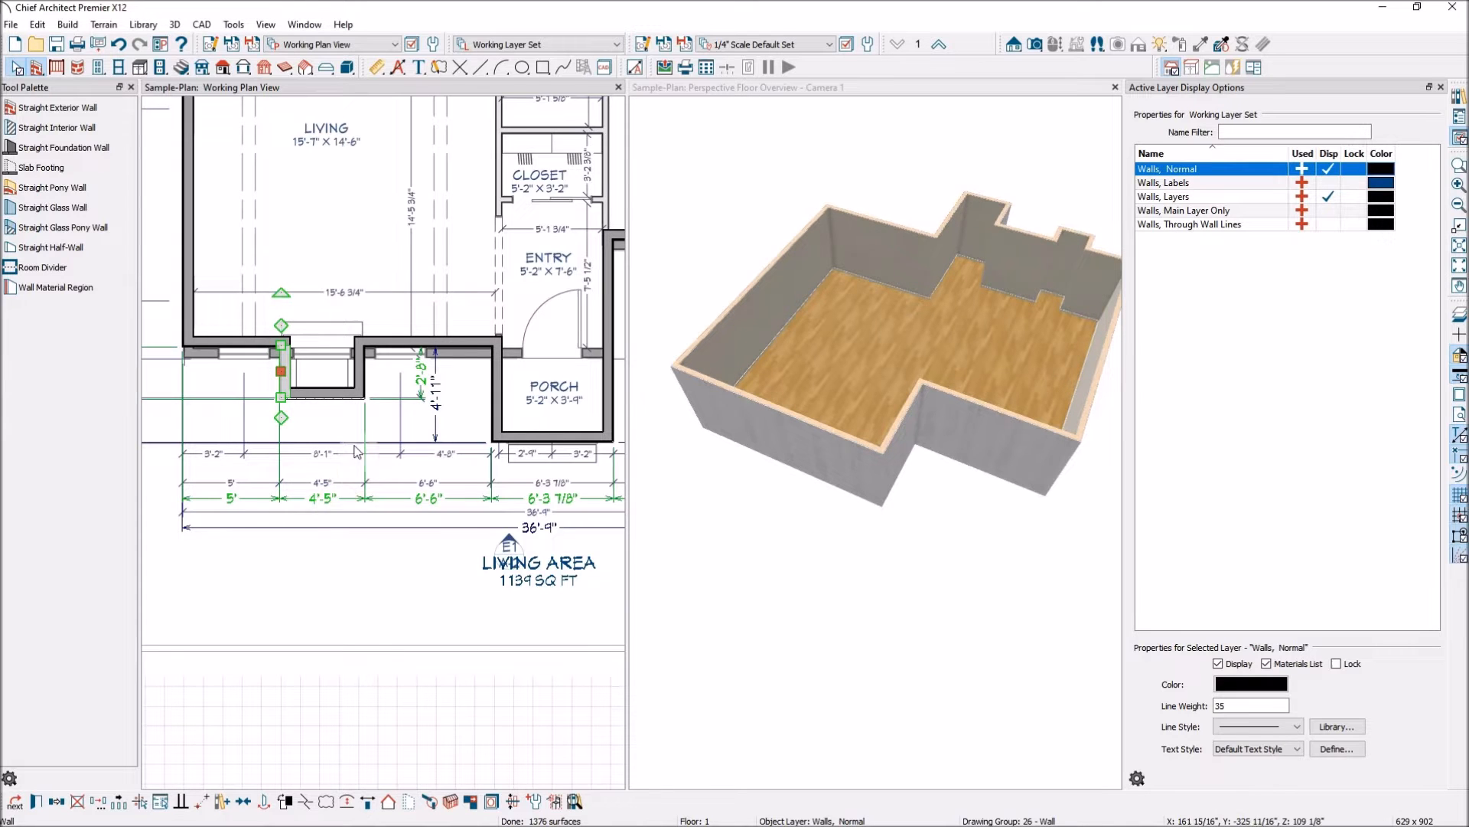
# Step: Reposition the rear exterior wall behind the utility room and bath to 8'-3" from the kitchen's rear wall
pyautogui.scroll(-1, 383, 525)
pyautogui.scroll(-2, 410, 566)
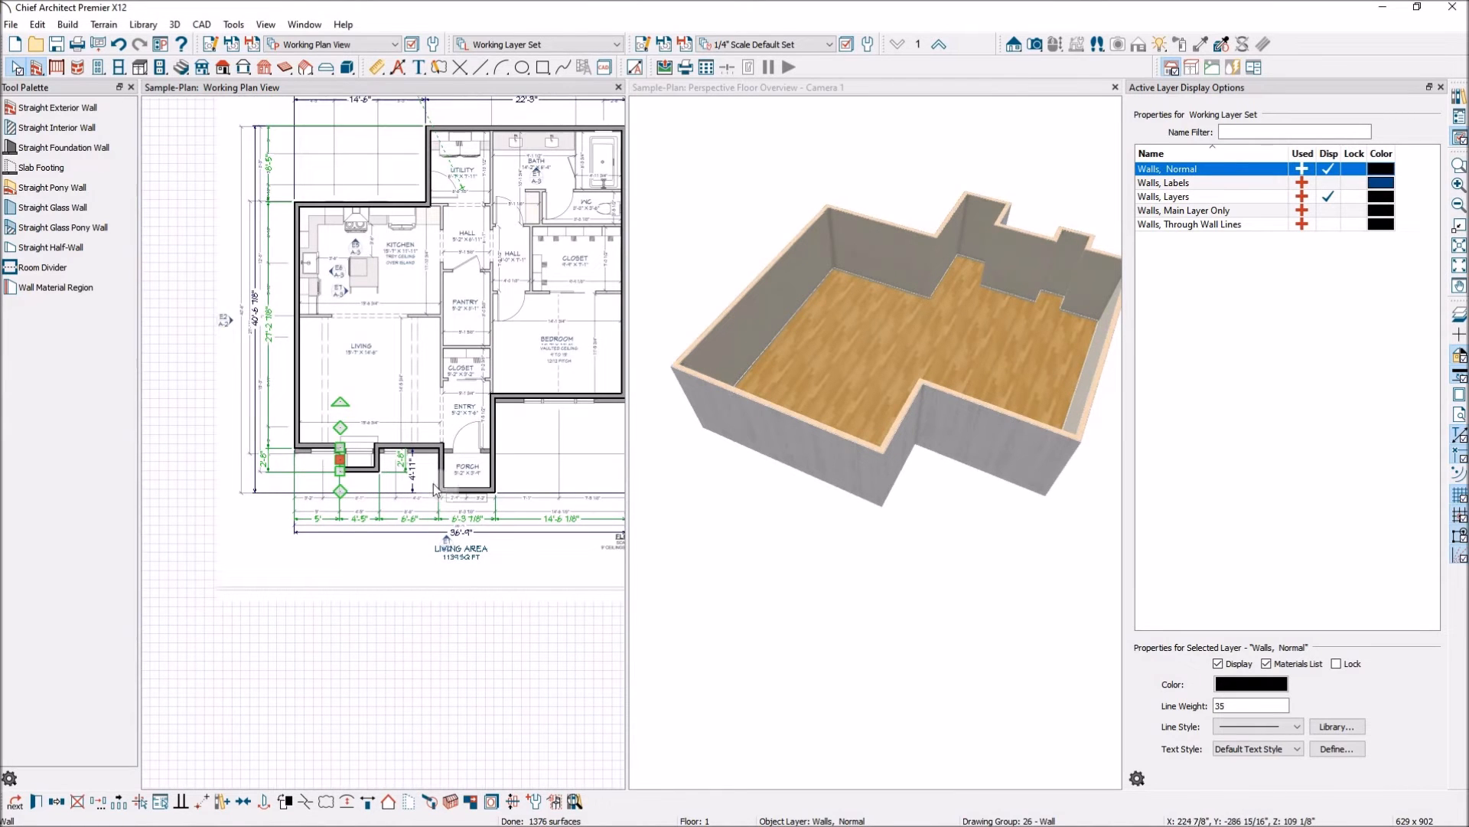
pyautogui.scroll(-1, 480, 486)
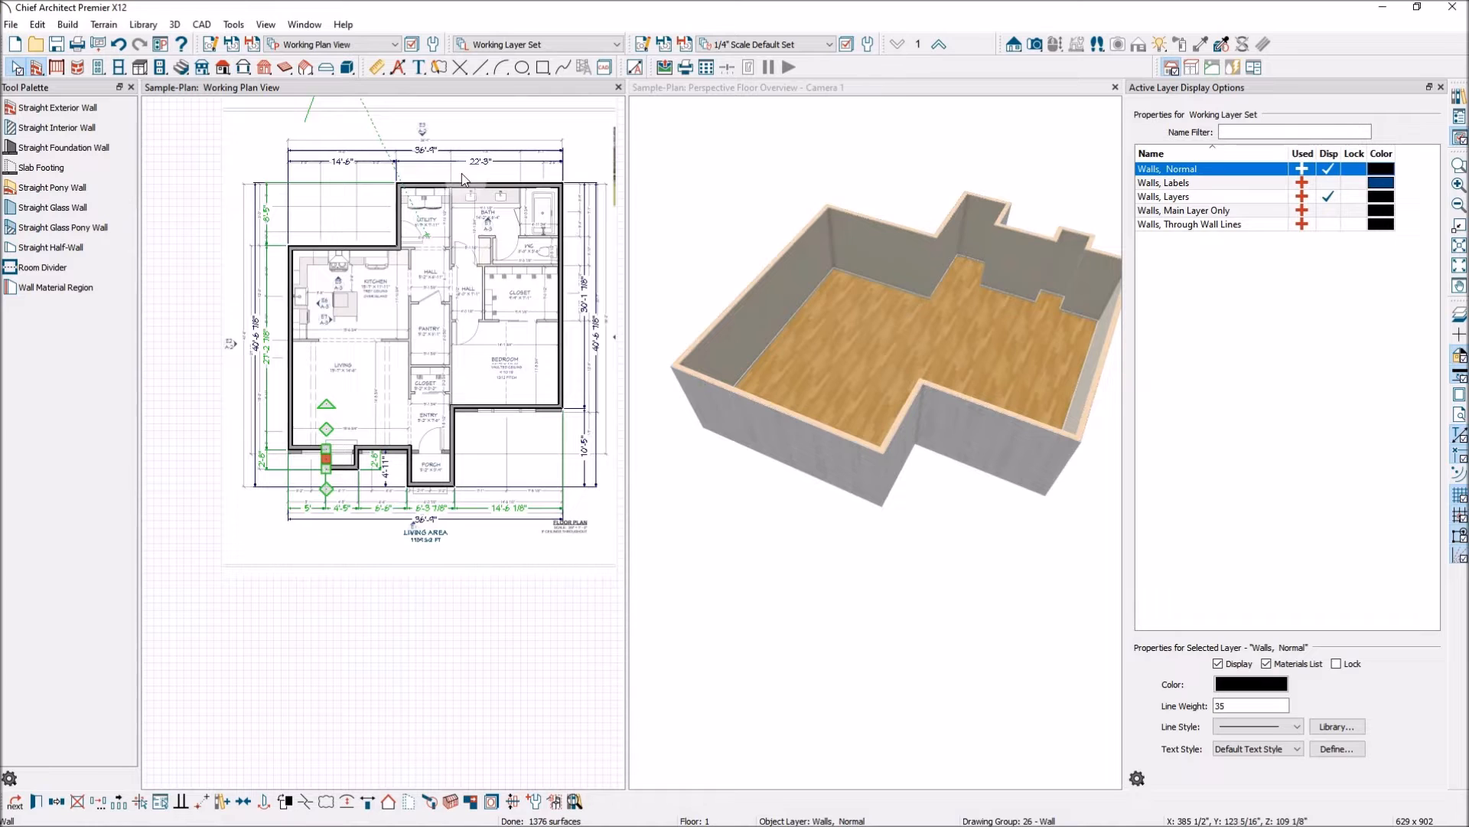
pyautogui.scroll(1, 383, 134)
pyautogui.scroll(2, 369, 156)
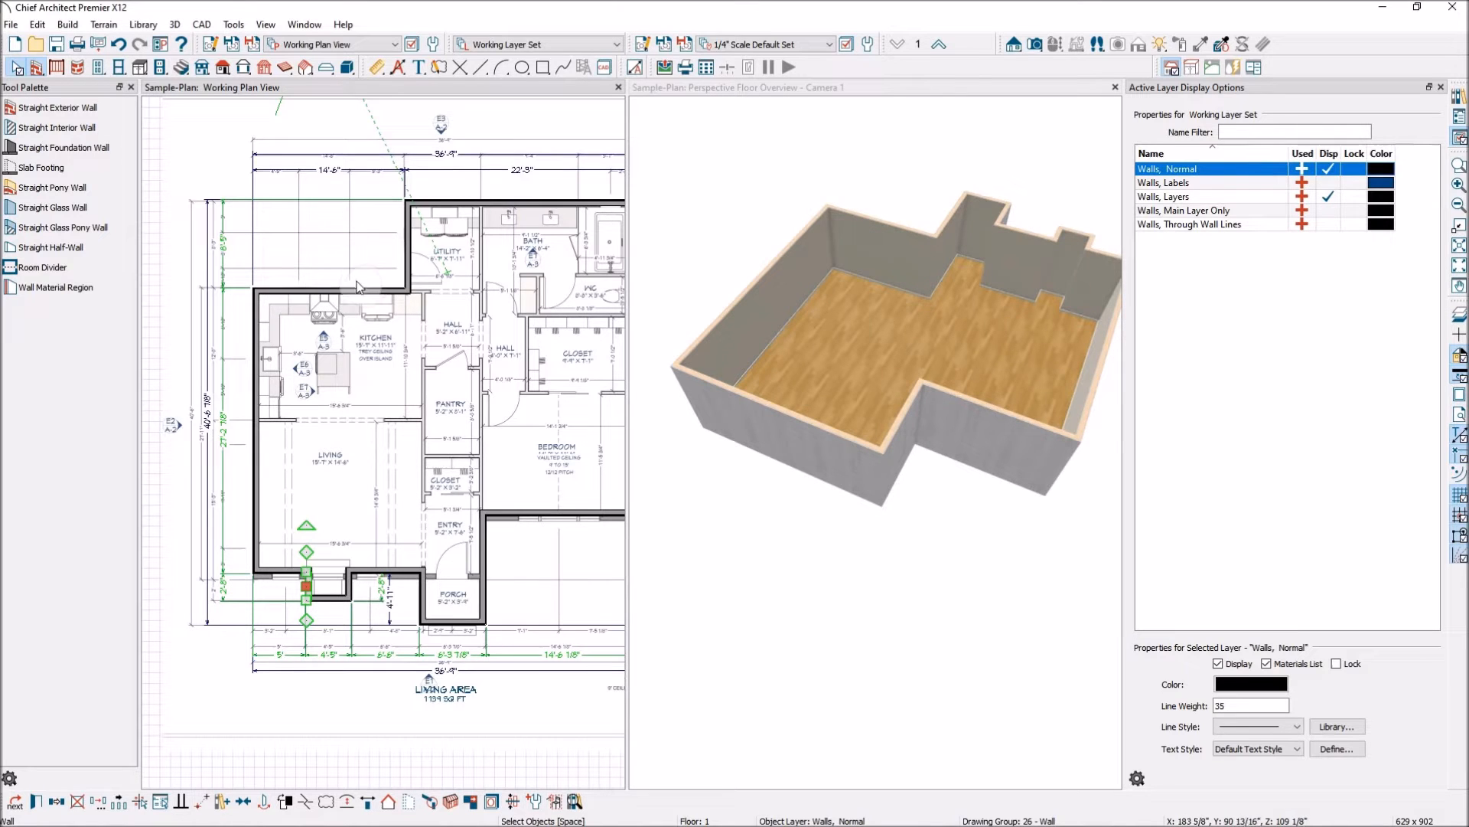
pyautogui.click(434, 206)
pyautogui.scroll(5, 258, 250)
pyautogui.scroll(-2, 242, 248)
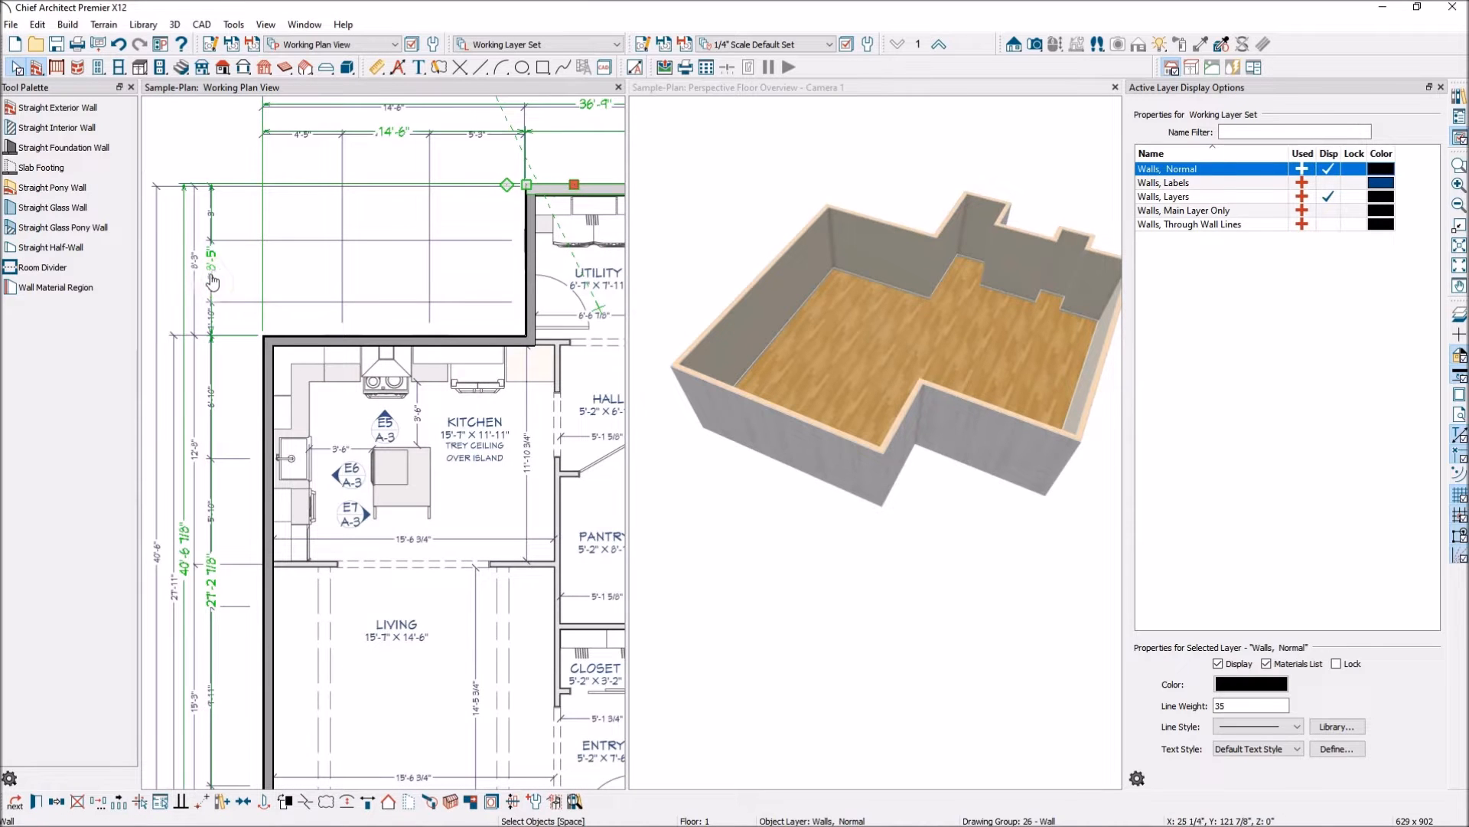
pyautogui.click(213, 270)
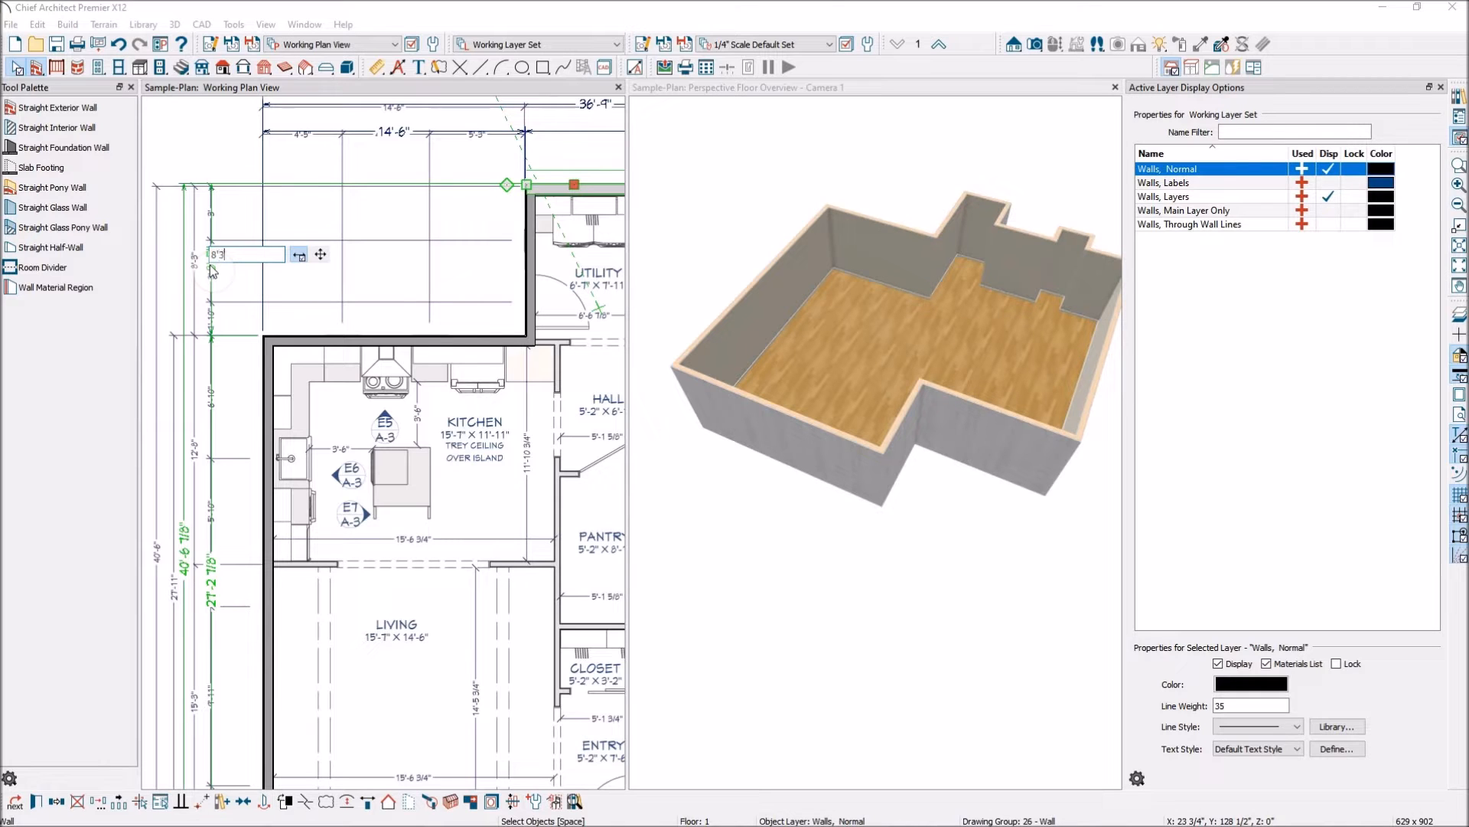
pyautogui.write("8'3")
pyautogui.press('Return')
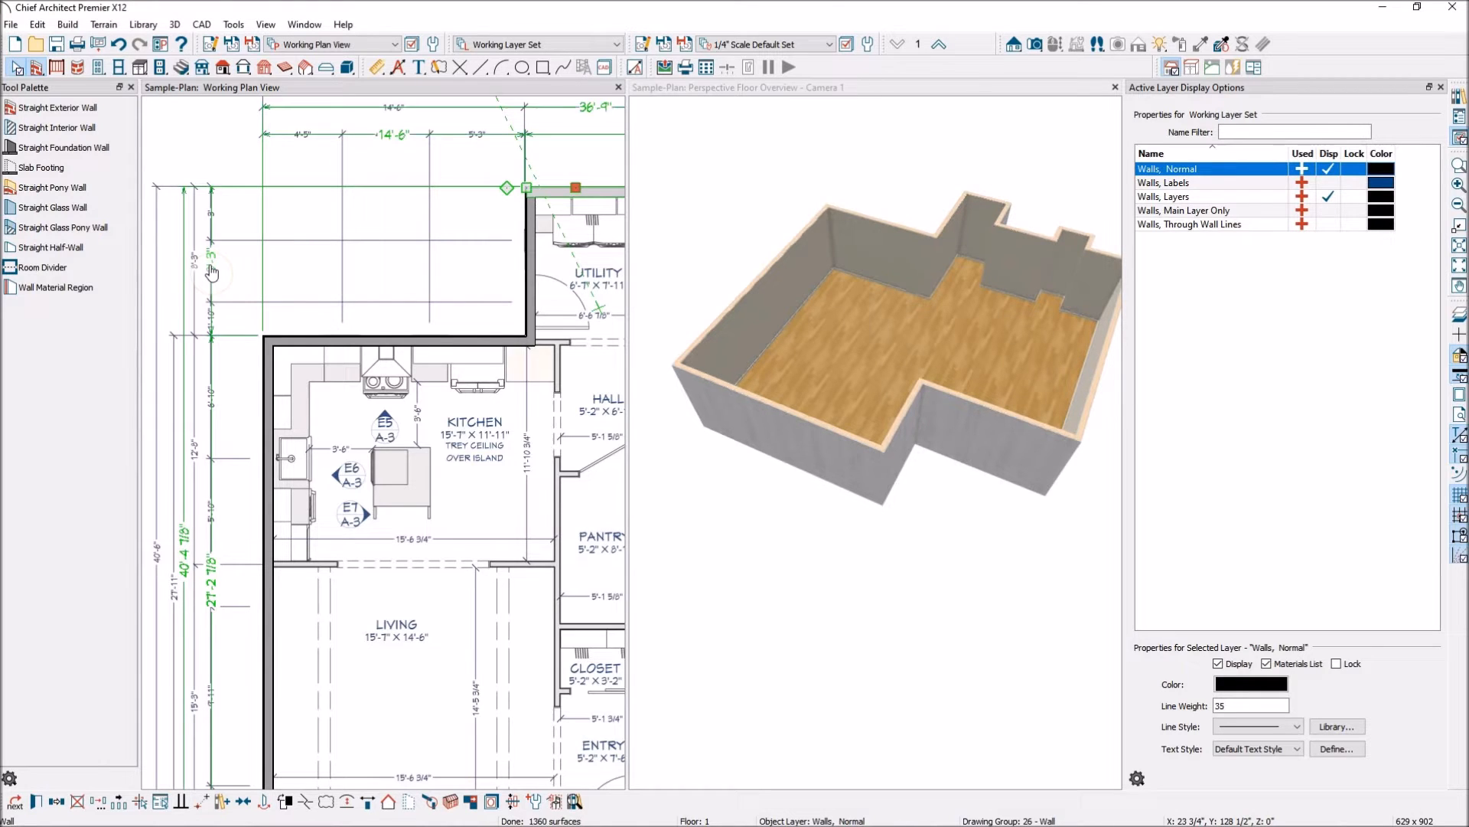
# Step: Reposition the living room's front wall section left of the fireplace bump-out to 27'-11" from the kitchen's rear wall
pyautogui.scroll(-3, 348, 171)
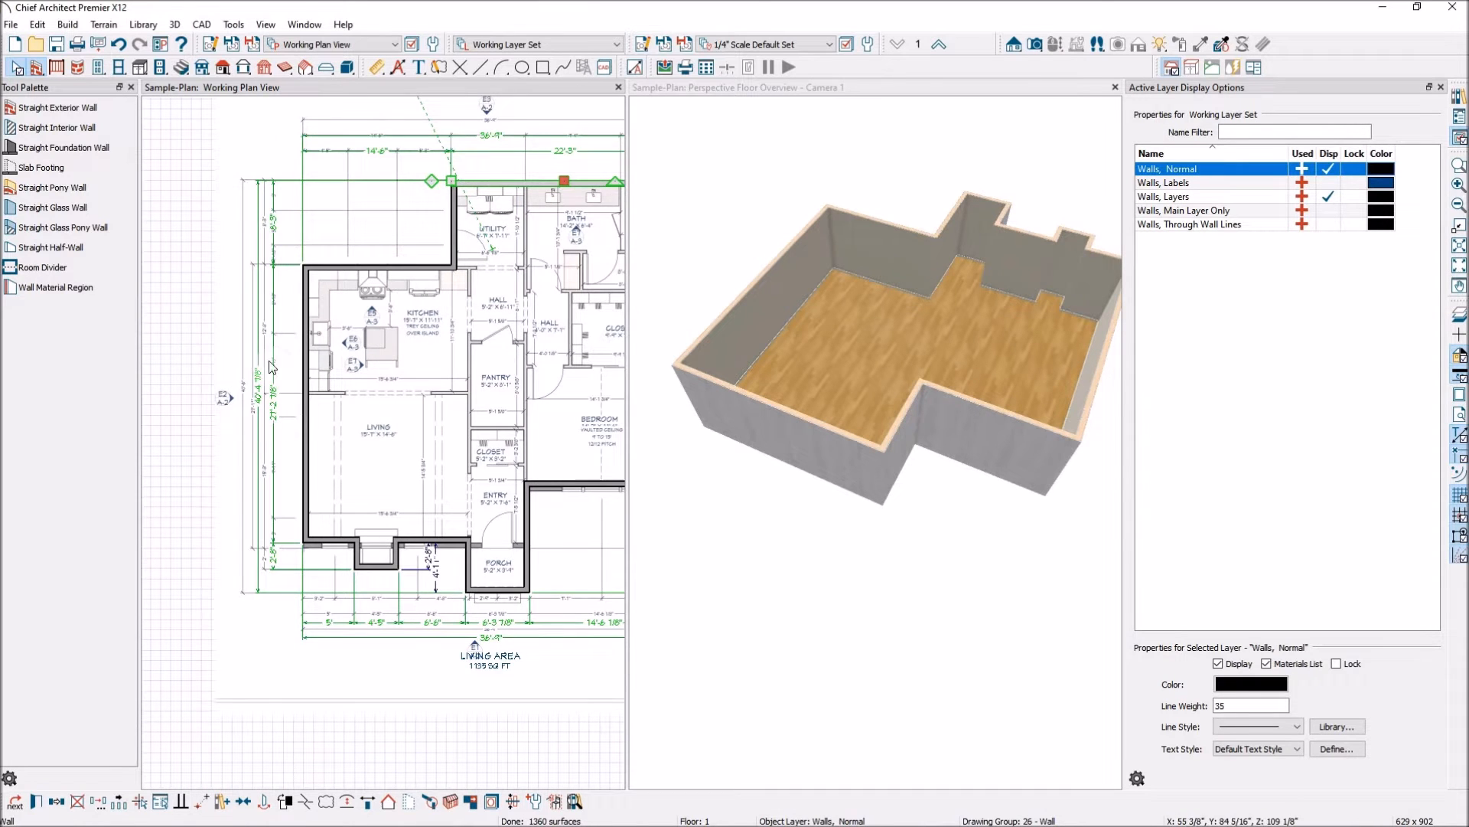
pyautogui.scroll(1, 256, 473)
pyautogui.scroll(1, 257, 472)
pyautogui.click(225, 416)
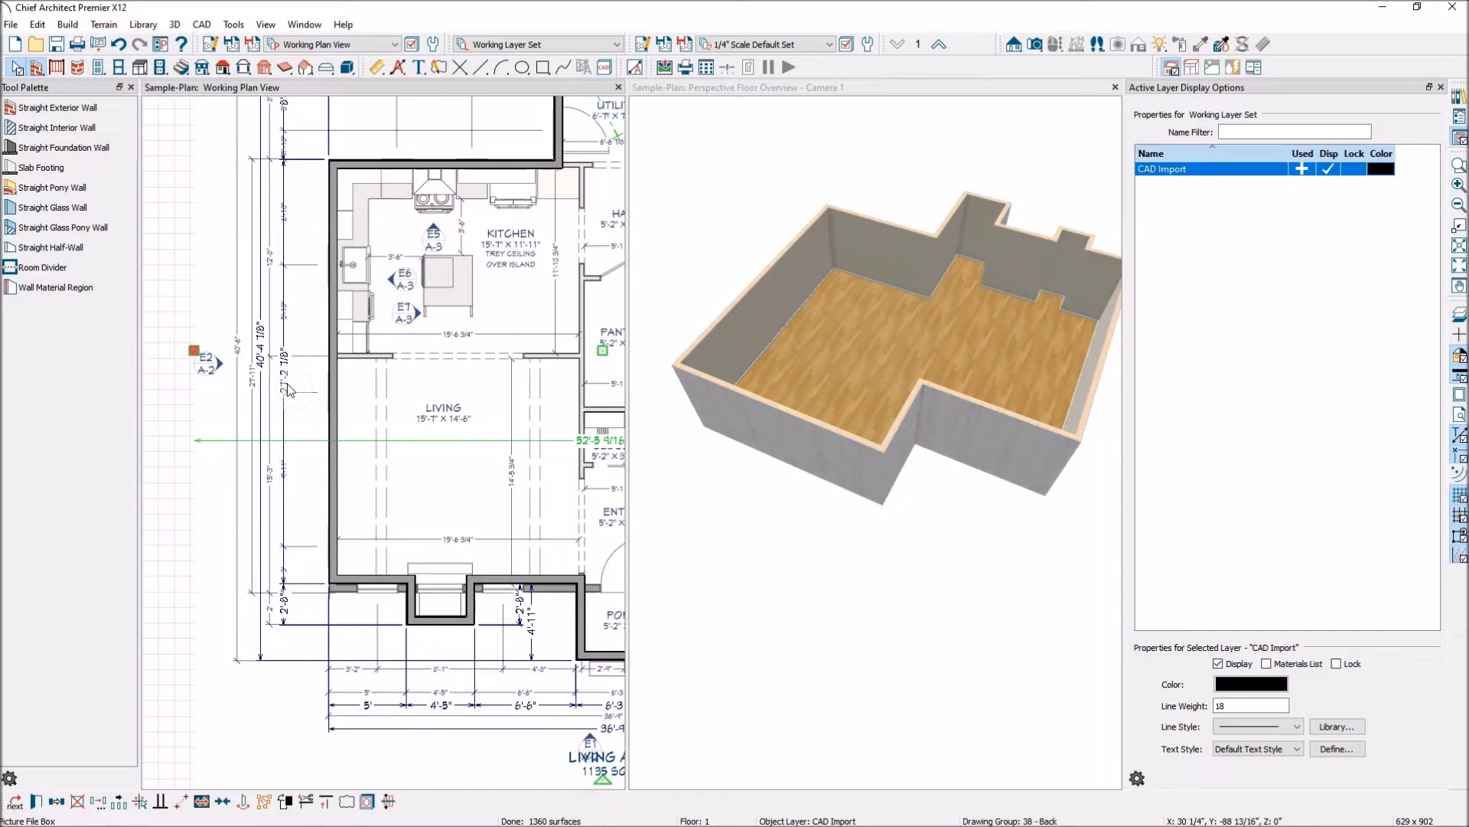
pyautogui.click(348, 584)
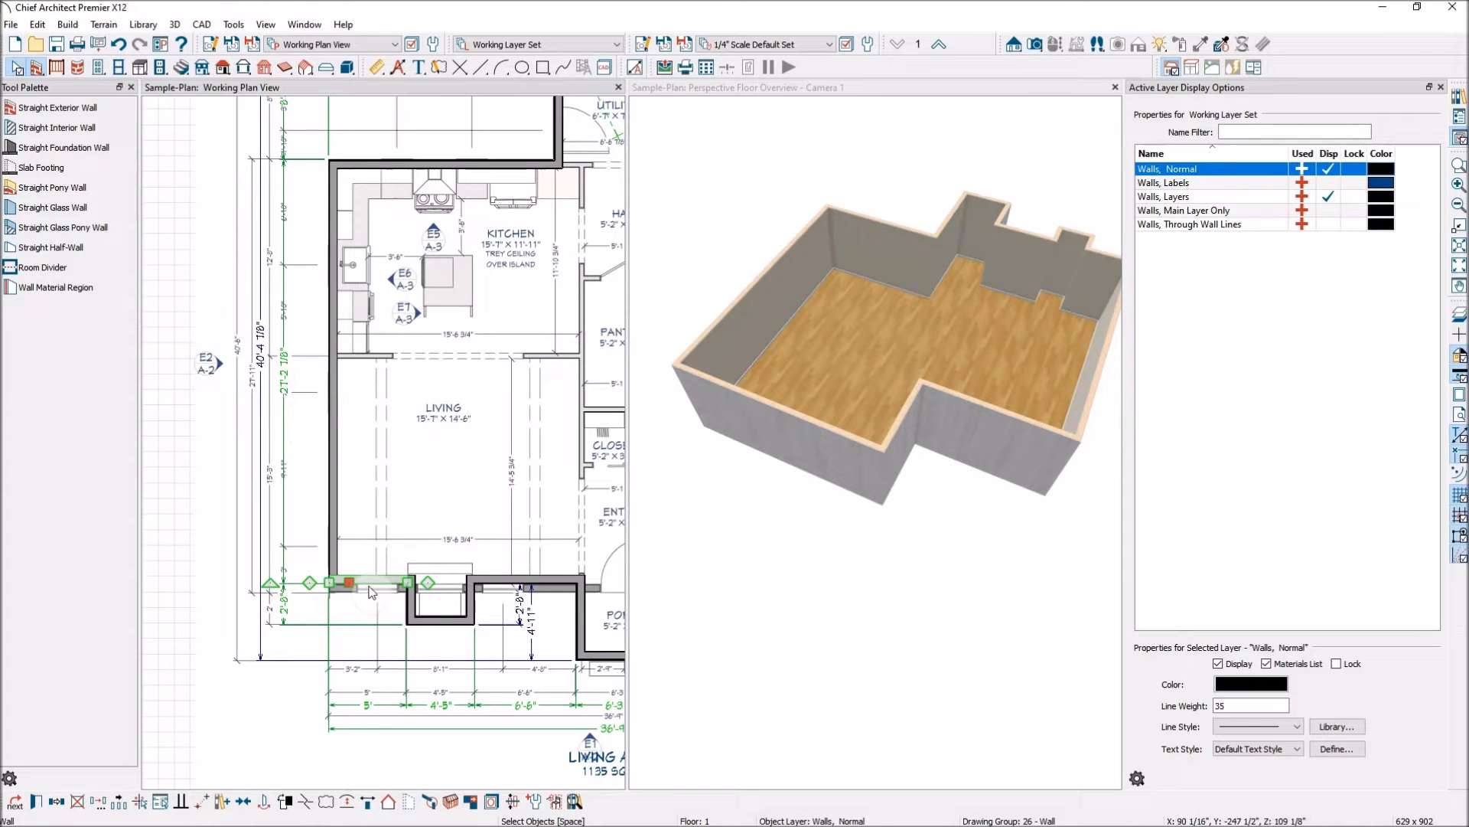
pyautogui.click(285, 393)
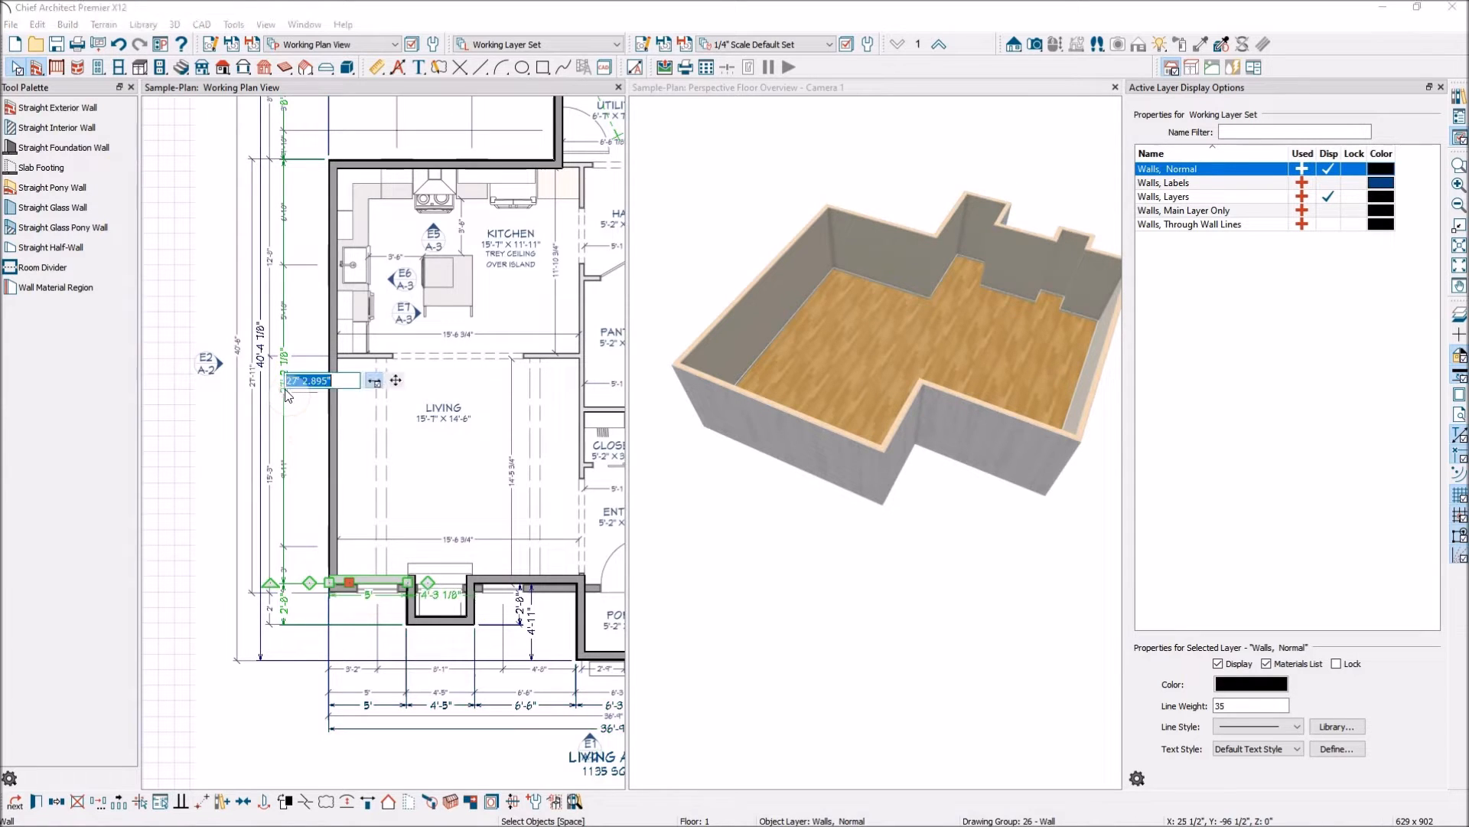
pyautogui.write("27'-11")
pyautogui.press('Return')
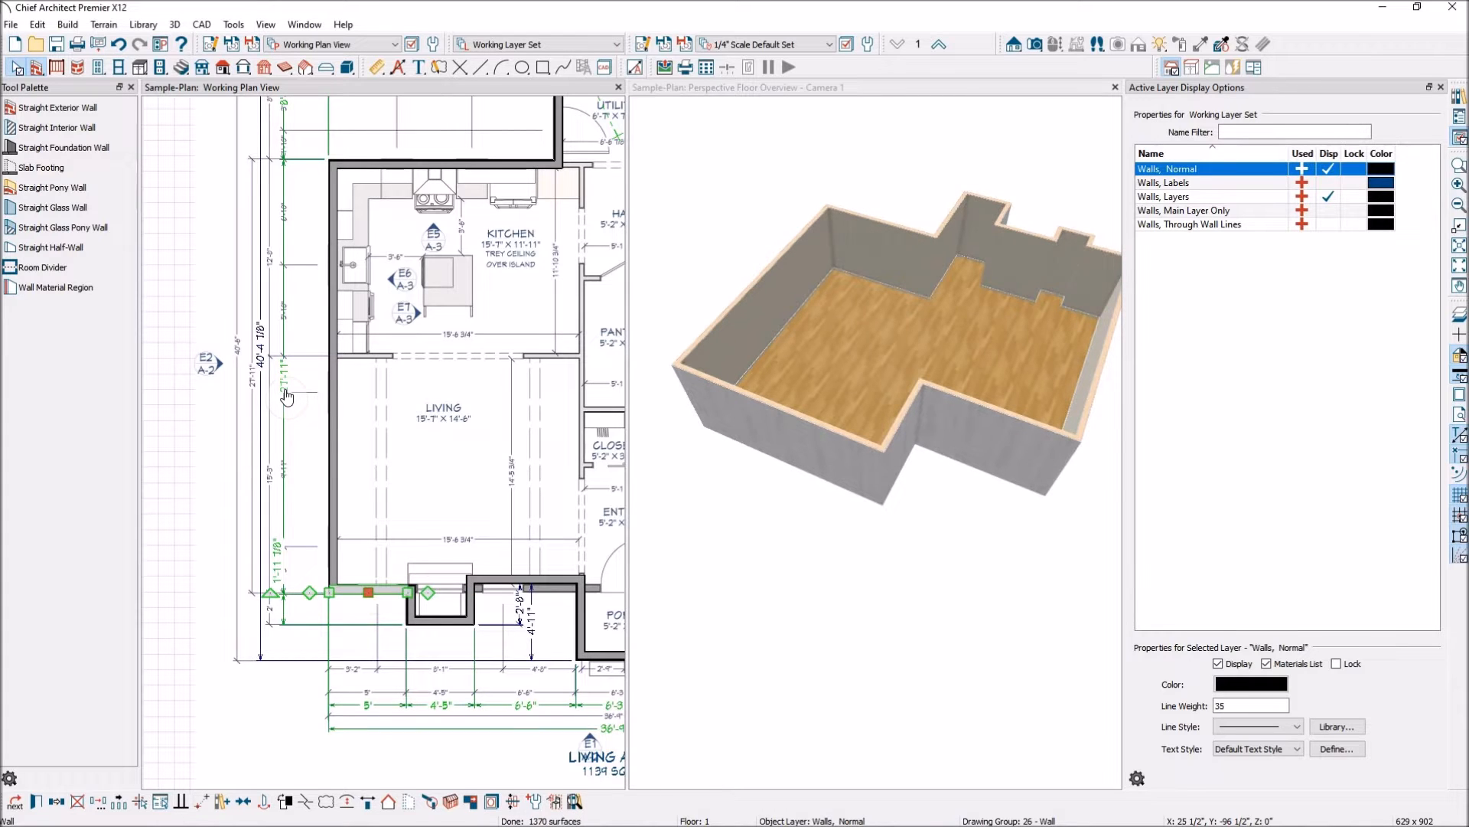
# Step: Align the living room's front wall section right of the fireplace bump-out with the front wall section left of it
pyautogui.scroll(-1, 271, 264)
pyautogui.scroll(4, 362, 494)
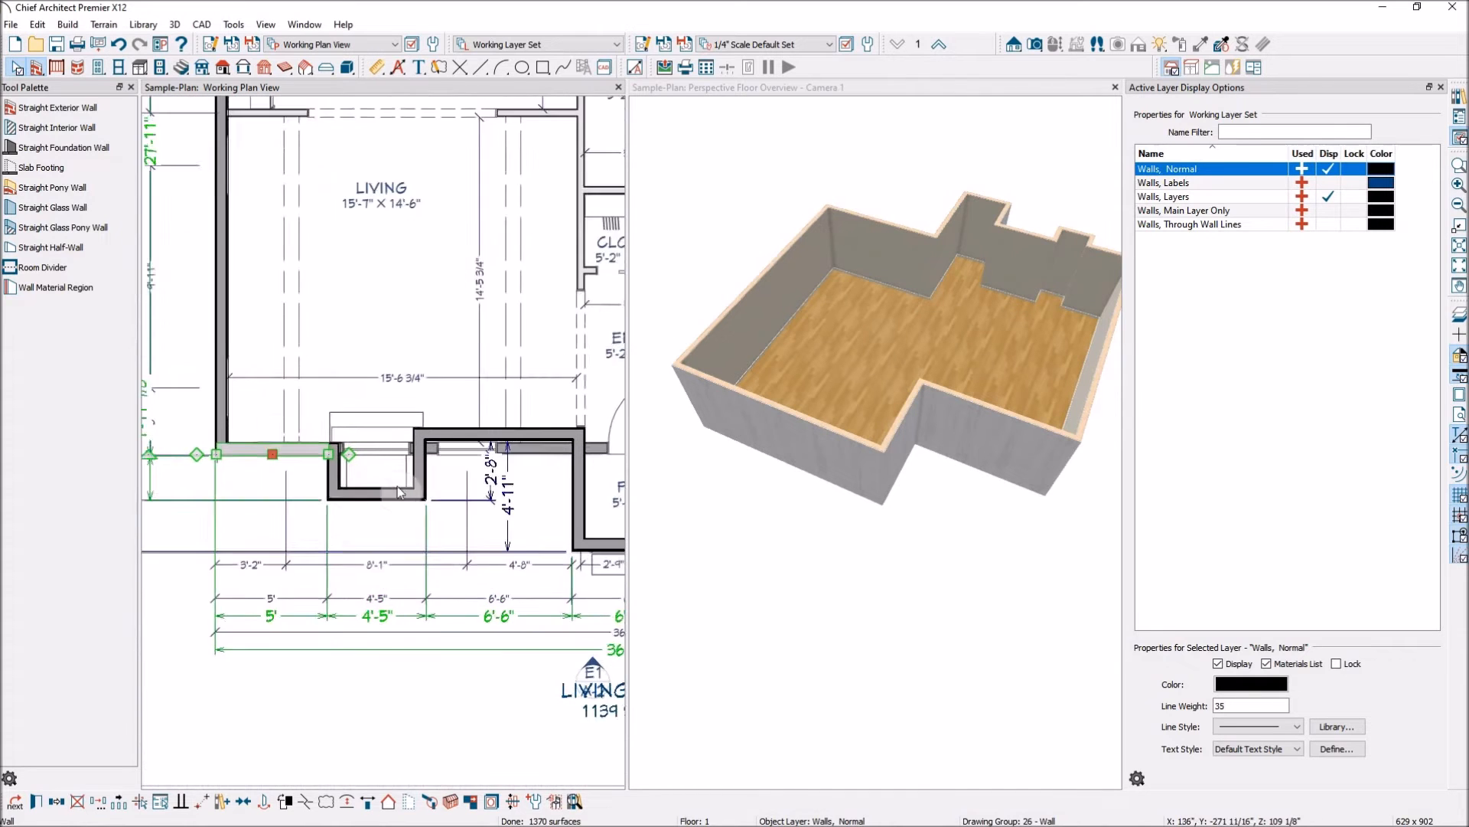
pyautogui.scroll(1, 362, 494)
pyautogui.click(470, 427)
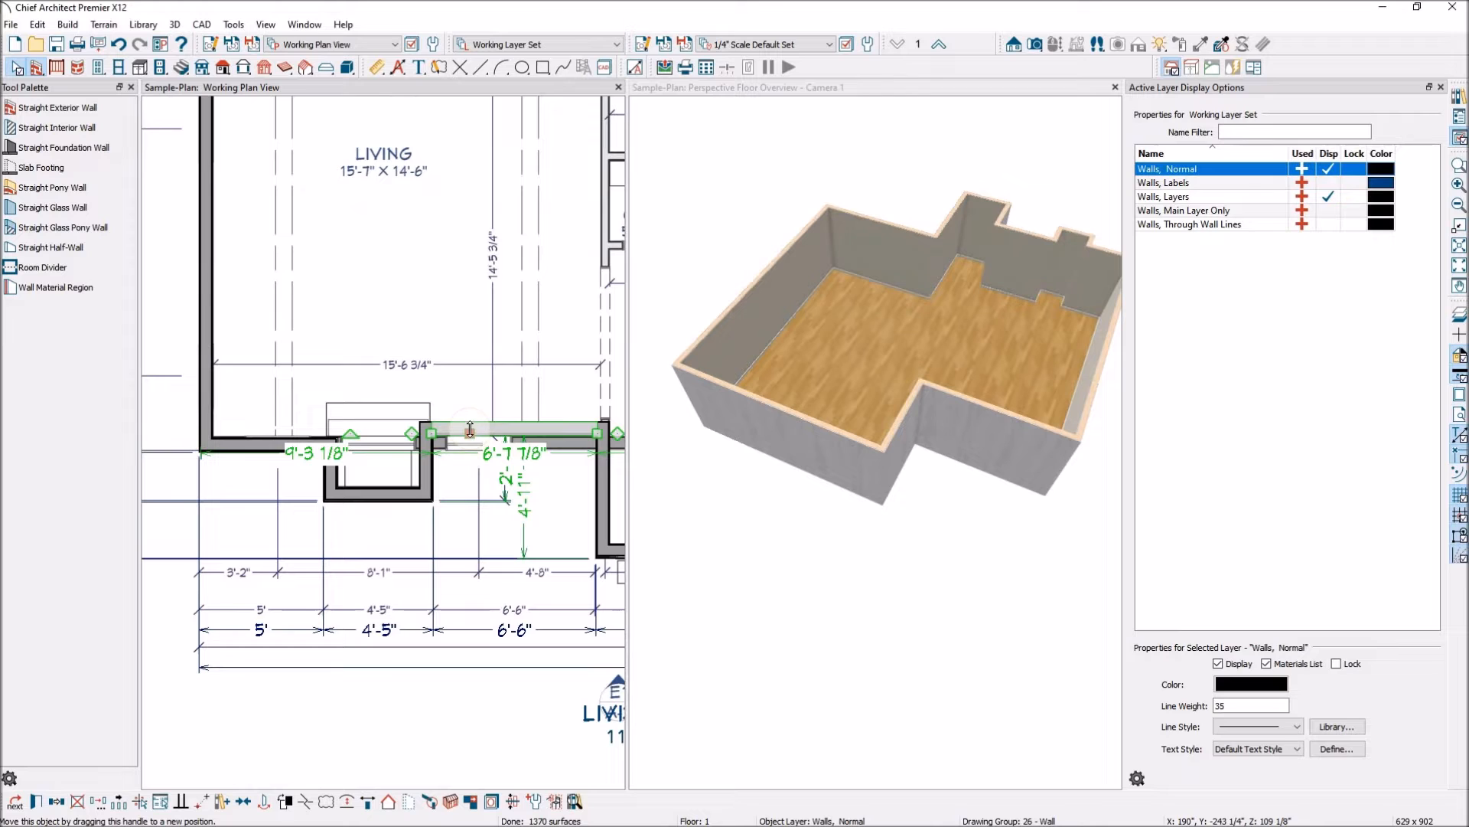
pyautogui.moveTo(469, 427); pyautogui.dragTo(321, 446)
pyautogui.scroll(-3, 333, 446)
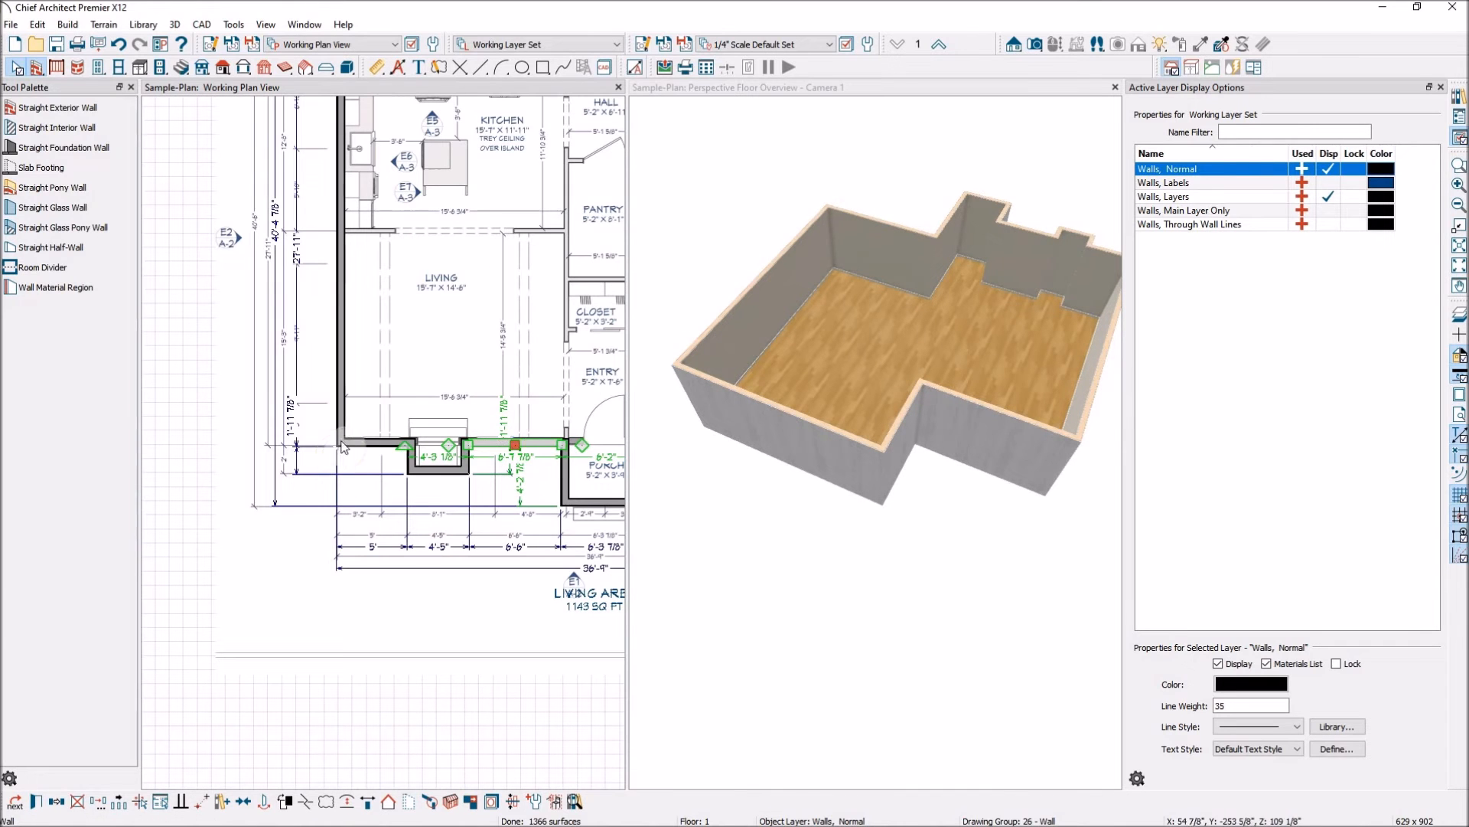
pyautogui.scroll(-1, 327, 451)
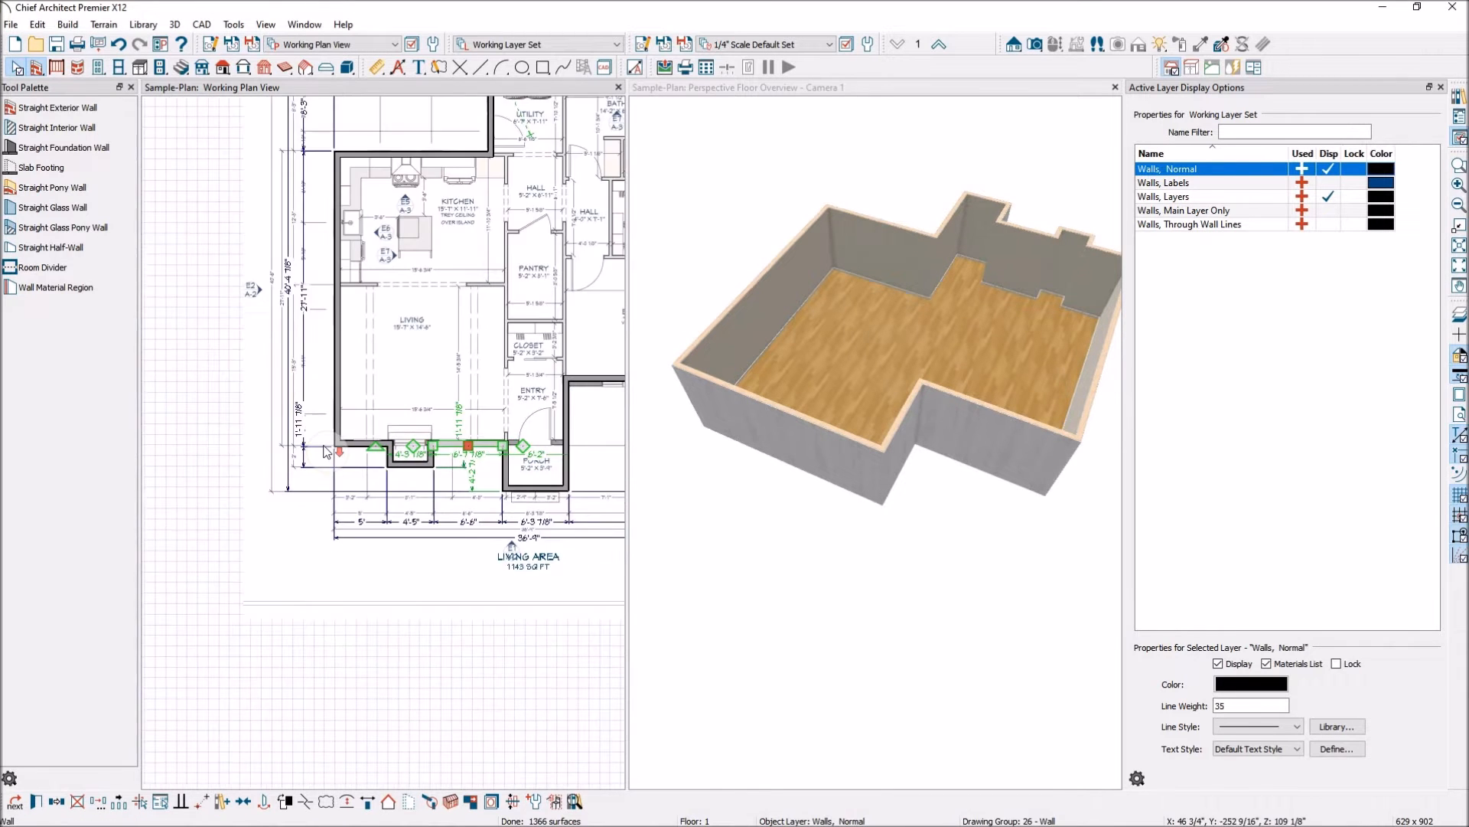
# Step: Check the porch walls and their dimensions against the floor plan picture
pyautogui.scroll(1, 327, 451)
pyautogui.scroll(2, 474, 478)
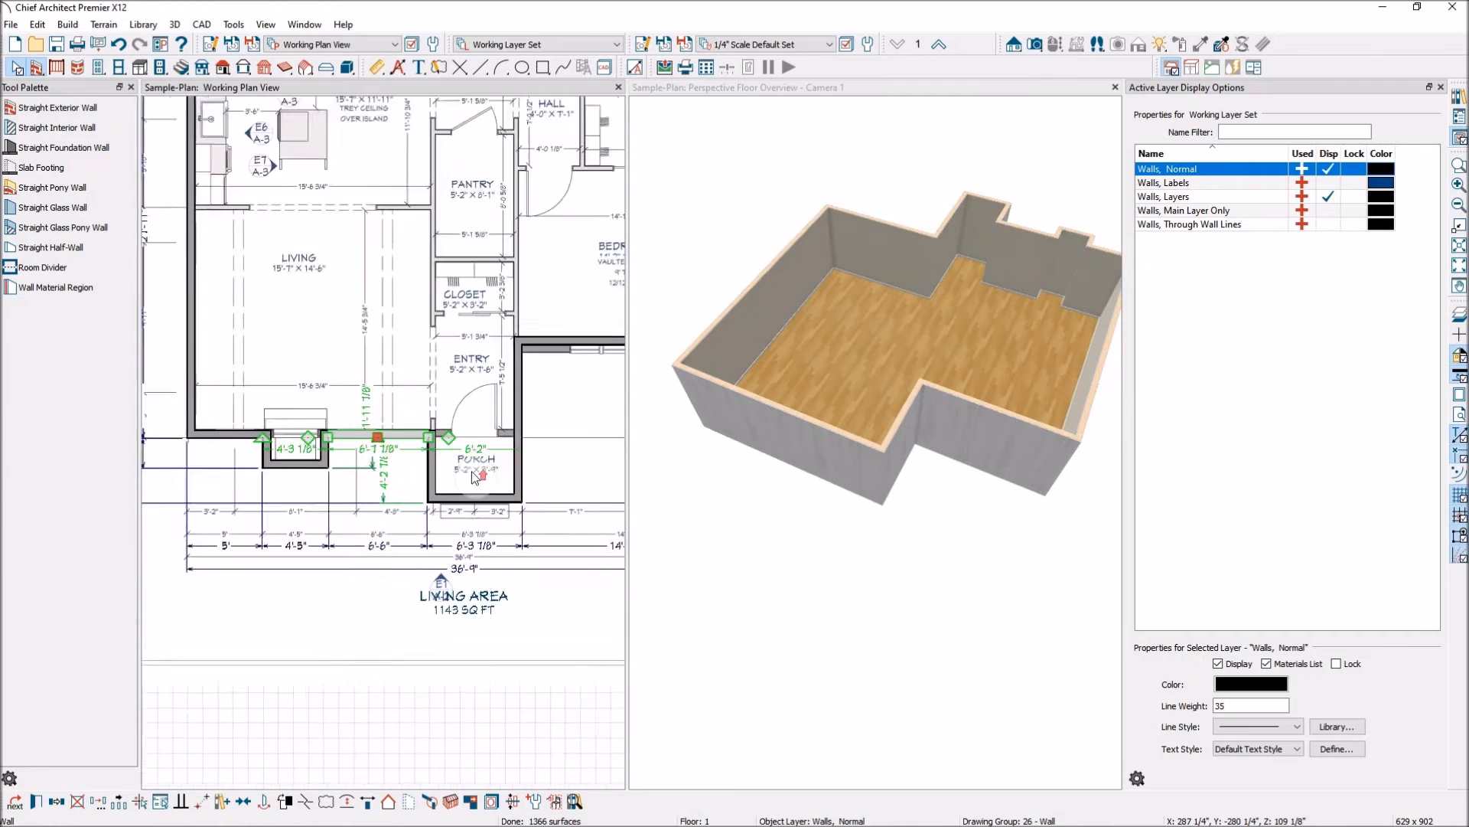
pyautogui.scroll(1, 475, 476)
pyautogui.scroll(1, 479, 489)
pyautogui.scroll(-2, 461, 480)
pyautogui.scroll(1, 432, 505)
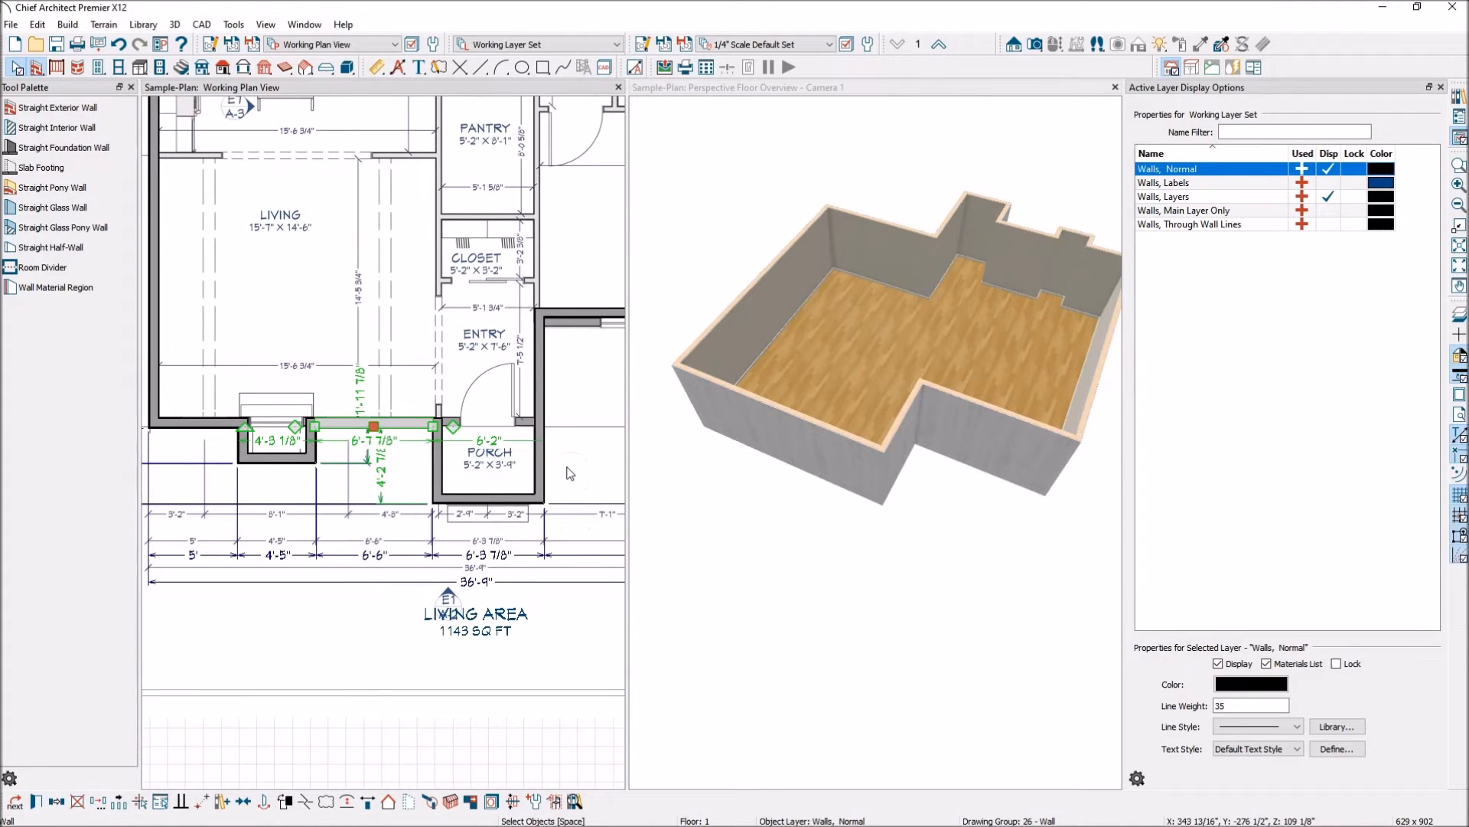
pyautogui.click(382, 755)
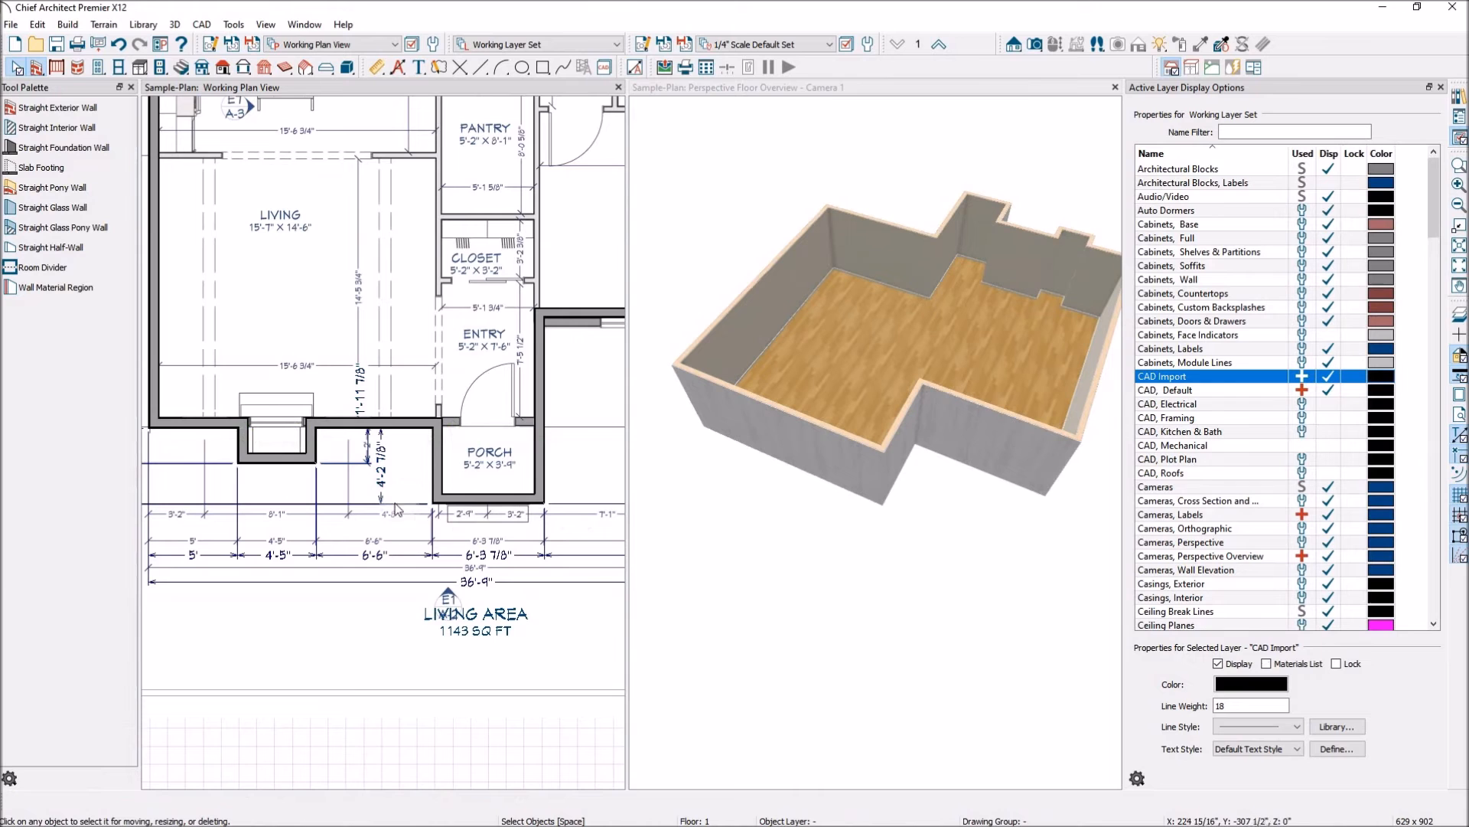
pyautogui.scroll(2, 406, 505)
pyautogui.click(488, 502)
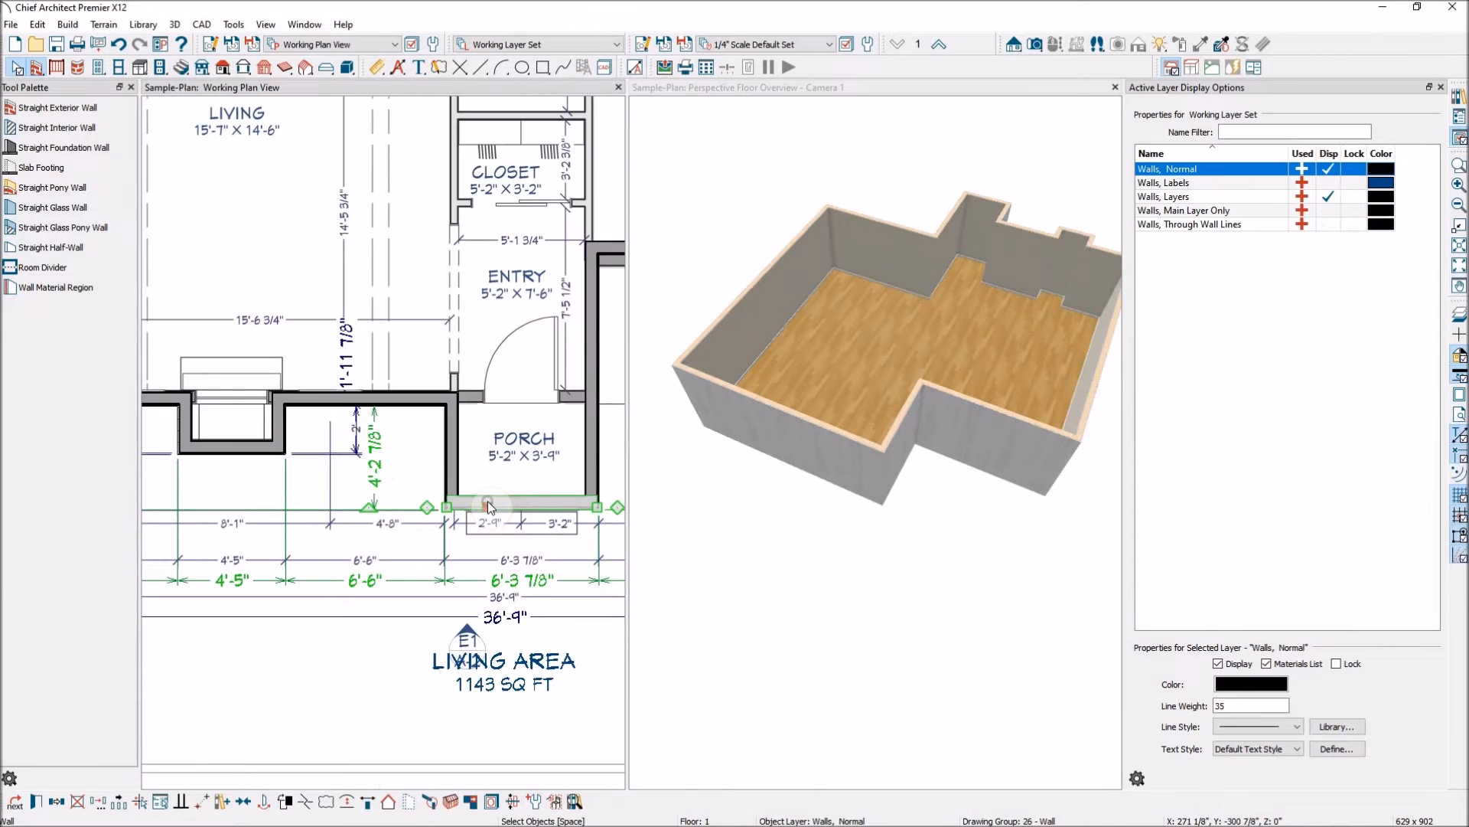
pyautogui.click(420, 739)
# Step: Reposition the bedroom's front exterior wall to 30'-7" from the rear exterior wall
pyautogui.scroll(-2, 428, 636)
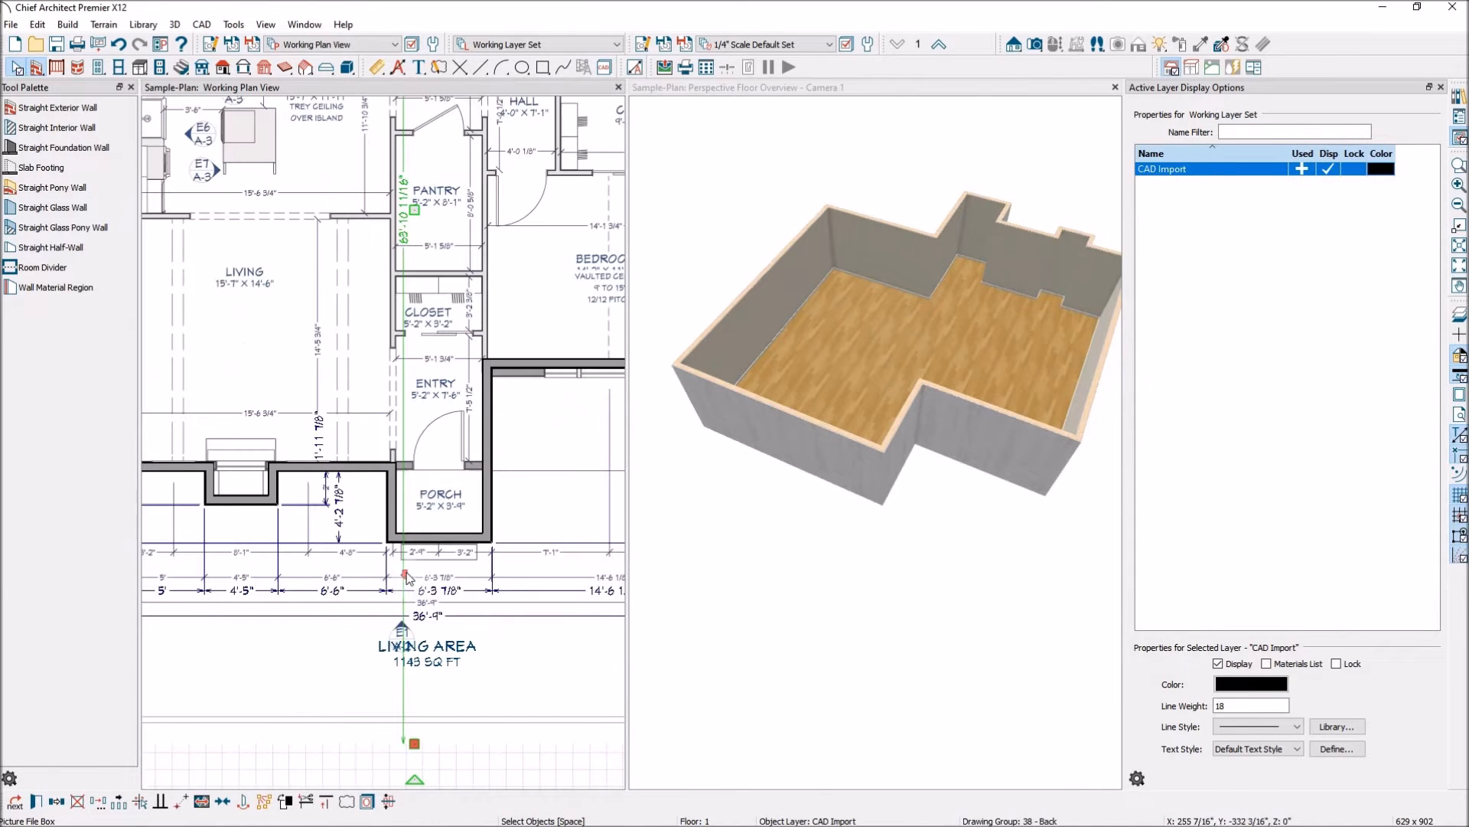
pyautogui.scroll(-2, 440, 535)
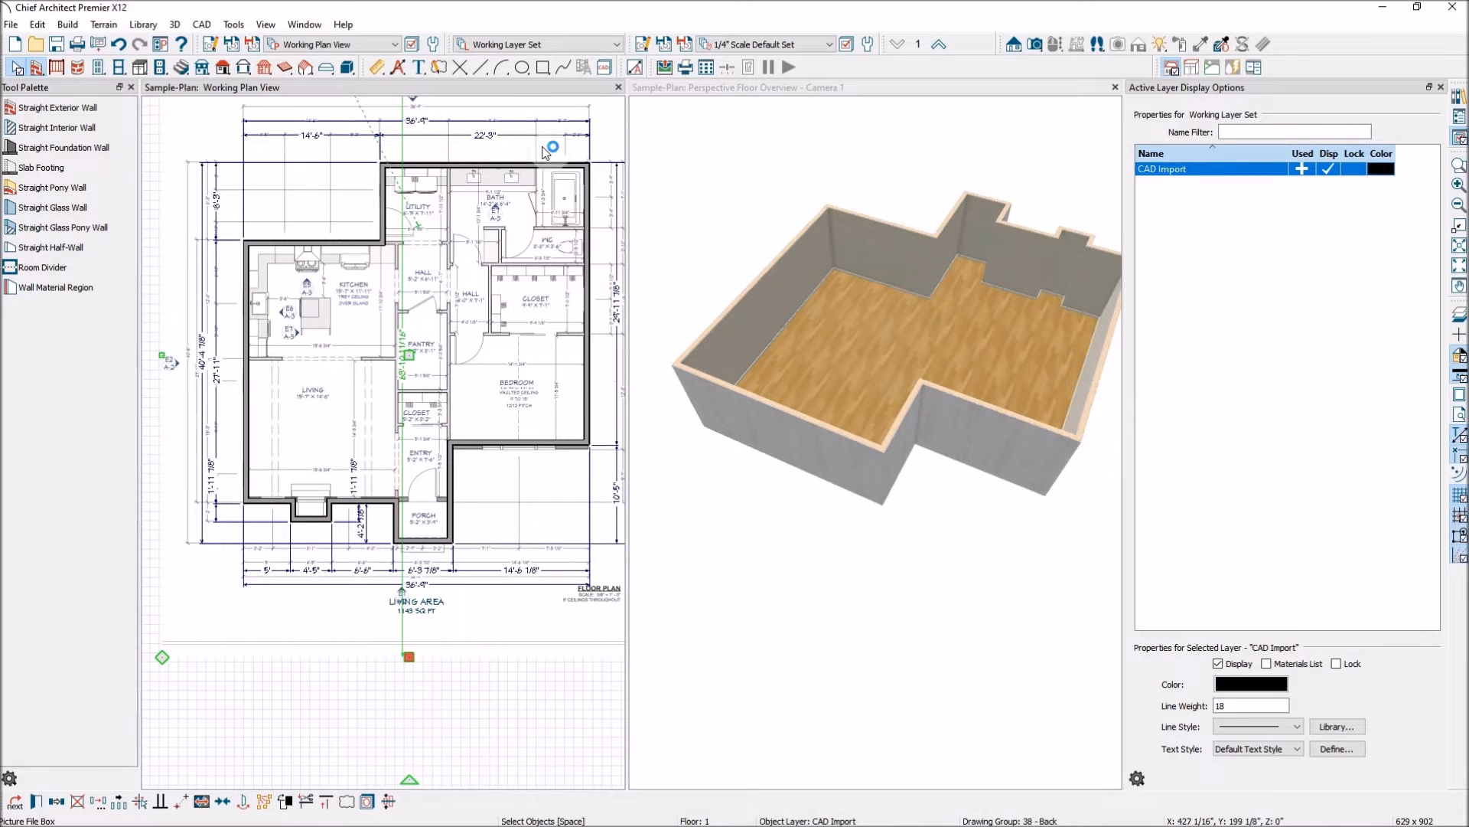
pyautogui.scroll(3, 551, 300)
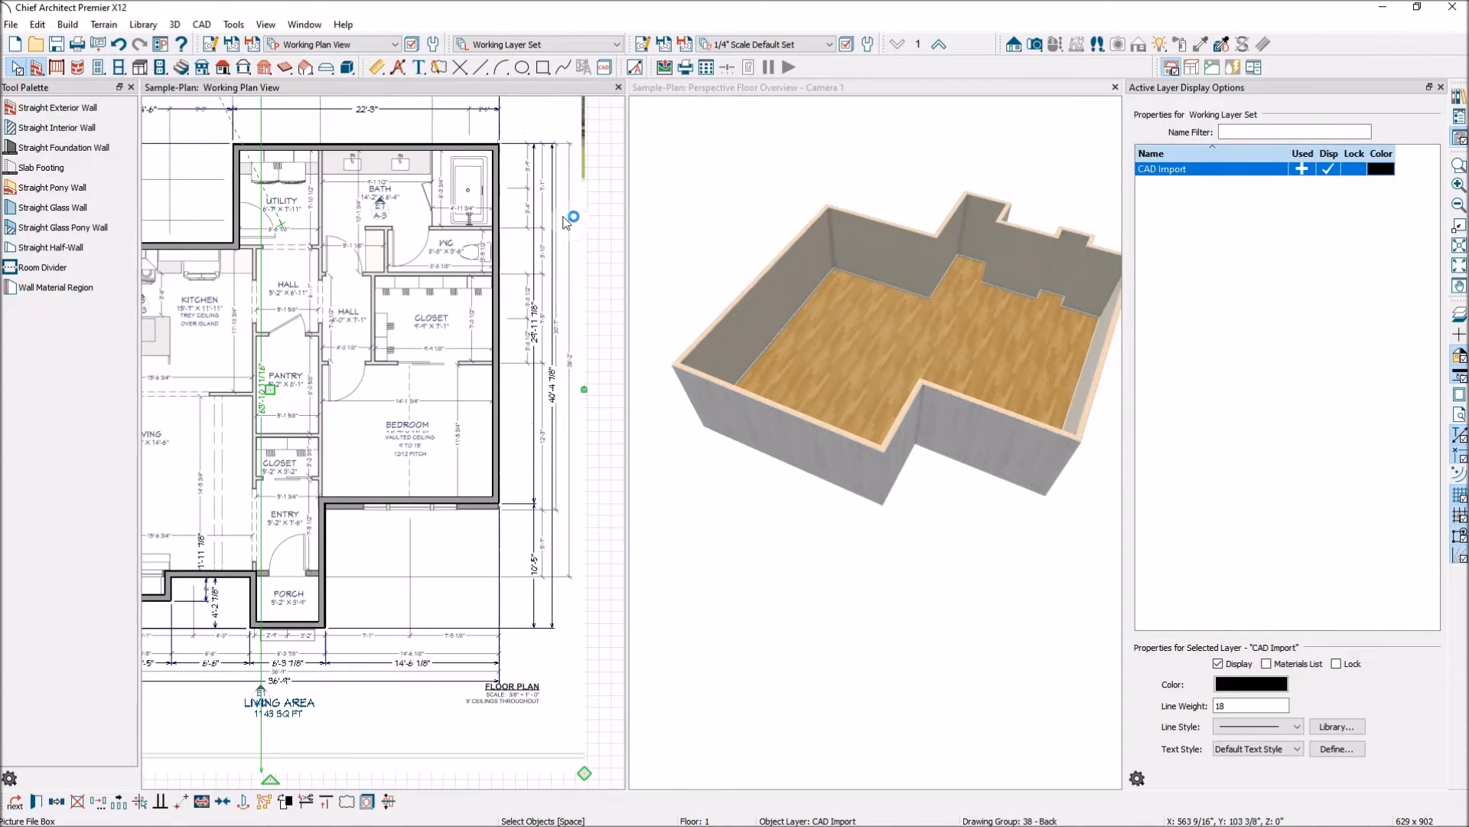
pyautogui.scroll(2, 497, 497)
pyautogui.click(468, 505)
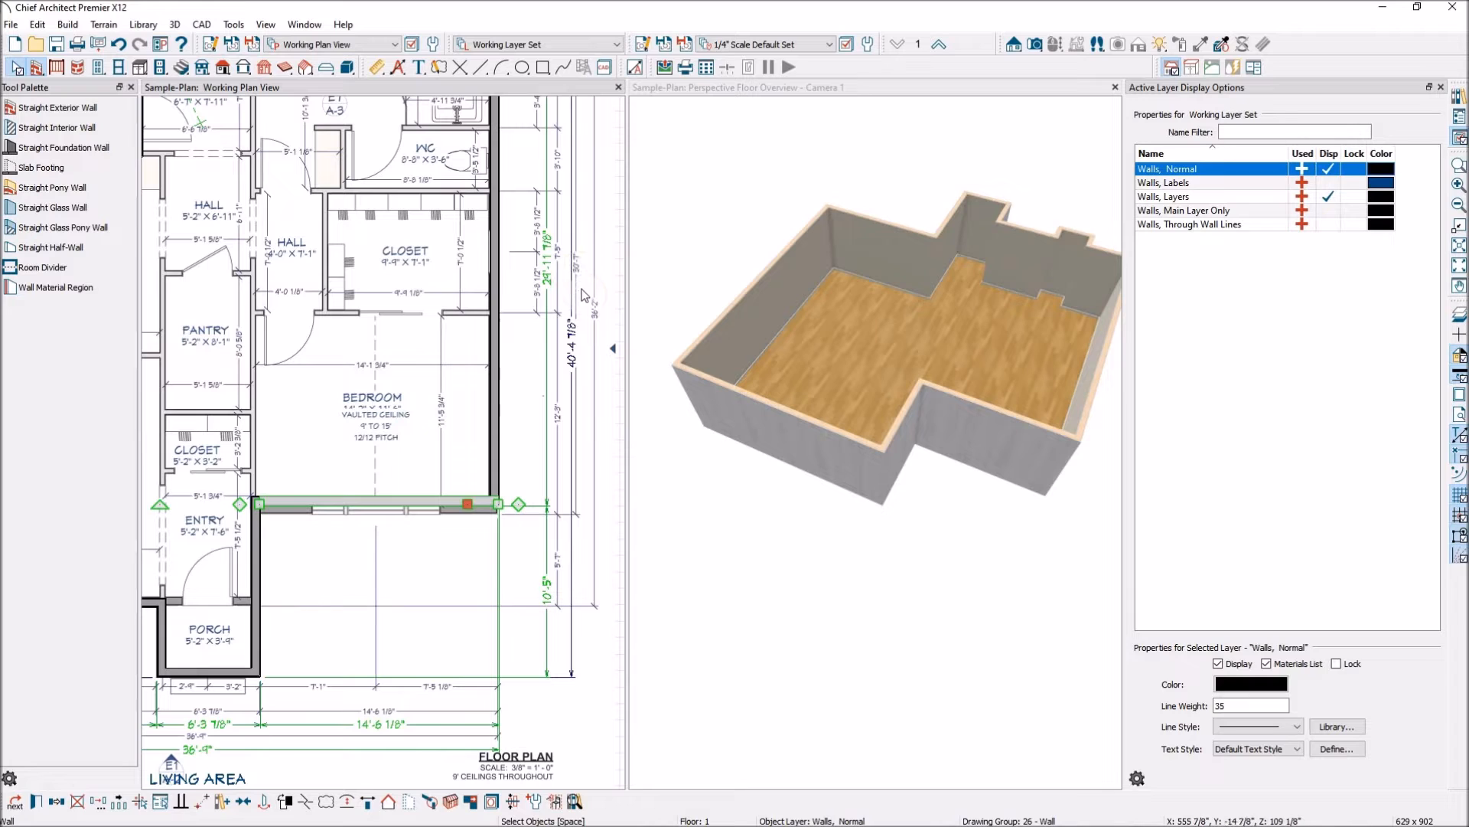
pyautogui.write("30'7")
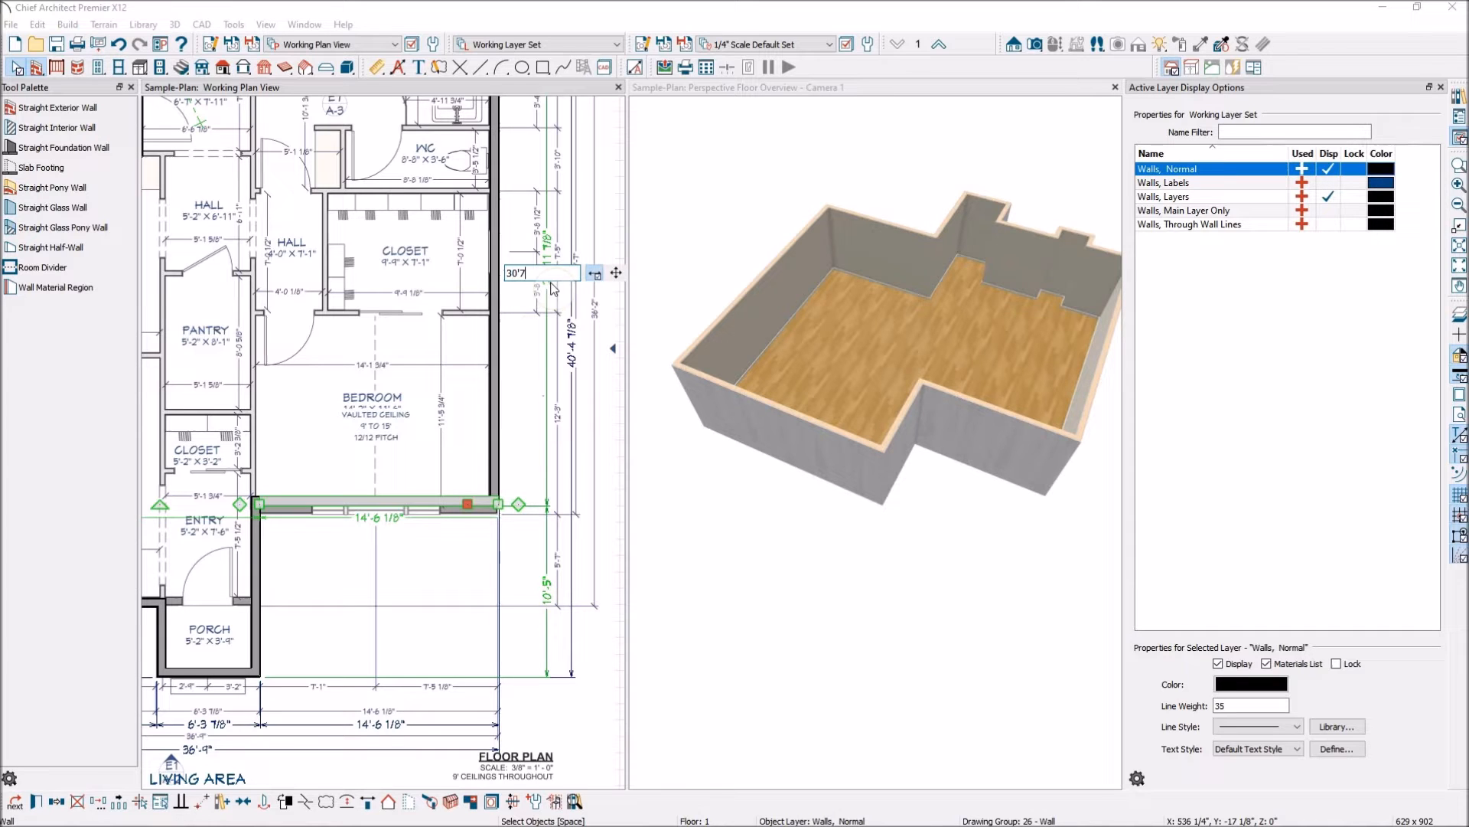
pyautogui.press('Return')
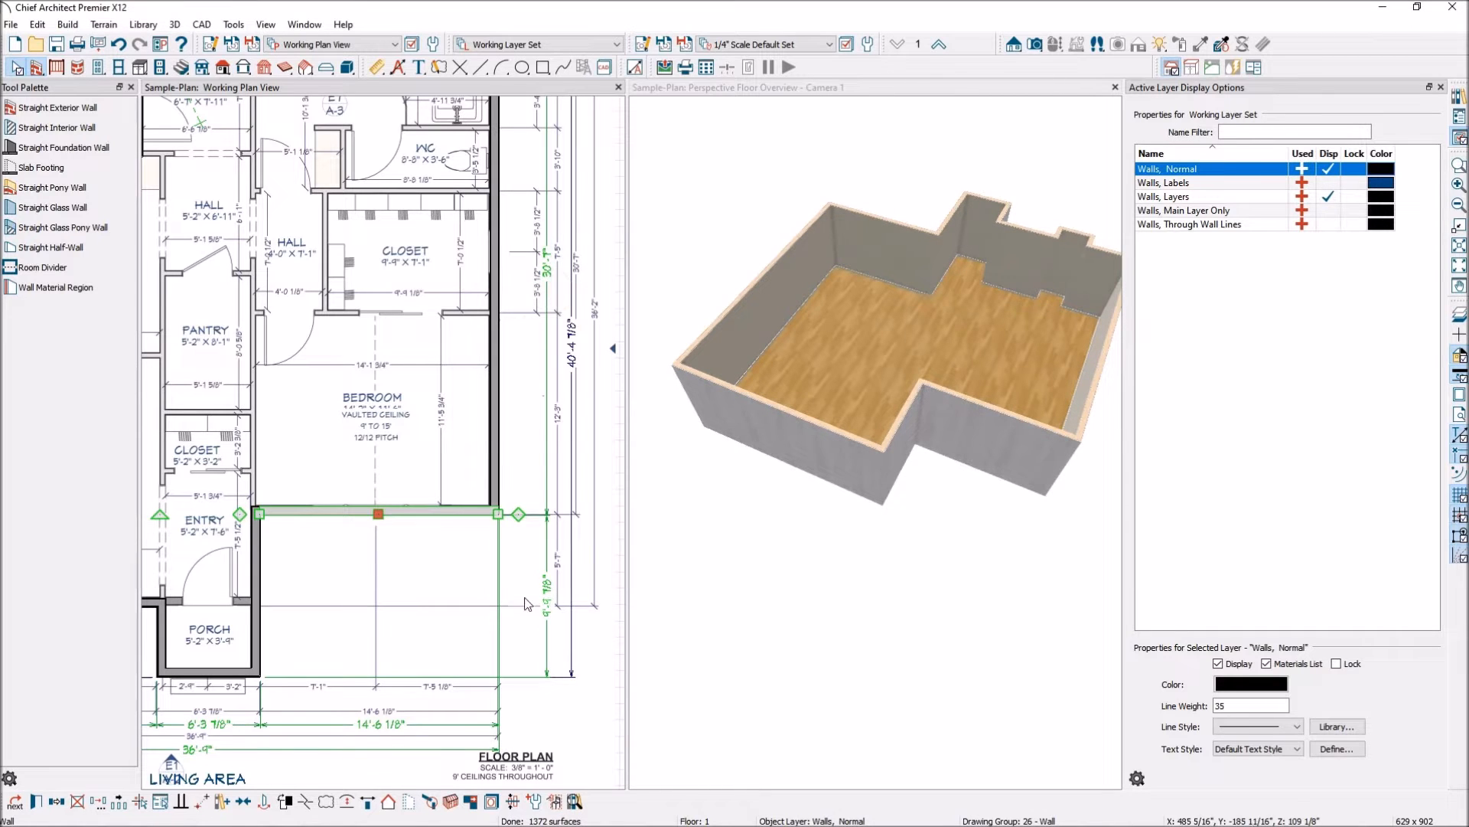
# Step: Compare the whole exterior wall outline and its dimensions with the floor plan picture
pyautogui.click(534, 689)
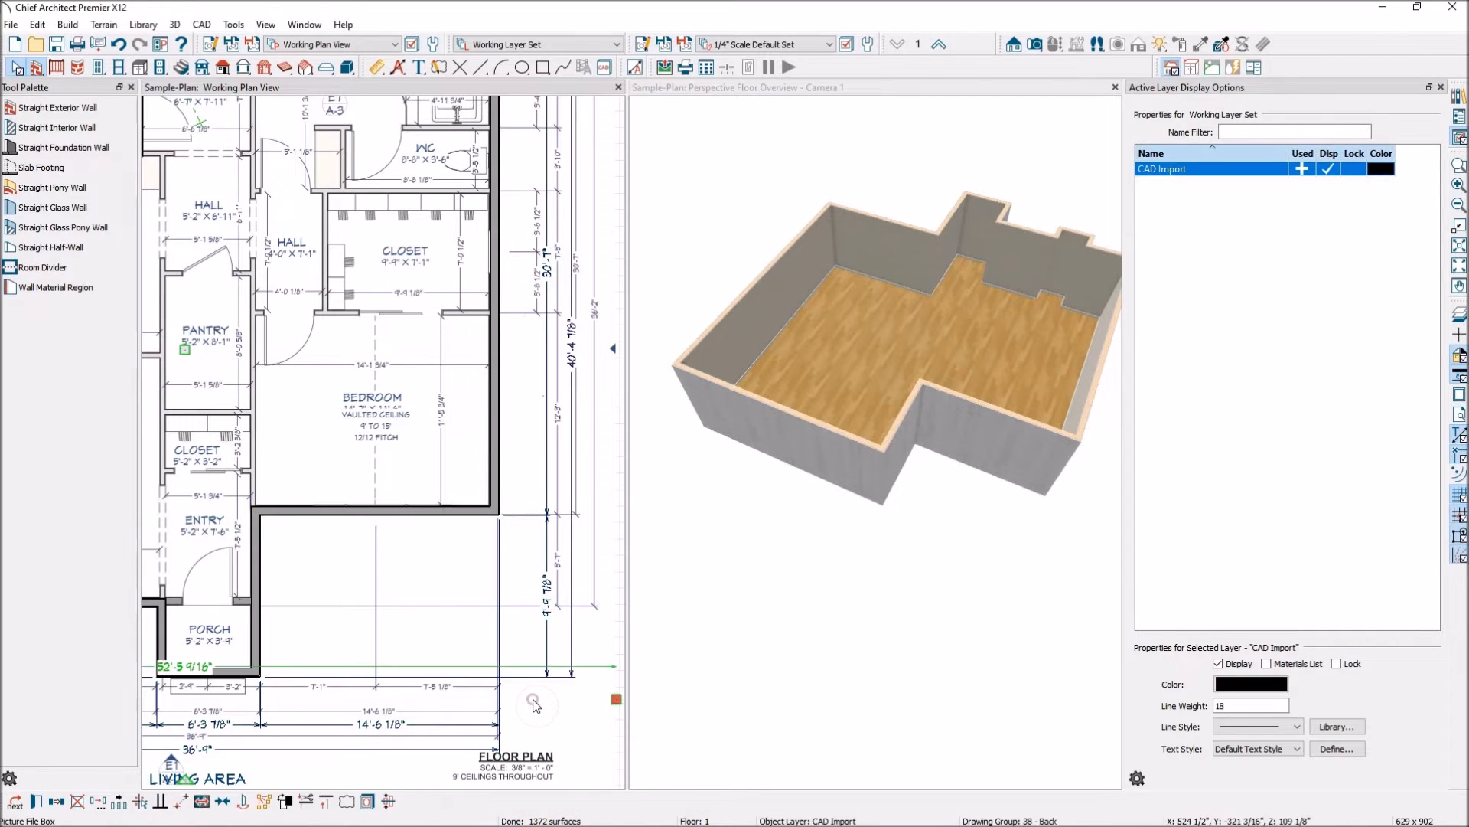
pyautogui.click(565, 737)
pyautogui.scroll(-2, 567, 670)
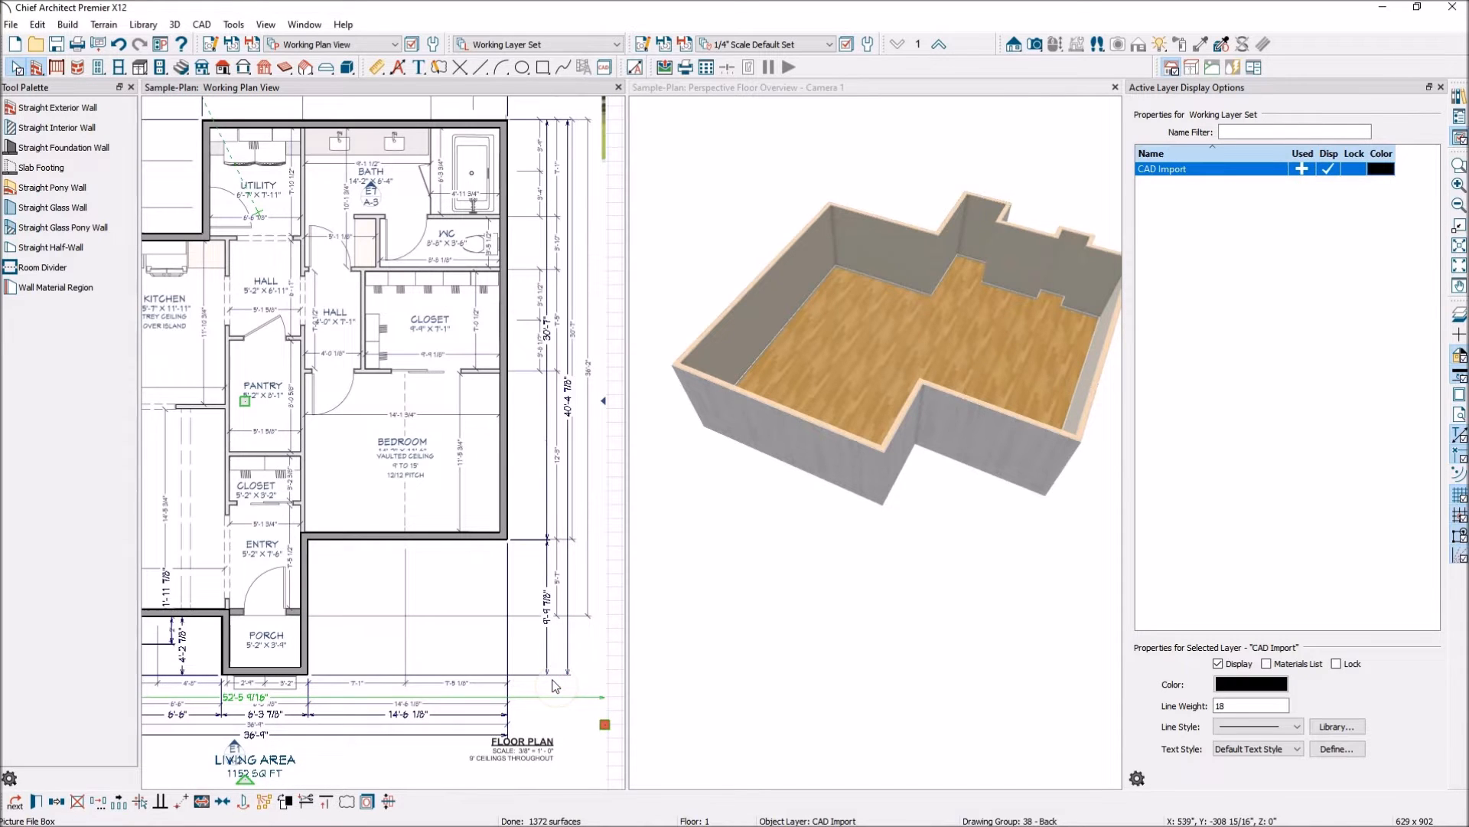
pyautogui.scroll(-1, 520, 680)
pyautogui.scroll(-4, 395, 727)
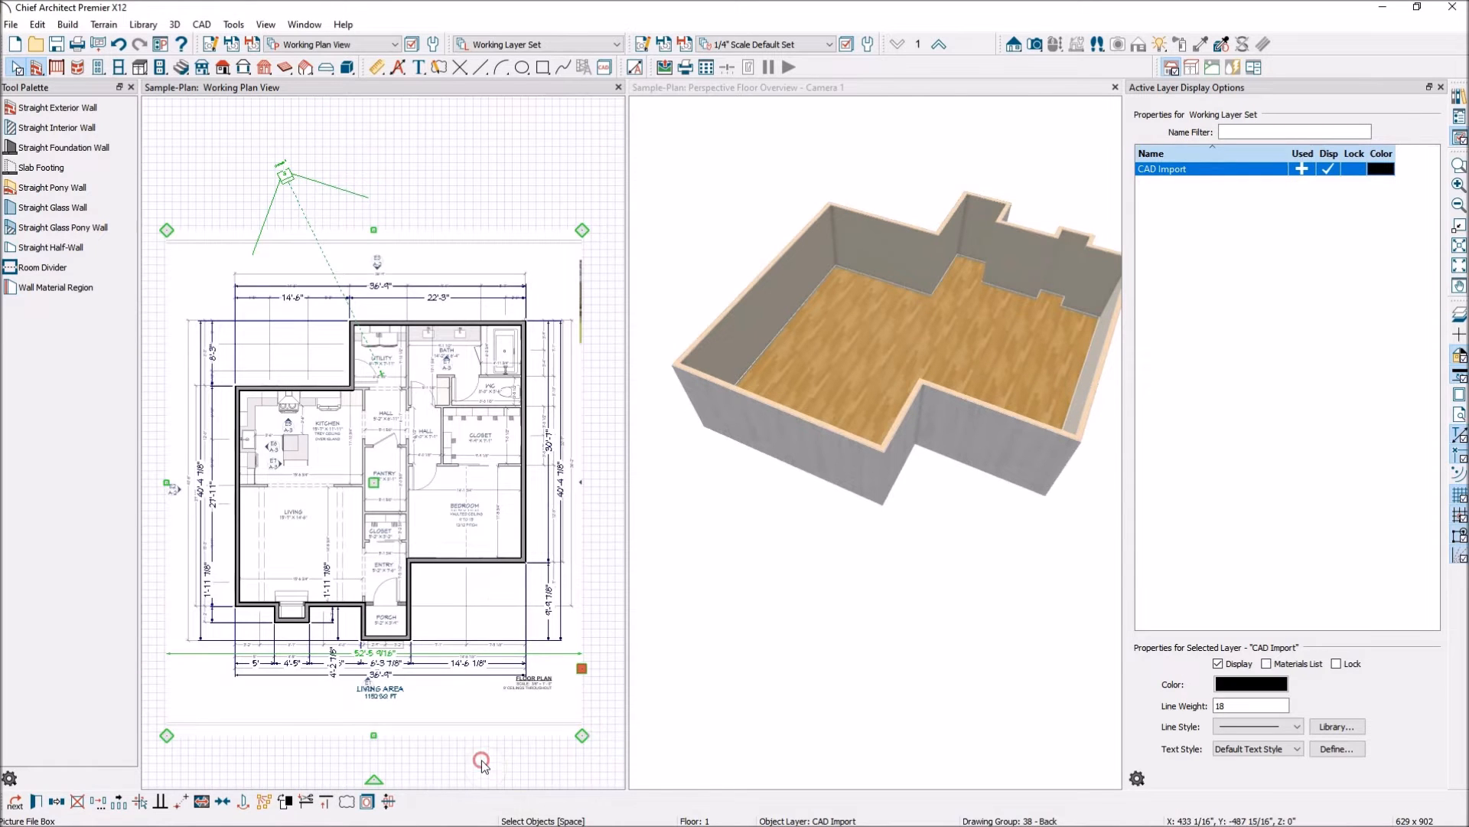
pyautogui.click(480, 761)
pyautogui.scroll(1, 471, 681)
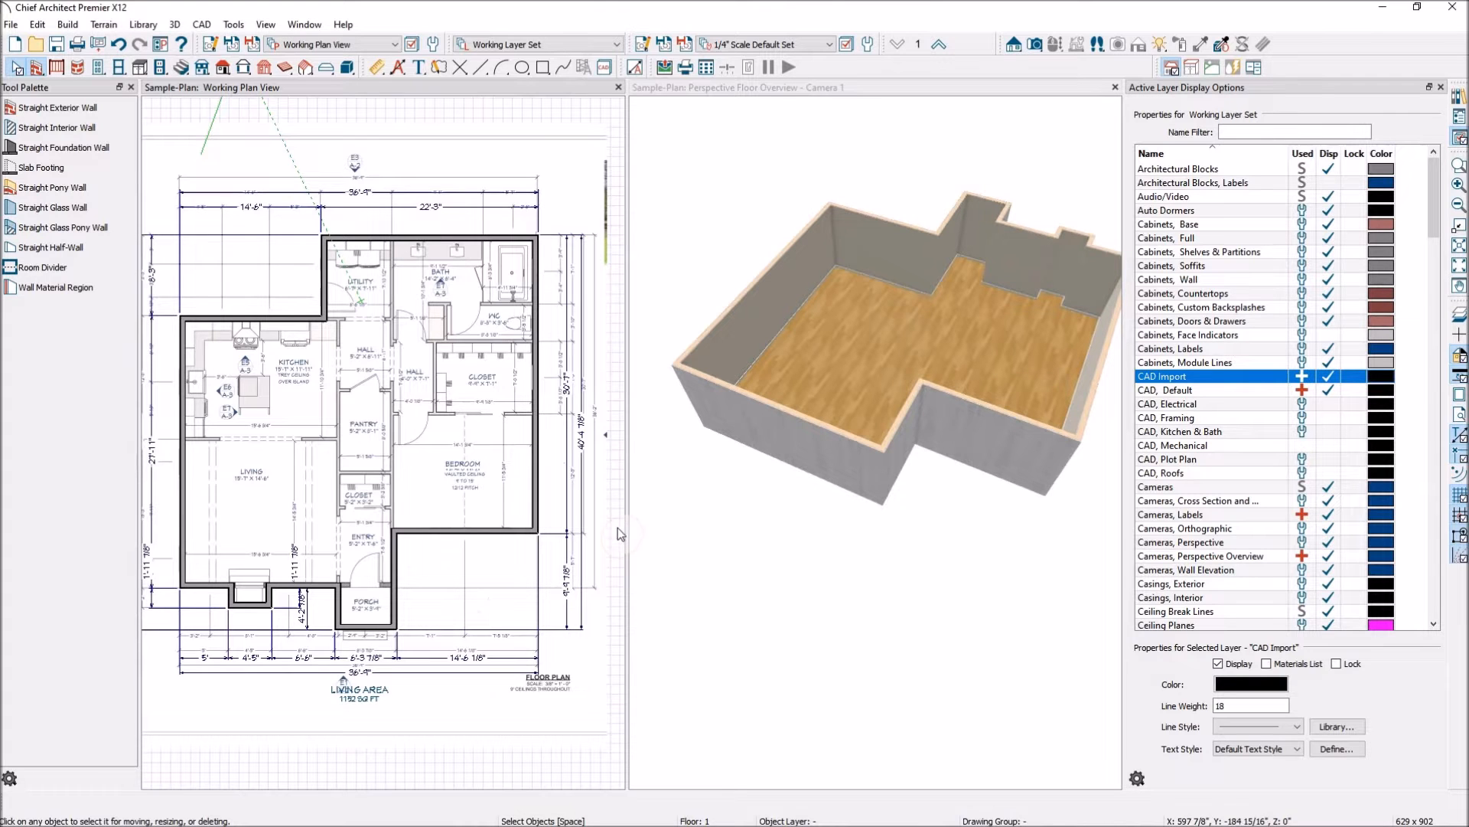
pyautogui.scroll(-1, 606, 573)
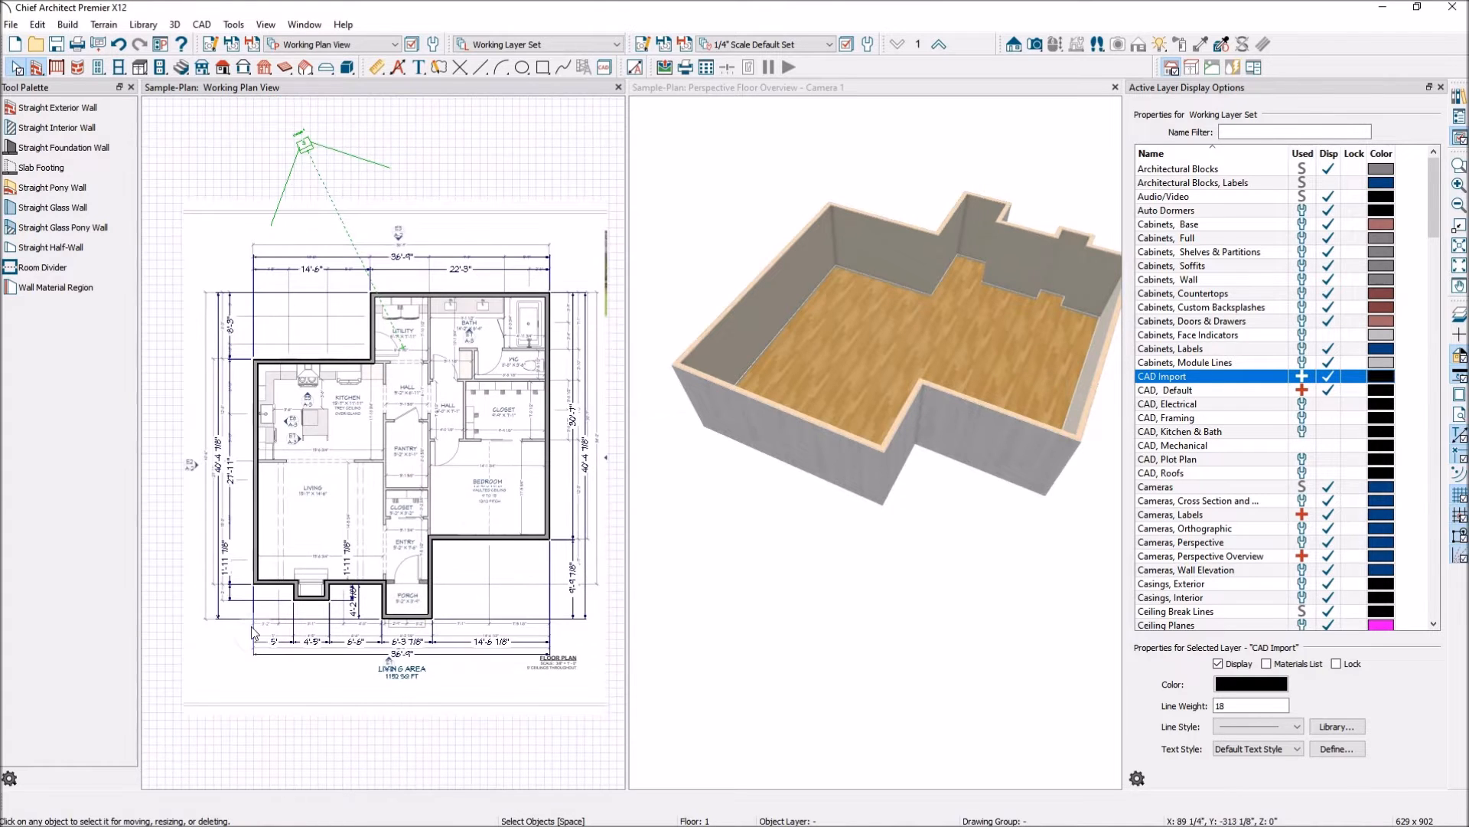
# Step: Reposition the porch's front wall to 40'-6" from the rear exterior wall behind the utility room
pyautogui.scroll(2, 191, 471)
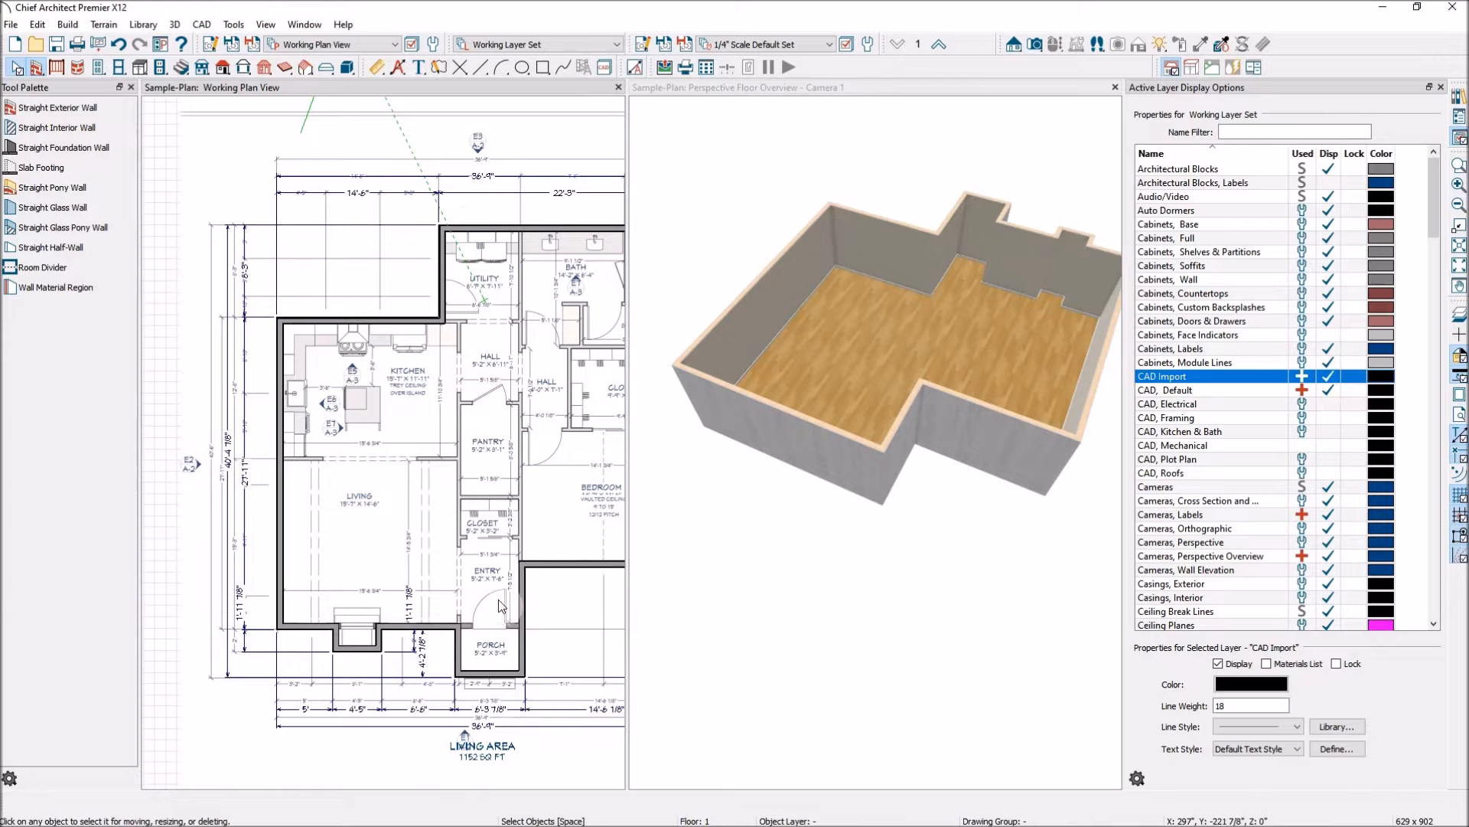
pyautogui.click(498, 679)
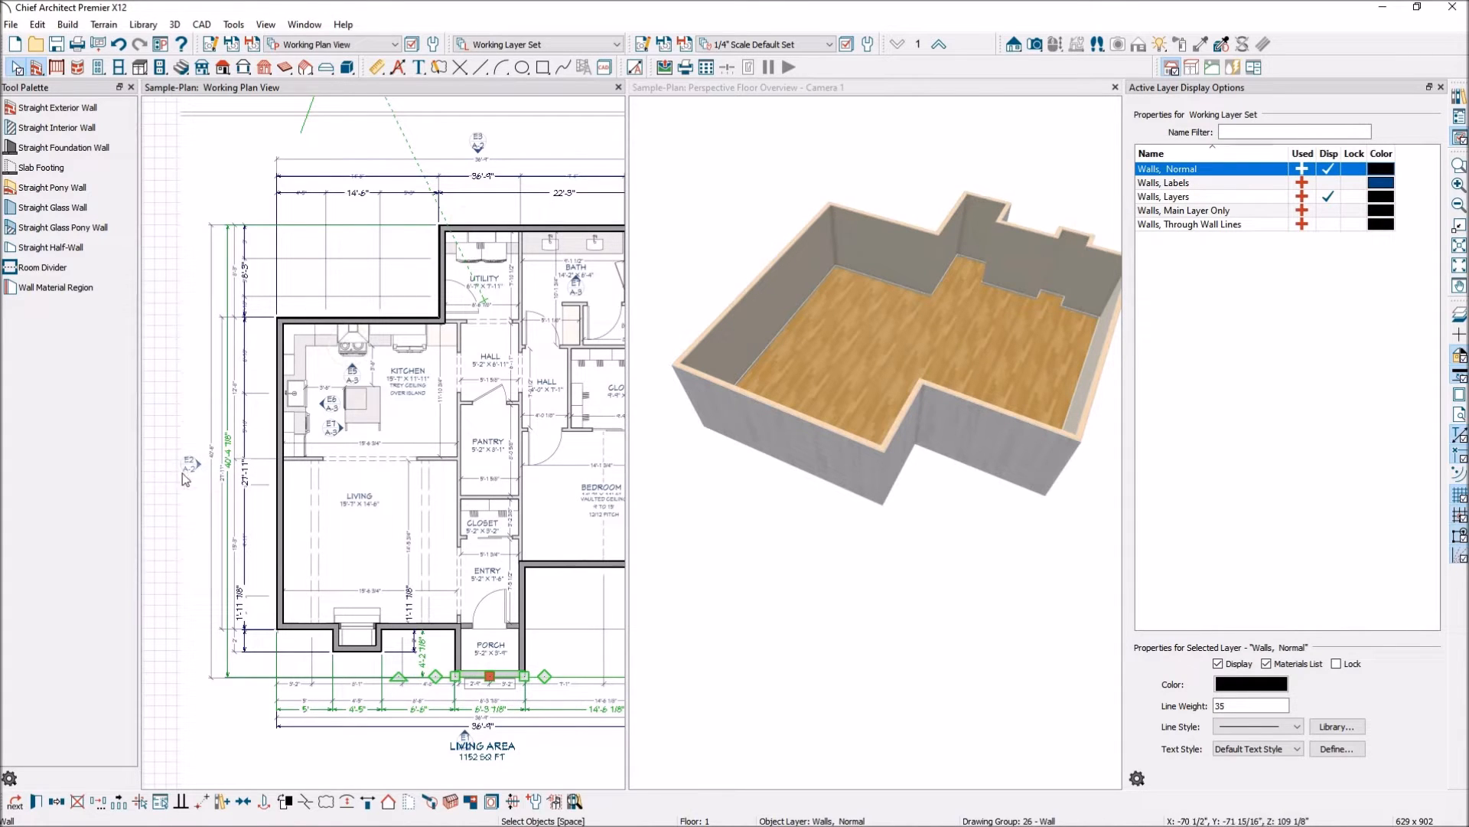
pyautogui.click(231, 469)
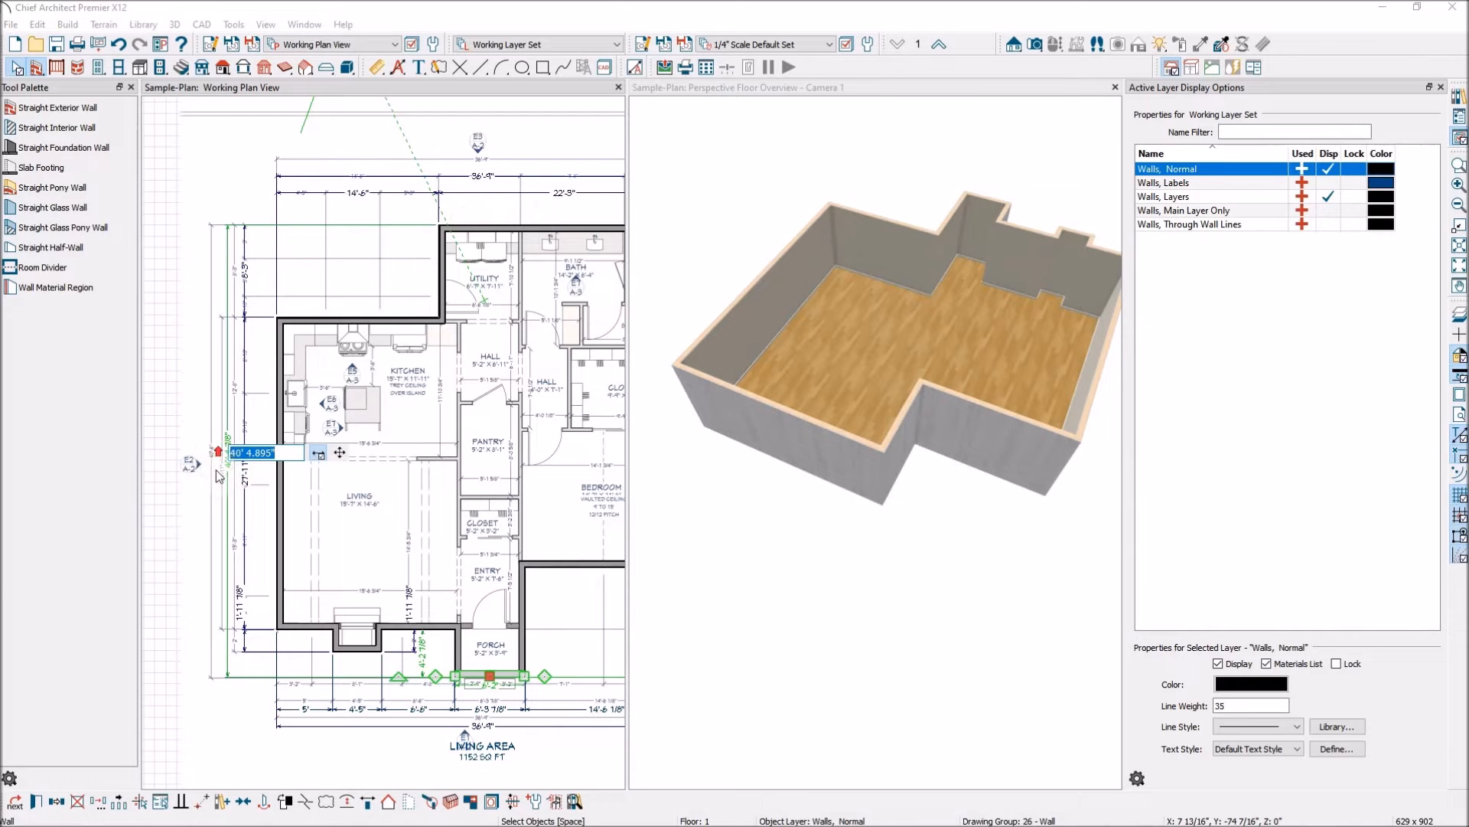
pyautogui.write("40'6")
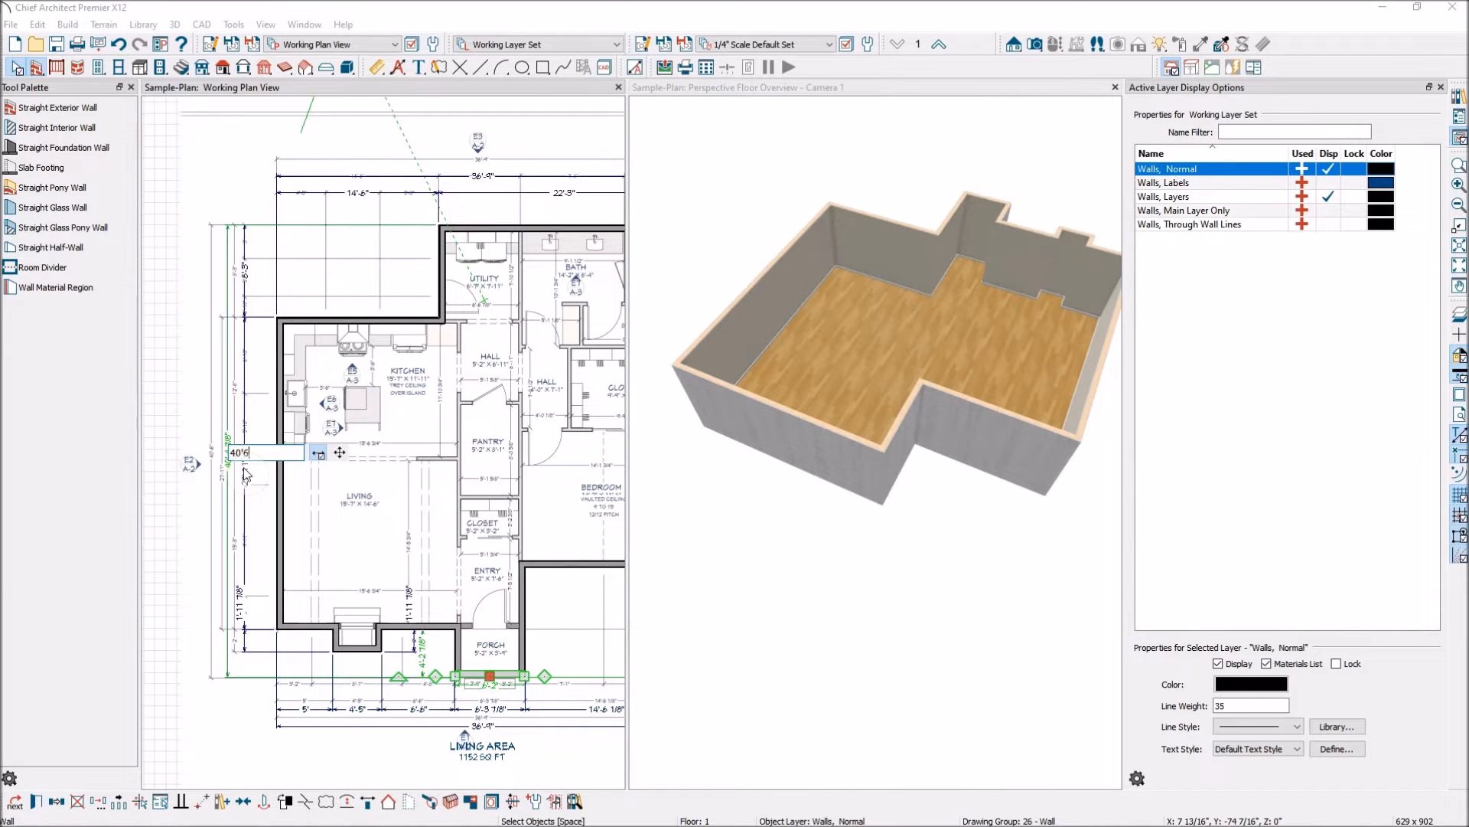
pyautogui.press('Return')
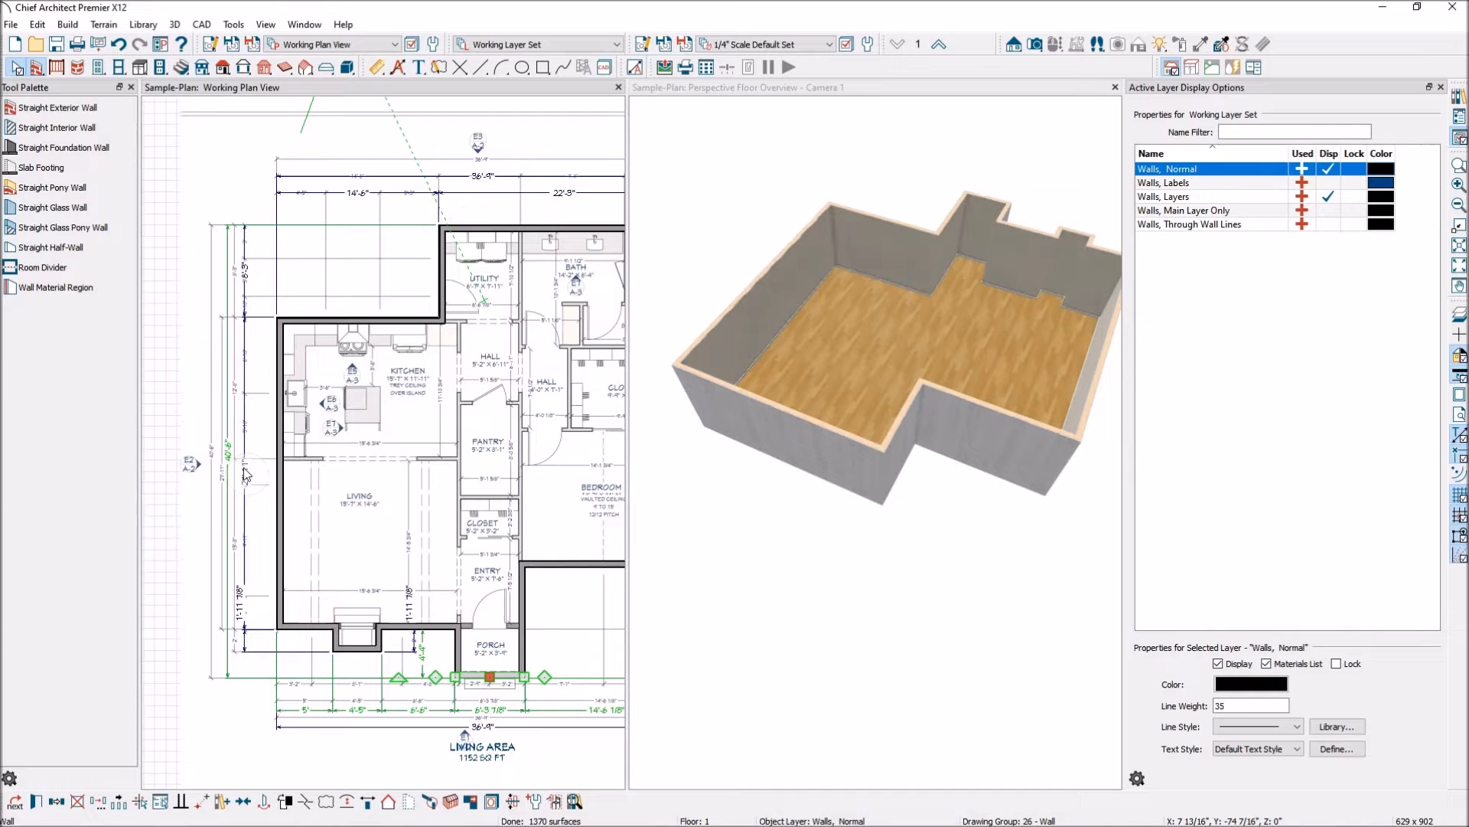
pyautogui.scroll(8, 247, 472)
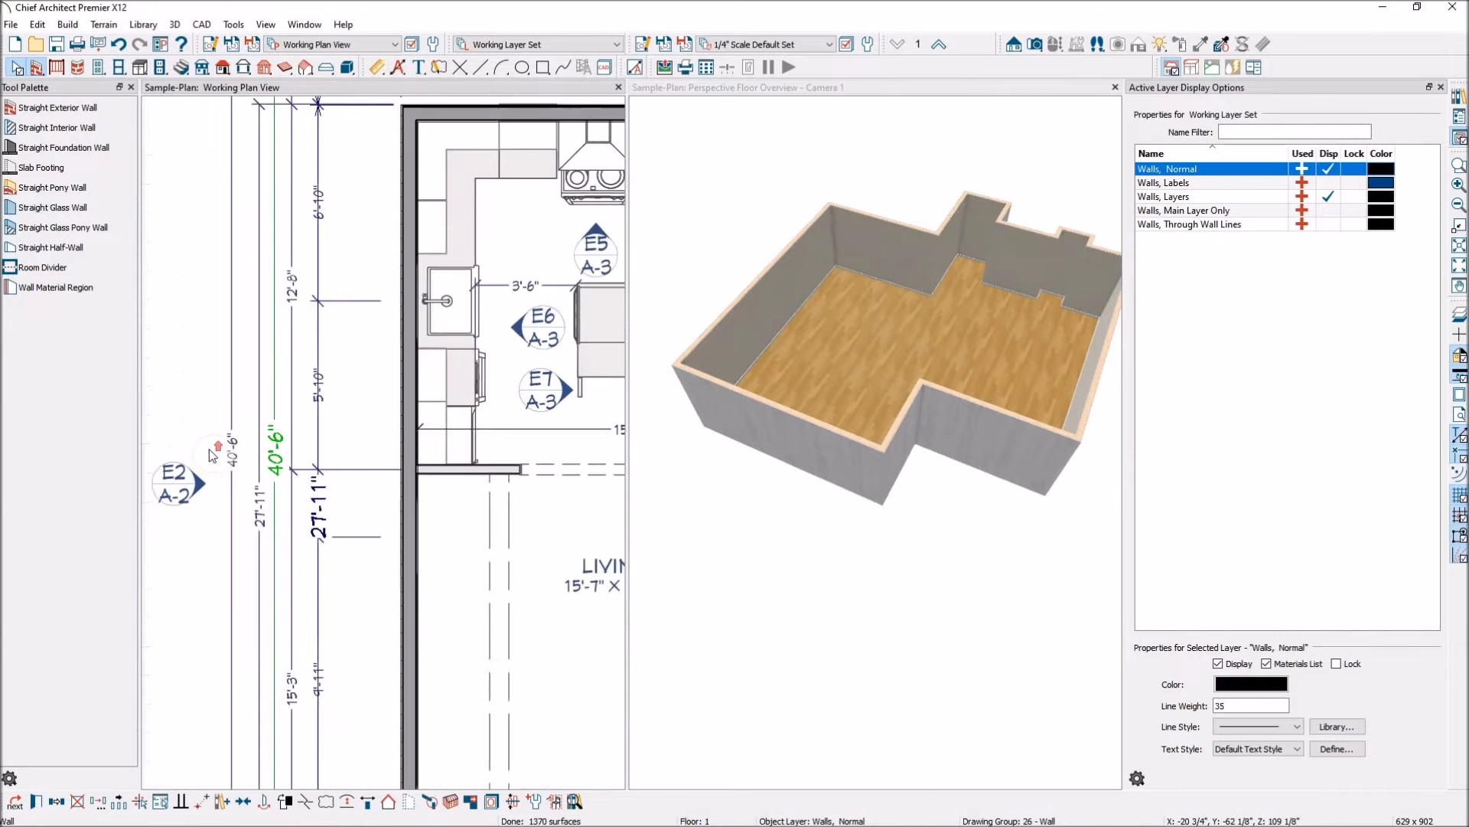
# Step: Set the depth of the fireplace bump-out to 24 inches by repositioning its outer wall from the living room's front wall
pyautogui.scroll(-6, 302, 447)
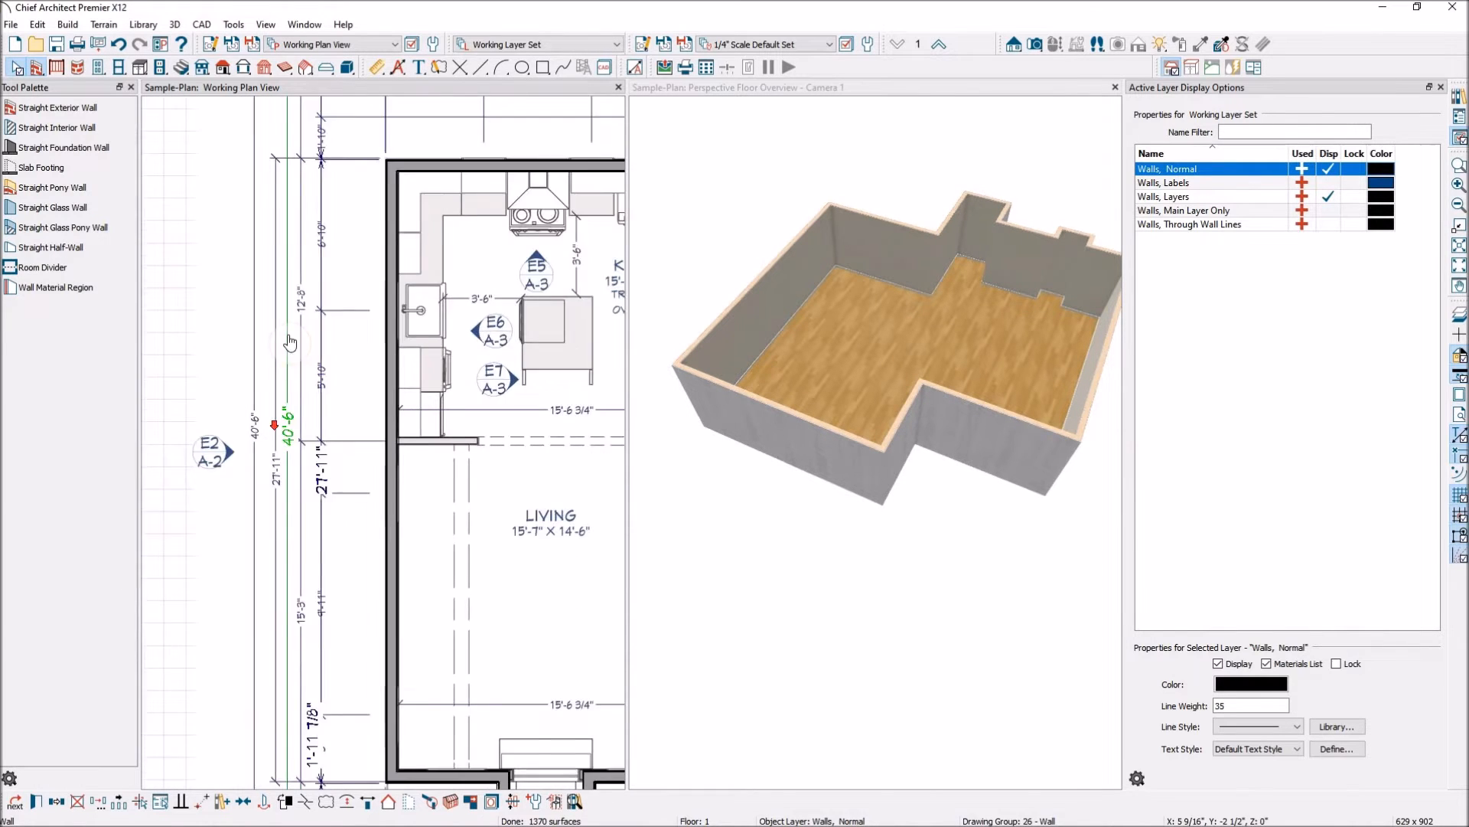
pyautogui.scroll(-2, 316, 436)
pyautogui.scroll(-2, 425, 498)
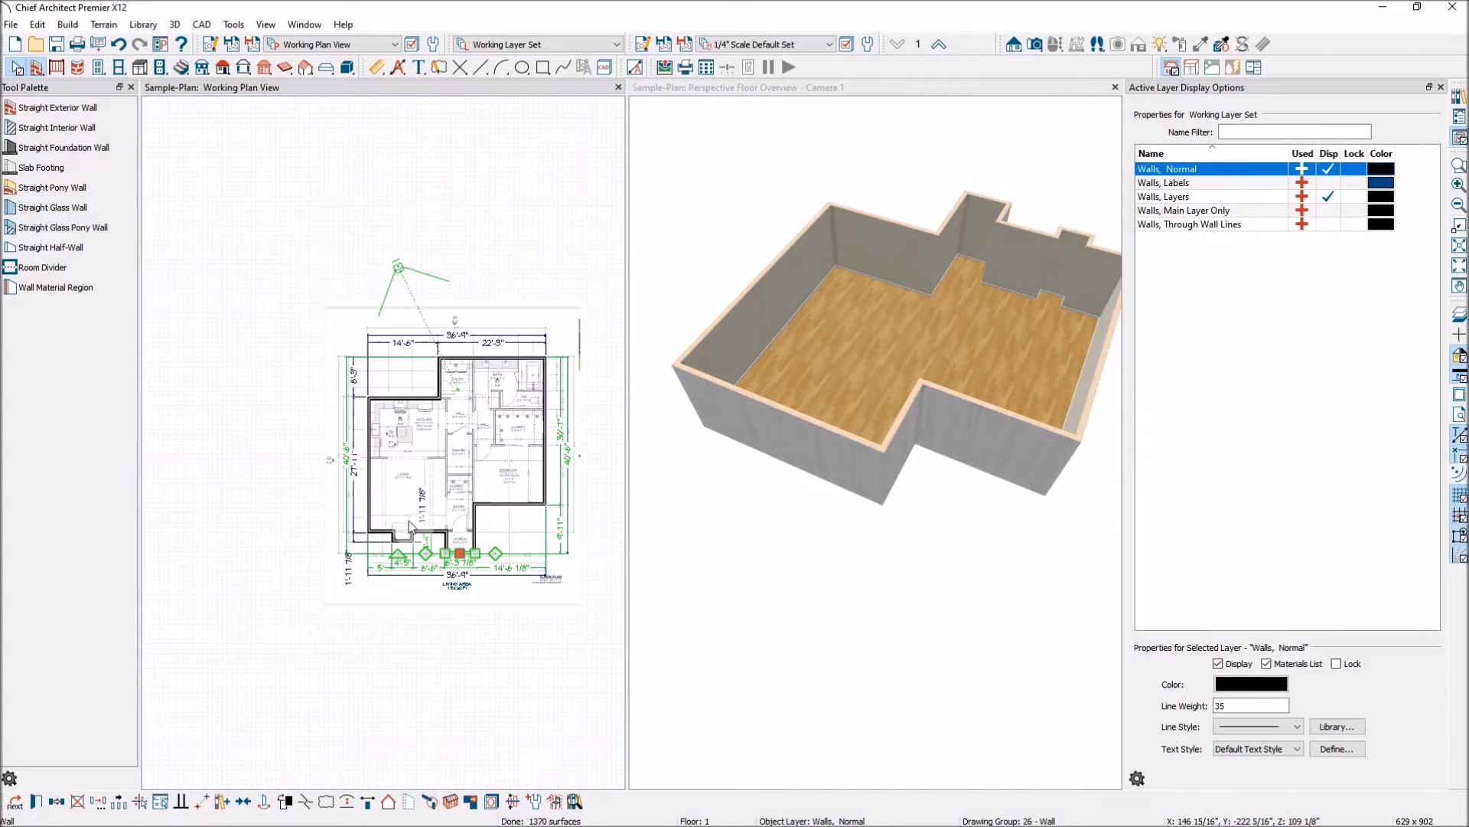
pyautogui.scroll(2, 450, 548)
pyautogui.scroll(2, 409, 585)
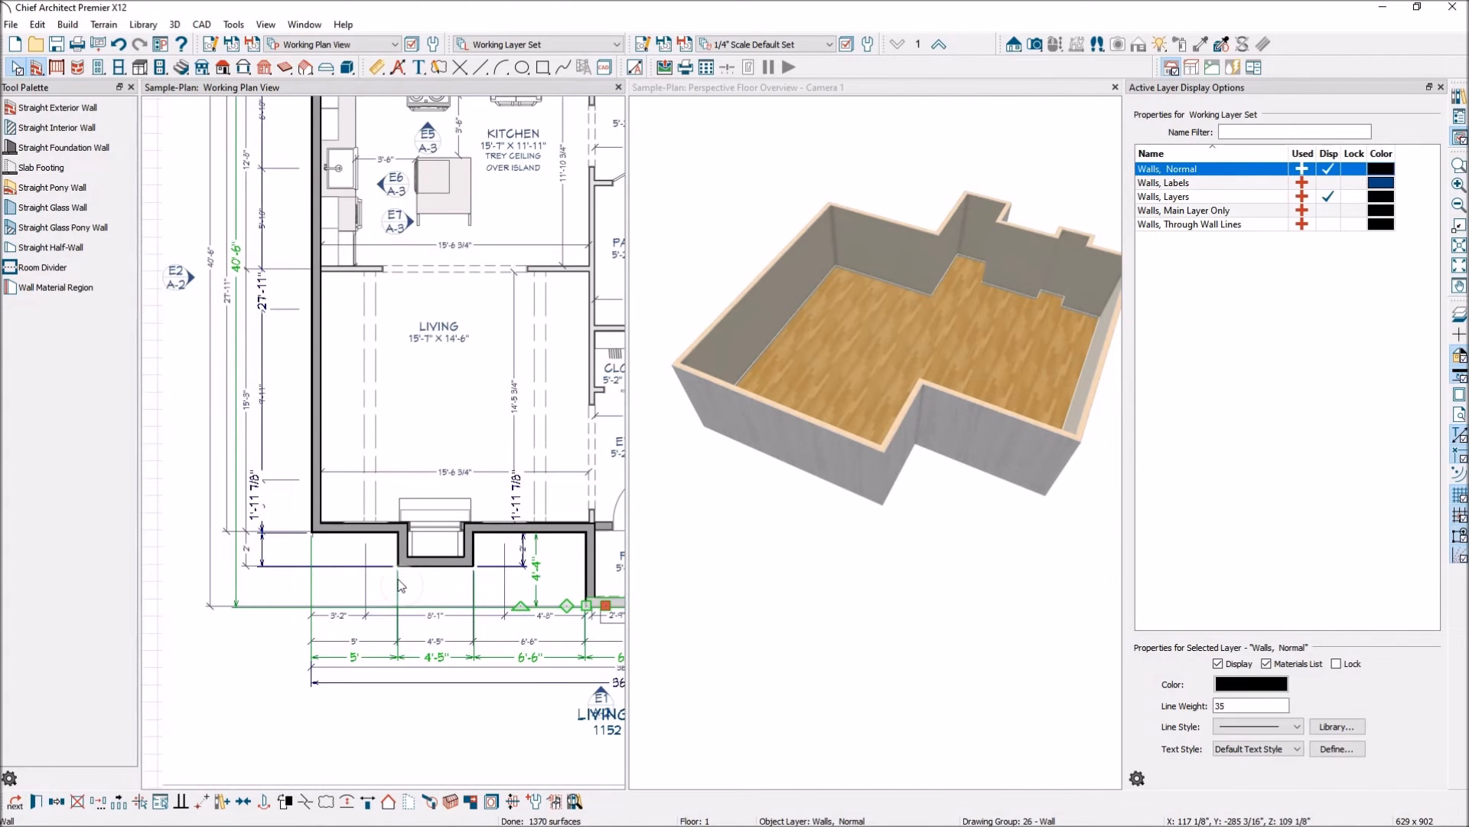
pyautogui.click(443, 564)
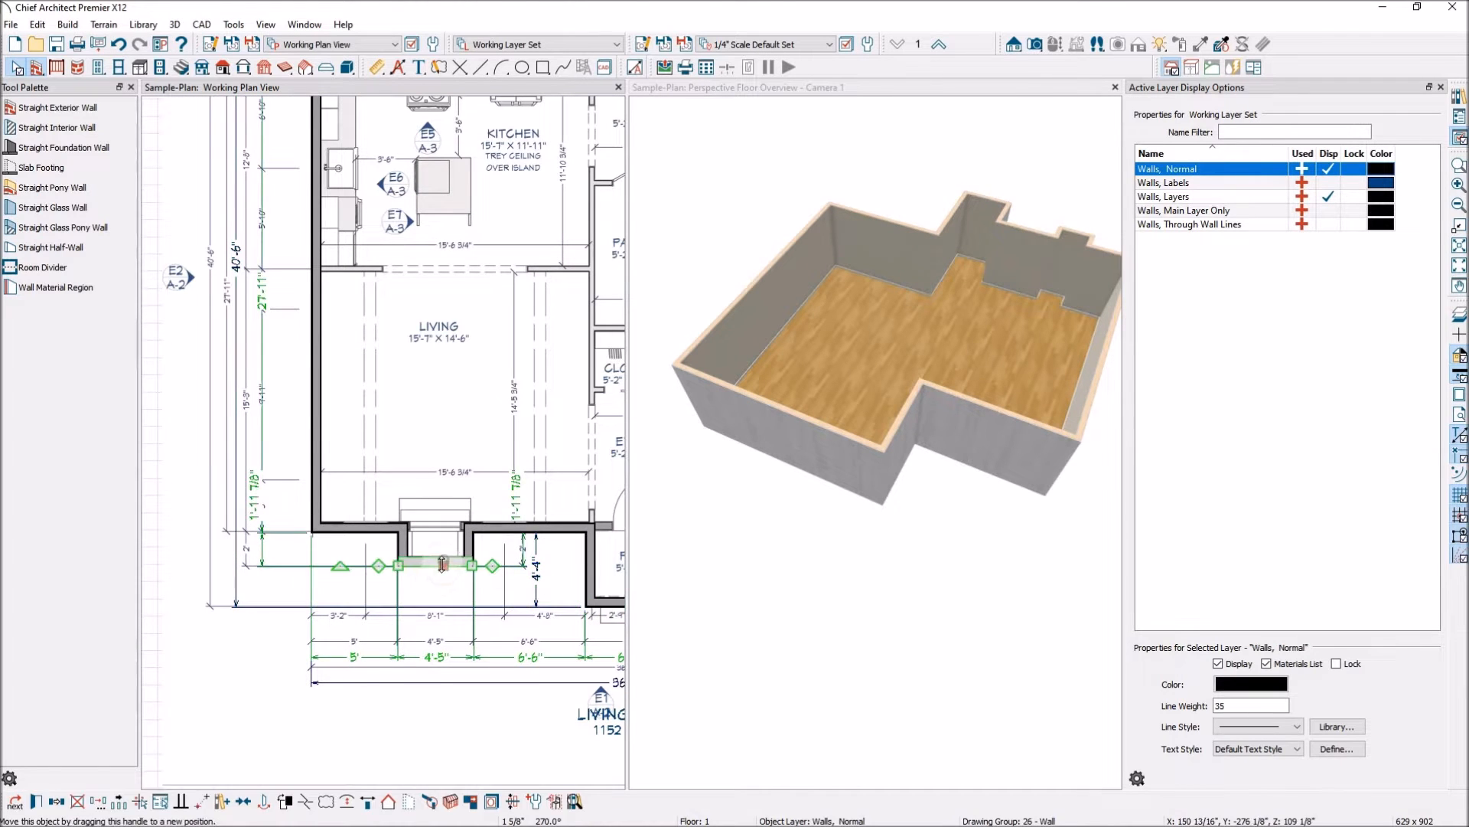
pyautogui.click(254, 509)
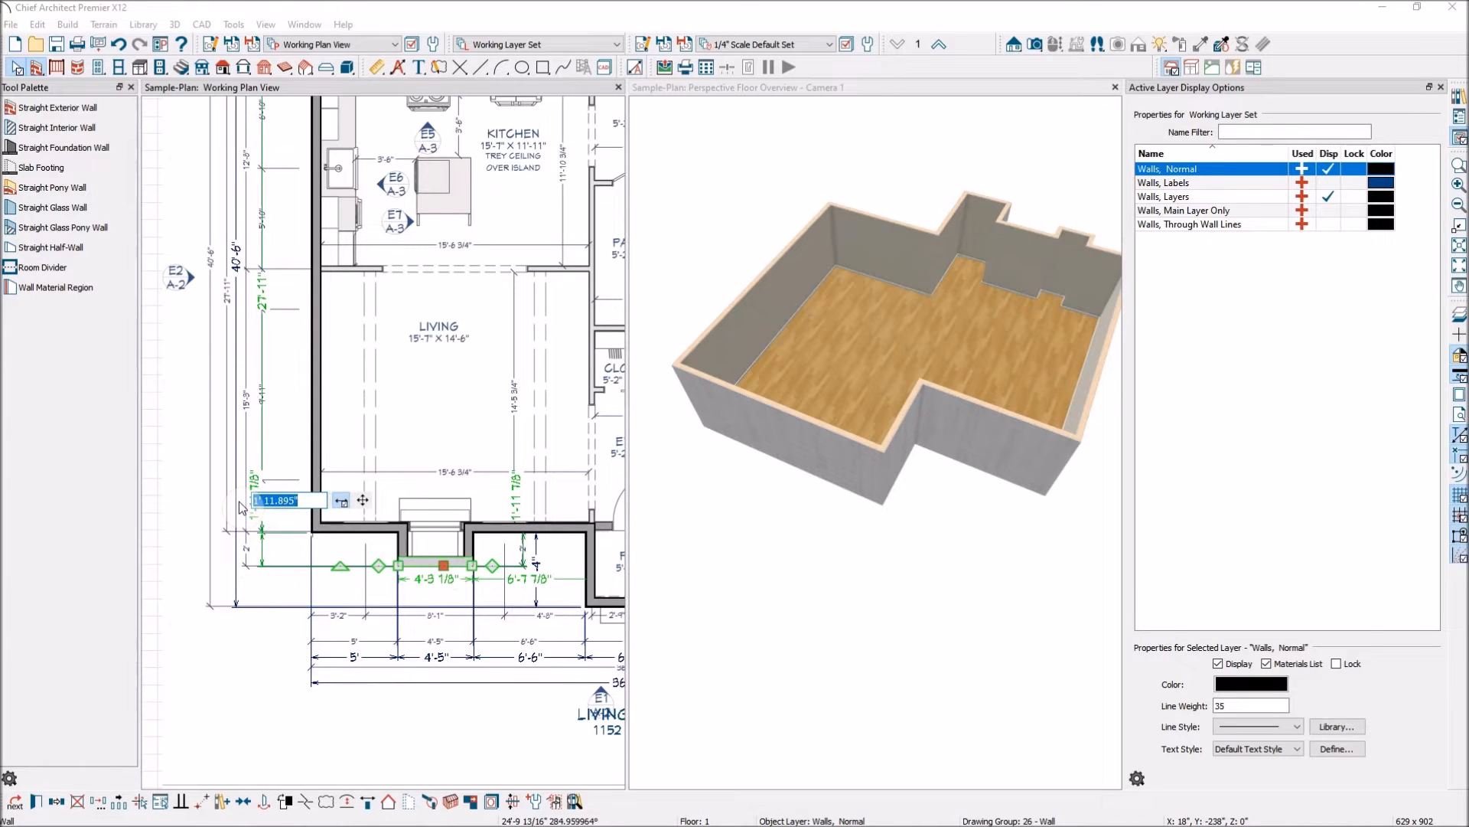
pyautogui.write('24')
pyautogui.press('Return')
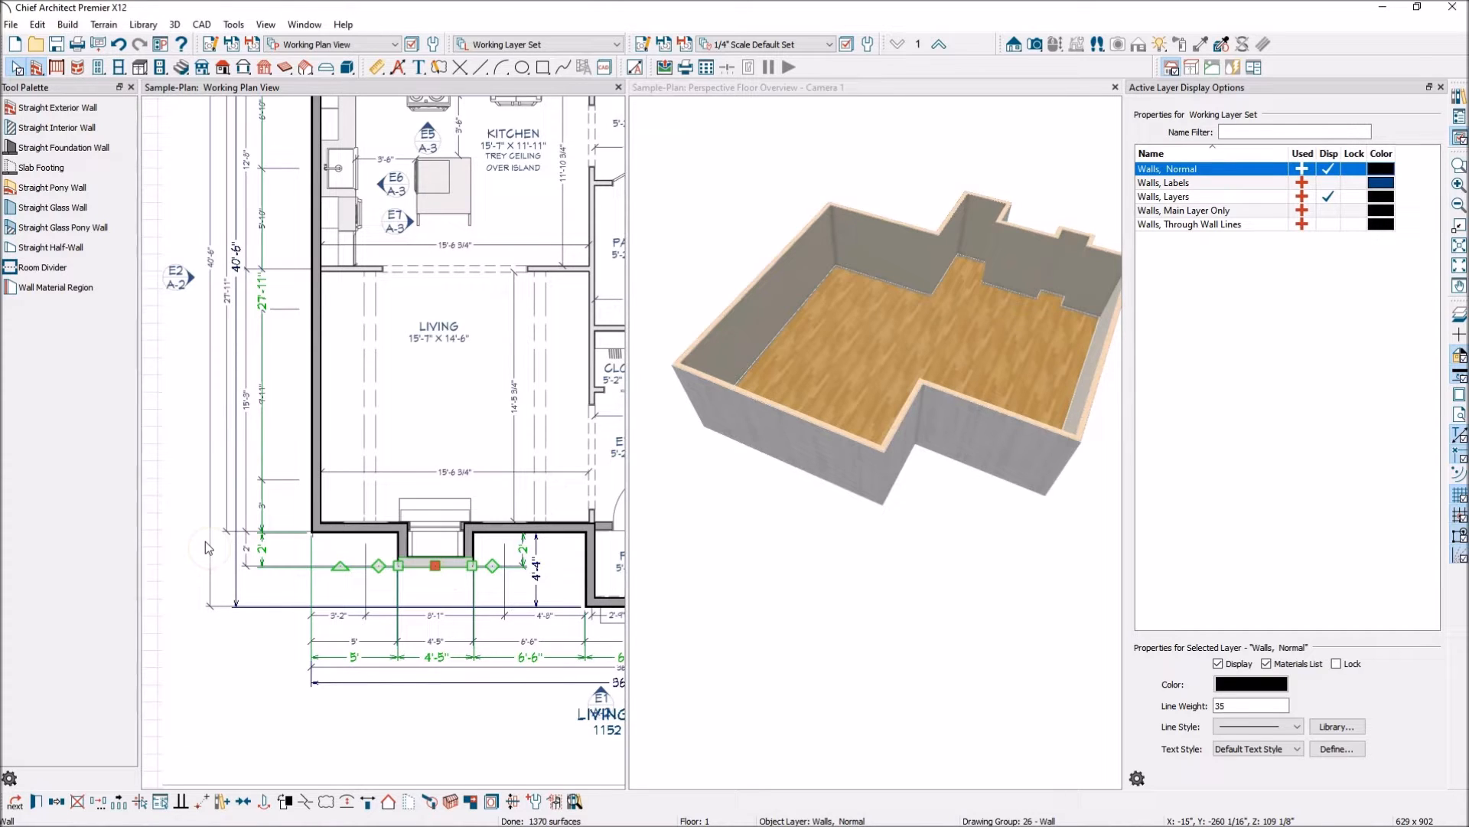
pyautogui.scroll(-3, 205, 505)
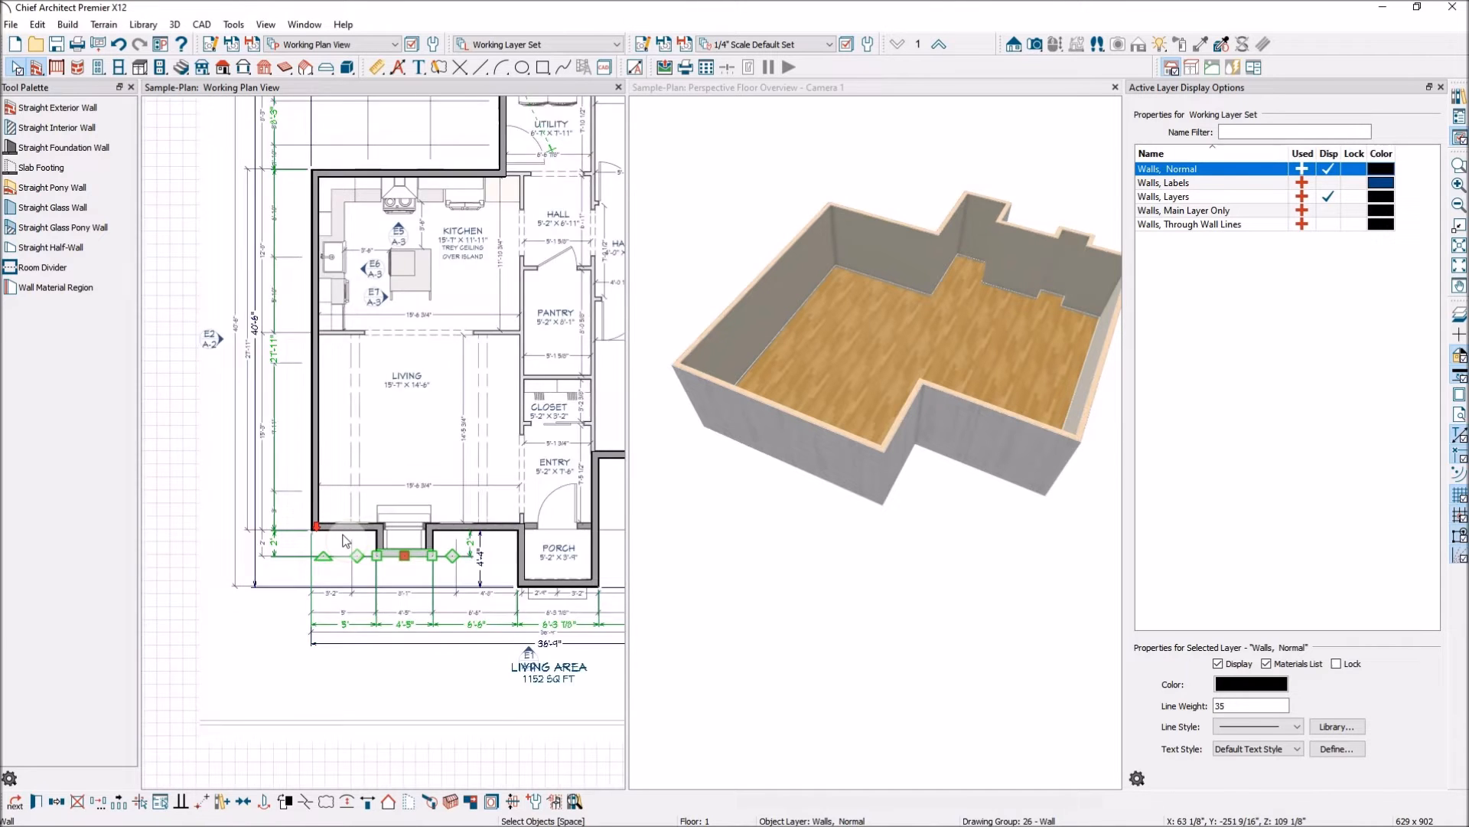
pyautogui.click(220, 519)
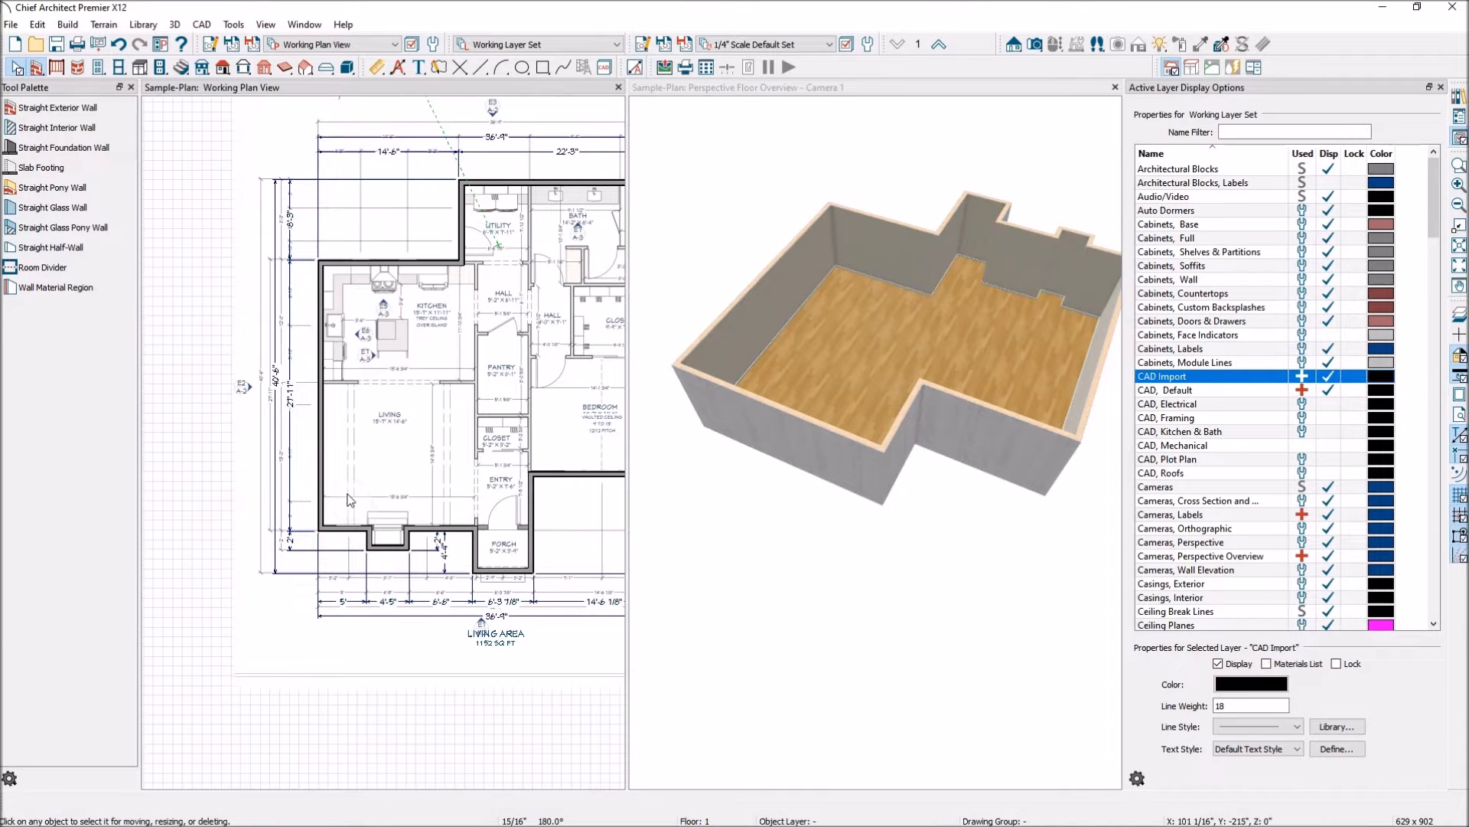
# Step: Examine the exterior wall dimensions around the house, fireplace bump-out and porch against the imported floor plan
pyautogui.scroll(1, 346, 509)
pyautogui.scroll(3, 302, 352)
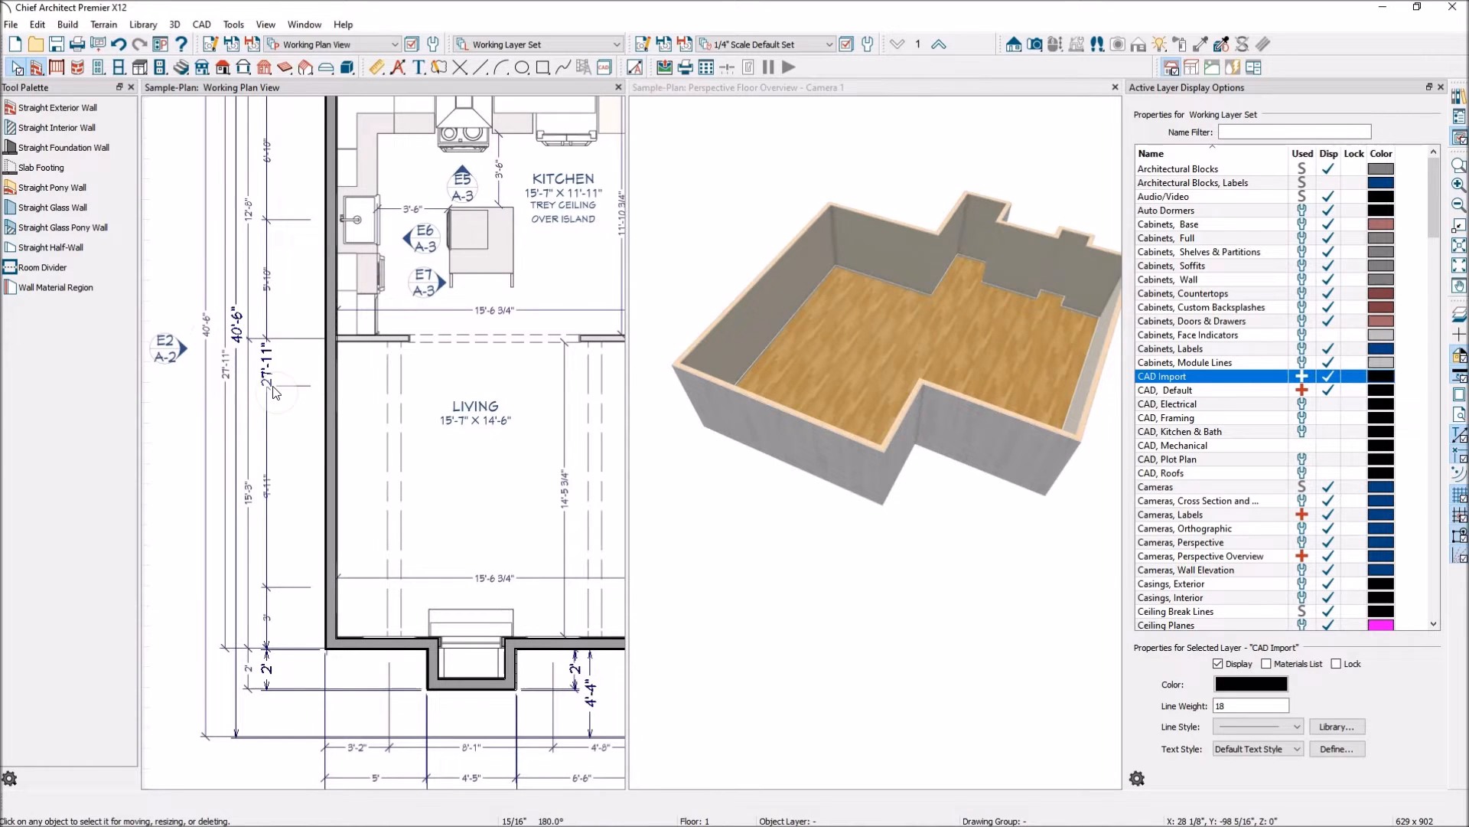
pyautogui.scroll(-5, 283, 540)
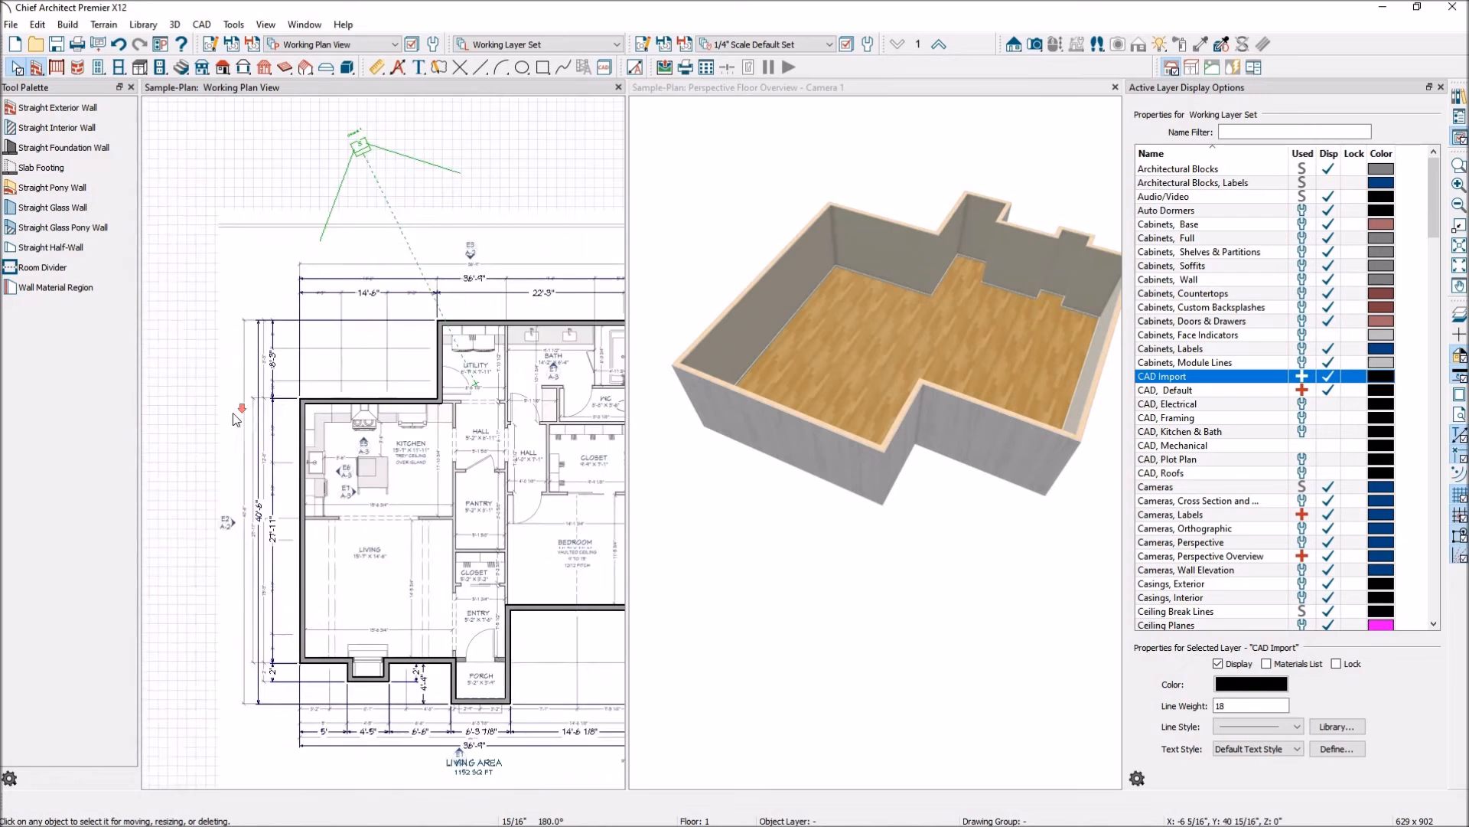
pyautogui.scroll(4, 300, 608)
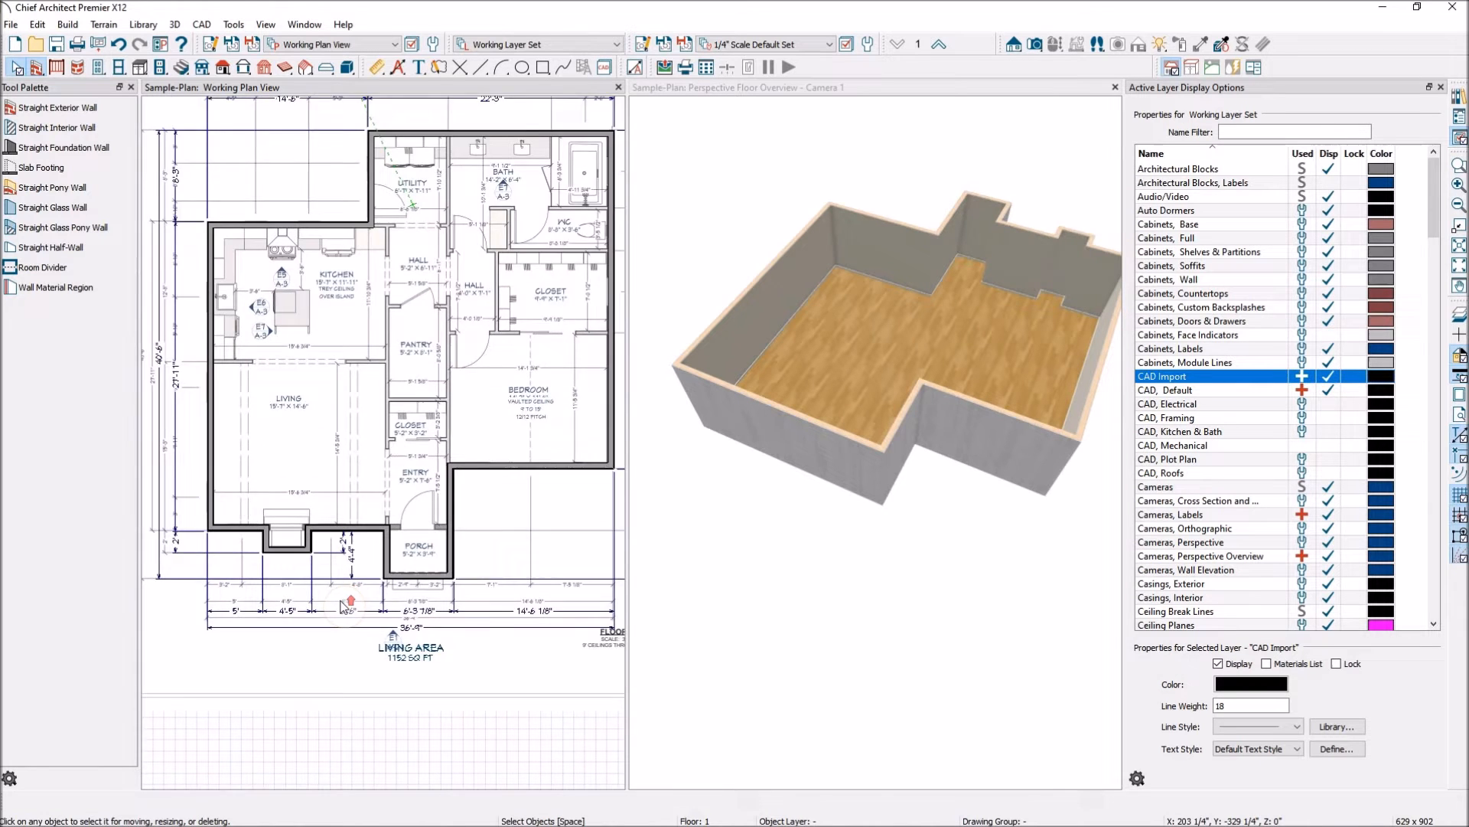
pyautogui.scroll(-3, 300, 609)
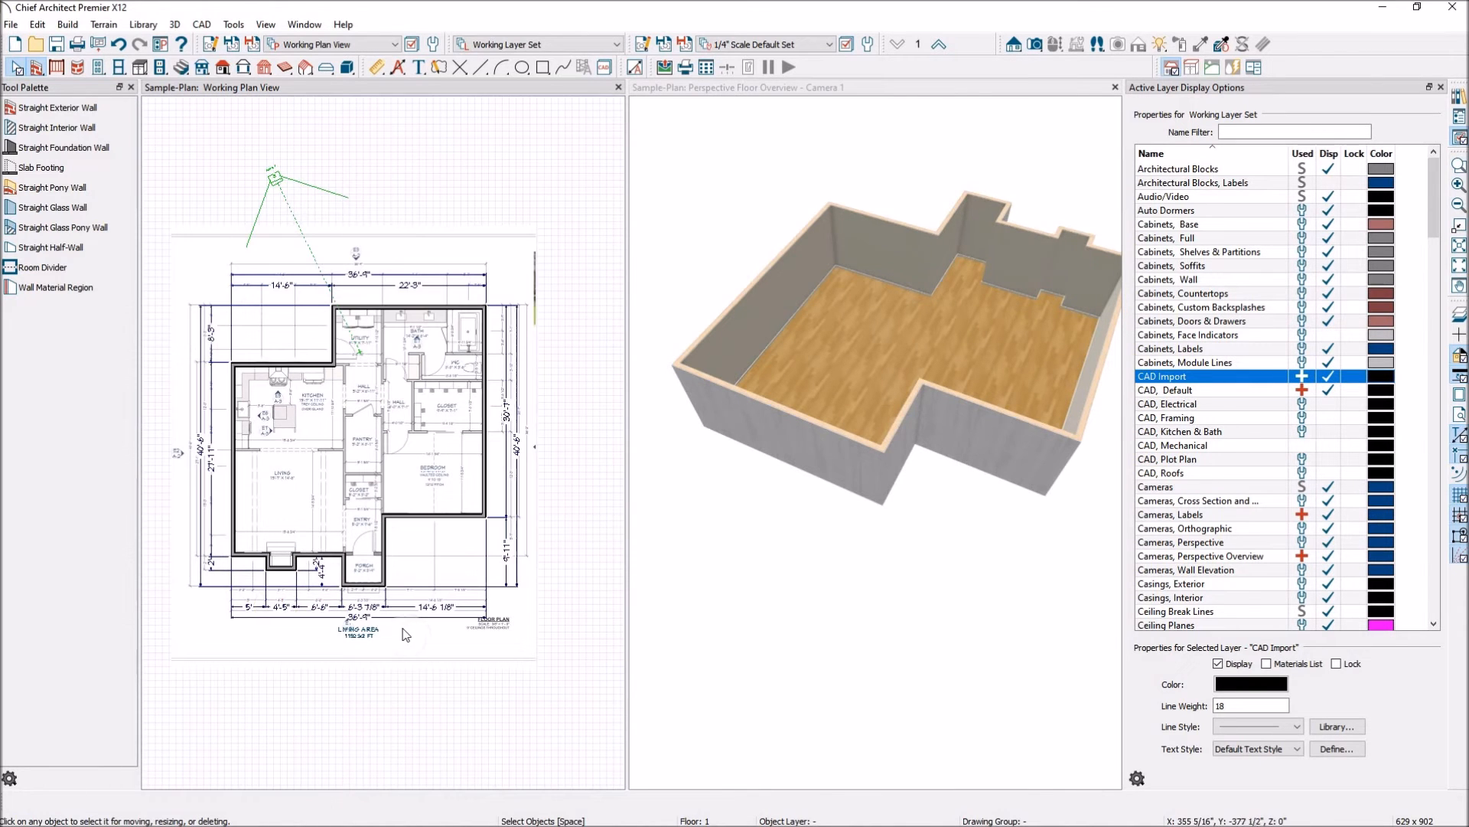
pyautogui.scroll(2, 507, 575)
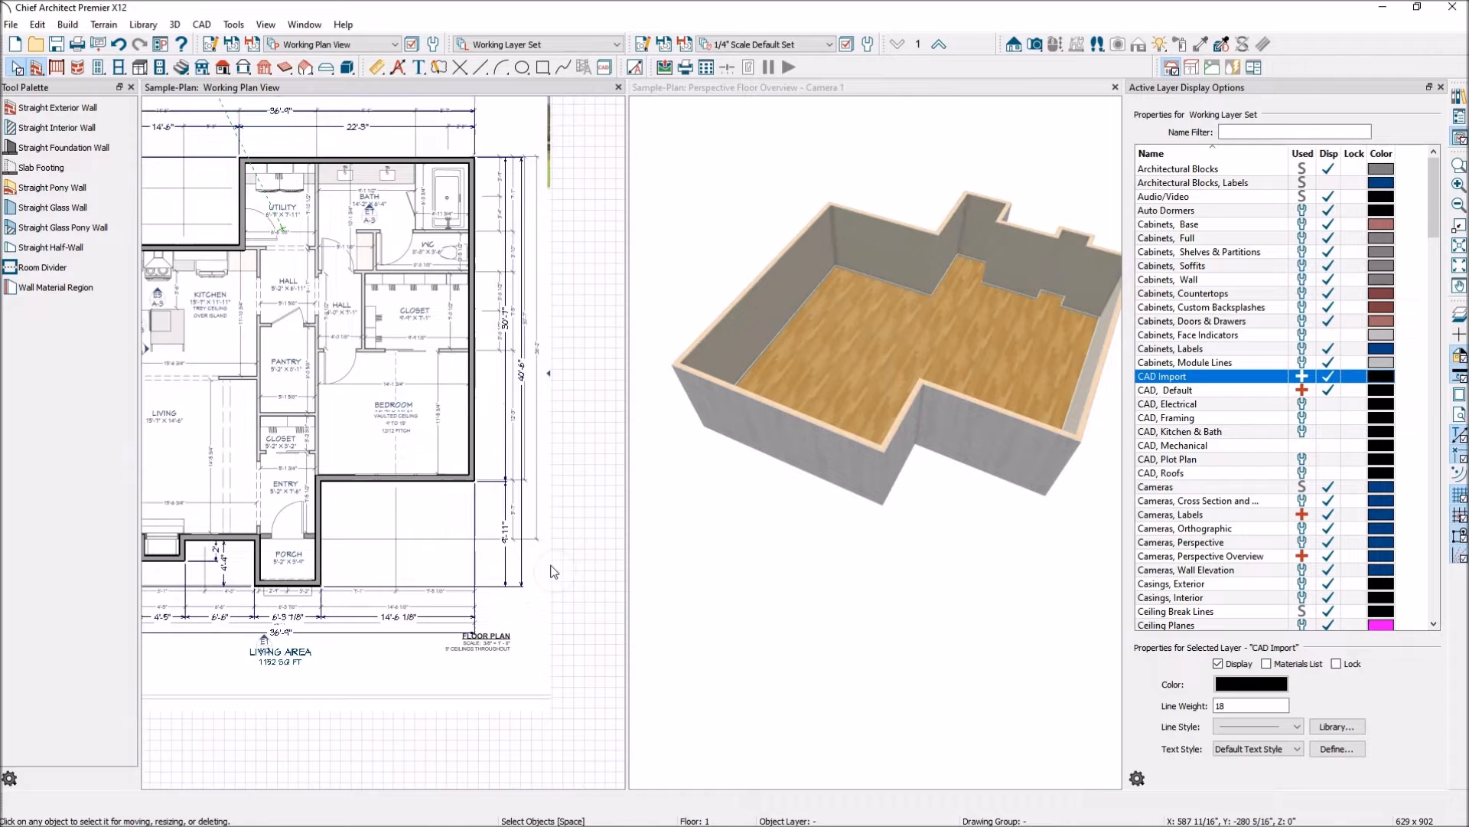
pyautogui.scroll(-4, 551, 577)
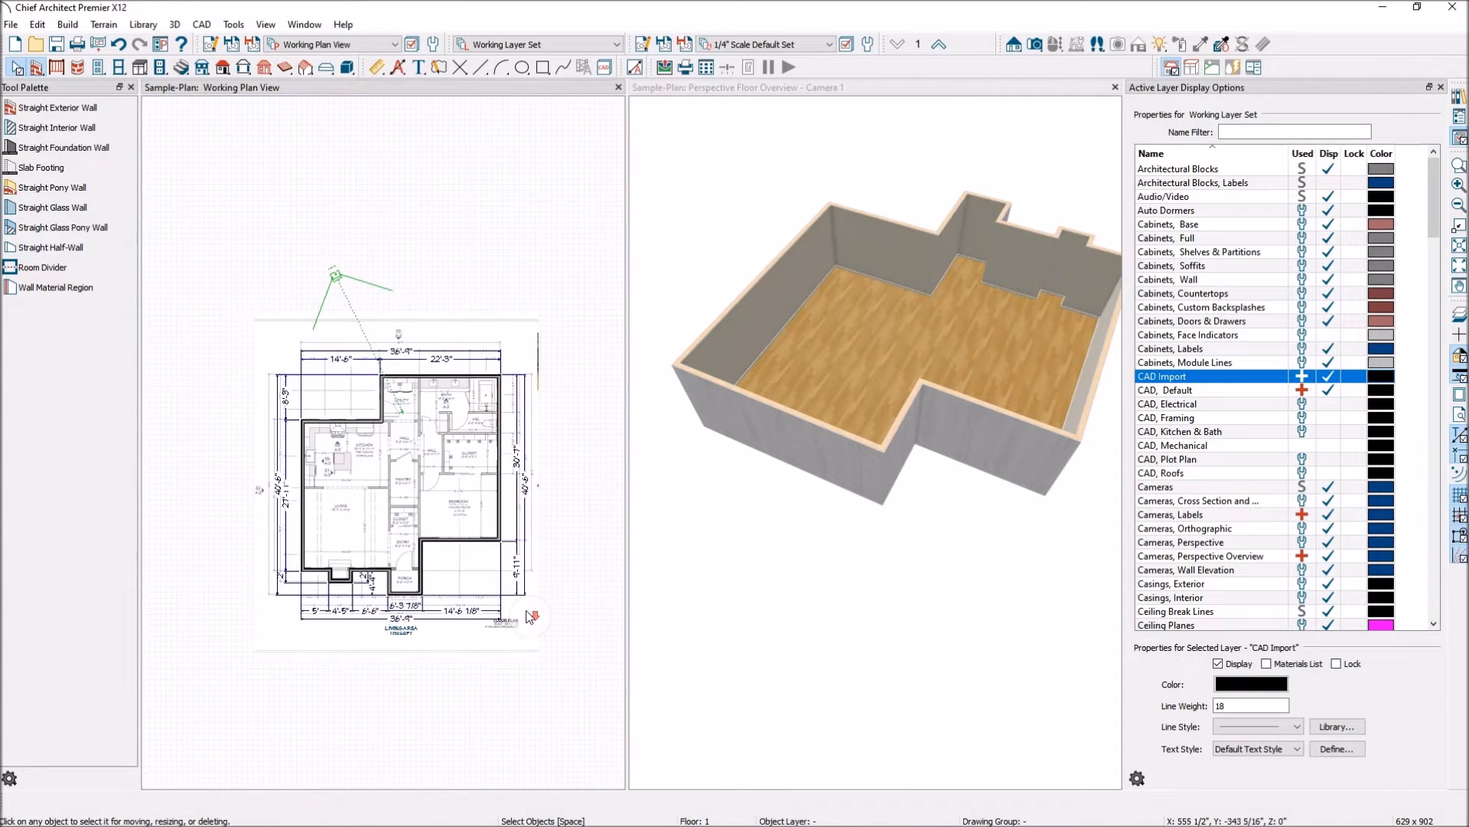
pyautogui.scroll(4, 387, 575)
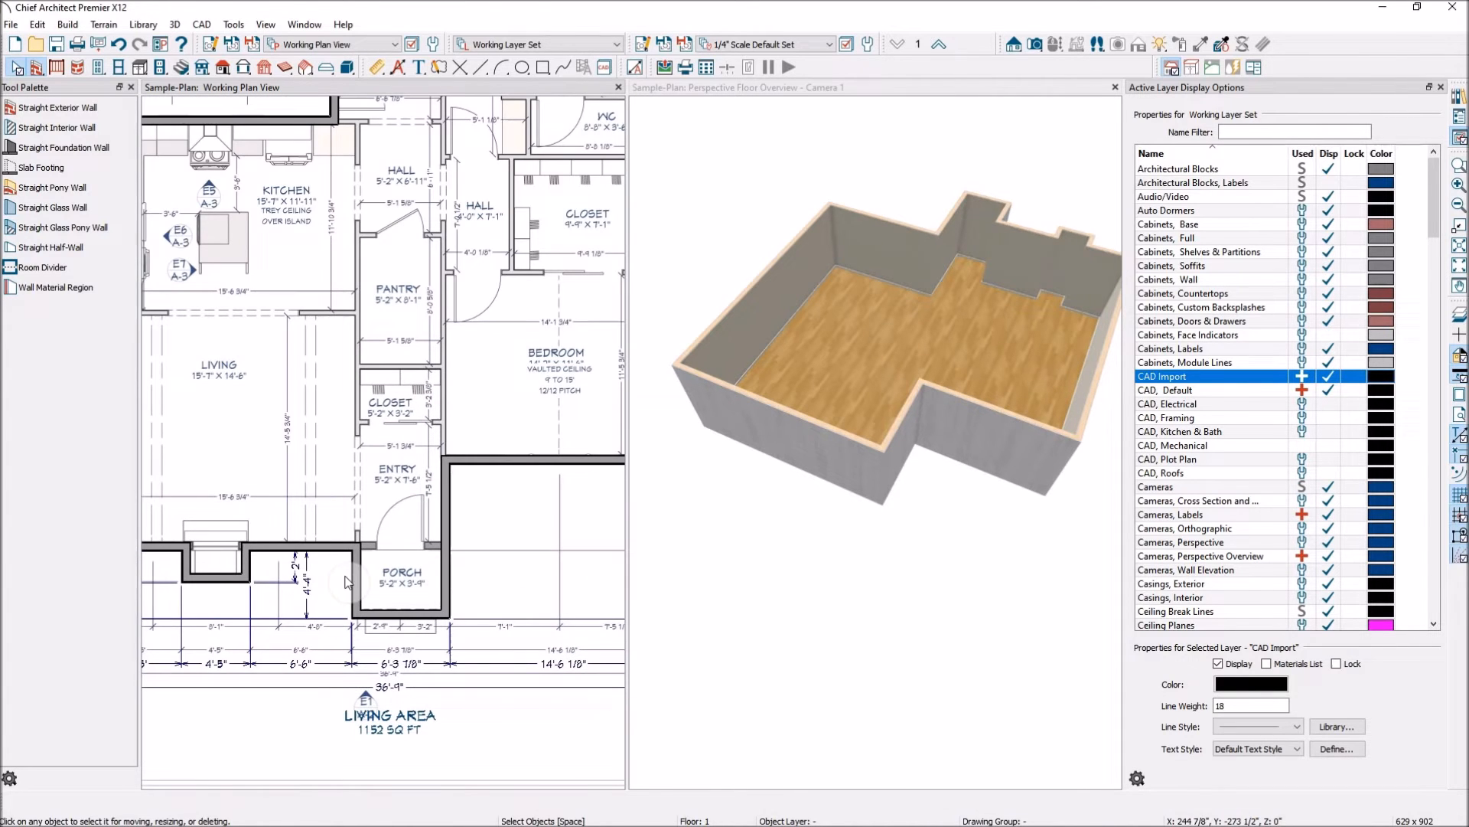
pyautogui.scroll(2, 346, 583)
pyautogui.scroll(-3, 283, 570)
pyautogui.scroll(-4, 387, 550)
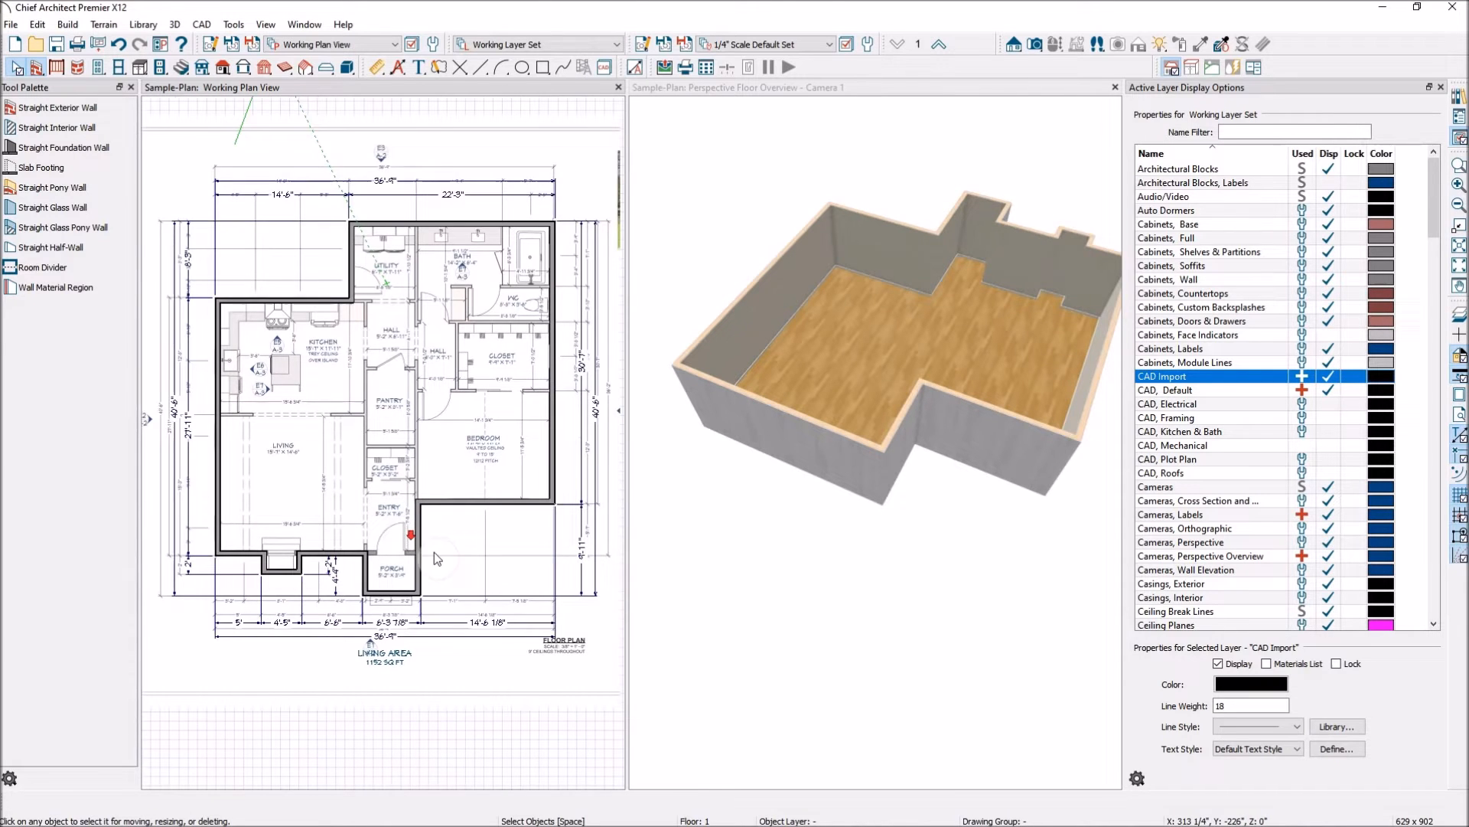
# Step: Extend the front wall between the fireplace and the porch across the entry to meet the porch's far side wall
pyautogui.scroll(3, 417, 606)
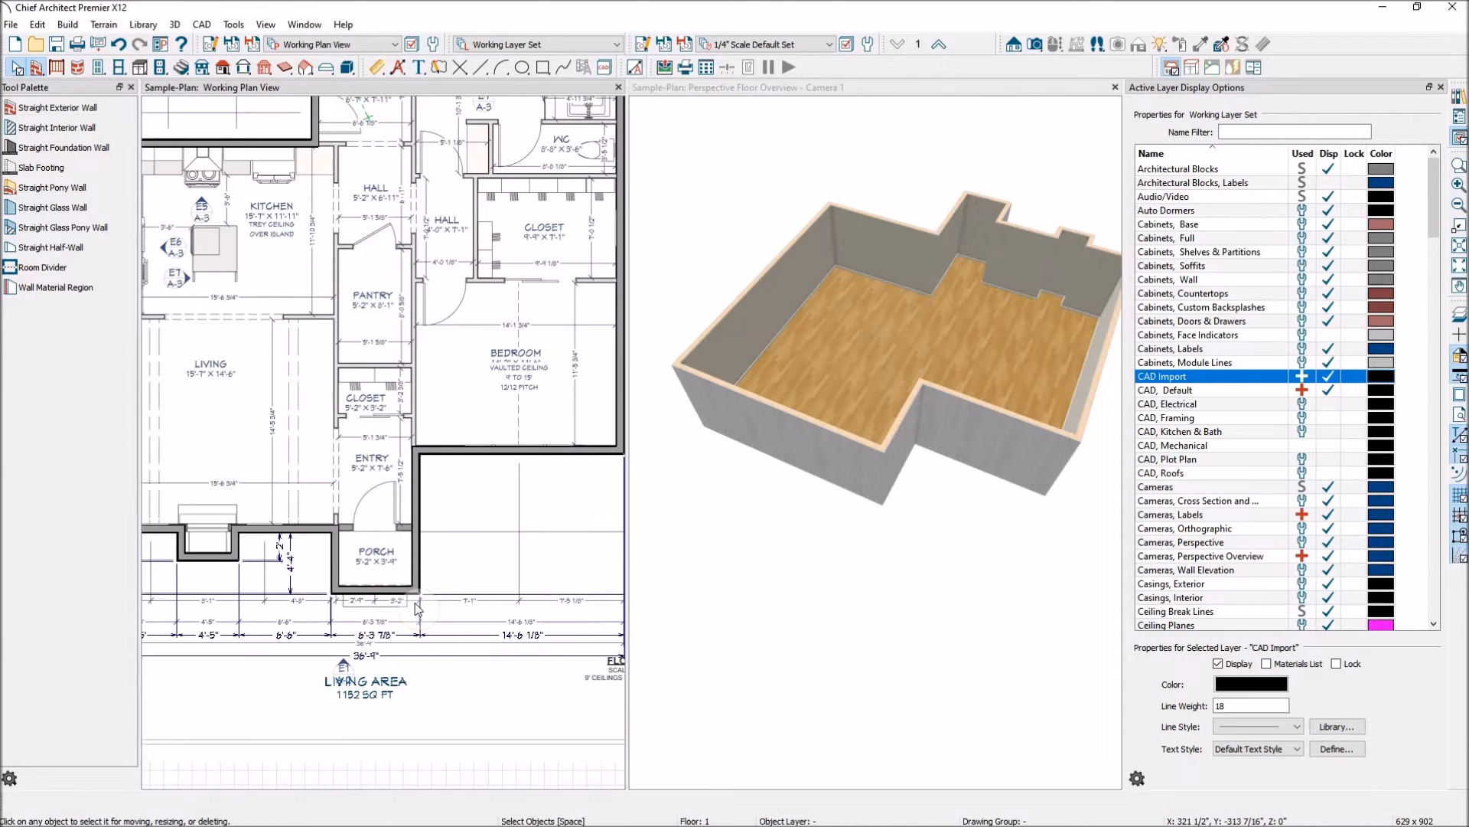
pyautogui.click(308, 533)
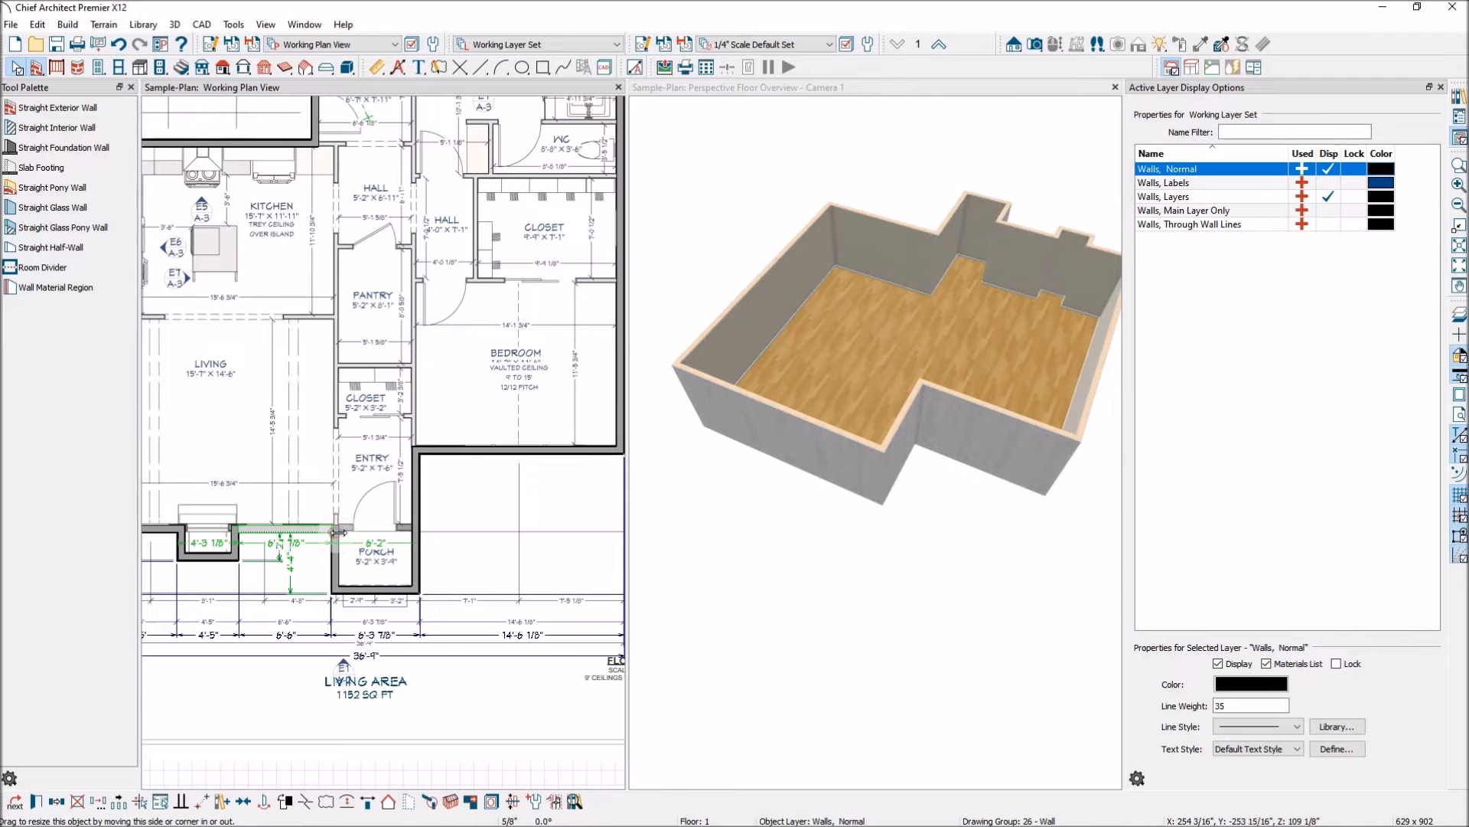
pyautogui.moveTo(384, 539); pyautogui.dragTo(416, 537)
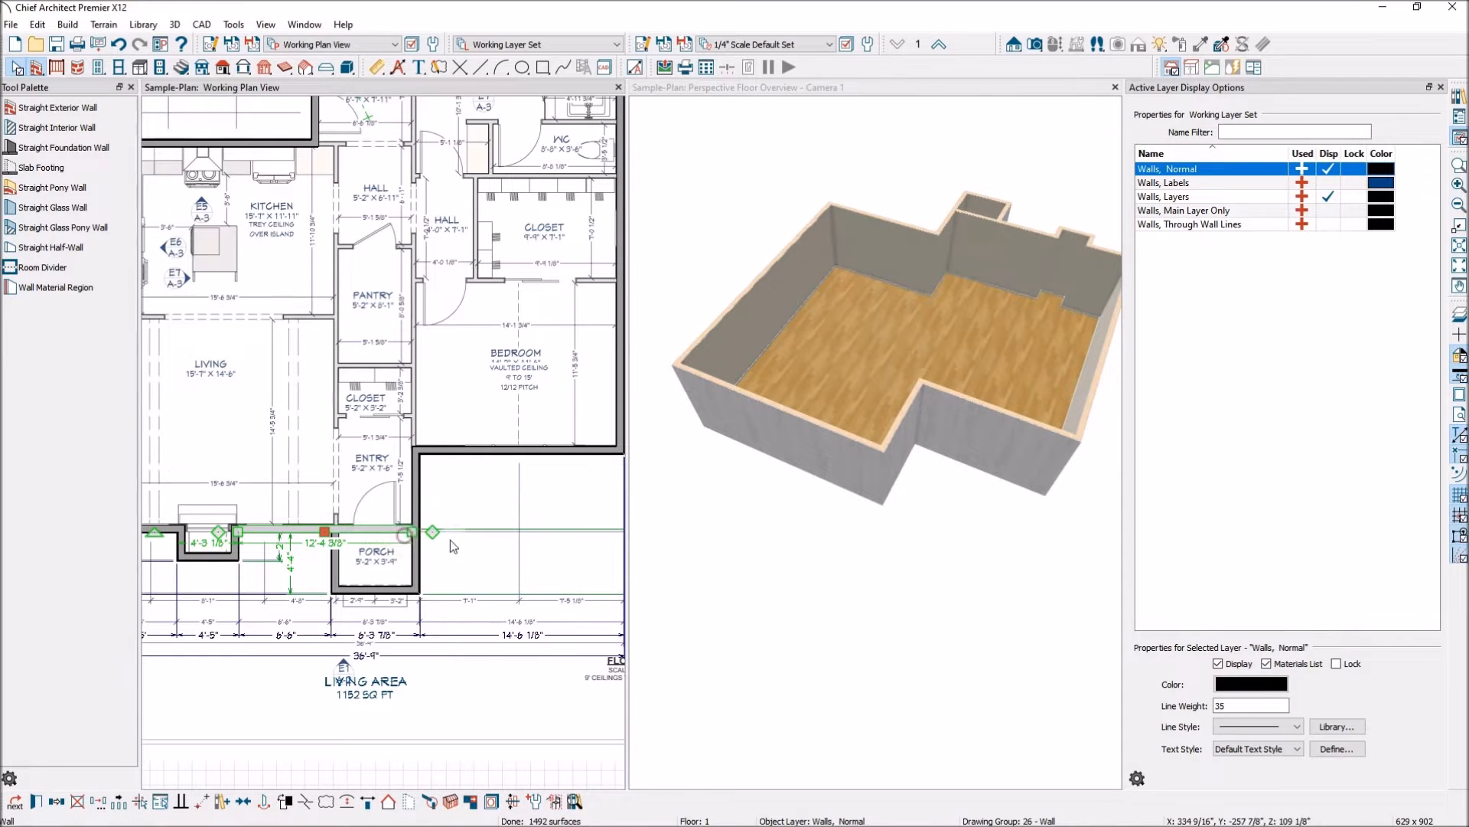
# Step: Extend the same front wall the other way across the fireplace opening to the living room's outer corner, enclosing the bump-out
pyautogui.scroll(-3, 509, 534)
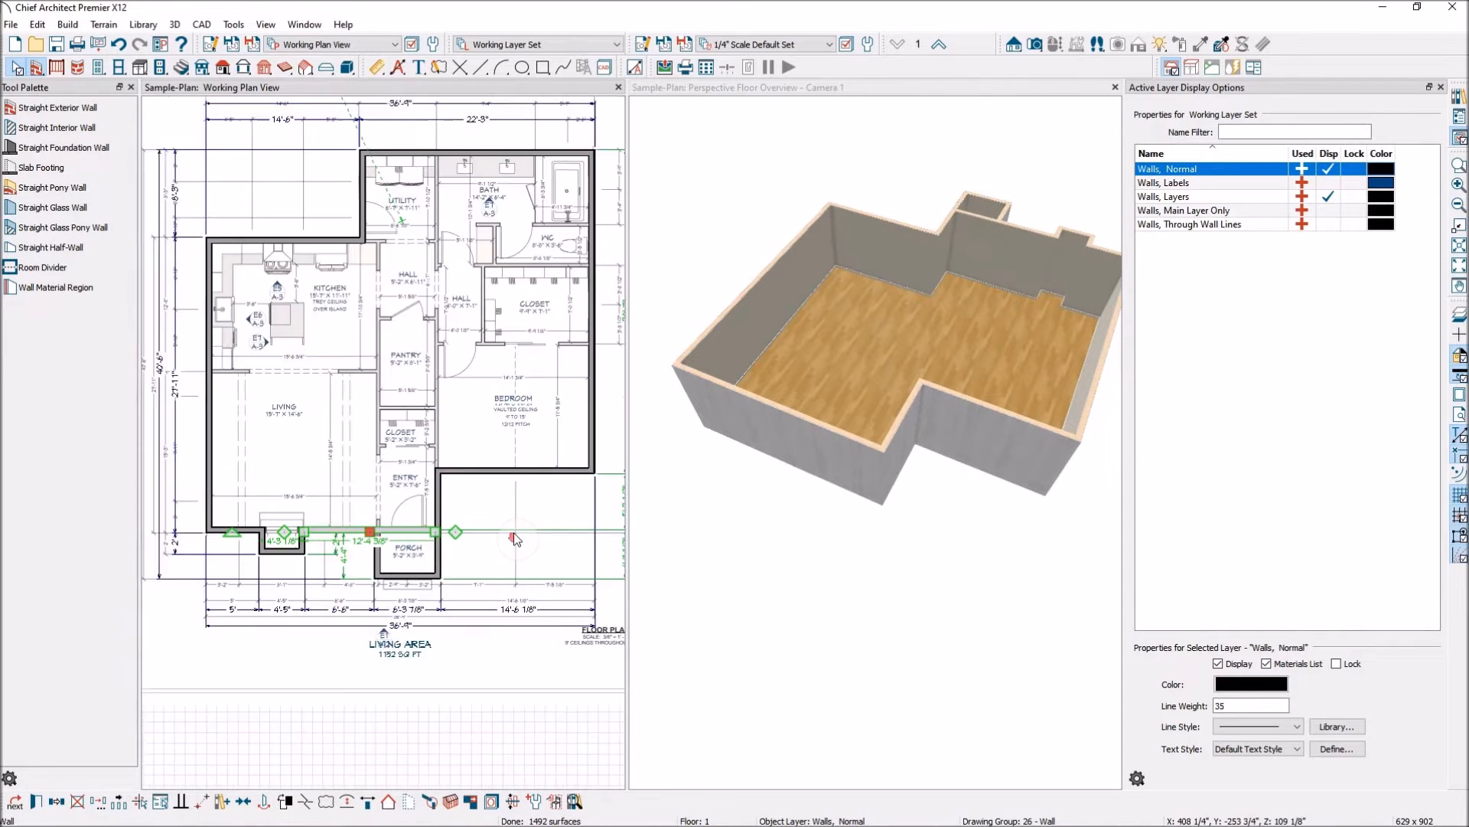
pyautogui.scroll(5, 310, 572)
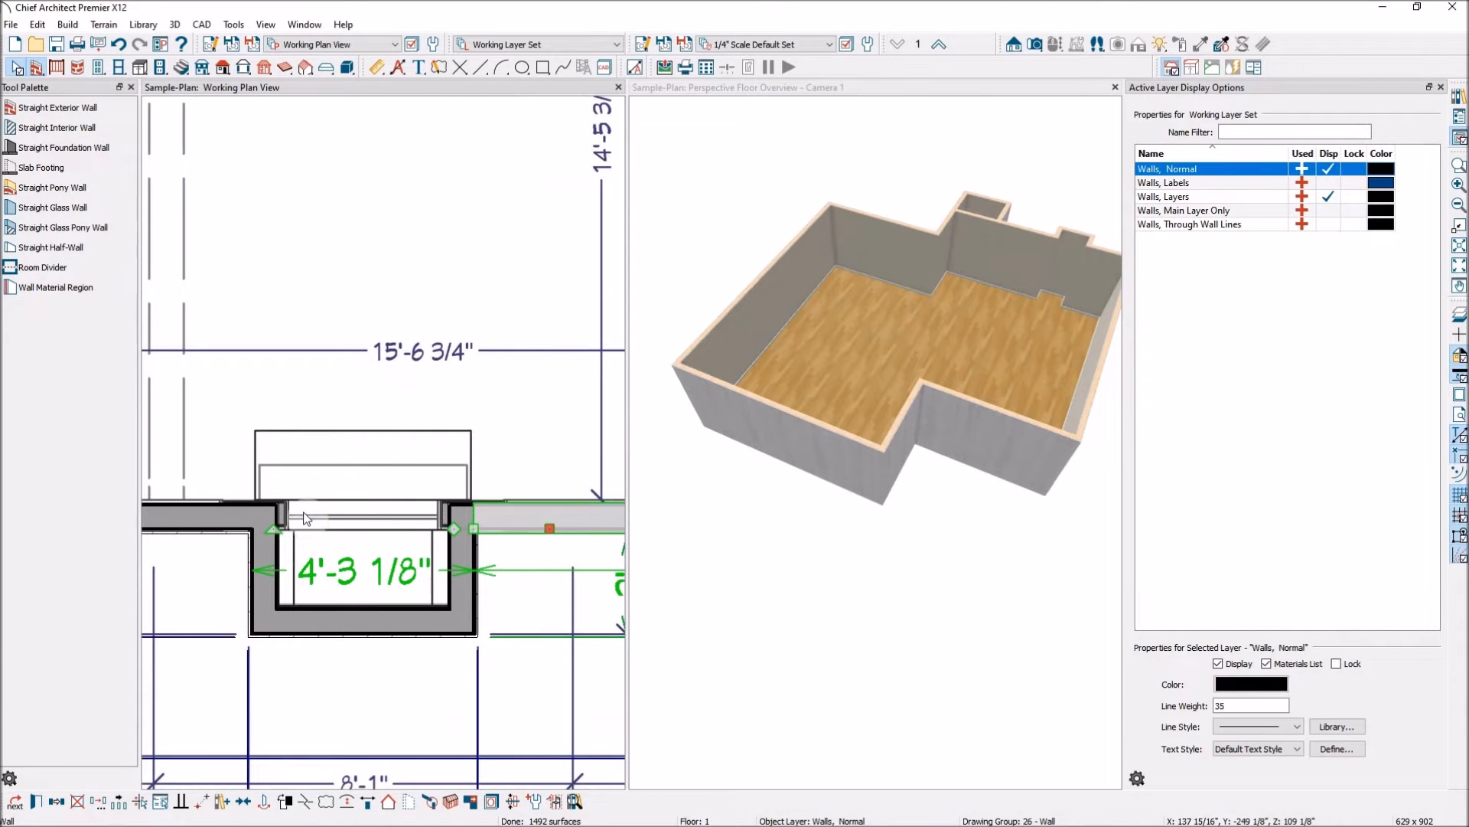
pyautogui.scroll(-1, 342, 523)
pyautogui.scroll(-2, 353, 528)
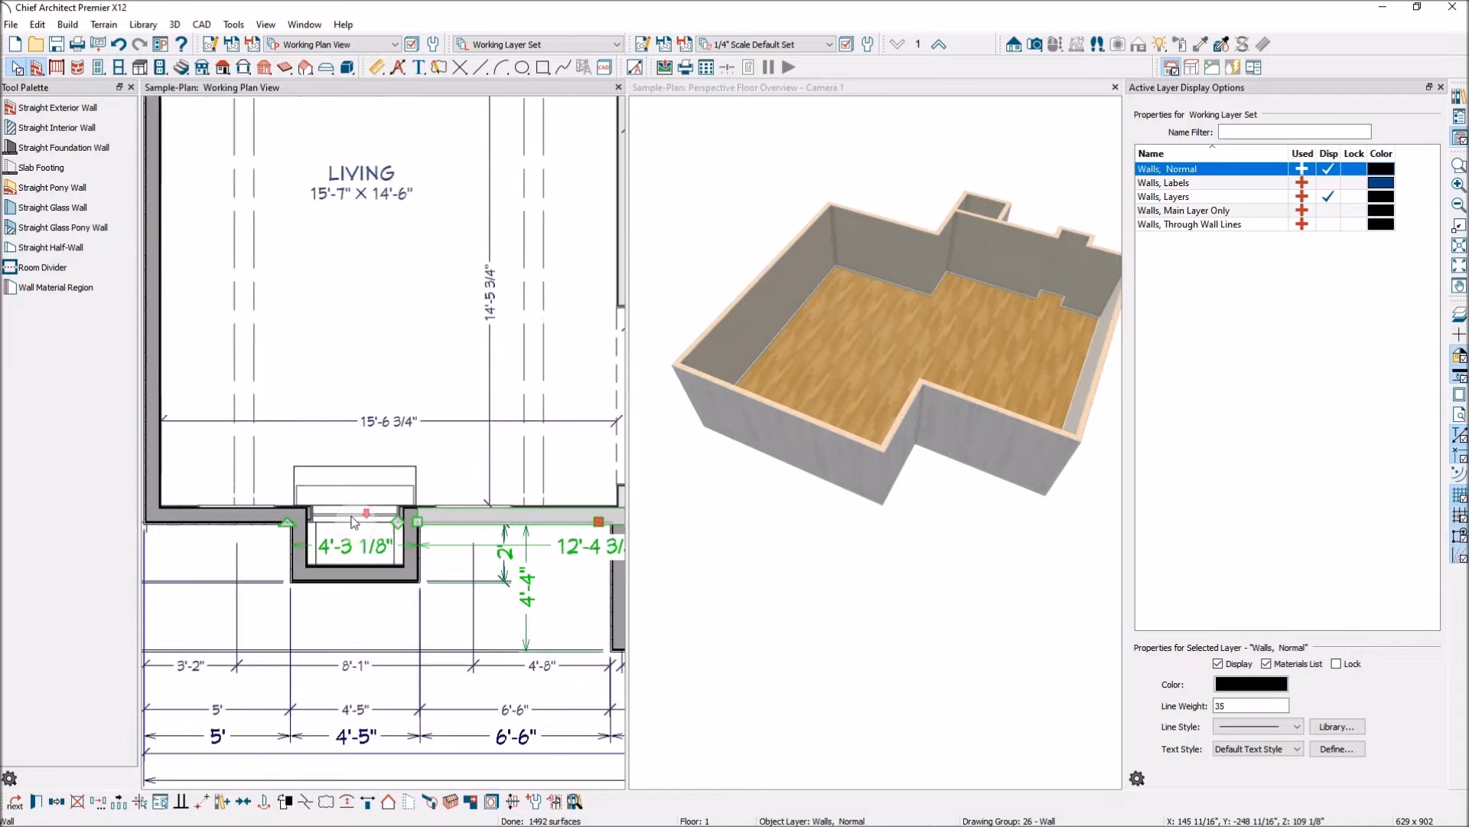
pyautogui.scroll(-2, 352, 538)
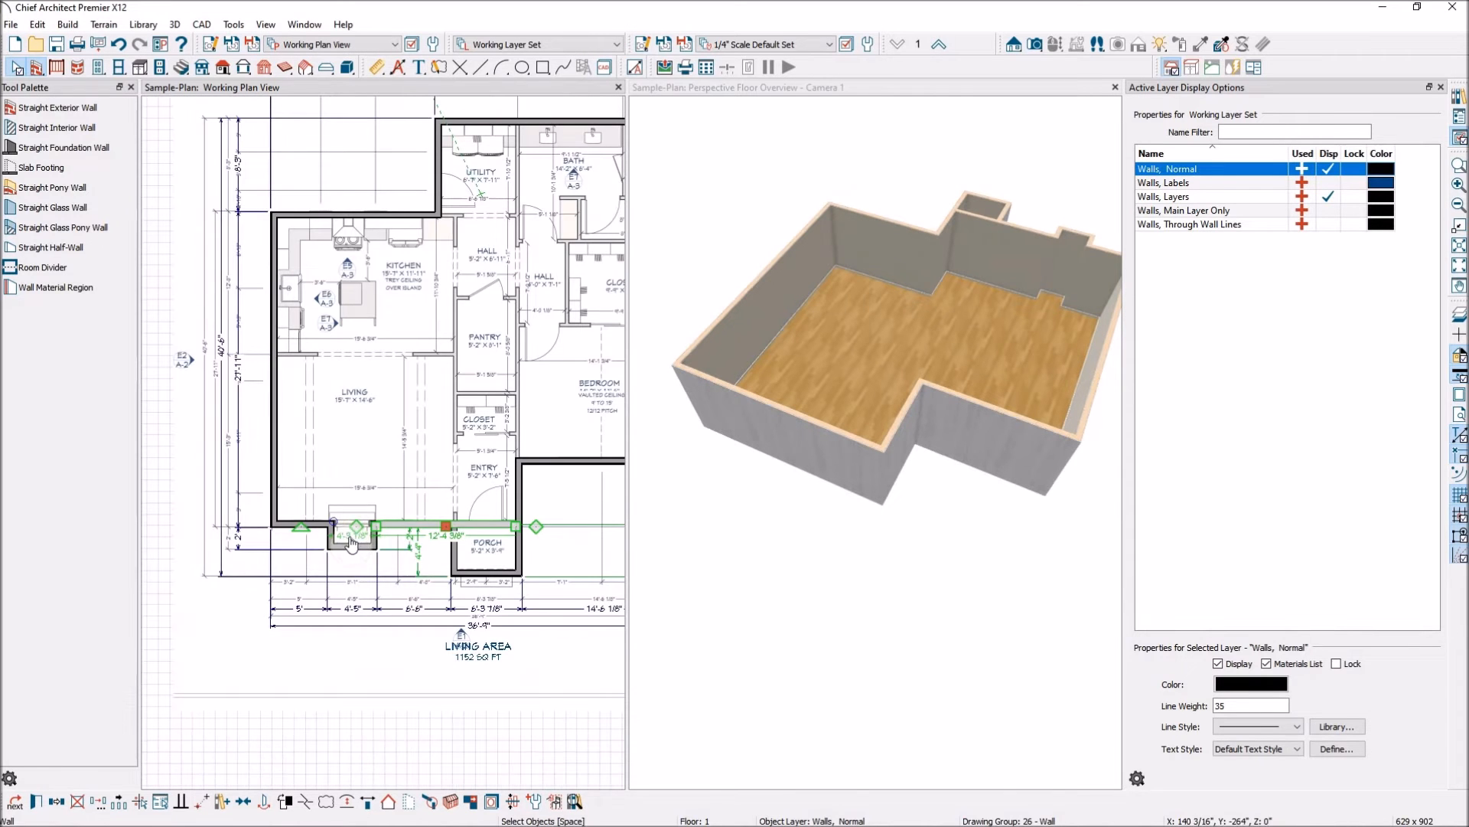
pyautogui.scroll(2, 351, 542)
pyautogui.scroll(3, 352, 527)
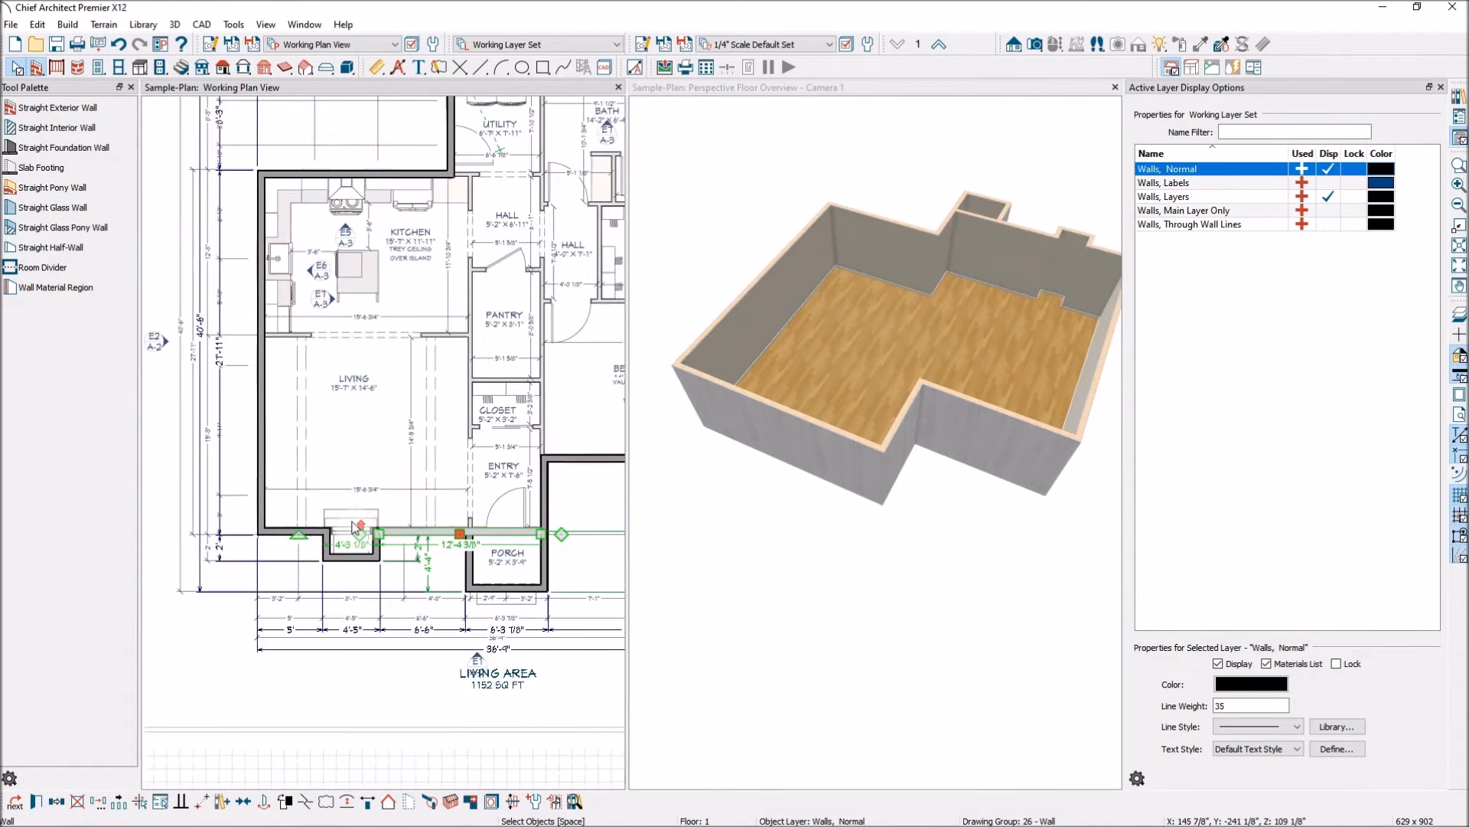
pyautogui.moveTo(421, 550); pyautogui.dragTo(268, 536)
pyautogui.scroll(-2, 304, 544)
pyautogui.scroll(-5, 304, 543)
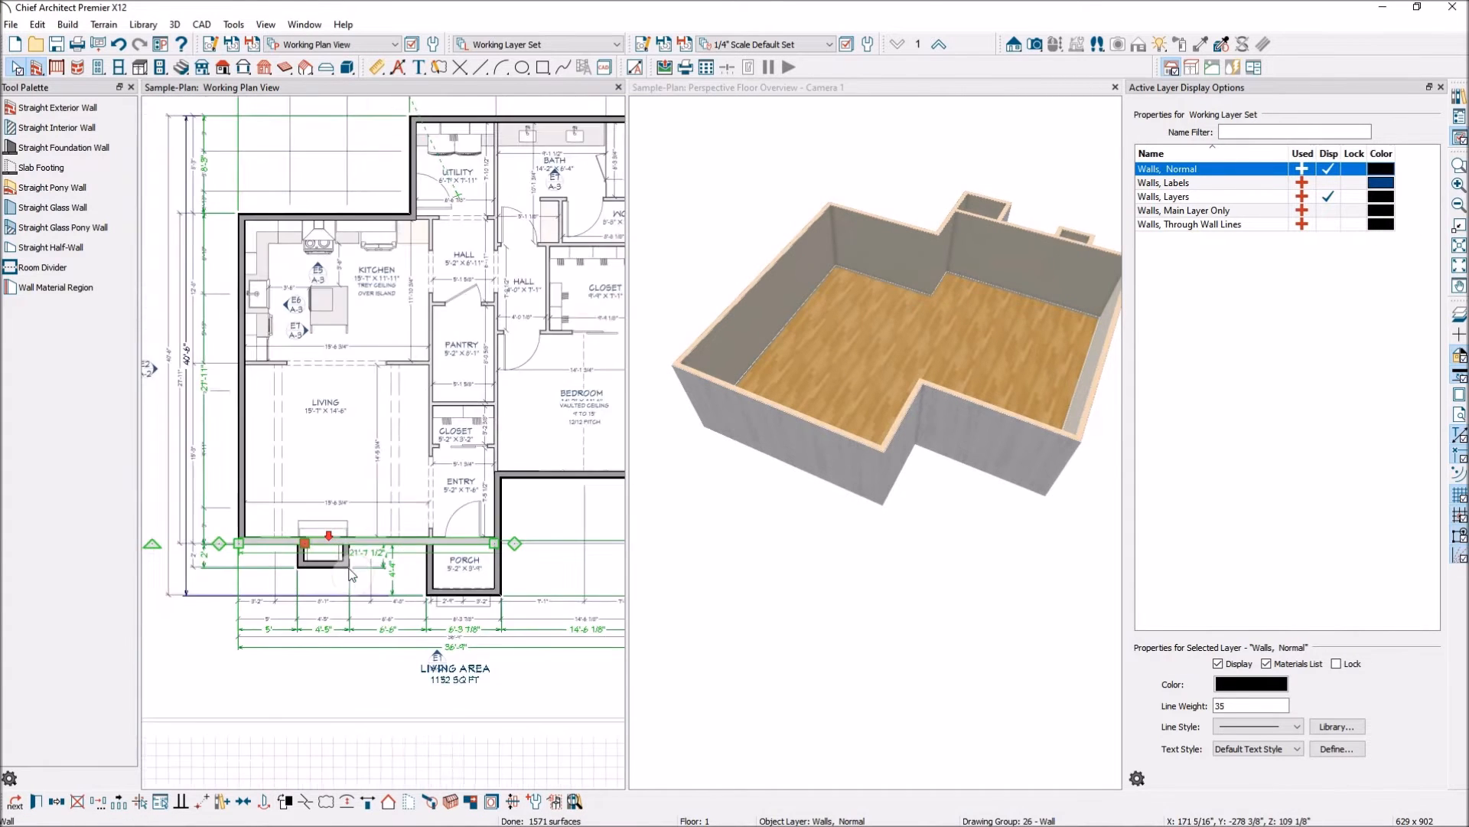
pyautogui.click(385, 675)
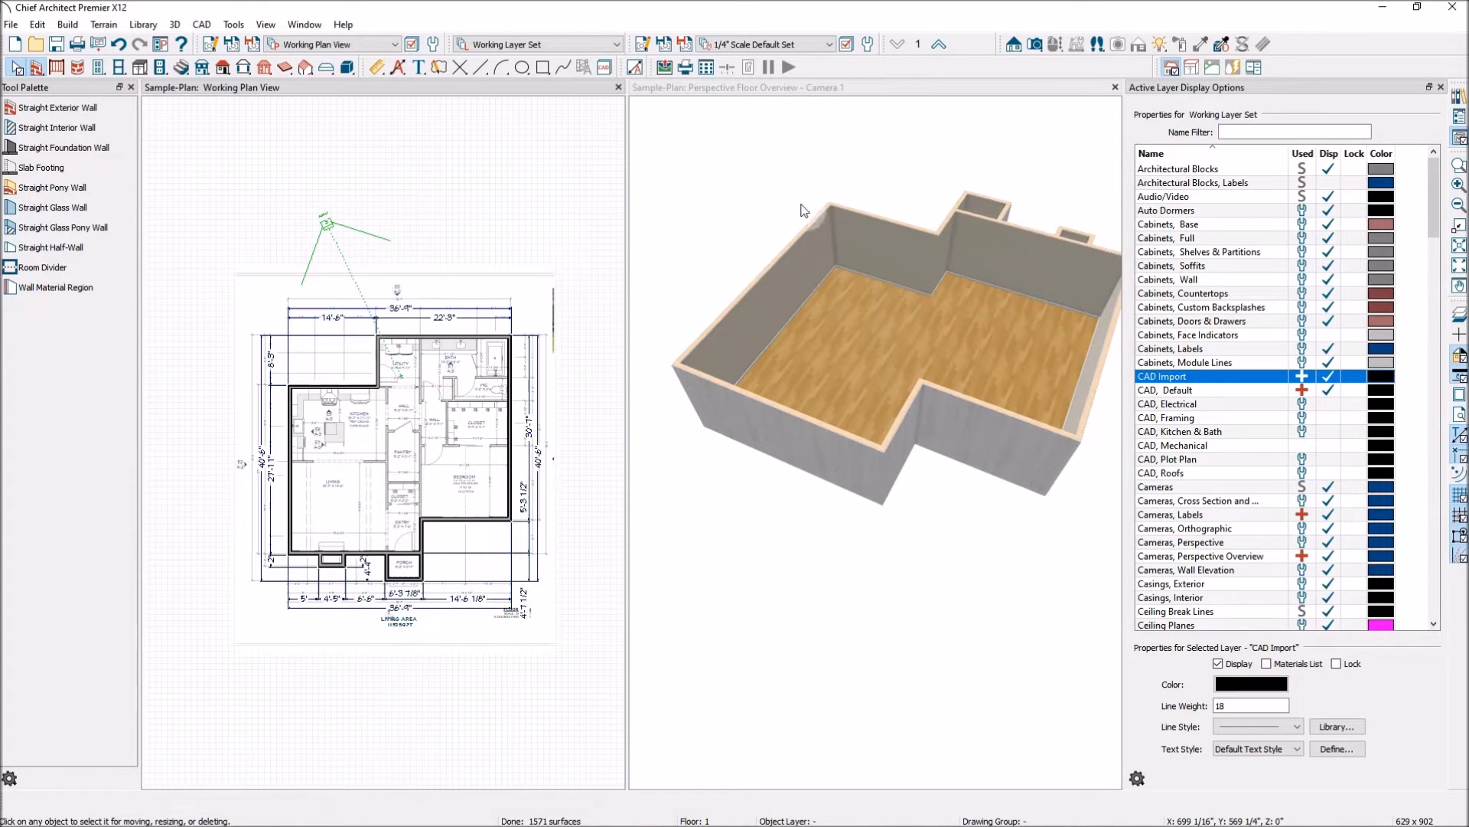
# Step: Orbit the 3D overview to examine the front of the house with the enclosed porch and fireplace bump-out
pyautogui.moveTo(776, 144); pyautogui.dragTo(900, 394)
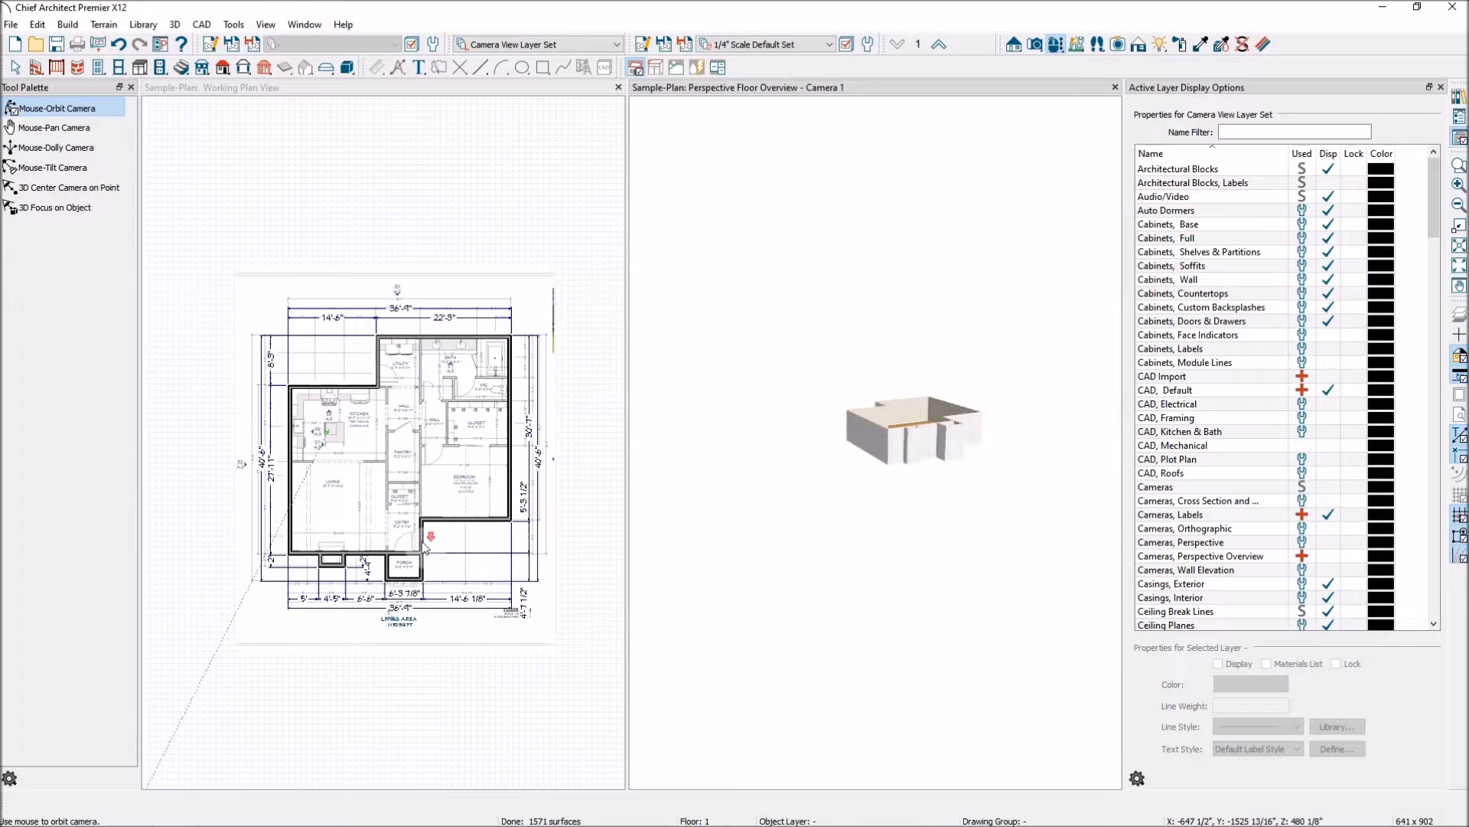
pyautogui.scroll(2, 374, 351)
pyautogui.scroll(3, 374, 352)
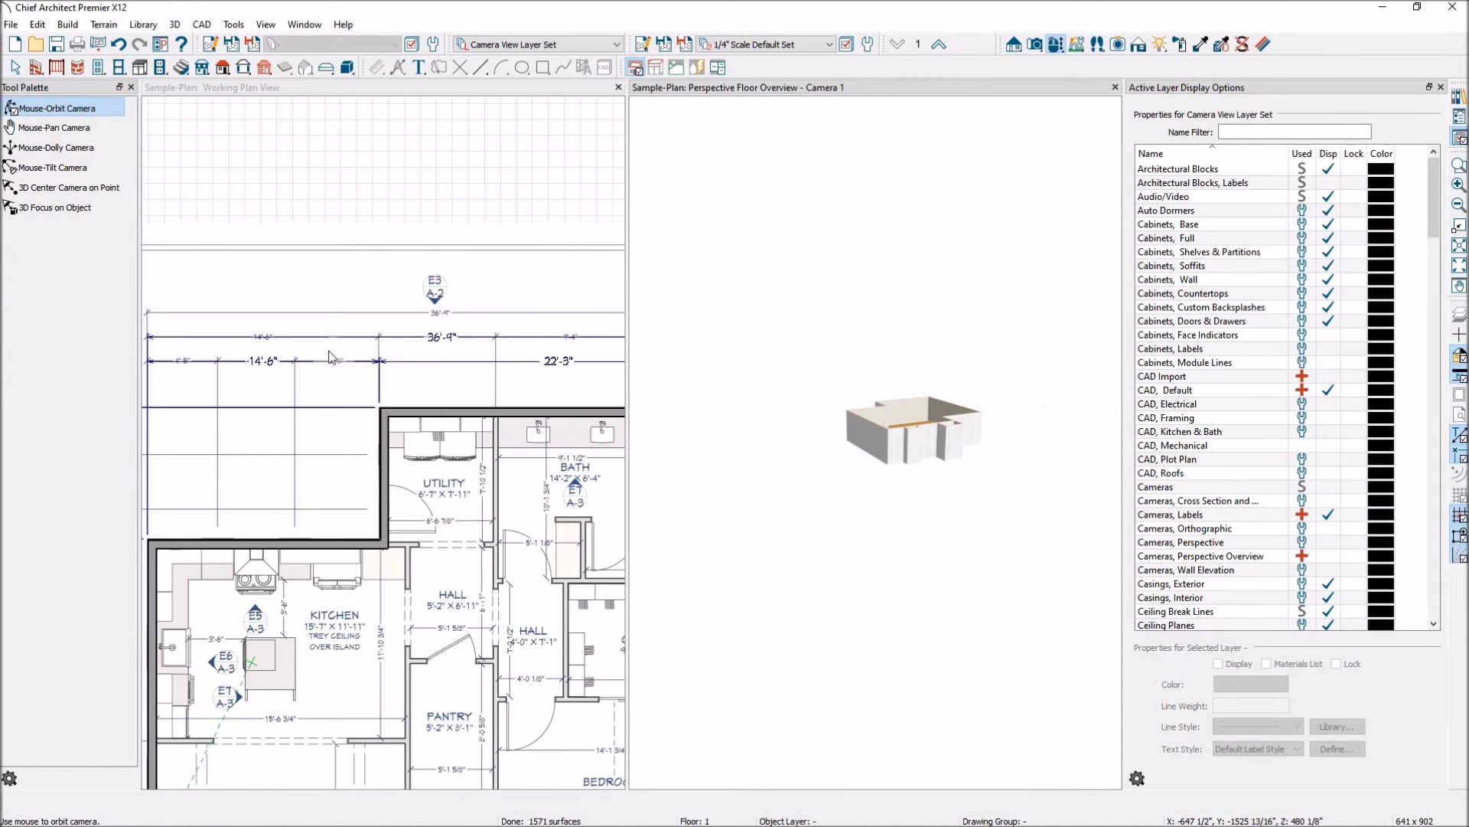
pyautogui.scroll(-3, 331, 360)
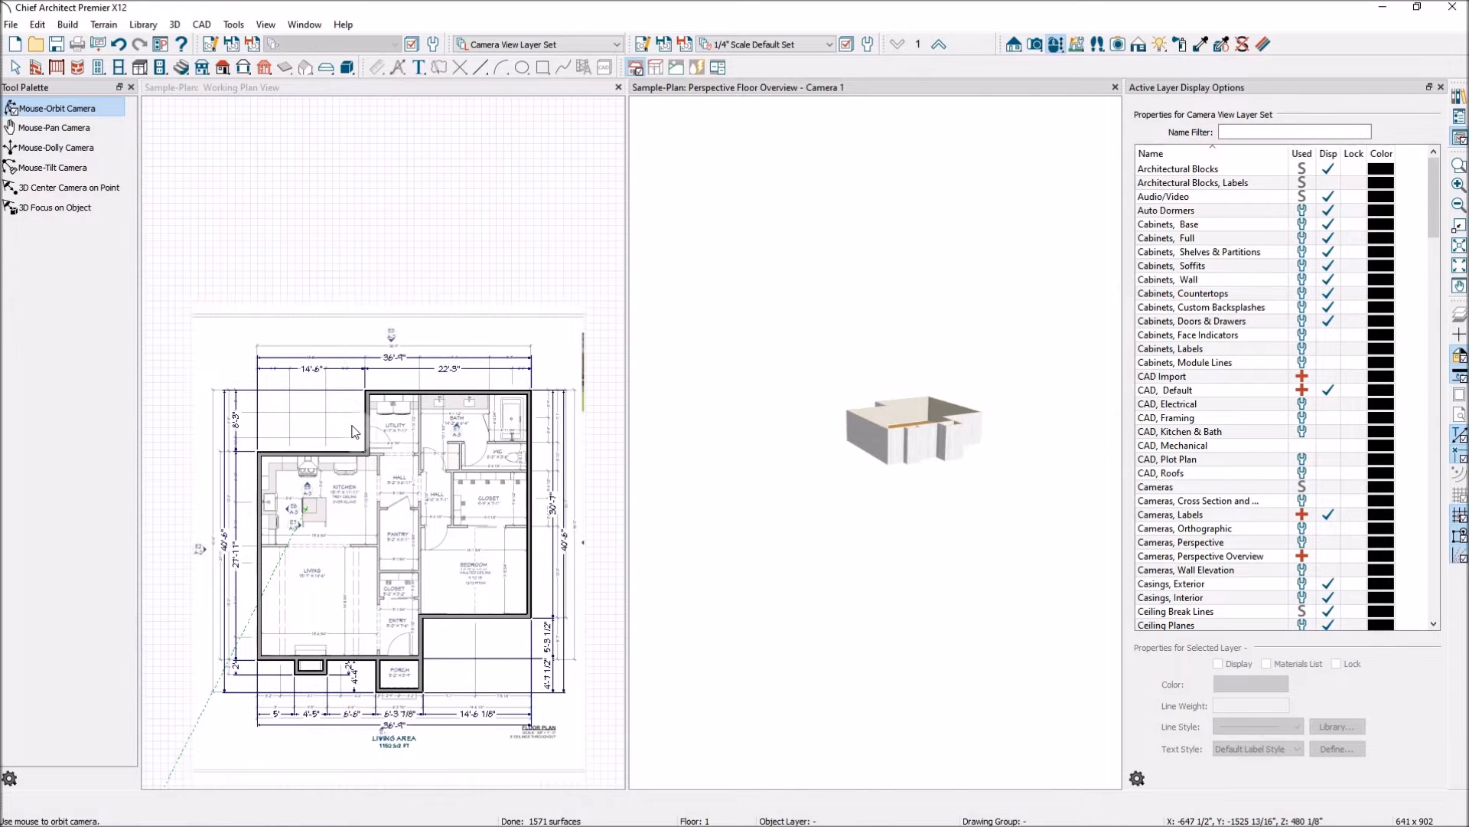
pyautogui.click(391, 495)
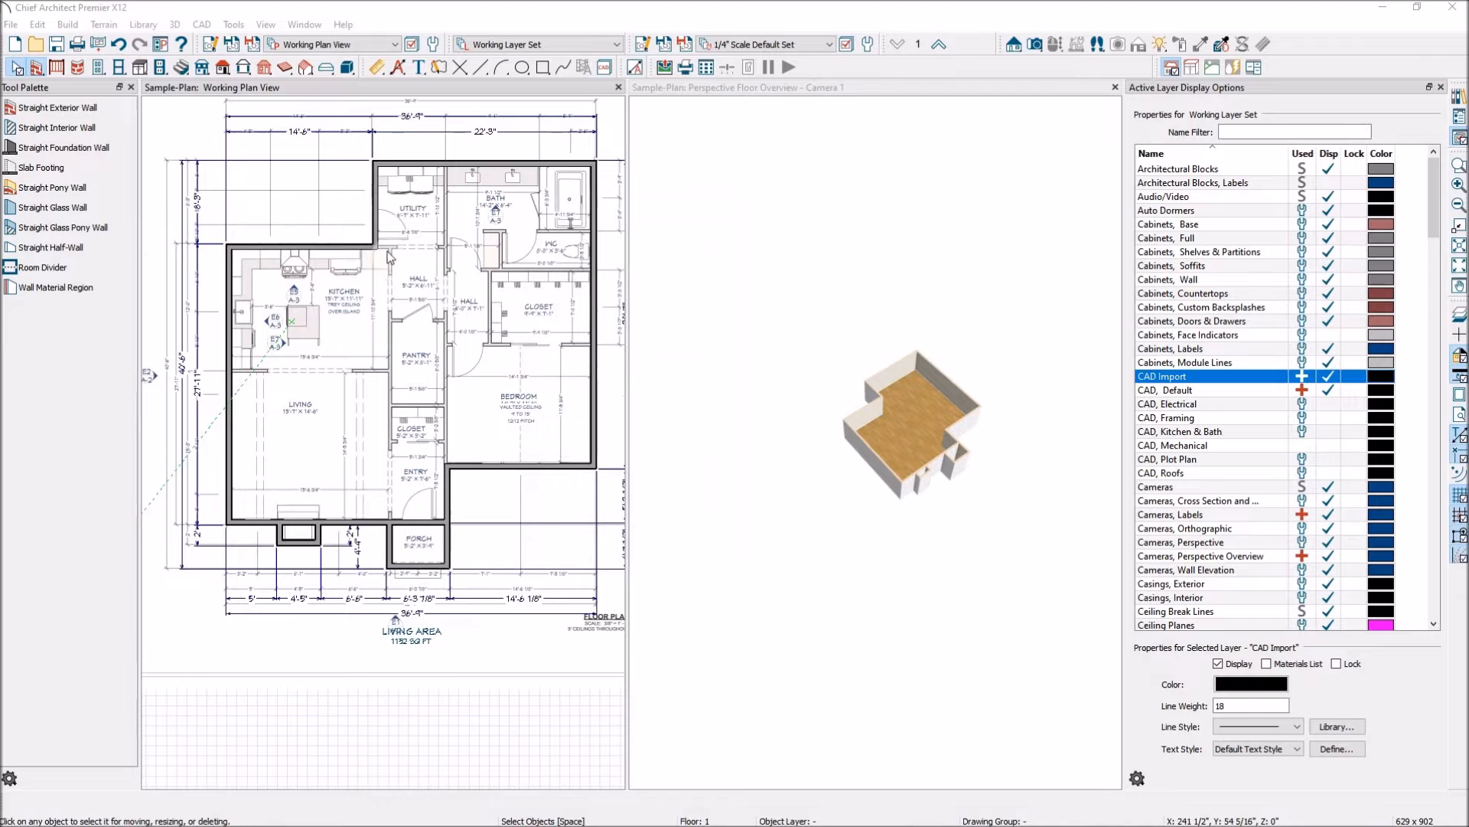
pyautogui.click(912, 394)
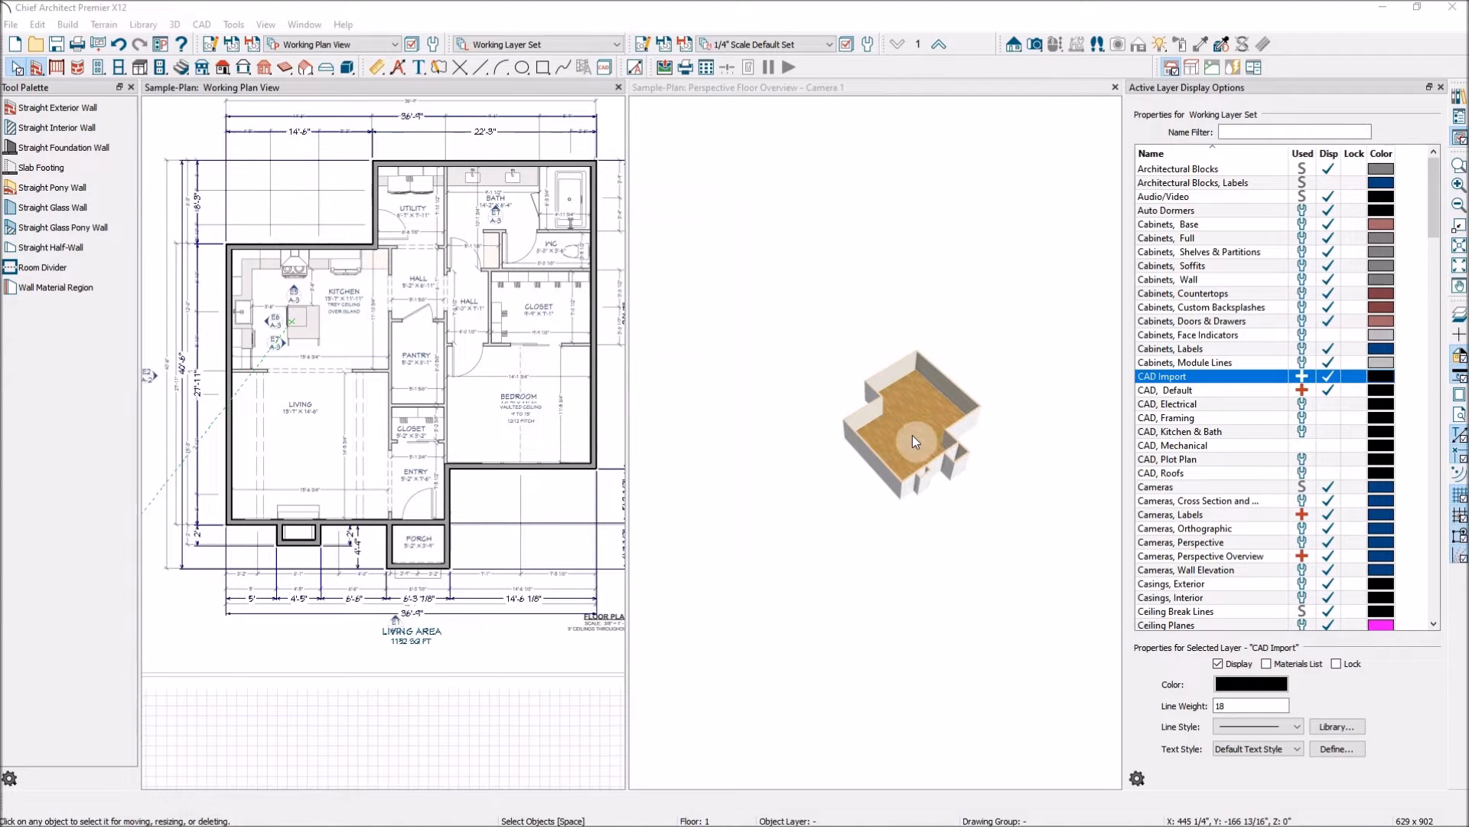
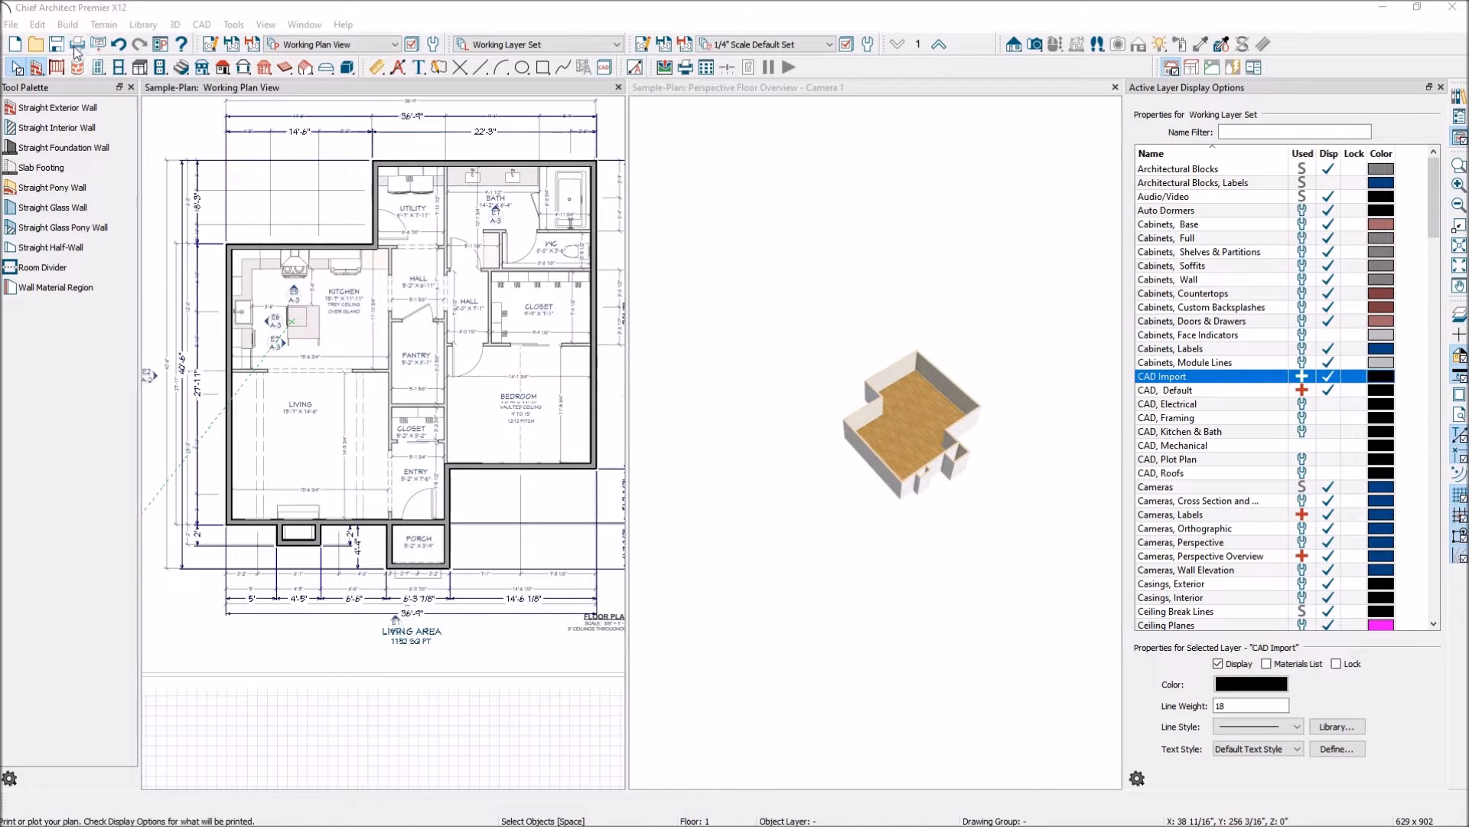
# Step: Set the 1st floor's default rough ceiling height to 9'
pyautogui.click(38, 25)
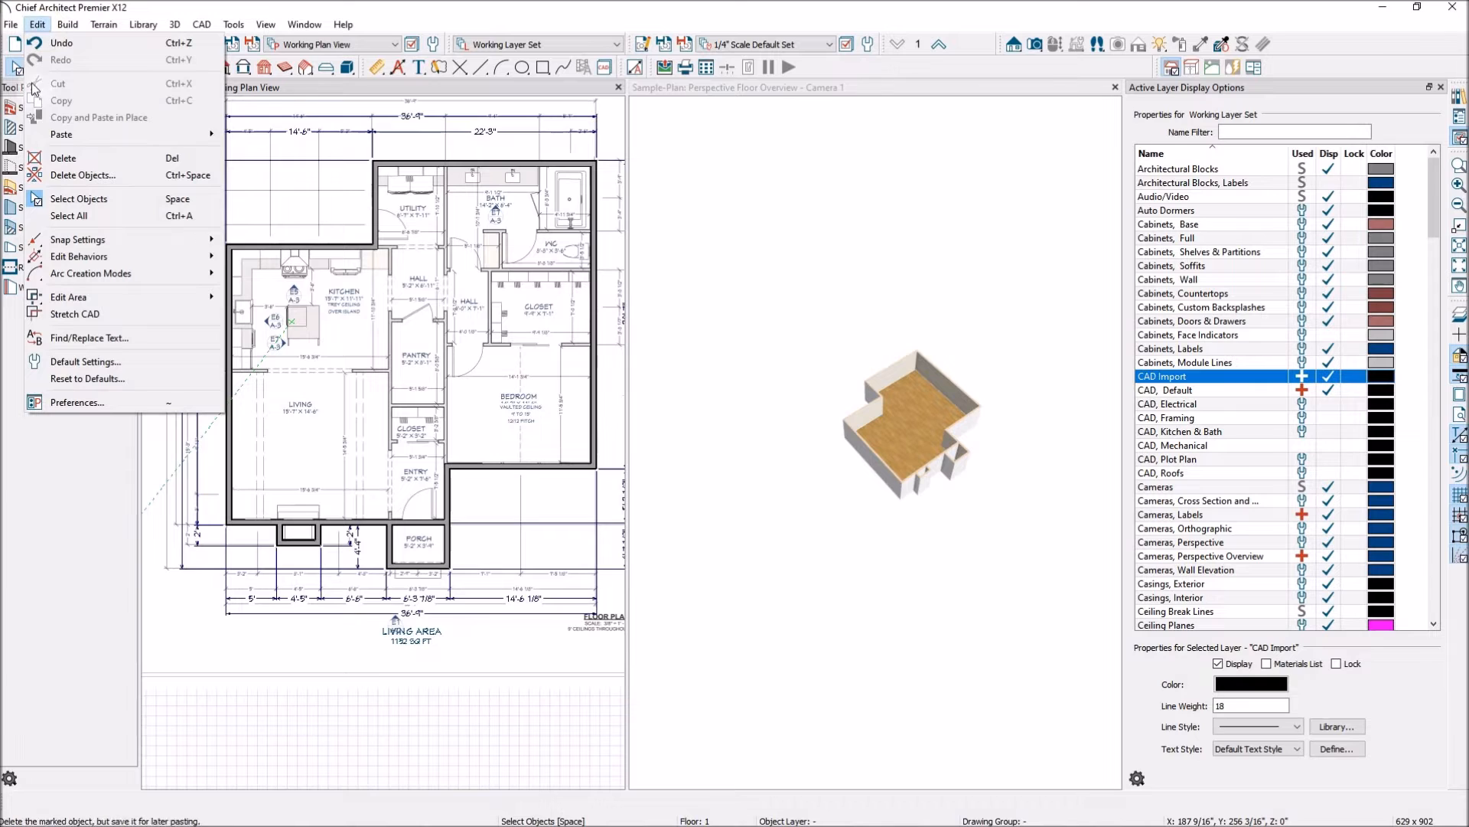
pyautogui.click(102, 363)
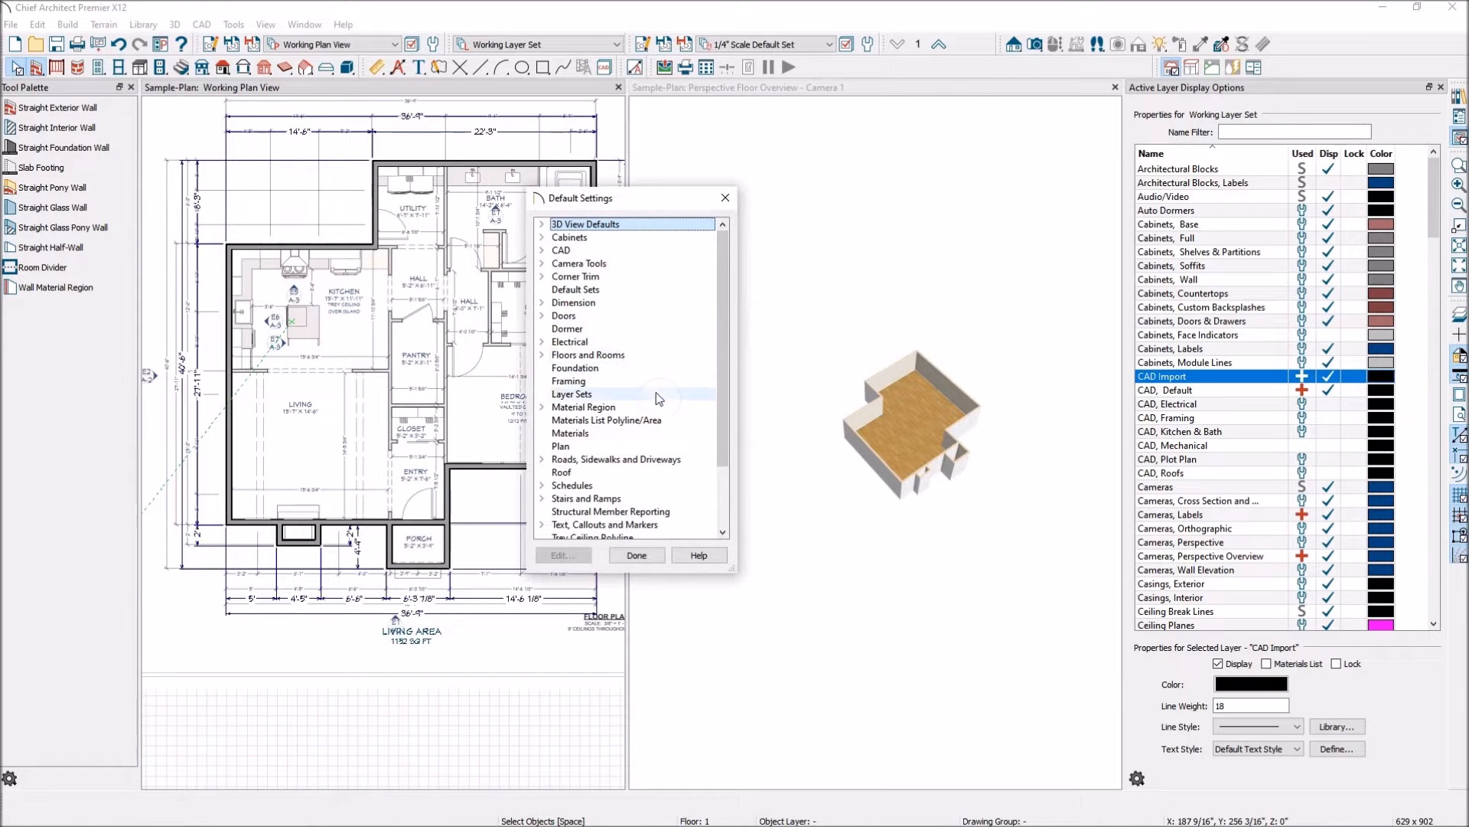
pyautogui.click(543, 355)
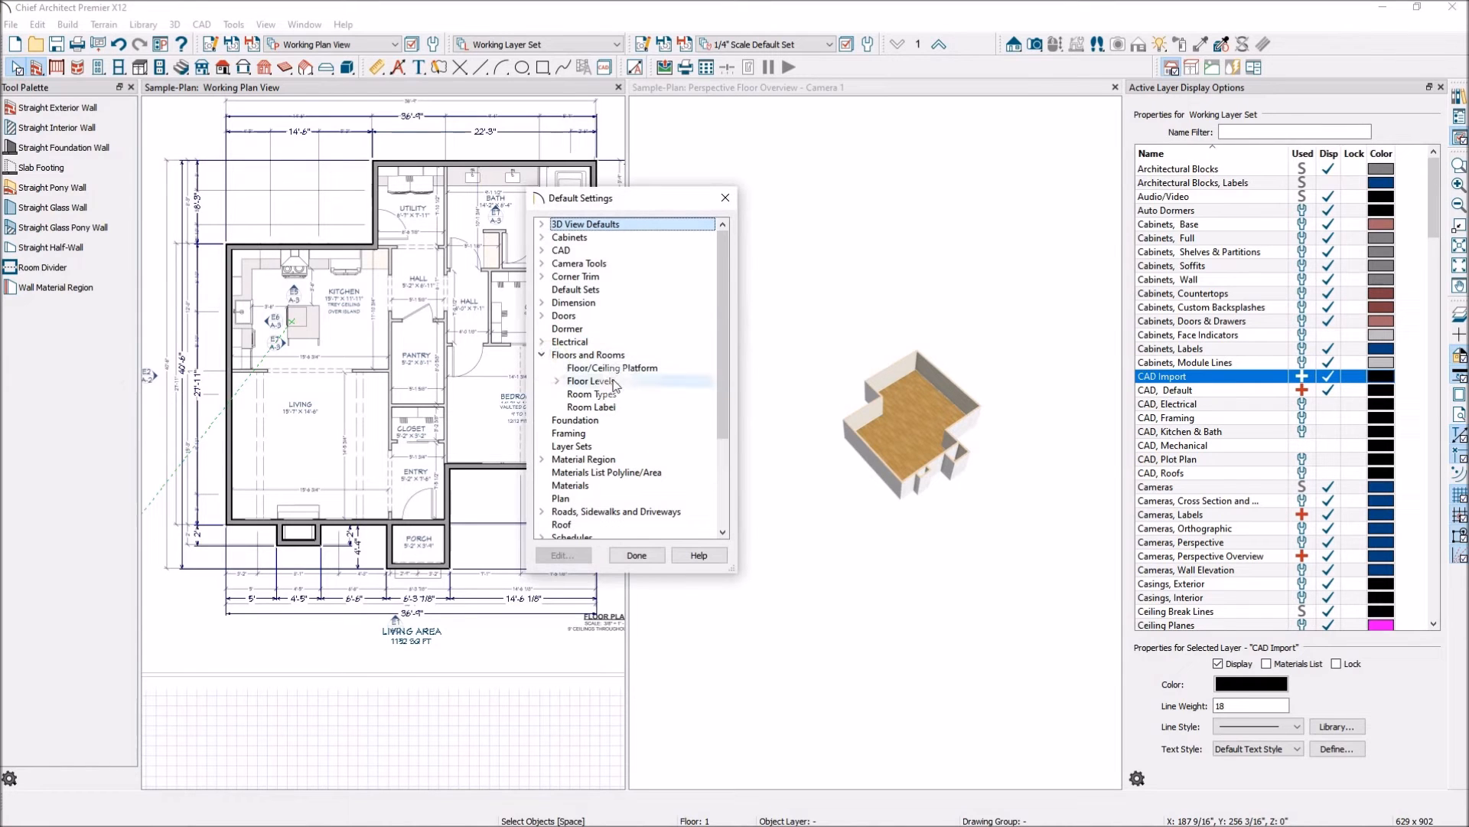
pyautogui.click(557, 381)
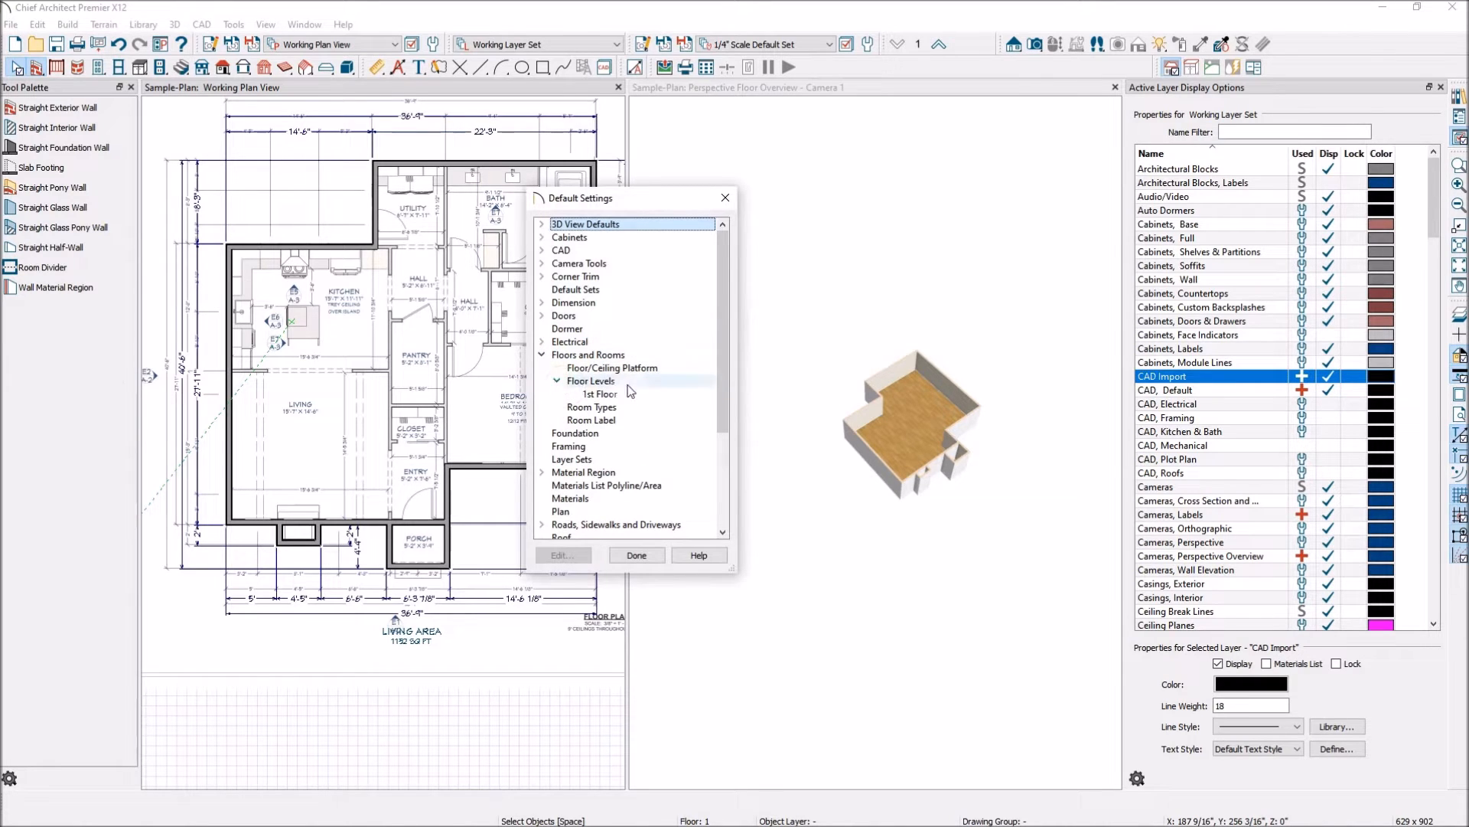
pyautogui.click(604, 394)
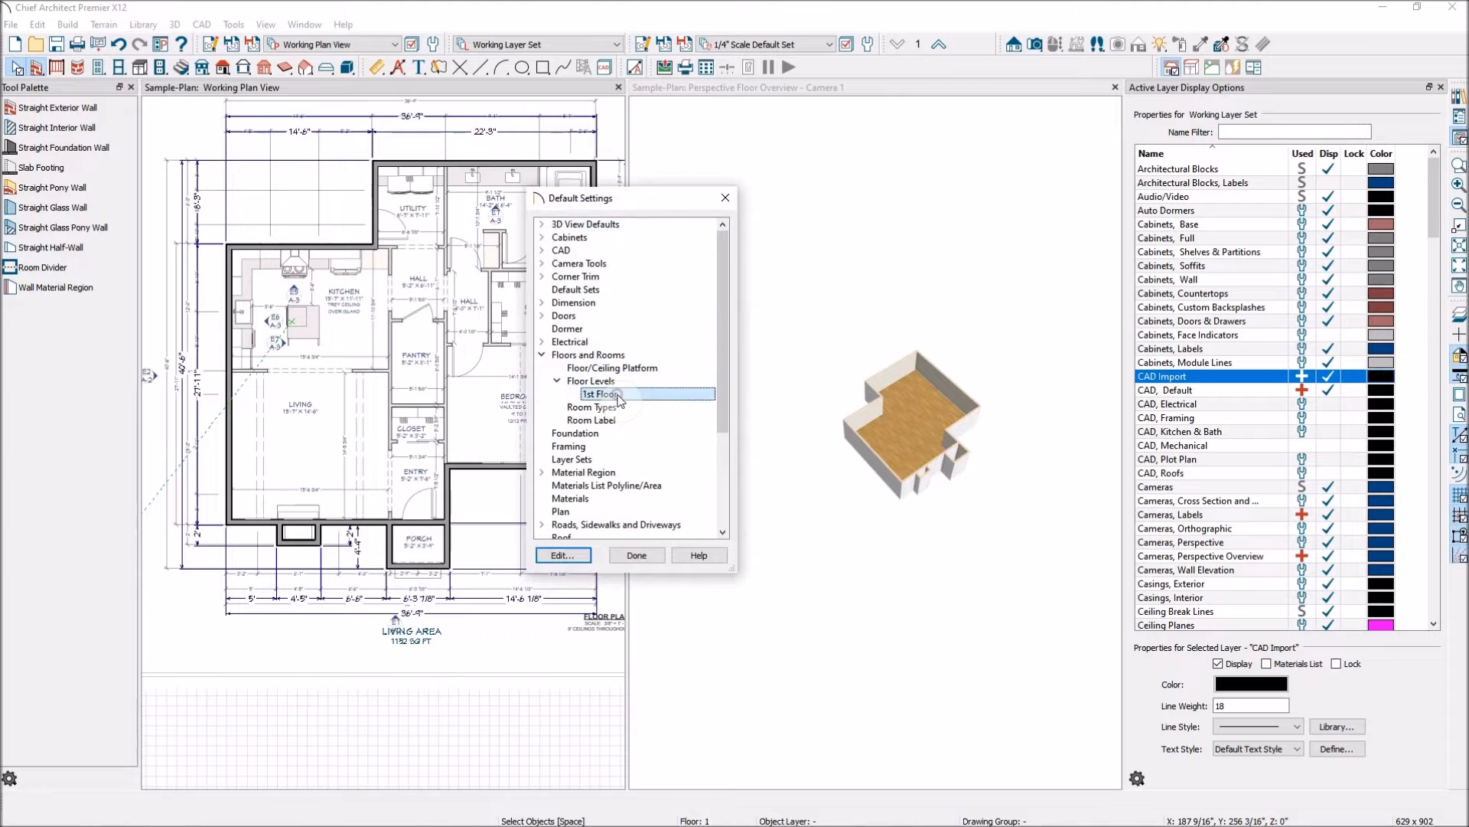
pyautogui.click(582, 558)
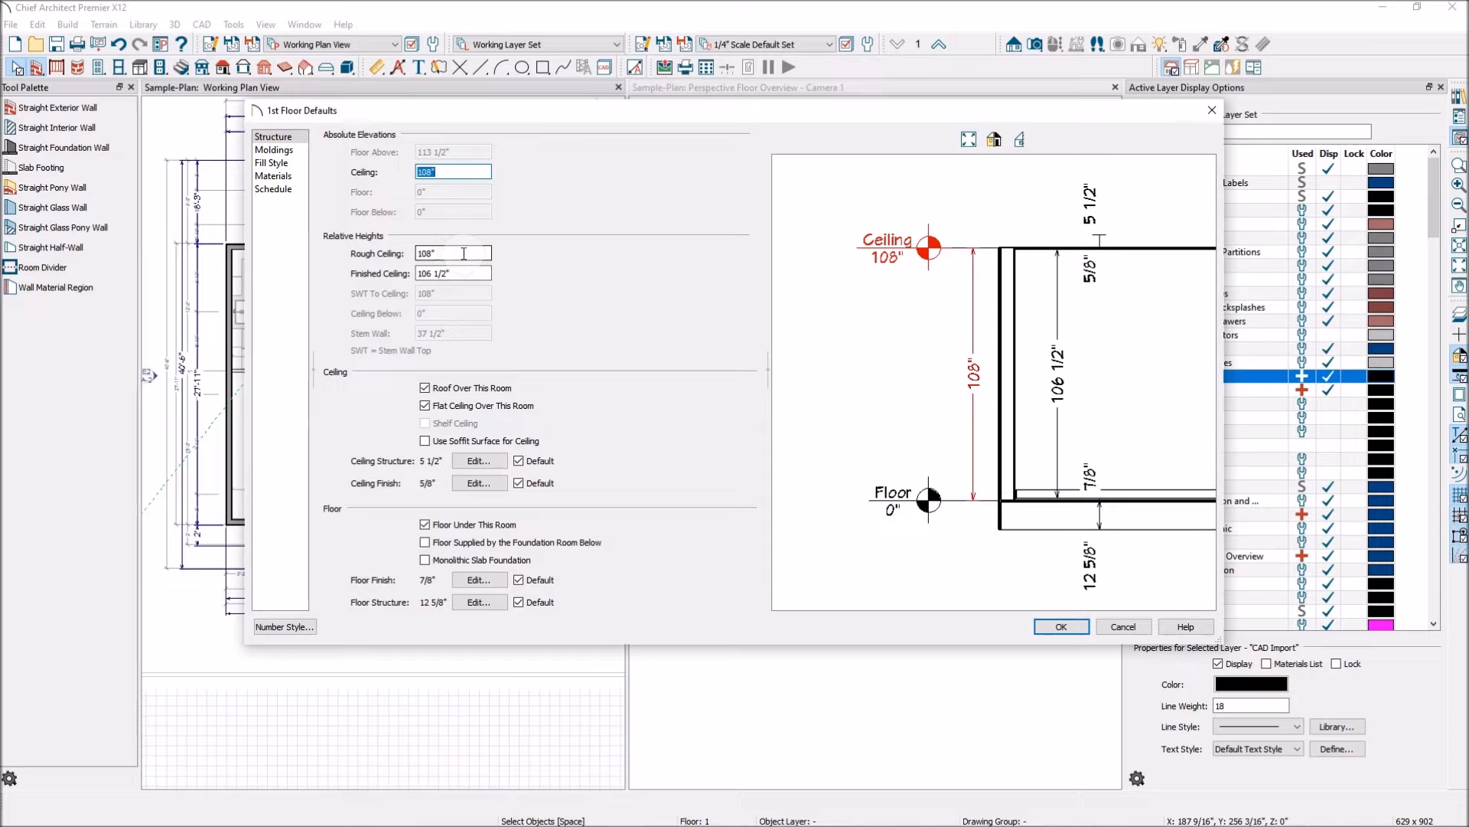
pyautogui.moveTo(463, 254); pyautogui.dragTo(383, 249)
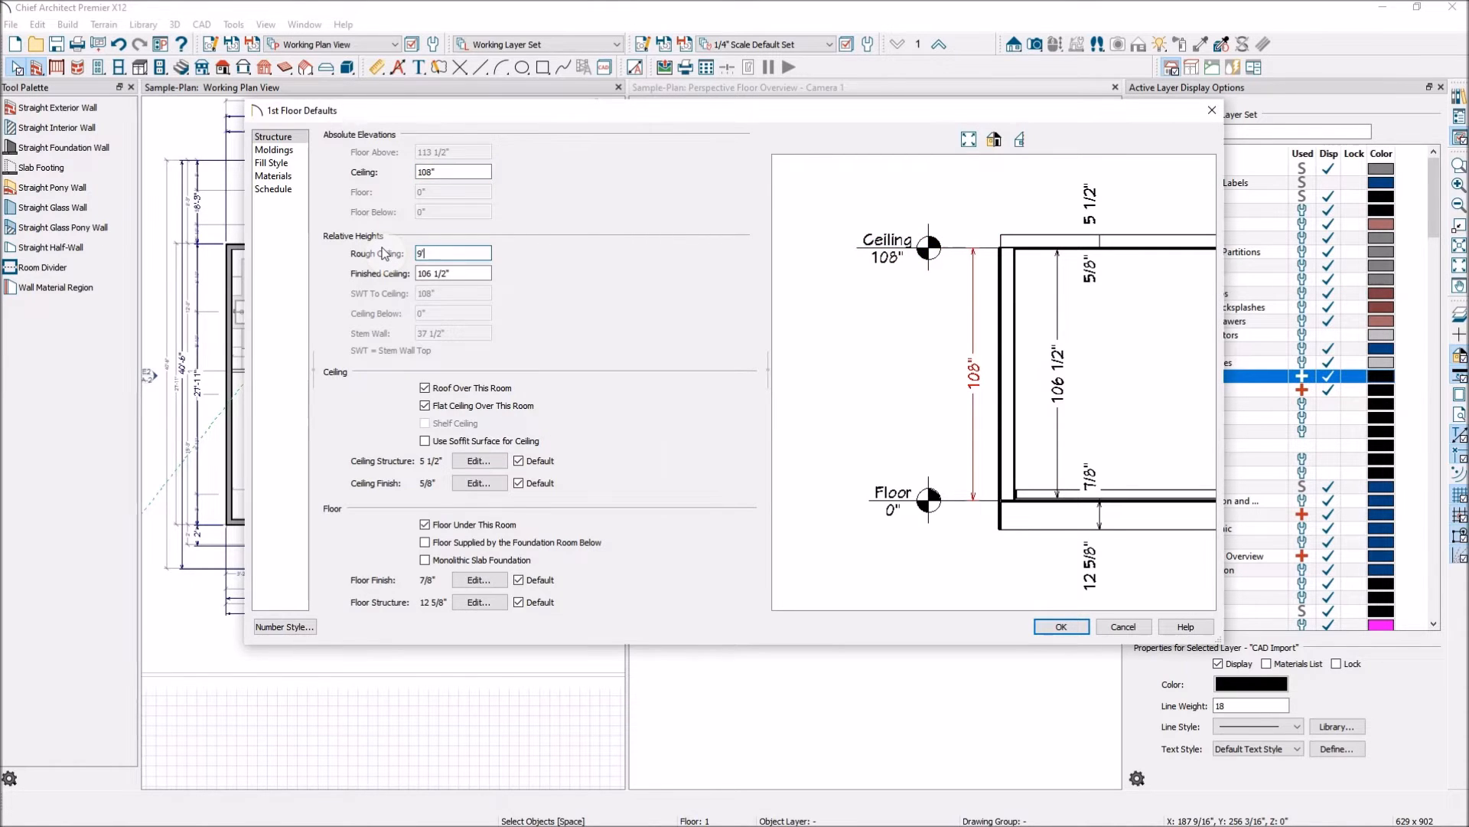
pyautogui.write('9')
pyautogui.press('Return')
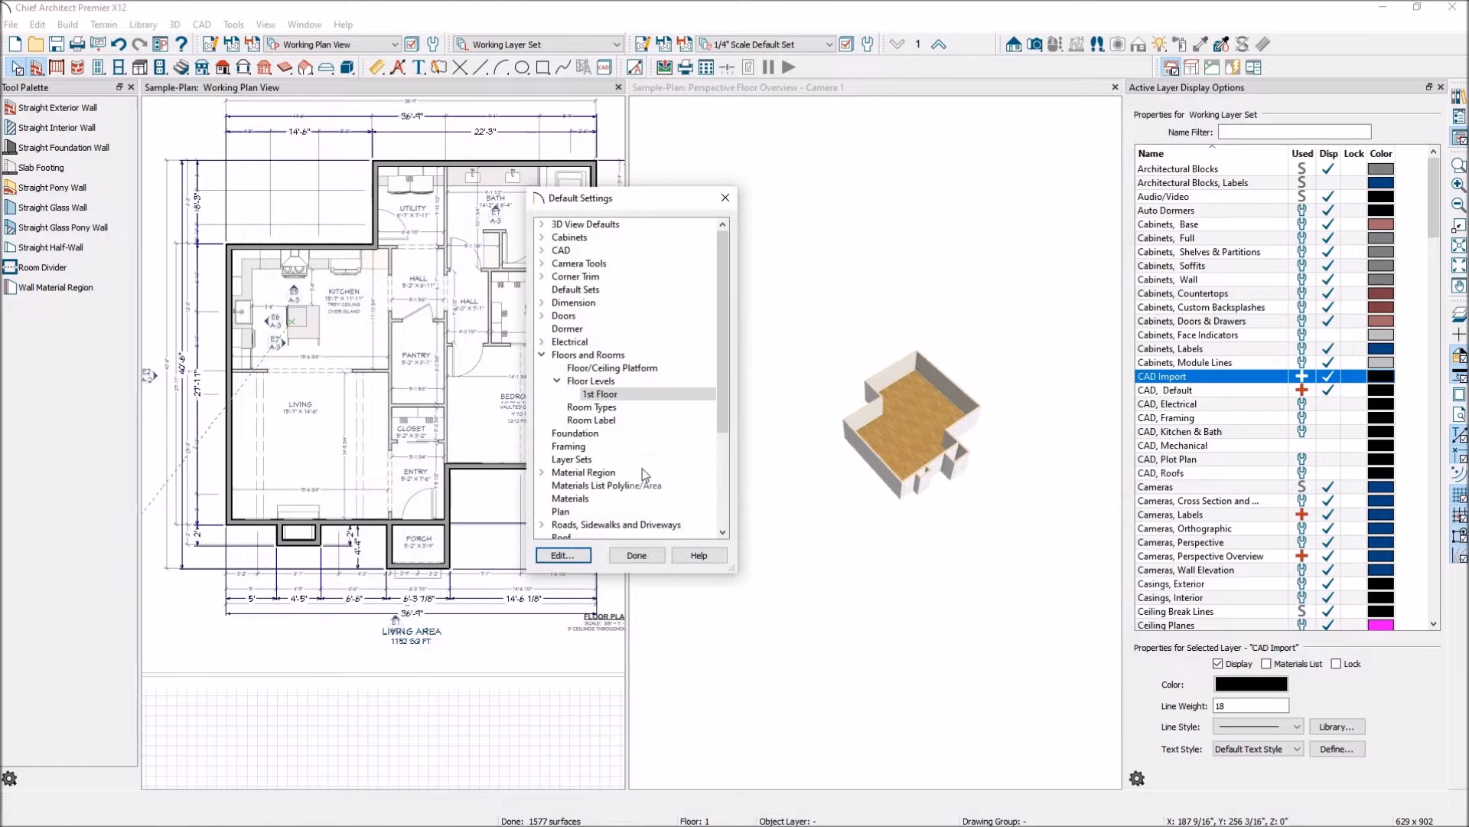
# Step: Reopen the 1st floor defaults, review the rough and finished ceiling heights, and enable Monolithic Slab Foundation
pyautogui.click(563, 555)
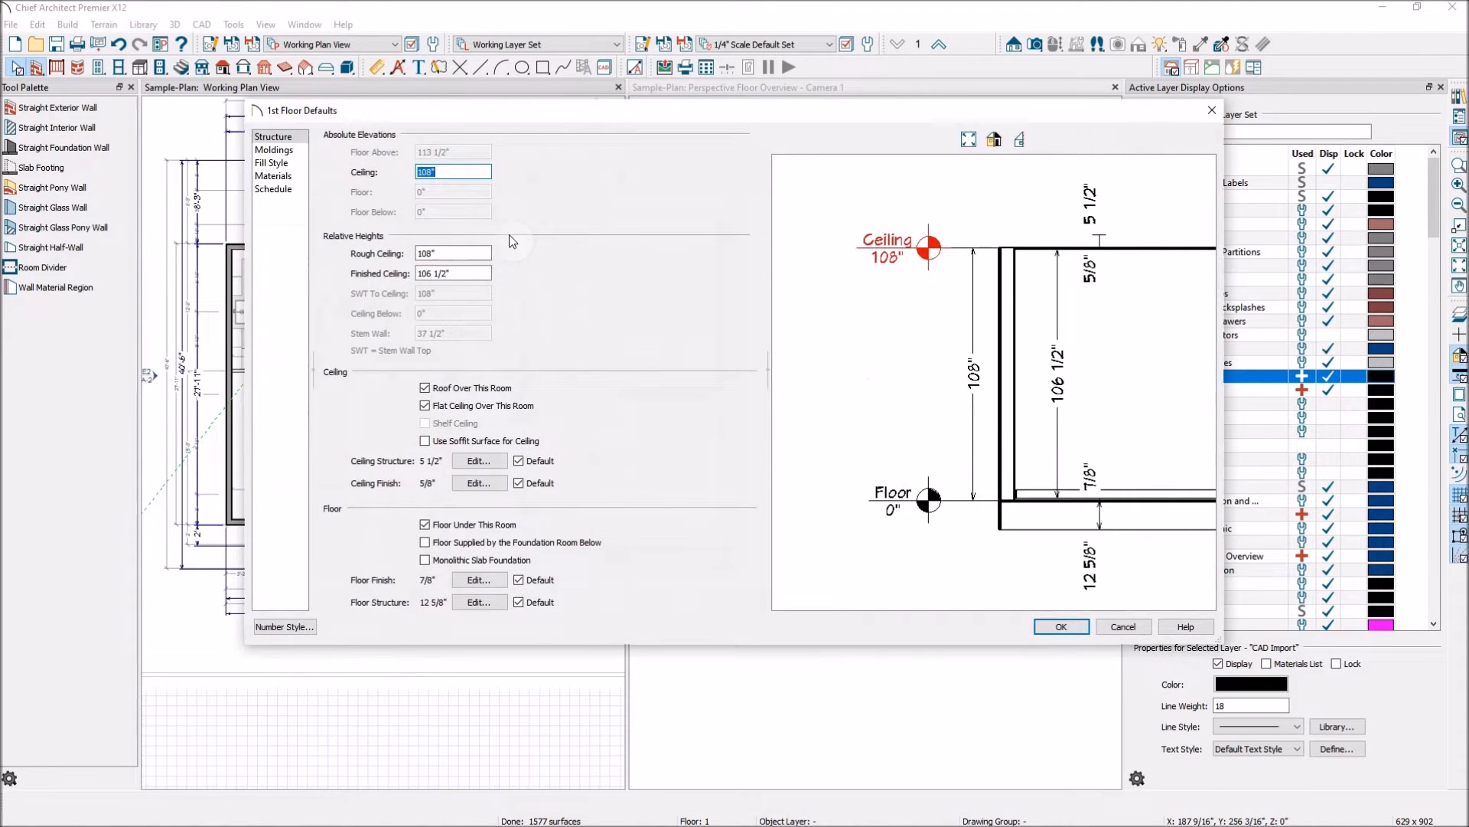
pyautogui.press('Tab')
pyautogui.press('Tab')
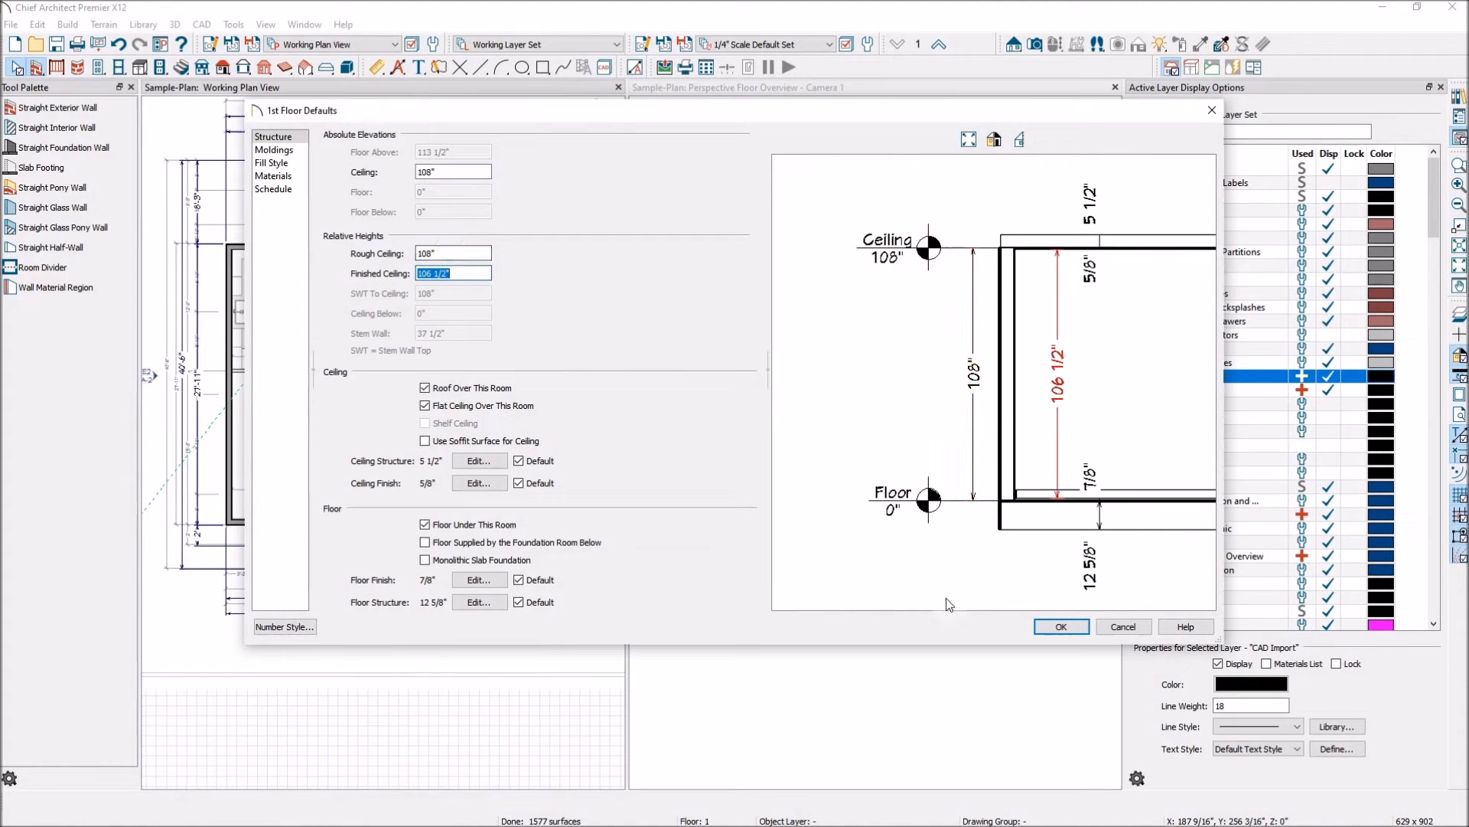
pyautogui.click(461, 250)
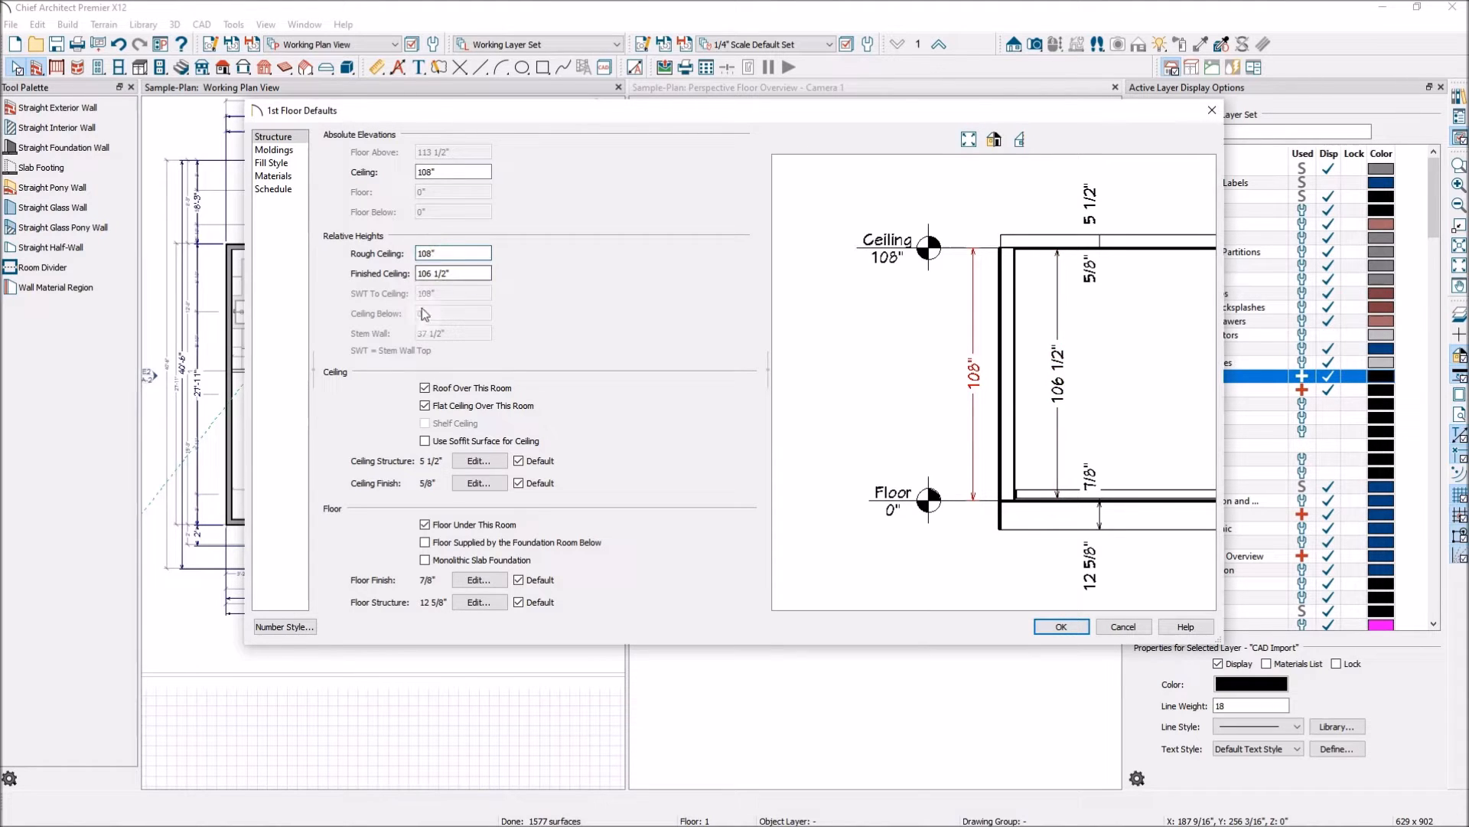
pyautogui.click(464, 274)
pyautogui.click(474, 252)
pyautogui.click(426, 561)
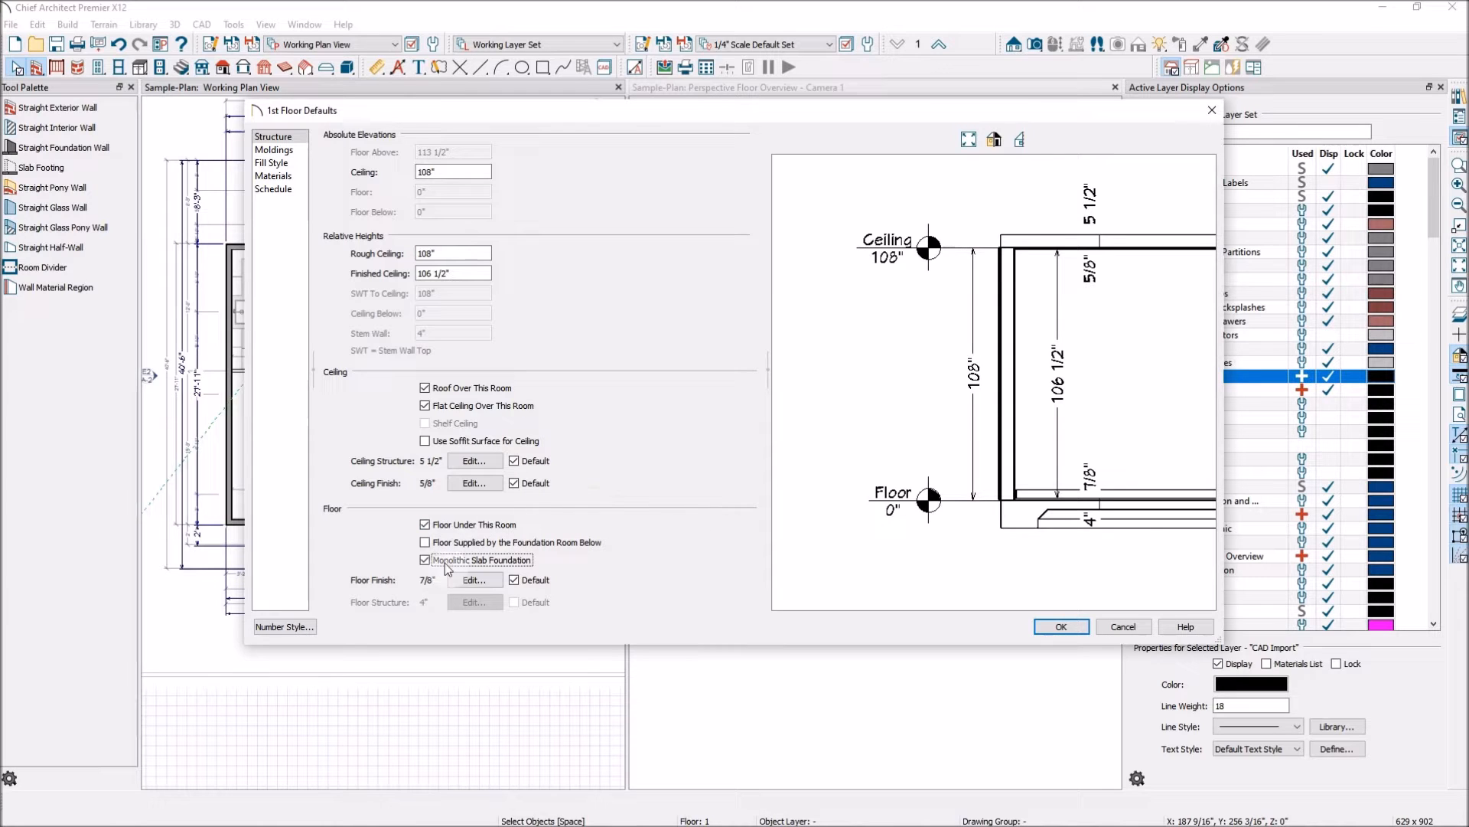
pyautogui.click(425, 542)
# Step: Review the default molding profile and the fill style in the 1st floor defaults
pyautogui.click(276, 150)
pyautogui.click(406, 185)
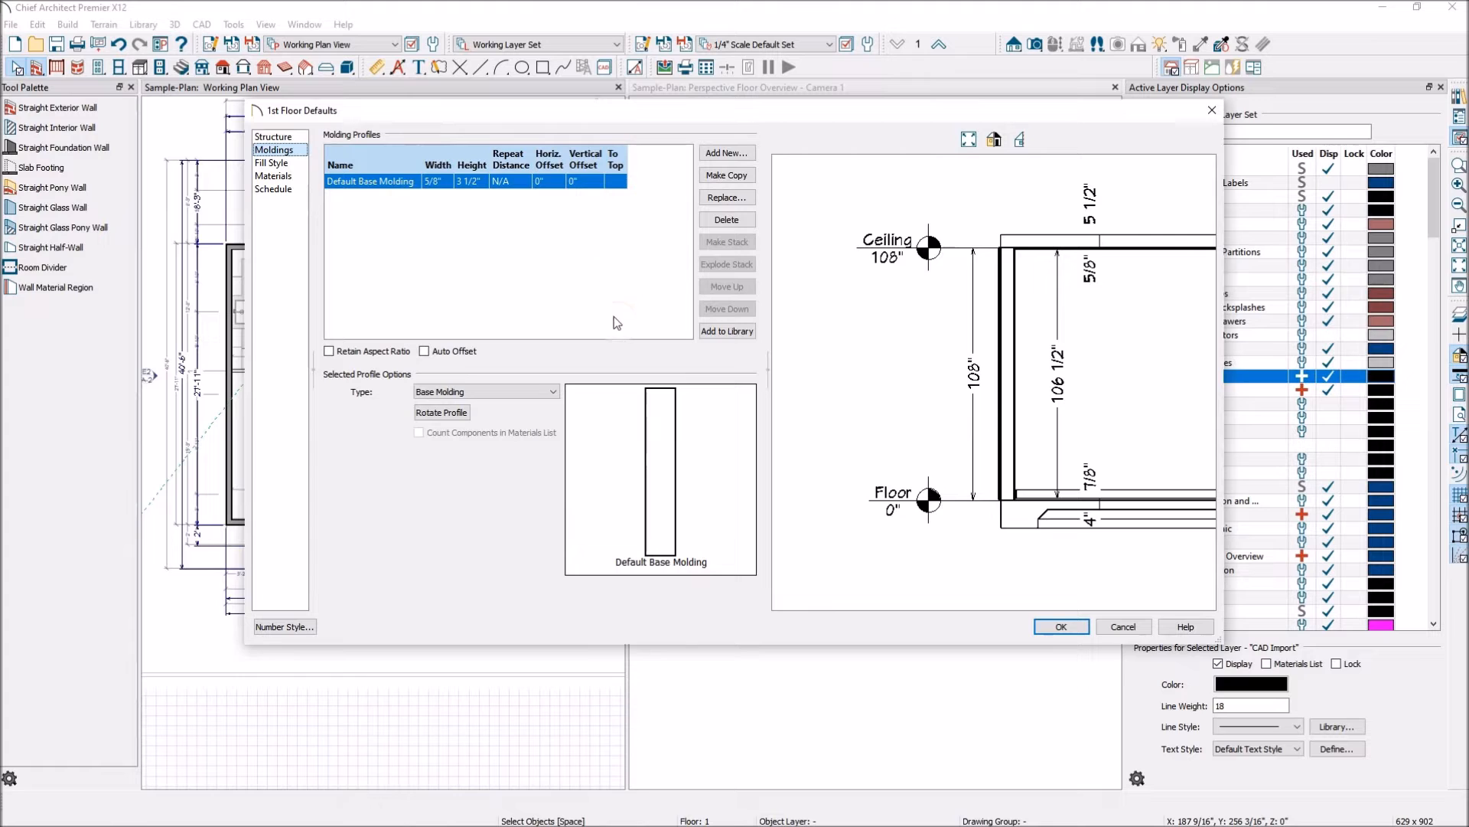
pyautogui.click(288, 164)
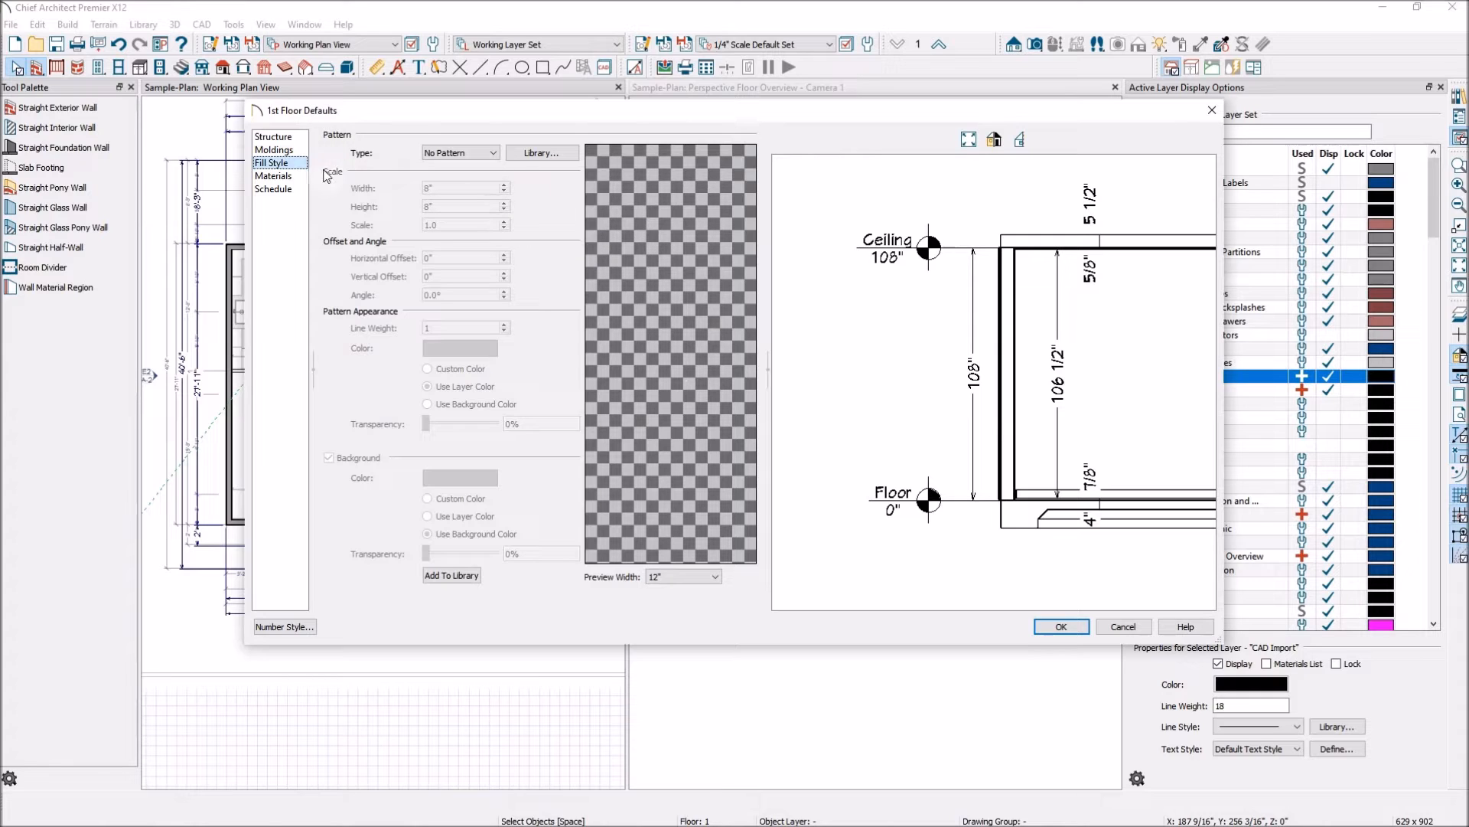
# Step: Open the material selection for the 1st floor's default floor finish and search the library for "sugar maple"
pyautogui.click(297, 178)
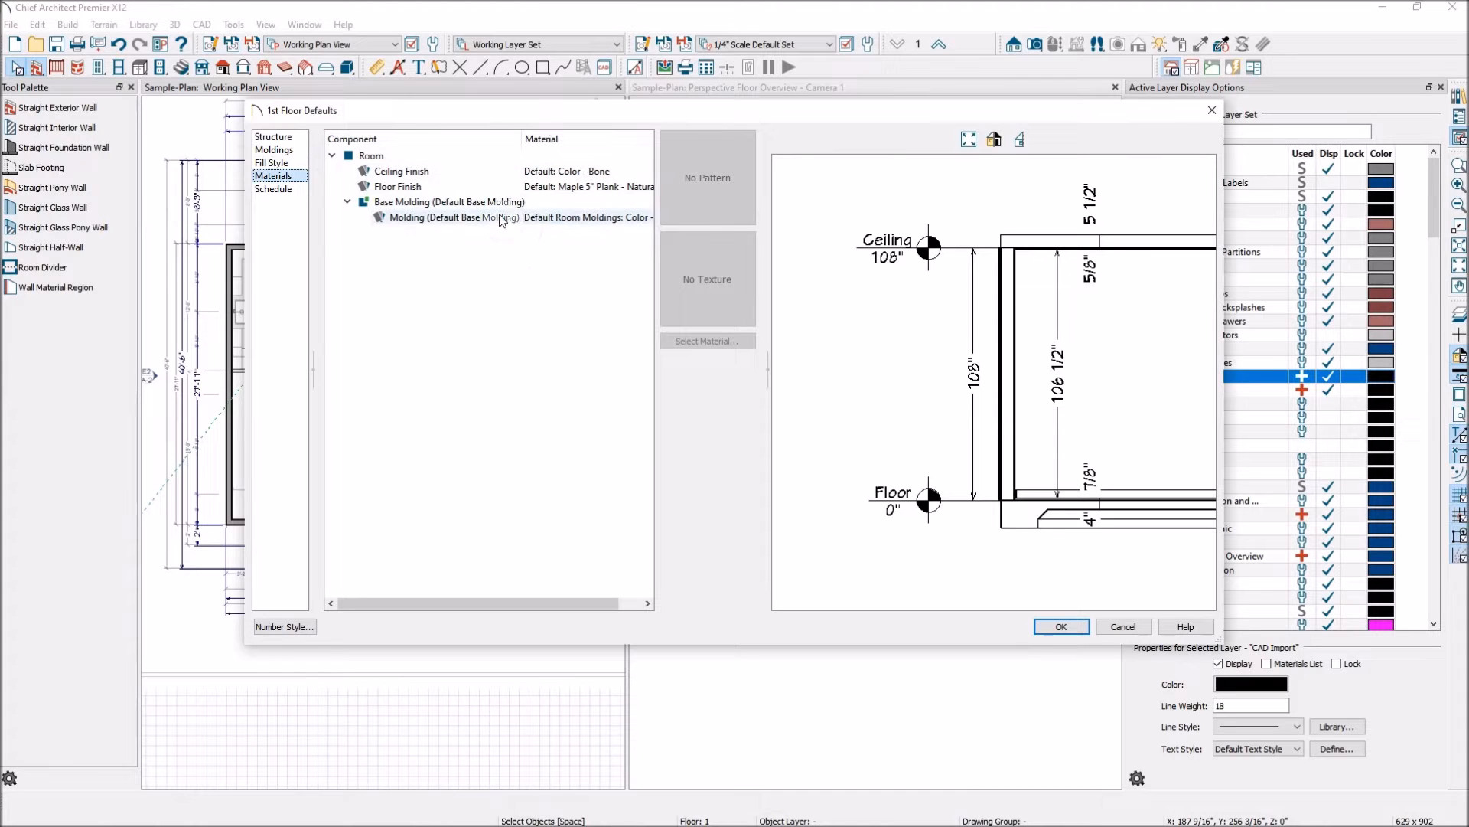
pyautogui.click(632, 191)
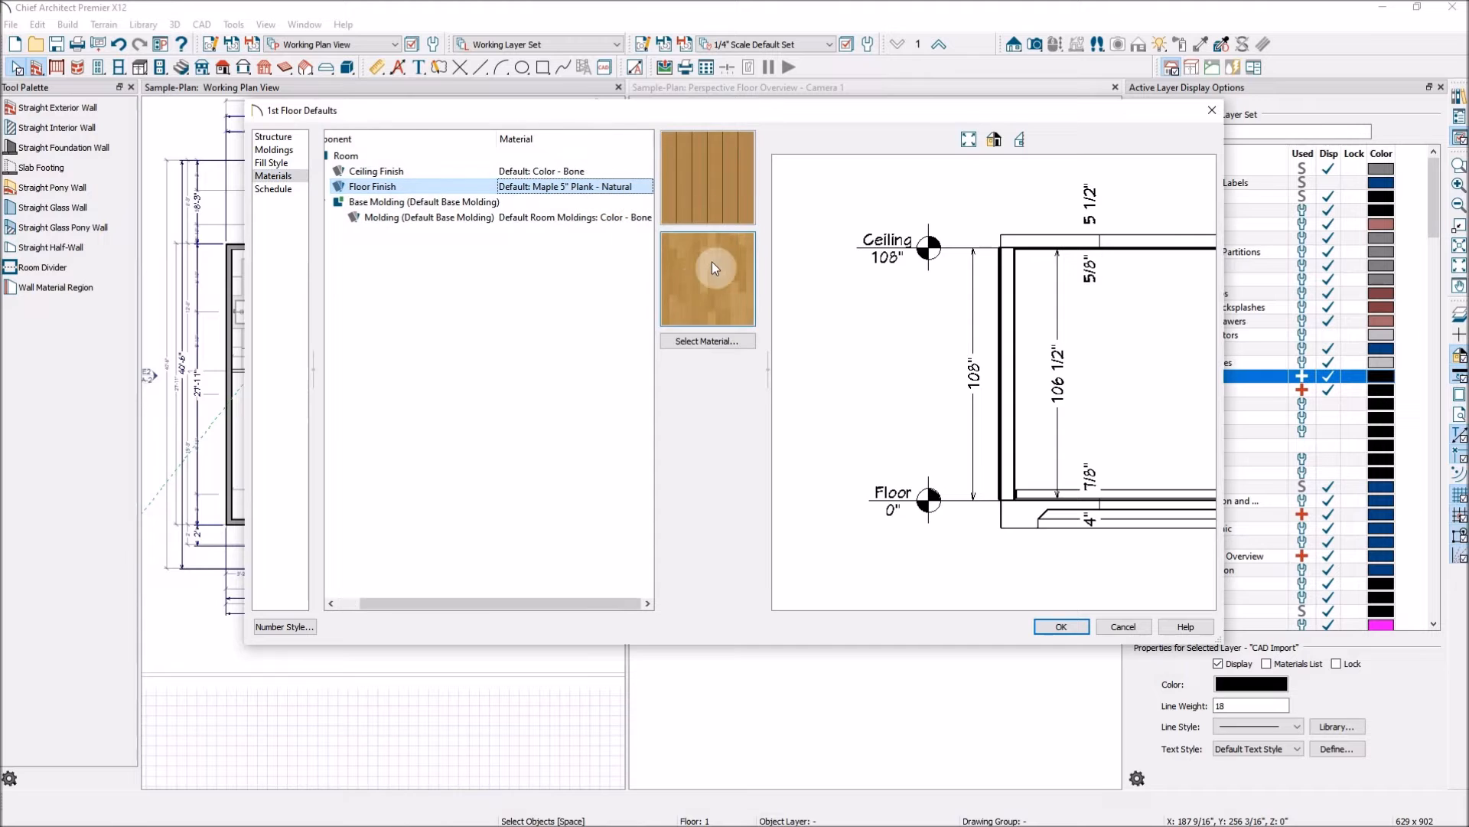
pyautogui.click(714, 341)
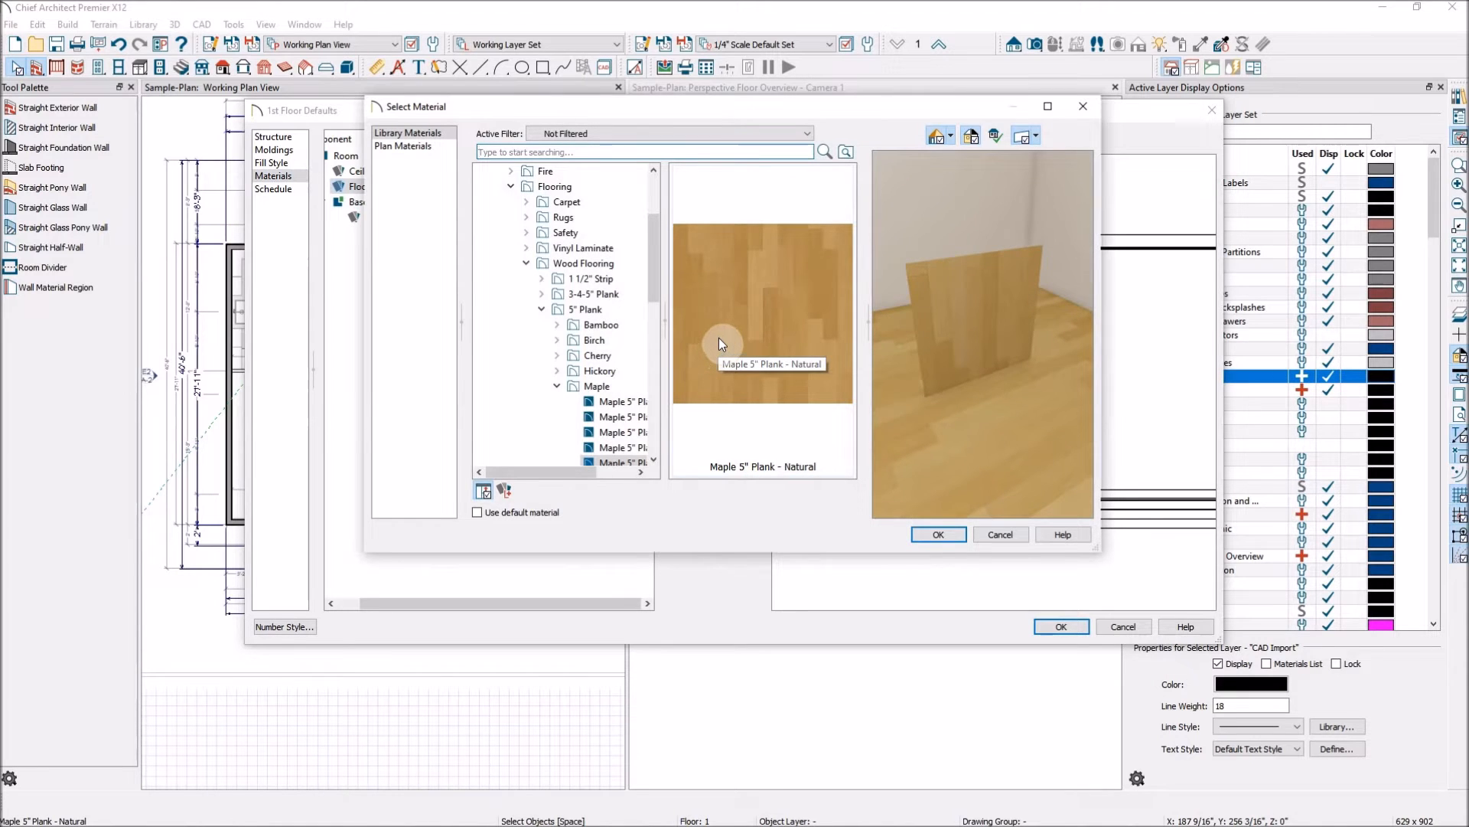
pyautogui.press('Return')
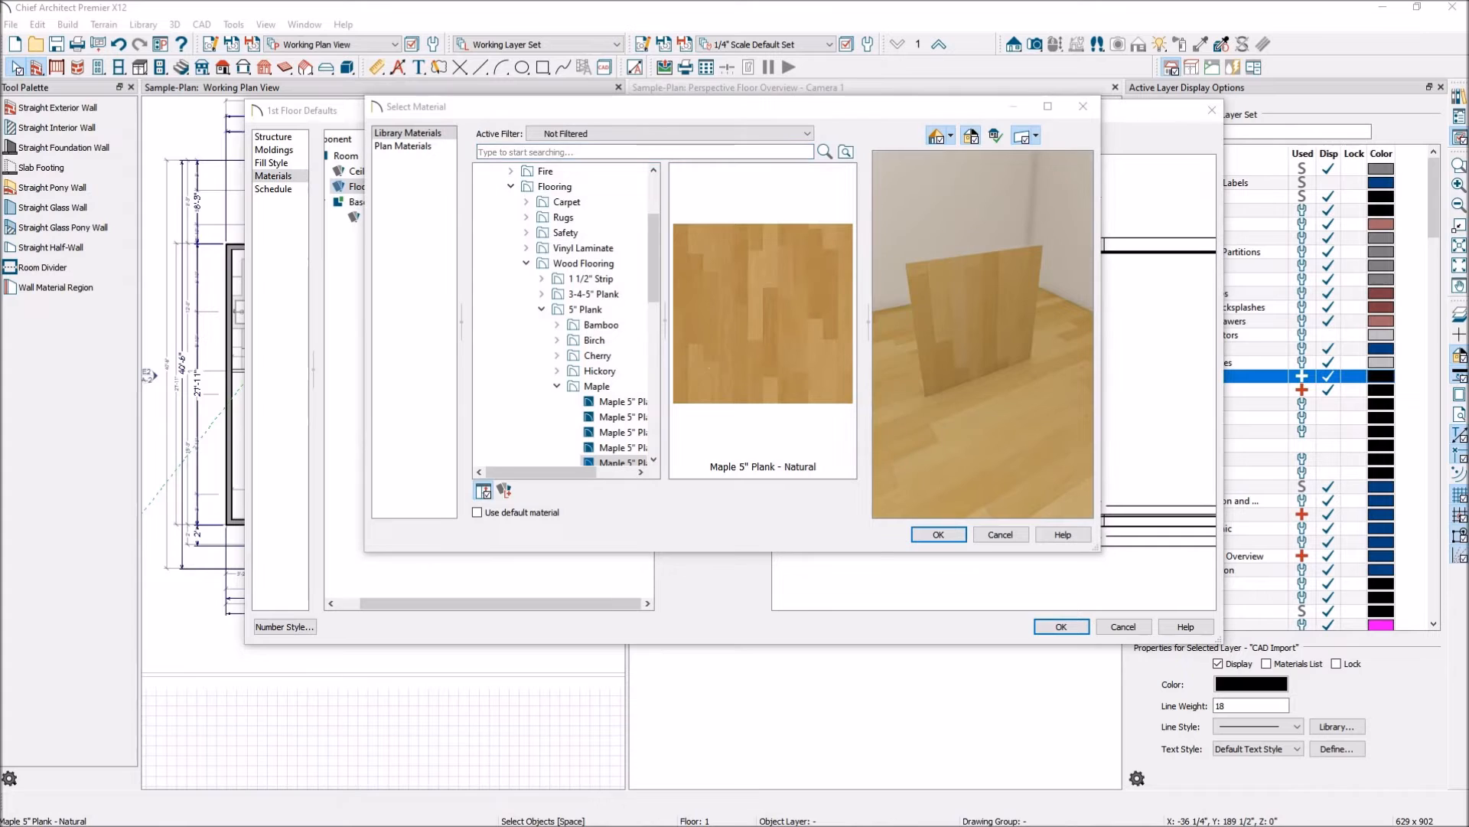
pyautogui.click(584, 150)
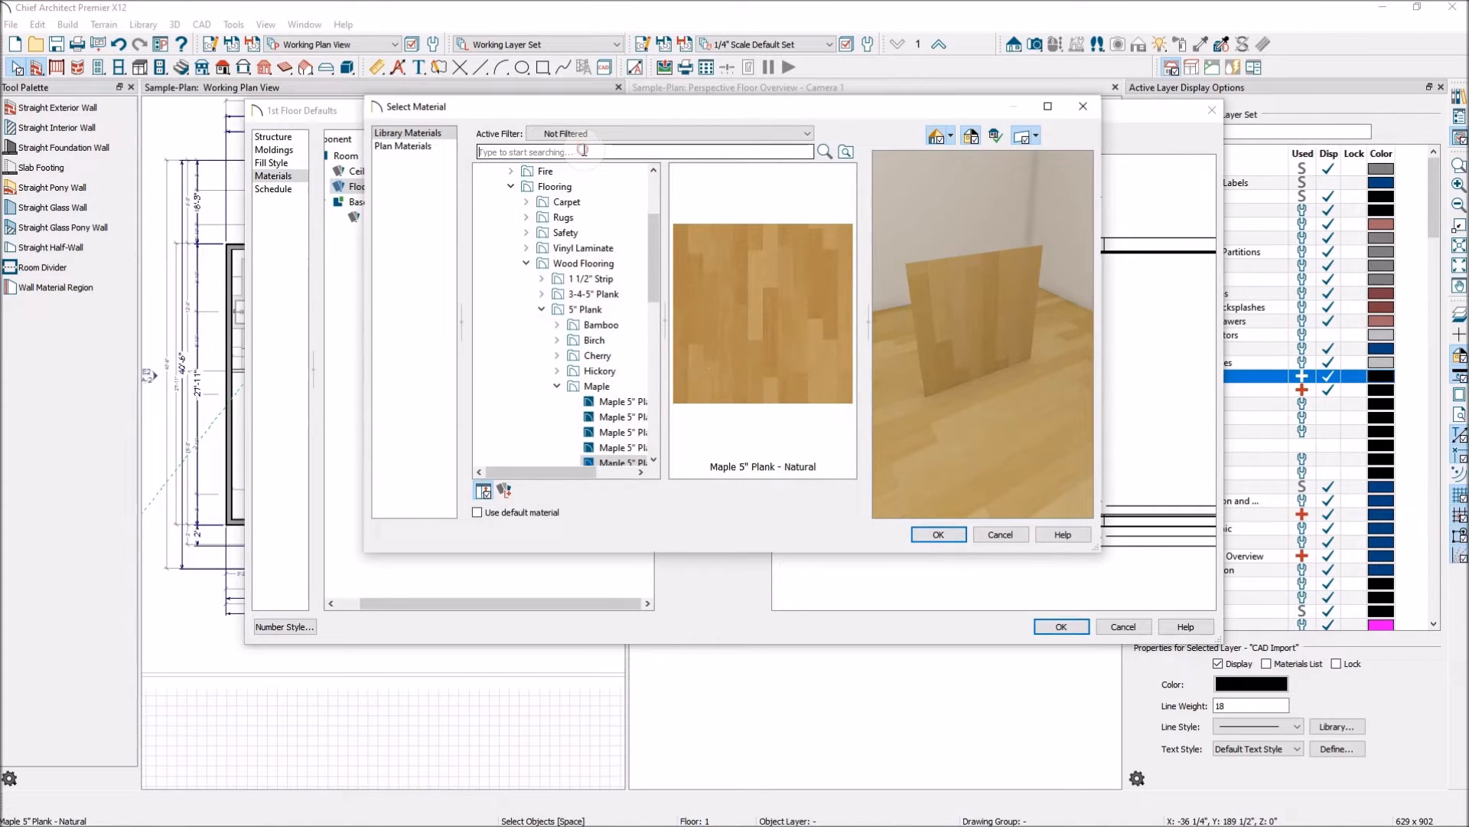
pyautogui.write('sugar maple')
pyautogui.press('Return')
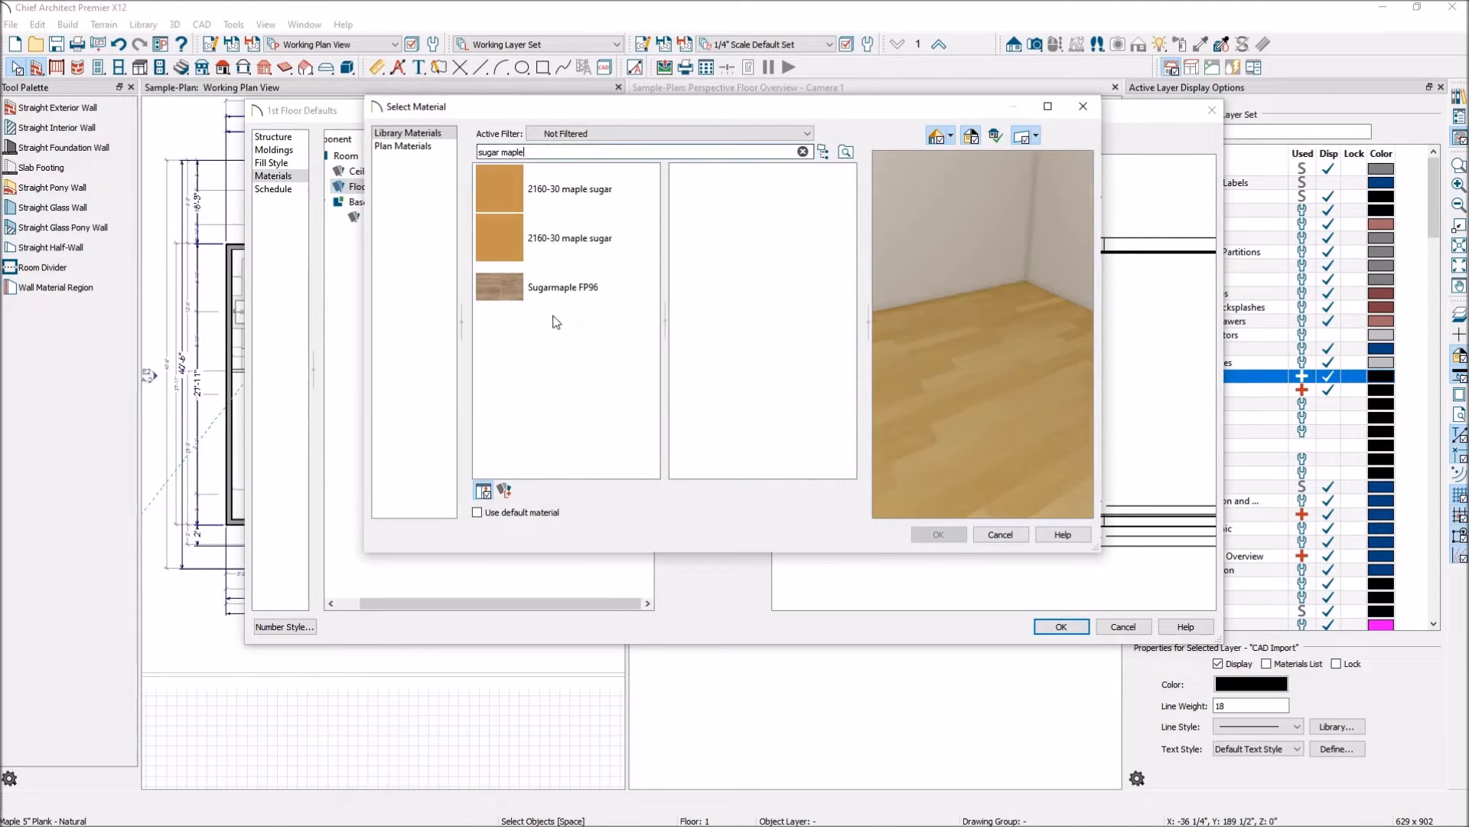
# Step: Assign Sugarmaple FP96 as the default floor finish, check the structure settings and save the 1st floor defaults
pyautogui.click(499, 291)
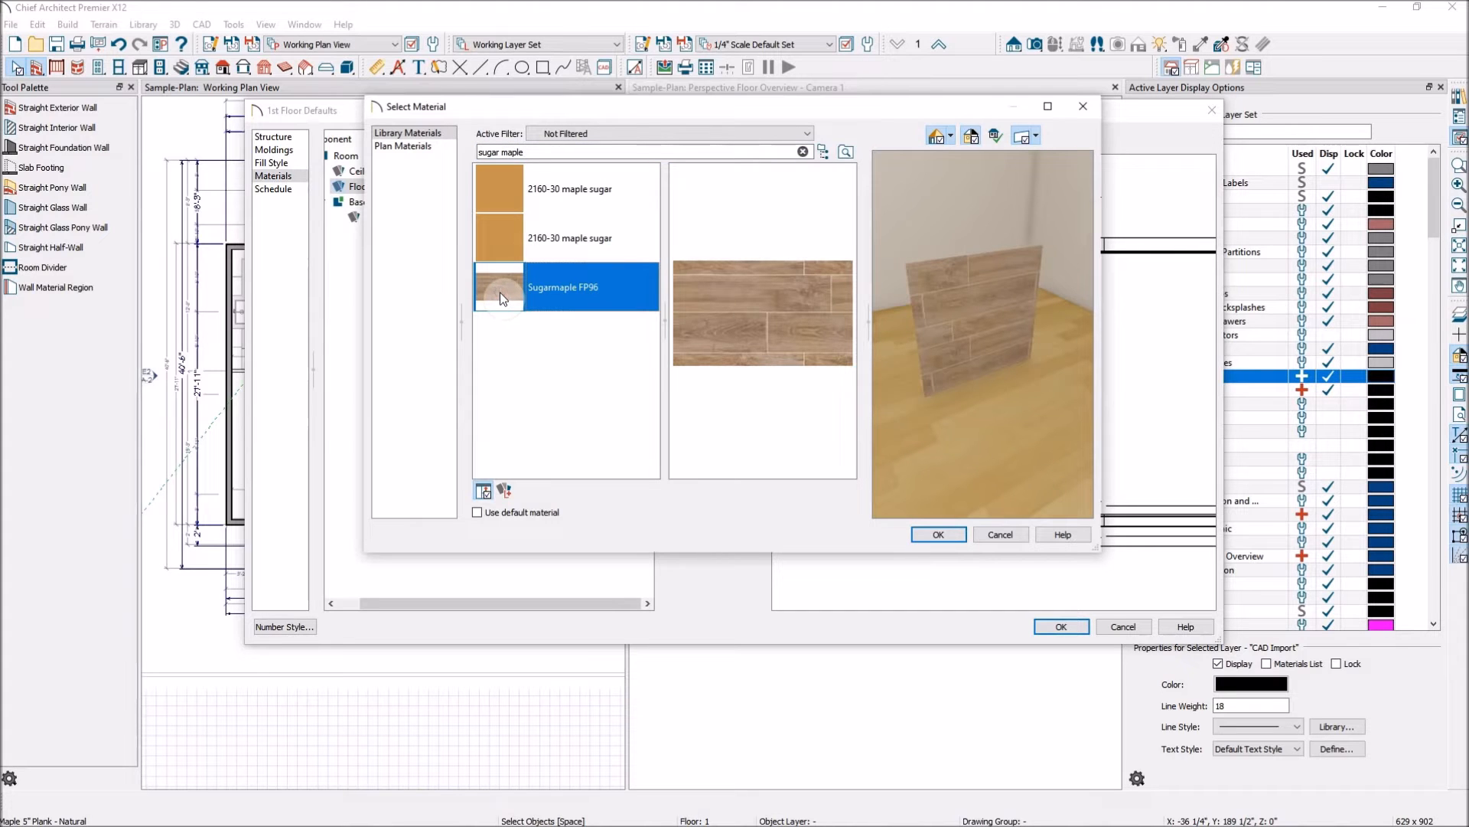
pyautogui.click(938, 534)
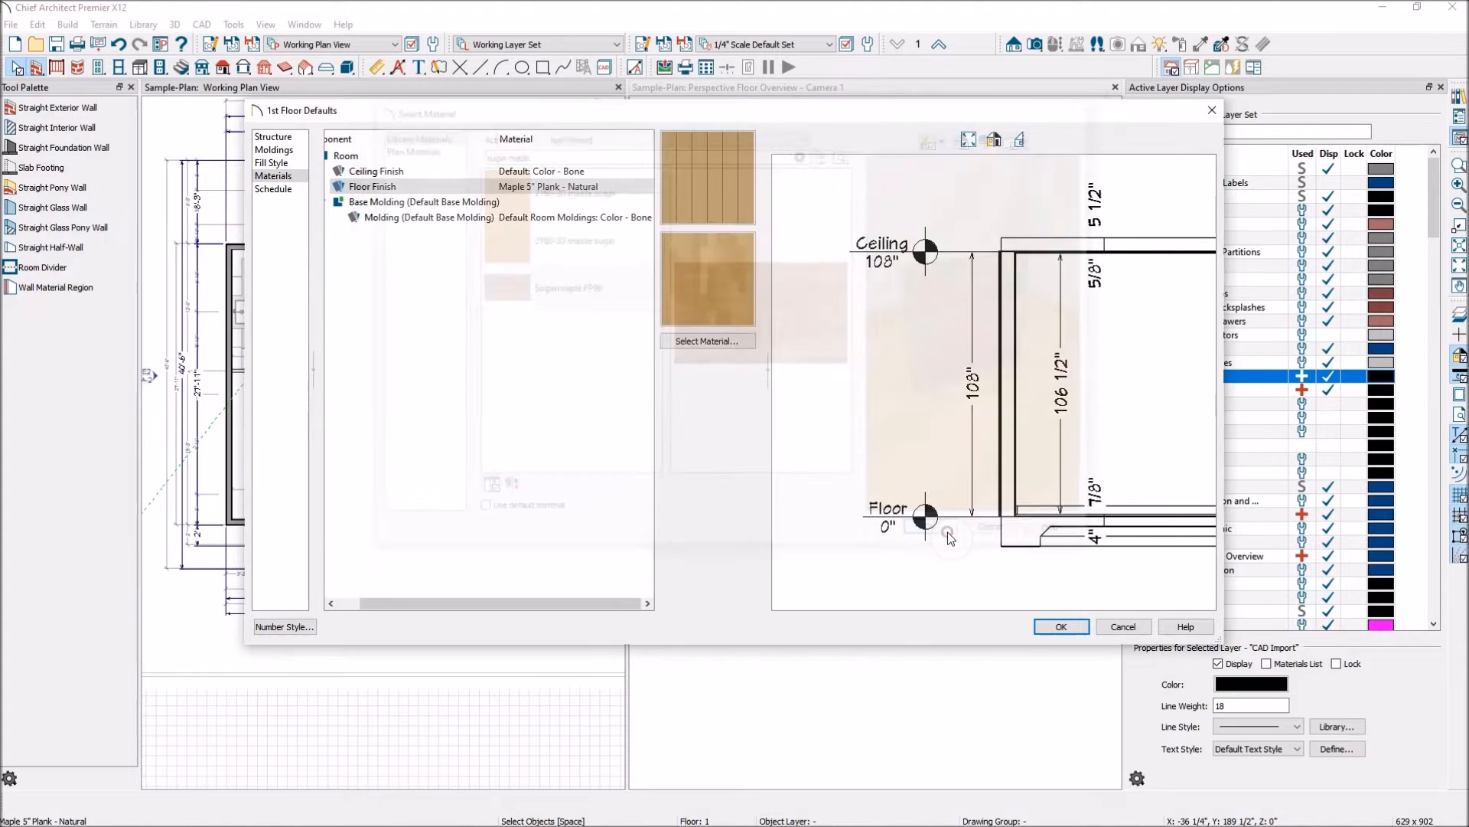
pyautogui.click(711, 291)
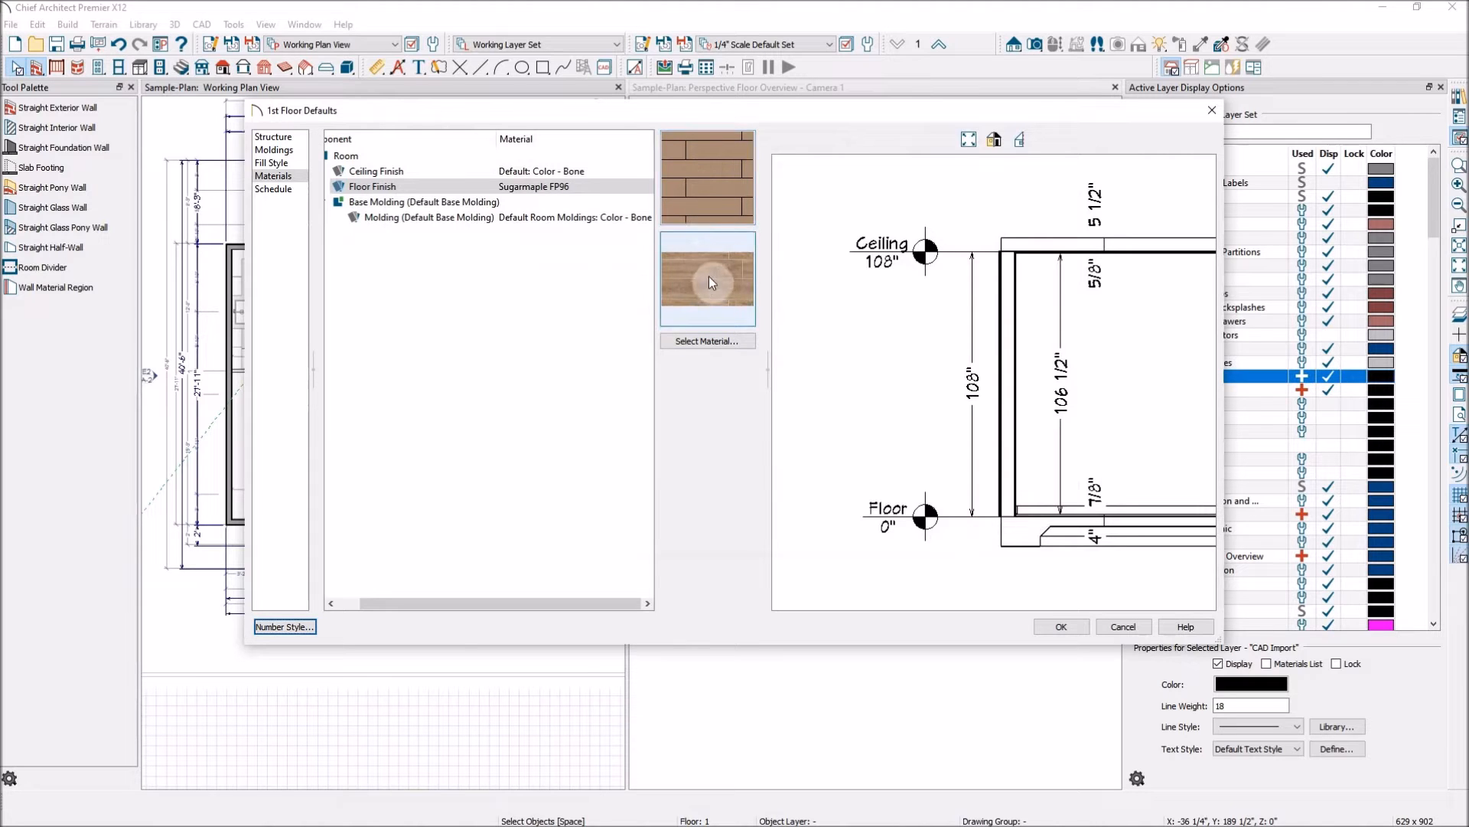
pyautogui.click(274, 138)
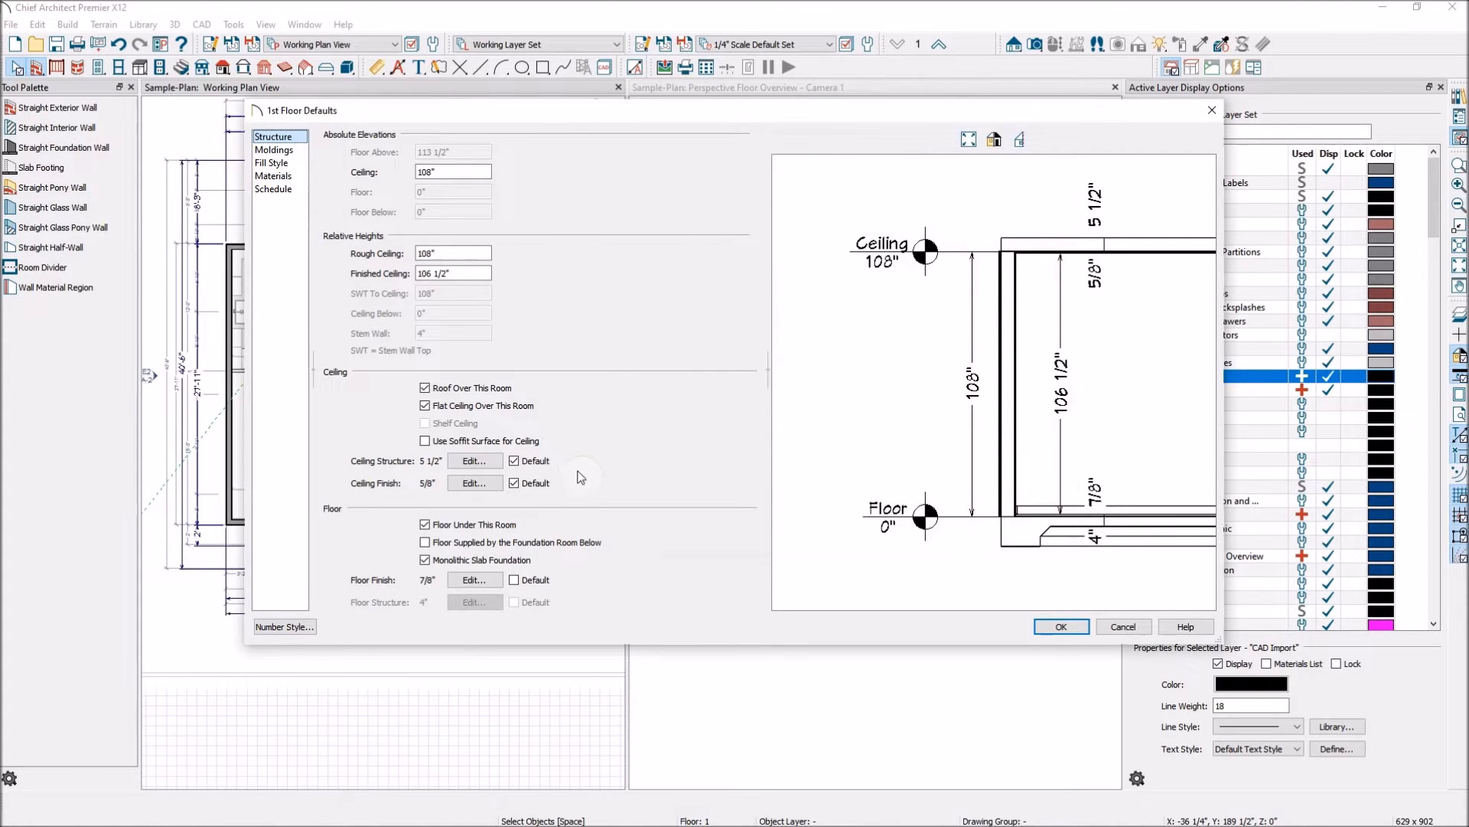
pyautogui.click(1070, 626)
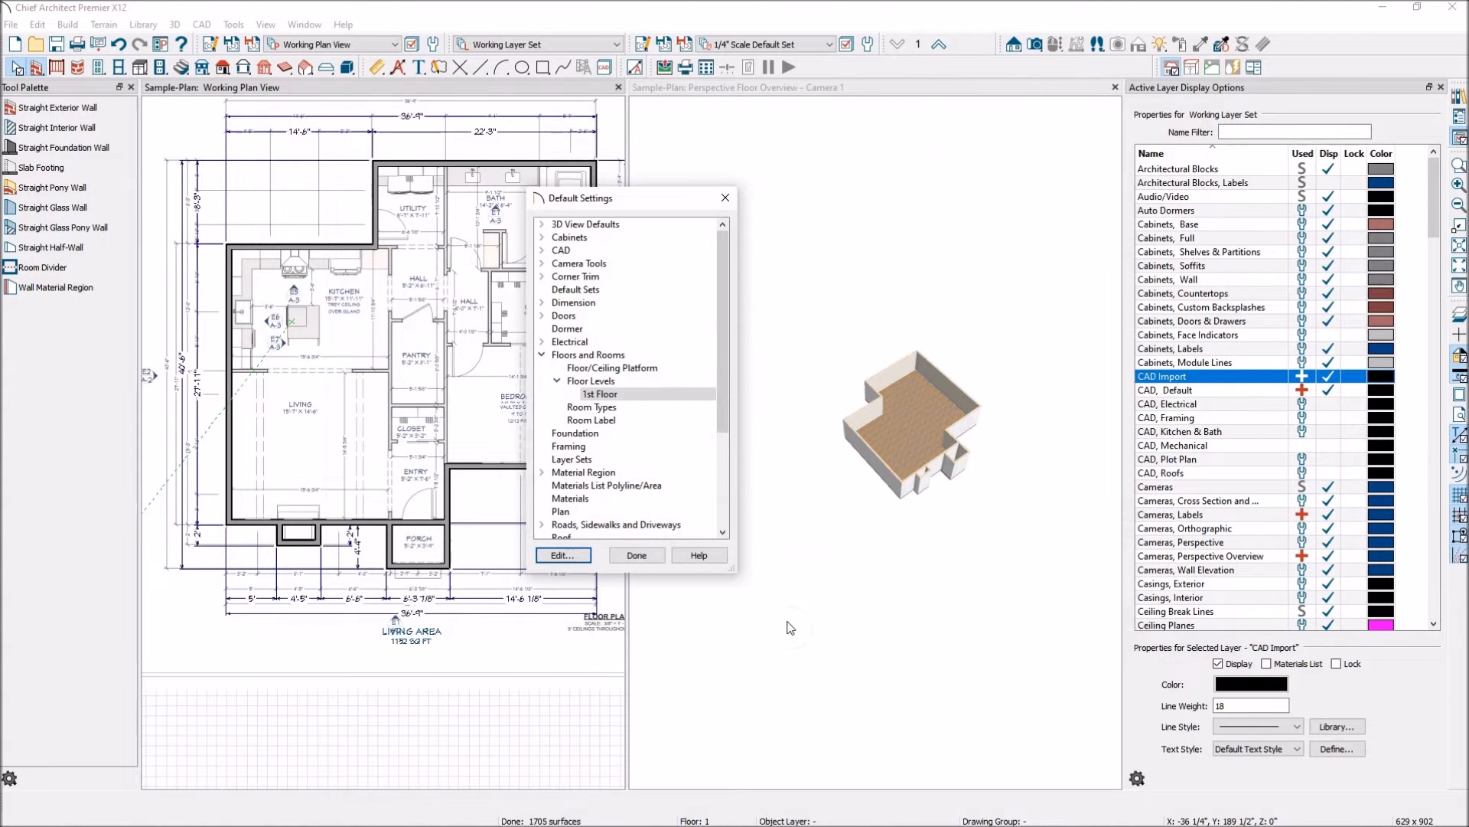
pyautogui.click(636, 556)
# Step: Examine the plank texture and its direction on the house floor in the 3D overview
pyautogui.scroll(3, 911, 421)
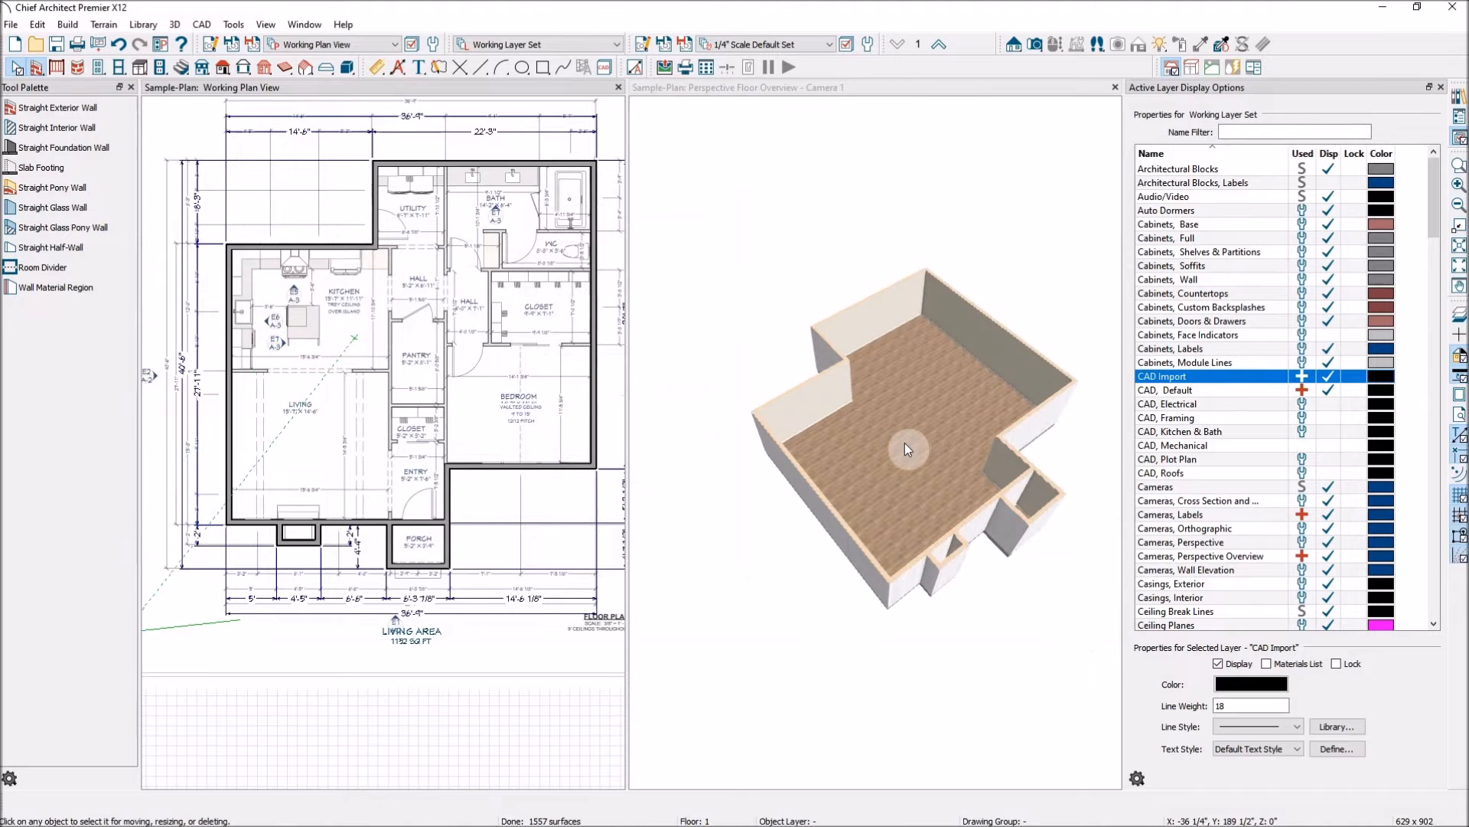
pyautogui.scroll(3, 906, 456)
pyautogui.scroll(4, 908, 462)
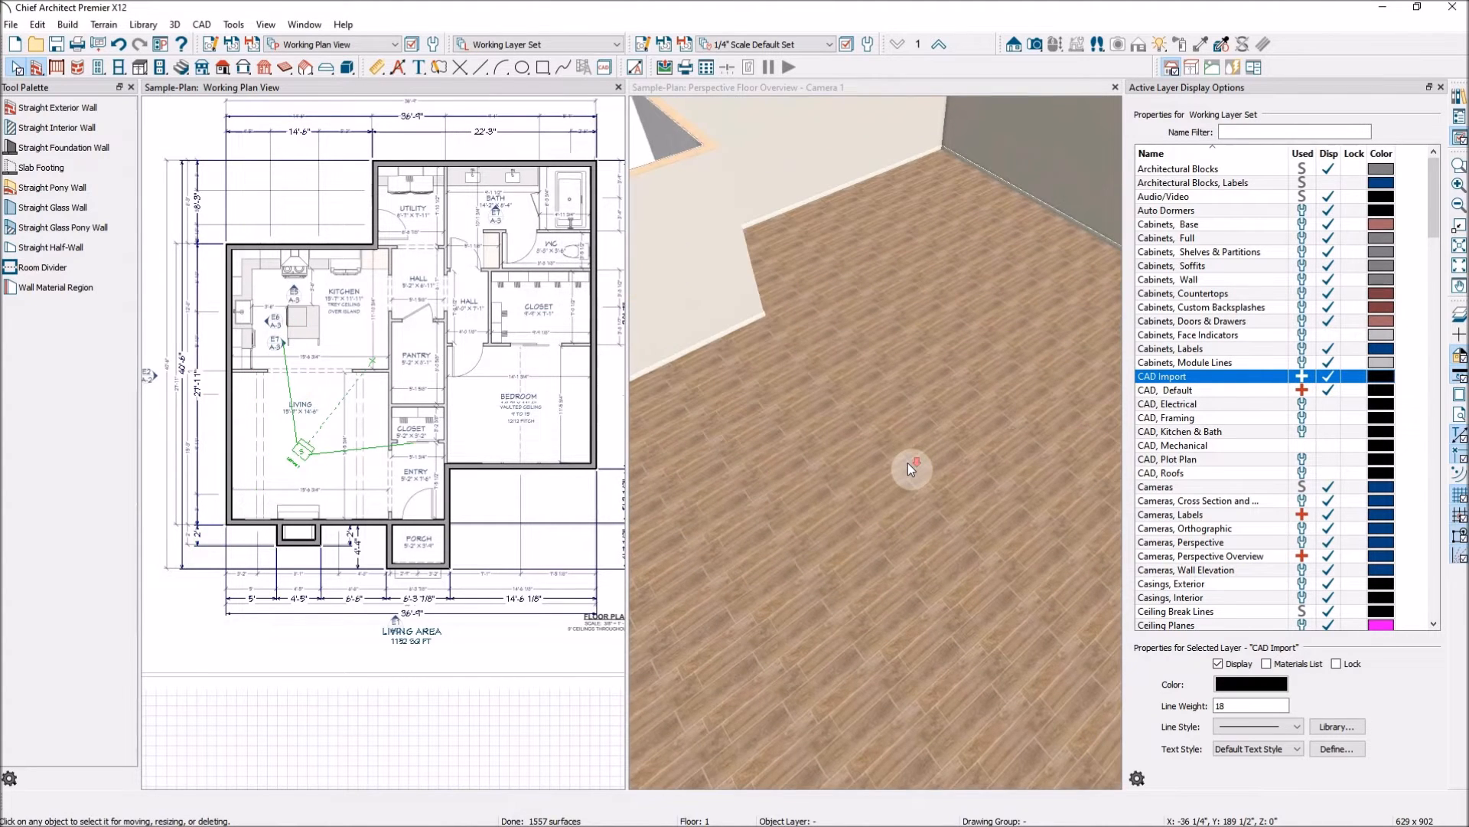
pyautogui.scroll(-8, 898, 452)
pyautogui.scroll(4, 917, 471)
pyautogui.scroll(-5, 701, 389)
pyautogui.scroll(3, 802, 461)
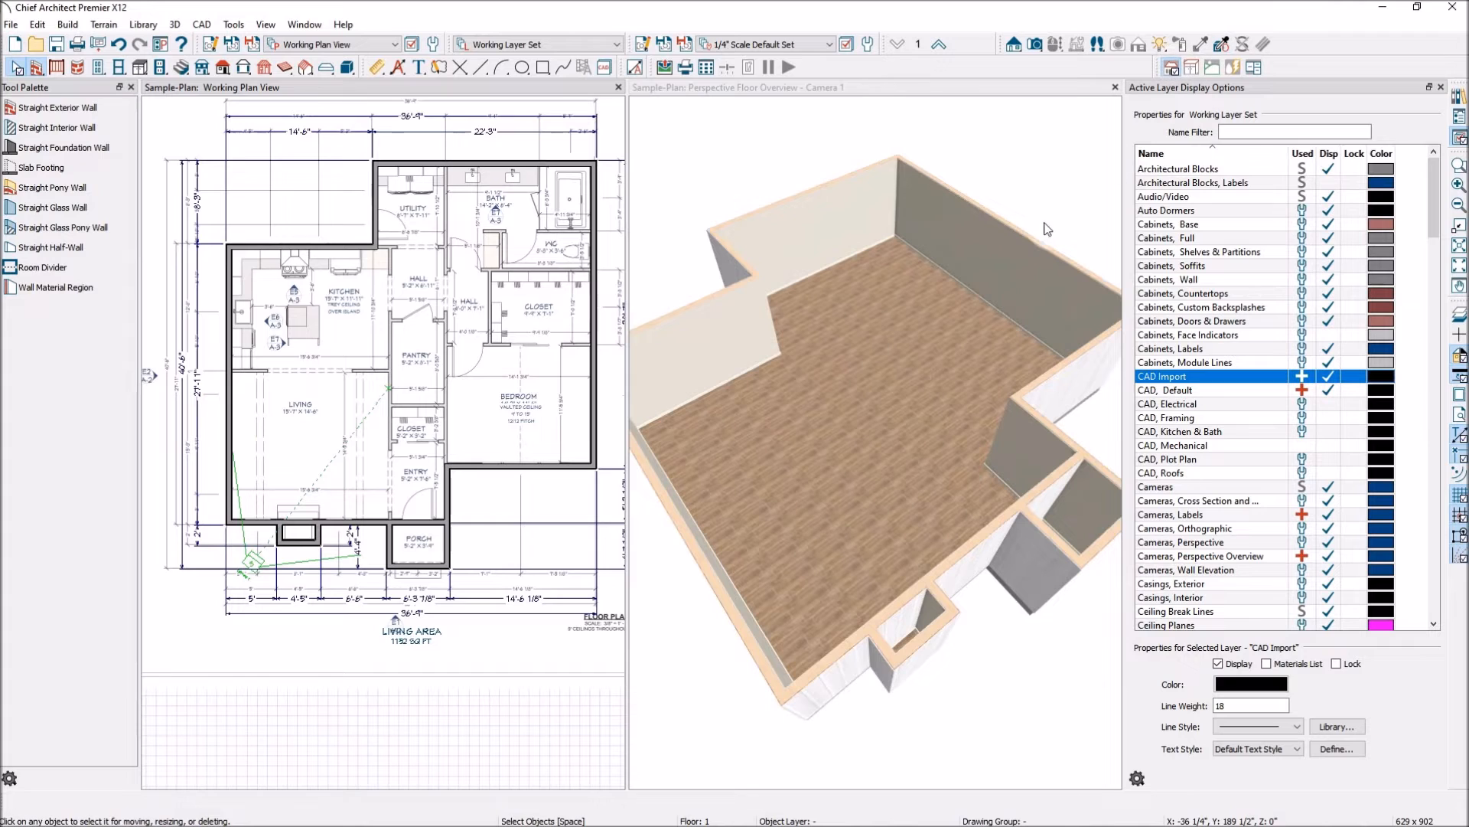
# Step: Adjust the Sugarmaple FP96 floor material in the 3D overview, setting its texture angle to 90°
pyautogui.click(851, 84)
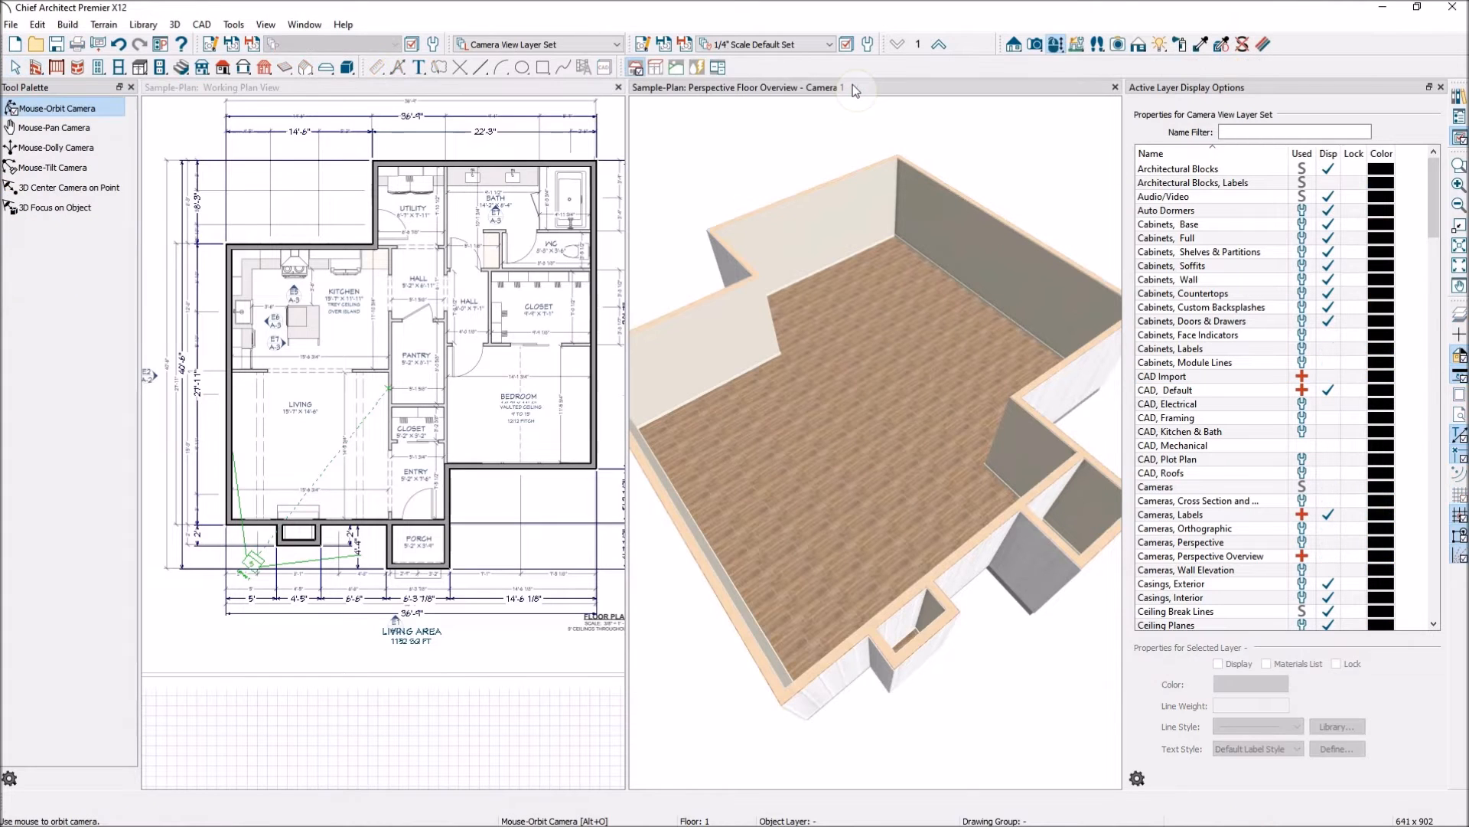
pyautogui.click(1265, 45)
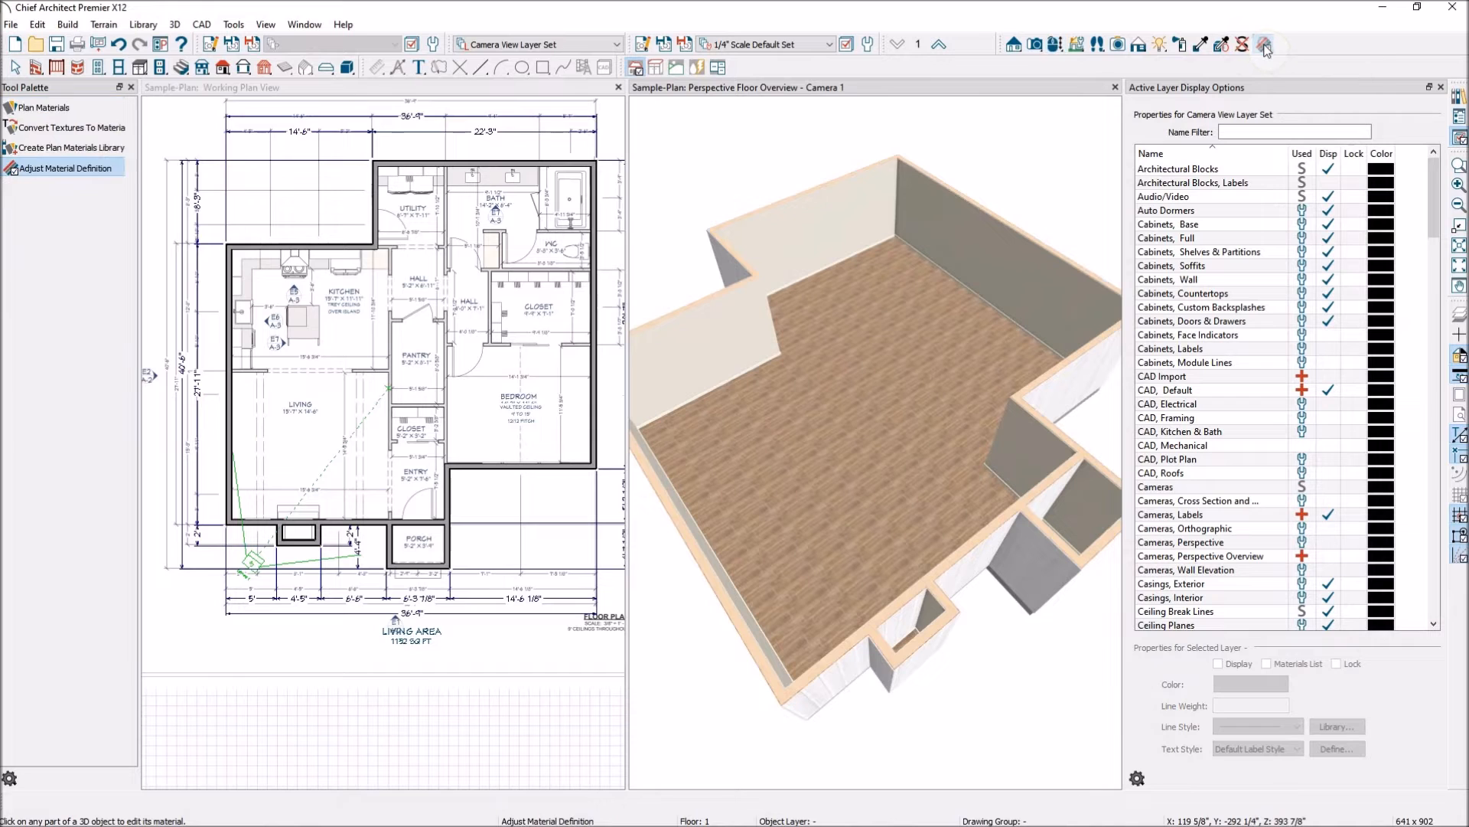
pyautogui.click(839, 421)
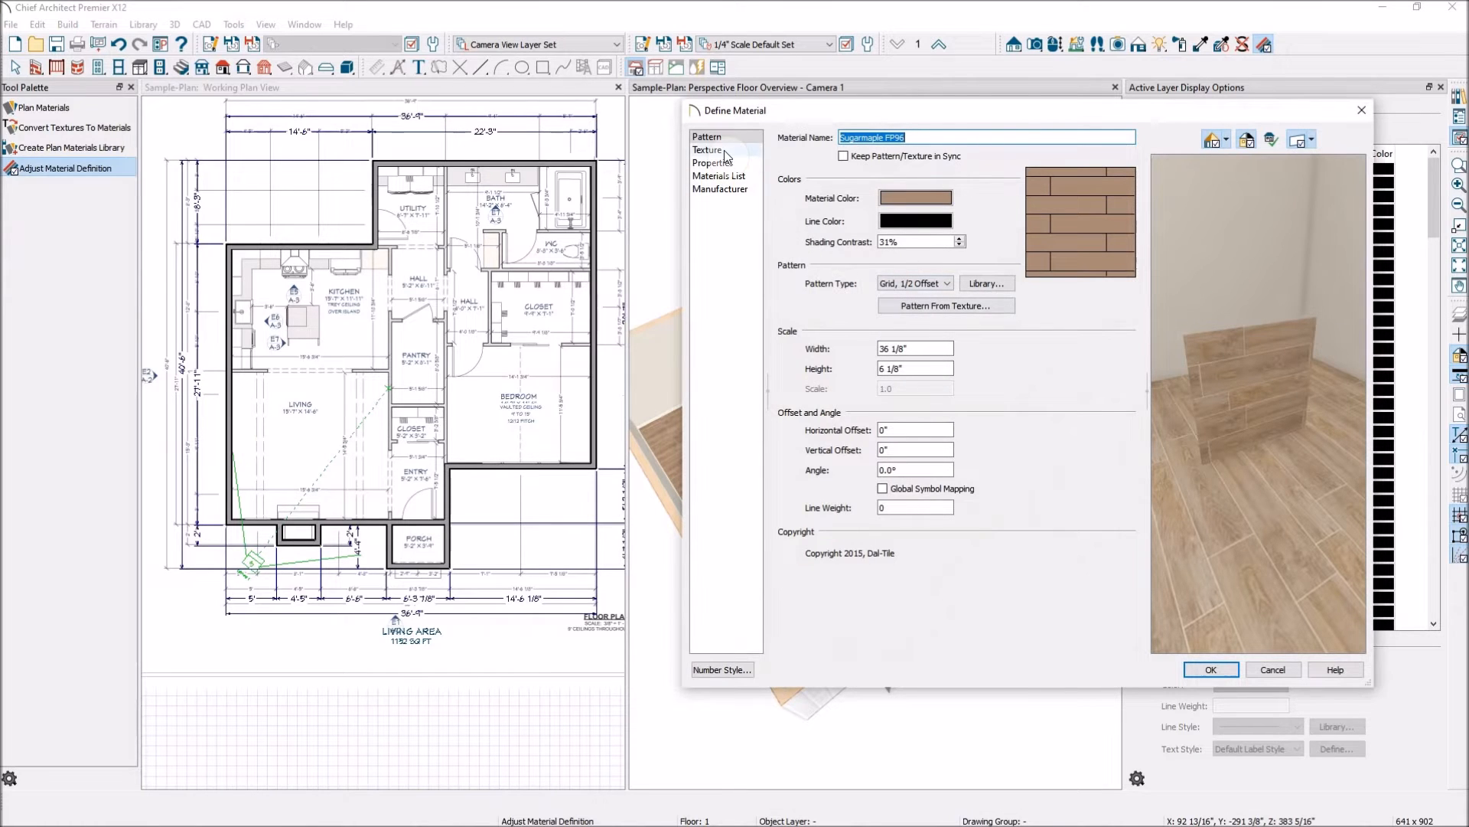
pyautogui.click(725, 153)
pyautogui.click(910, 396)
pyautogui.moveTo(910, 396); pyautogui.dragTo(741, 380)
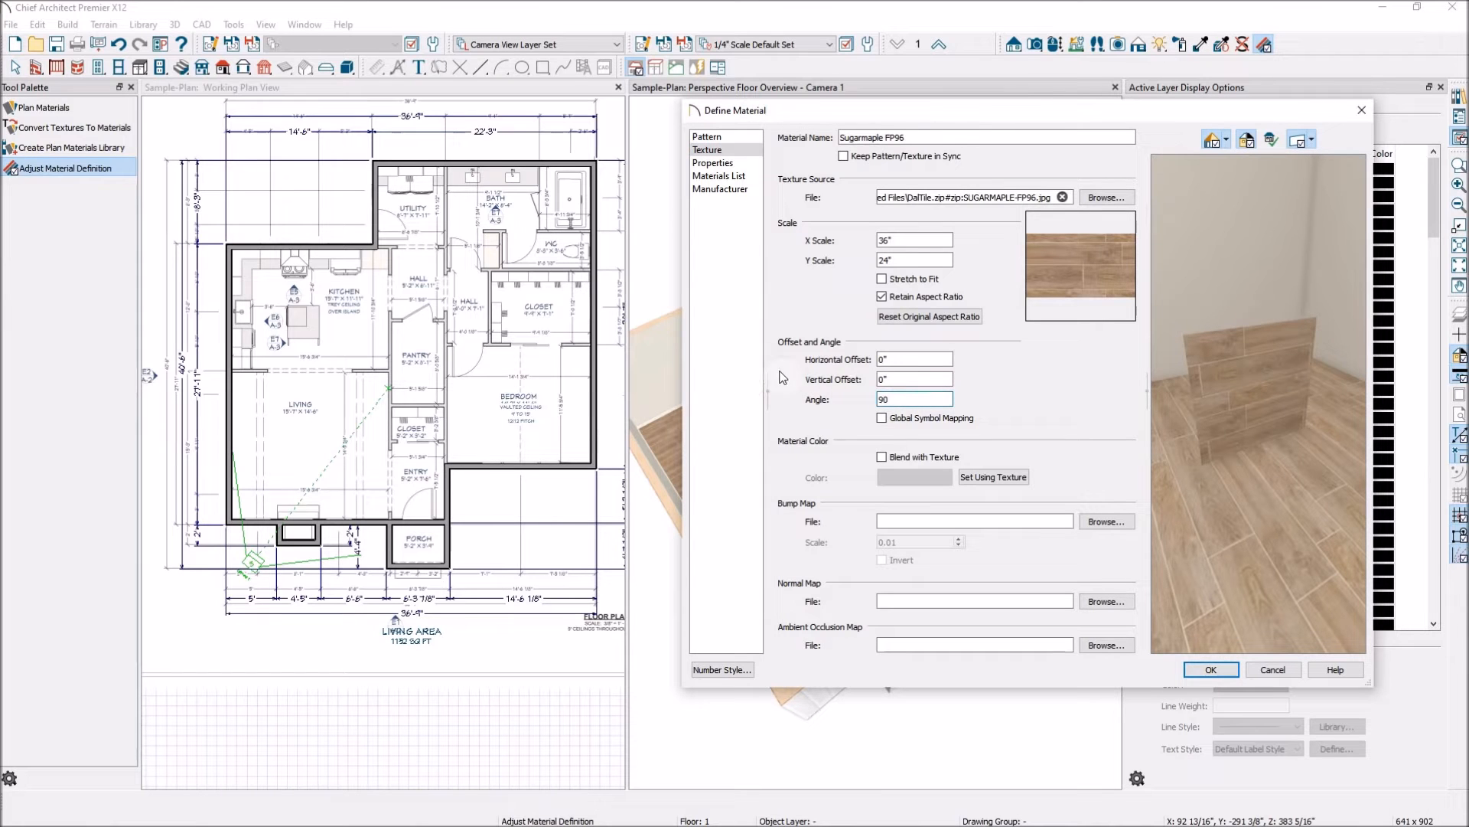
pyautogui.write('90')
pyautogui.click(887, 379)
pyautogui.click(1208, 668)
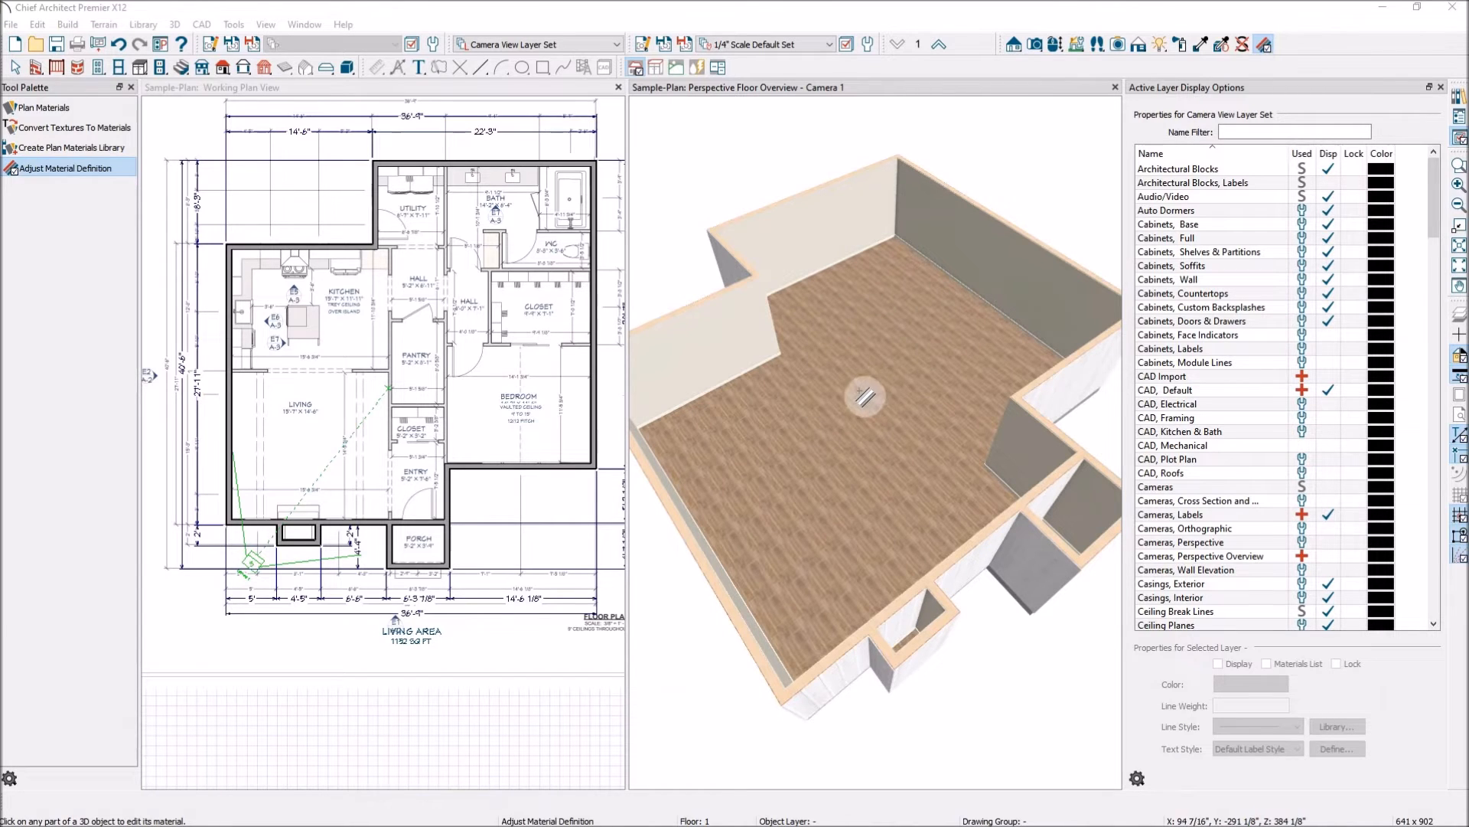
pyautogui.scroll(-3, 874, 389)
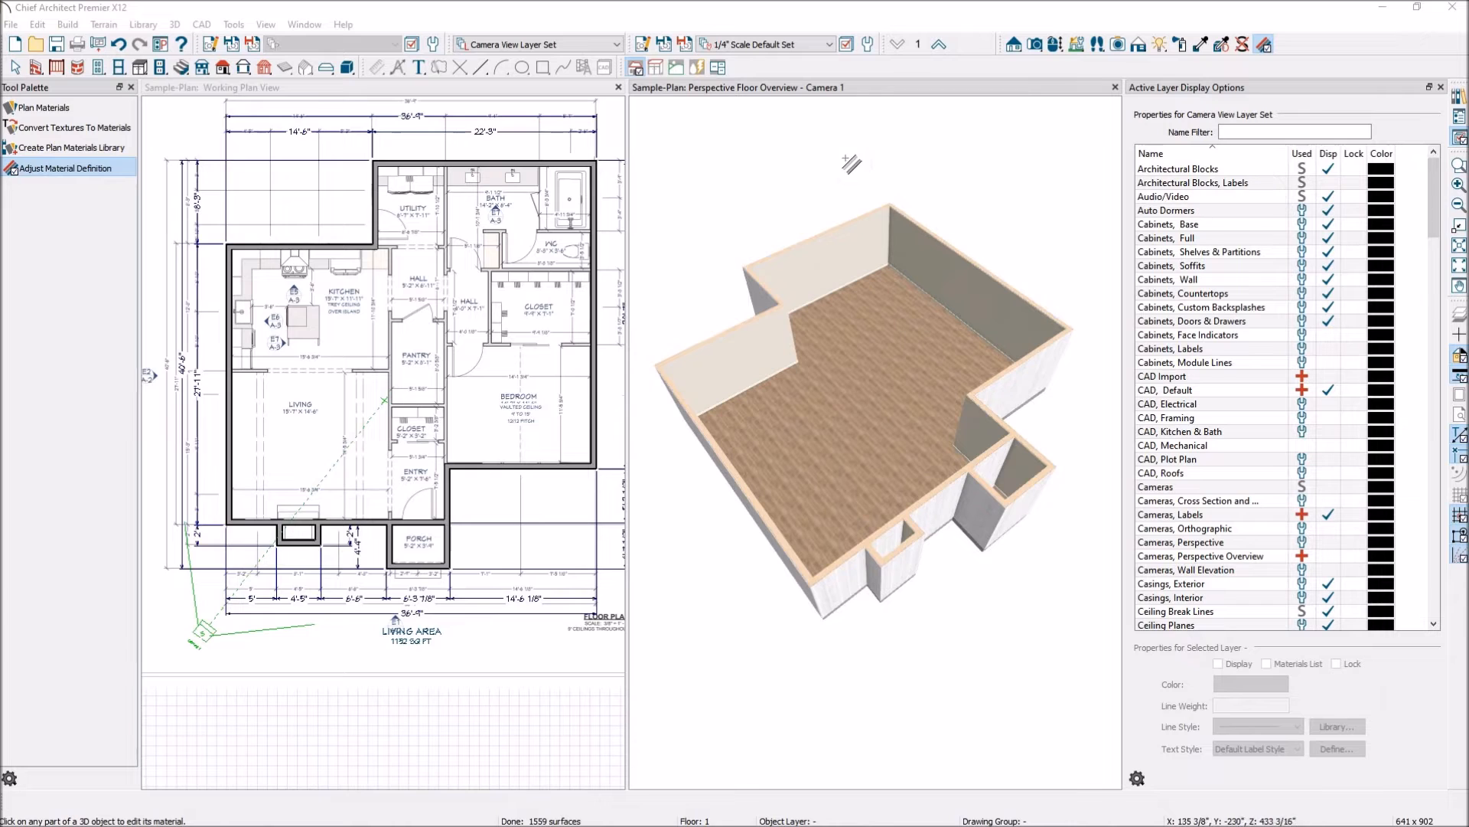
pyautogui.click(783, 88)
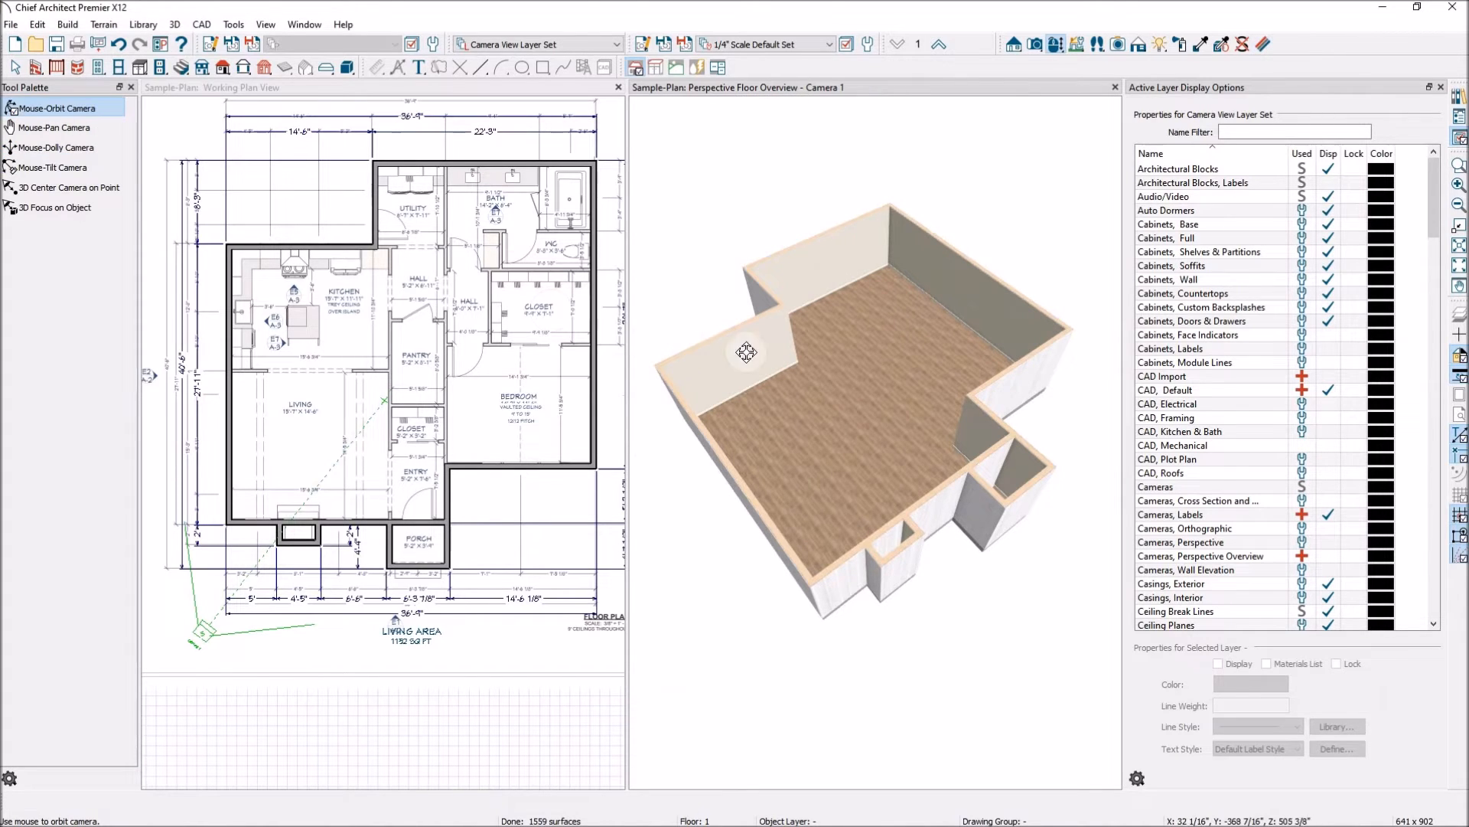
# Step: Draw a straight interior wall over the plan line separating the utility, hall and pantry from the bath and bedroom, up to the rear exterior wall
pyautogui.scroll(-3, 750, 349)
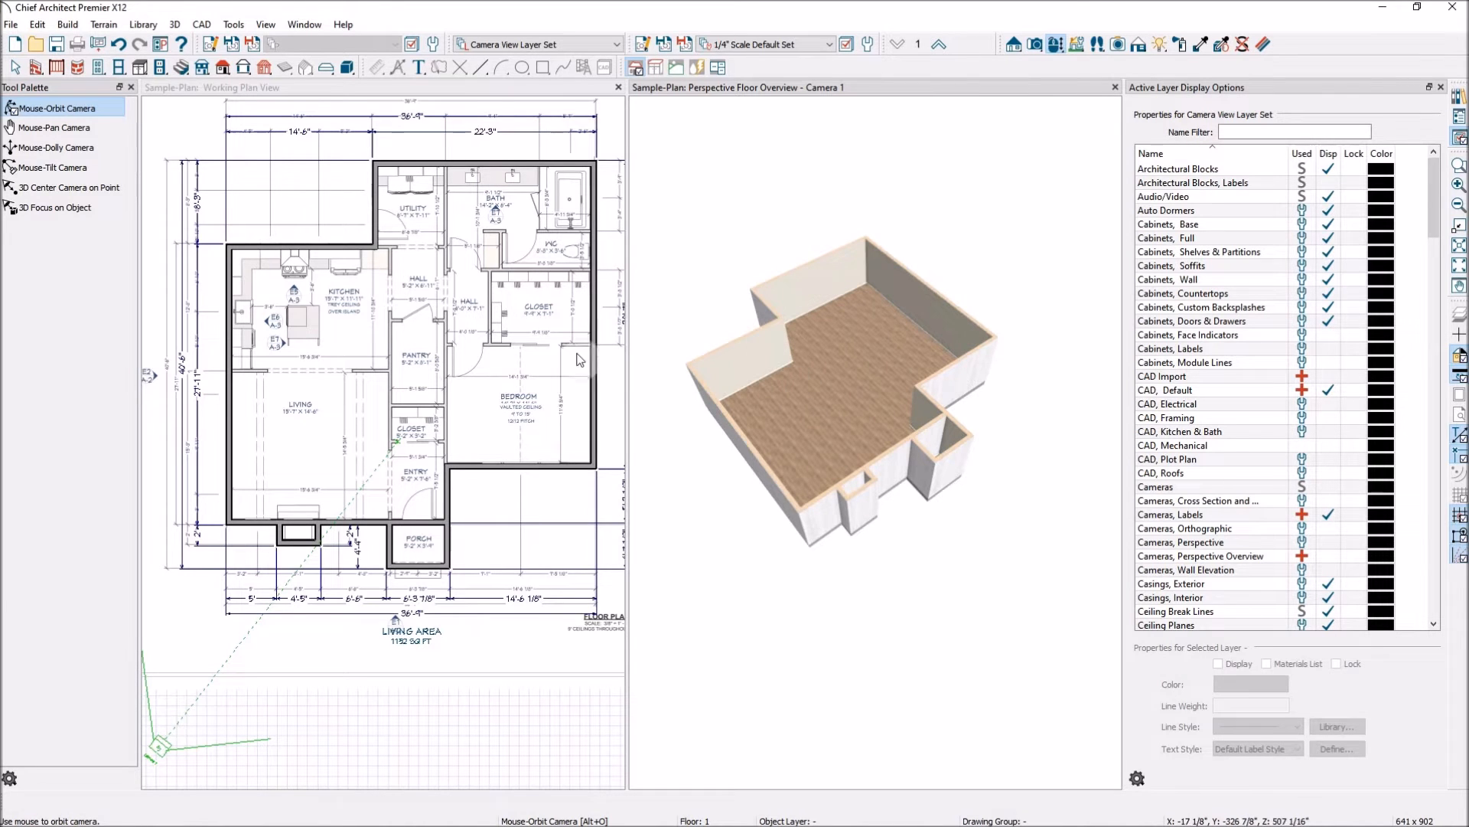
pyautogui.scroll(2, 256, 226)
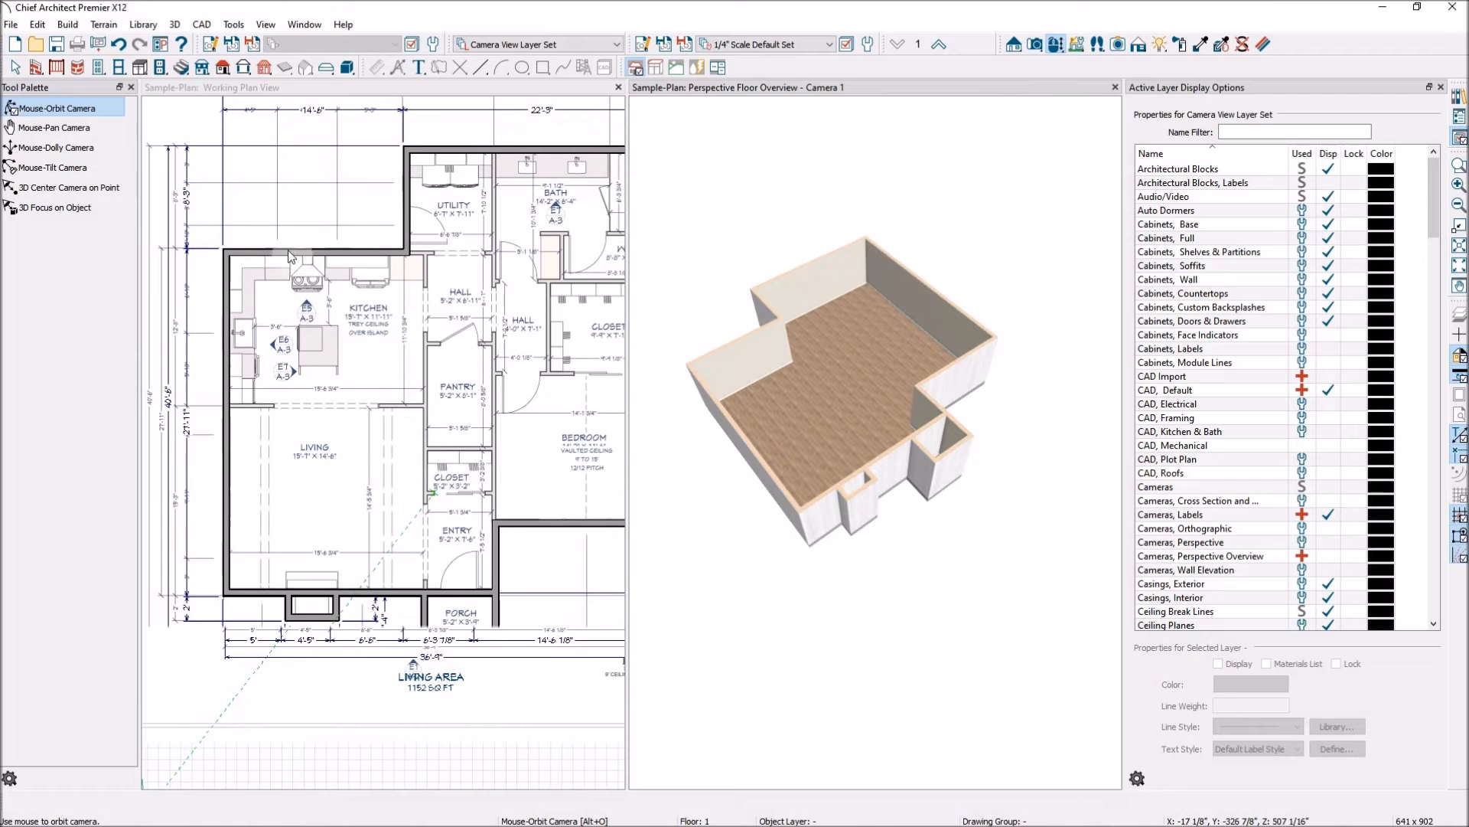
pyautogui.scroll(-2, 291, 257)
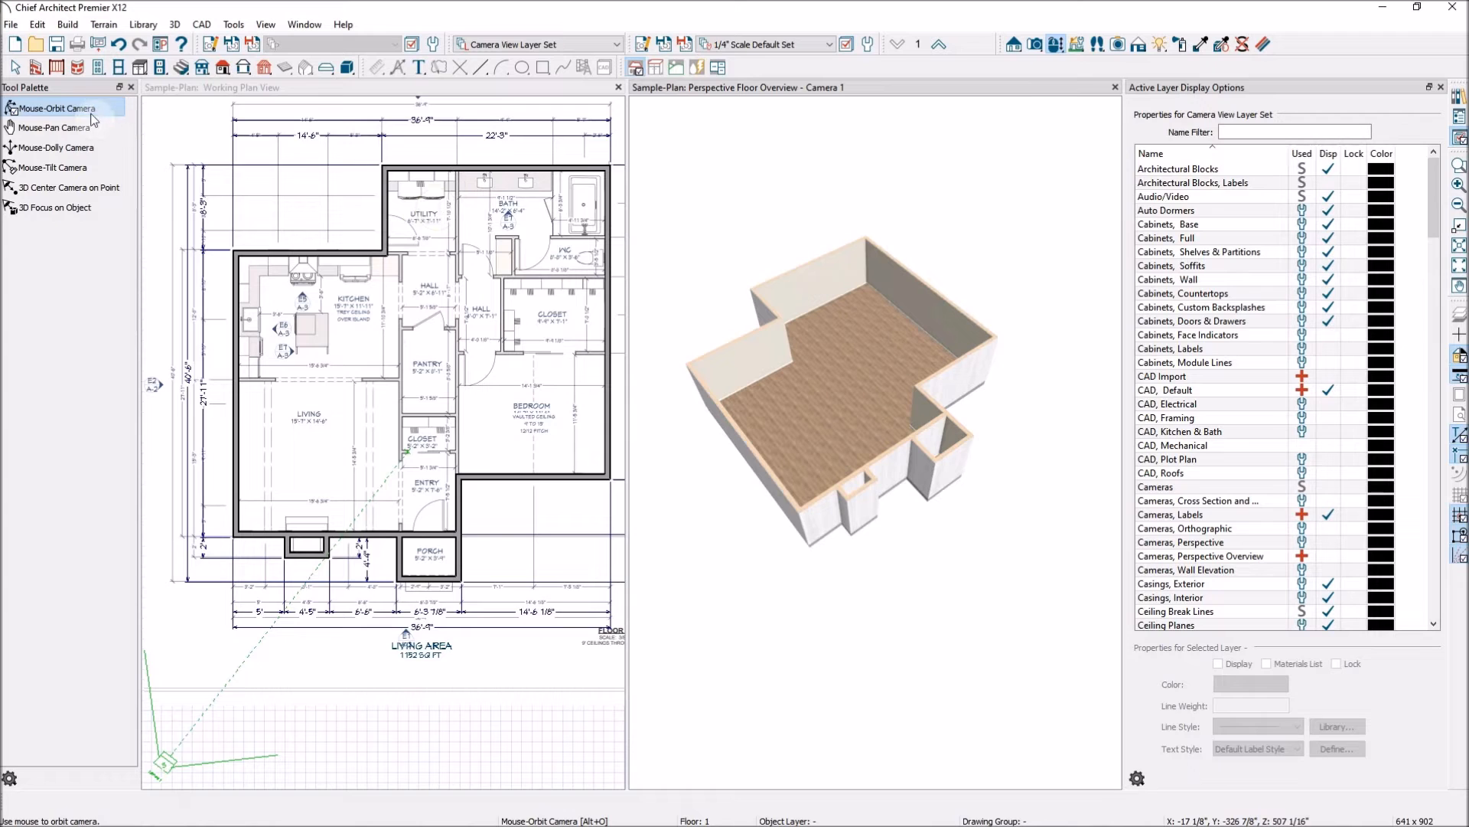
pyautogui.click(36, 68)
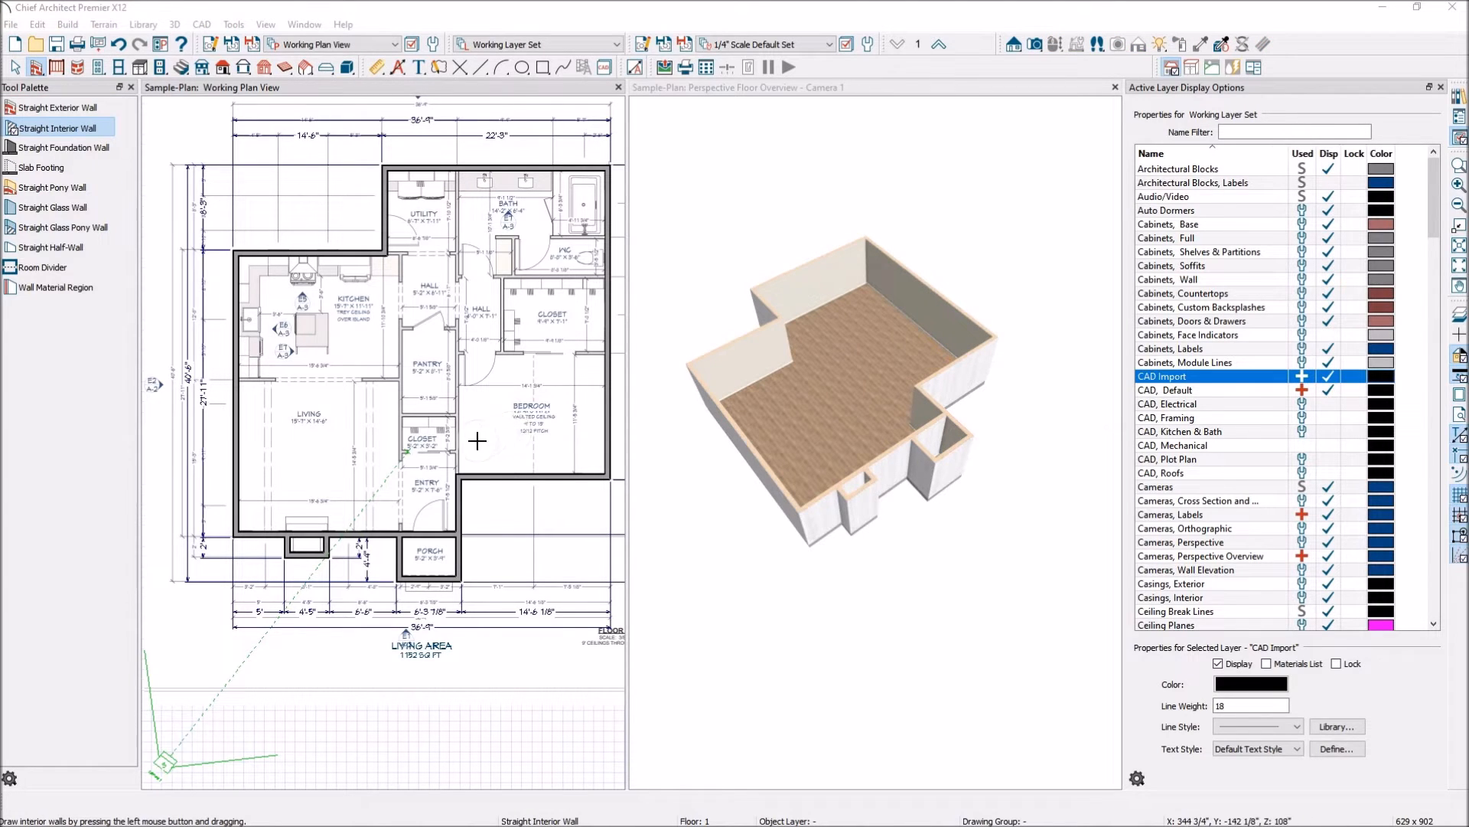
pyautogui.moveTo(457, 459); pyautogui.dragTo(459, 169)
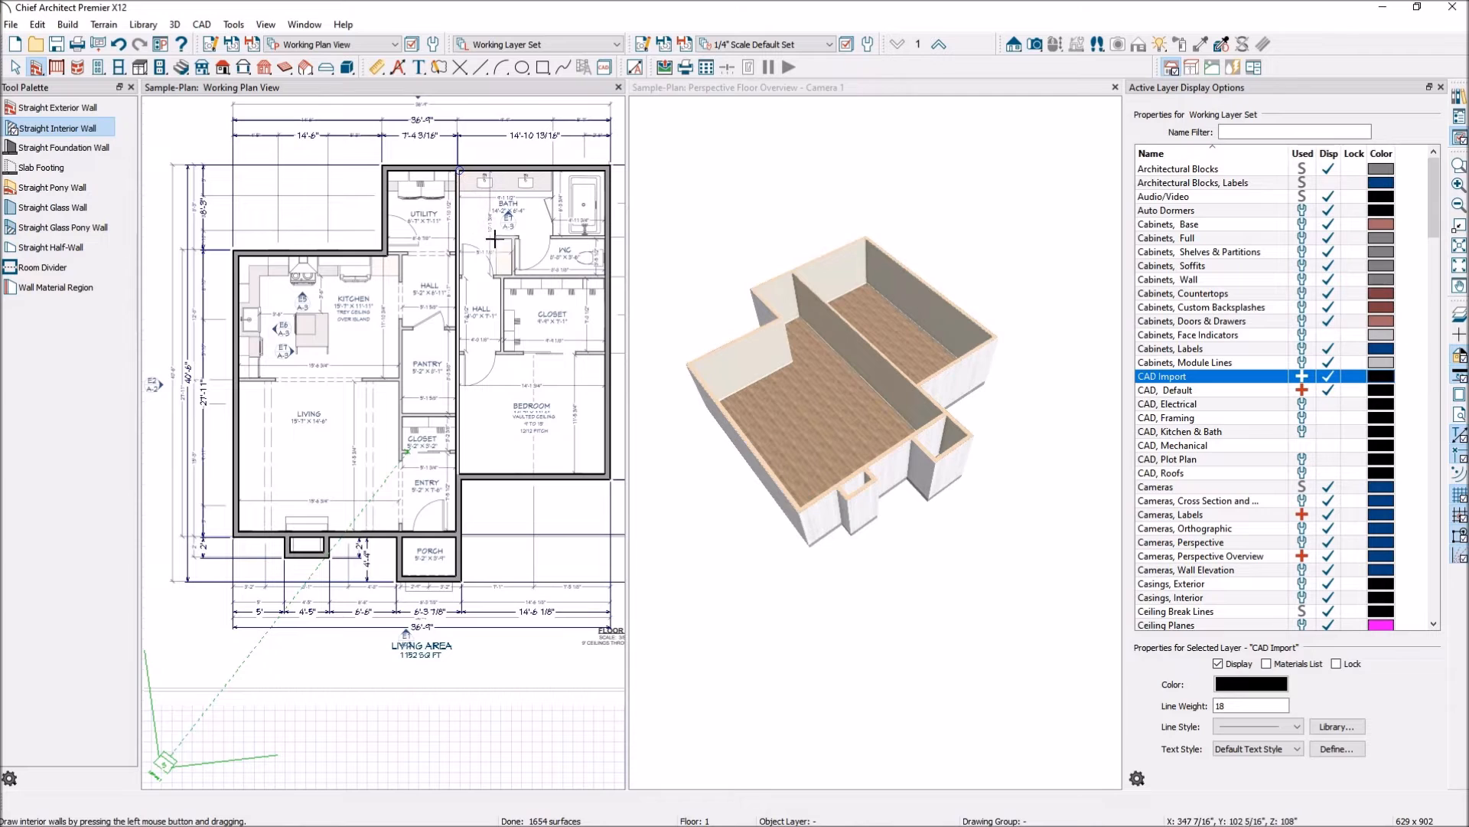
# Step: Open the Interior-4 wall type definition from the specification of the new interior wall beside the utility room and pantry
pyautogui.scroll(2, 424, 177)
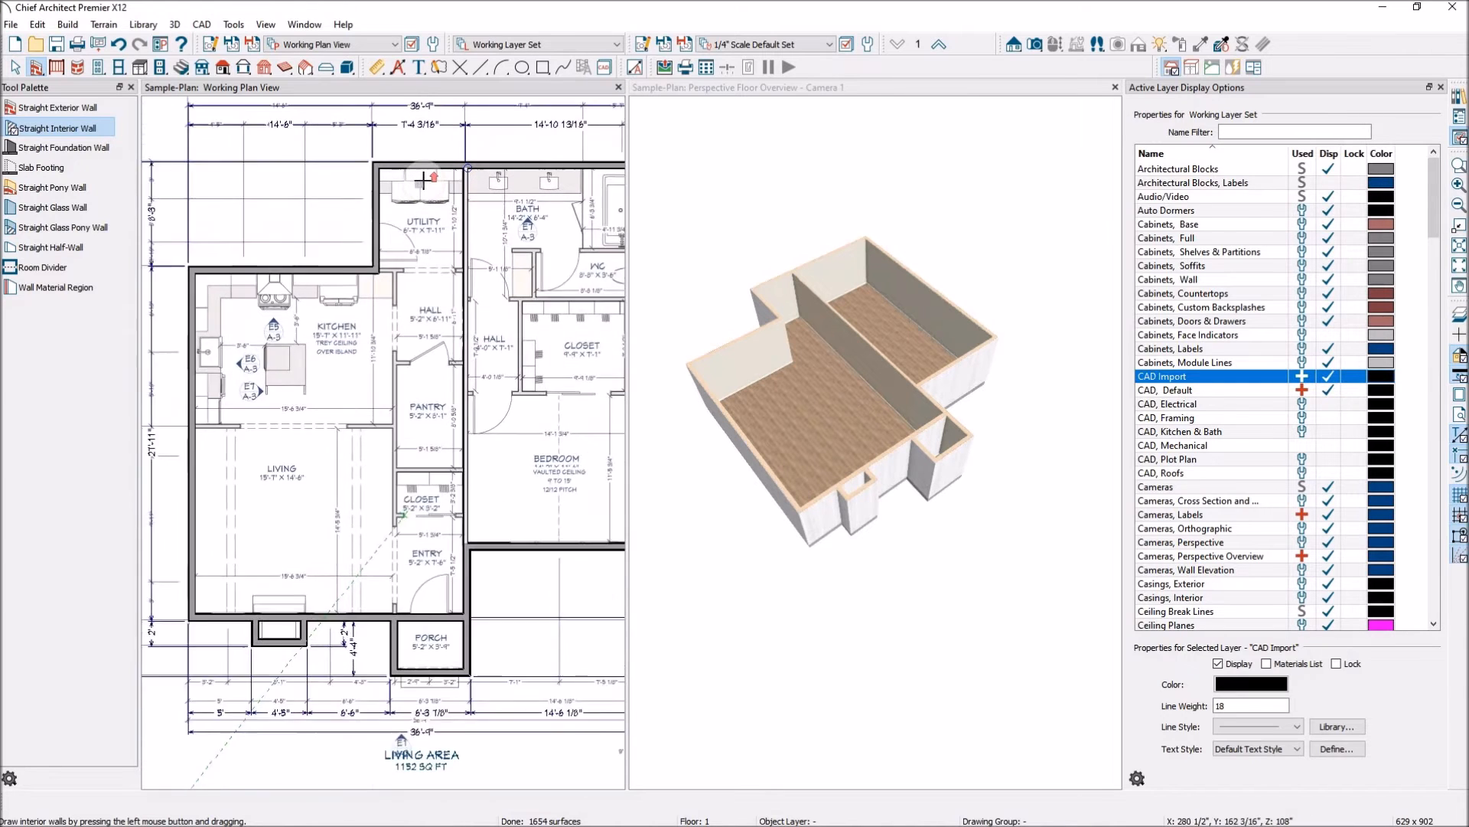
pyautogui.press('space')
pyautogui.click(473, 253)
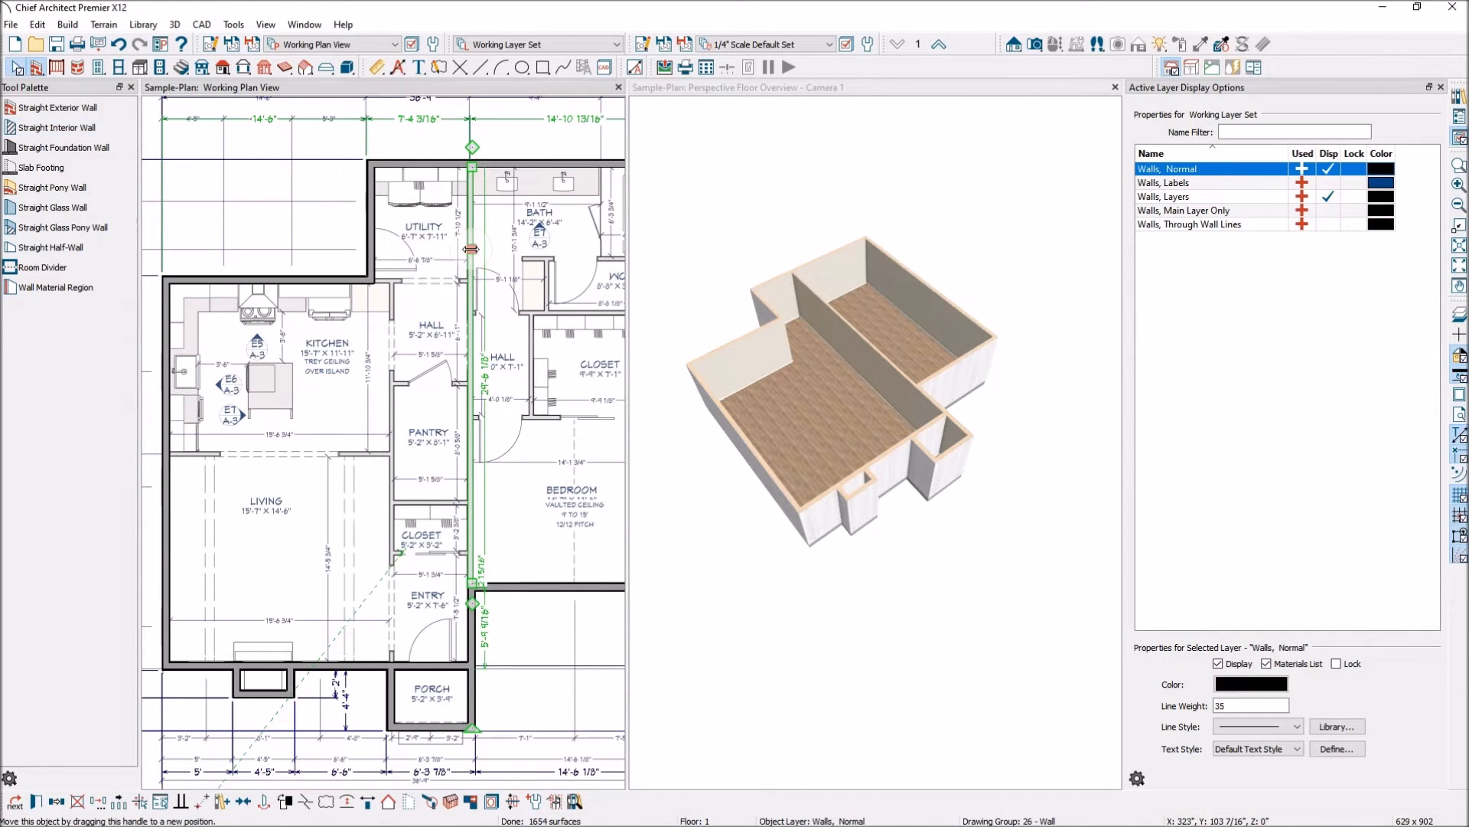
pyautogui.click(36, 801)
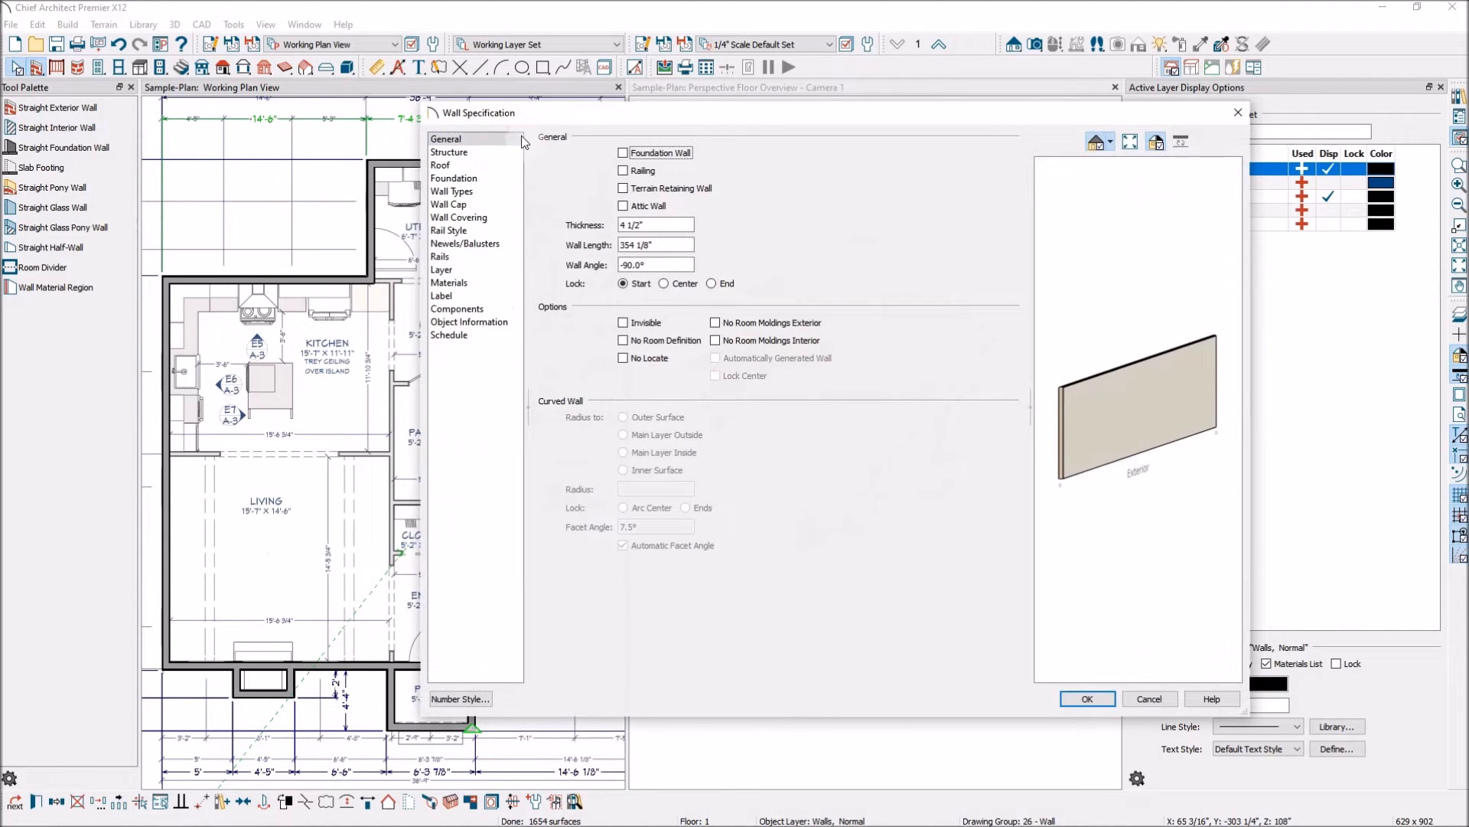
pyautogui.click(485, 191)
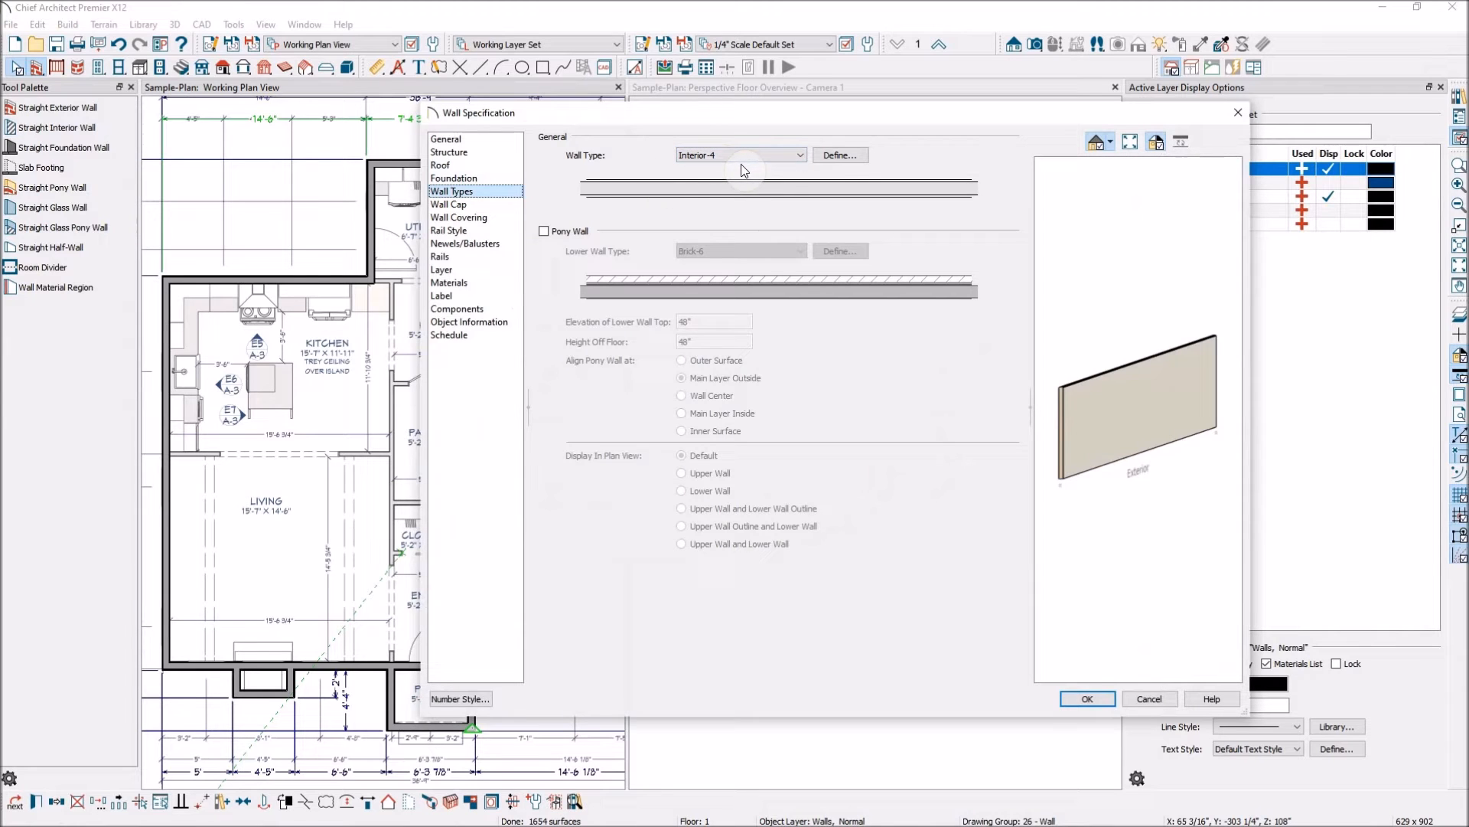
pyautogui.click(840, 156)
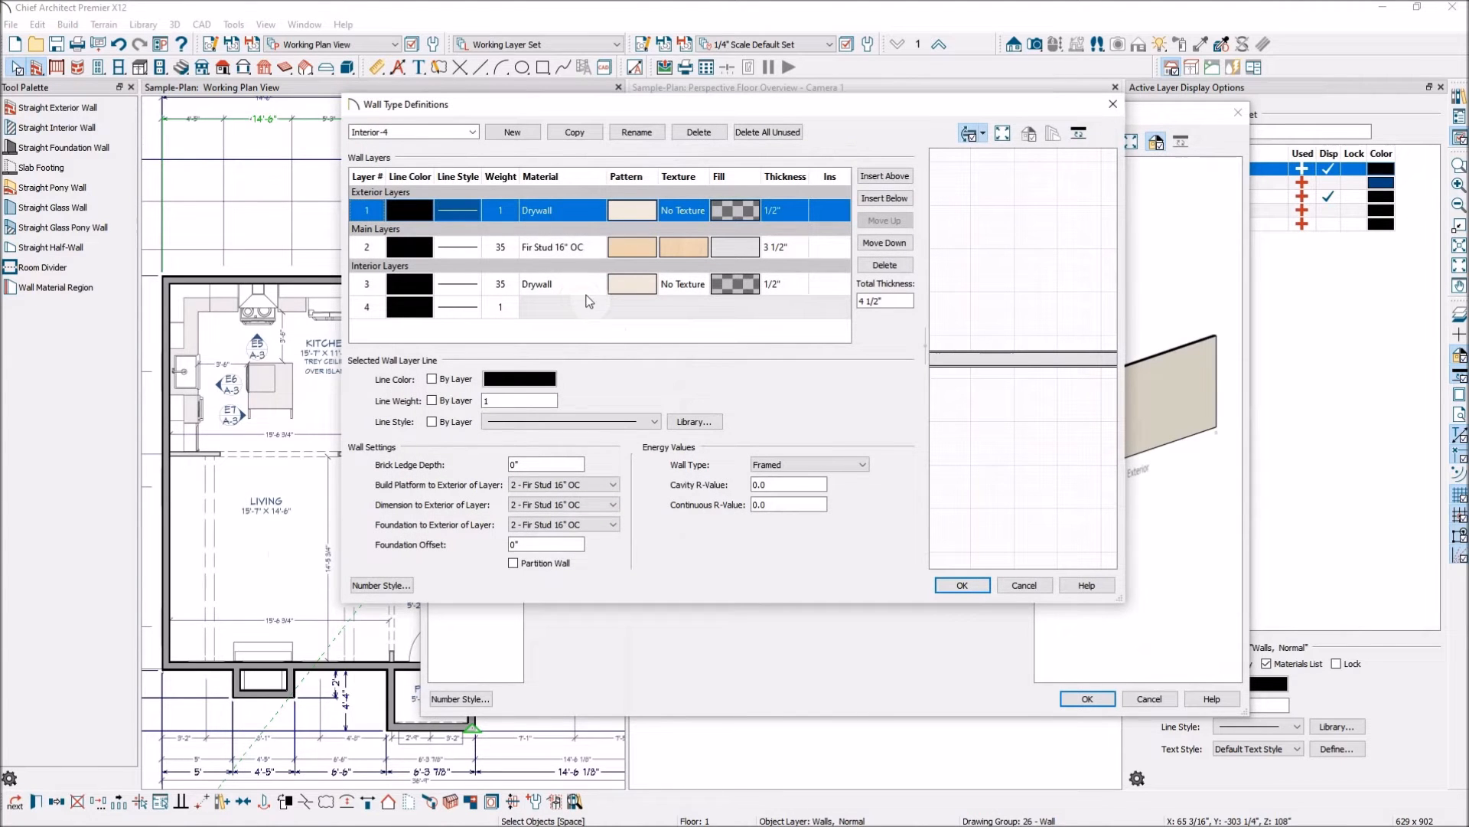
# Step: Search the material library for "alabaster" and assign Alabaster (SW 7008) to the exterior drywall layer of Interior-4
pyautogui.click(622, 206)
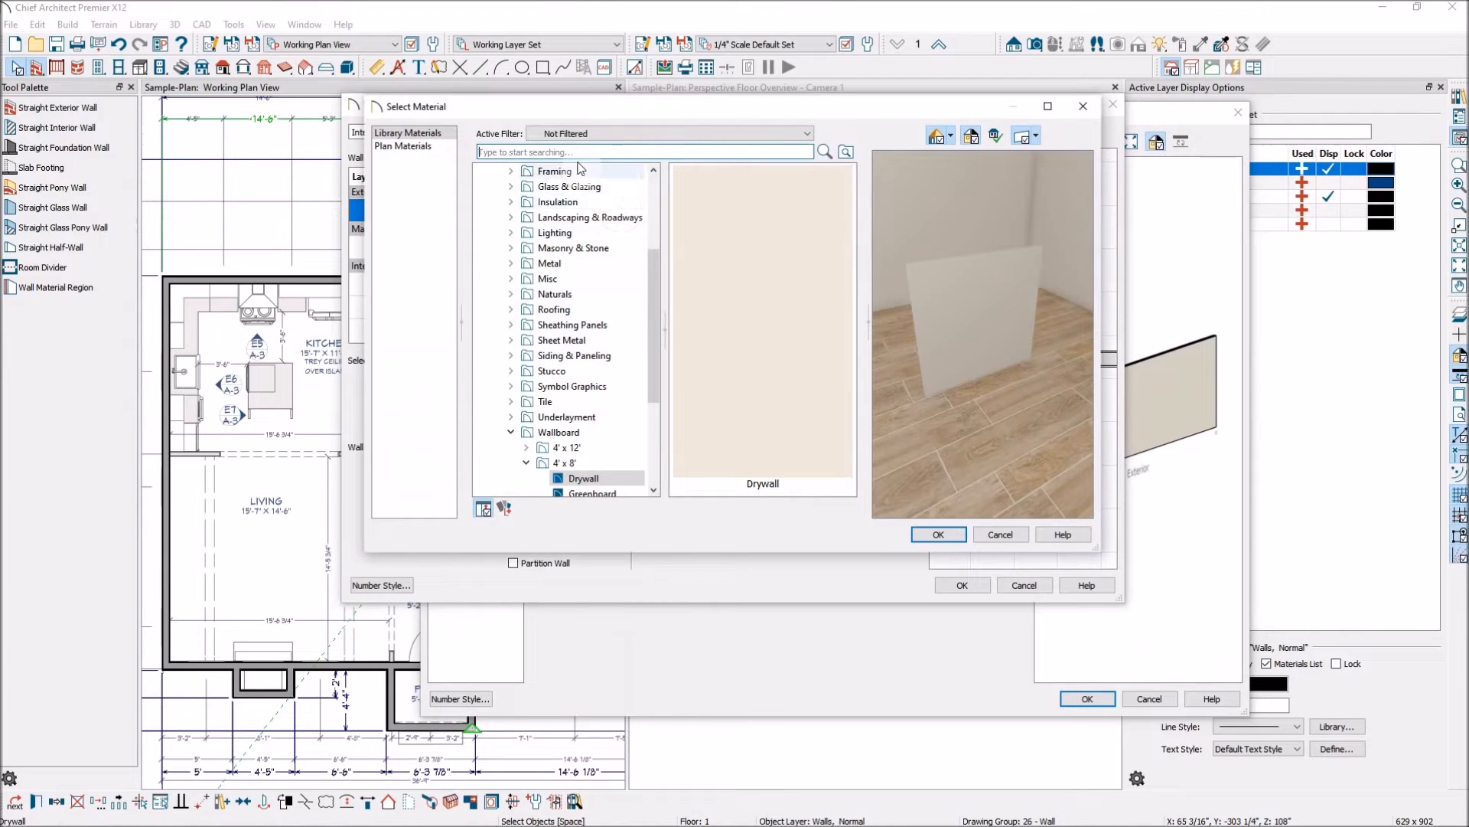
pyautogui.write('alabaster')
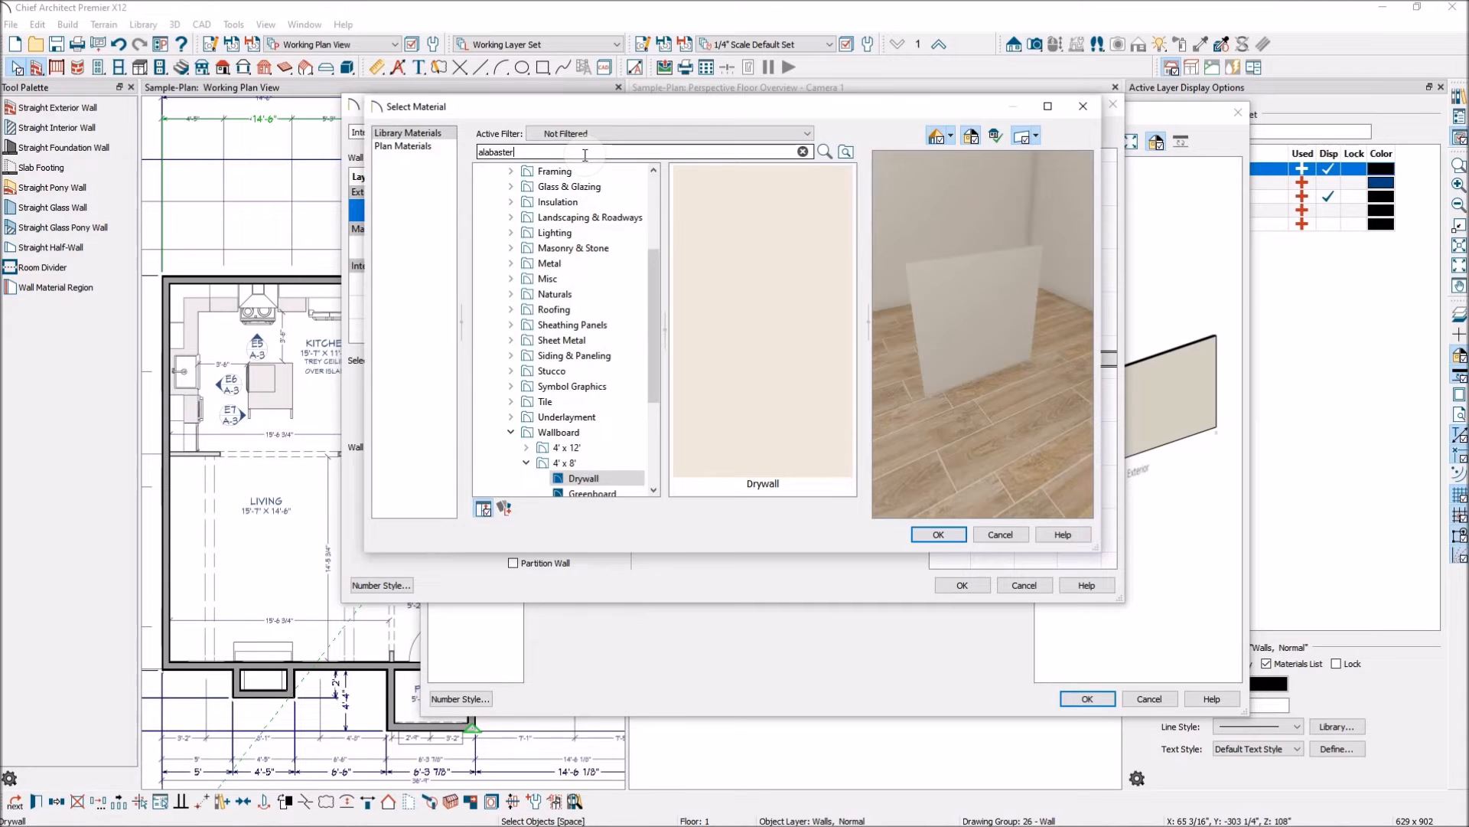
pyautogui.press('Return')
pyautogui.click(507, 442)
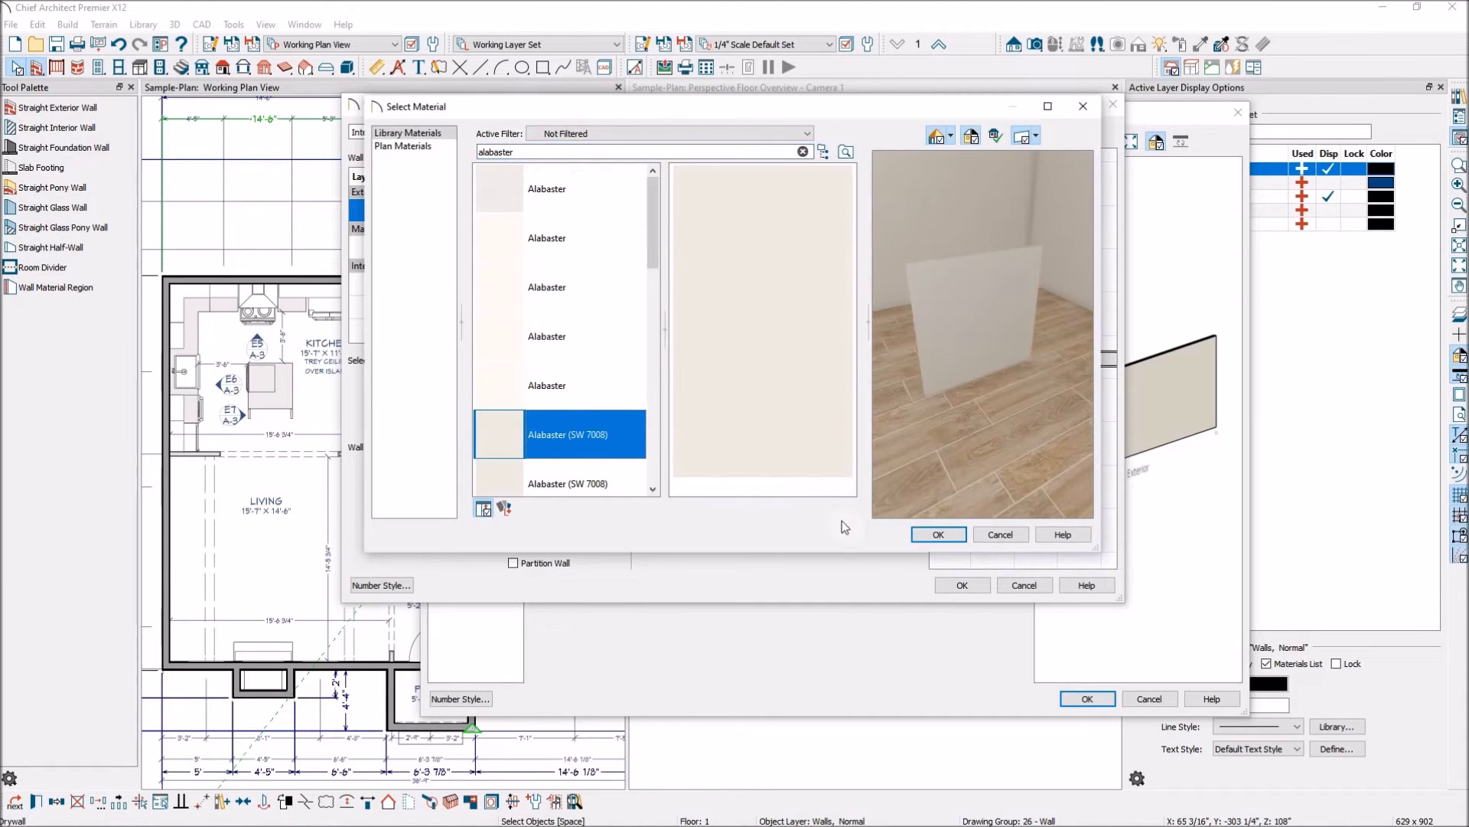
pyautogui.click(936, 533)
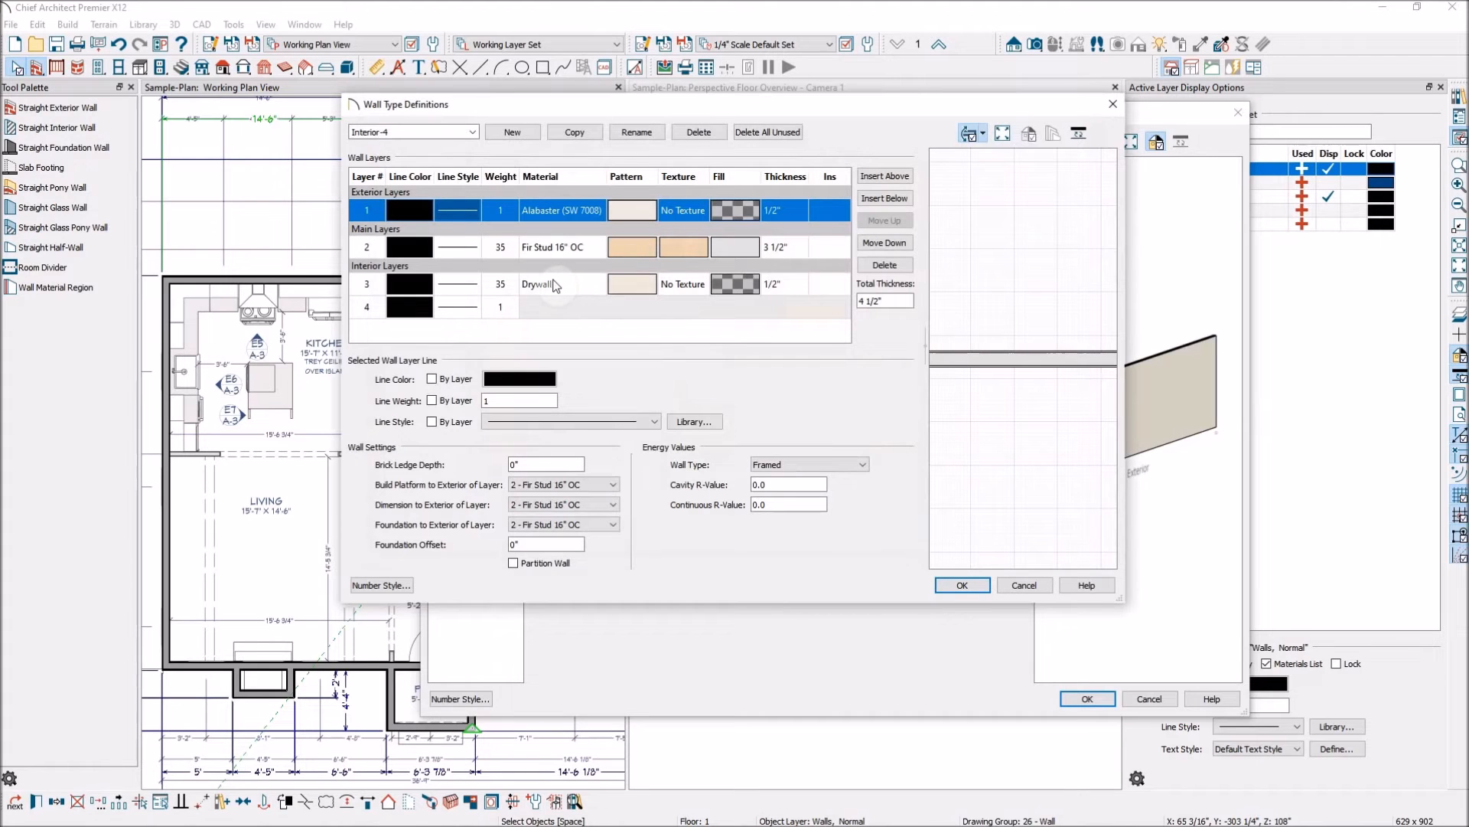
# Step: Assign Alabaster (SW 7008) to the interior drywall layer of Interior-4, finding it in the library with "alabaster"
pyautogui.click(643, 282)
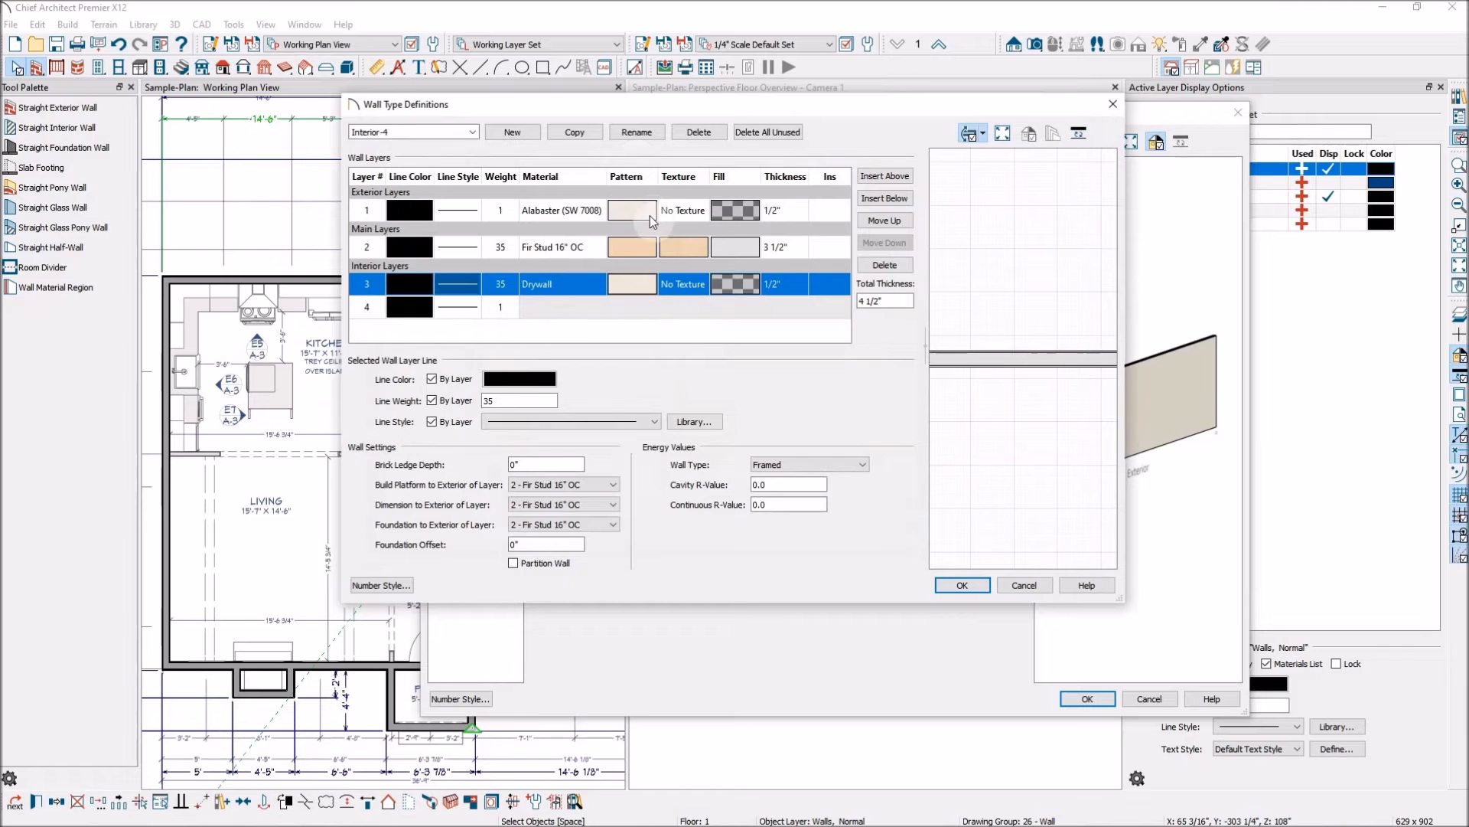
pyautogui.click(635, 284)
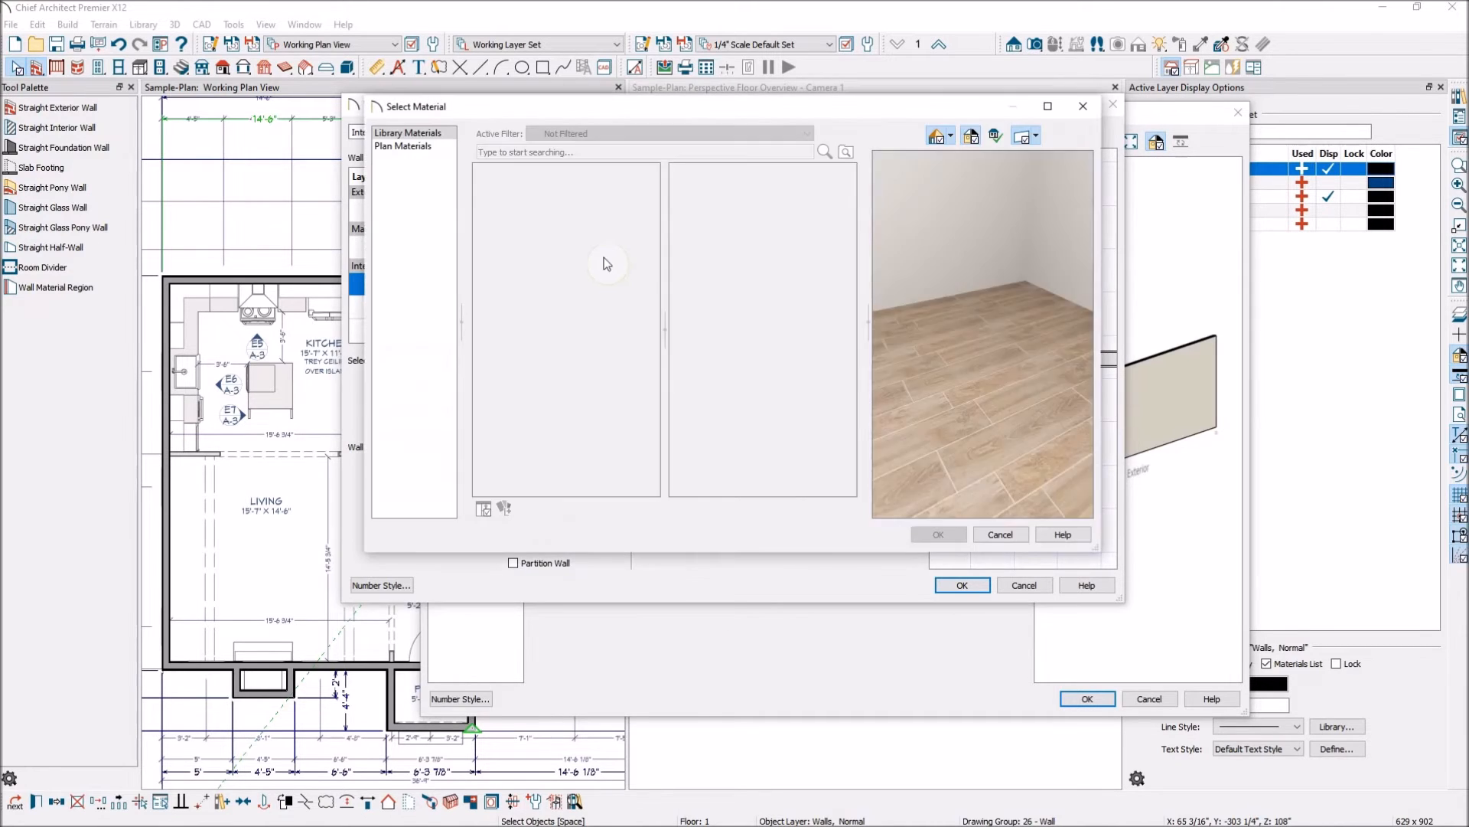
pyautogui.click(603, 153)
pyautogui.write('alabaster')
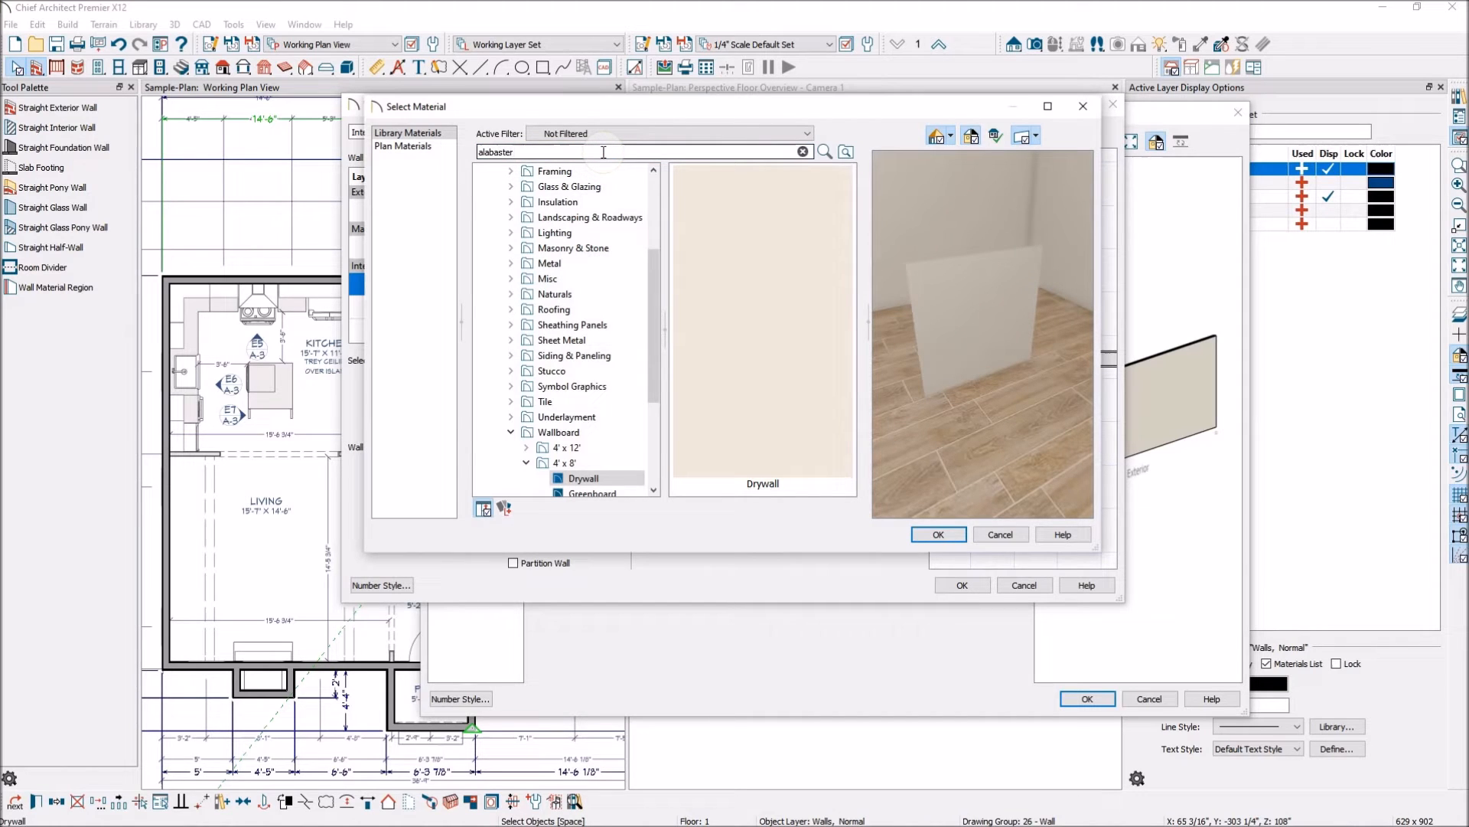
pyautogui.press('Return')
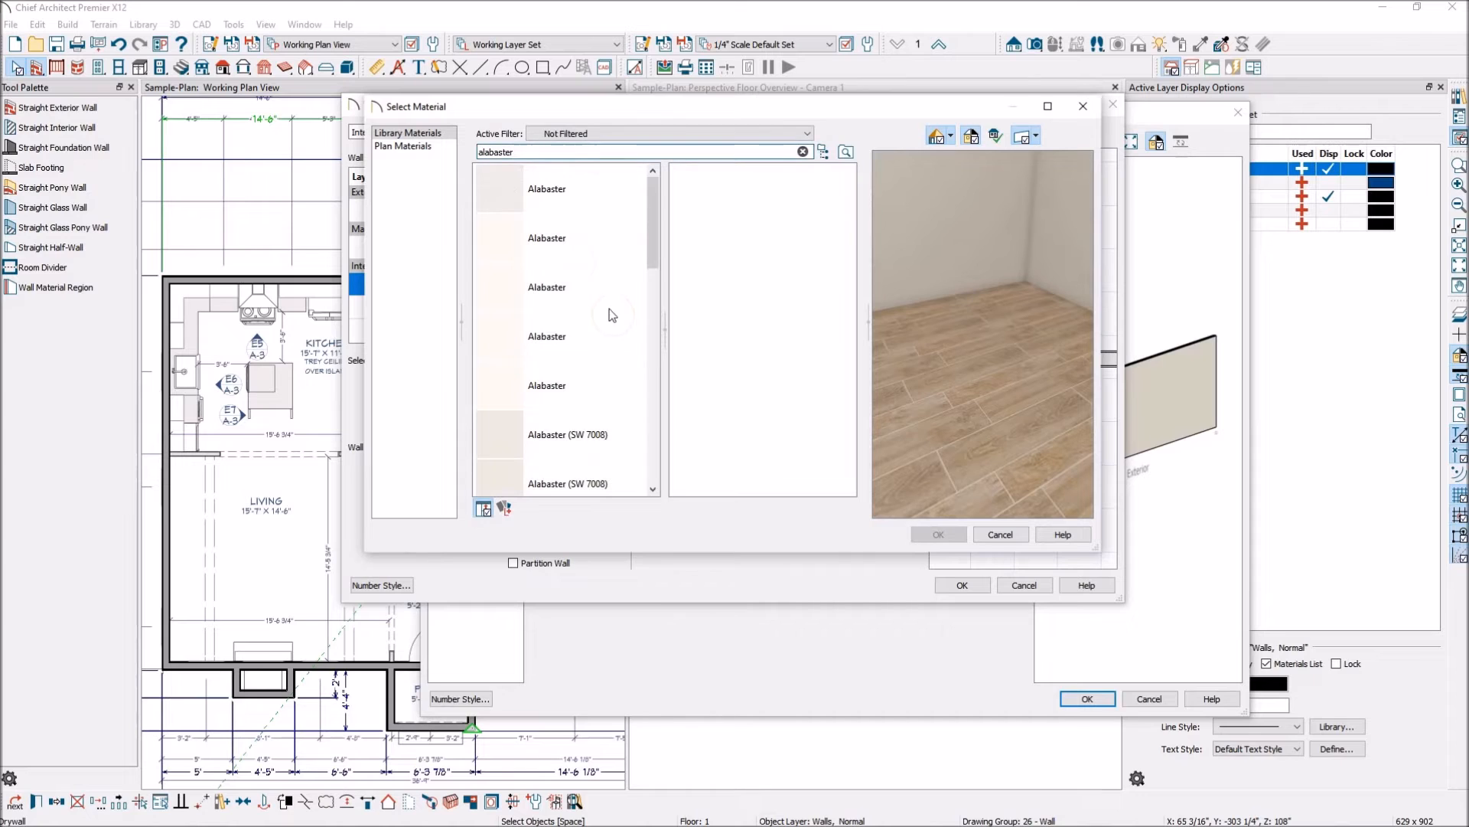
pyautogui.click(528, 440)
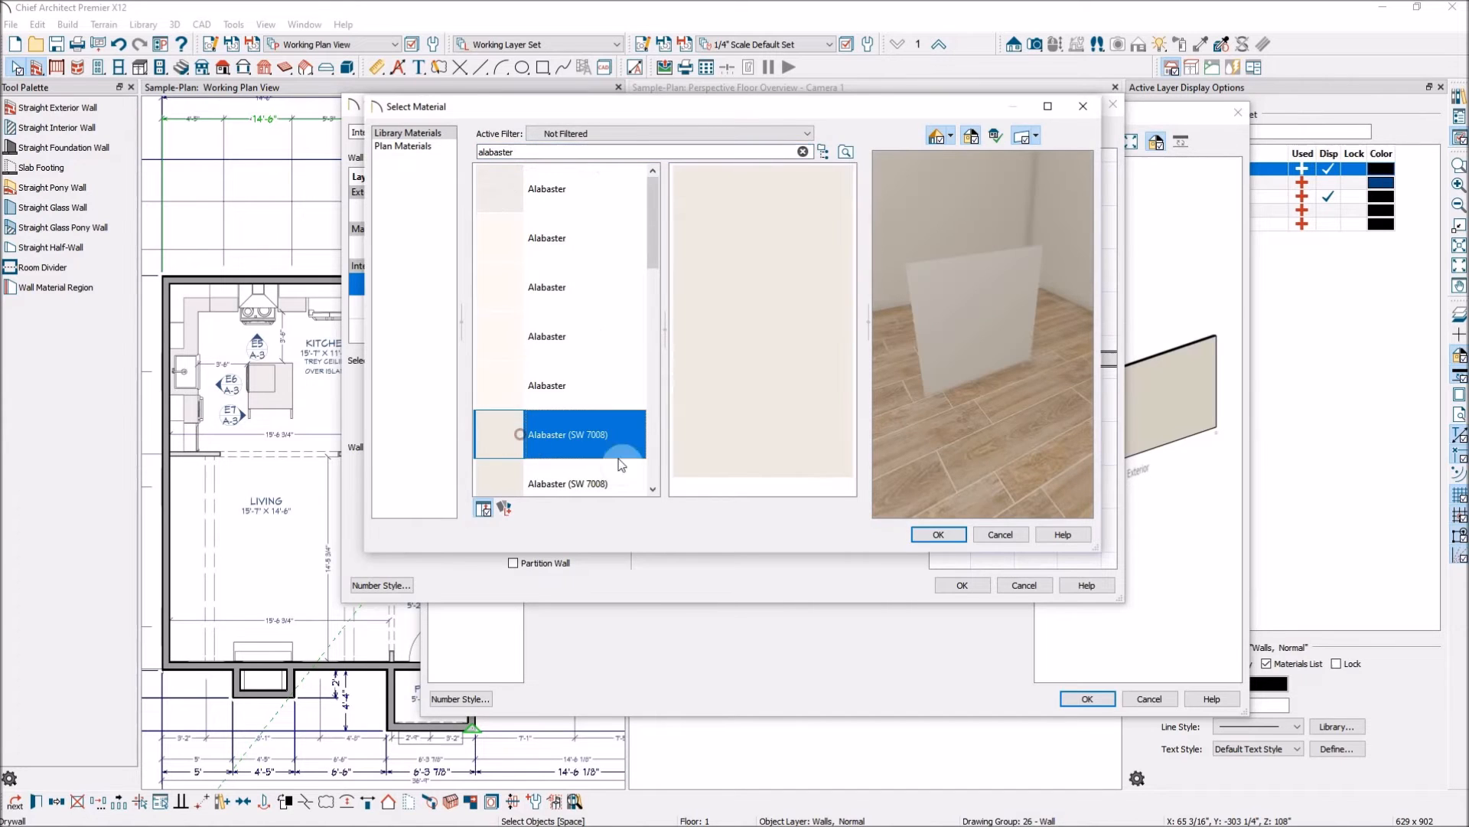
pyautogui.click(937, 534)
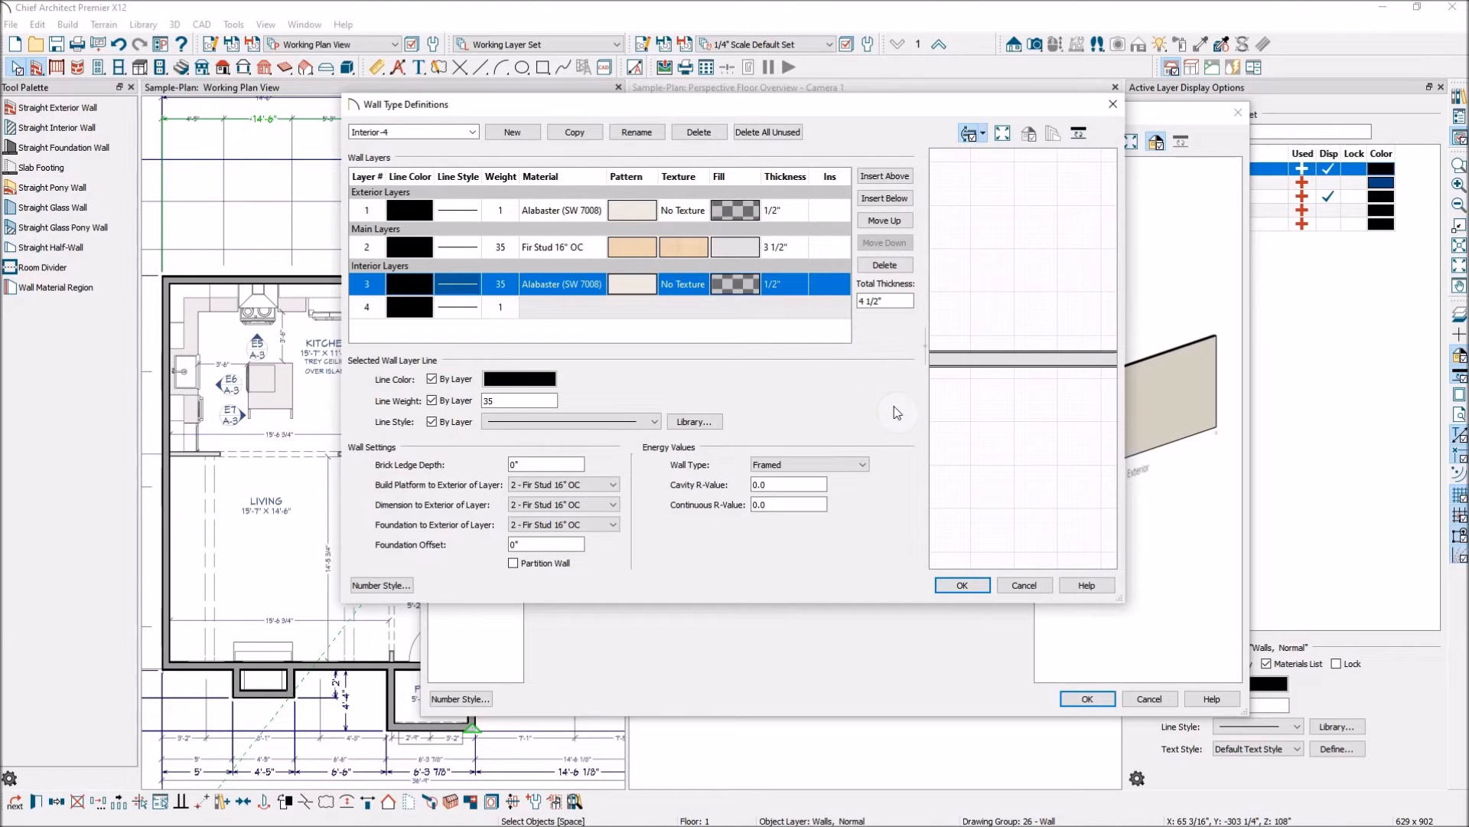
# Step: Save the Interior-4 definition and wall specification, and update the Interior Wall Defaults from the selected wall
pyautogui.click(969, 585)
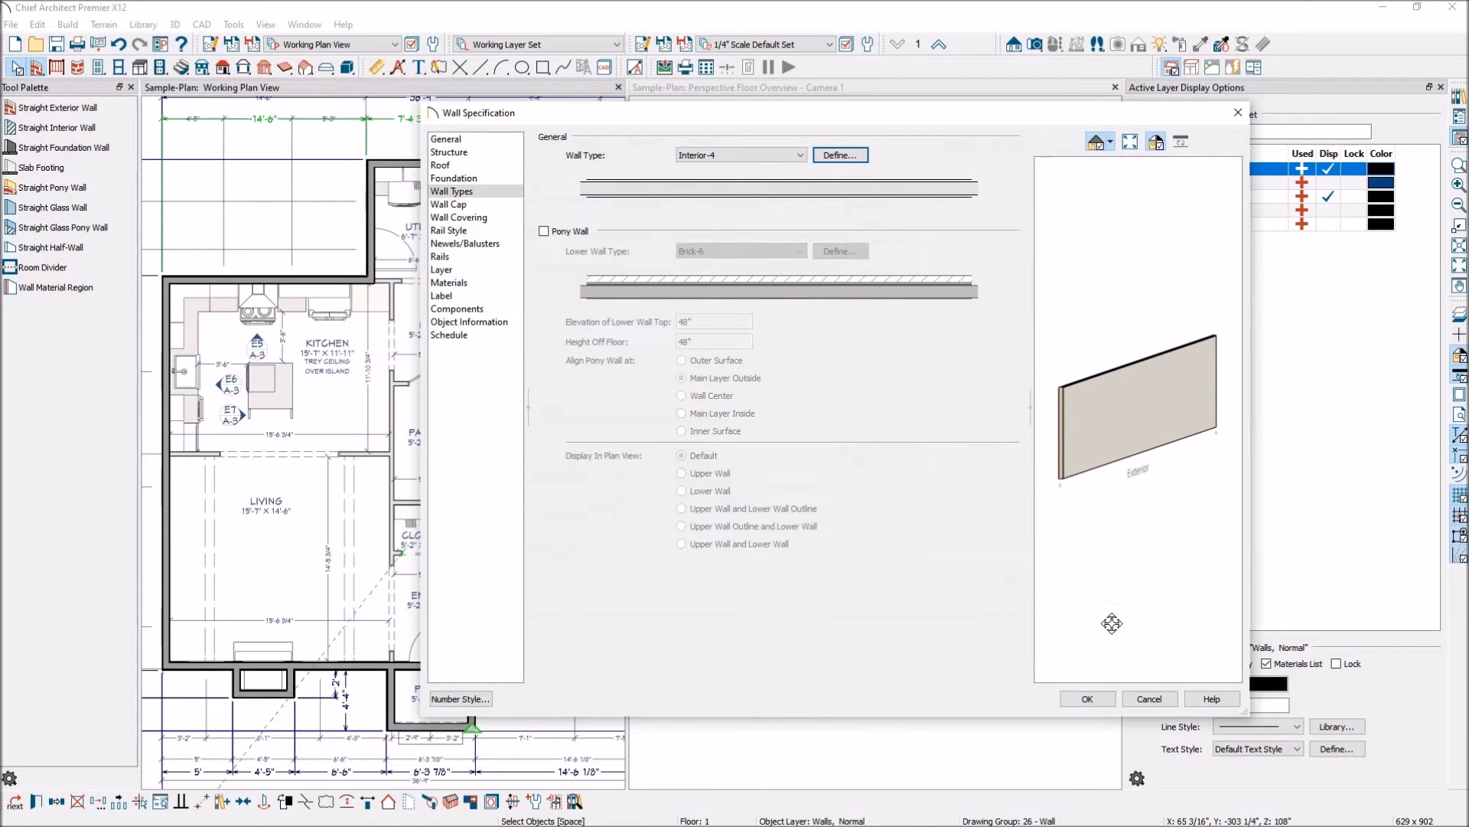
pyautogui.click(1096, 699)
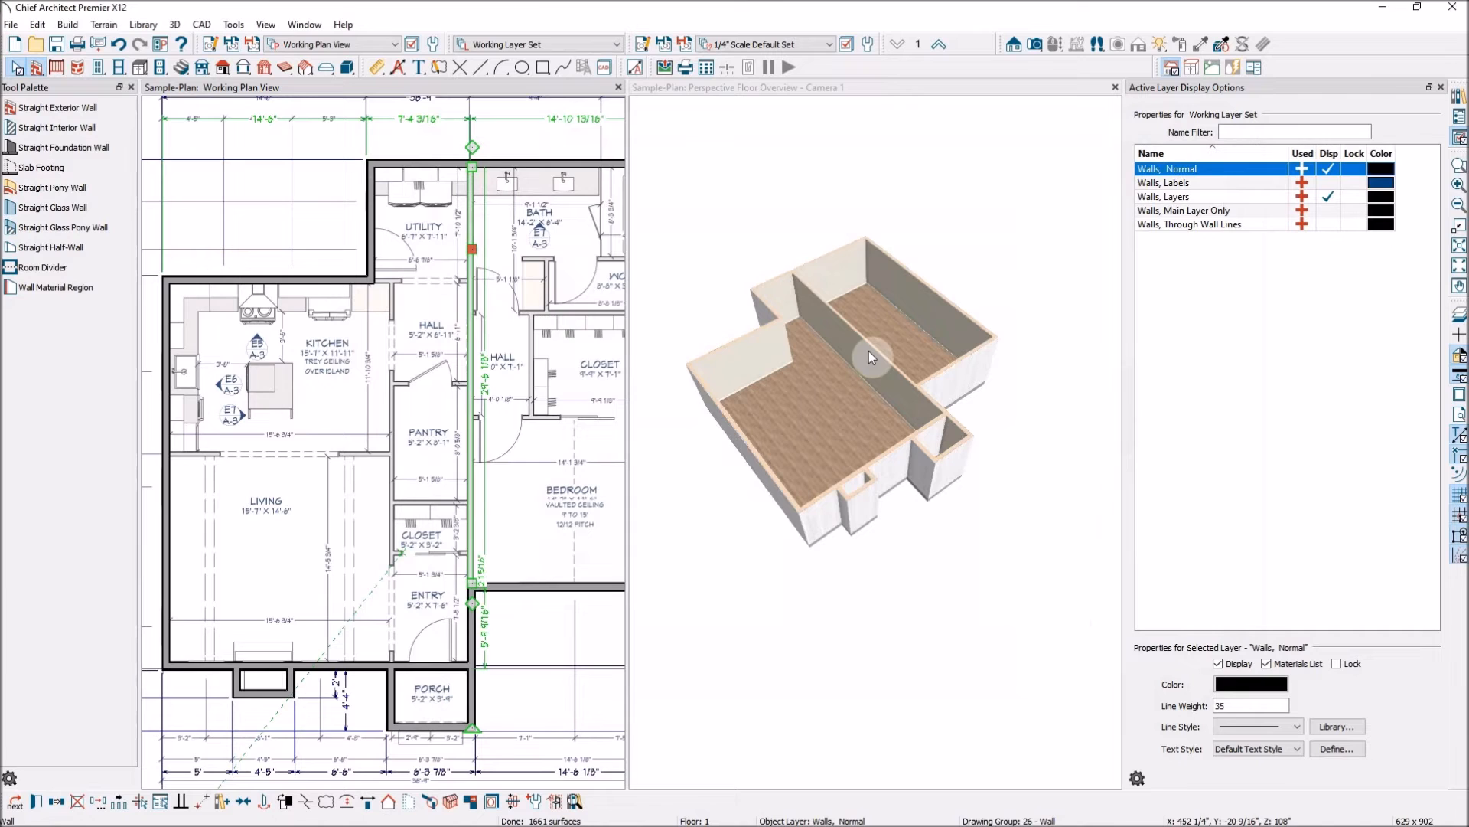
pyautogui.click(534, 801)
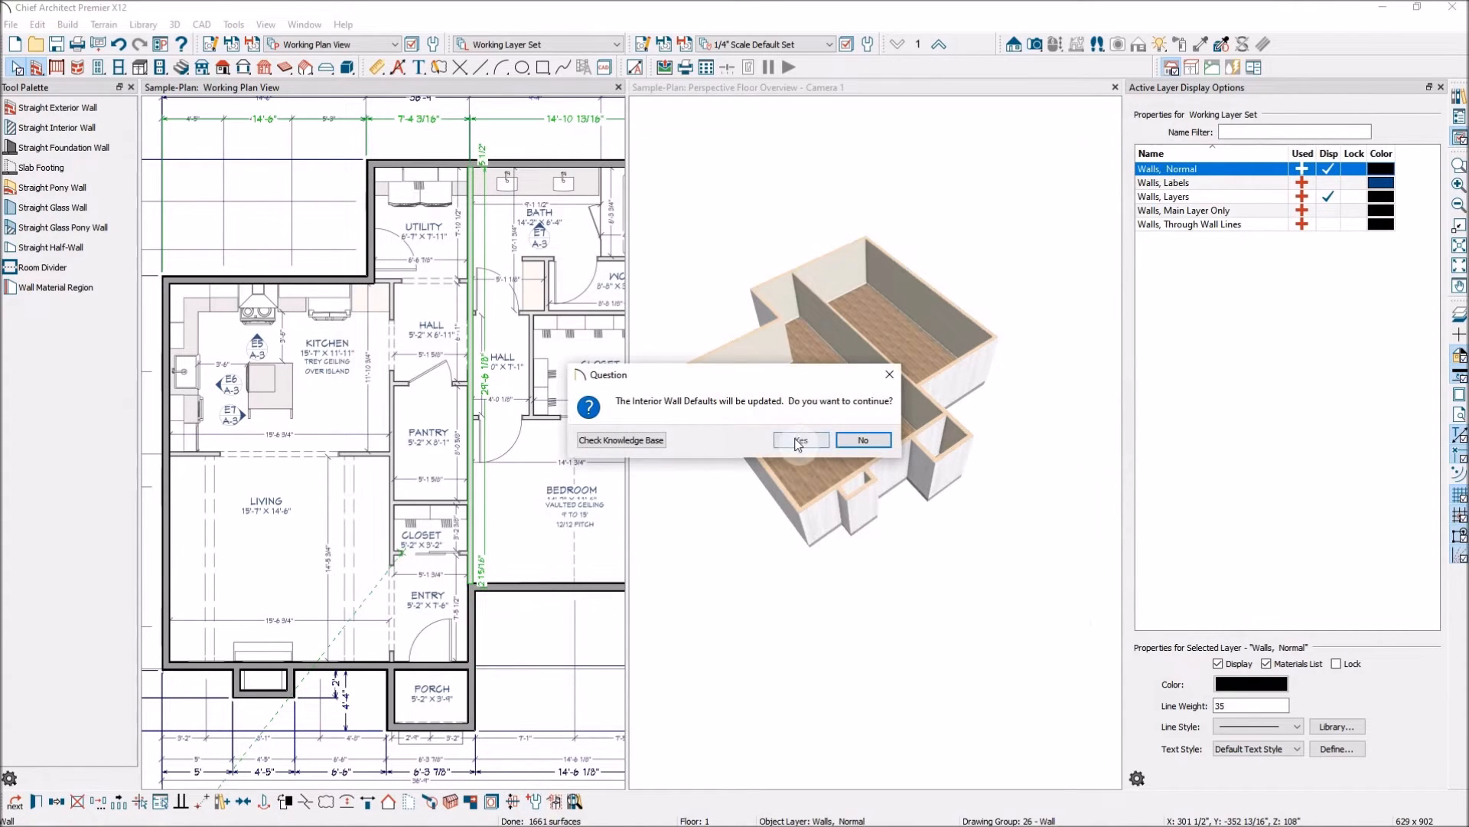
pyautogui.click(796, 439)
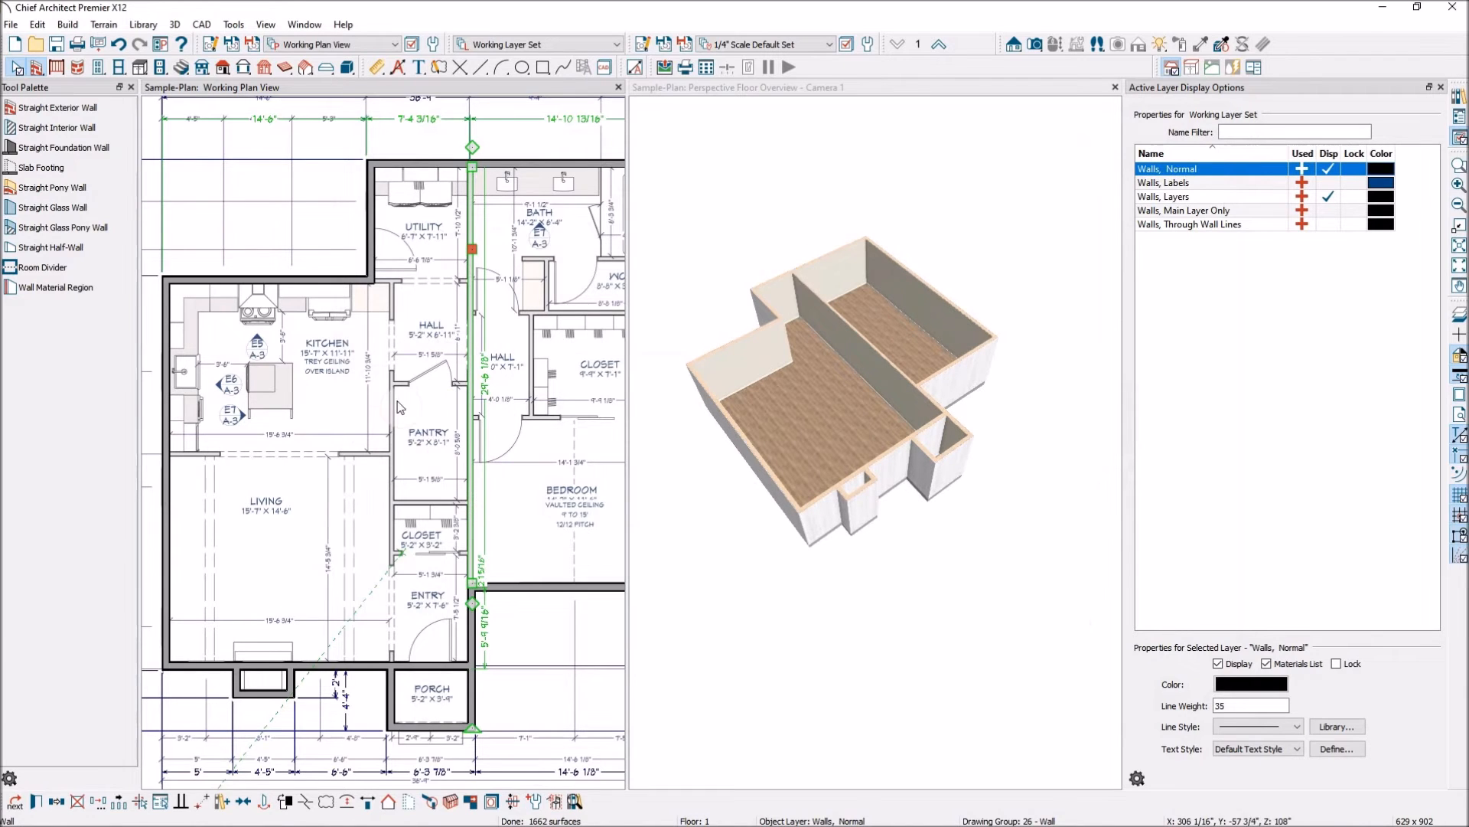
# Step: Draw interior walls below the utility room, along the kitchen and living side of the hall, pantry and entry, and between the pantry and entry closet
pyautogui.scroll(-3, 397, 419)
pyautogui.click(28, 129)
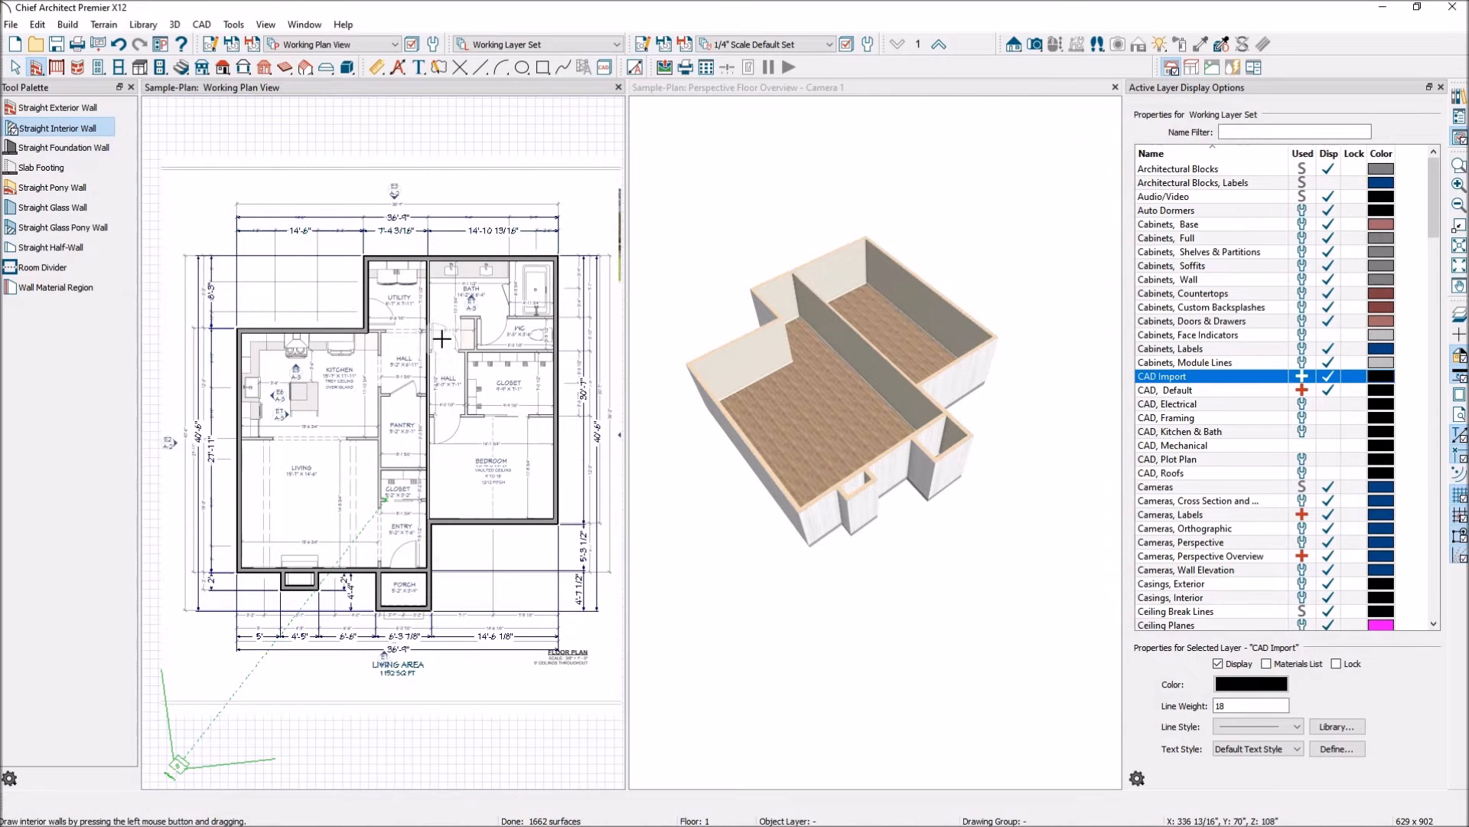
pyautogui.scroll(3, 468, 333)
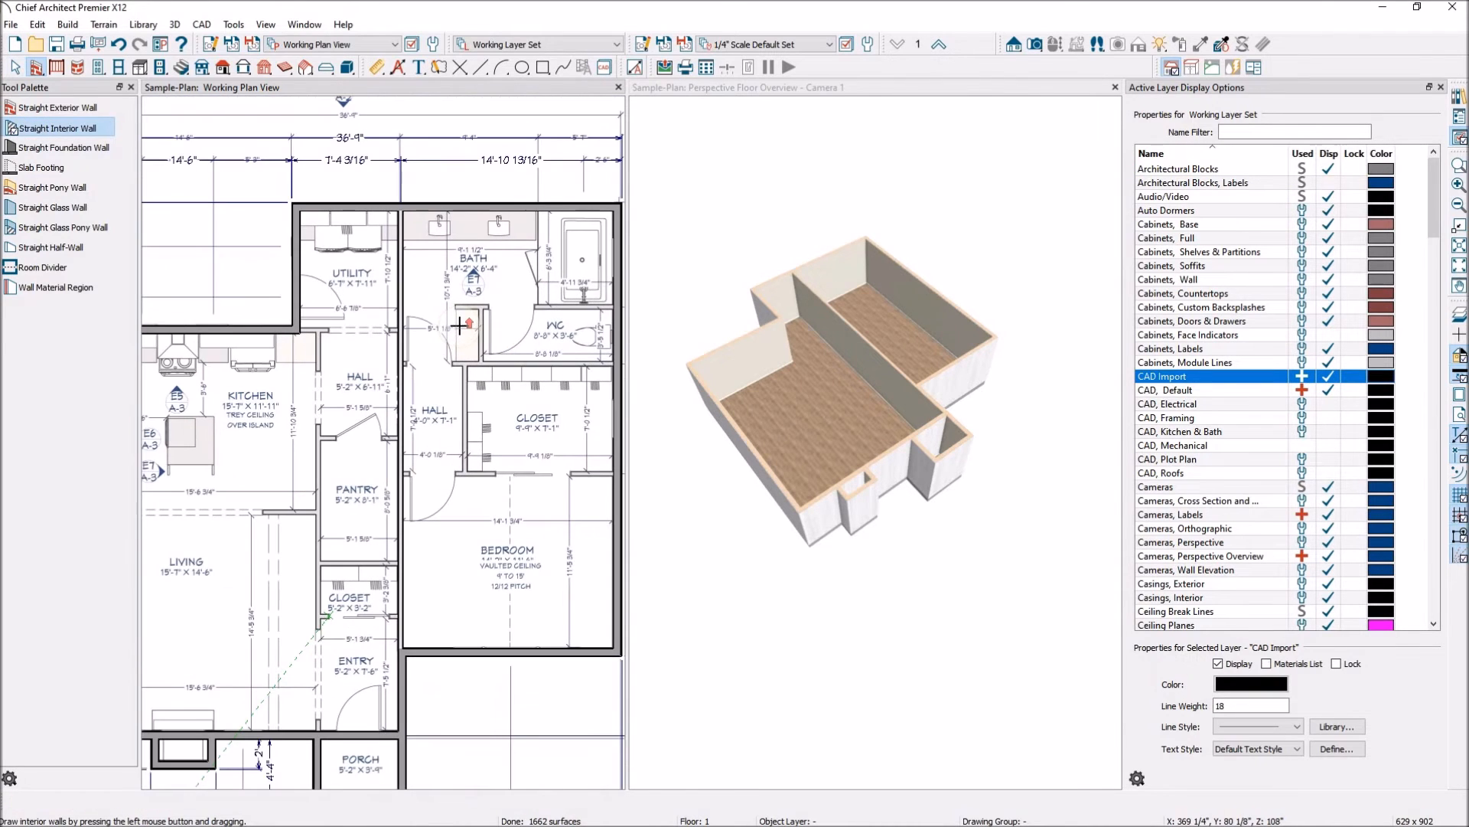
pyautogui.moveTo(293, 330); pyautogui.dragTo(398, 331)
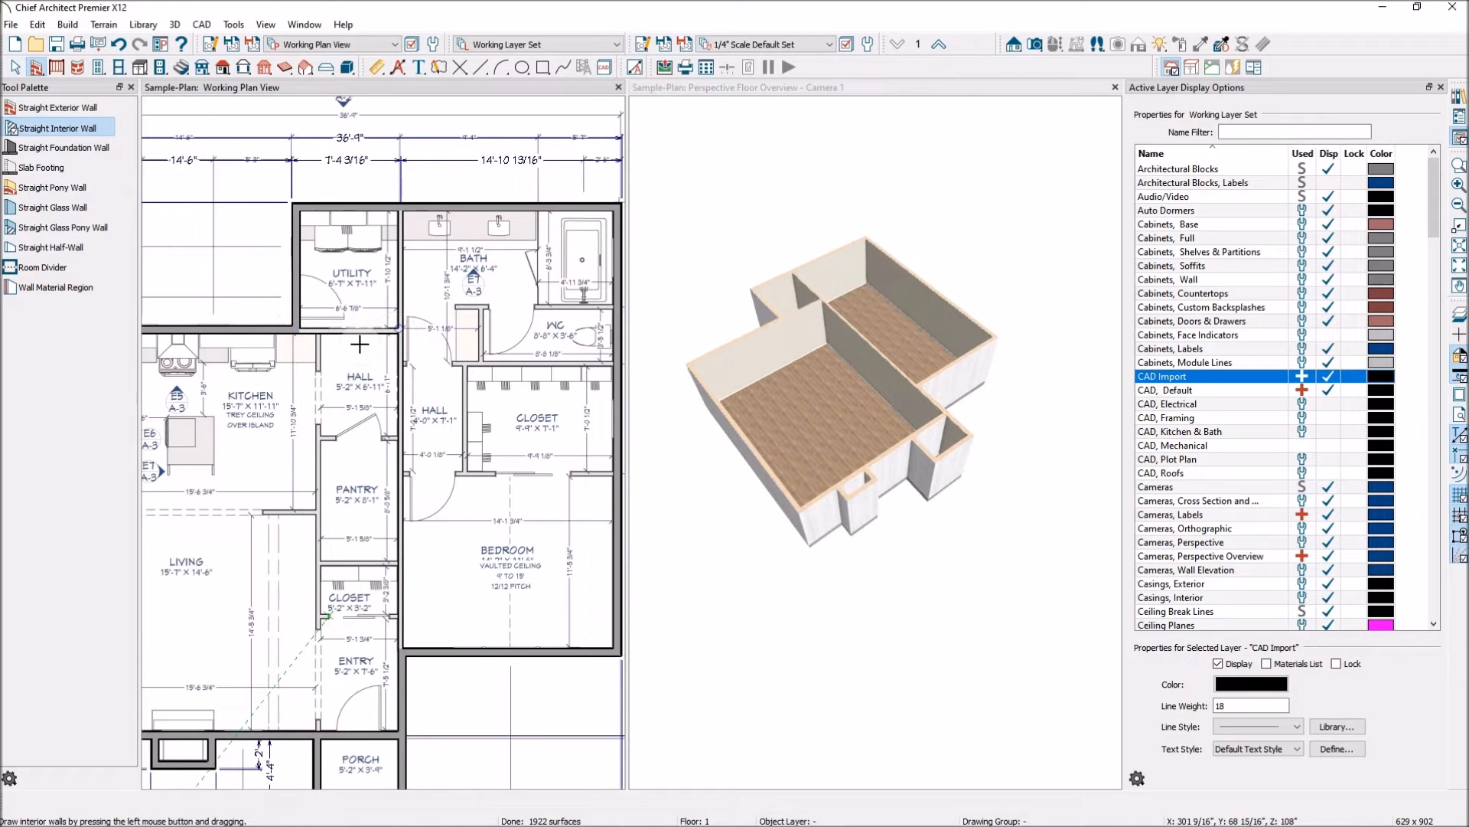
pyautogui.moveTo(317, 344); pyautogui.dragTo(320, 727)
pyautogui.moveTo(318, 563); pyautogui.dragTo(397, 564)
# Step: Draw the interior walls between bedroom and closet, around the bedroom hall and closet, and around the WC beside the bath
pyautogui.moveTo(402, 475); pyautogui.dragTo(617, 474)
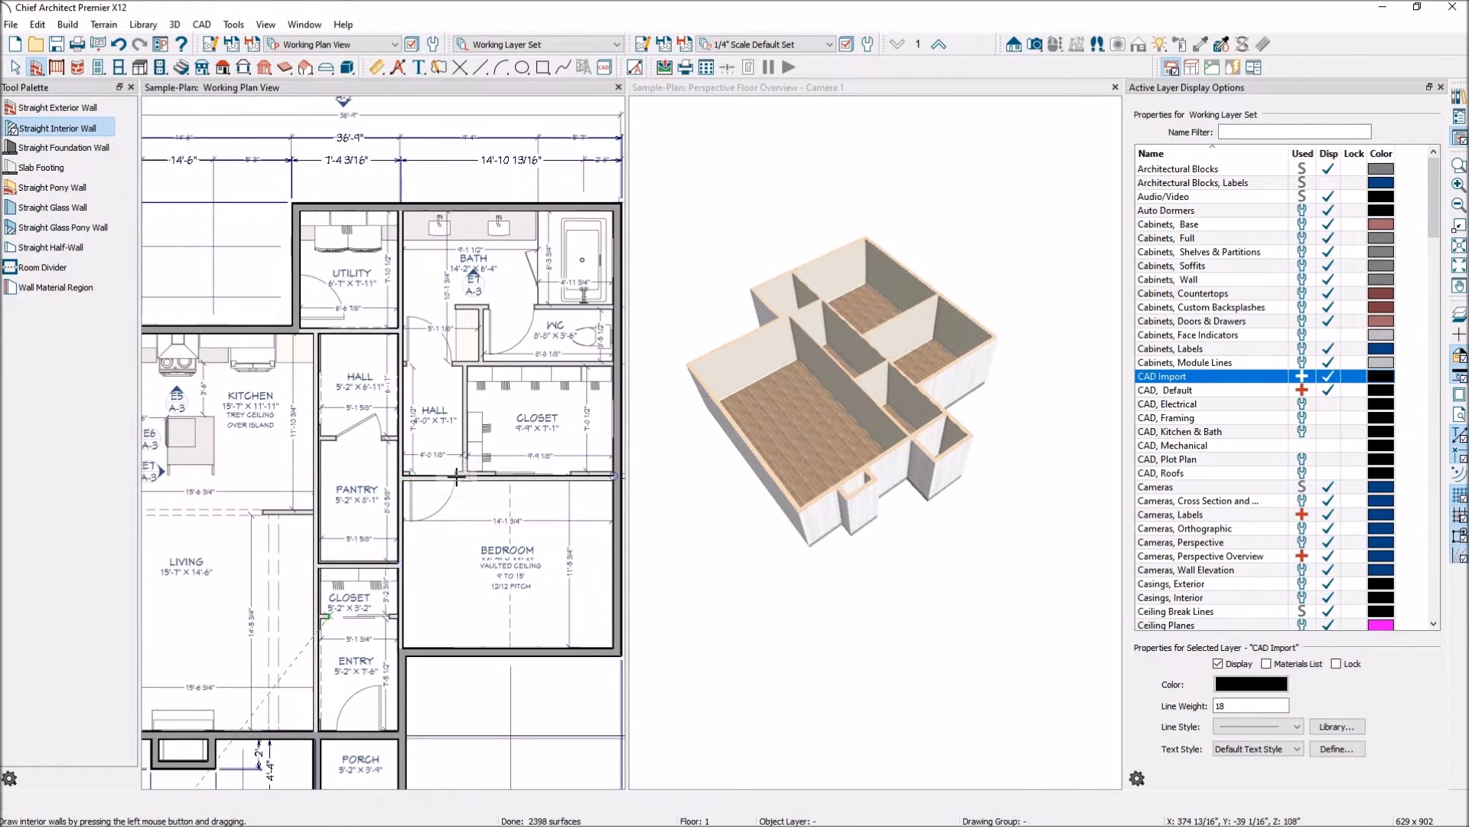
pyautogui.moveTo(462, 476)
pyautogui.mouseDown()
pyautogui.moveTo(463, 306)
pyautogui.moveTo(459, 361)
pyautogui.moveTo(612, 365)
pyautogui.mouseUp()
pyautogui.moveTo(616, 307); pyautogui.dragTo(481, 307)
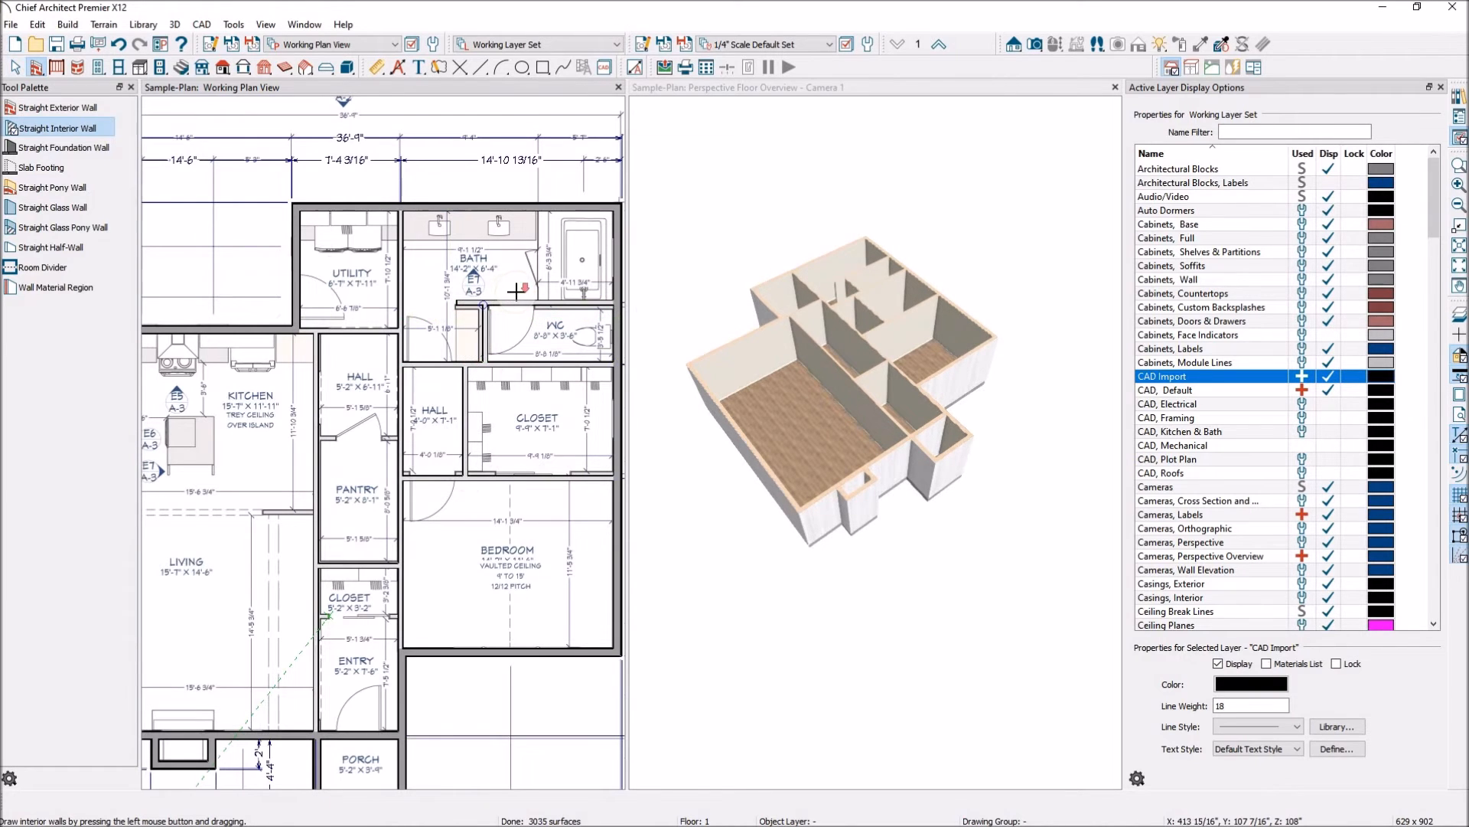
# Step: Draw an interior wall between the kitchen and the living room, from the exterior wall to the pantry wall
pyautogui.scroll(-3, 517, 290)
pyautogui.scroll(5, 229, 459)
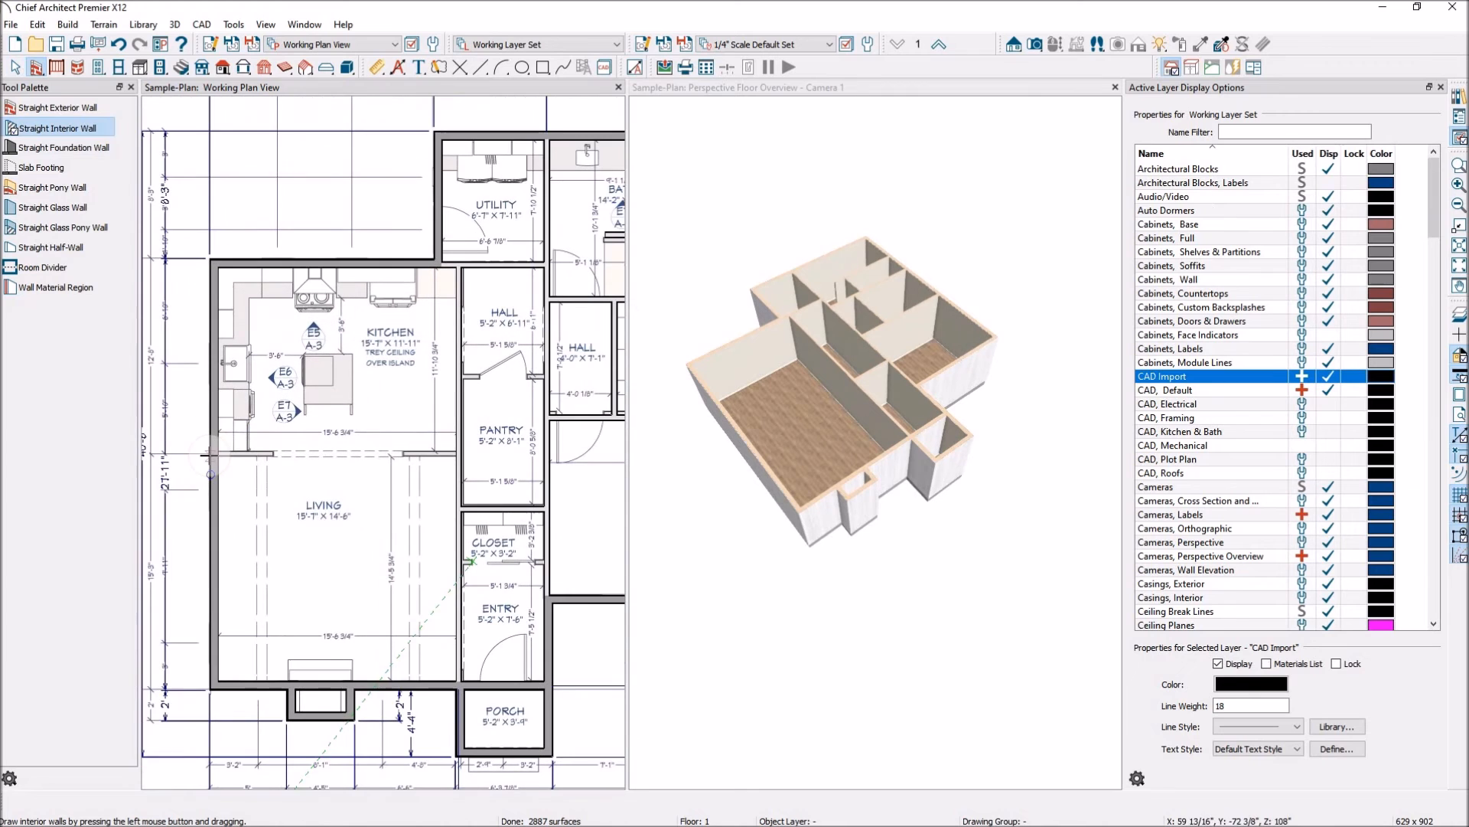
pyautogui.moveTo(216, 454); pyautogui.dragTo(409, 465)
pyautogui.scroll(-3, 405, 468)
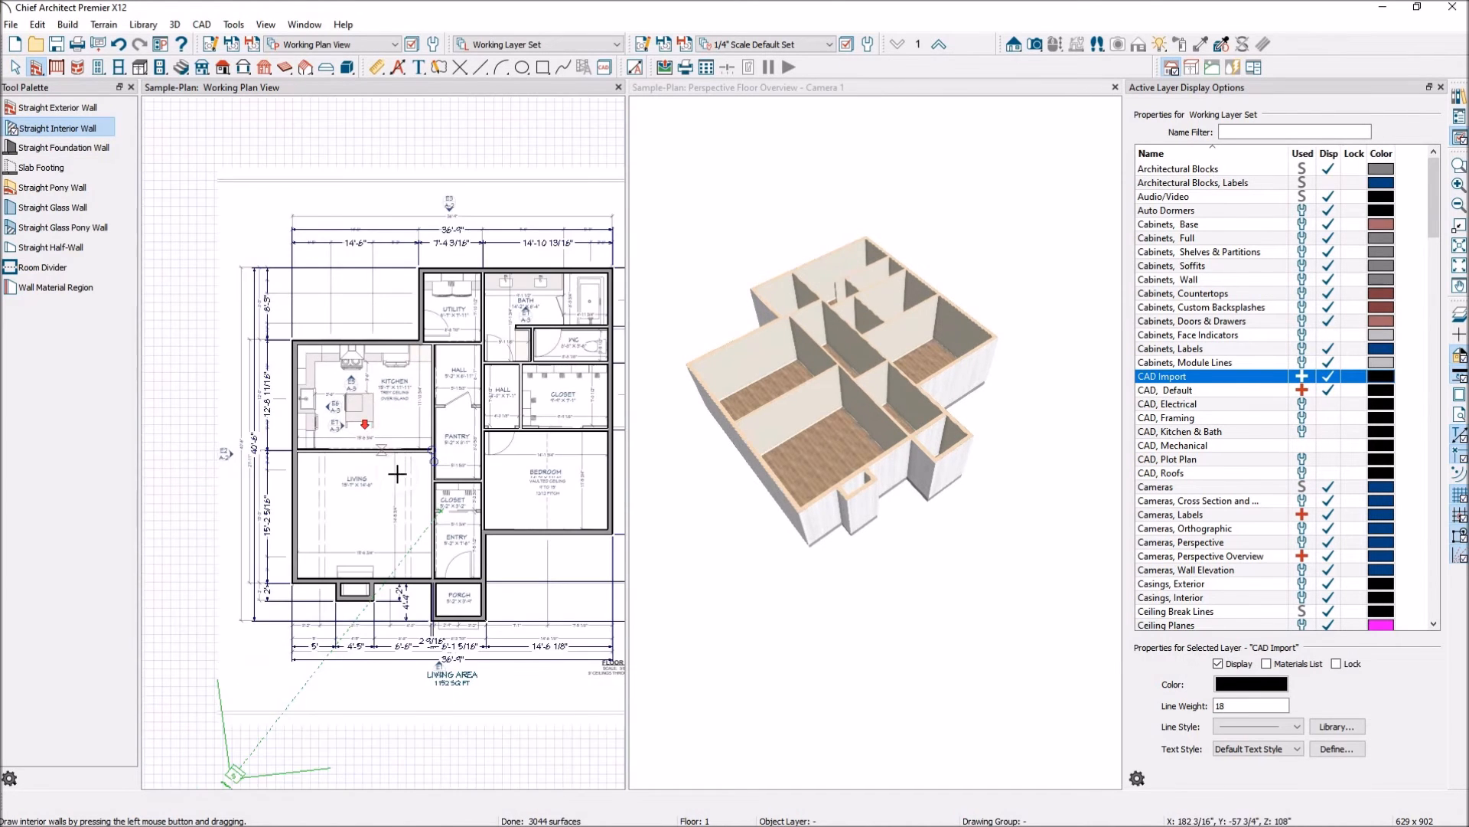
pyautogui.scroll(3, 493, 459)
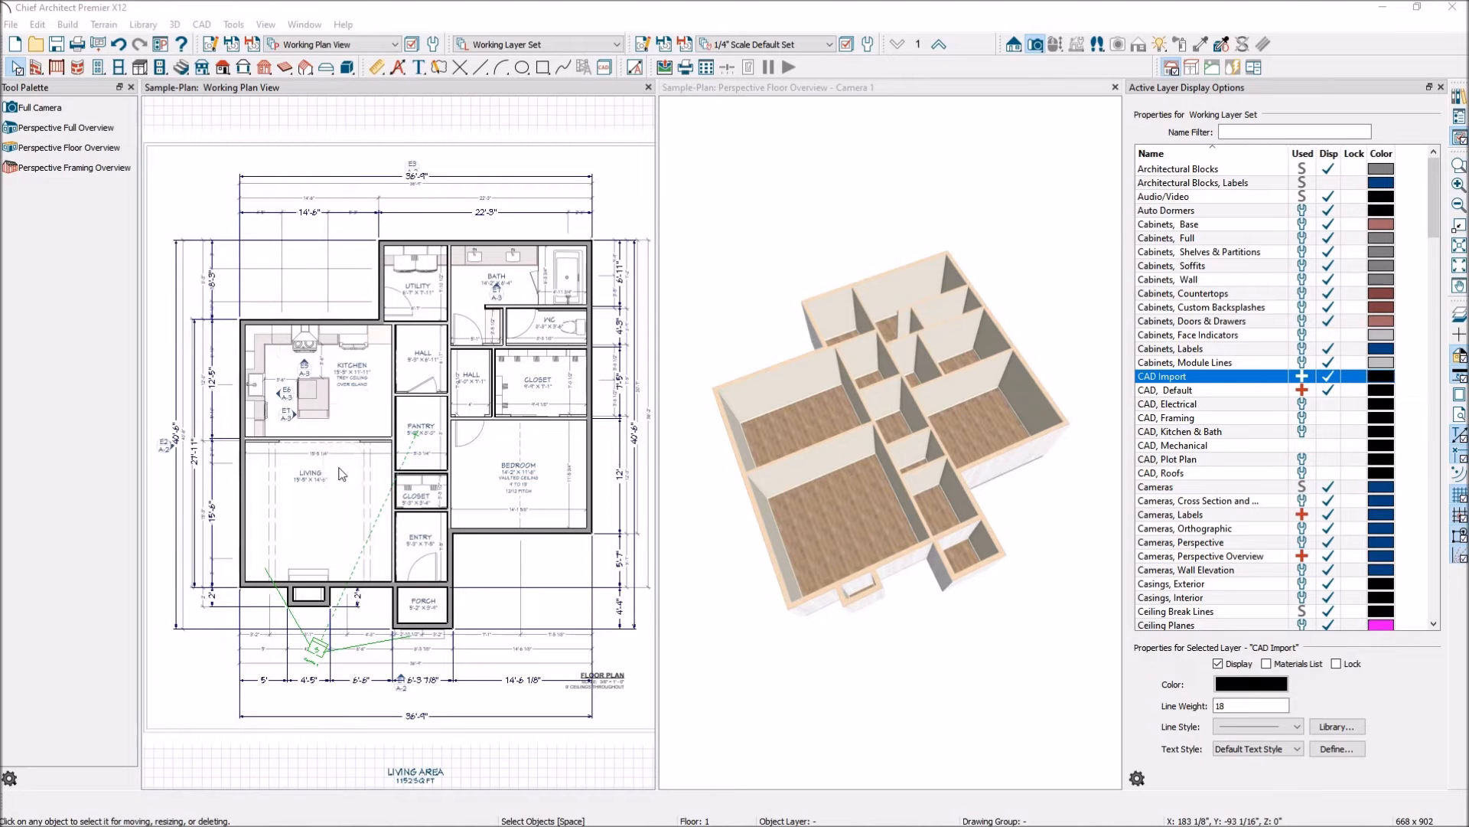
pyautogui.scroll(5, 194, 450)
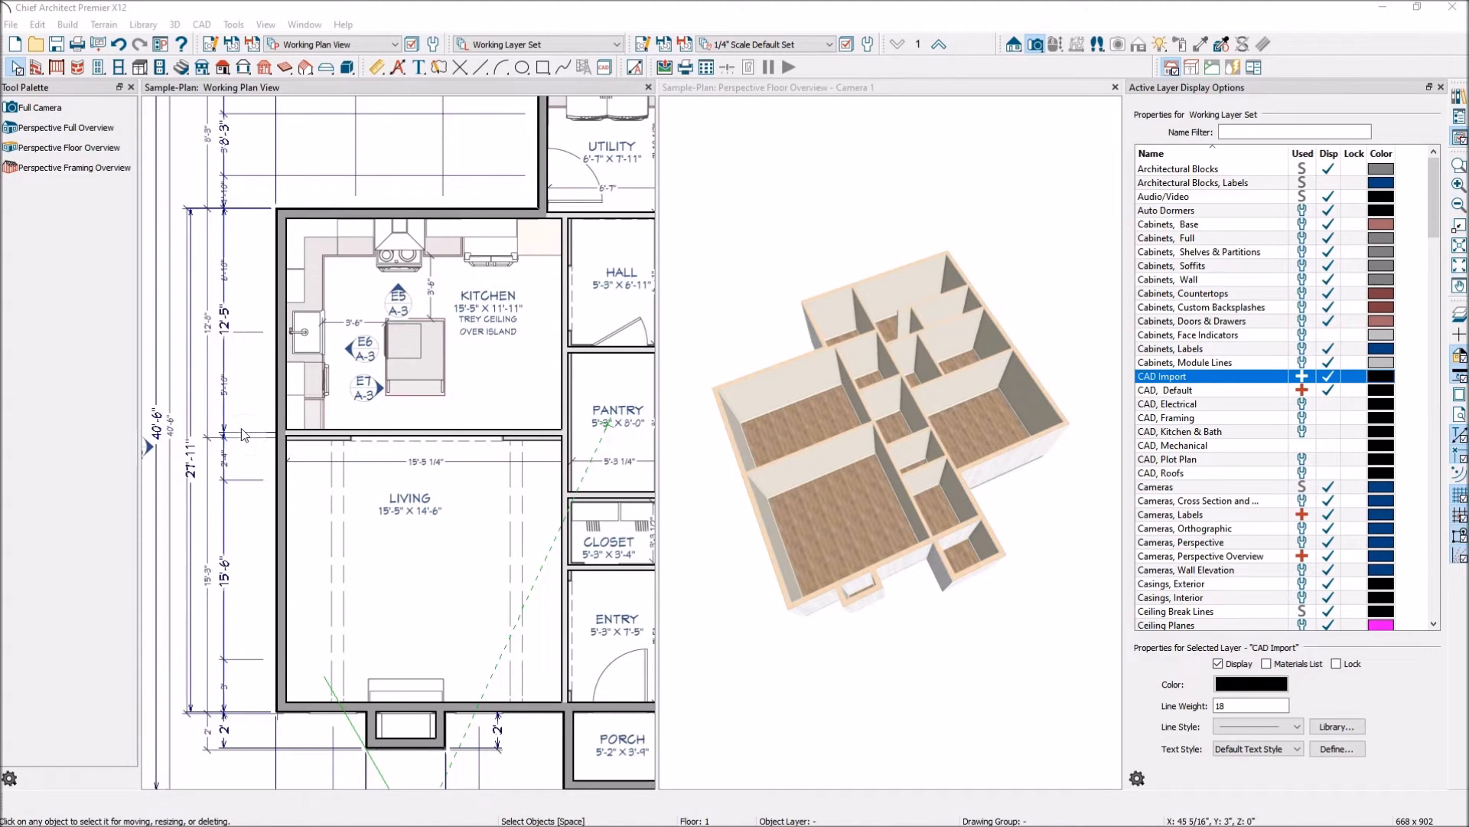
pyautogui.scroll(-4, 244, 434)
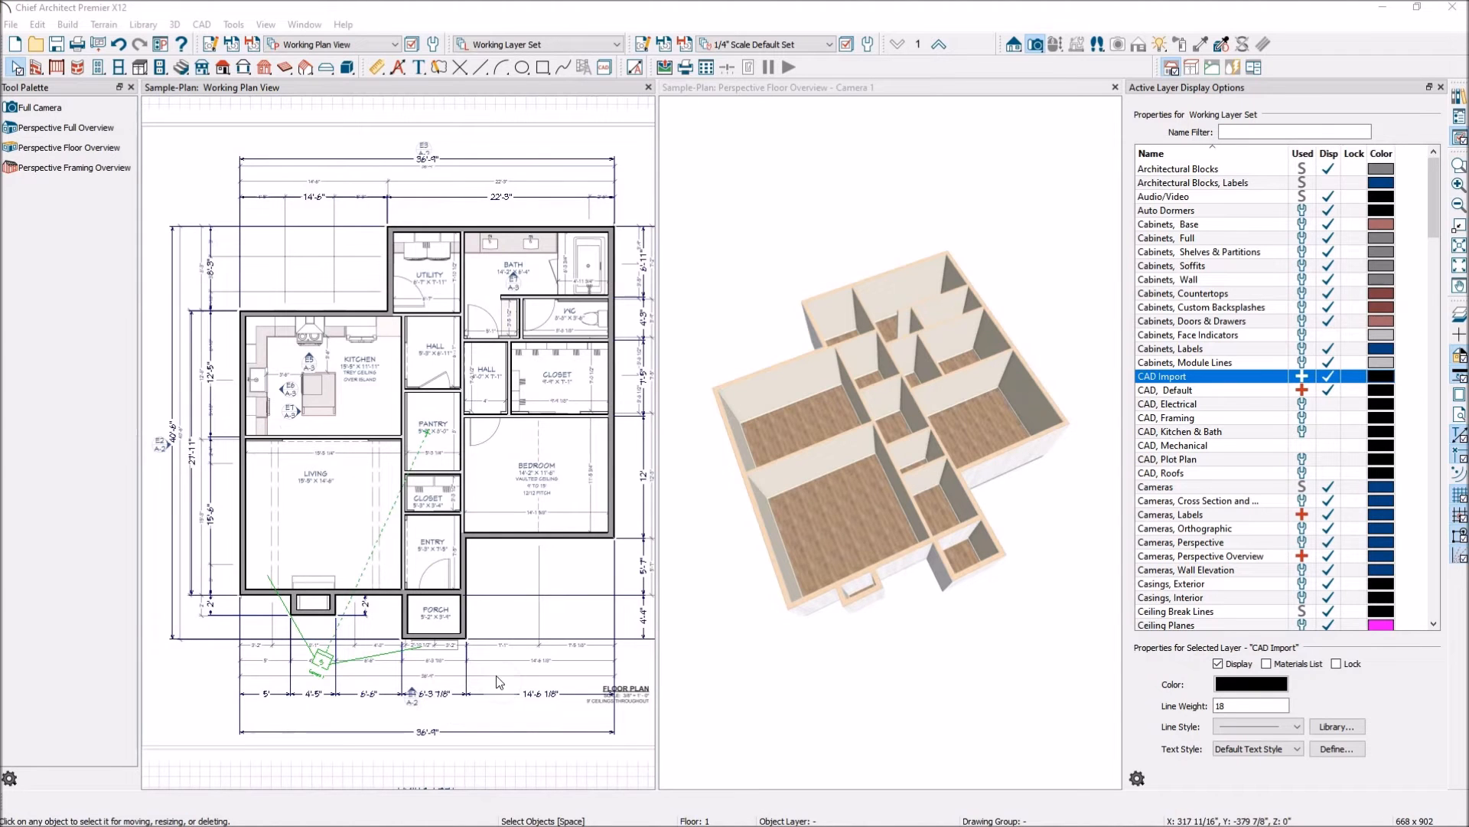
pyautogui.scroll(2, 471, 182)
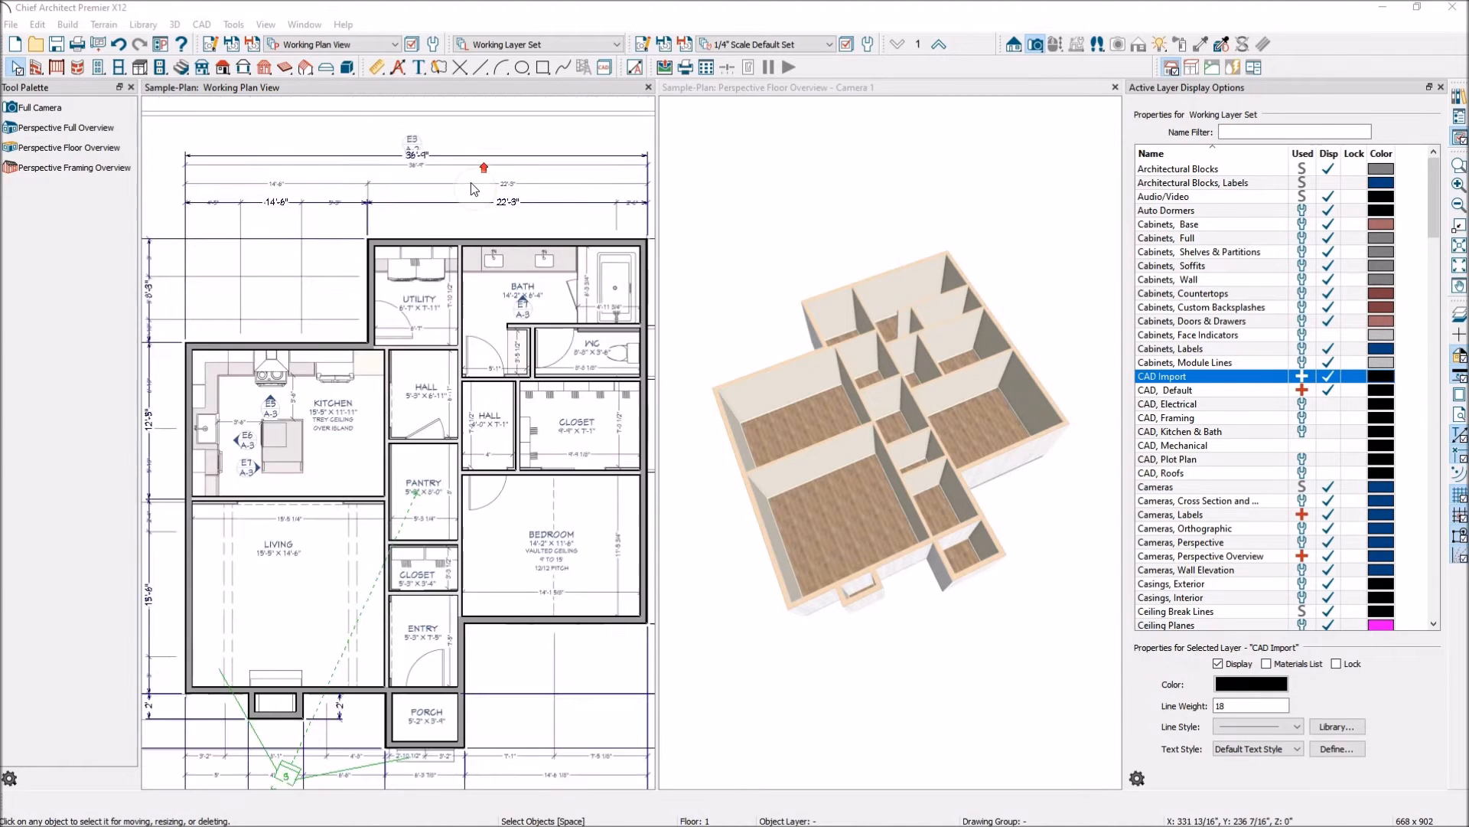
# Step: Examine the wall between the kitchen and living room against the imported plan and its dimension strings
pyautogui.scroll(4, 269, 435)
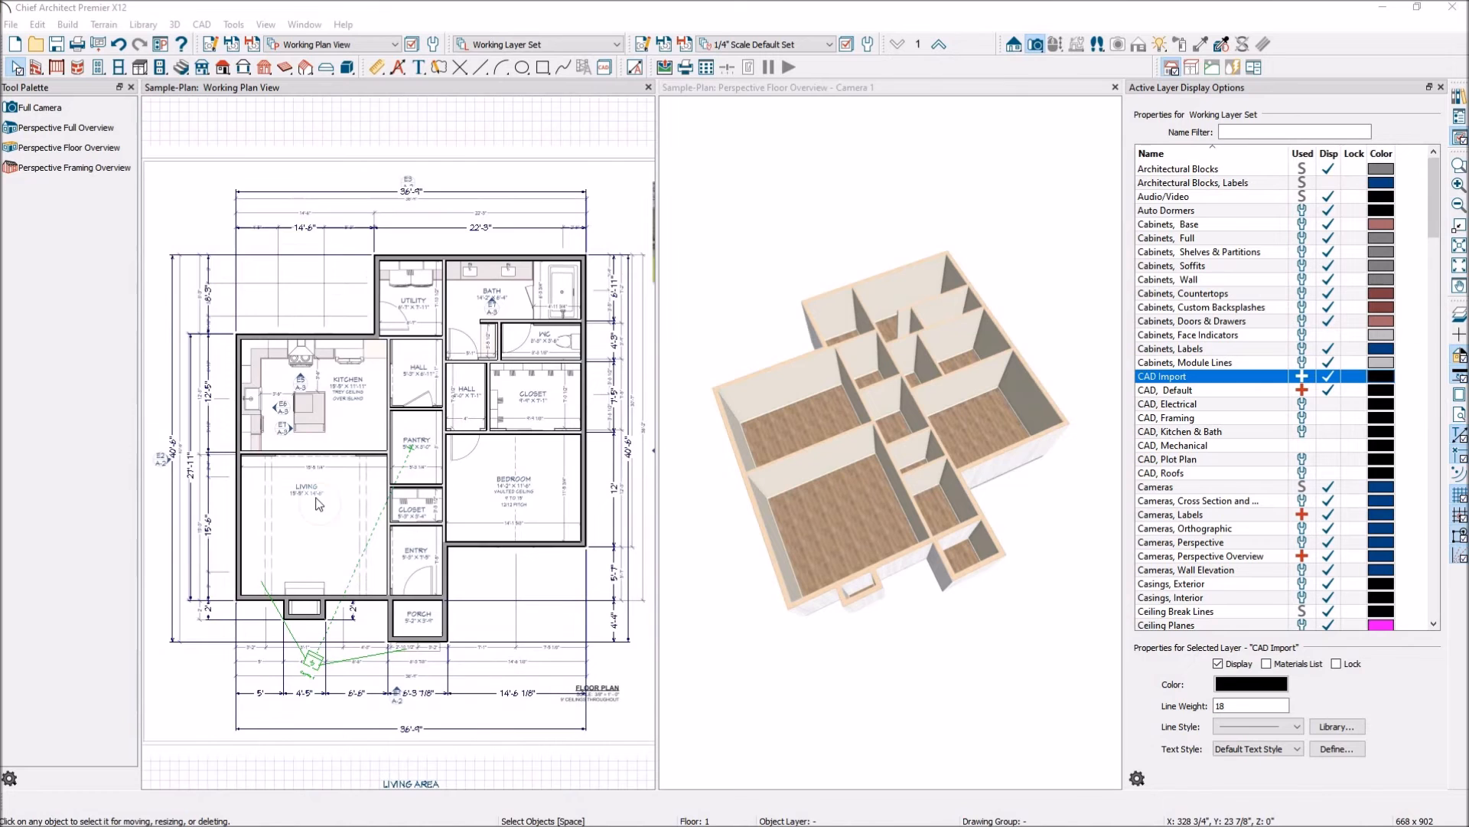
pyautogui.scroll(1, 268, 435)
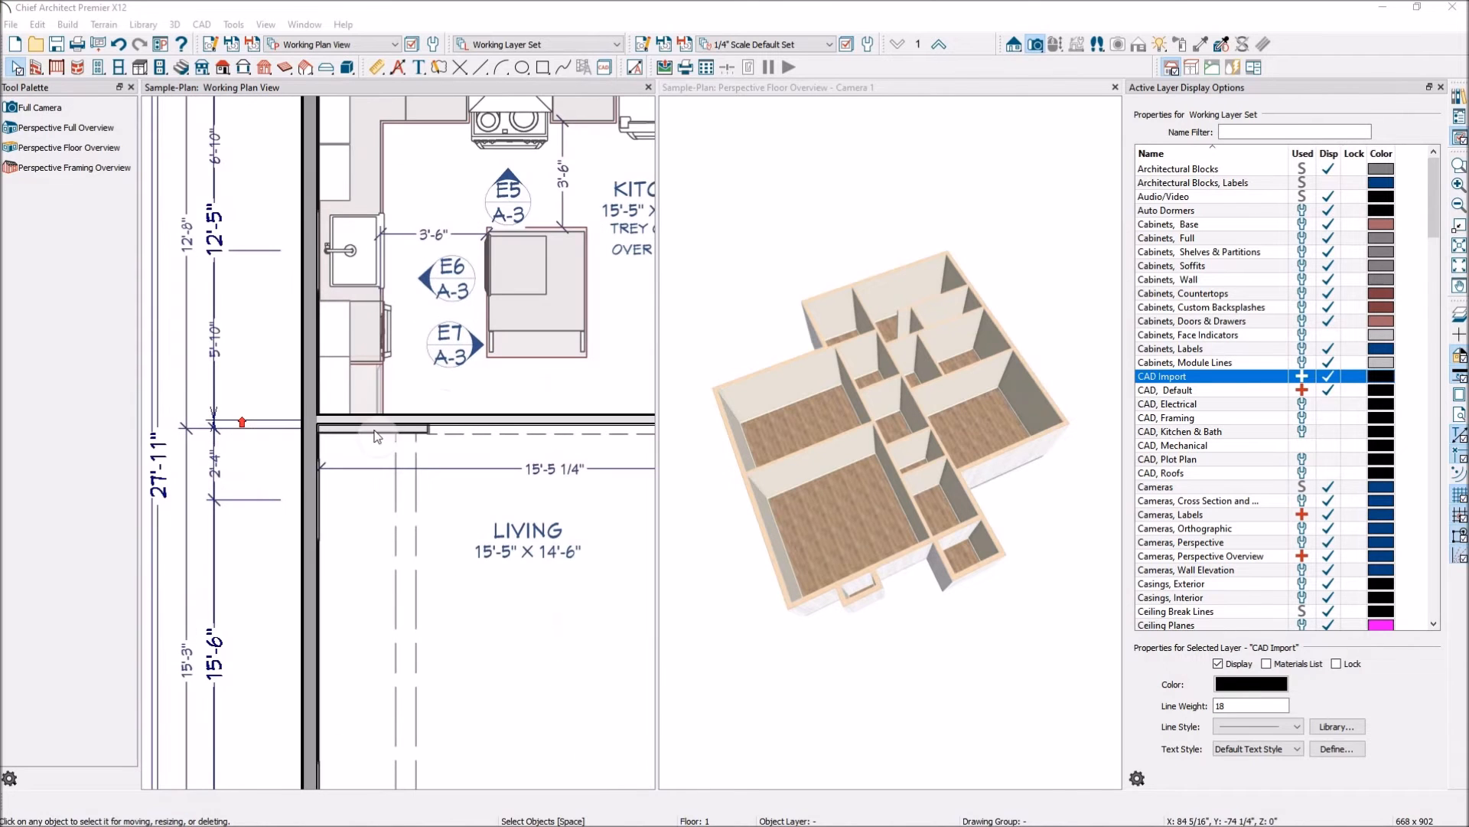
pyautogui.scroll(-3, 243, 457)
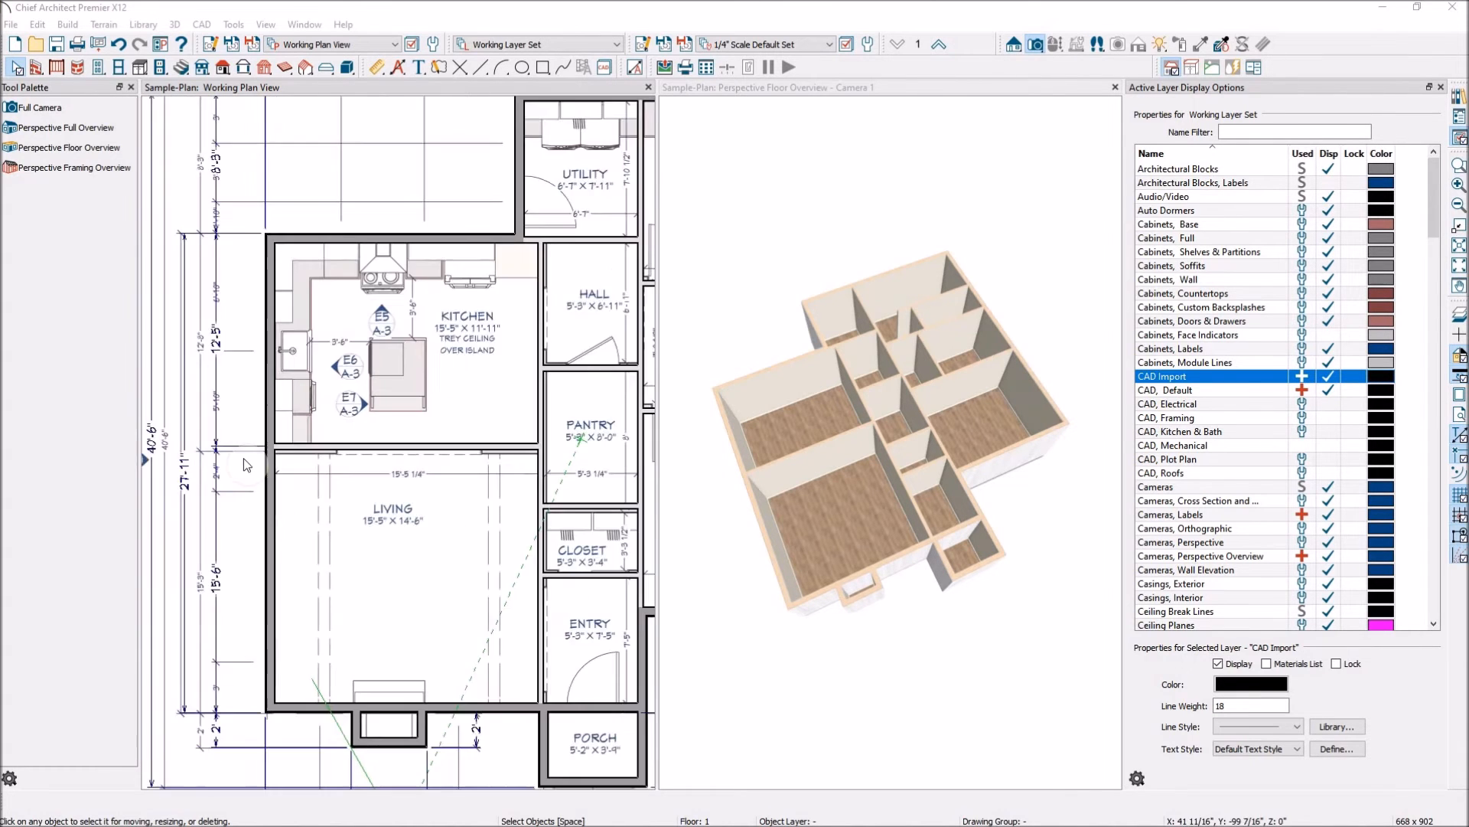
pyautogui.scroll(-2, 241, 413)
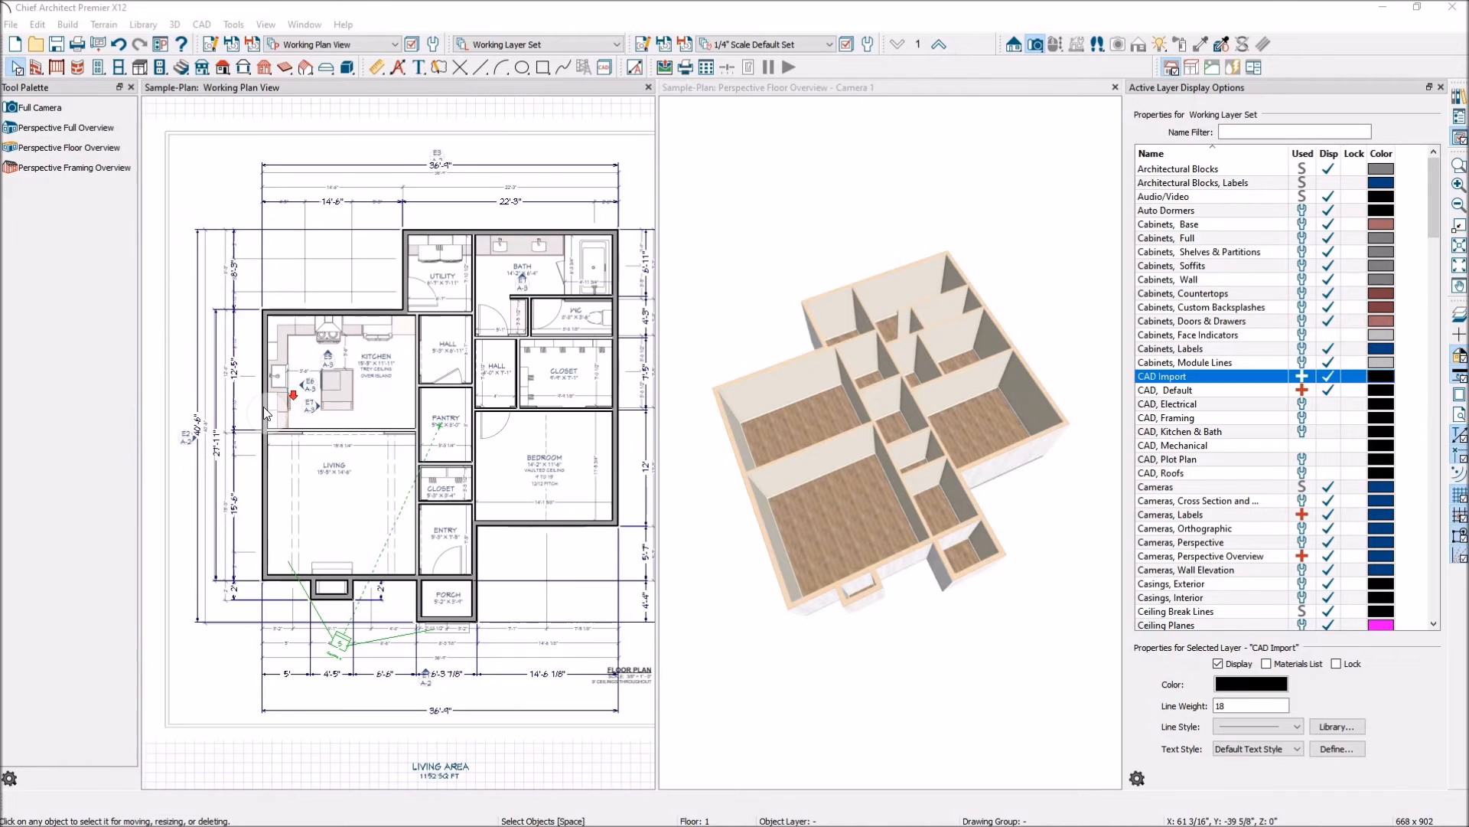
pyautogui.scroll(-1, 448, 469)
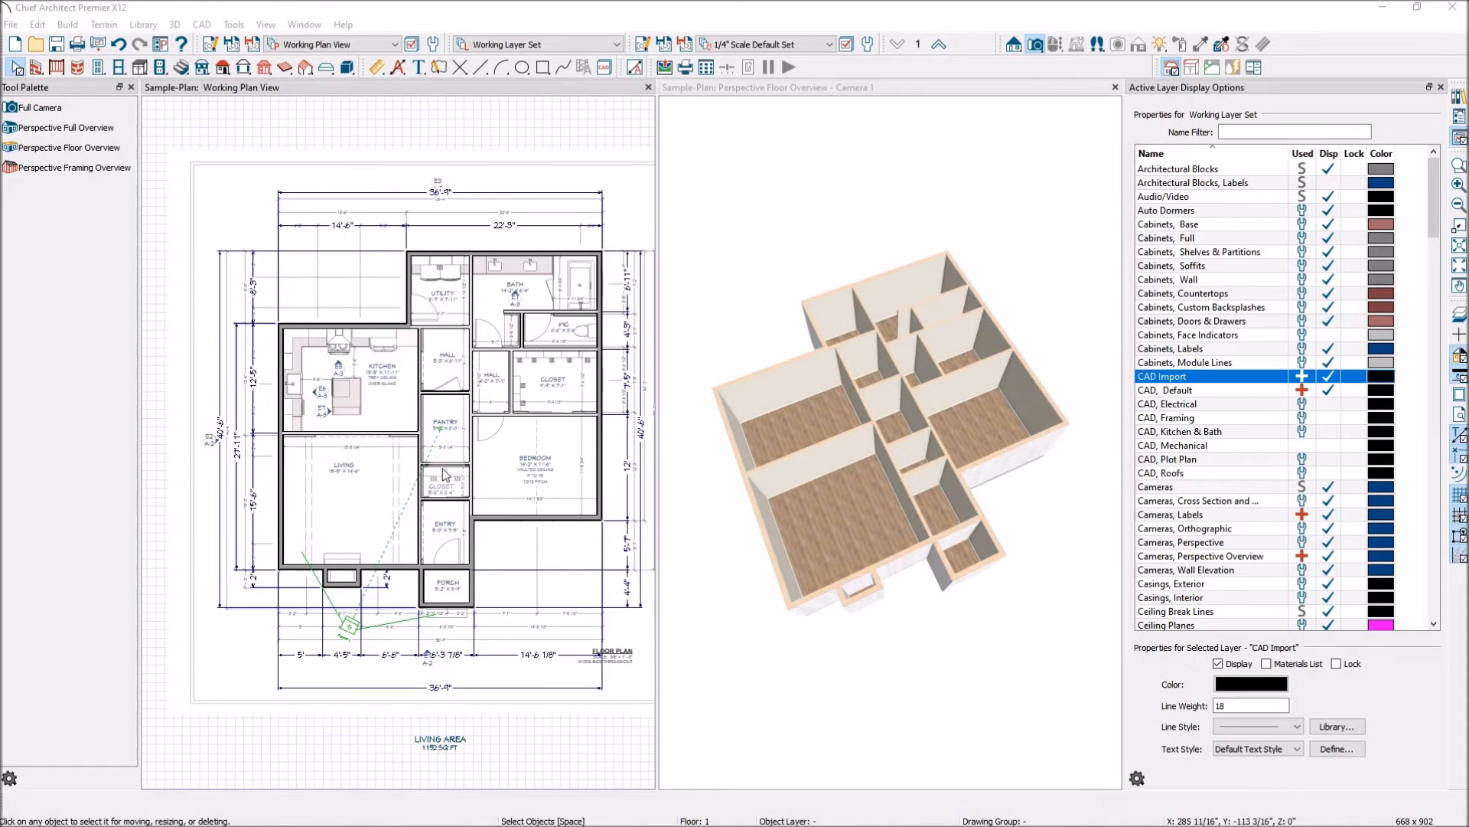
pyautogui.scroll(4, 220, 436)
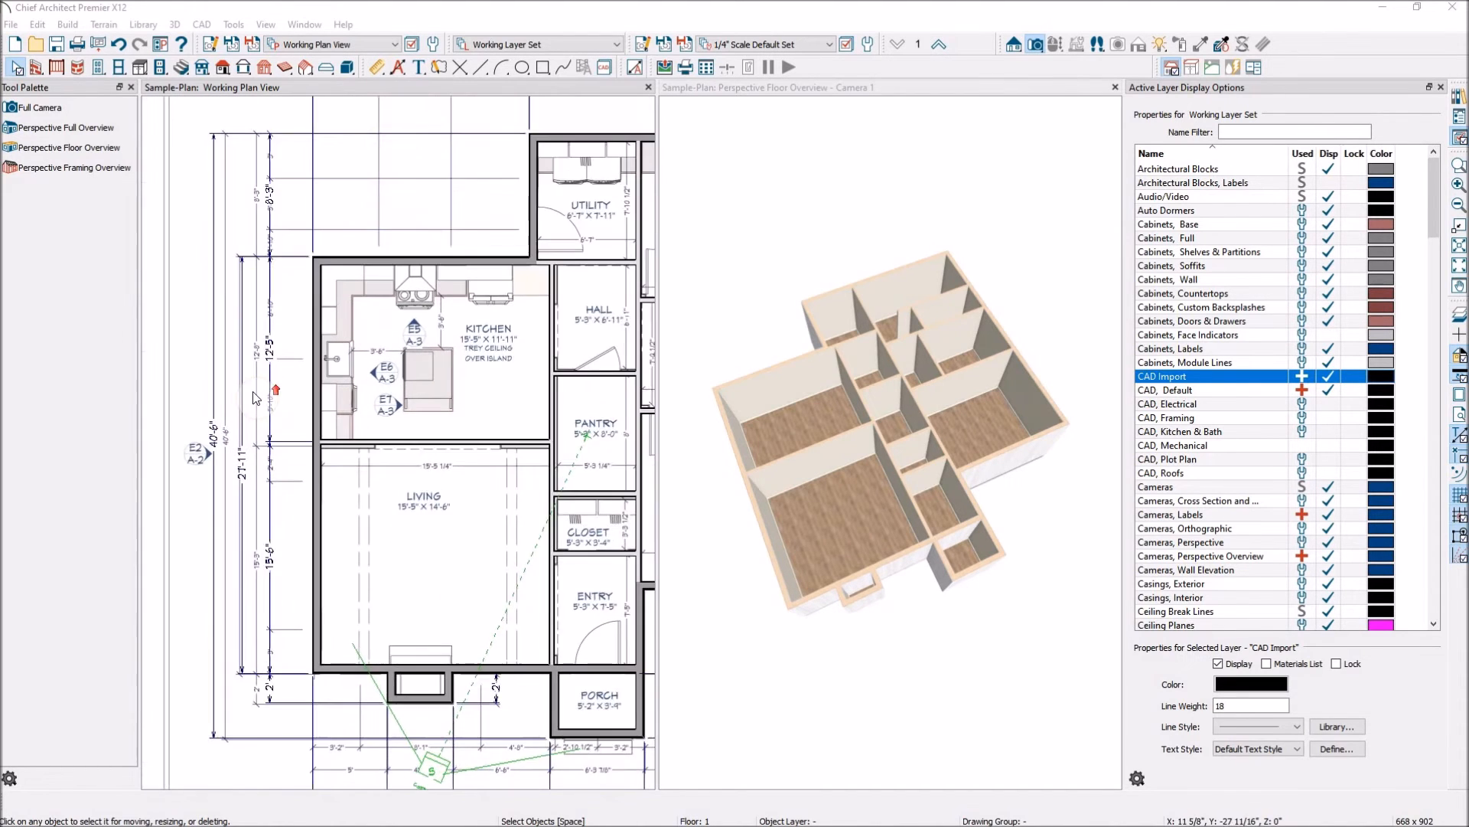
pyautogui.scroll(2, 320, 240)
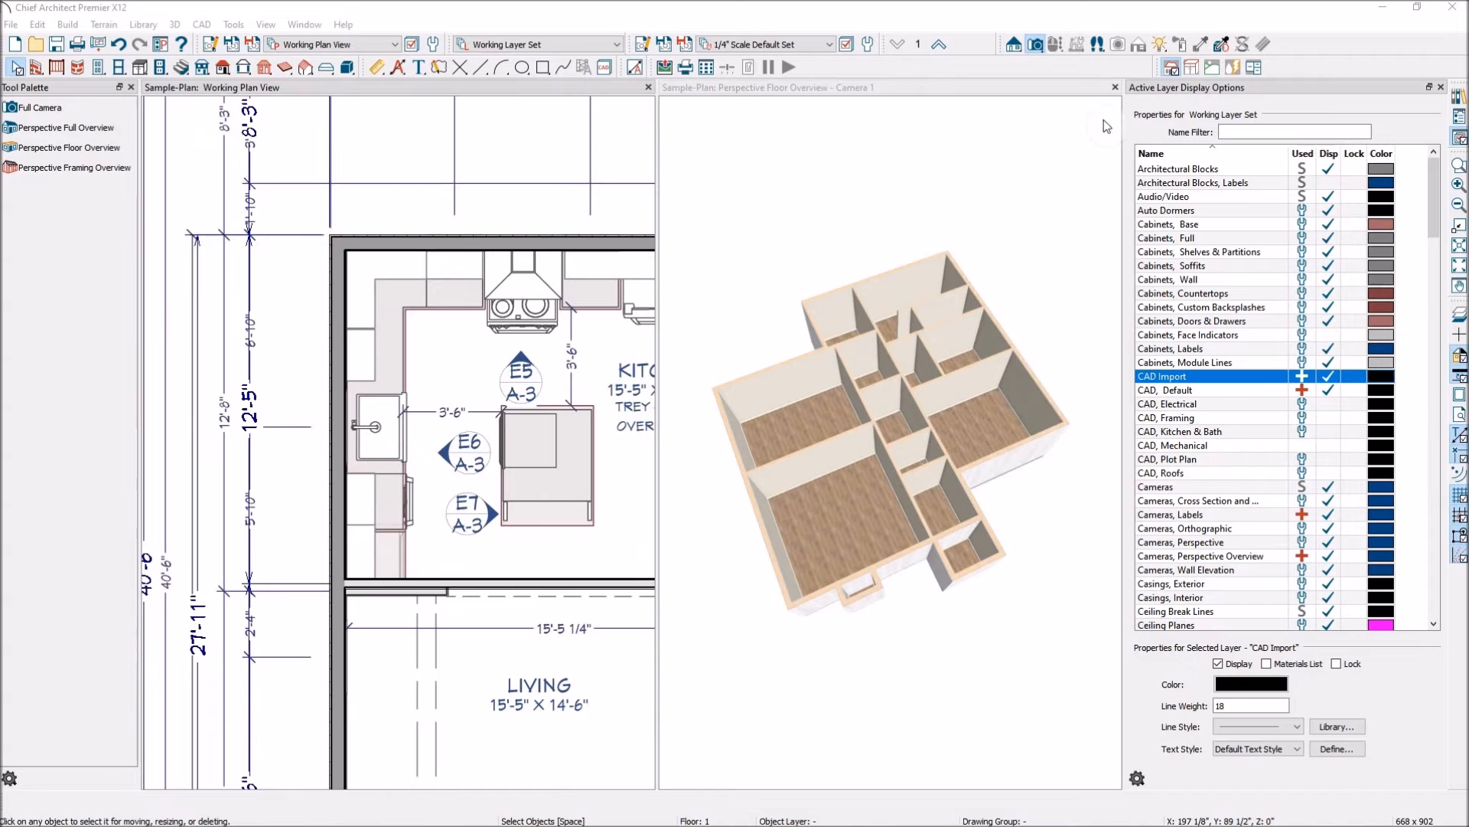
# Step: Close the perspective floor overview and narrow the Active Layer Display Options panel to enlarge the plan view
pyautogui.click(1115, 87)
pyautogui.scroll(4, 393, 406)
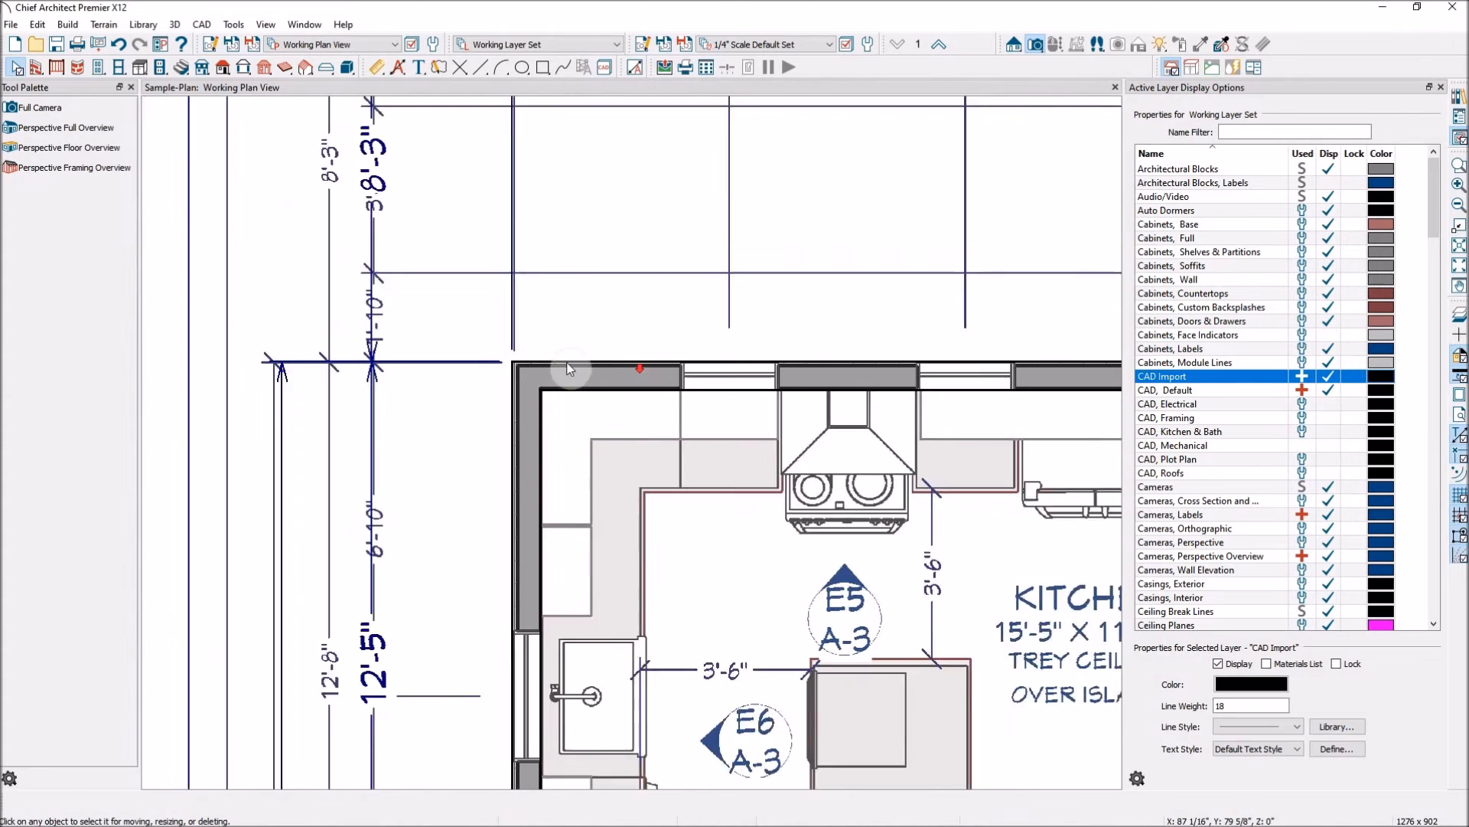
pyautogui.scroll(-4, 393, 406)
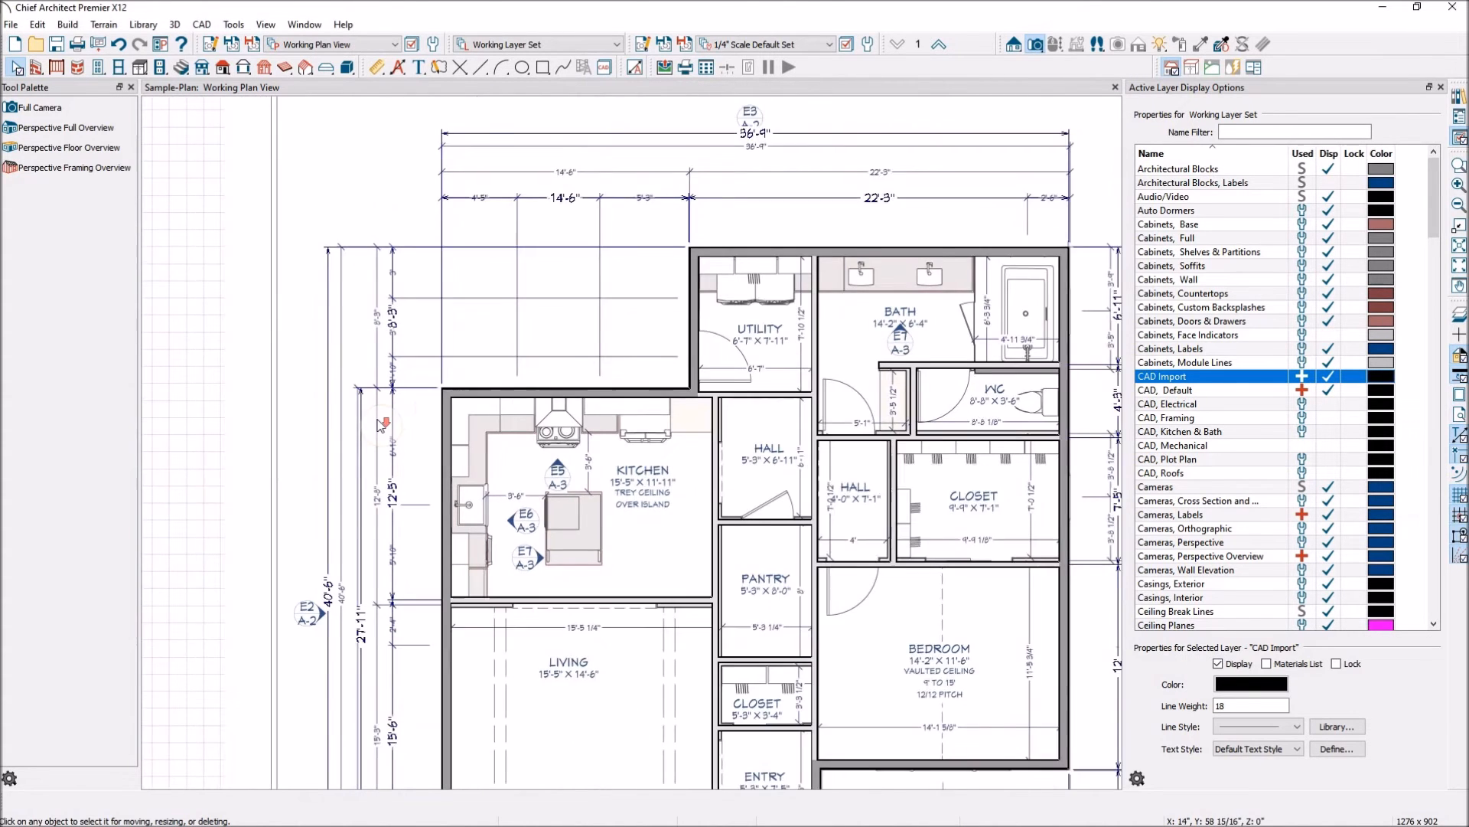
pyautogui.moveTo(1123, 291); pyautogui.dragTo(1252, 313)
pyautogui.scroll(-1, 647, 408)
pyautogui.scroll(-1, 423, 406)
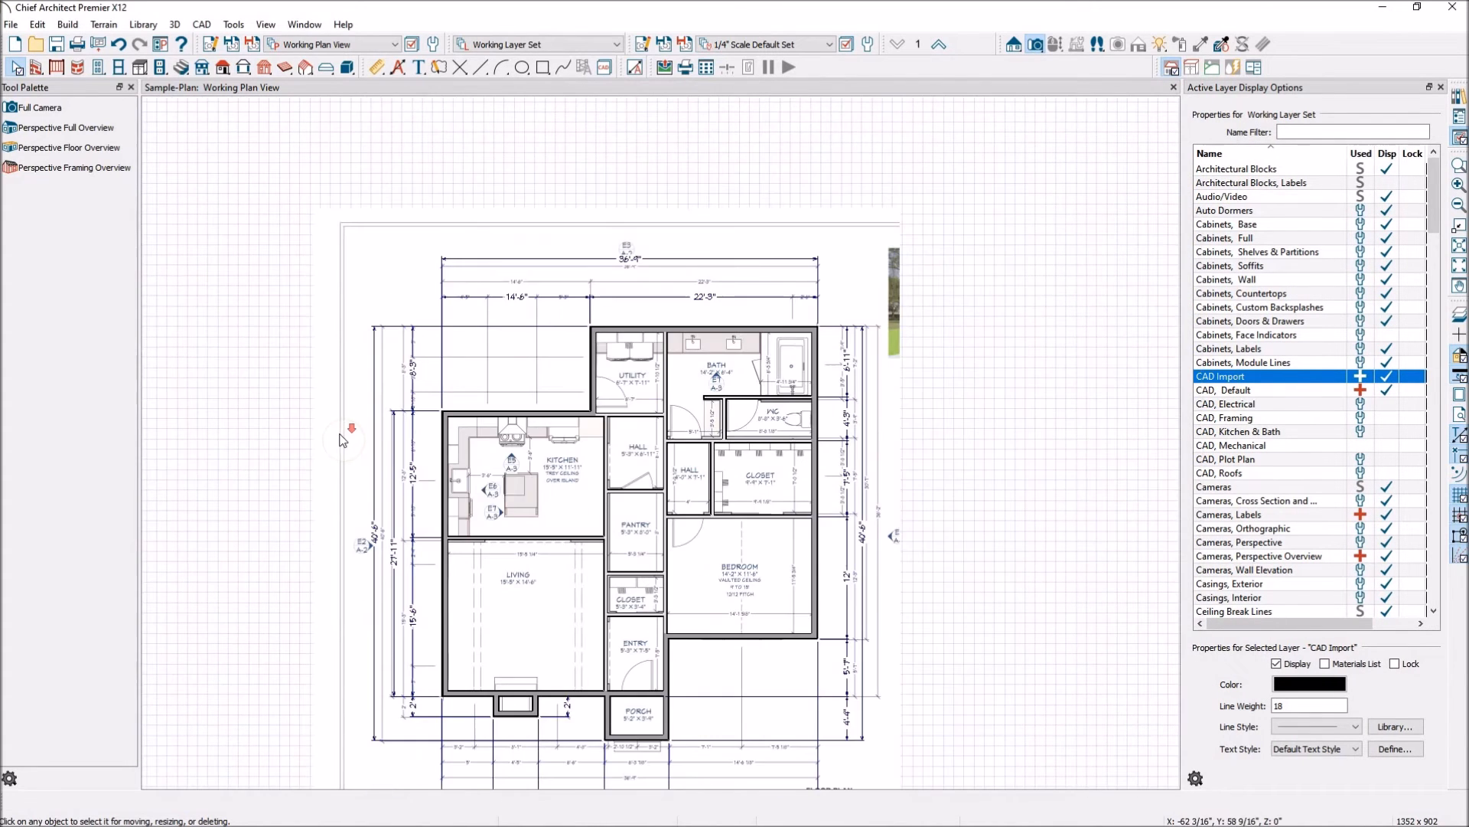
# Step: Examine how the drawn walls line up with the imported plan at the entry, bedroom corner and utility hall
pyautogui.scroll(1, 615, 325)
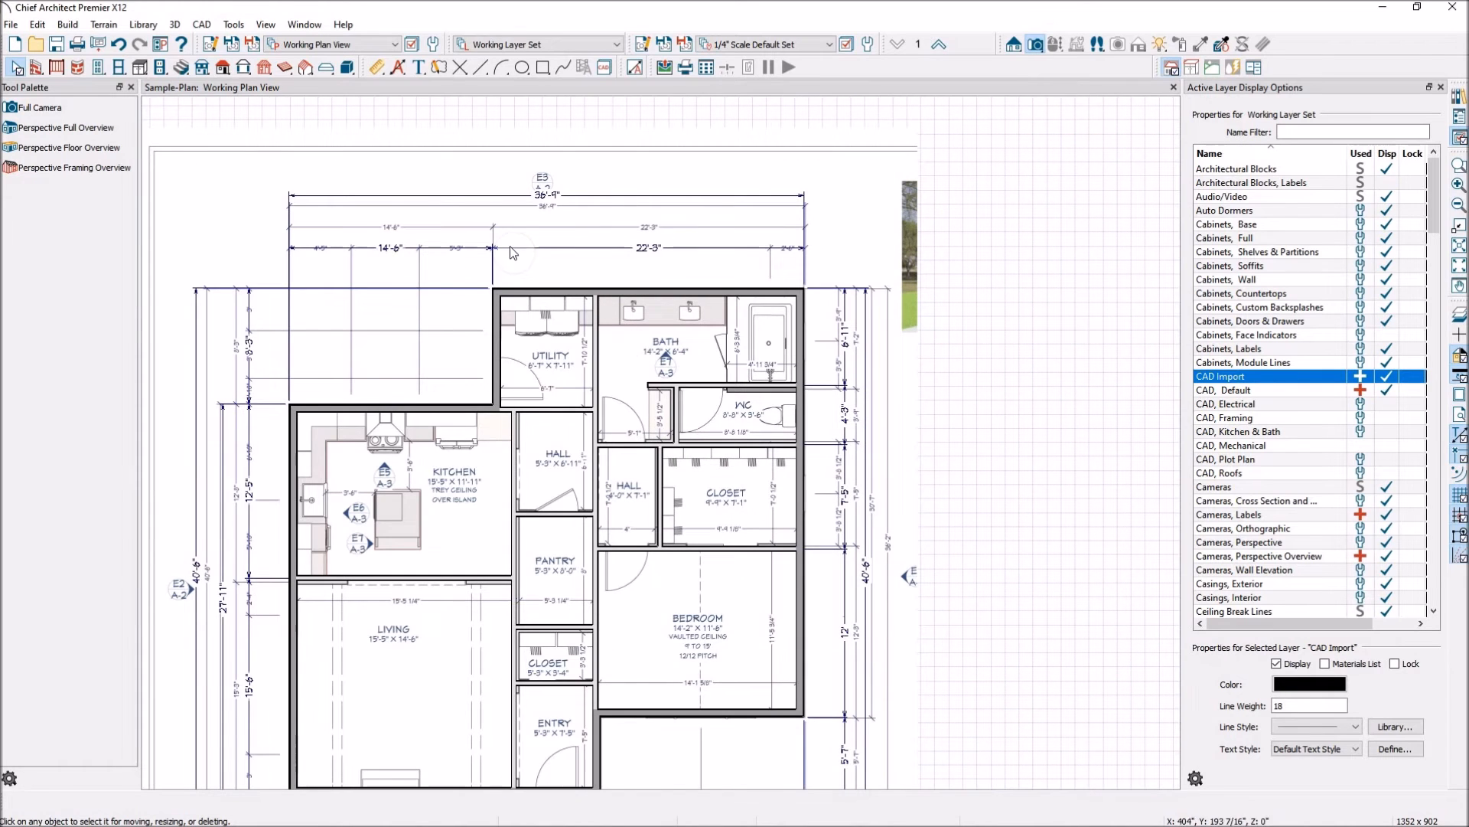
pyautogui.scroll(-1, 490, 373)
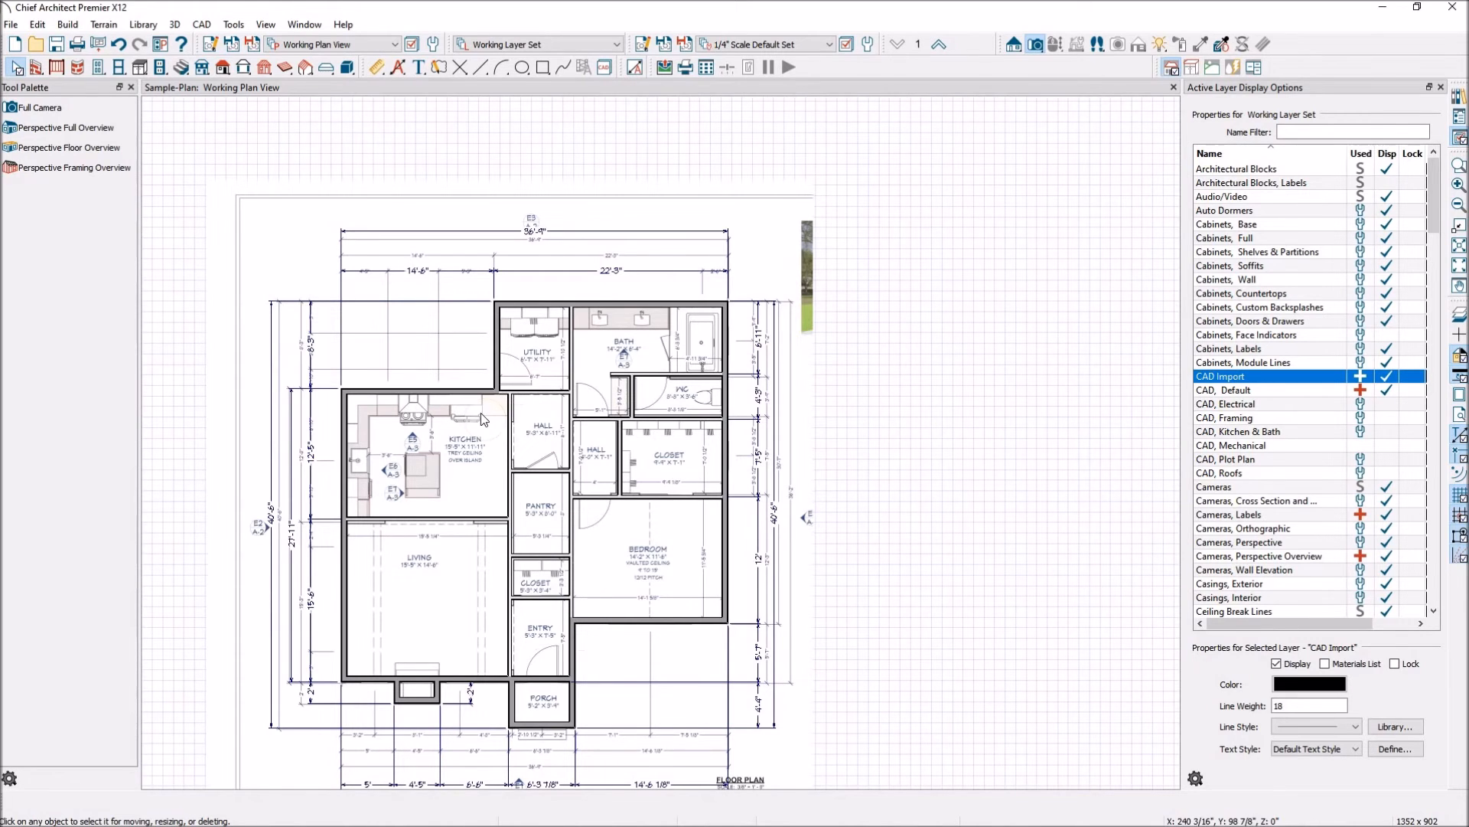
pyautogui.scroll(8, 565, 601)
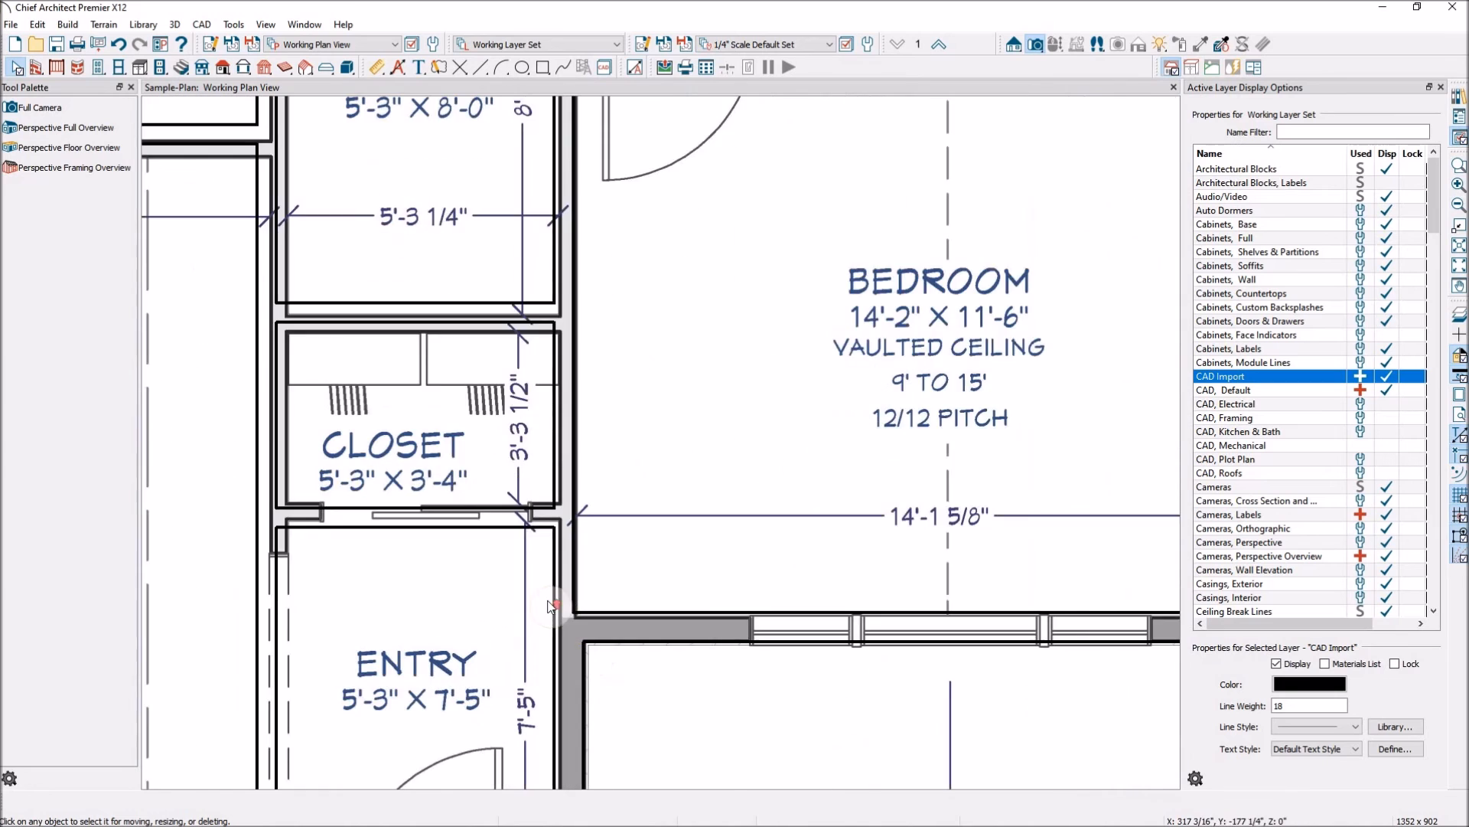
pyautogui.scroll(2, 551, 604)
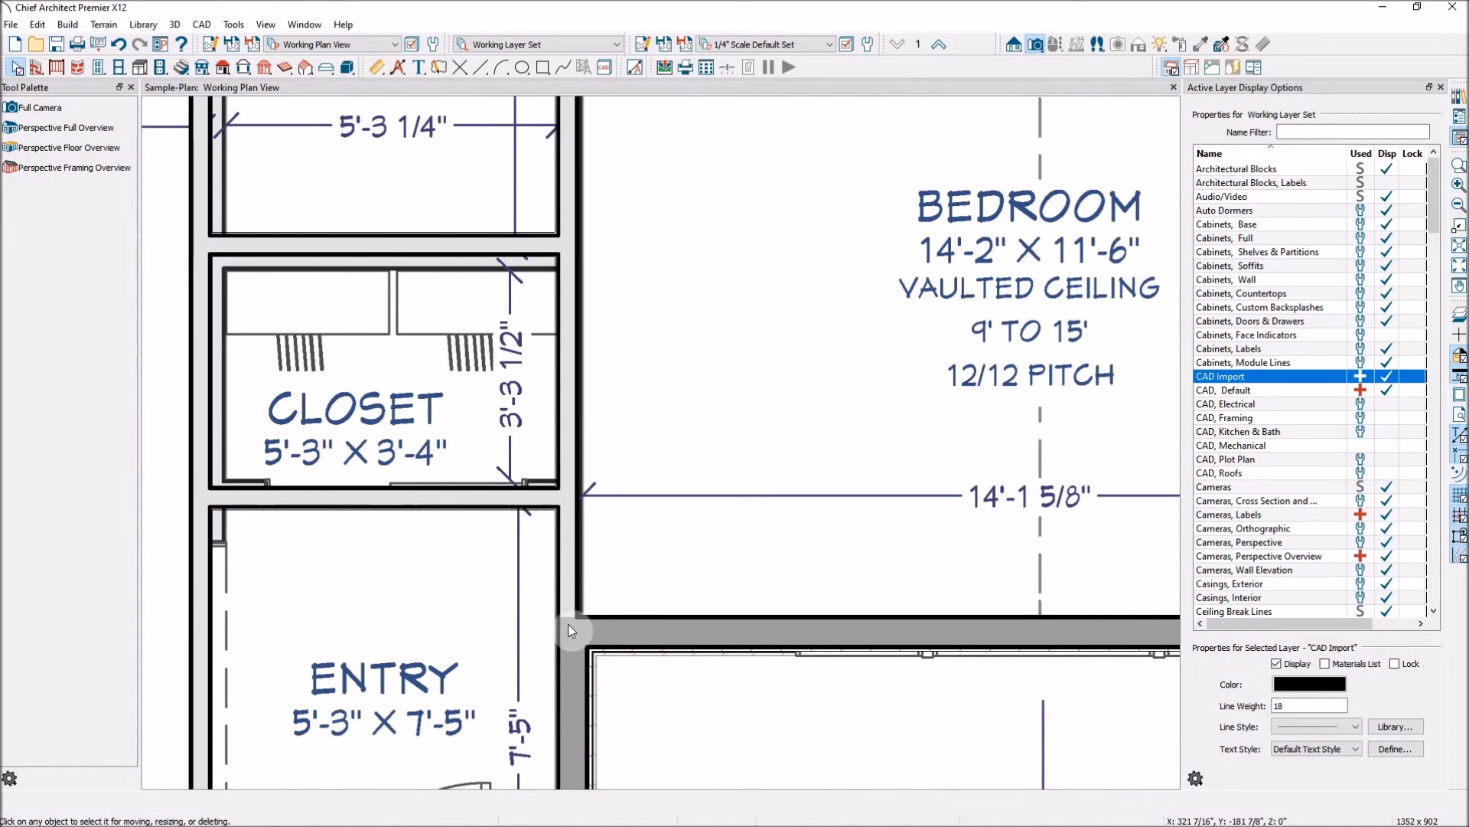
pyautogui.scroll(-5, 605, 647)
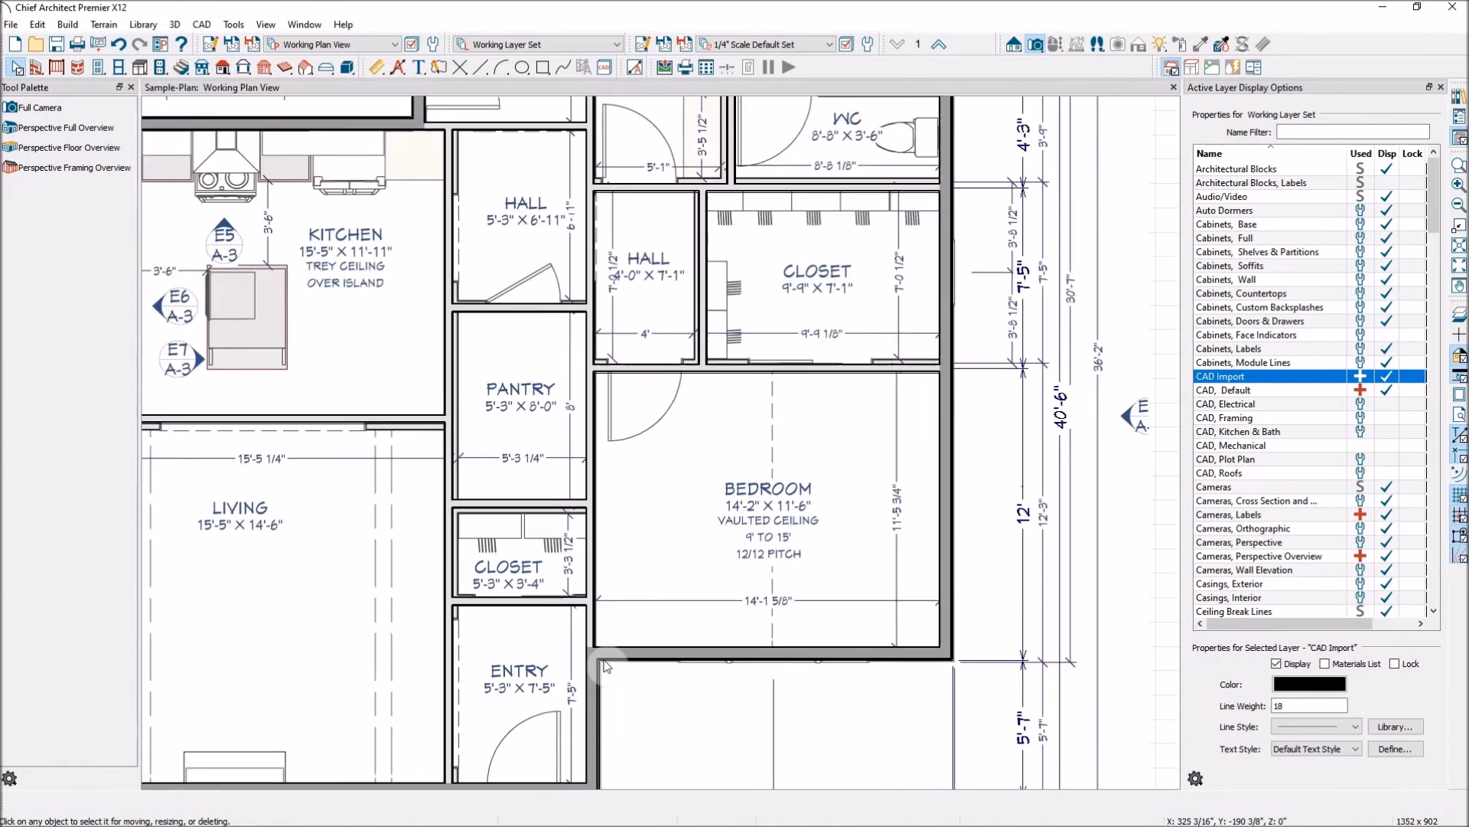
pyautogui.scroll(-1, 606, 666)
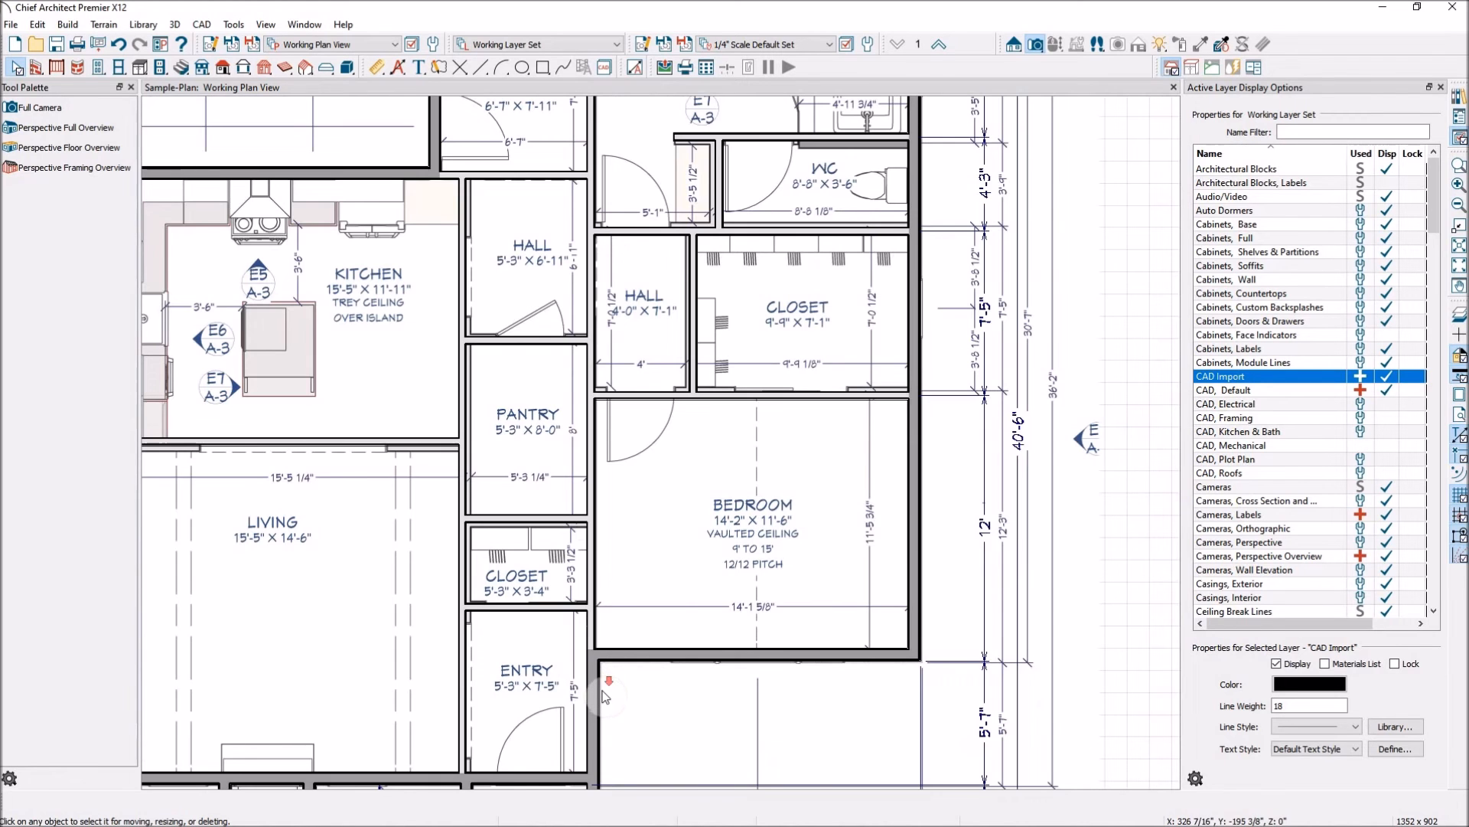
pyautogui.scroll(-3, 595, 635)
pyautogui.scroll(4, 537, 419)
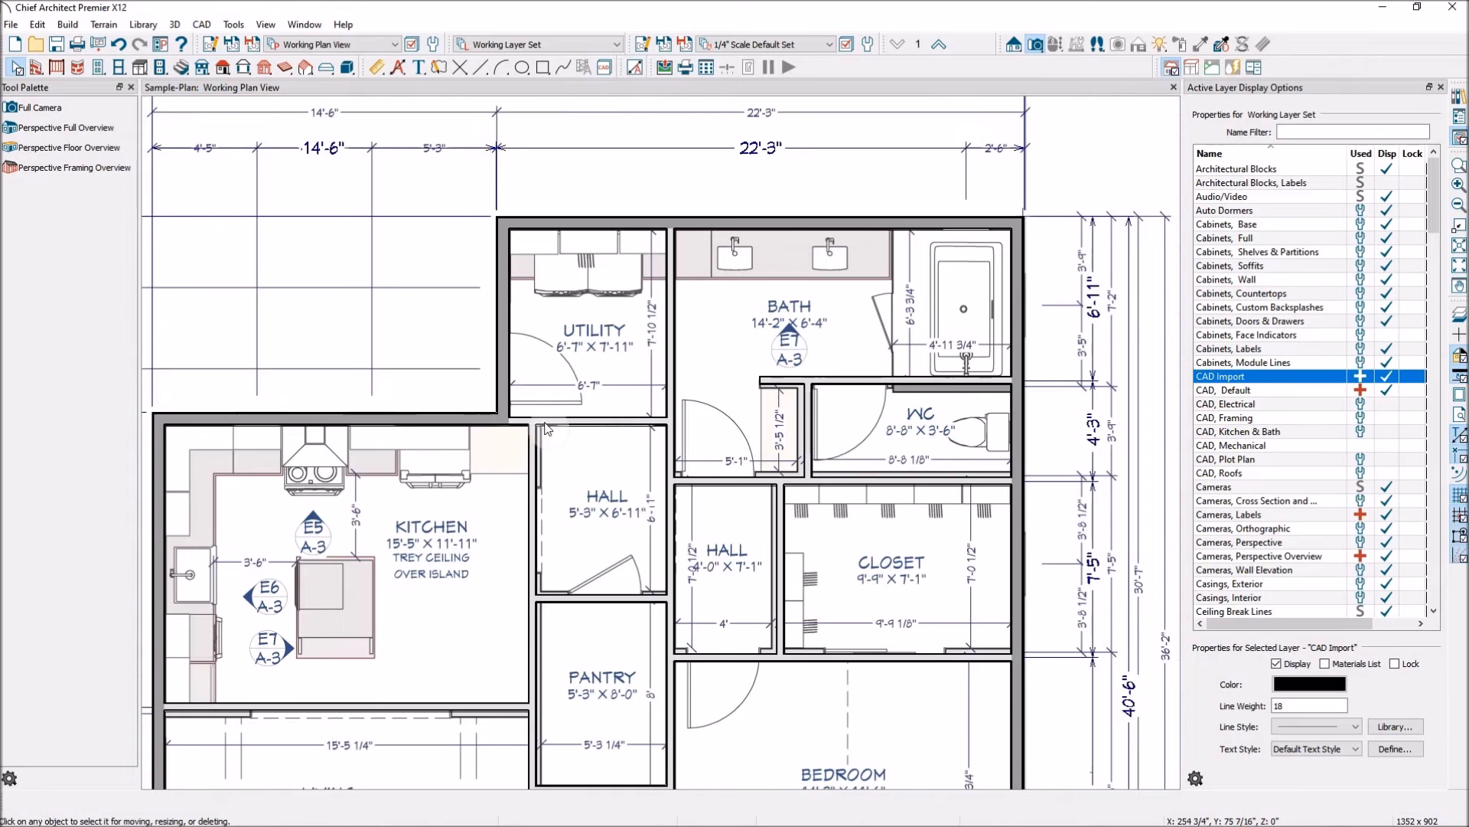
pyautogui.scroll(-2, 555, 406)
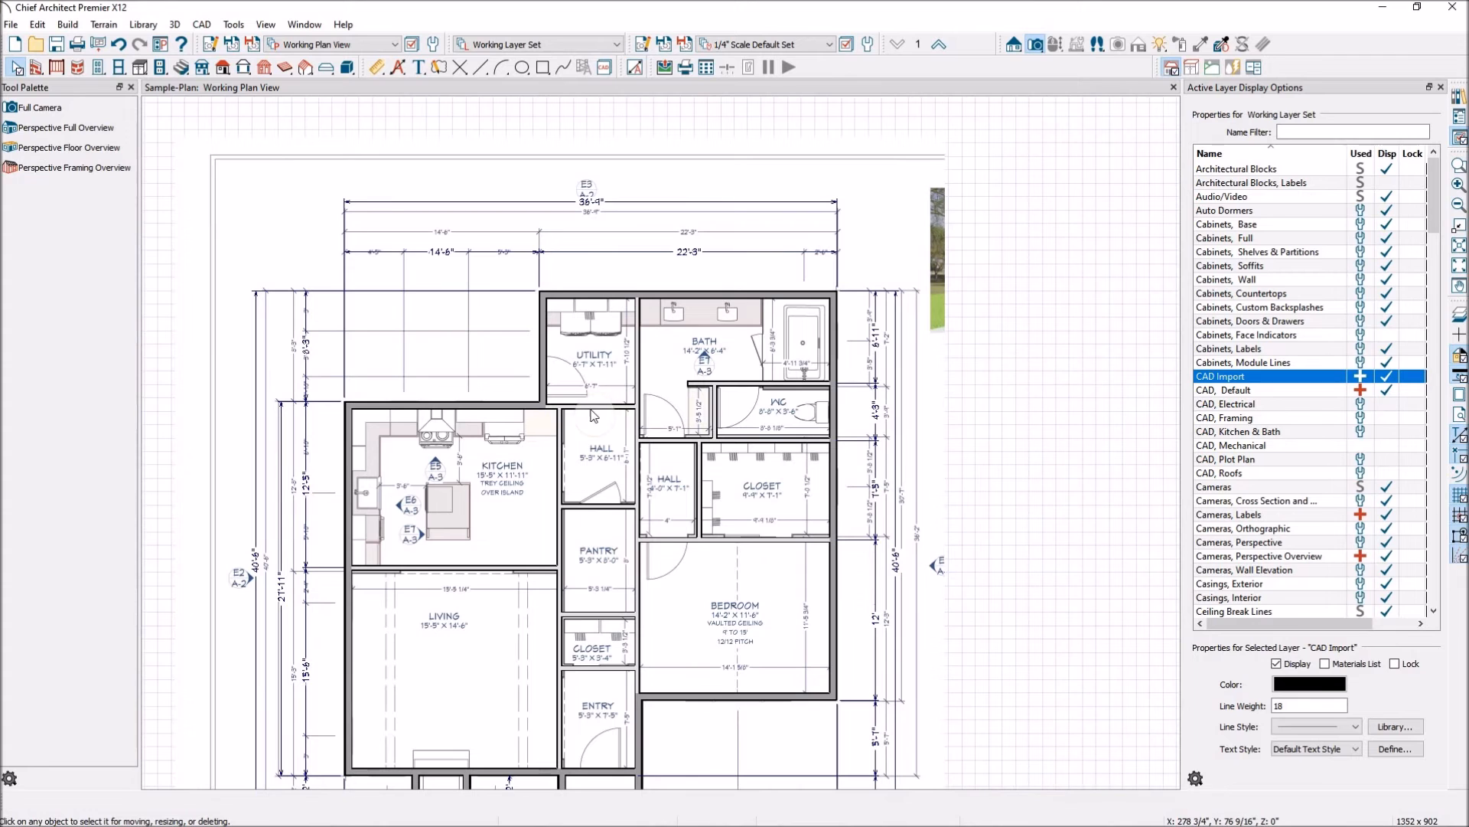
pyautogui.scroll(-3, 594, 415)
# Step: Align the interior wall between the living room and entry with the porch side wall that continues its line
pyautogui.scroll(2, 547, 590)
pyautogui.scroll(5, 547, 590)
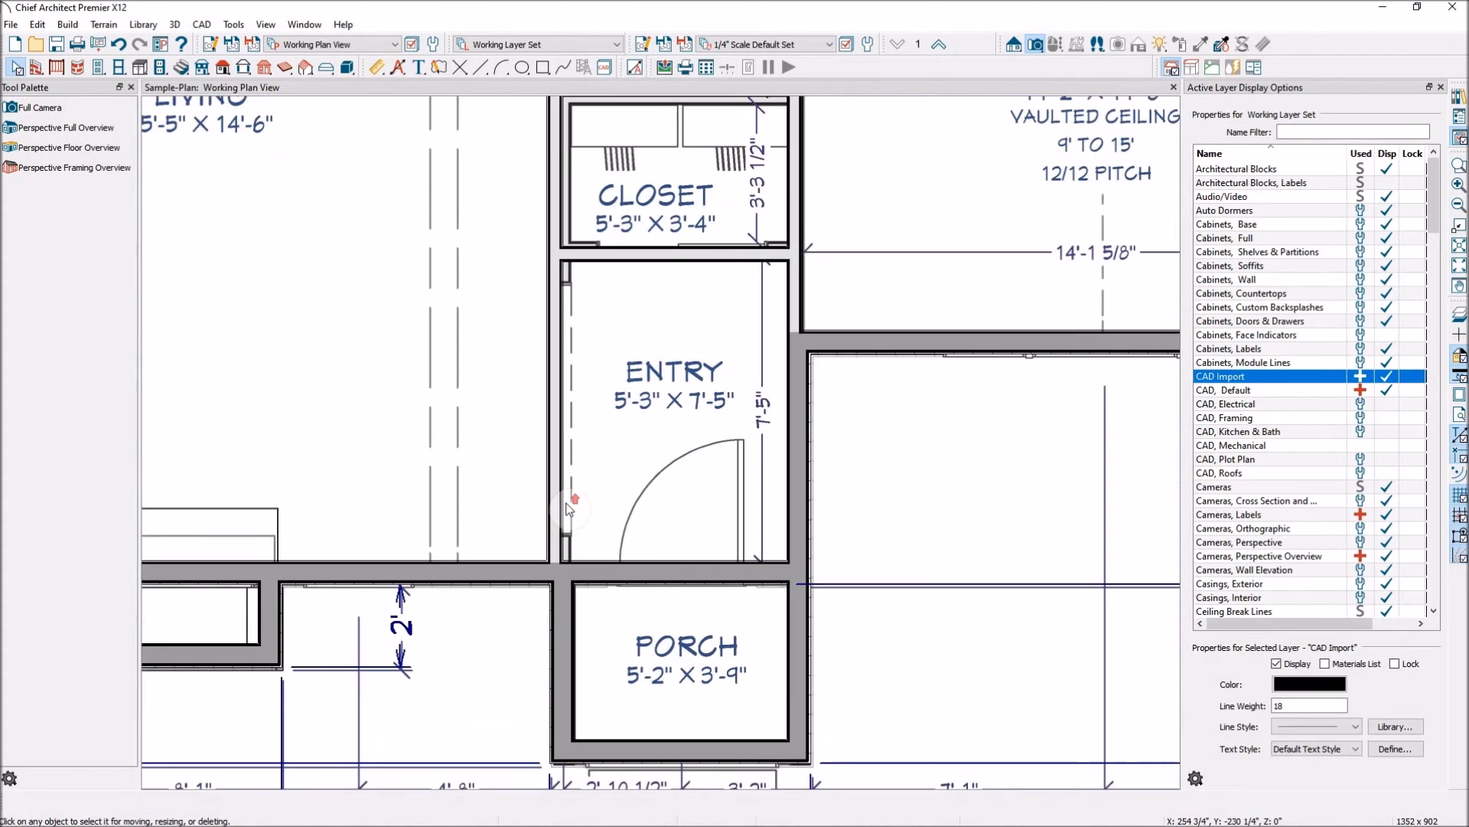
pyautogui.click(567, 510)
pyautogui.scroll(-2, 541, 642)
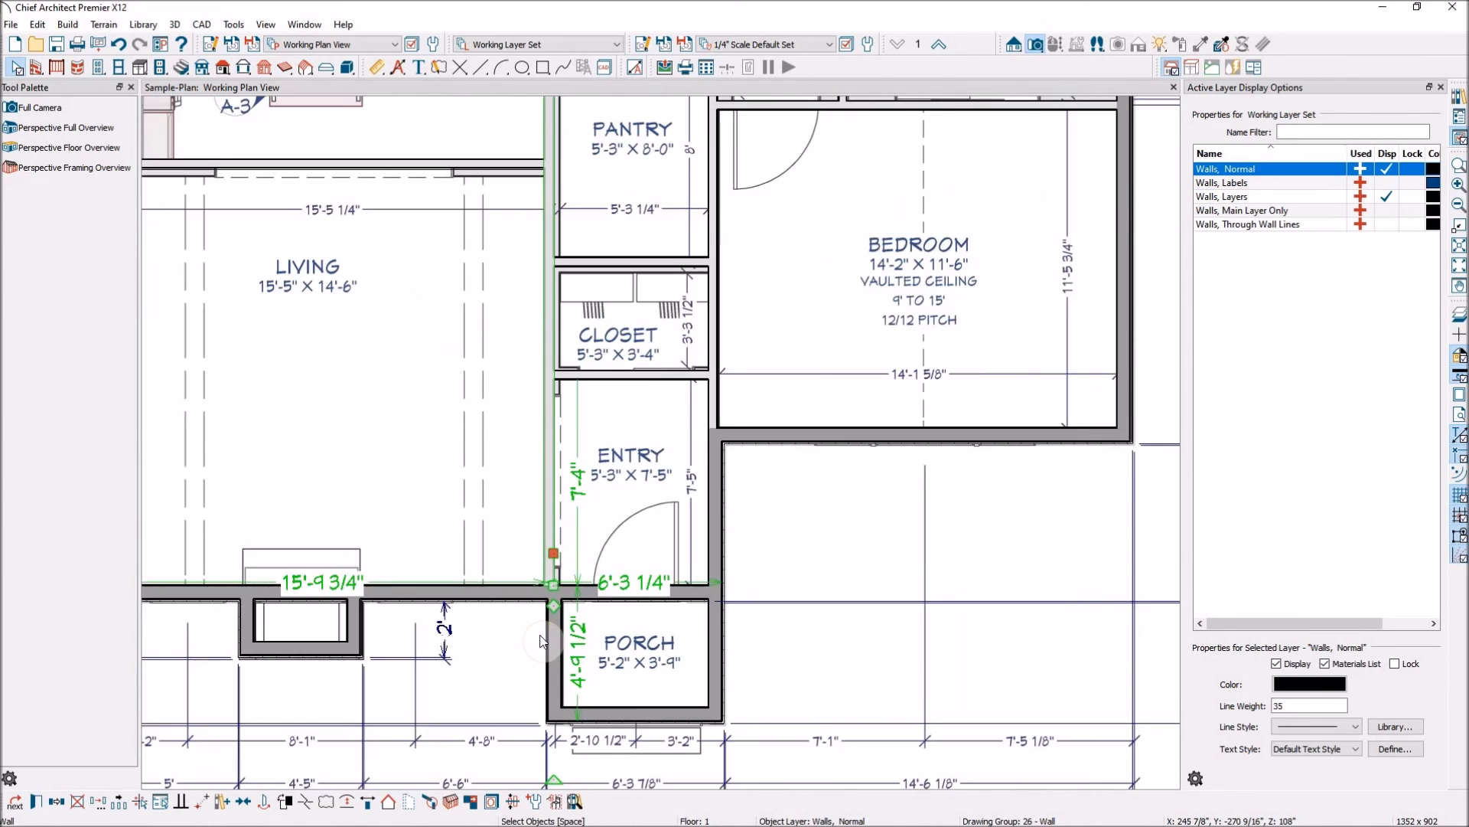
pyautogui.scroll(-4, 542, 641)
pyautogui.scroll(3, 563, 665)
pyautogui.scroll(3, 562, 666)
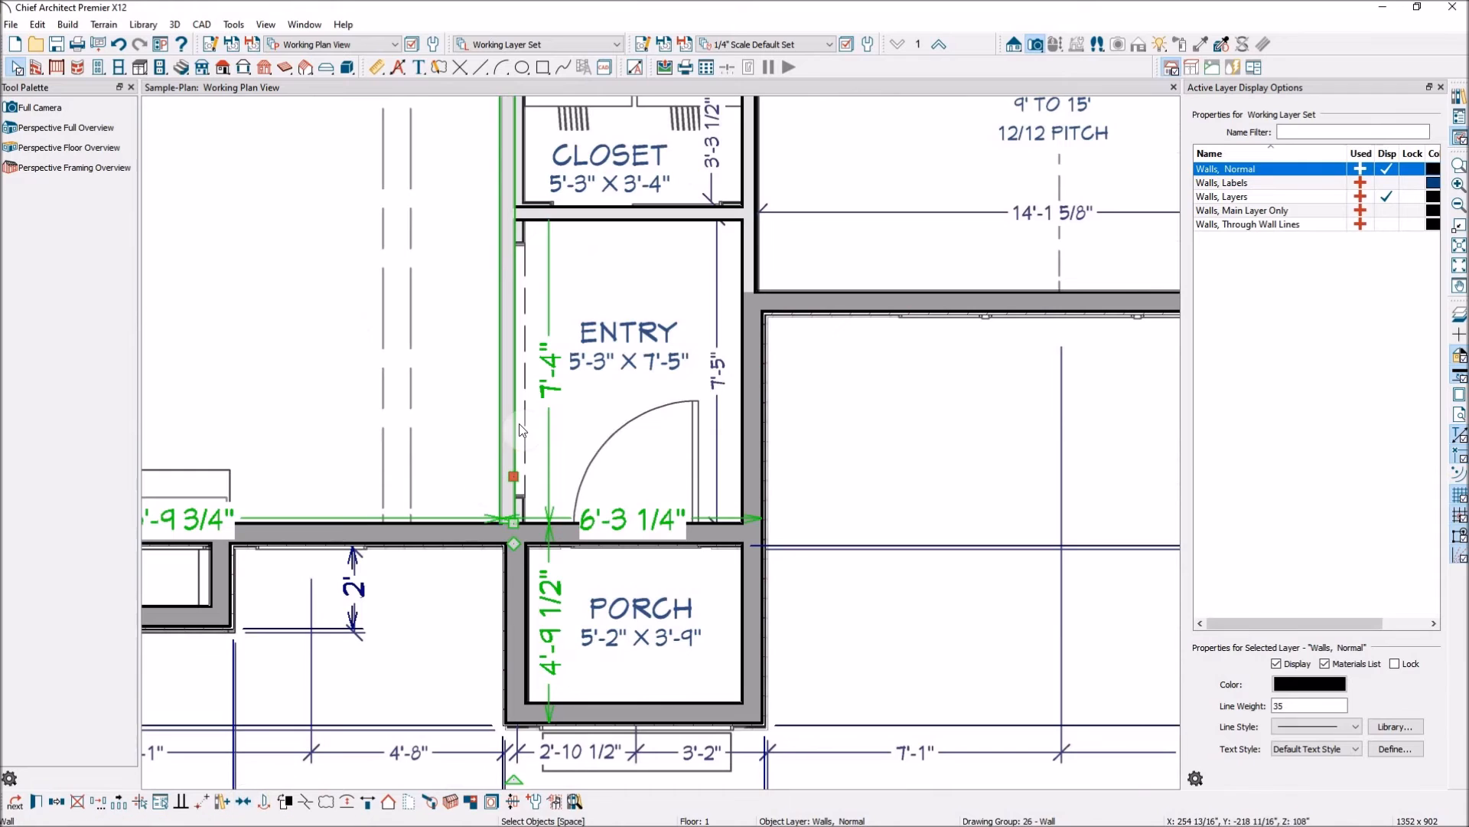
pyautogui.click(244, 801)
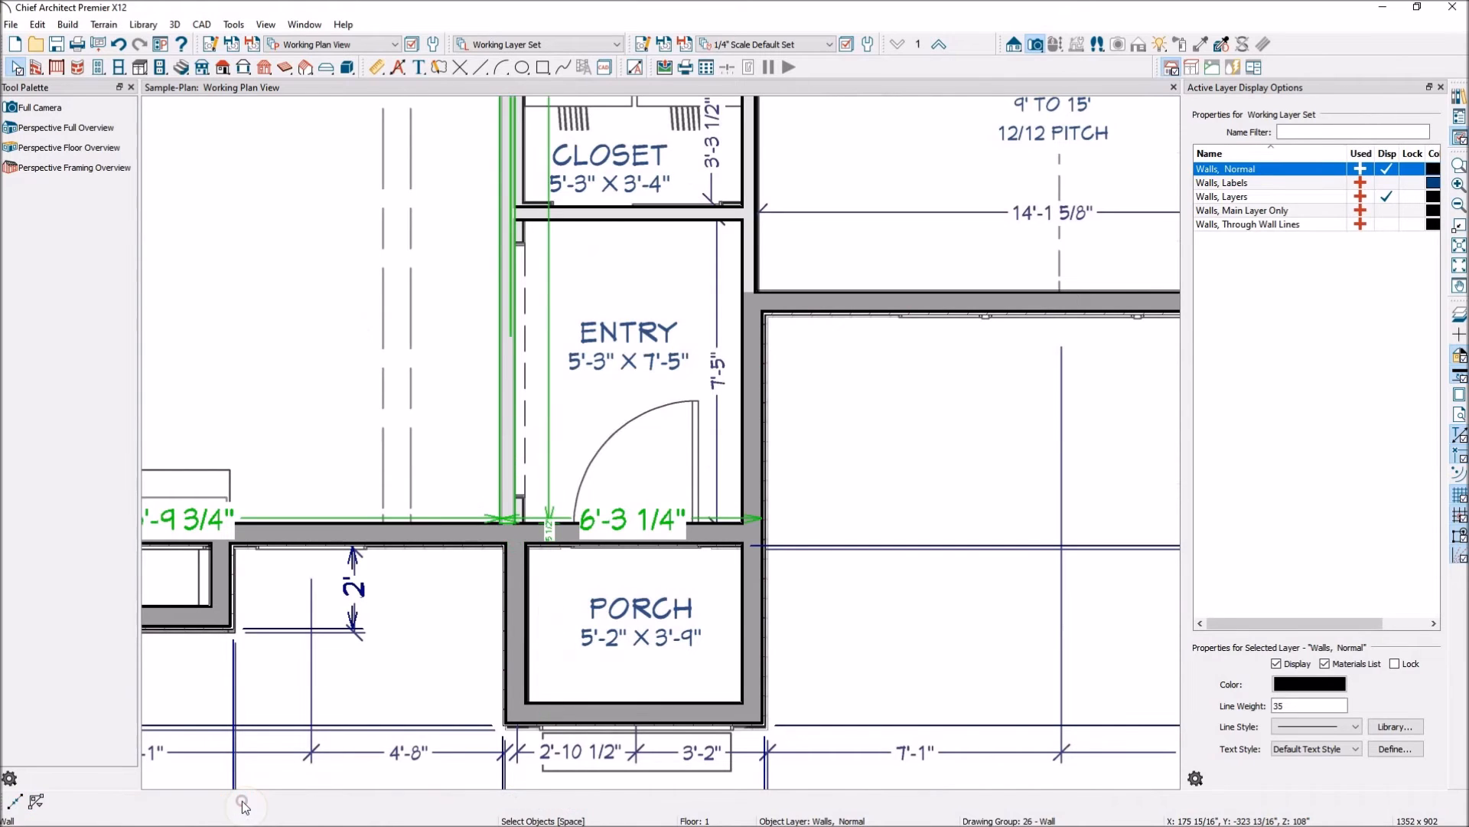
pyautogui.click(508, 608)
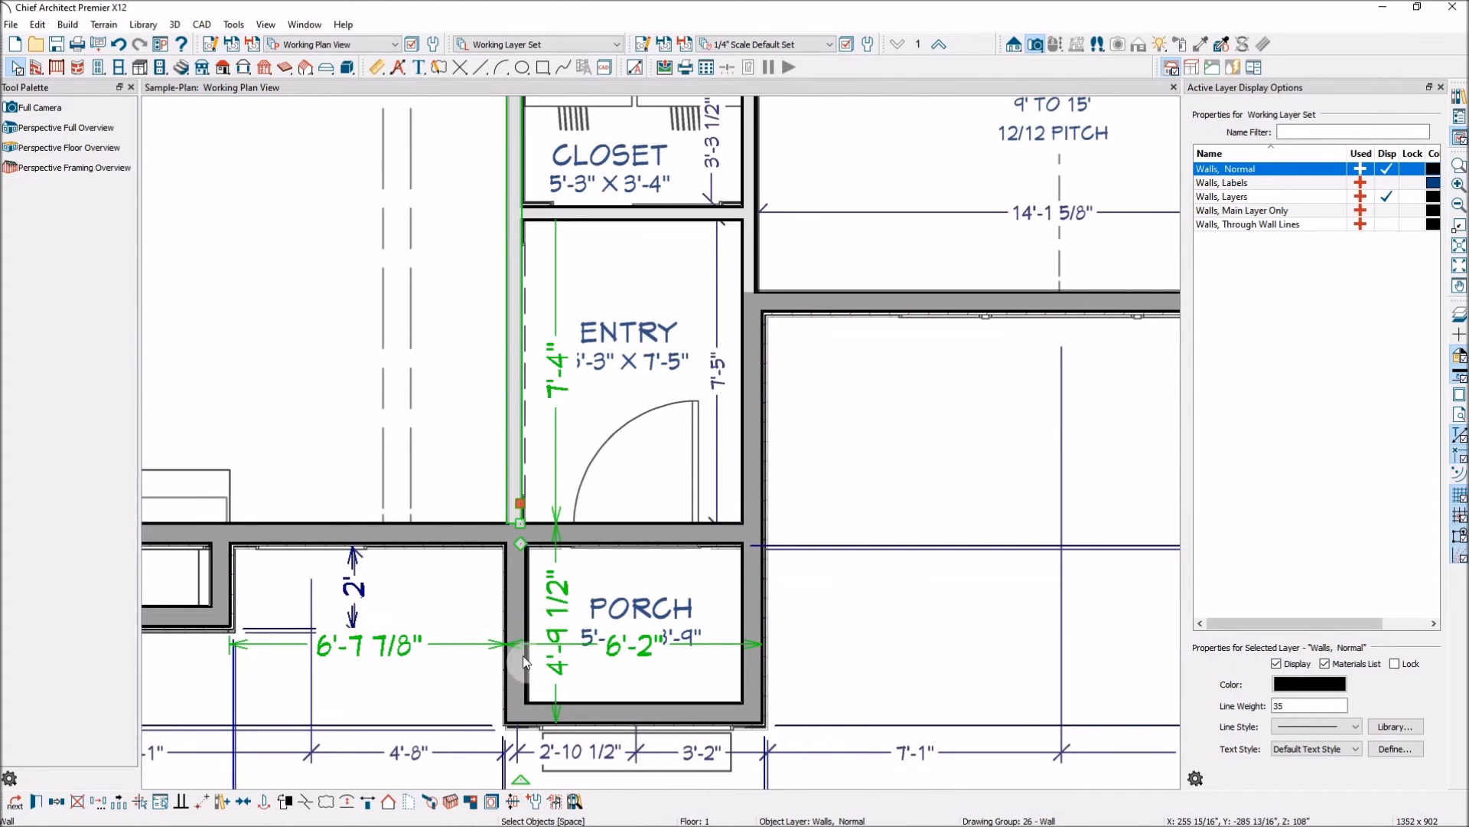
# Step: Set the distance from the kitchen's rear exterior wall to the wall between the kitchen and living room to 12'-8"
pyautogui.scroll(-2, 608, 620)
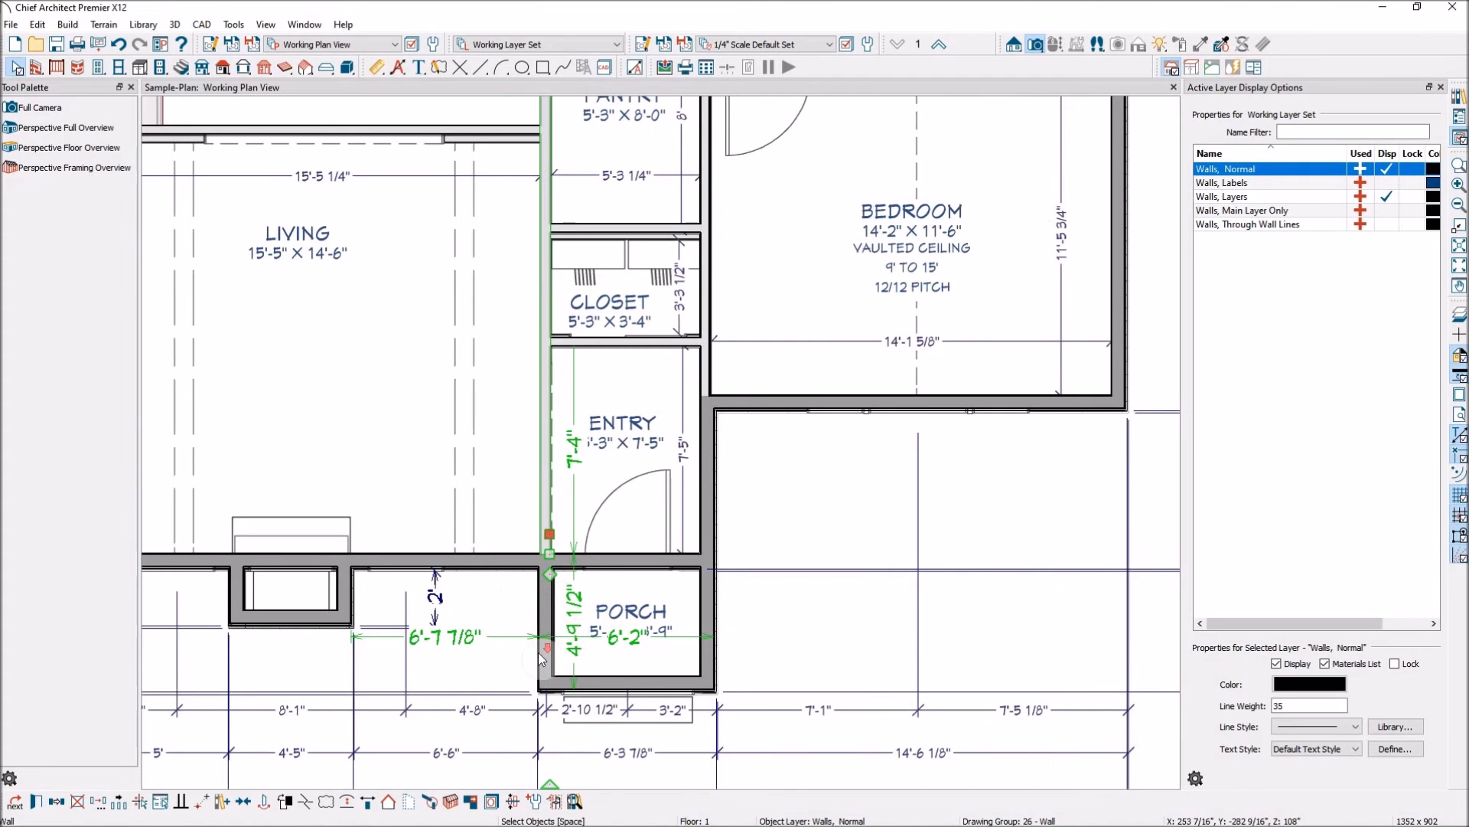
pyautogui.scroll(-3, 591, 626)
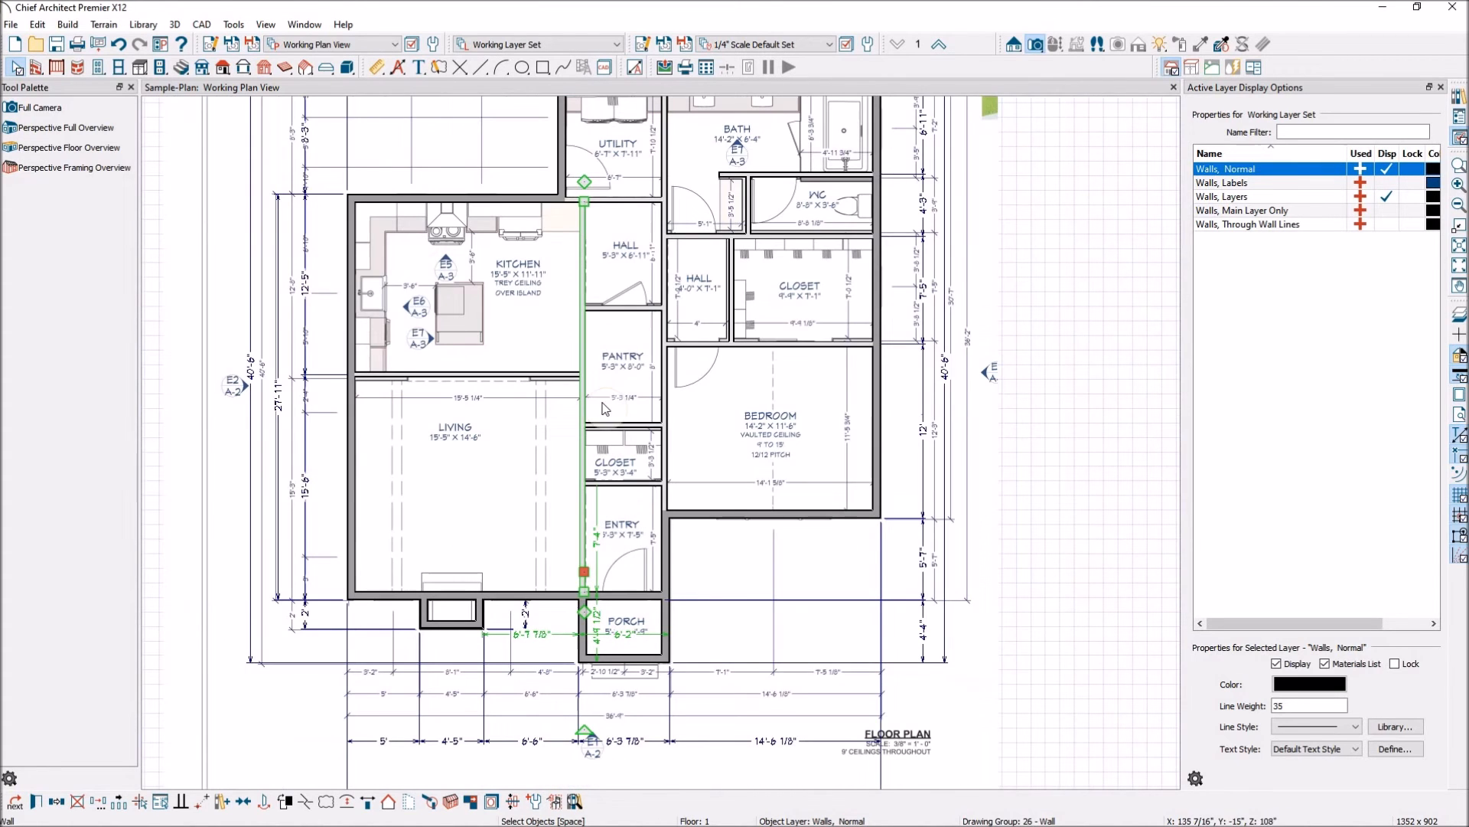
pyautogui.scroll(-2, 459, 381)
pyautogui.scroll(-1, 459, 381)
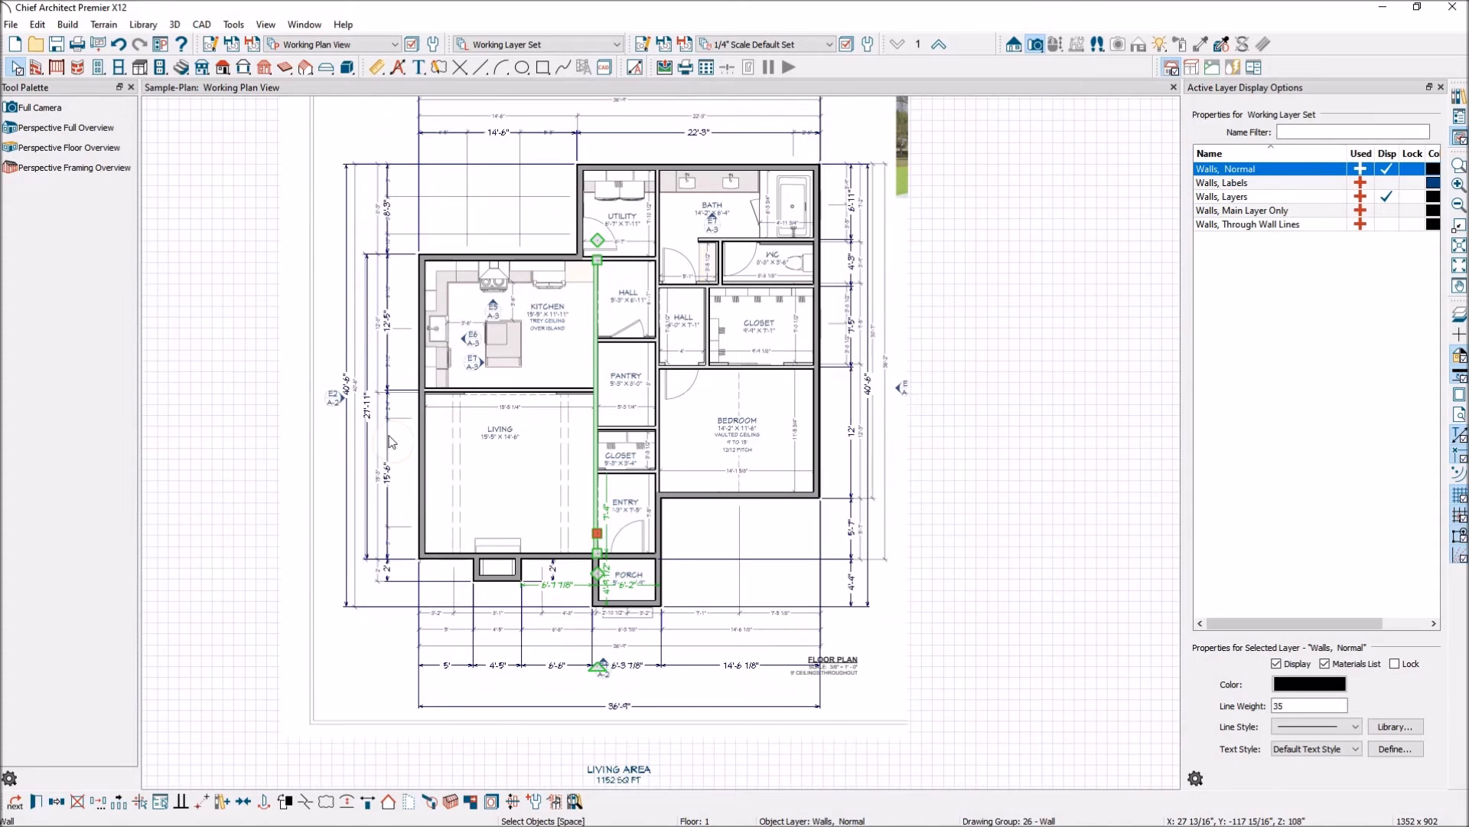
pyautogui.scroll(4, 392, 379)
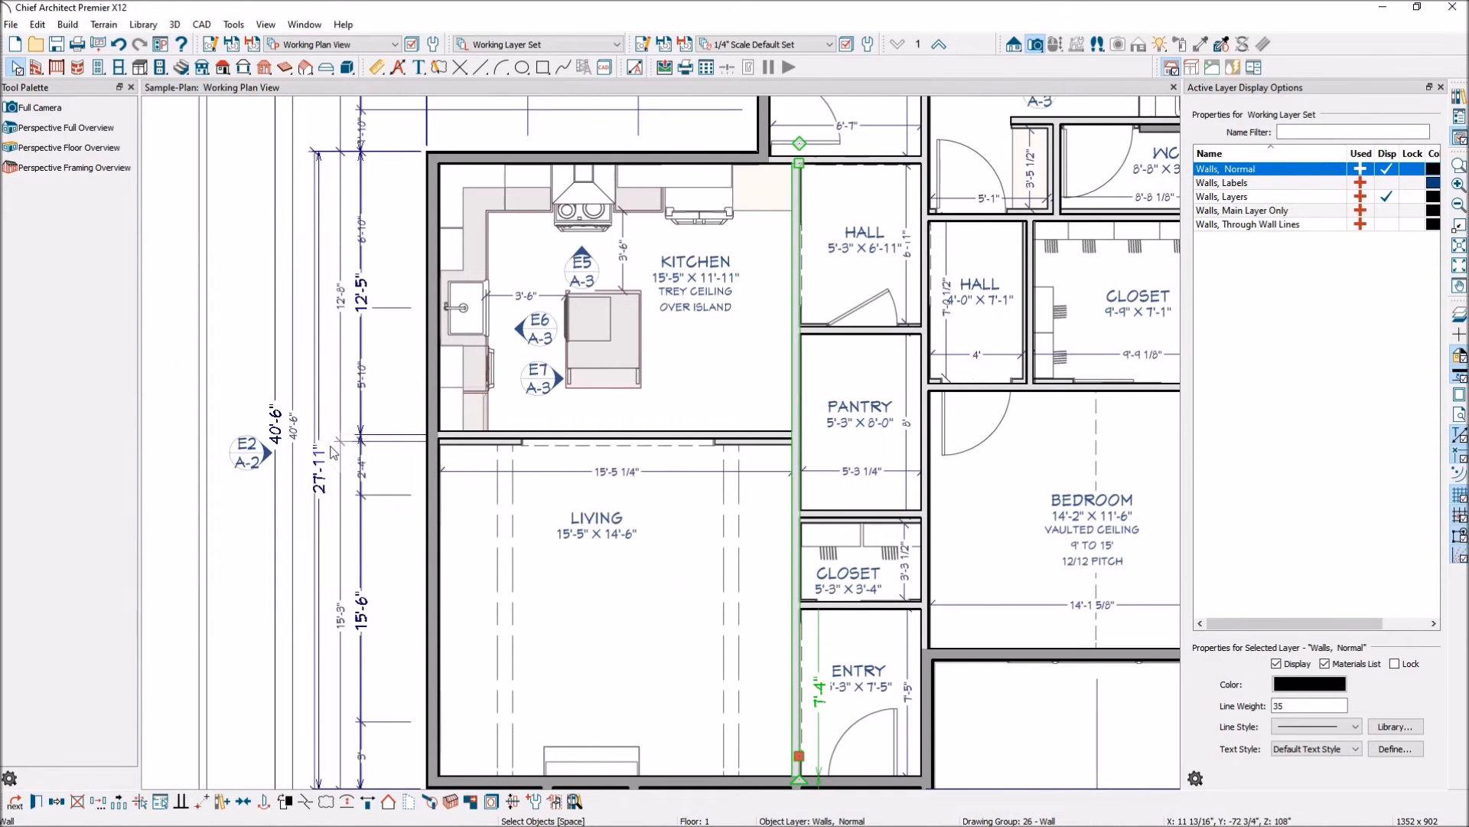
pyautogui.scroll(-1, 421, 378)
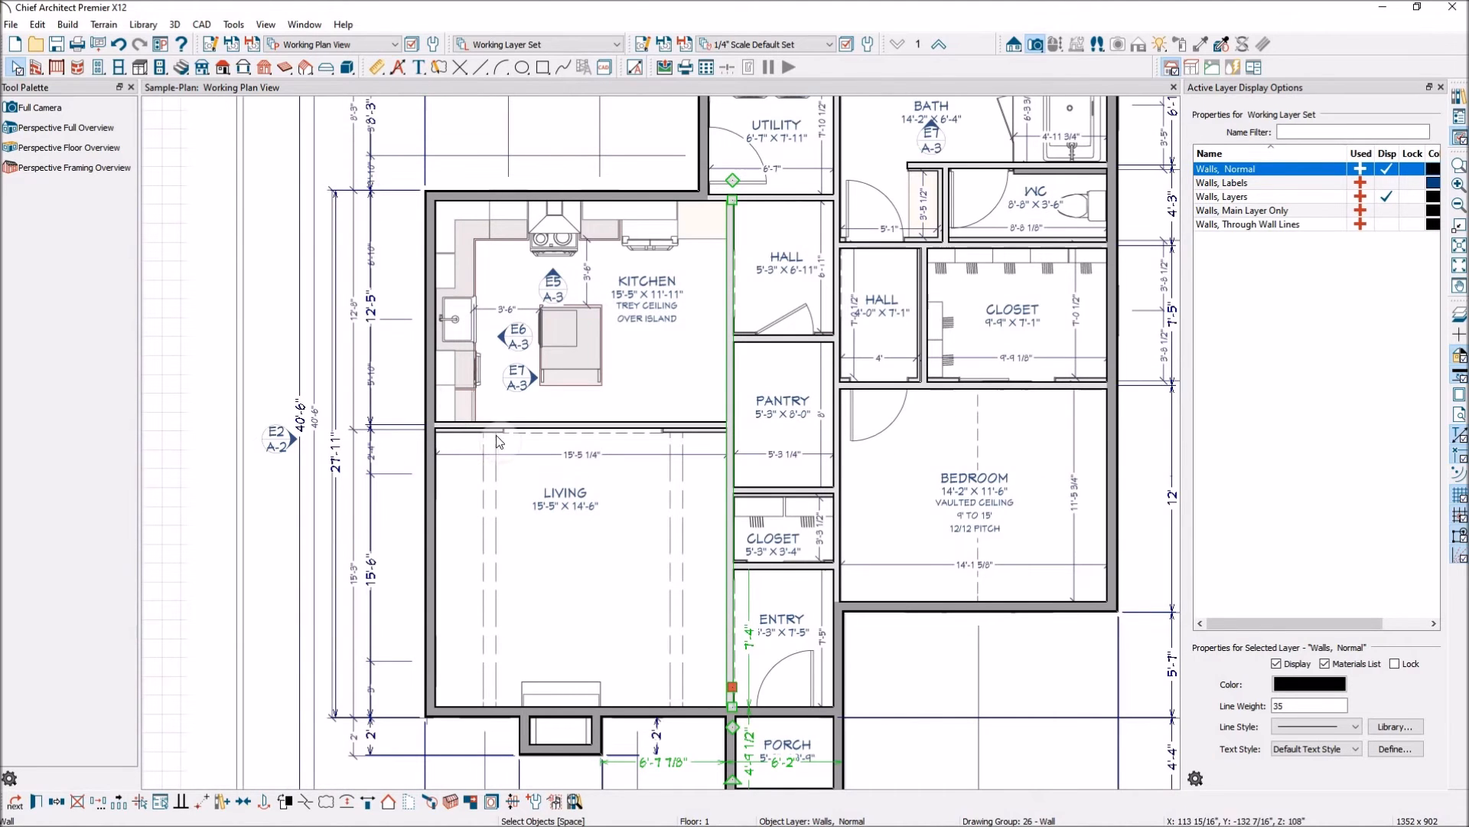
pyautogui.scroll(3, 498, 441)
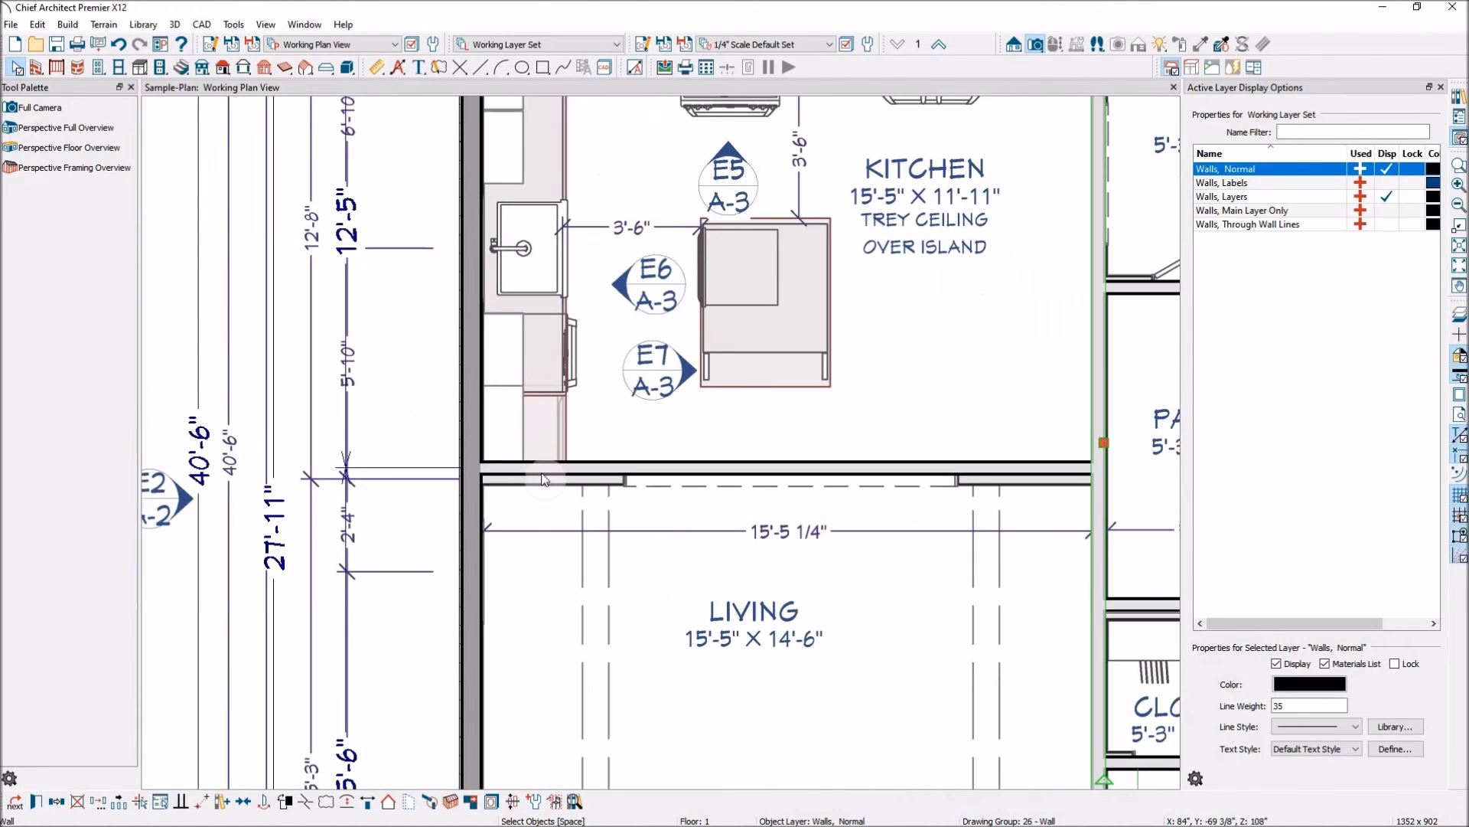
pyautogui.click(544, 468)
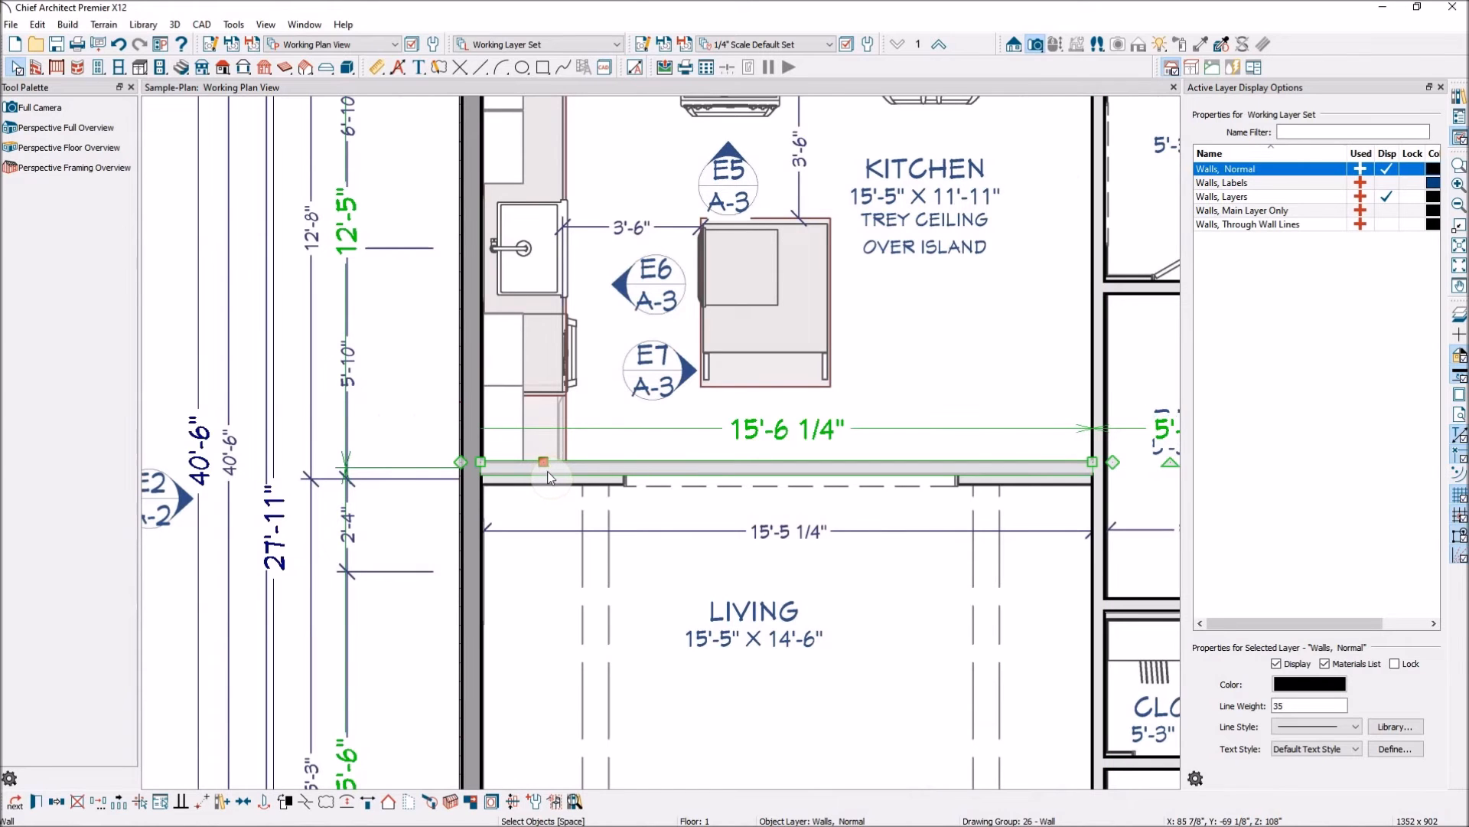
pyautogui.scroll(-2, 548, 471)
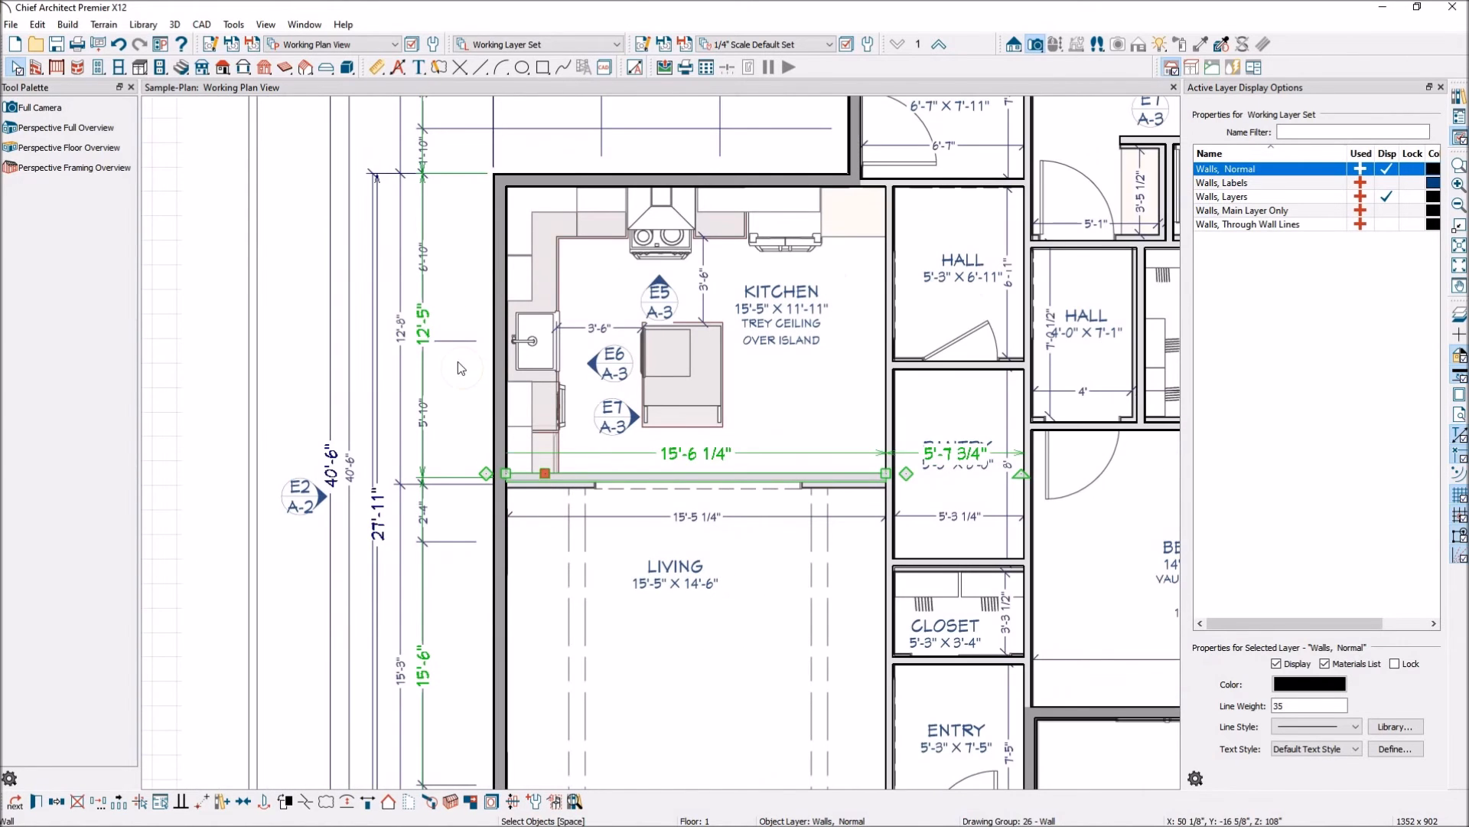
pyautogui.click(420, 328)
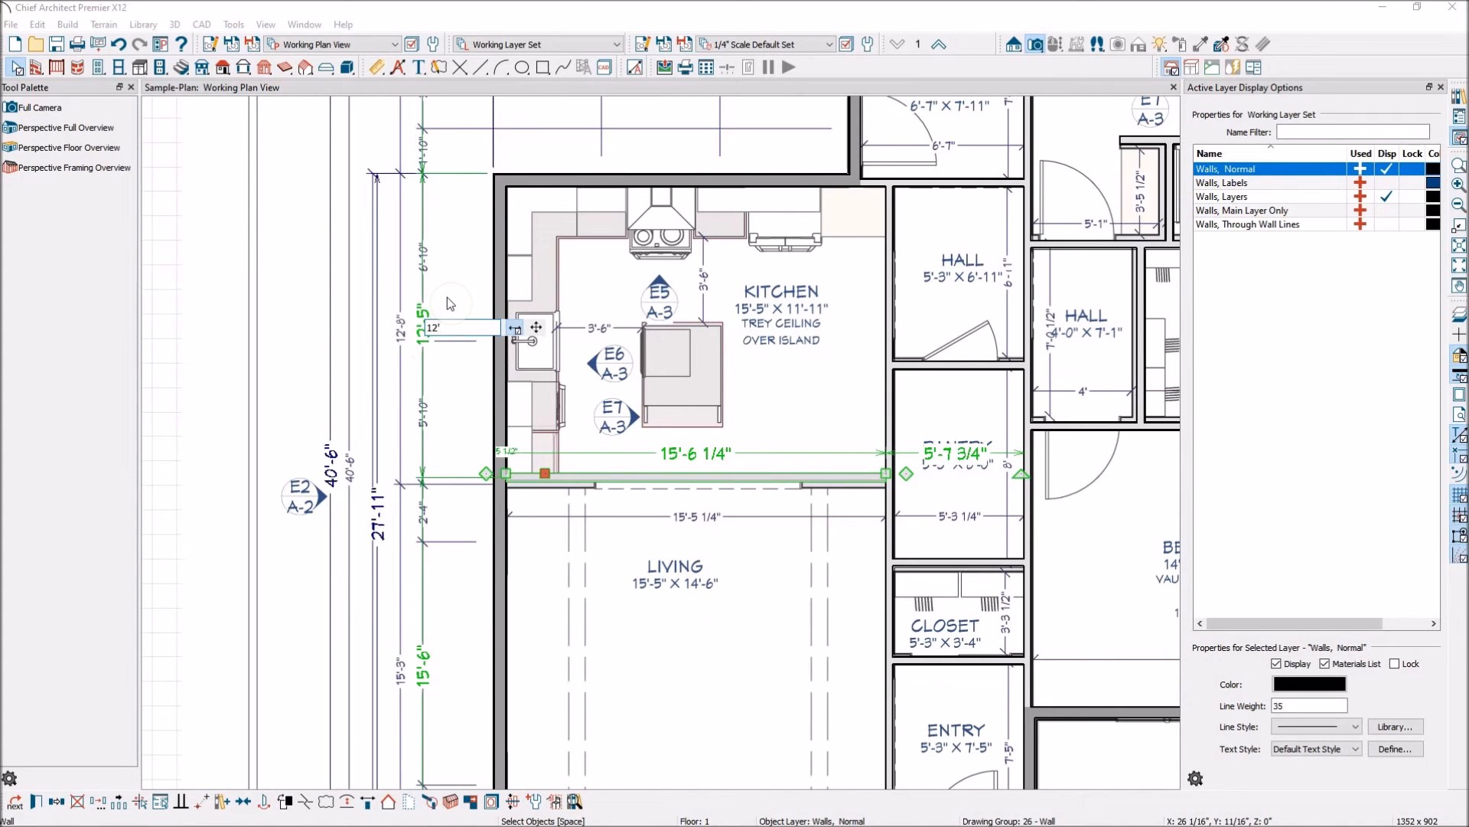
pyautogui.press('Return')
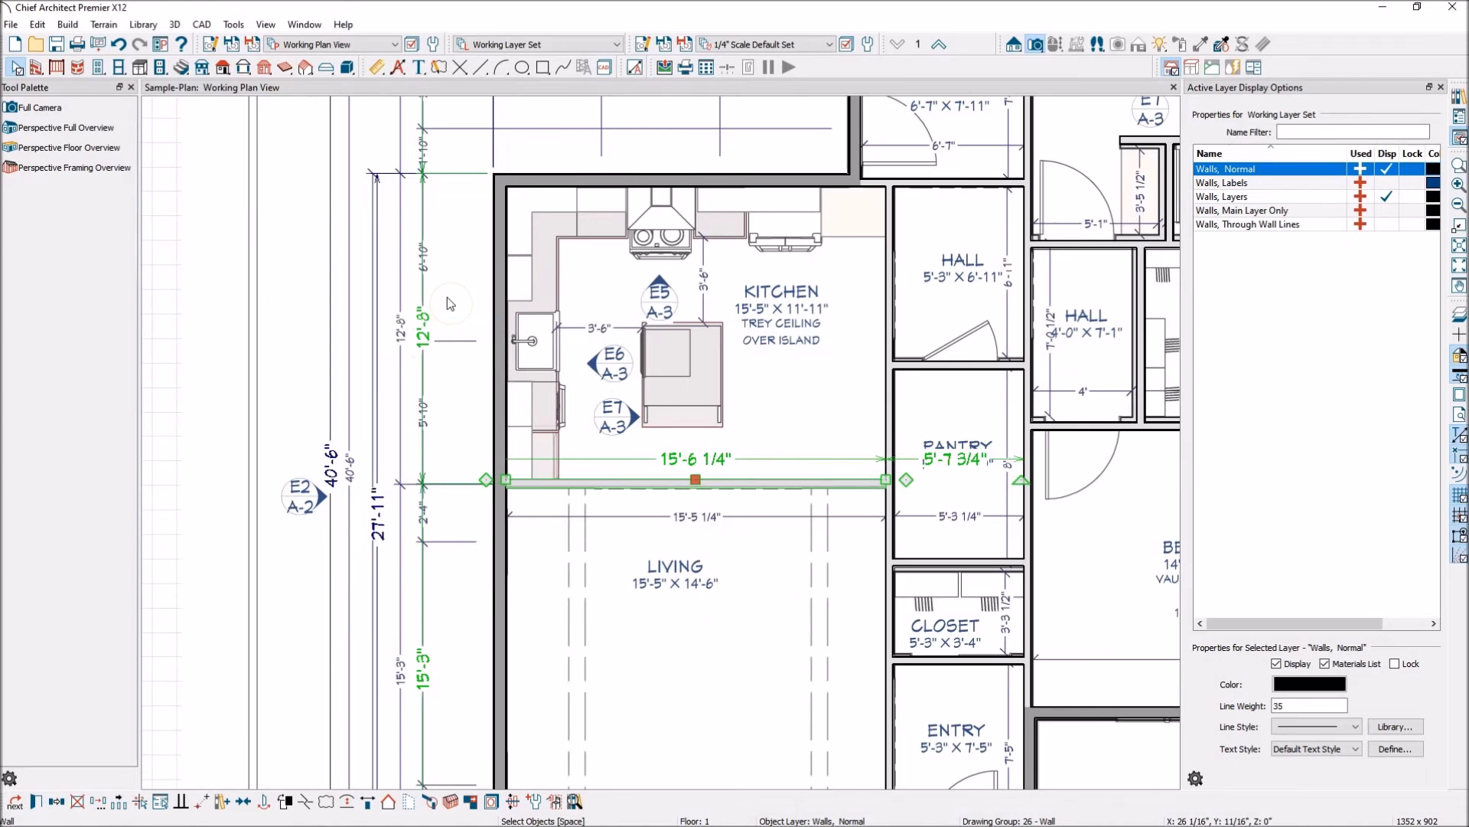
pyautogui.scroll(-1, 497, 576)
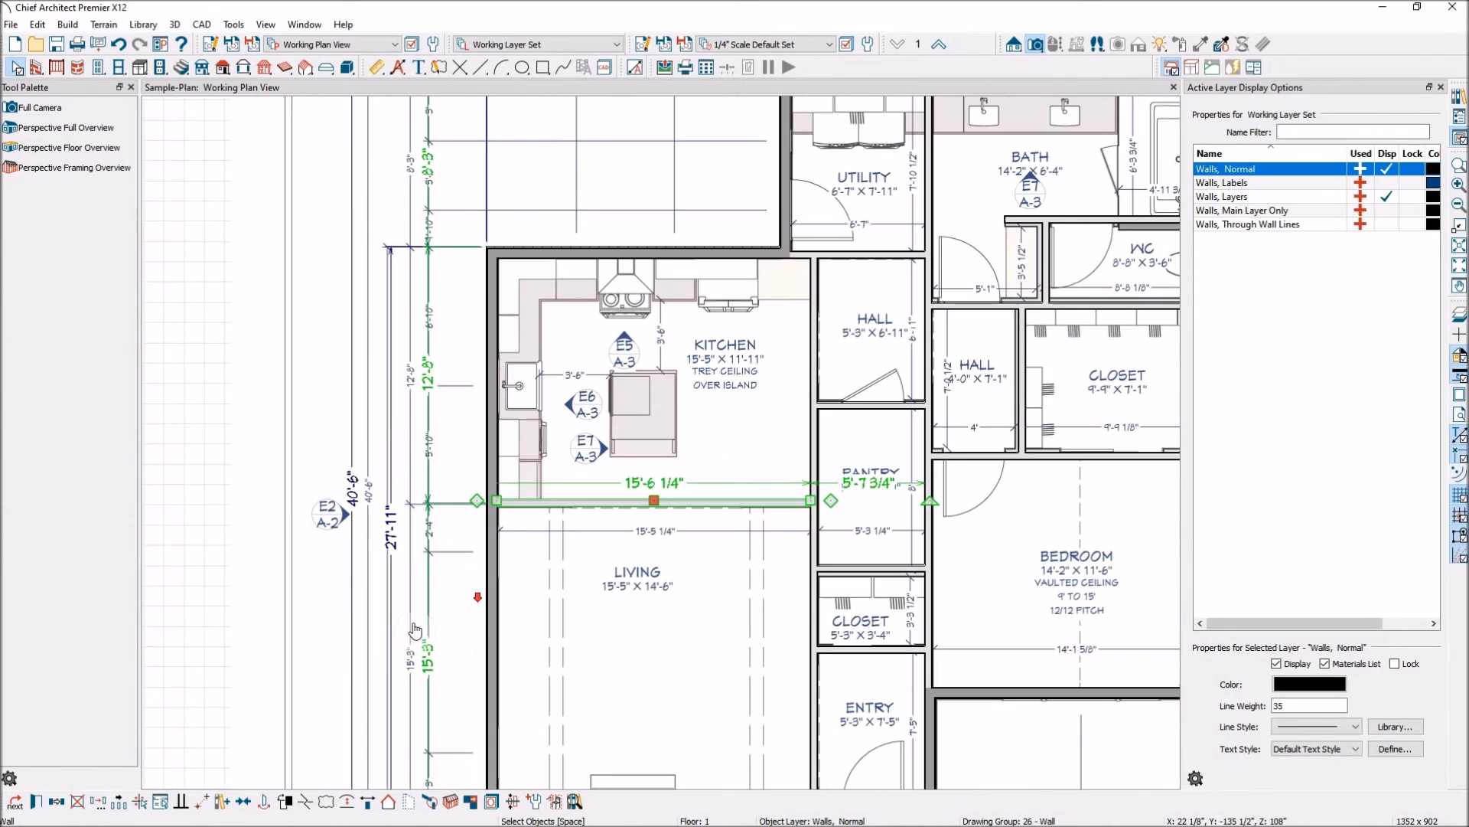
pyautogui.scroll(-1, 485, 524)
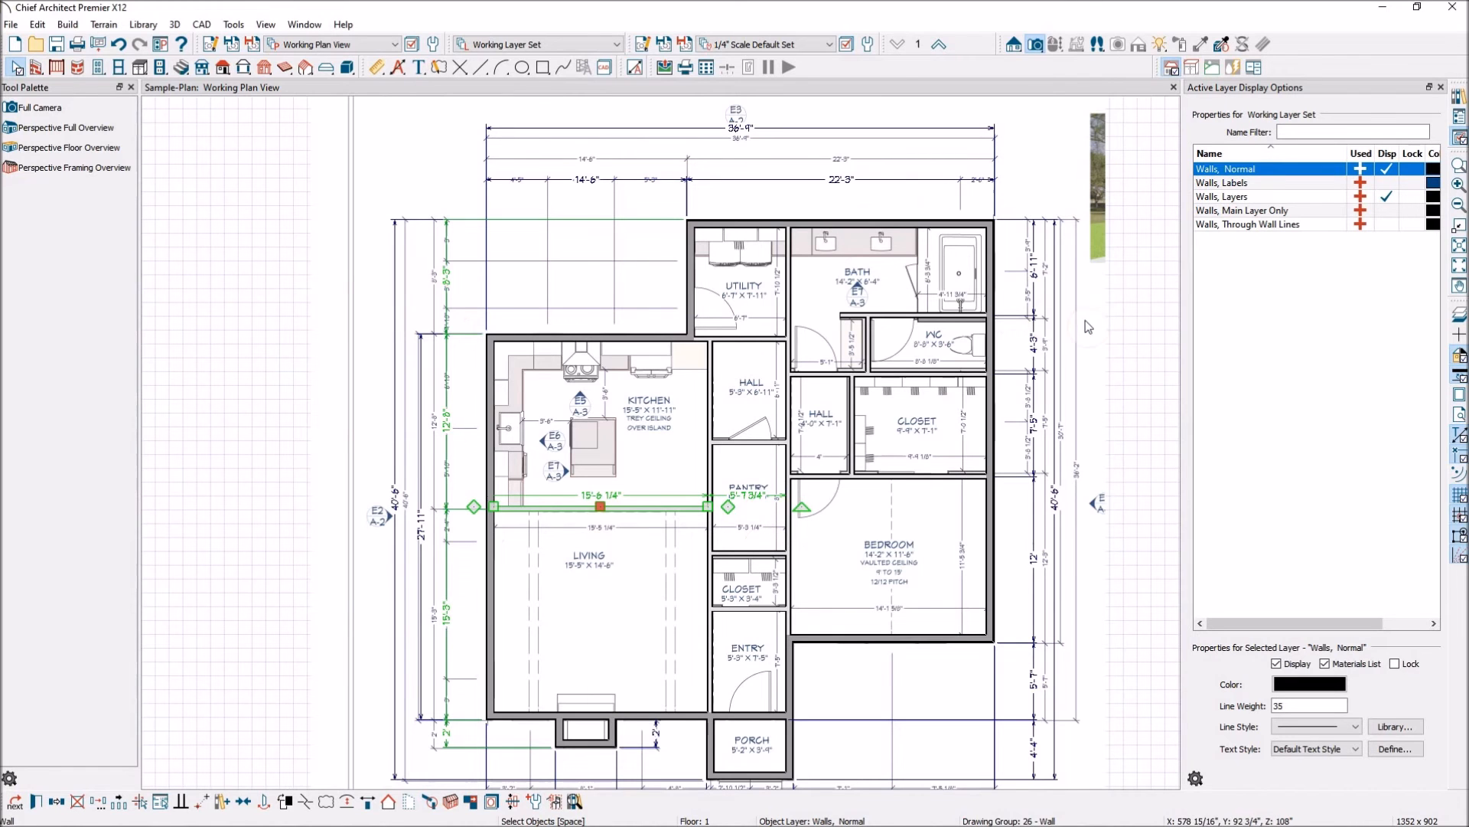
# Step: Set the distance from the rear exterior wall to the wall between the bath and WC to 7'-2"
pyautogui.scroll(3, 995, 277)
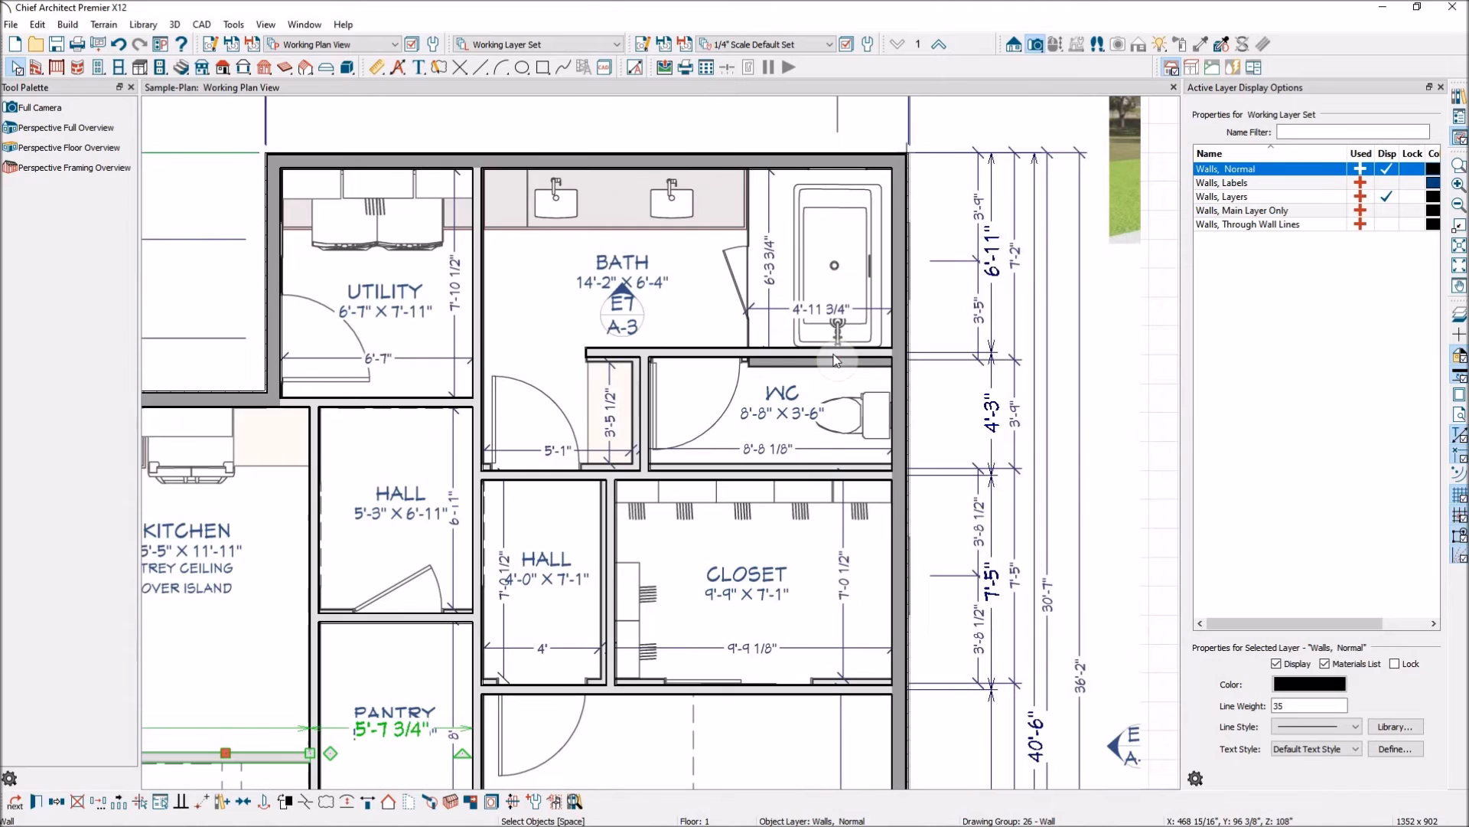
pyautogui.click(835, 356)
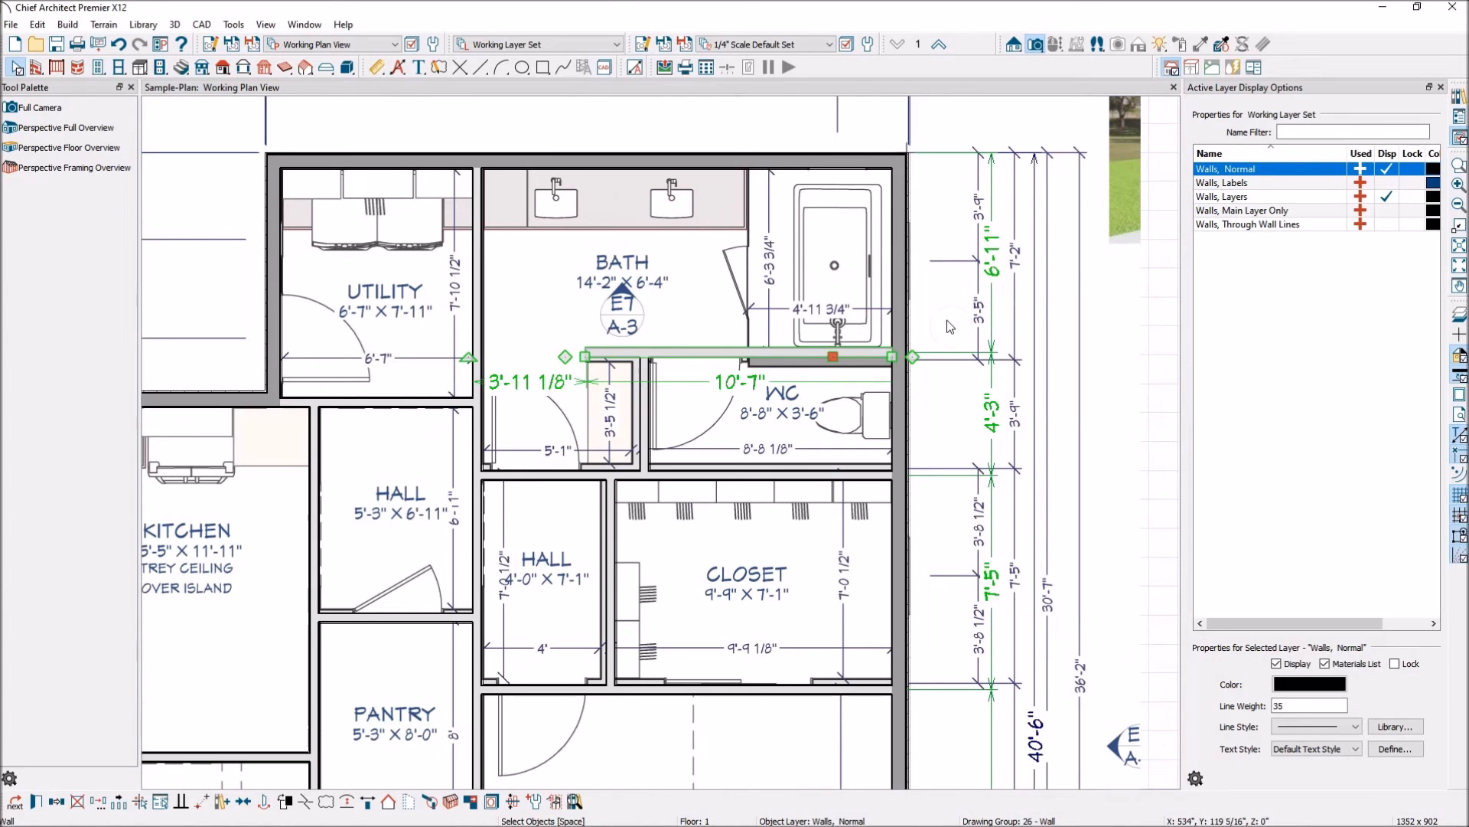
pyautogui.click(995, 268)
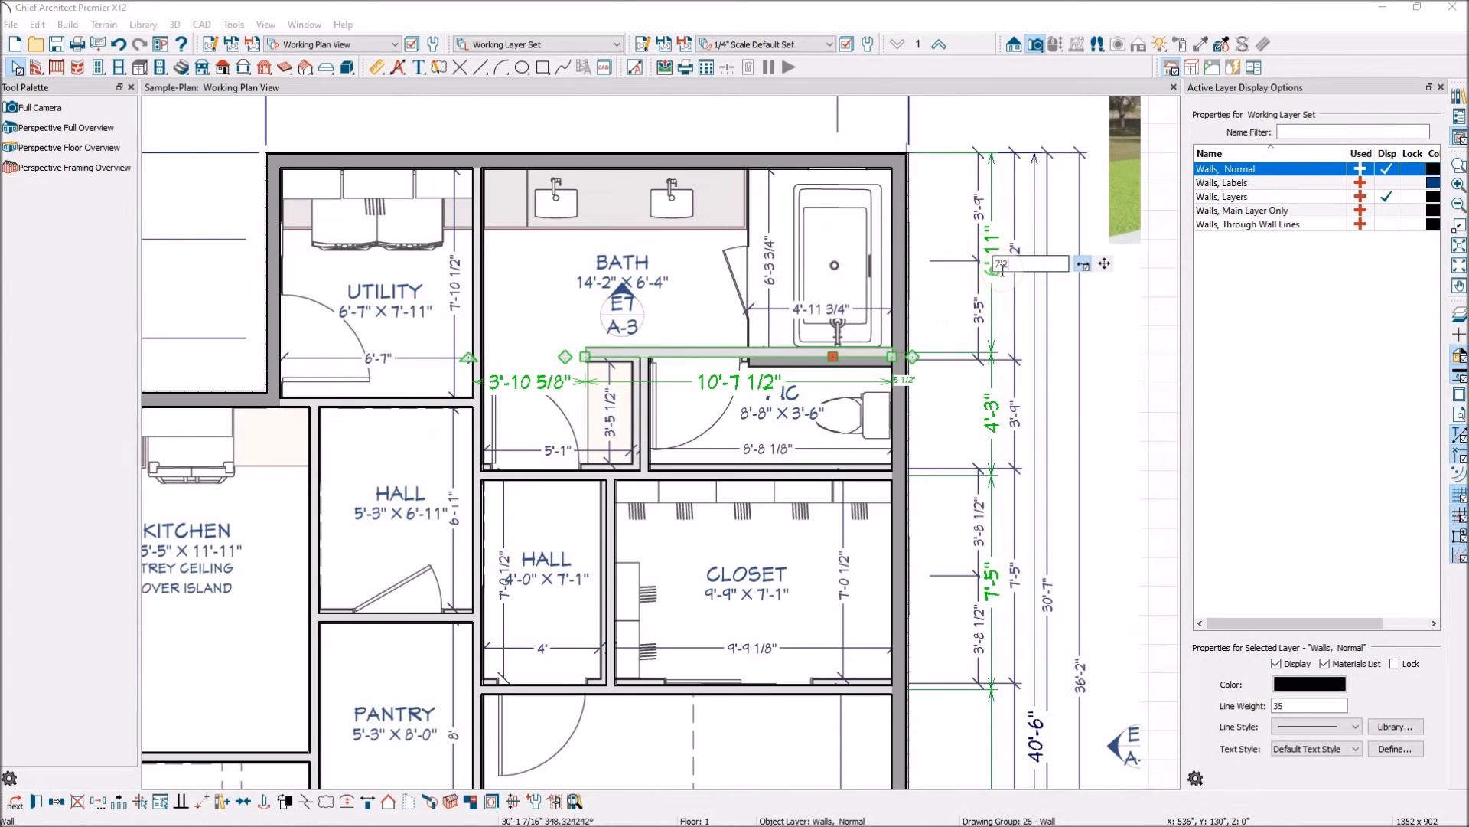
pyautogui.write("7'2")
pyautogui.press('Return')
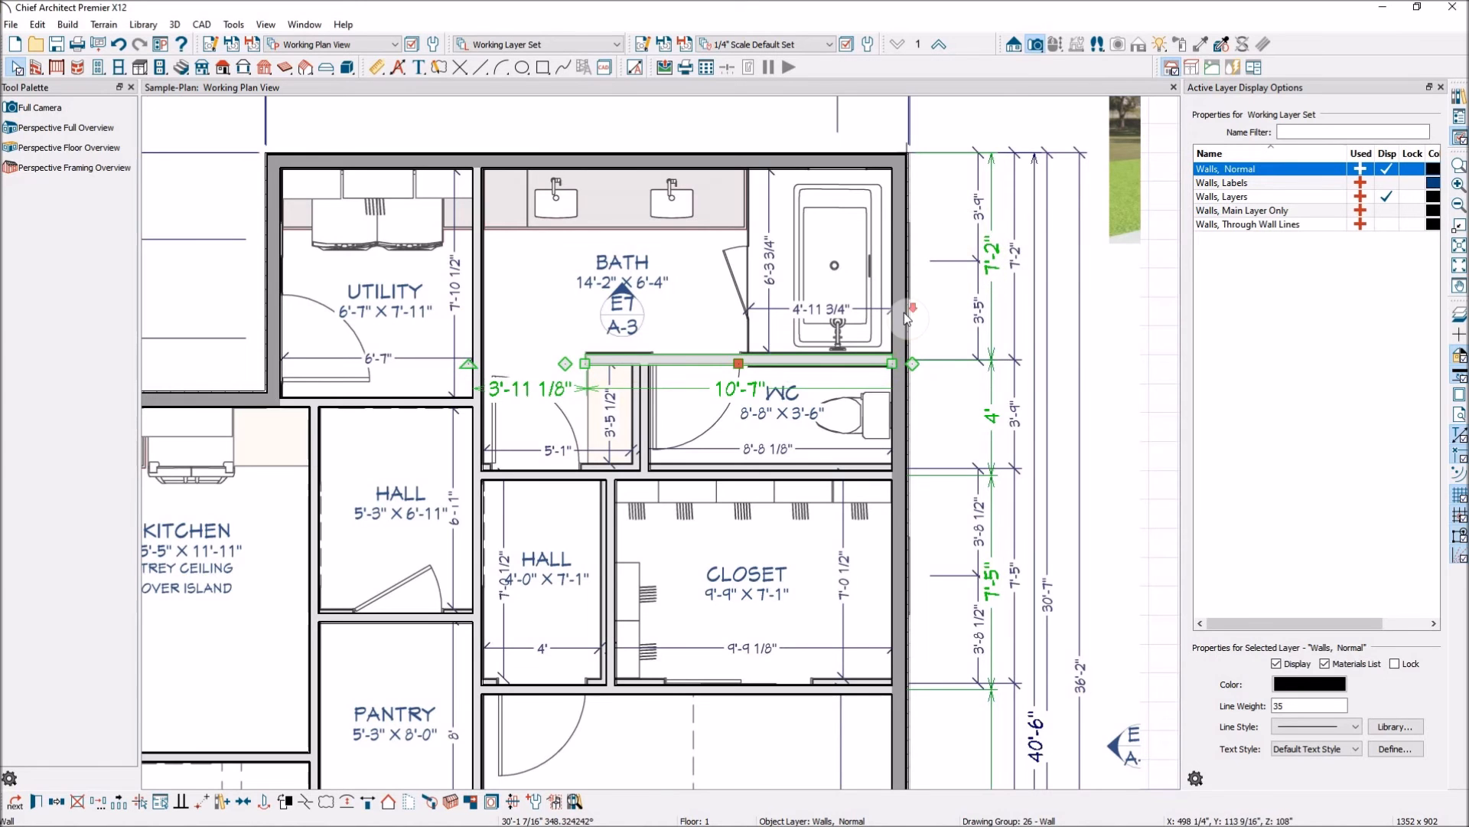
# Step: Set the distance from the bath/WC wall to the wall between the WC and bedroom closet to 3'-9"
pyautogui.scroll(-5, 905, 318)
pyautogui.scroll(6, 877, 394)
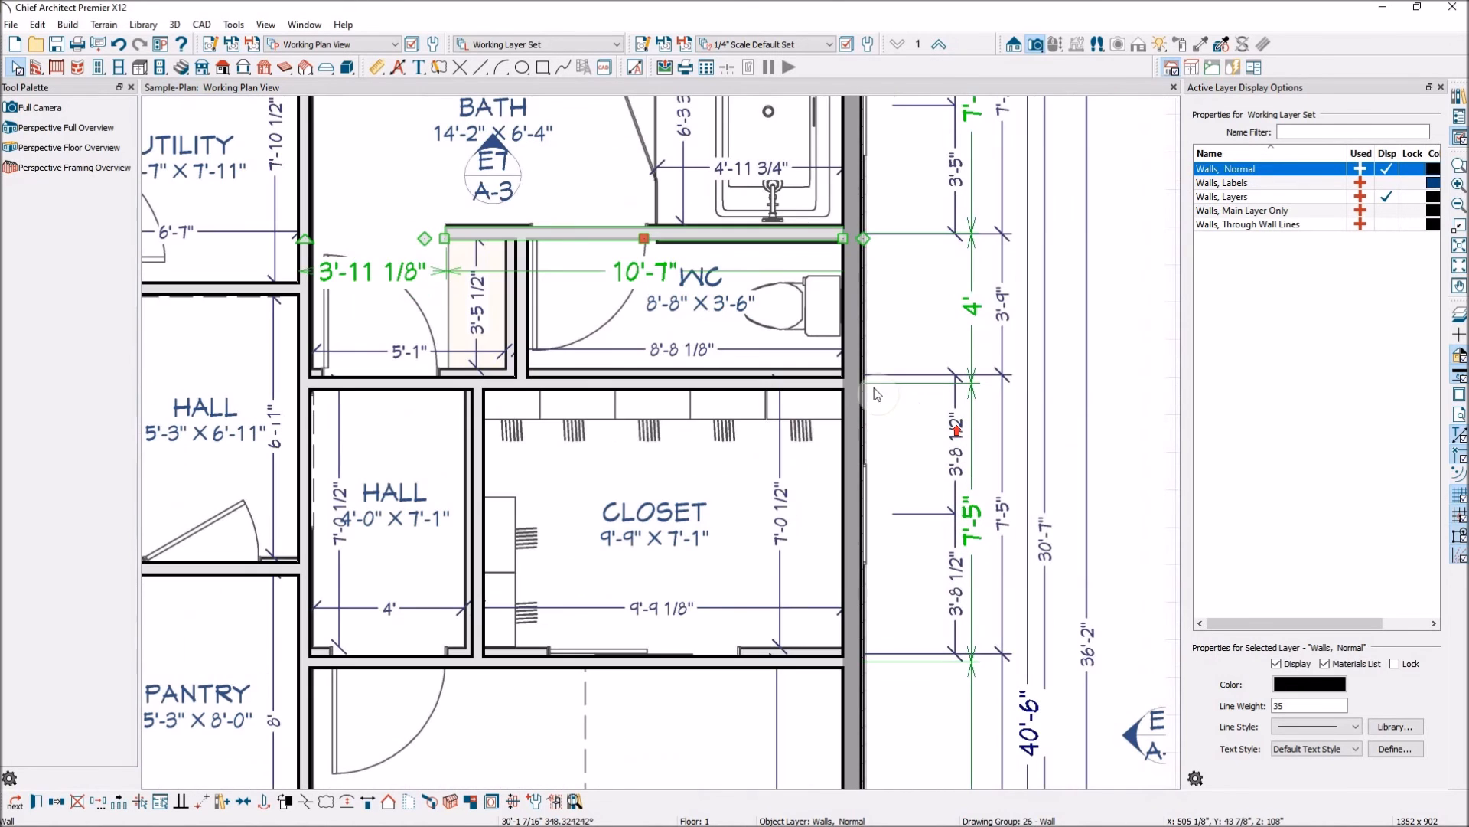
pyautogui.click(821, 385)
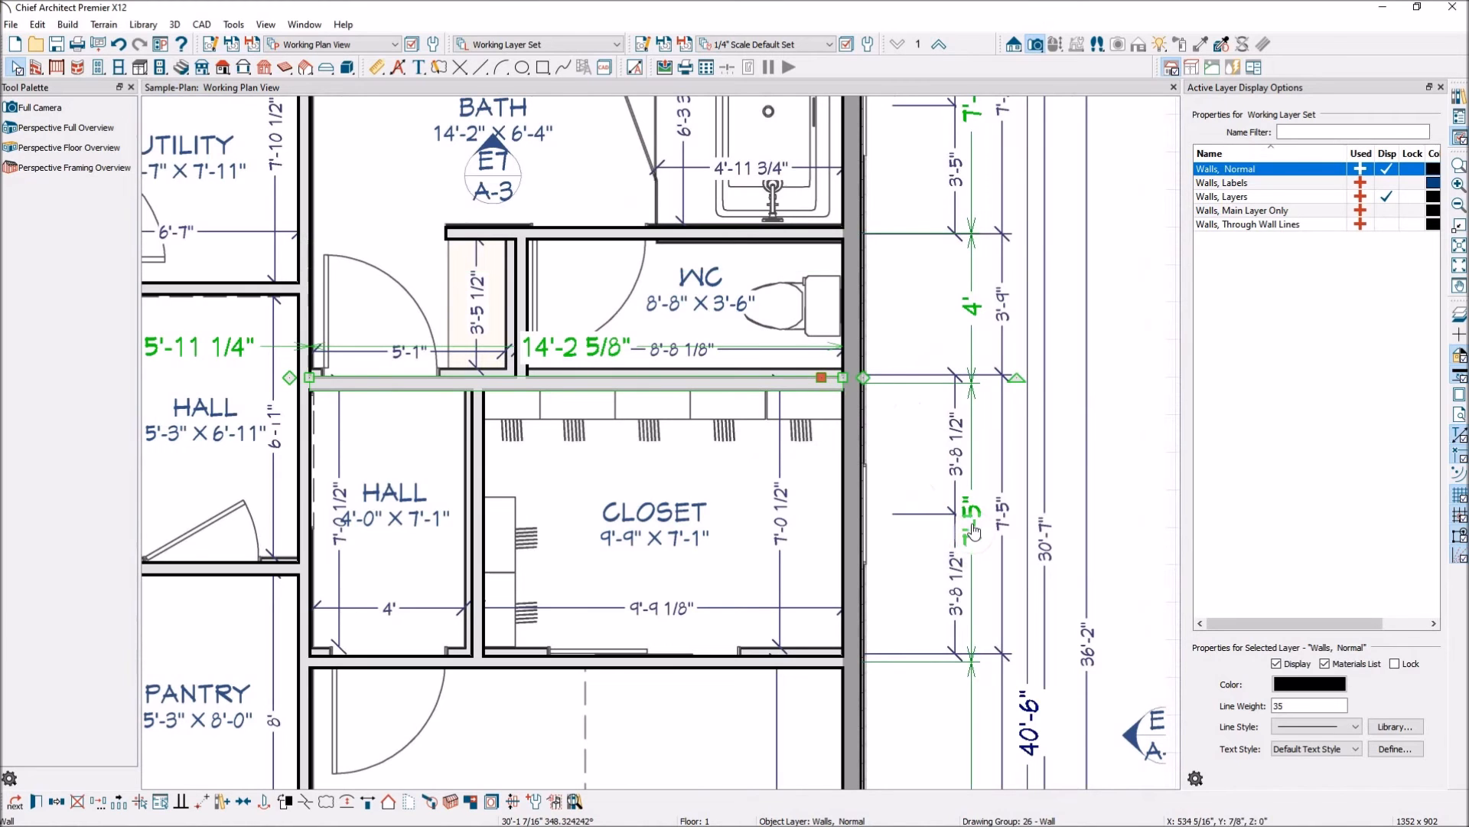
pyautogui.click(972, 321)
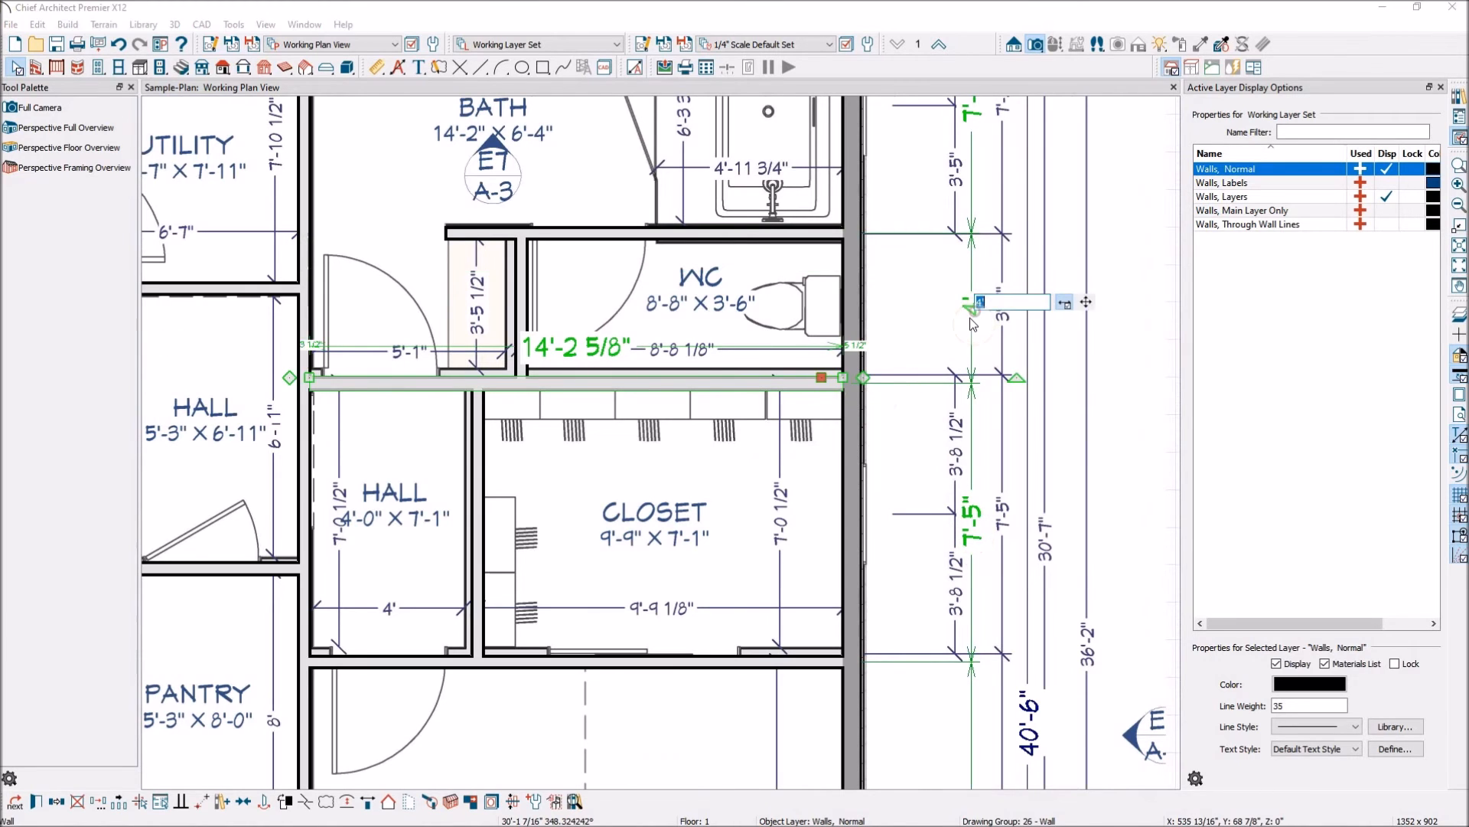
pyautogui.write("3'9")
pyautogui.press('Return')
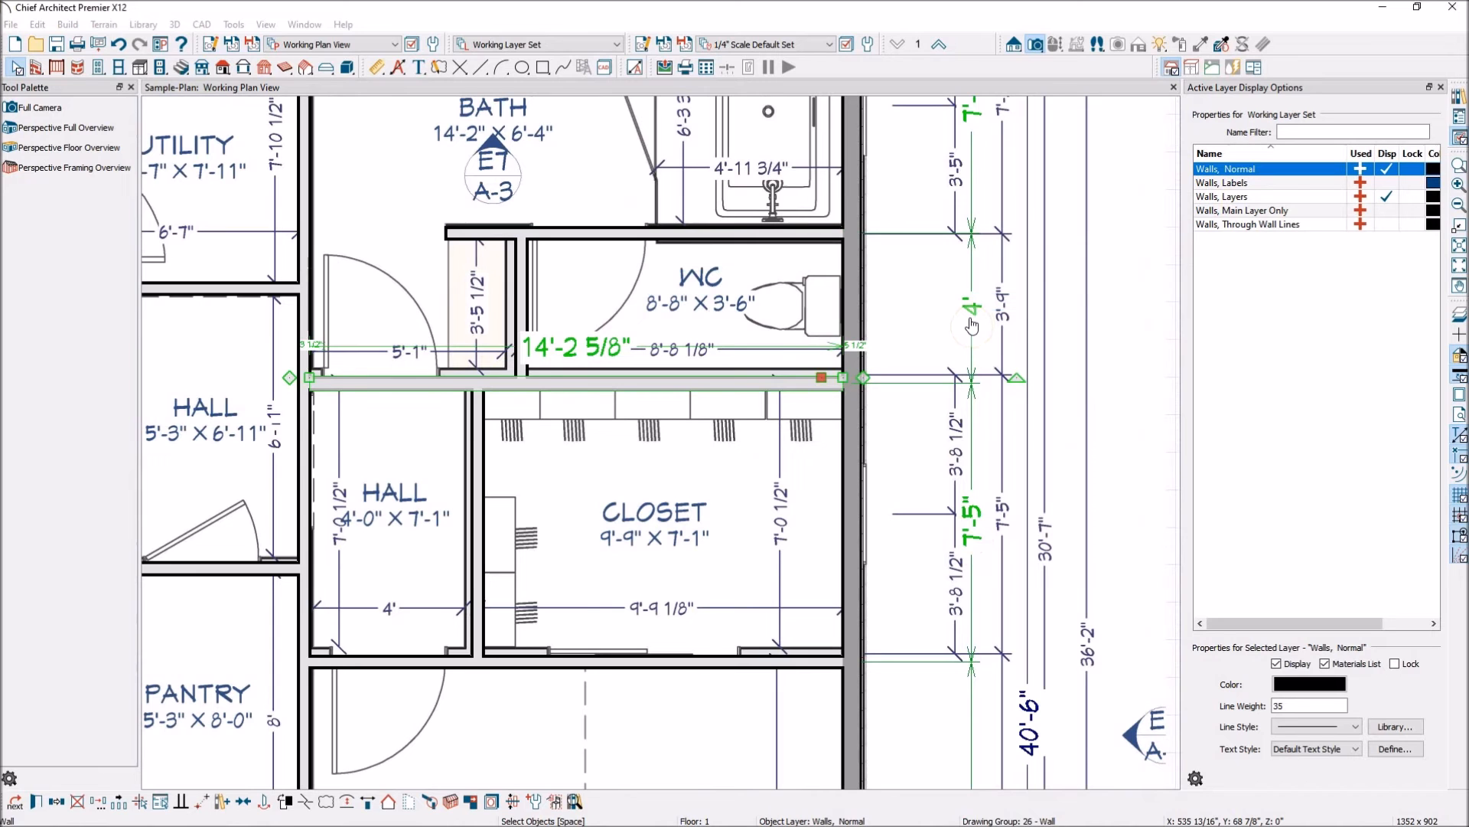
# Step: Set the distance from the WC/closet wall to the wall between the closet and bedroom to 7'-5", and deselect the wall
pyautogui.scroll(-1, 850, 339)
pyautogui.scroll(-1, 848, 334)
pyautogui.scroll(3, 829, 597)
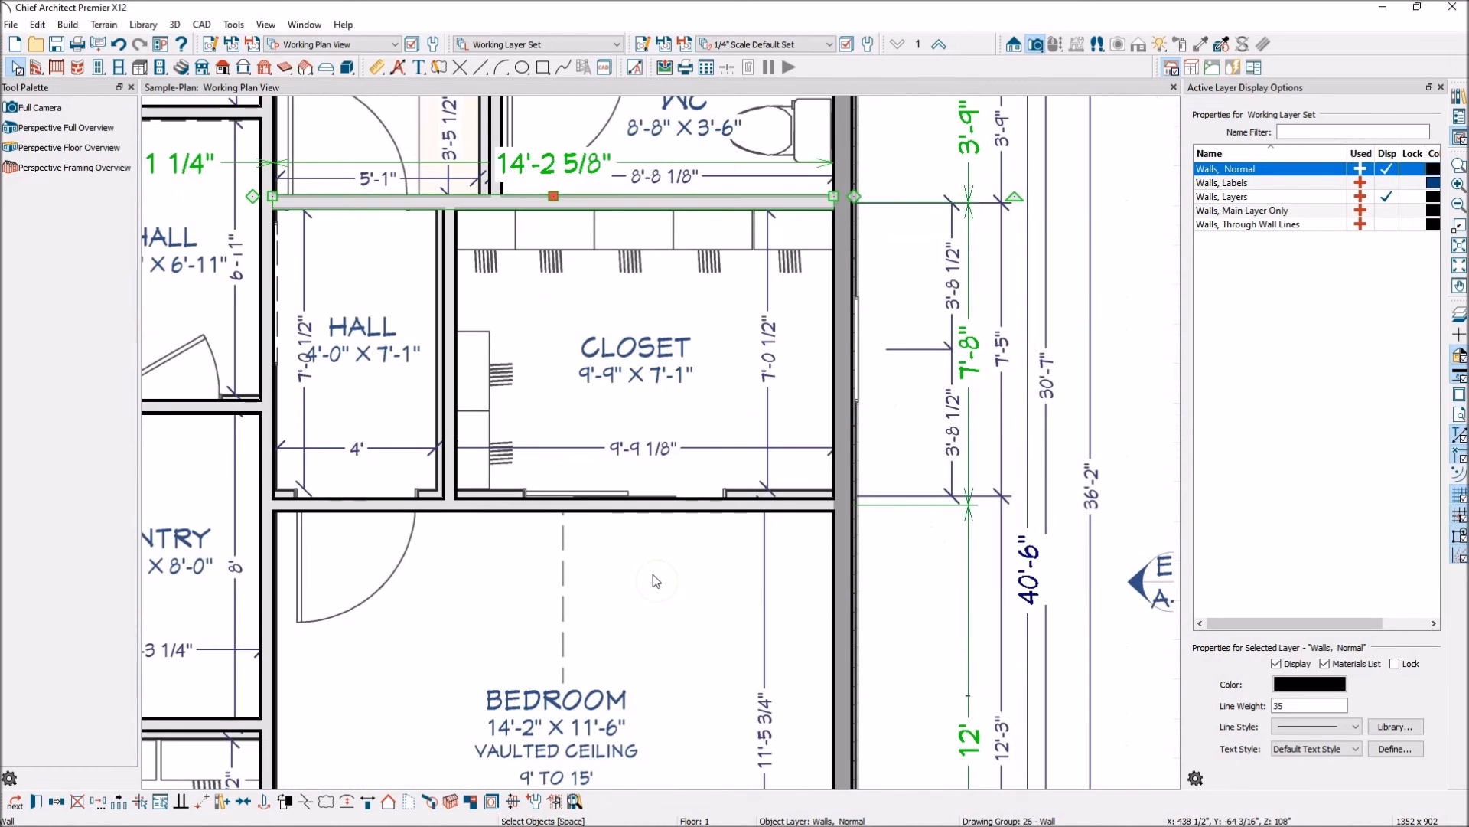
pyautogui.click(771, 509)
pyautogui.click(969, 354)
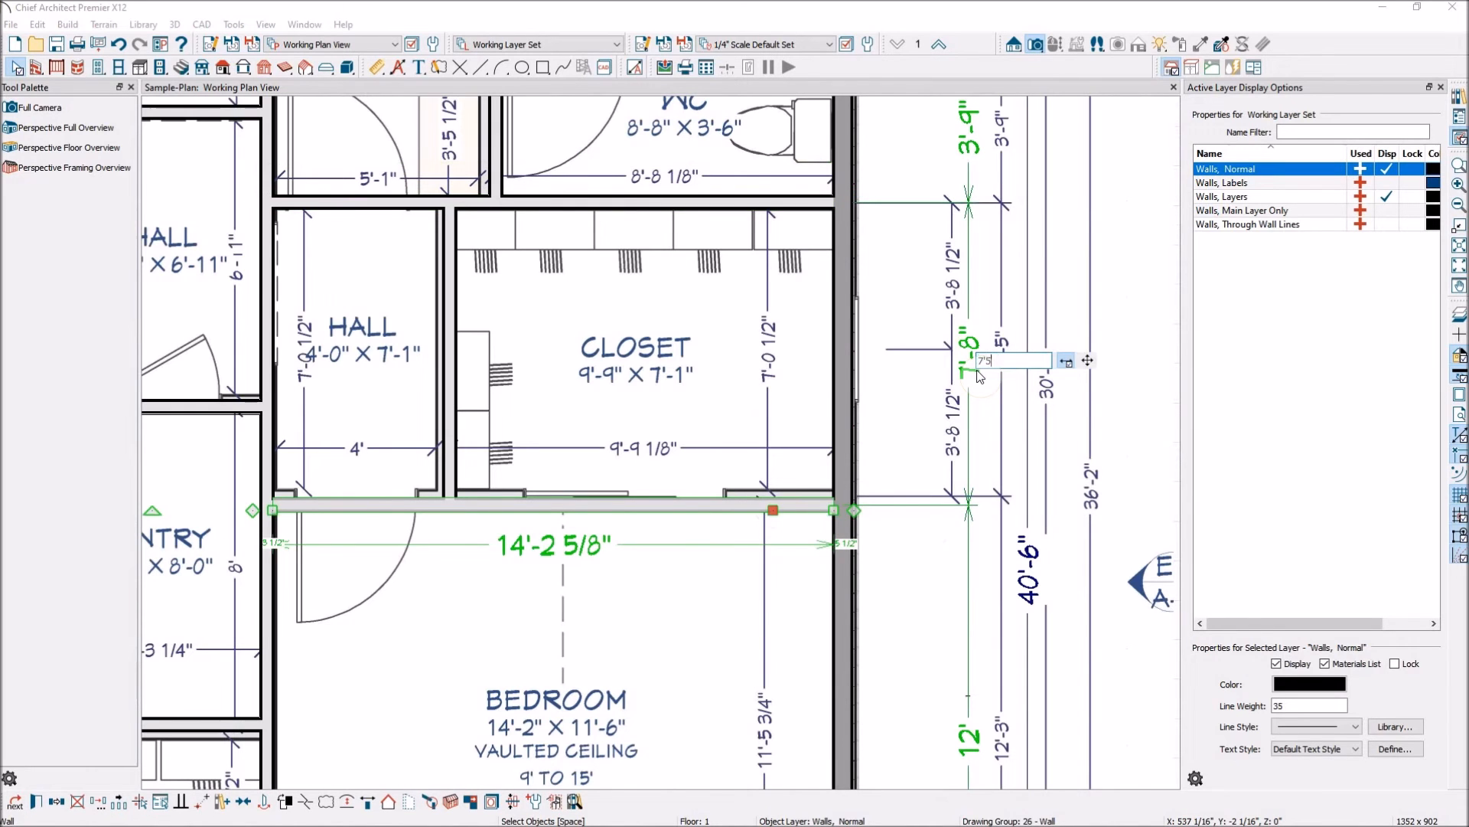
pyautogui.write("7'5")
pyautogui.press('Return')
pyautogui.scroll(-2, 826, 313)
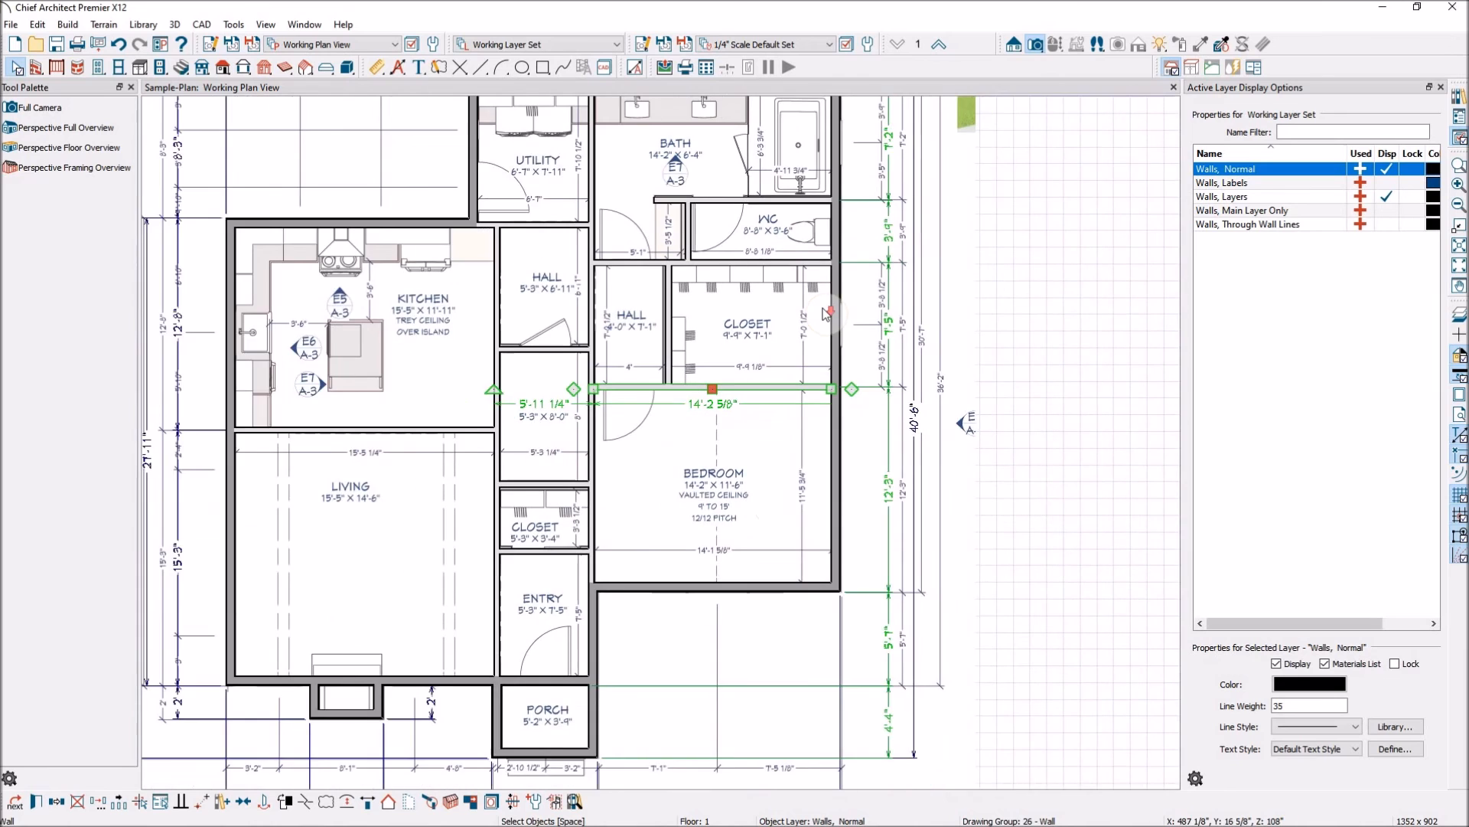
pyautogui.scroll(-1, 829, 314)
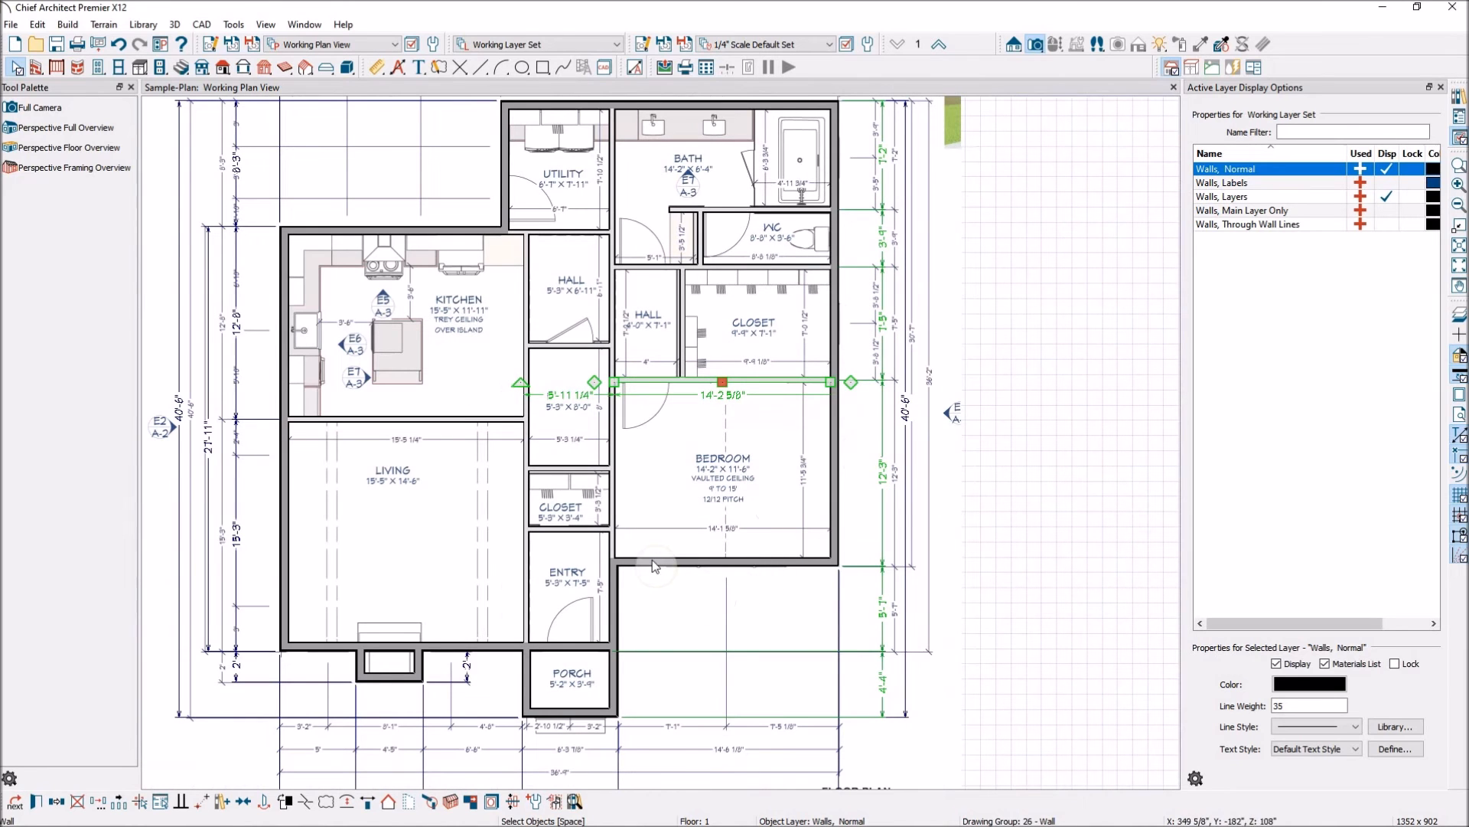
pyautogui.scroll(1, 659, 559)
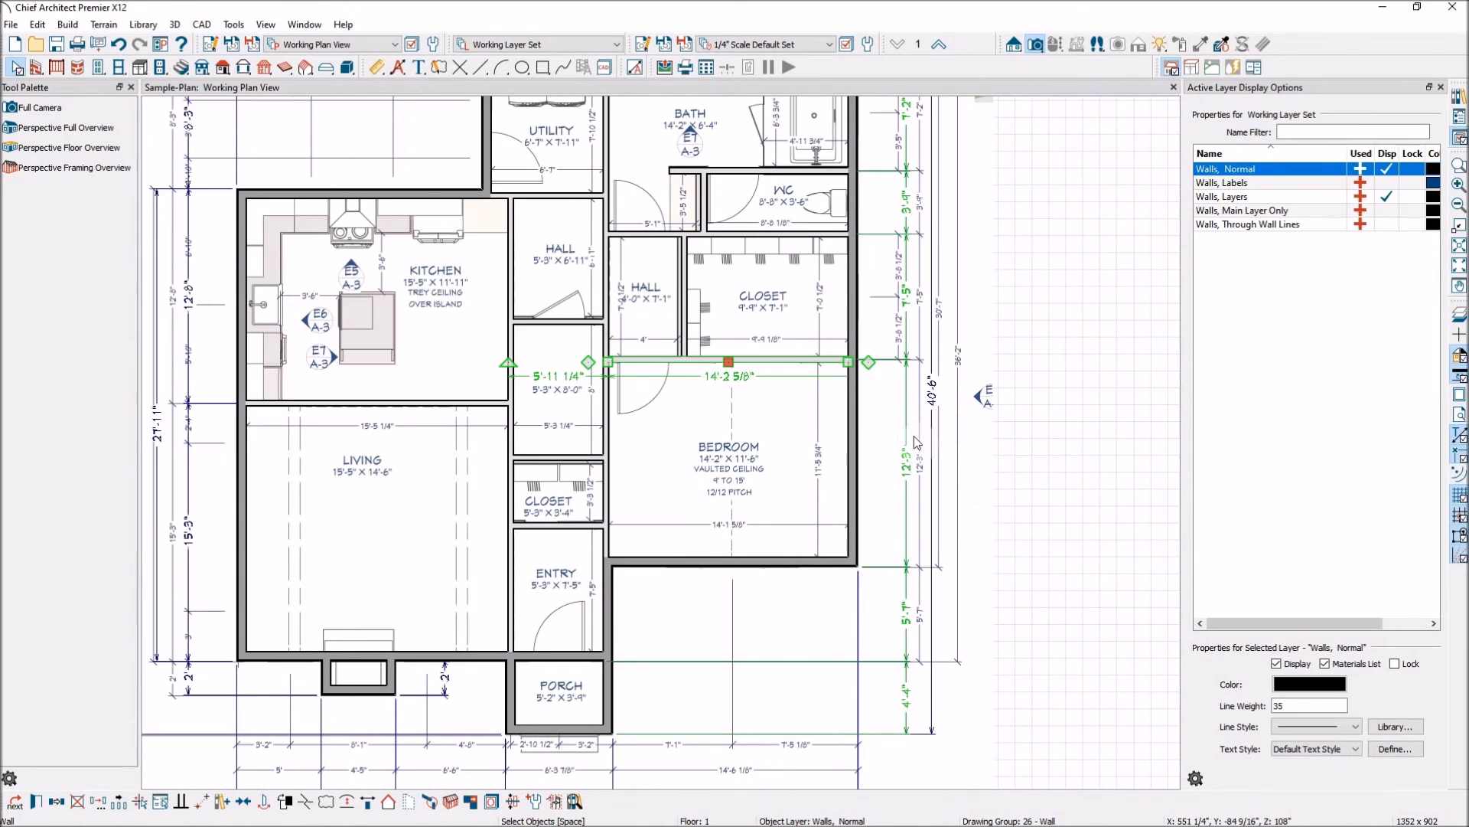
pyautogui.click(1040, 438)
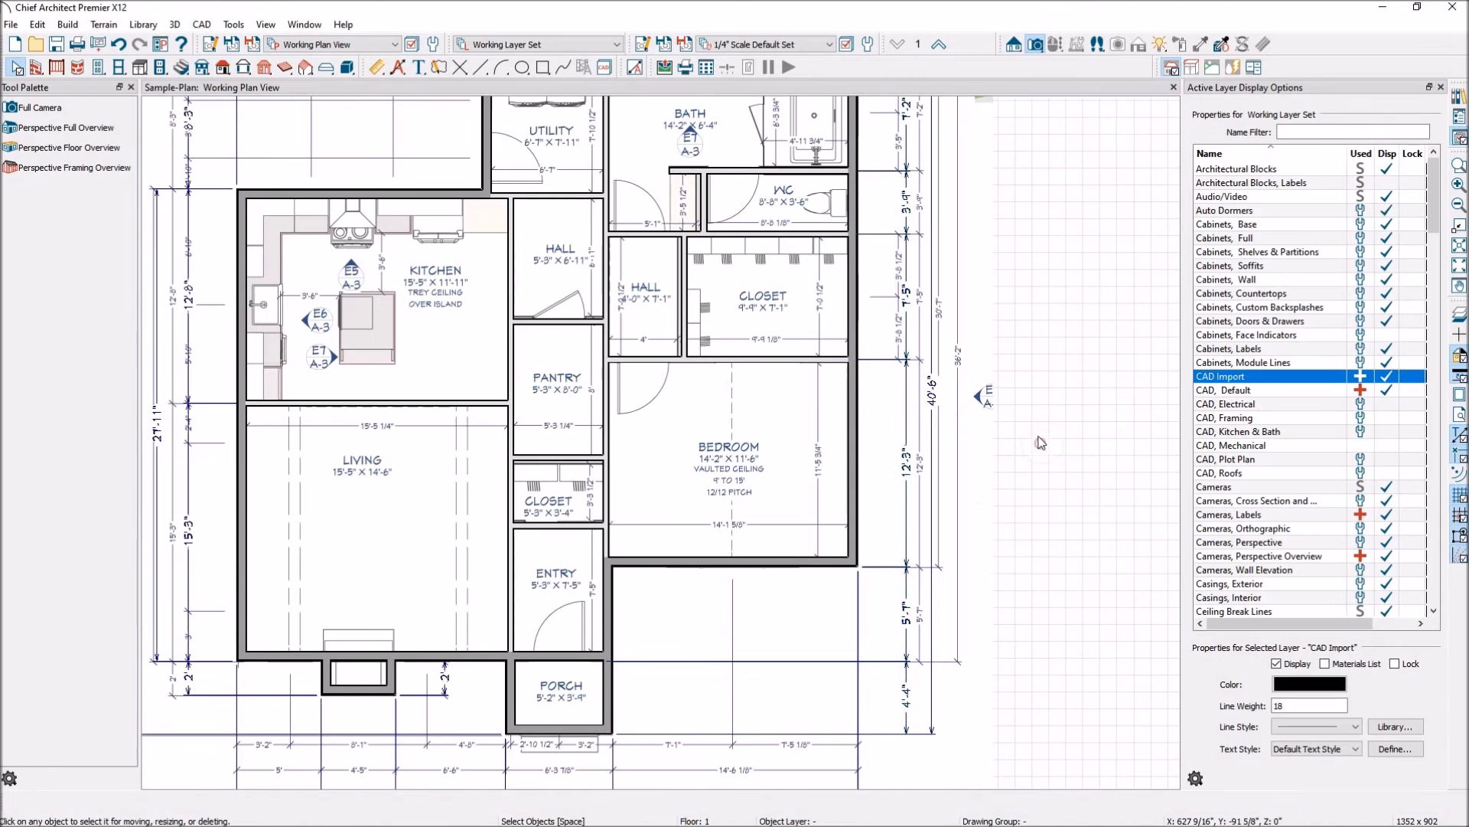
# Step: In the default settings, make the Auto Interior Dimensions locate wall surfaces instead of the wall dimension layer
pyautogui.scroll(-2, 834, 321)
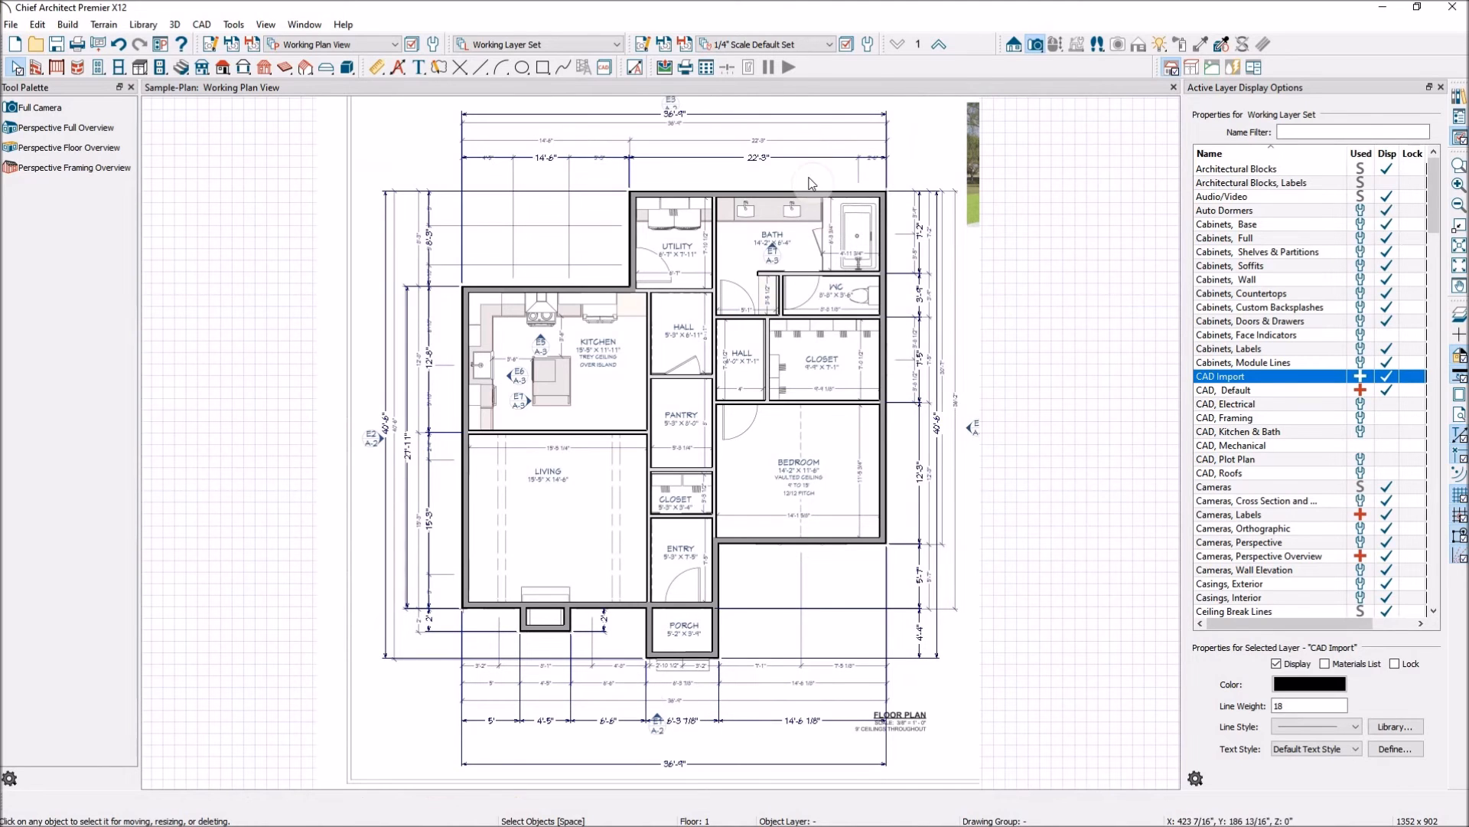
pyautogui.scroll(2, 811, 182)
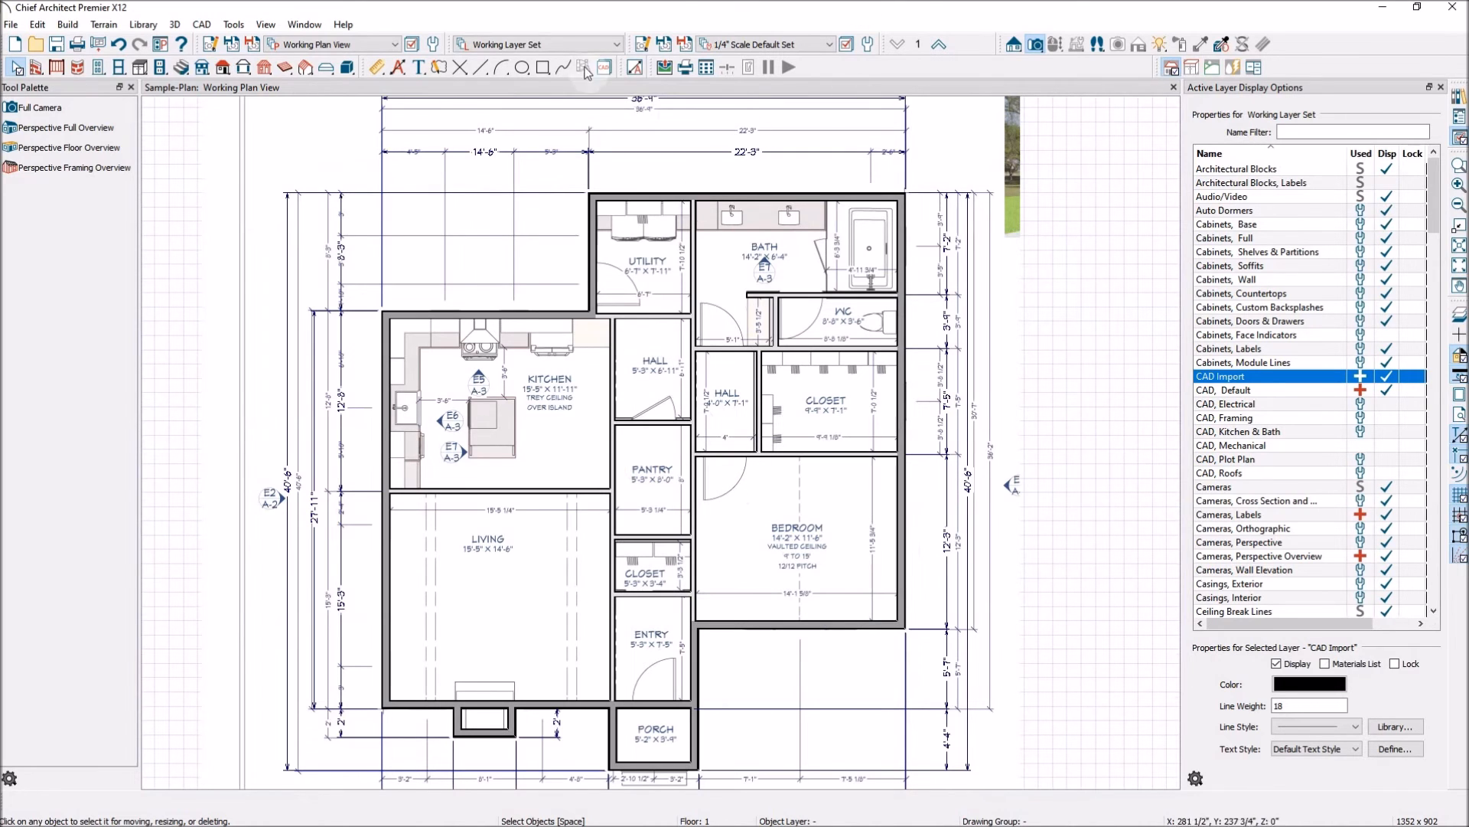
pyautogui.click(398, 70)
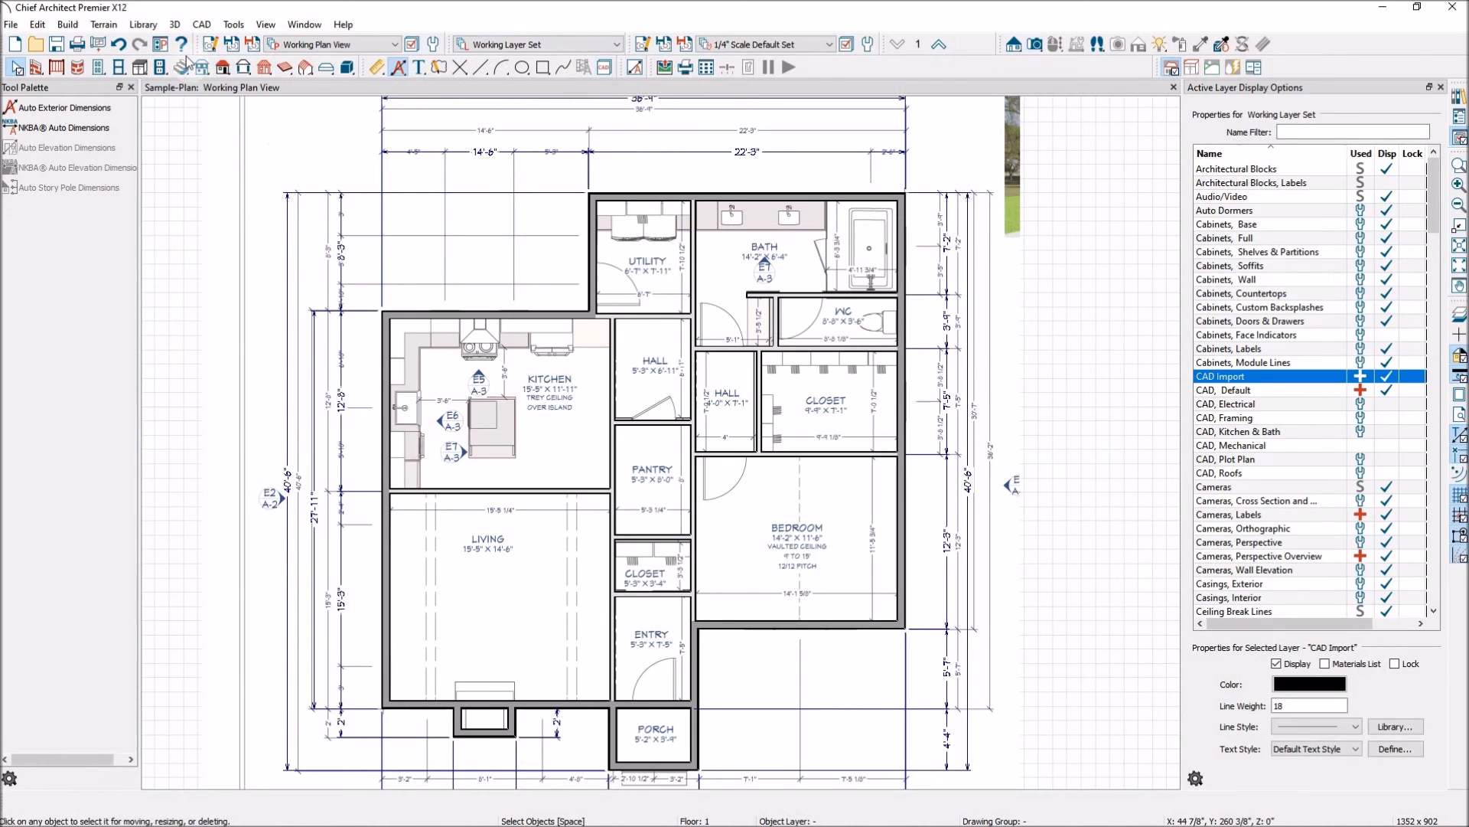
pyautogui.click(37, 26)
pyautogui.click(77, 361)
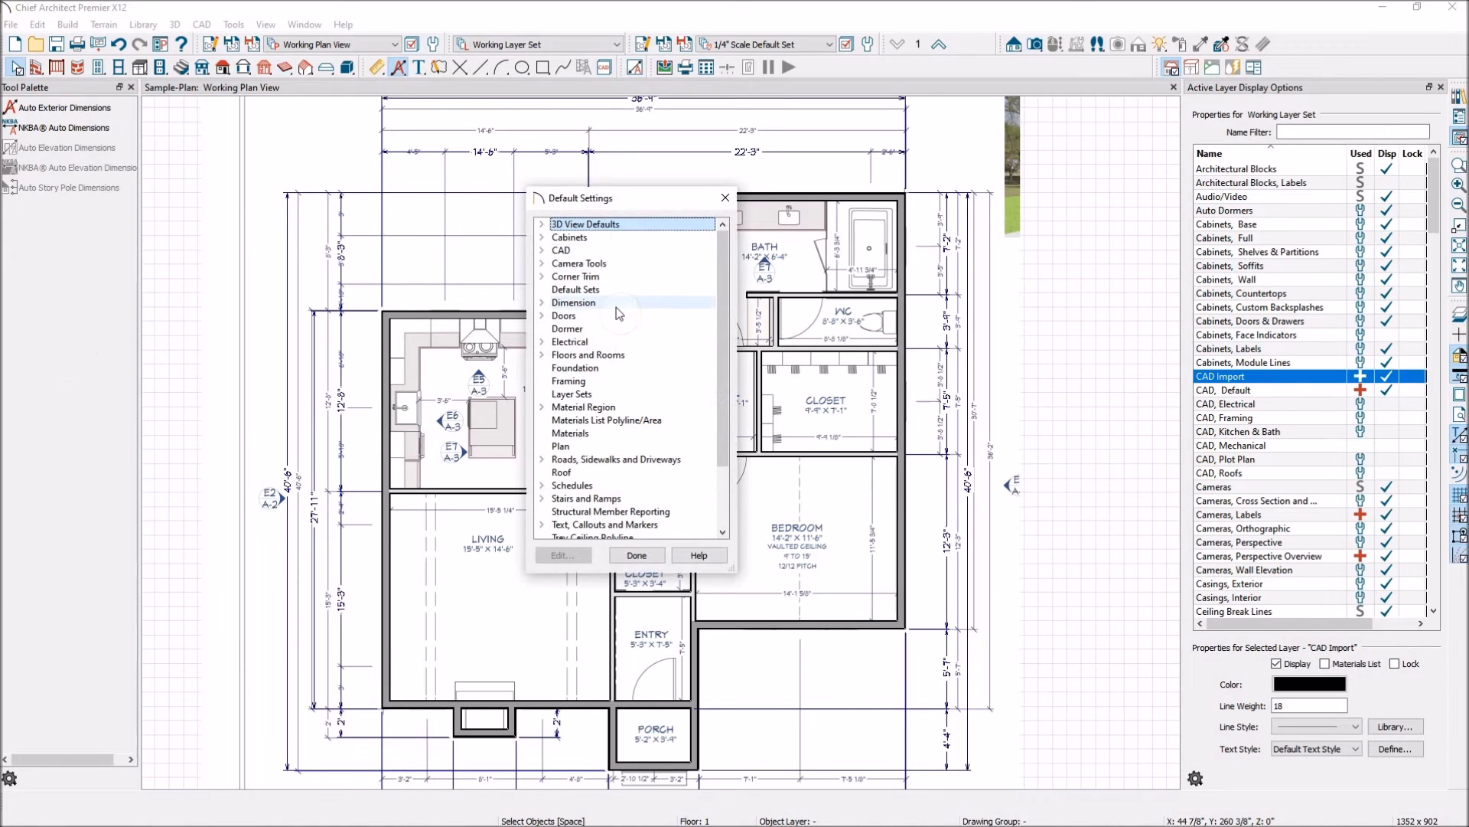
pyautogui.click(543, 303)
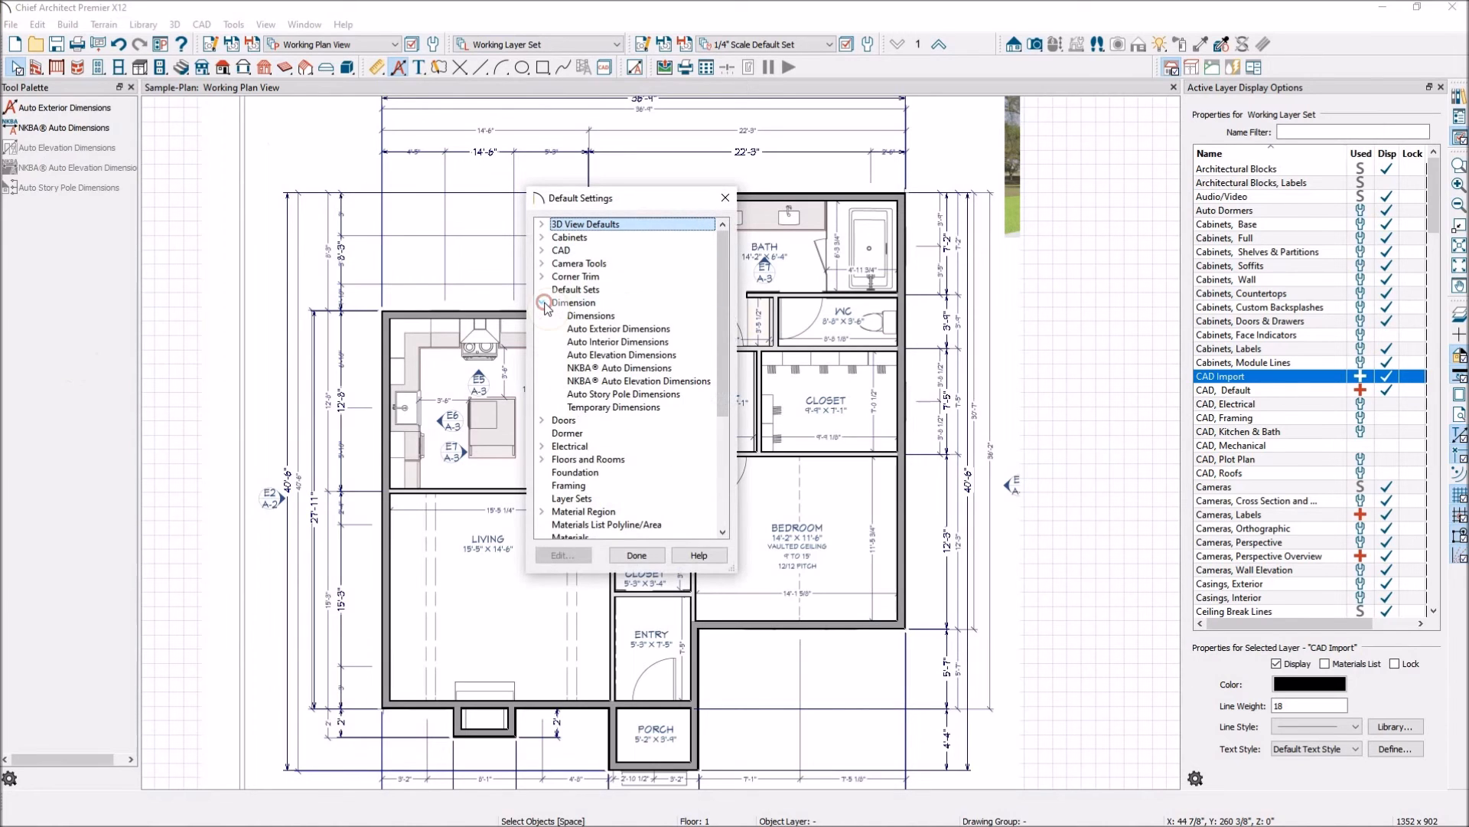
pyautogui.click(642, 343)
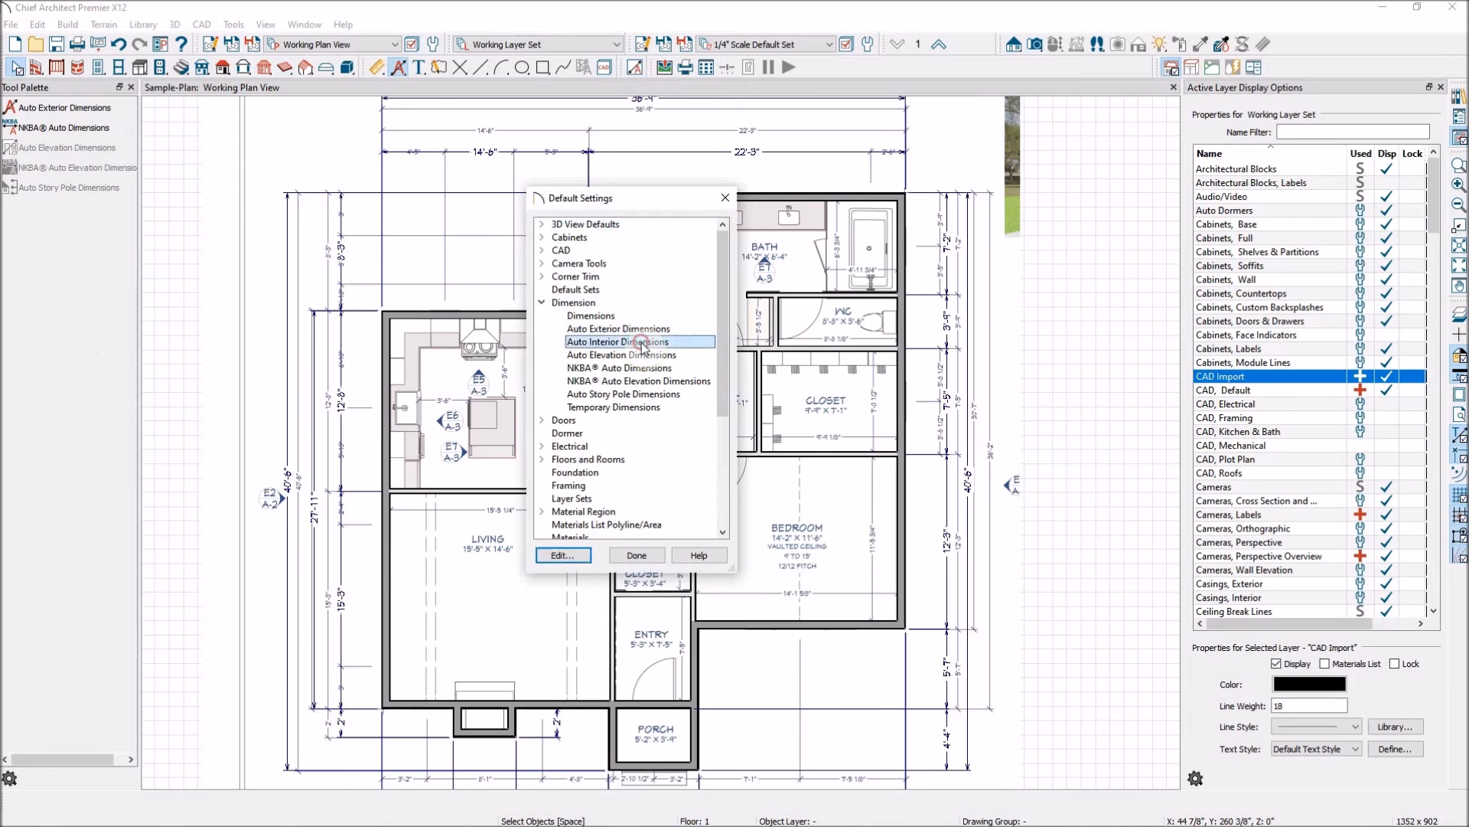
pyautogui.click(570, 557)
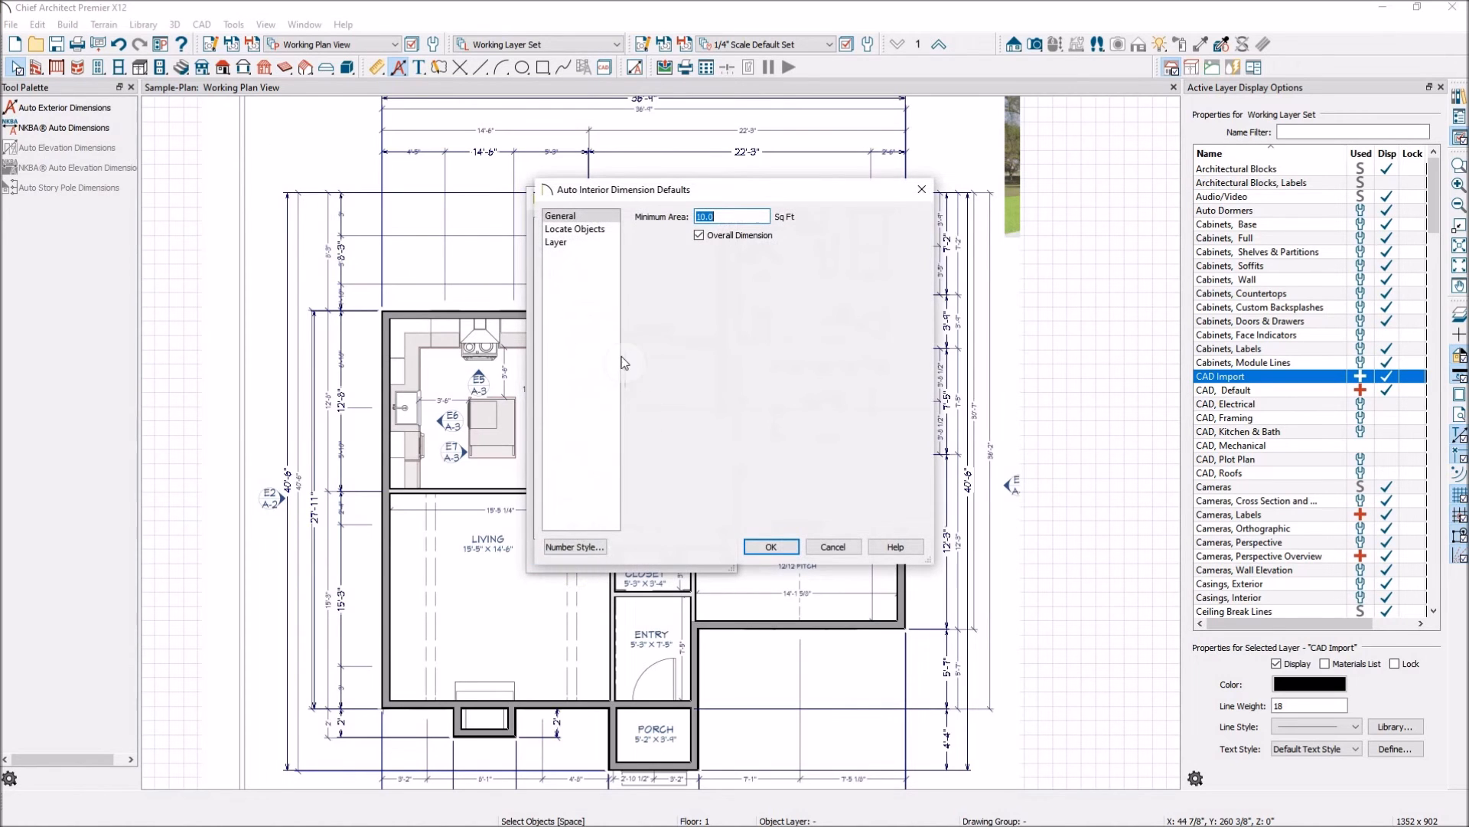
pyautogui.click(604, 230)
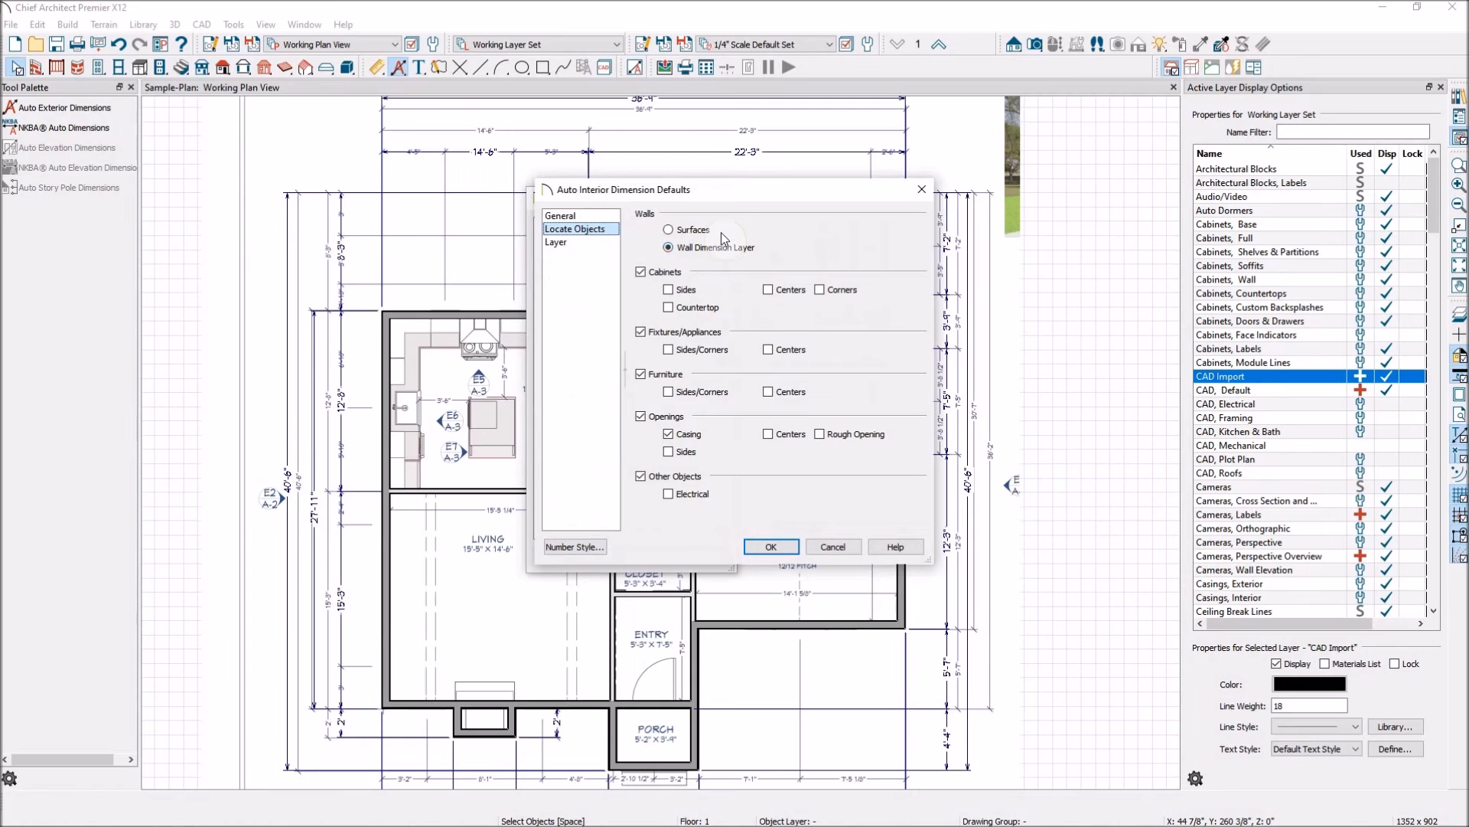
pyautogui.click(670, 230)
pyautogui.click(772, 547)
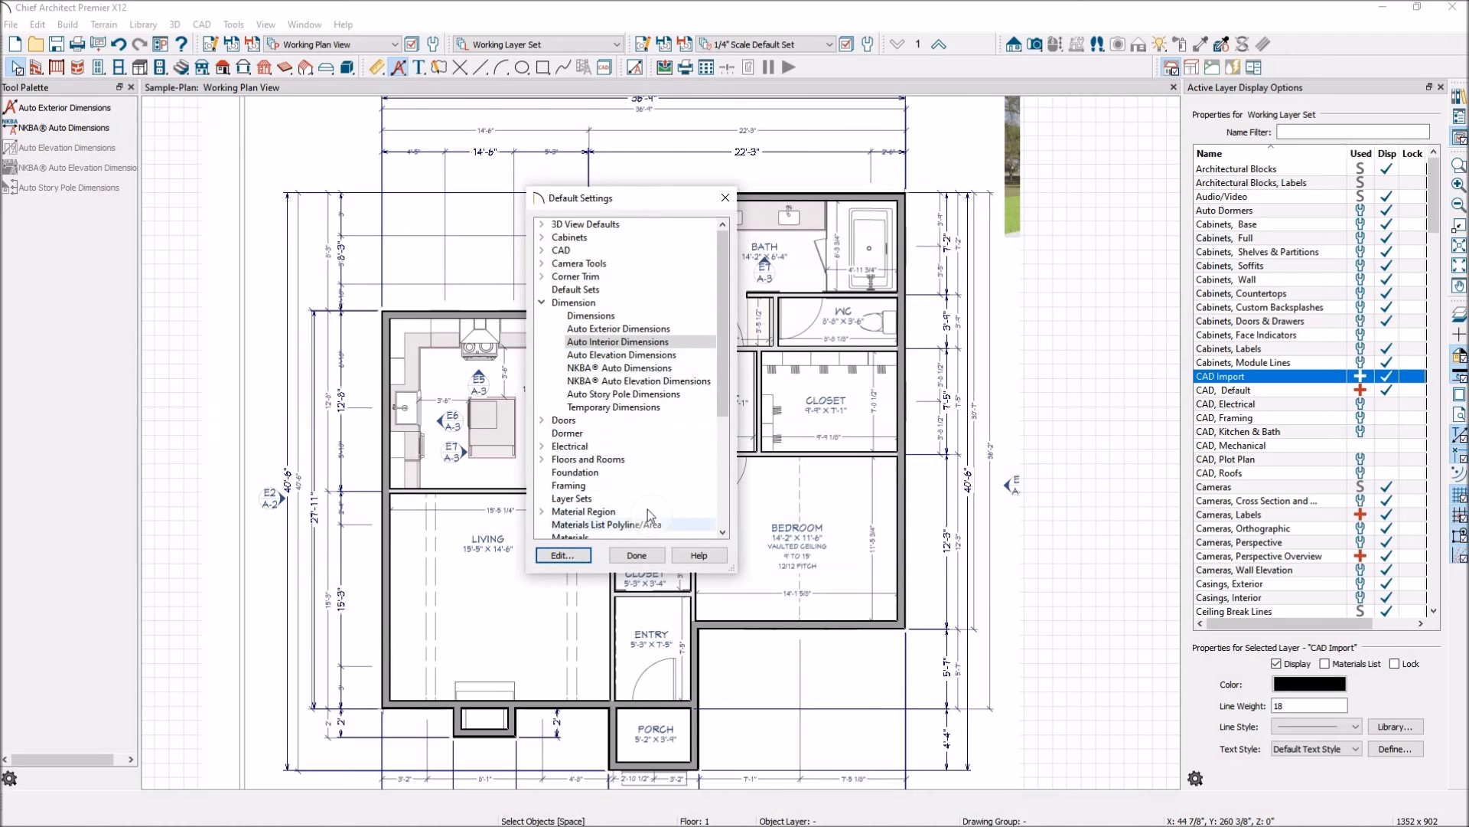
# Step: Give the 1/4" Scale Dimension Defaults a custom text style with a character height of 4"
pyautogui.click(614, 316)
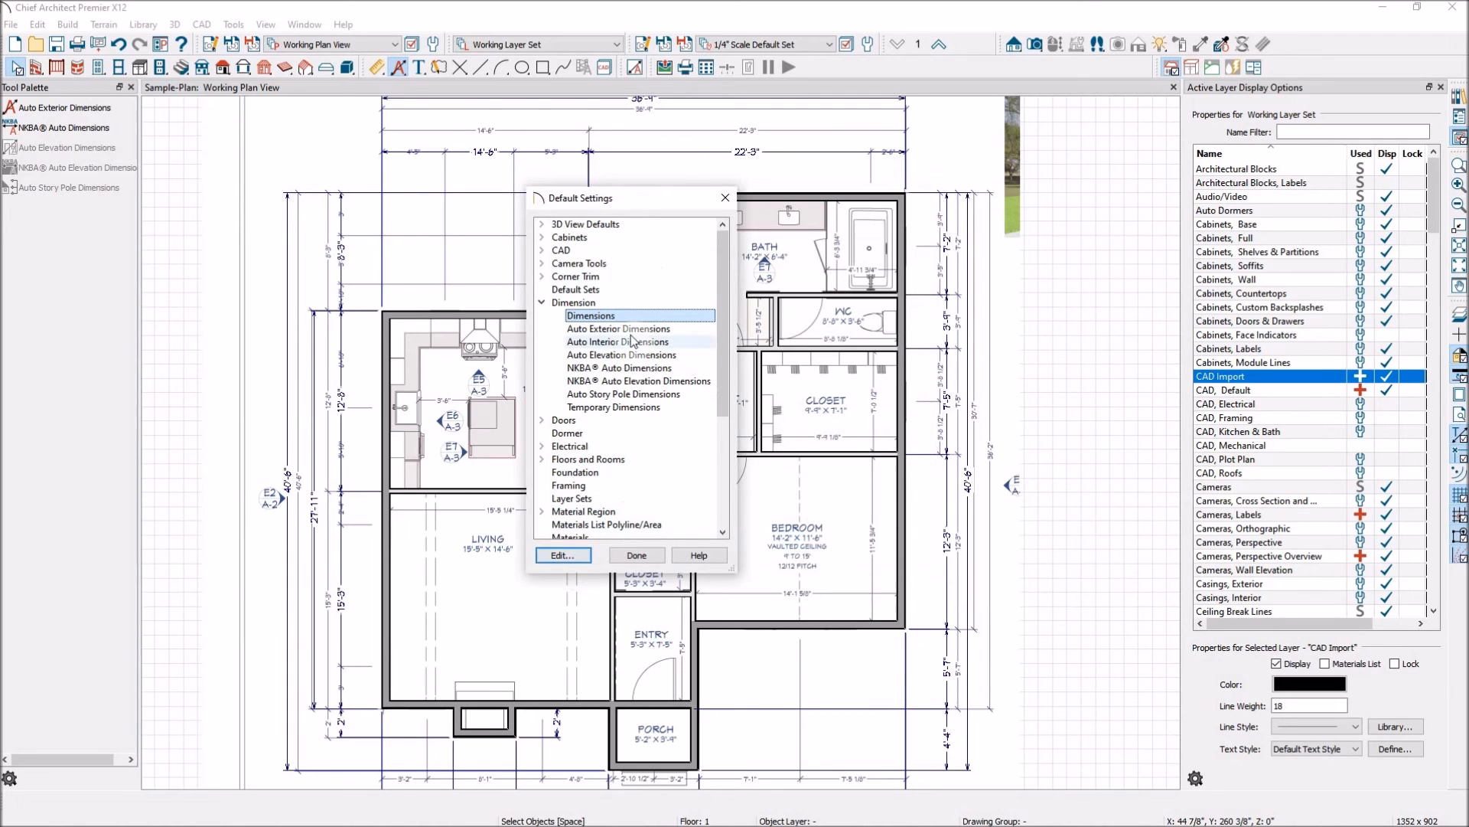
pyautogui.click(566, 555)
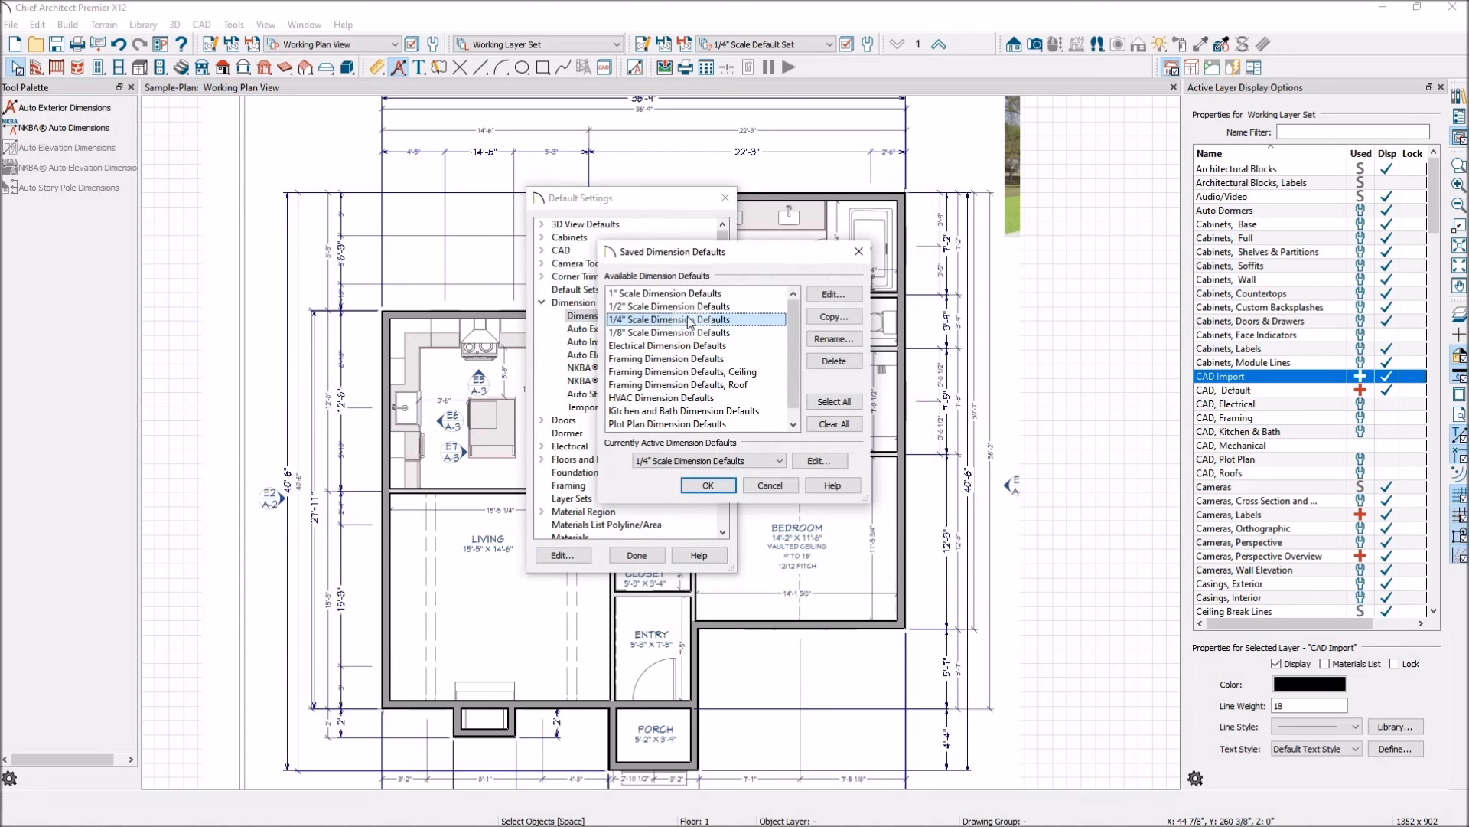
pyautogui.click(839, 294)
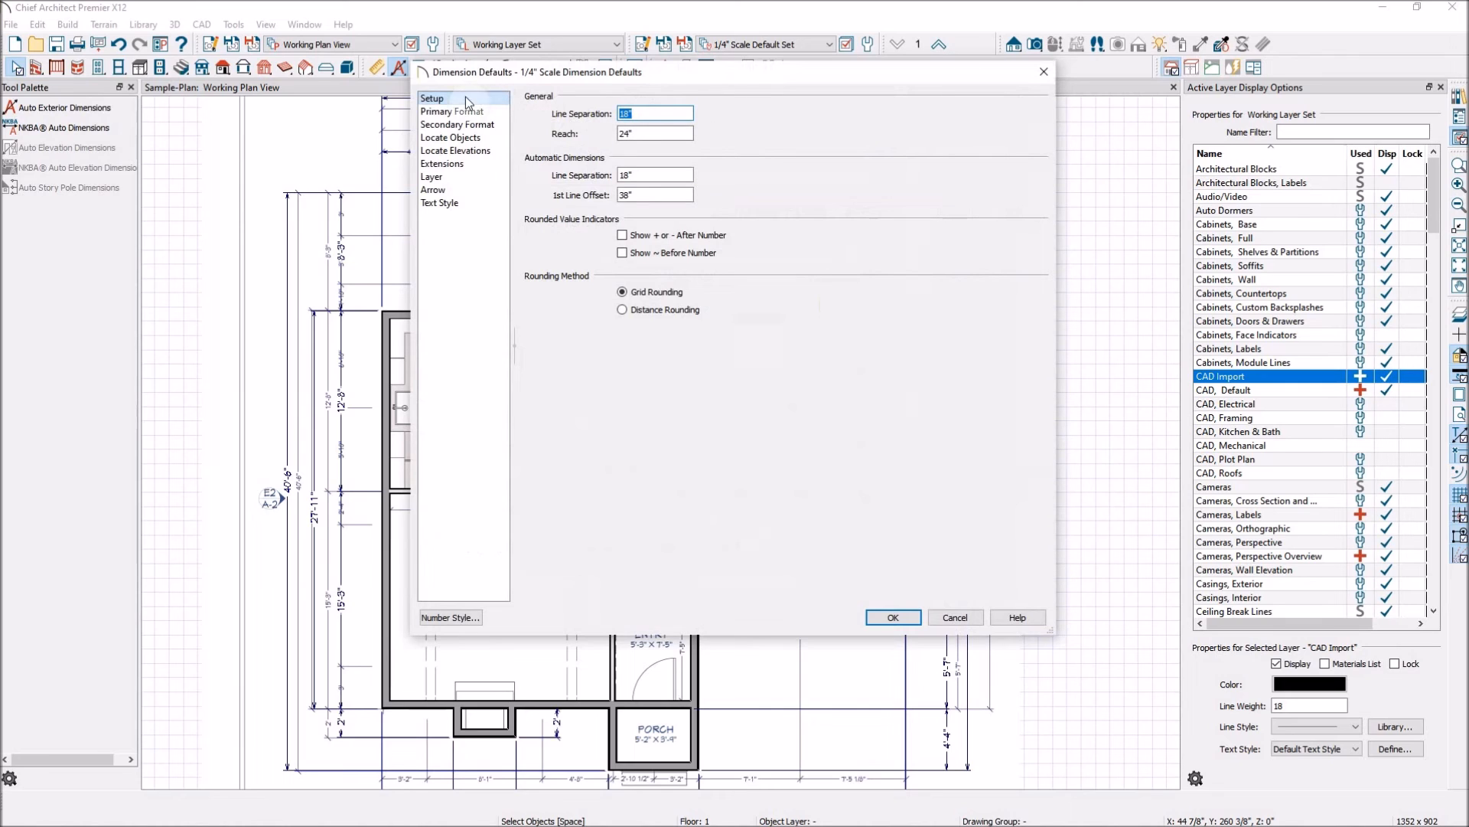
pyautogui.click(455, 204)
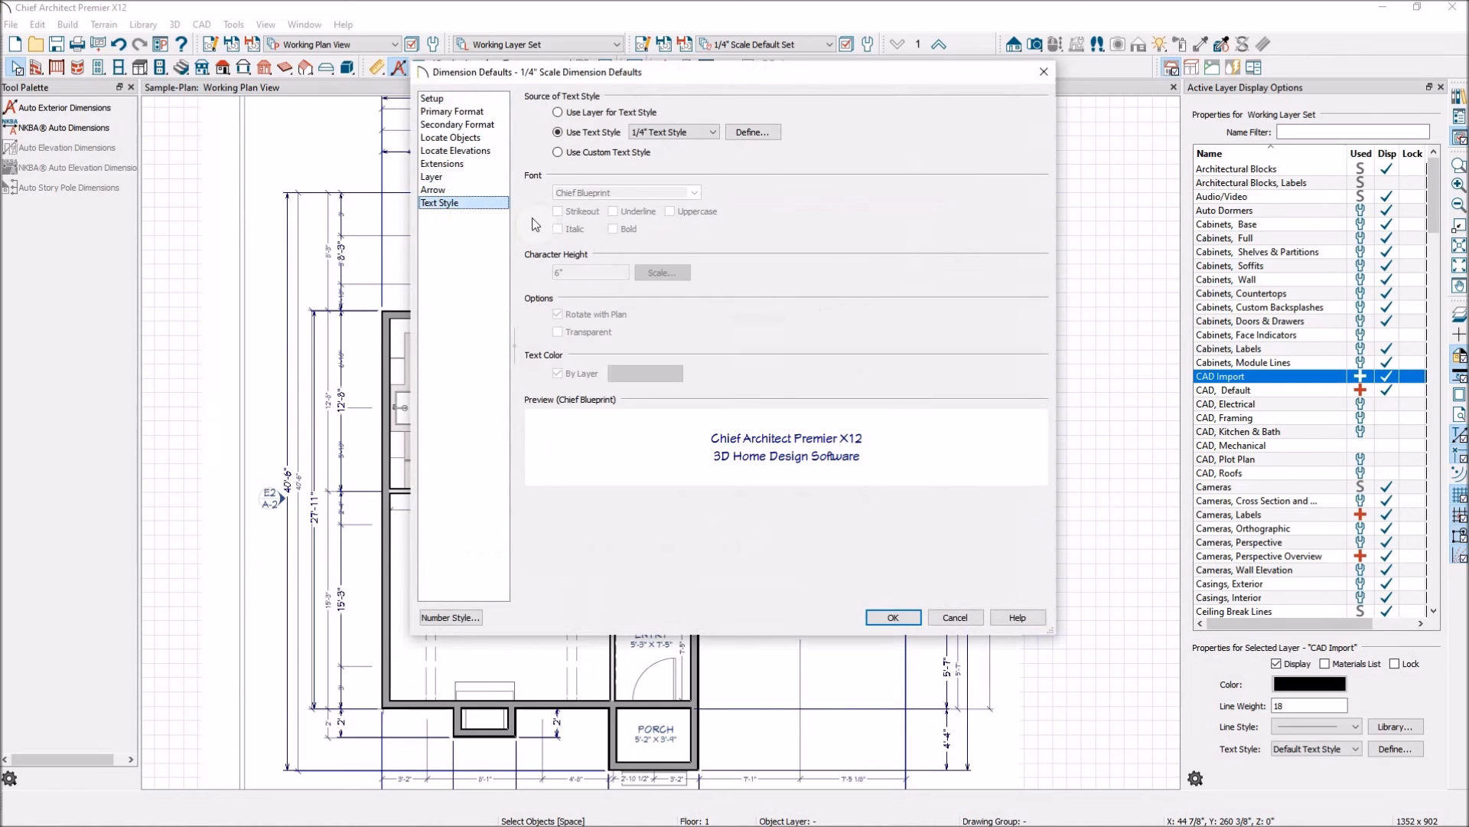
pyautogui.click(560, 153)
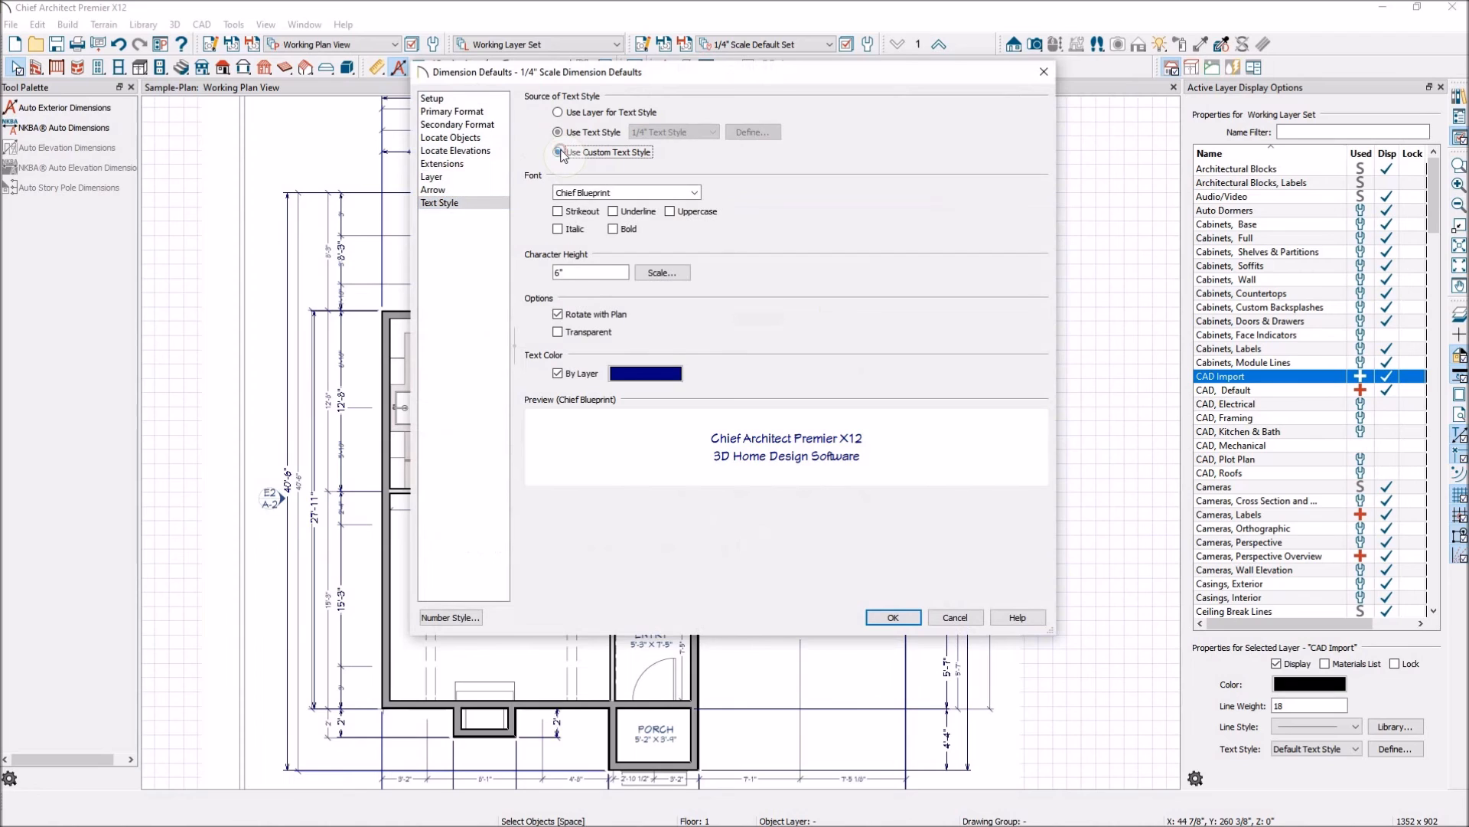
pyautogui.click(566, 272)
pyautogui.doubleClick(565, 273)
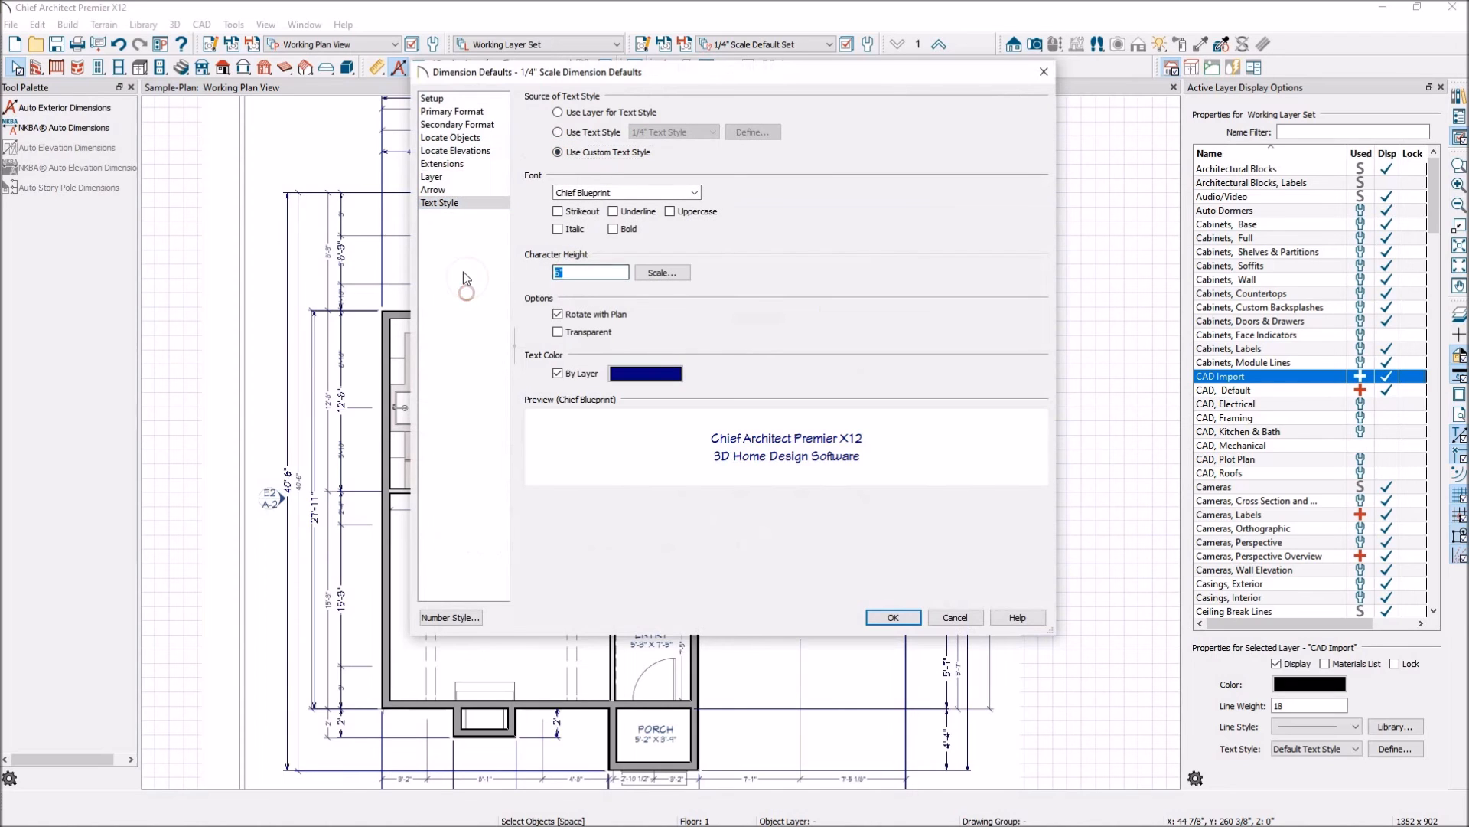
pyautogui.write('4')
pyautogui.press('Tab')
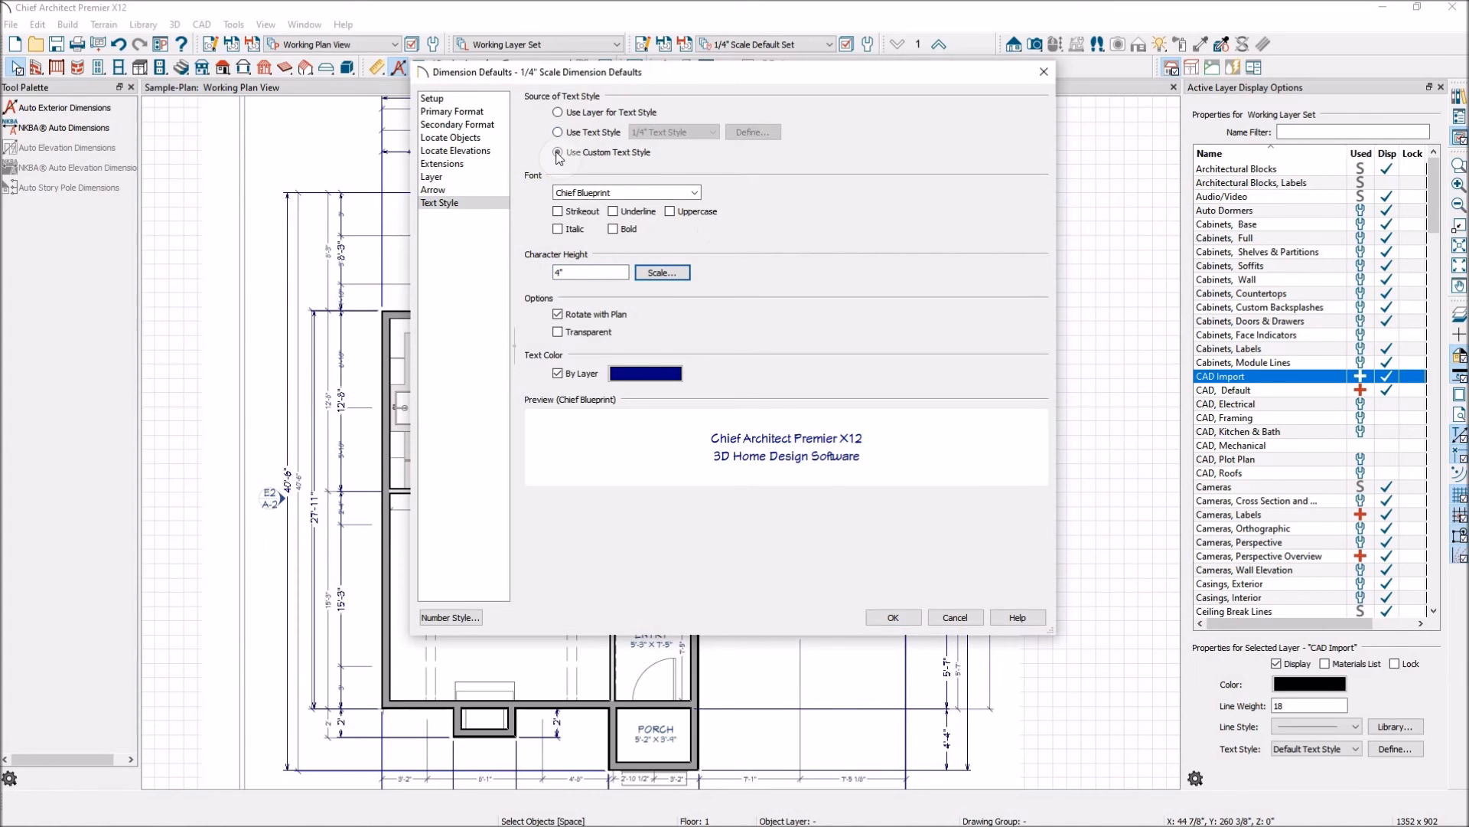
# Step: Review the arrow style and size options of the 1/4" Scale Dimension Defaults and accept the saved dimension defaults
pyautogui.click(476, 190)
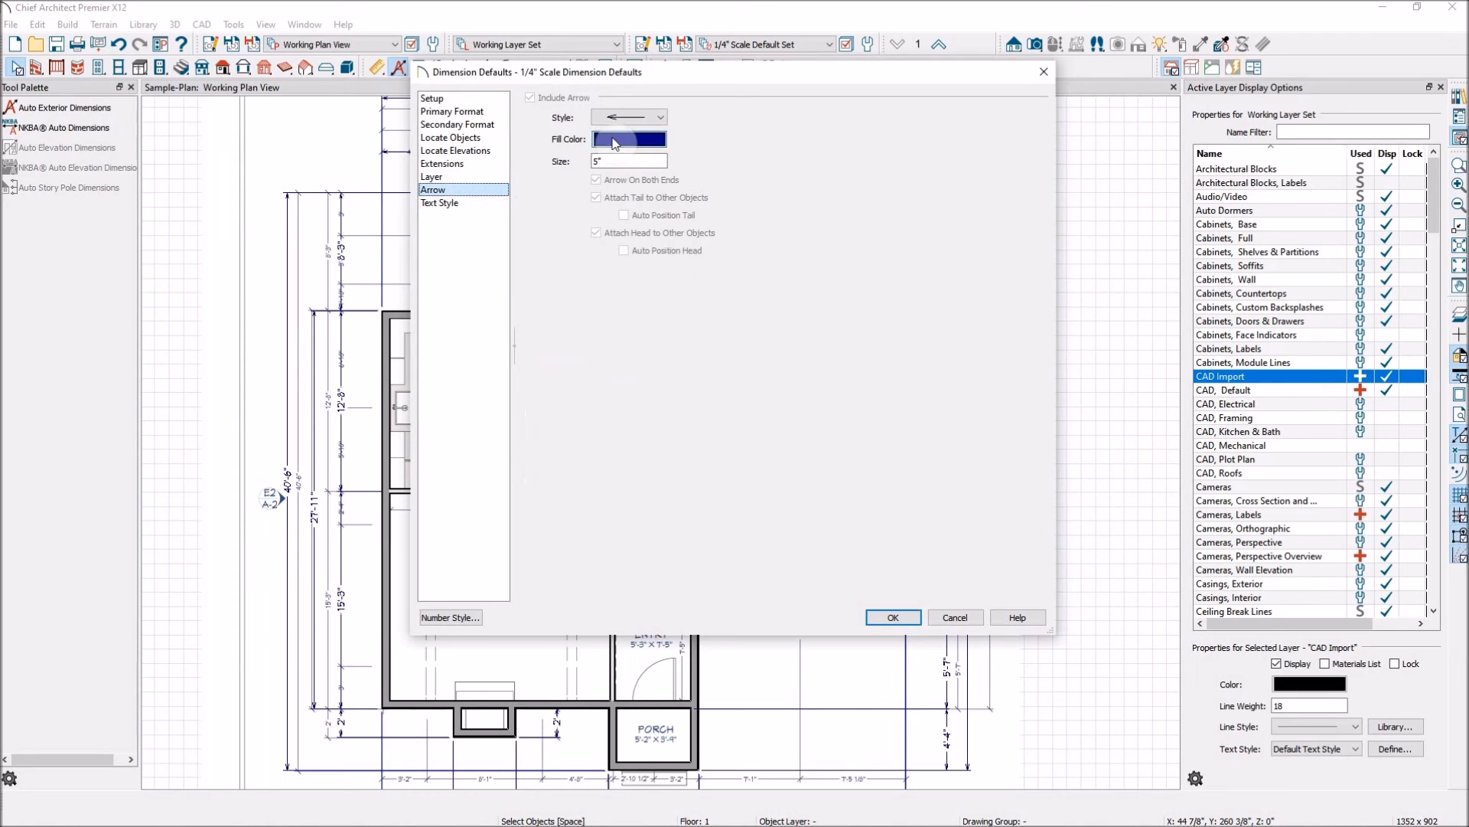
pyautogui.click(661, 117)
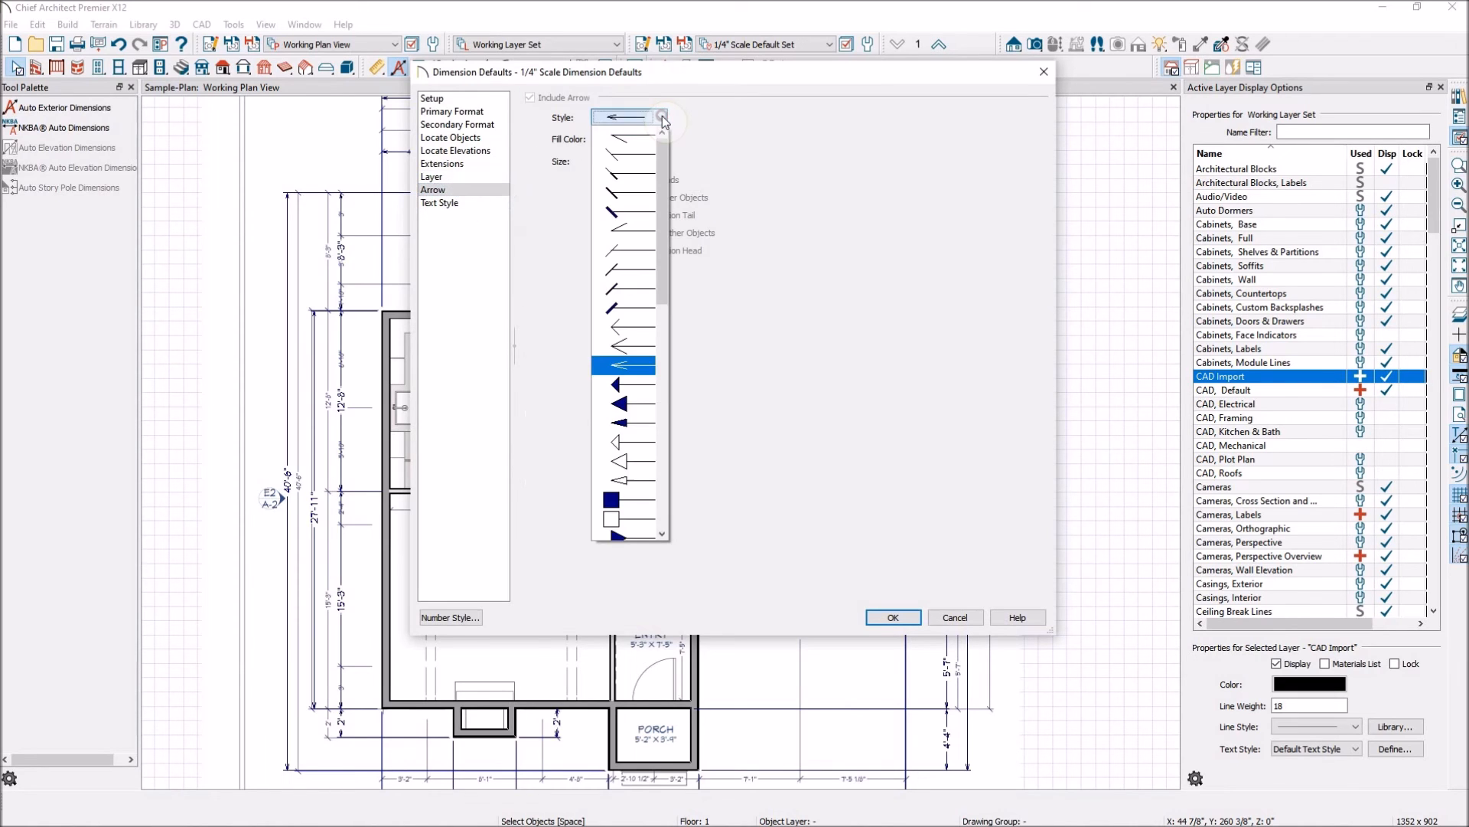
pyautogui.click(633, 161)
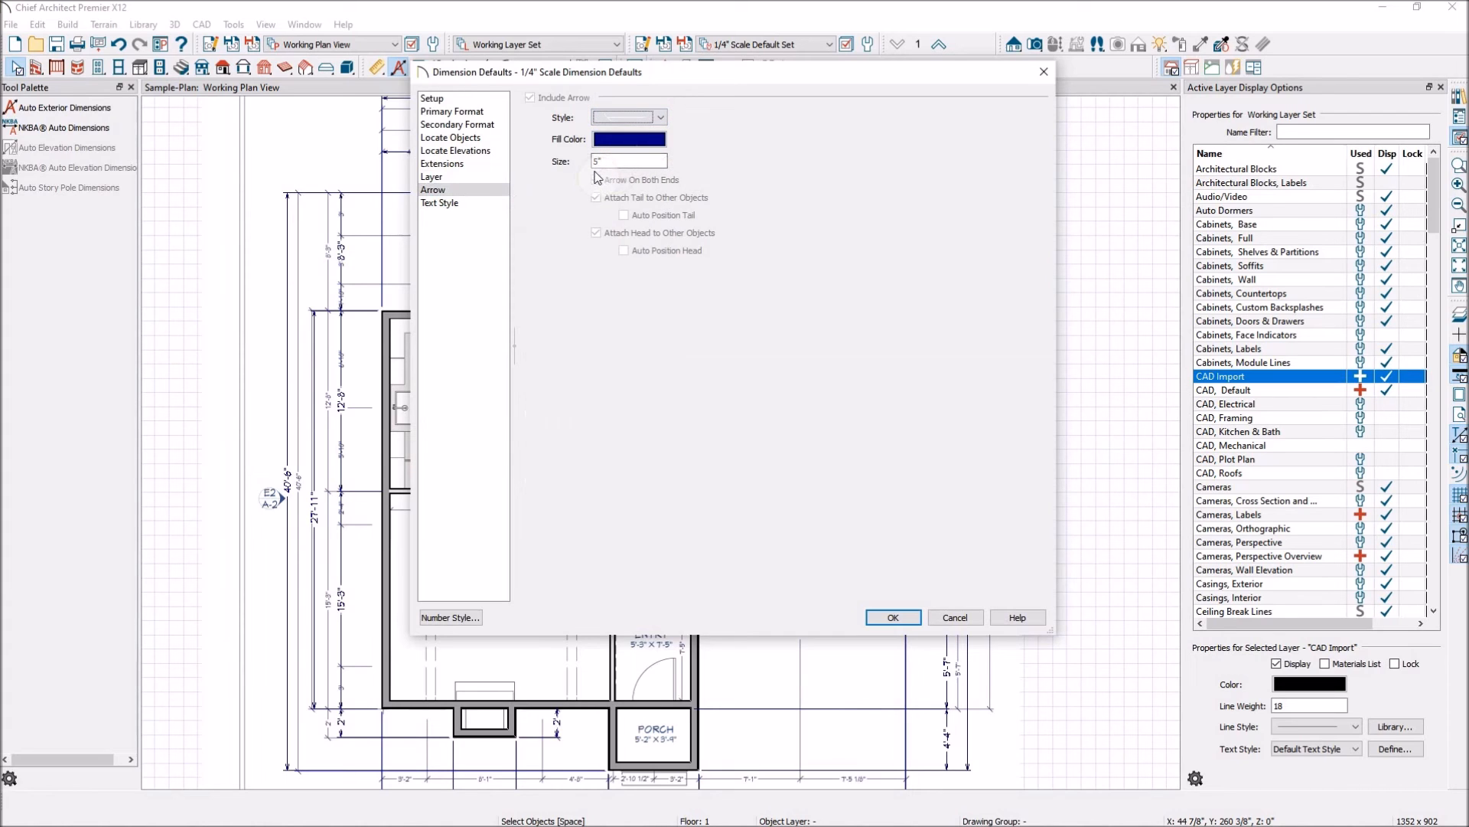
pyautogui.click(893, 618)
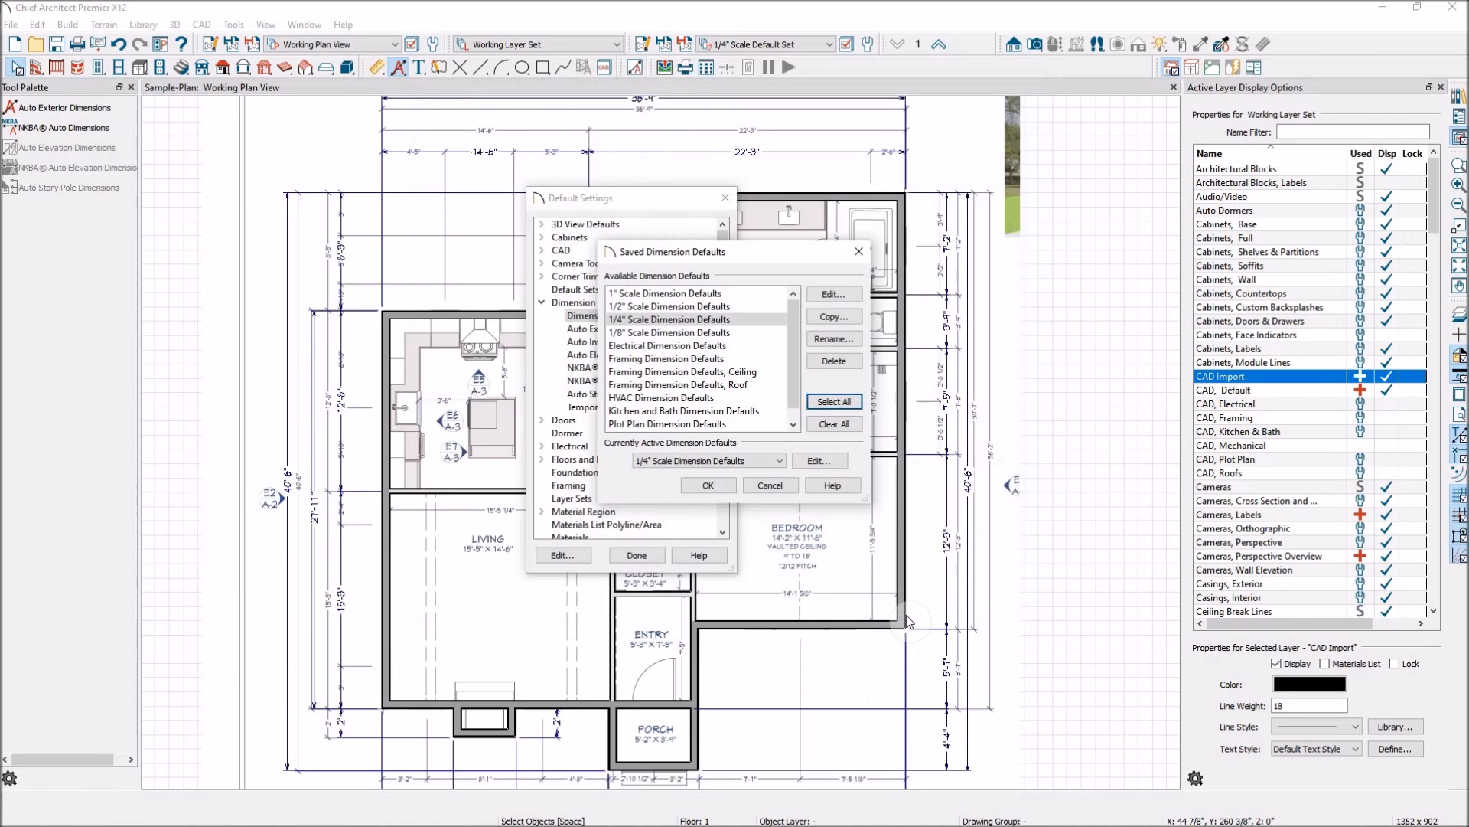
pyautogui.click(708, 486)
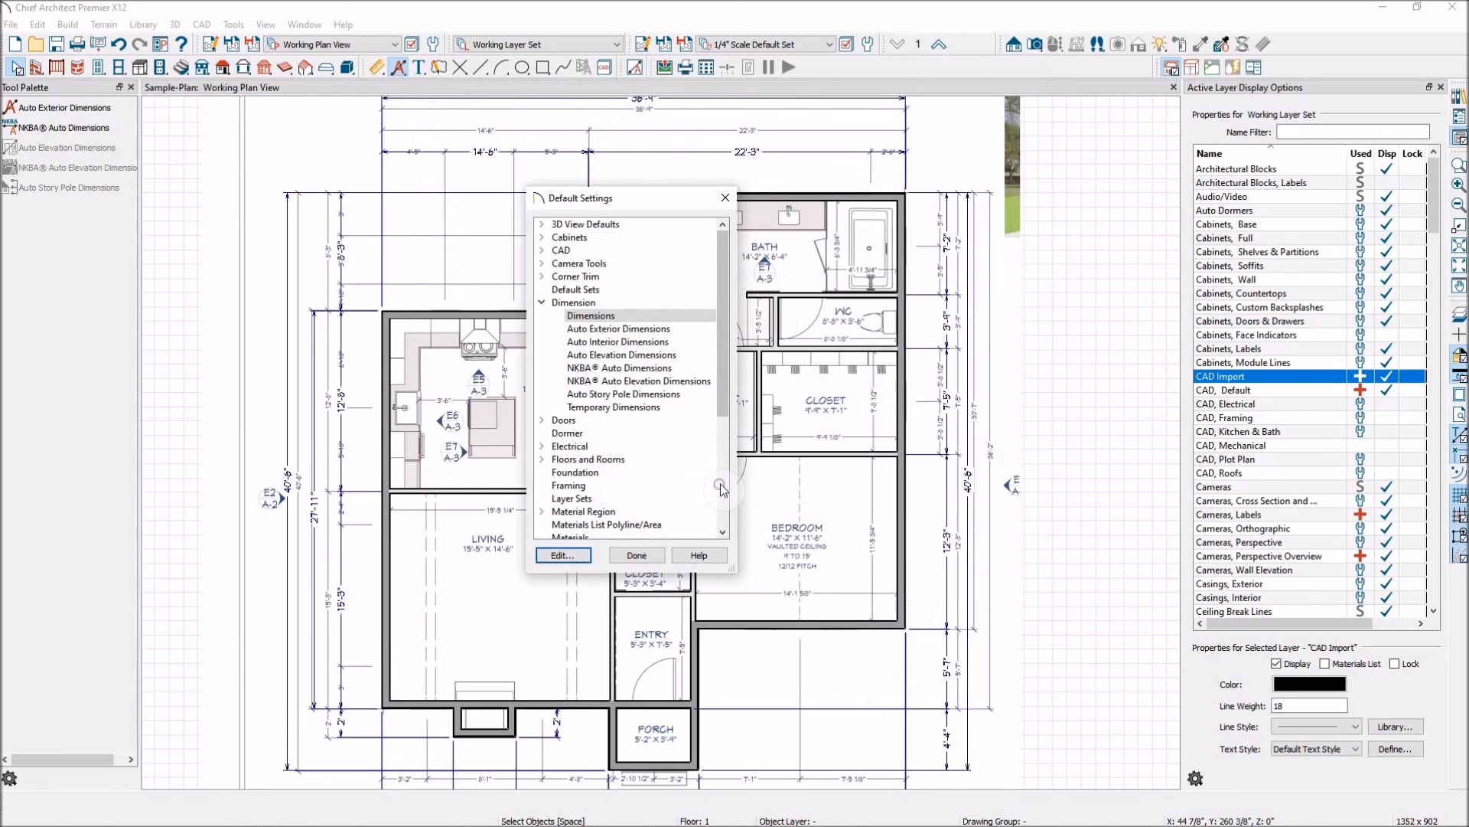
# Step: Close the default settings and generate automatic interior dimensions for the current floor
pyautogui.click(635, 554)
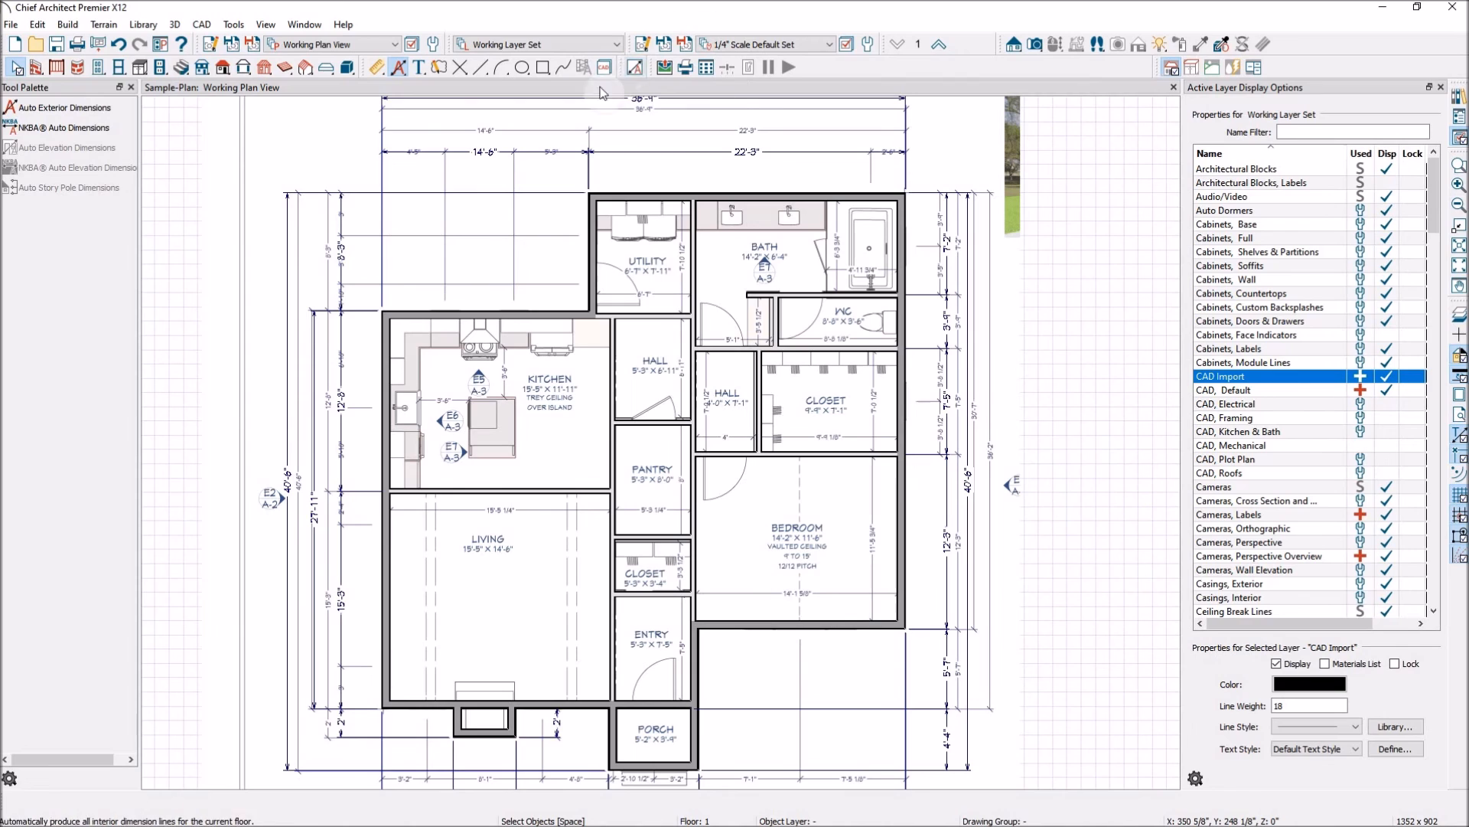
pyautogui.click(634, 68)
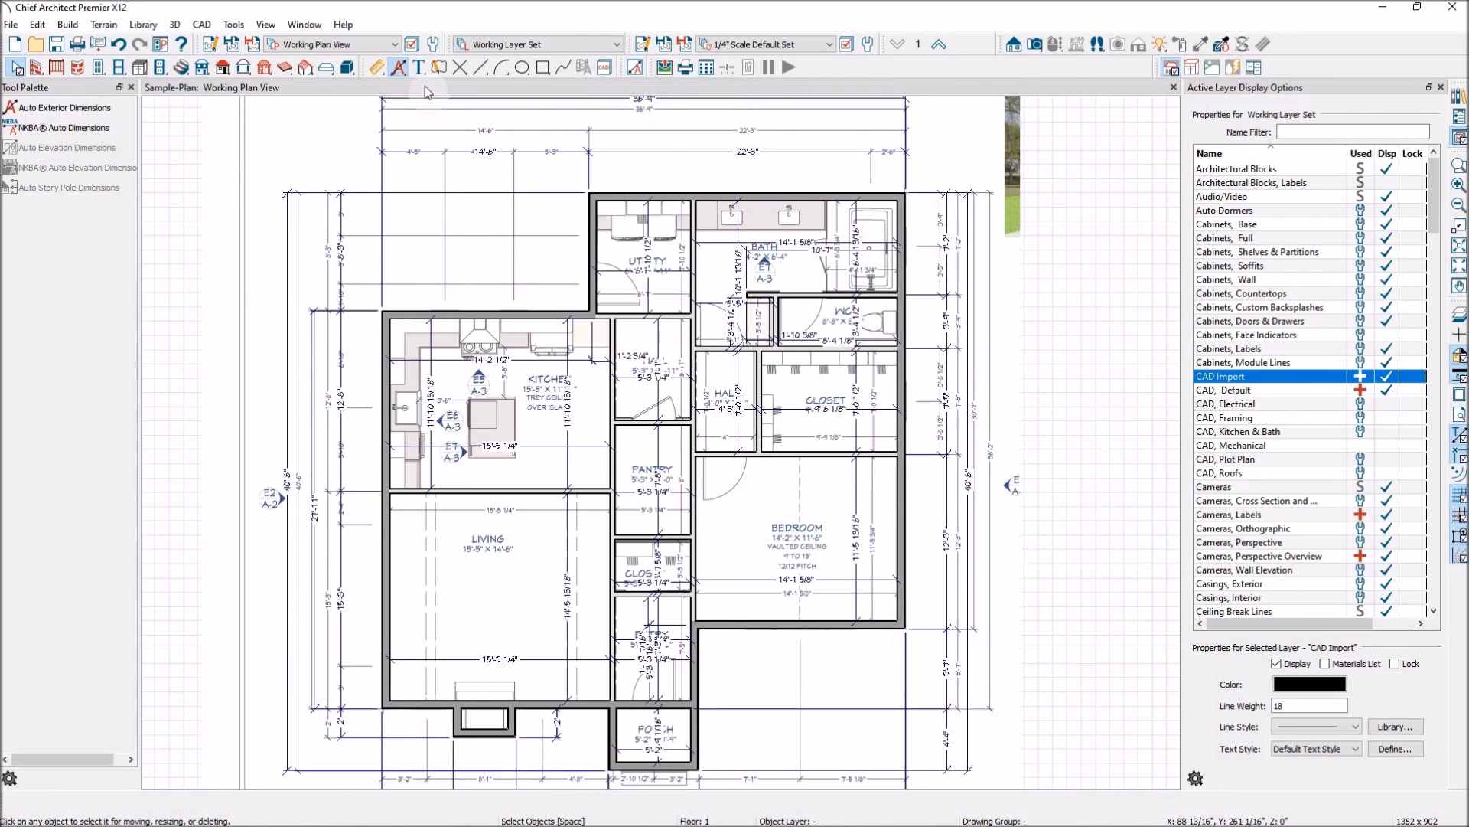
# Step: Draw a manual interior dimension across the living room's width, and delete that dimension again
pyautogui.click(377, 69)
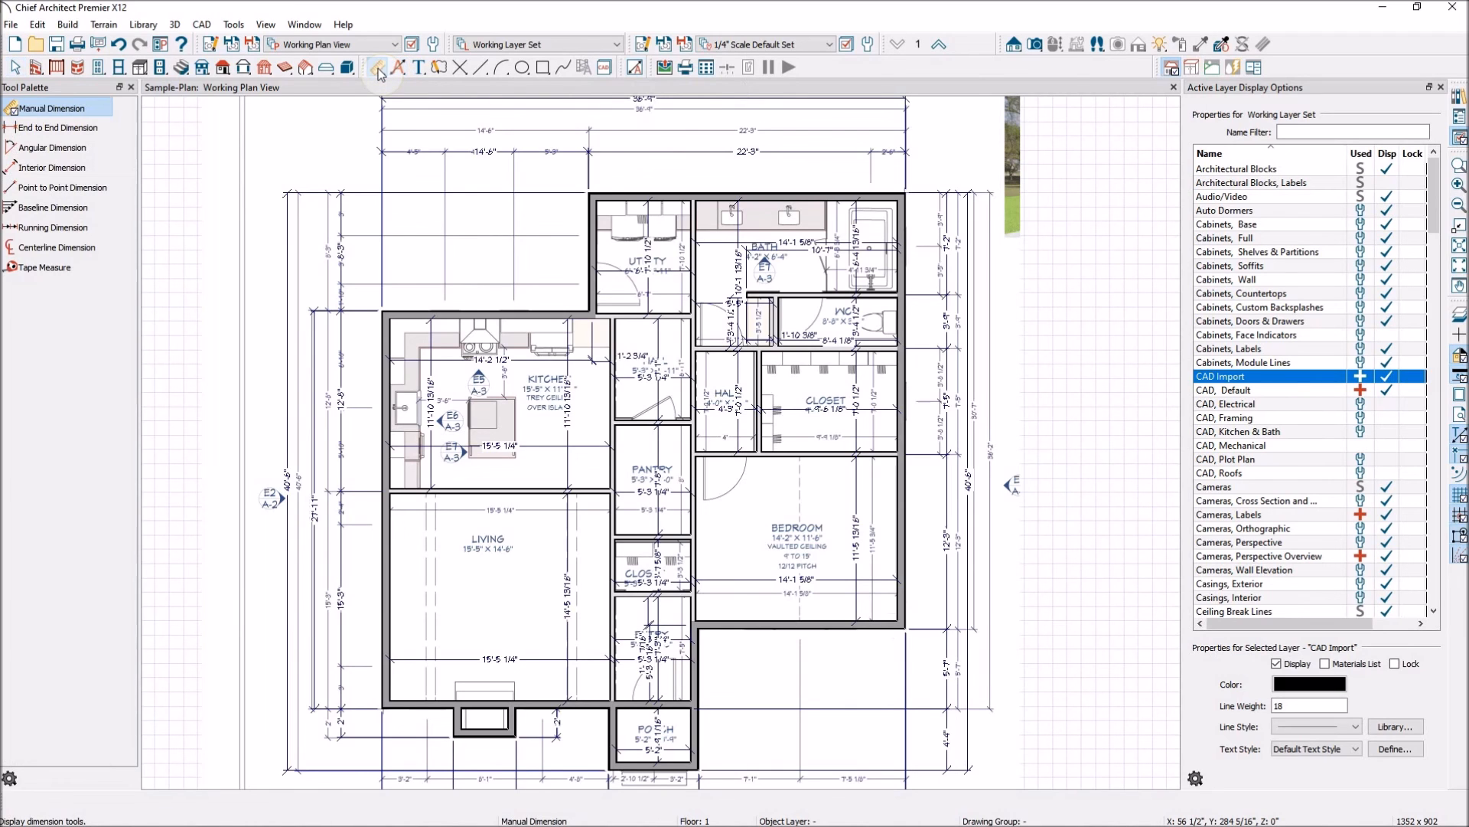
pyautogui.click(77, 168)
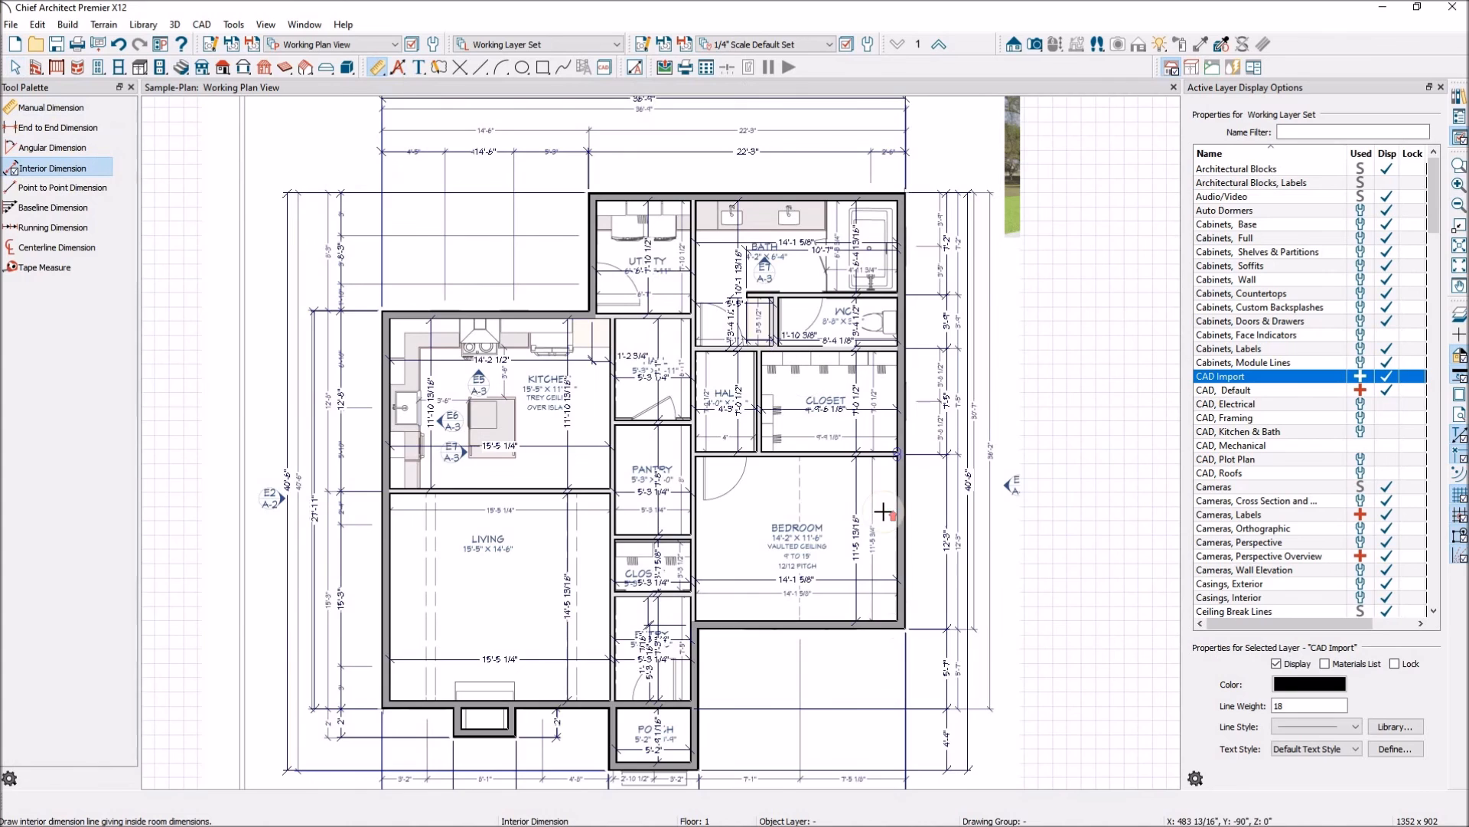
pyautogui.scroll(2, 891, 497)
pyautogui.moveTo(205, 558); pyautogui.dragTo(501, 549)
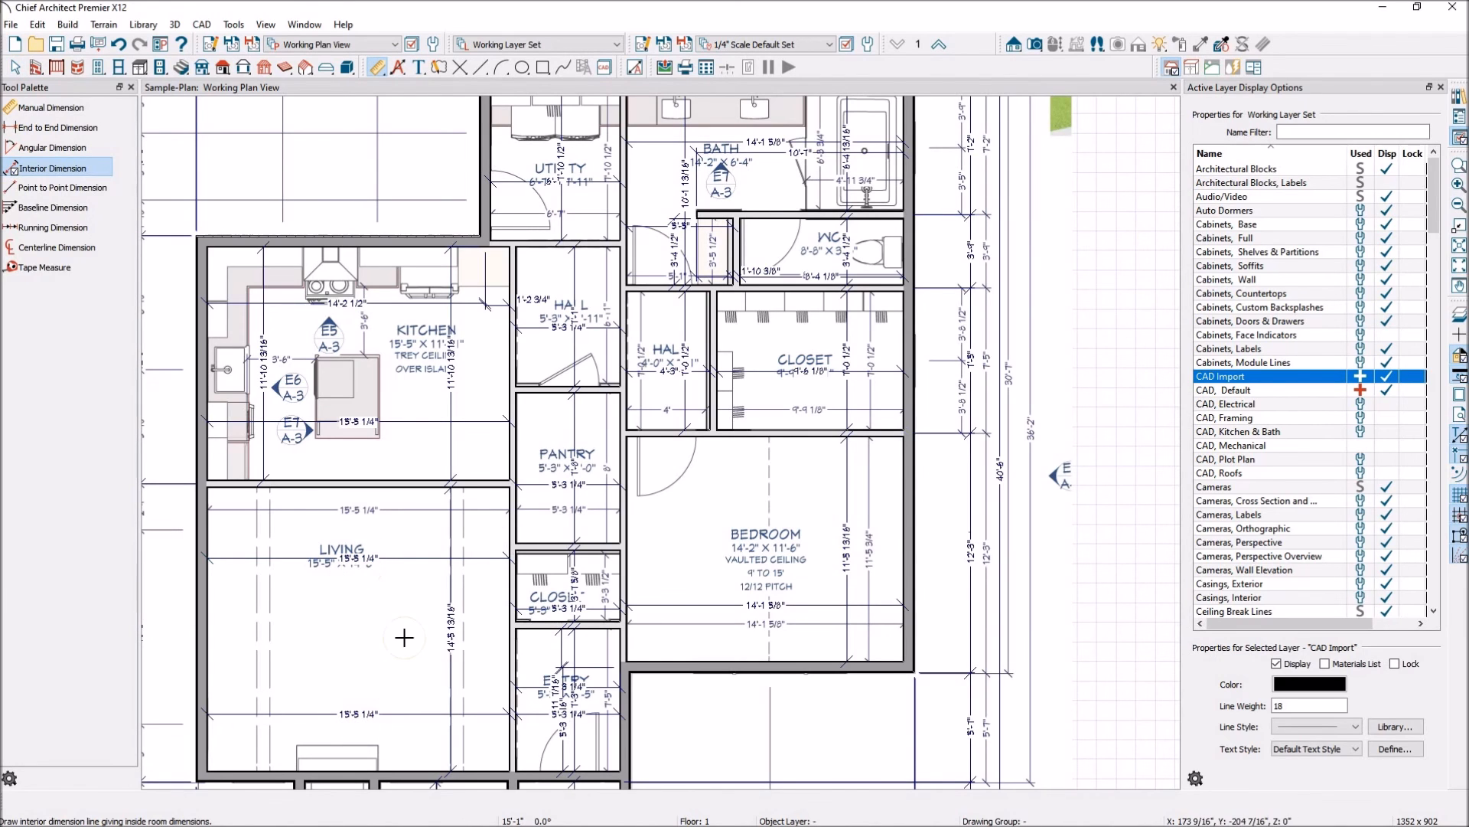
pyautogui.press('space')
pyautogui.click(387, 570)
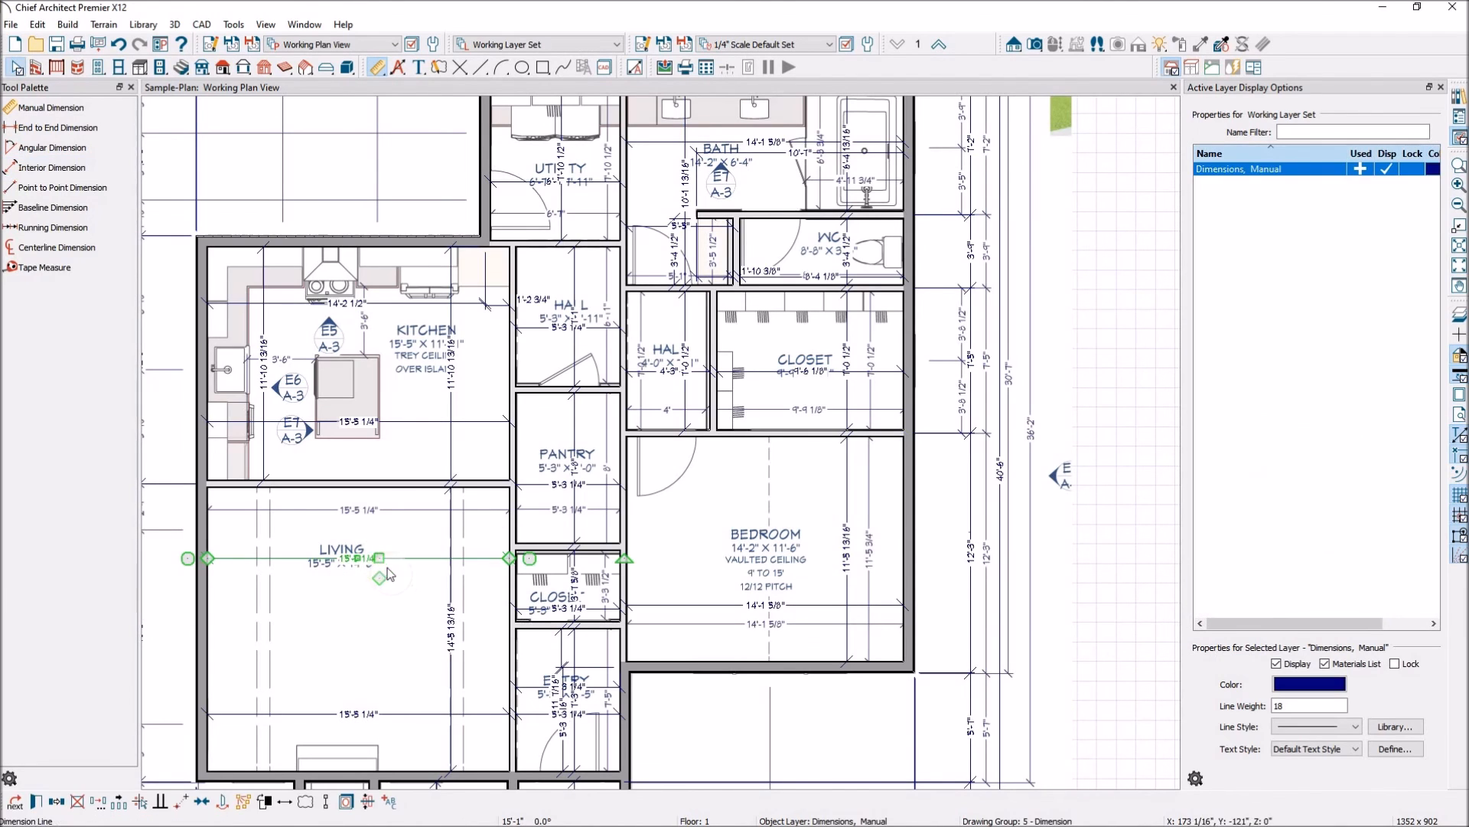
pyautogui.press('Delete')
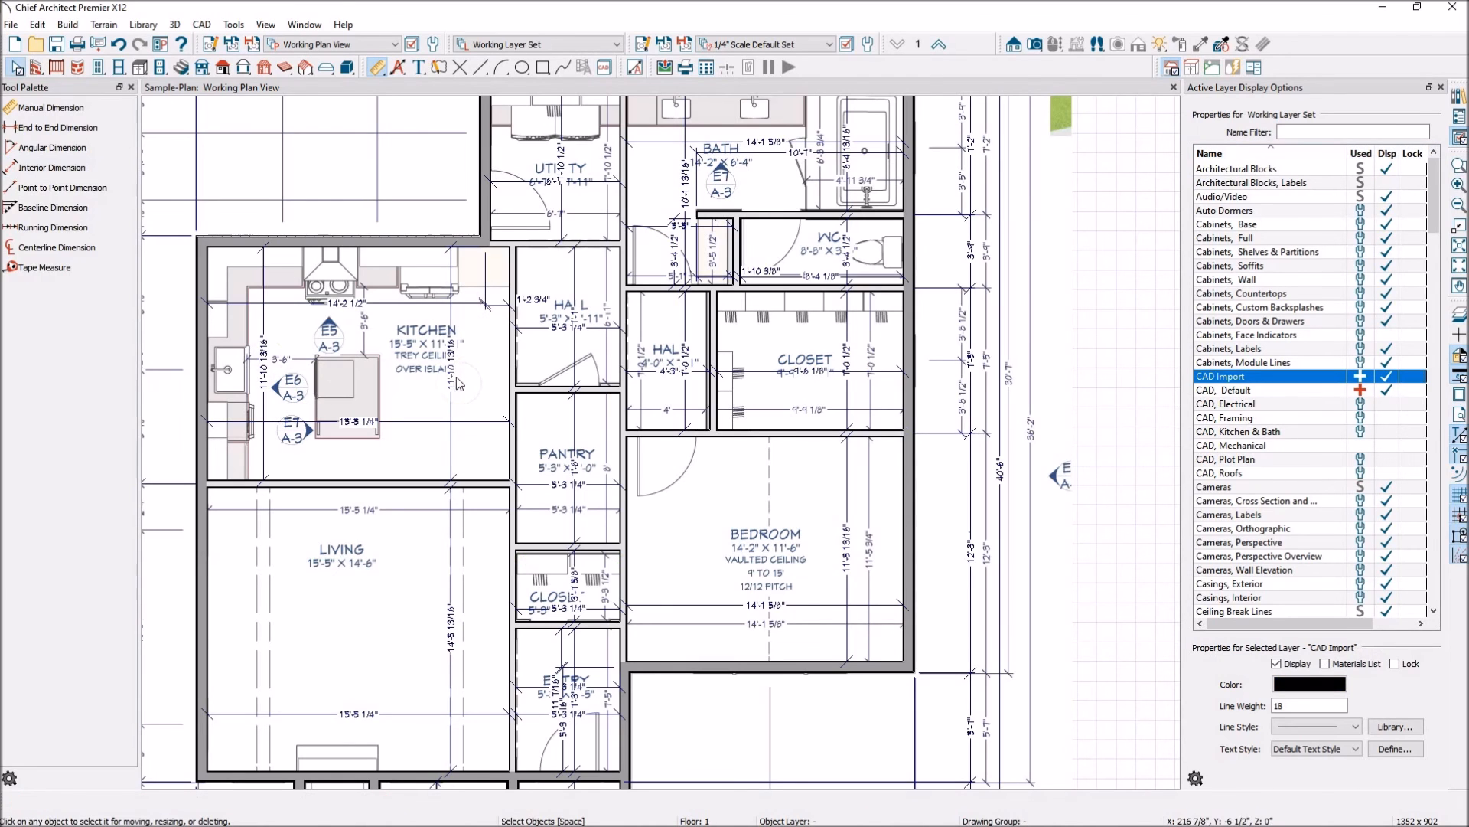
# Step: Delete the redundant vertical dimension by the kitchen's outer wall and the short 1'-2 3/4" dimension between the kitchen and hall
pyautogui.click(264, 387)
pyautogui.press('Delete')
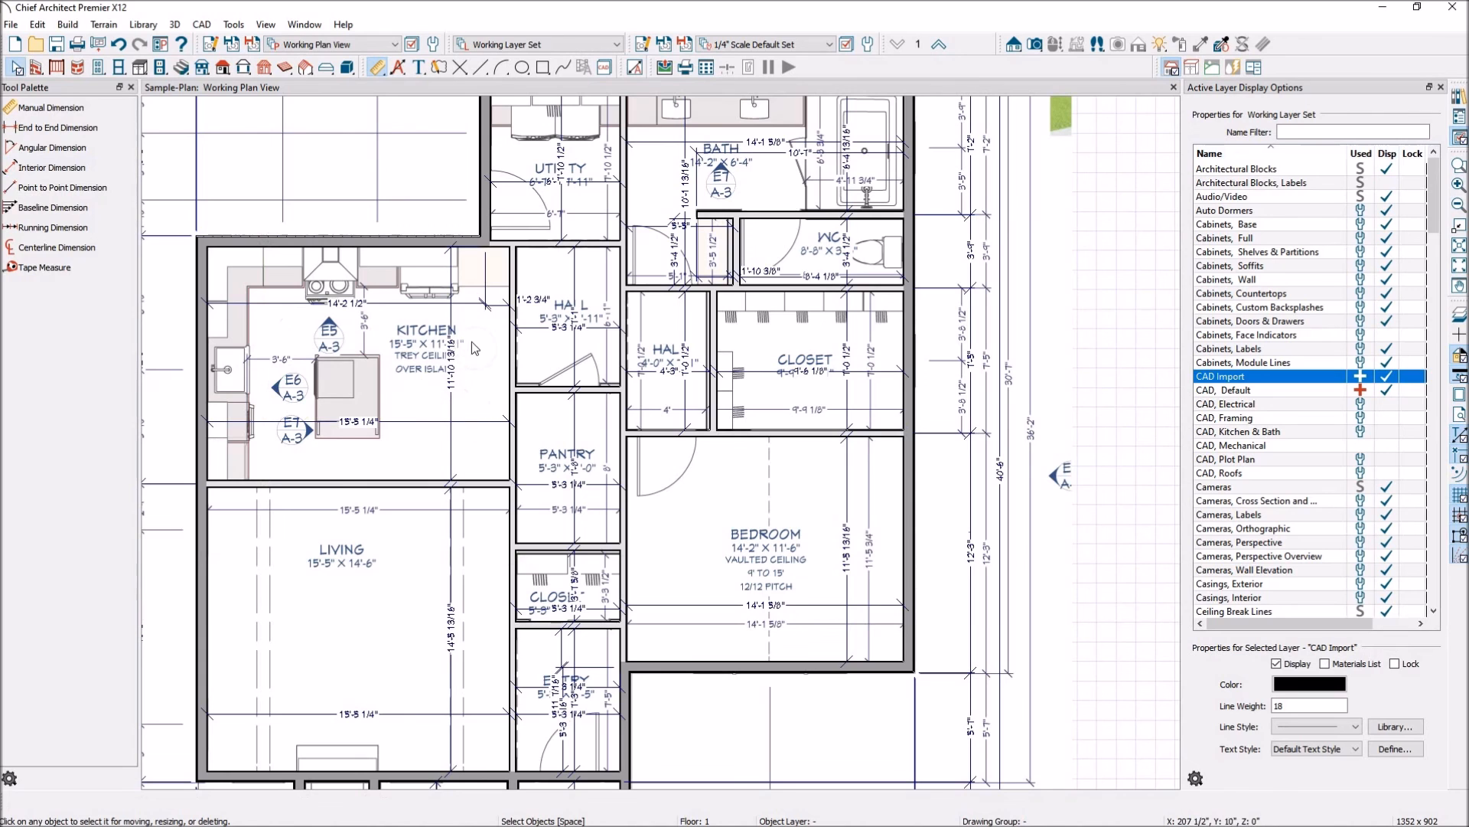
pyautogui.scroll(-2, 510, 418)
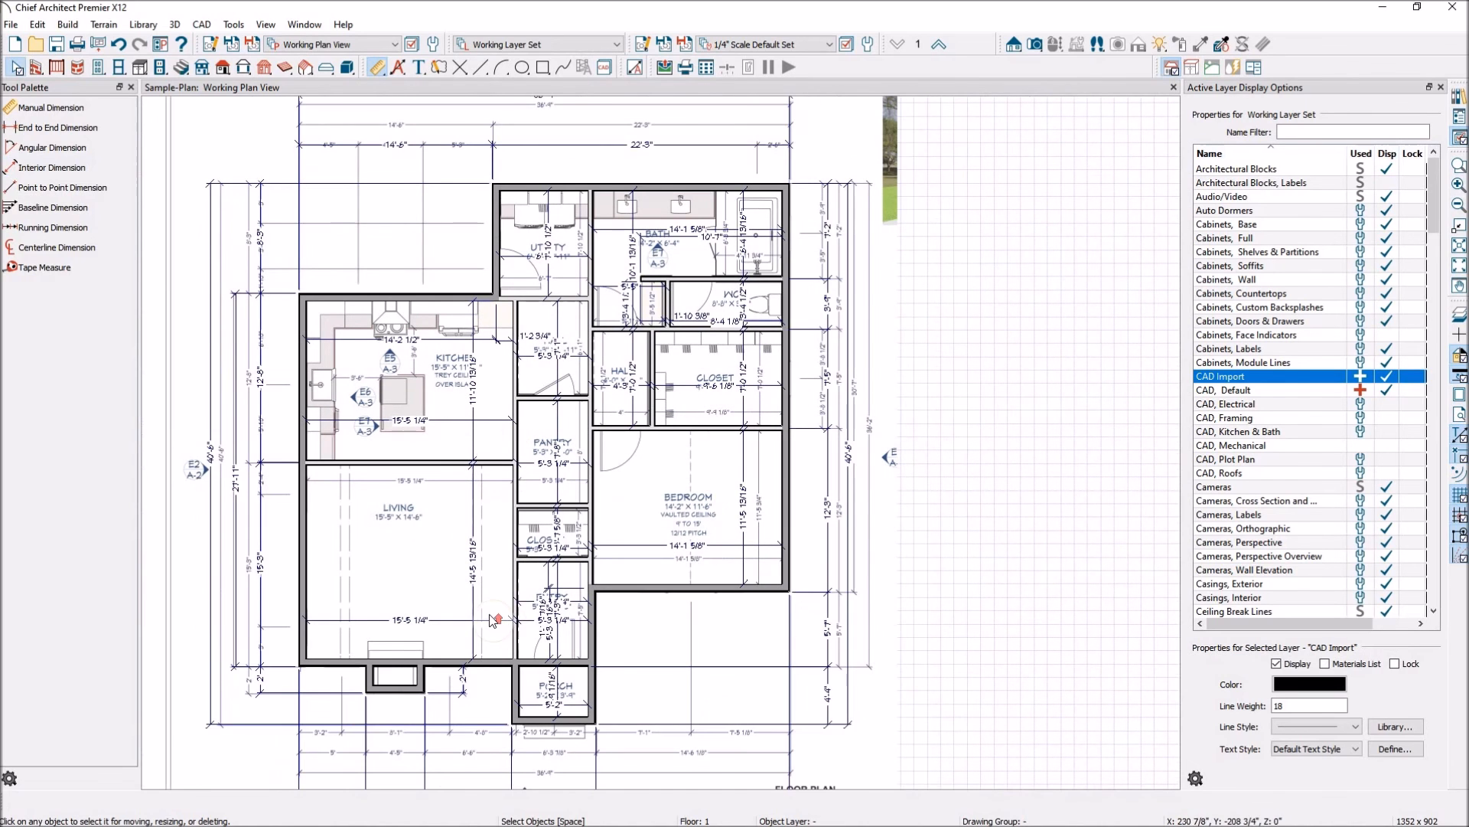
pyautogui.scroll(1, 491, 620)
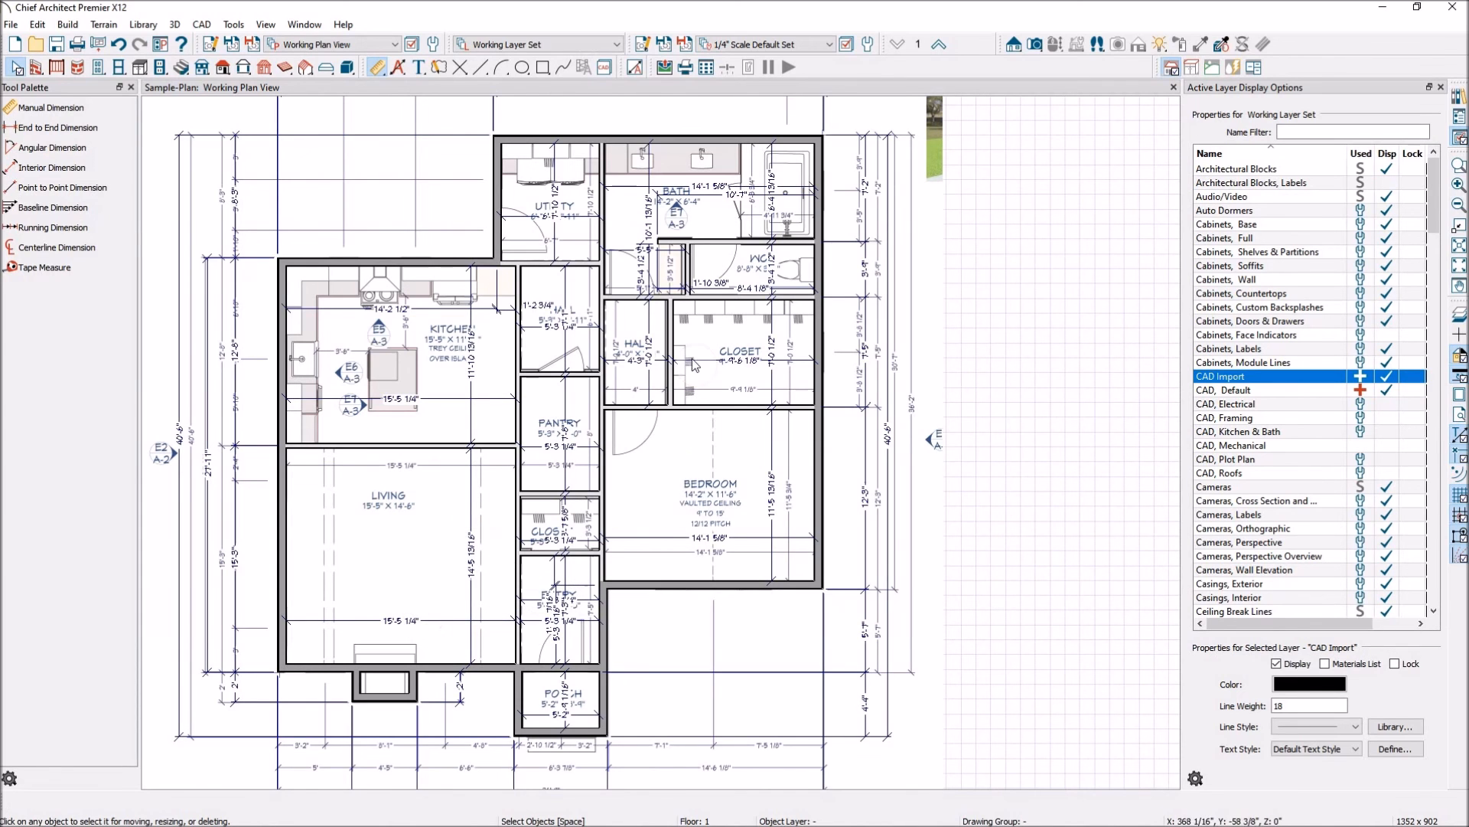
pyautogui.scroll(2, 595, 187)
pyautogui.scroll(5, 588, 327)
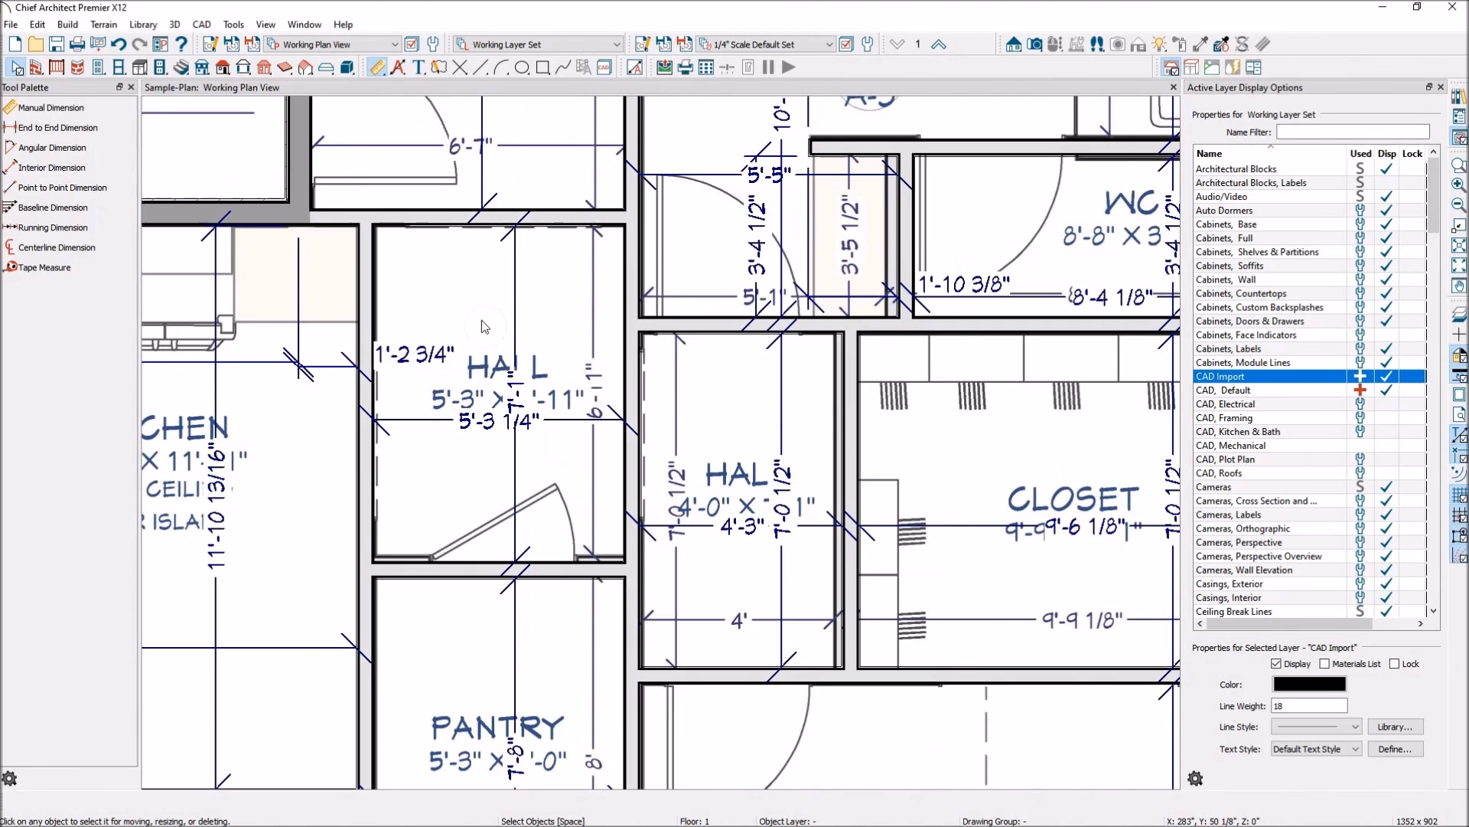
pyautogui.scroll(-4, 484, 326)
pyautogui.scroll(2, 550, 354)
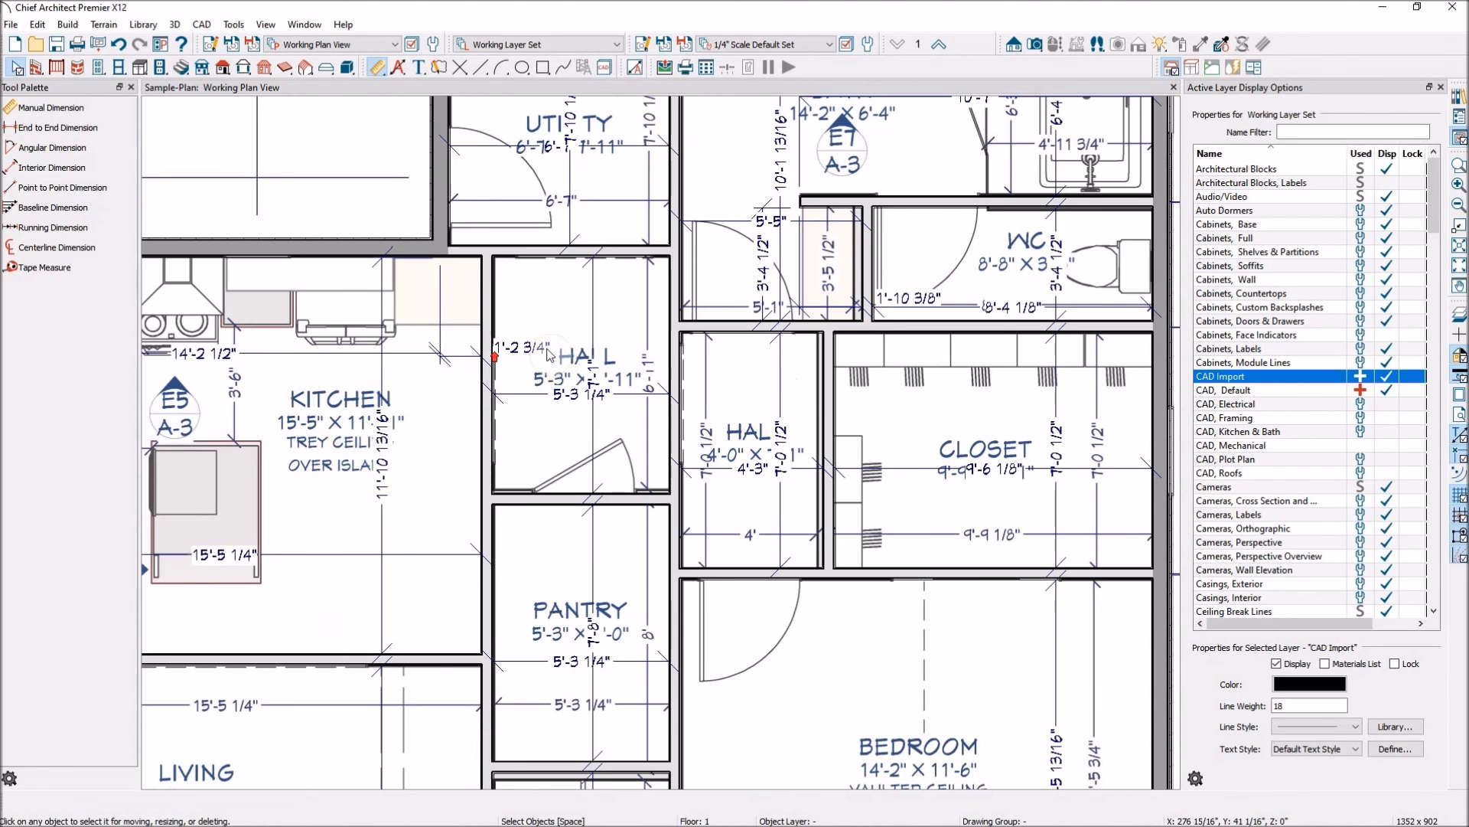
pyautogui.click(496, 358)
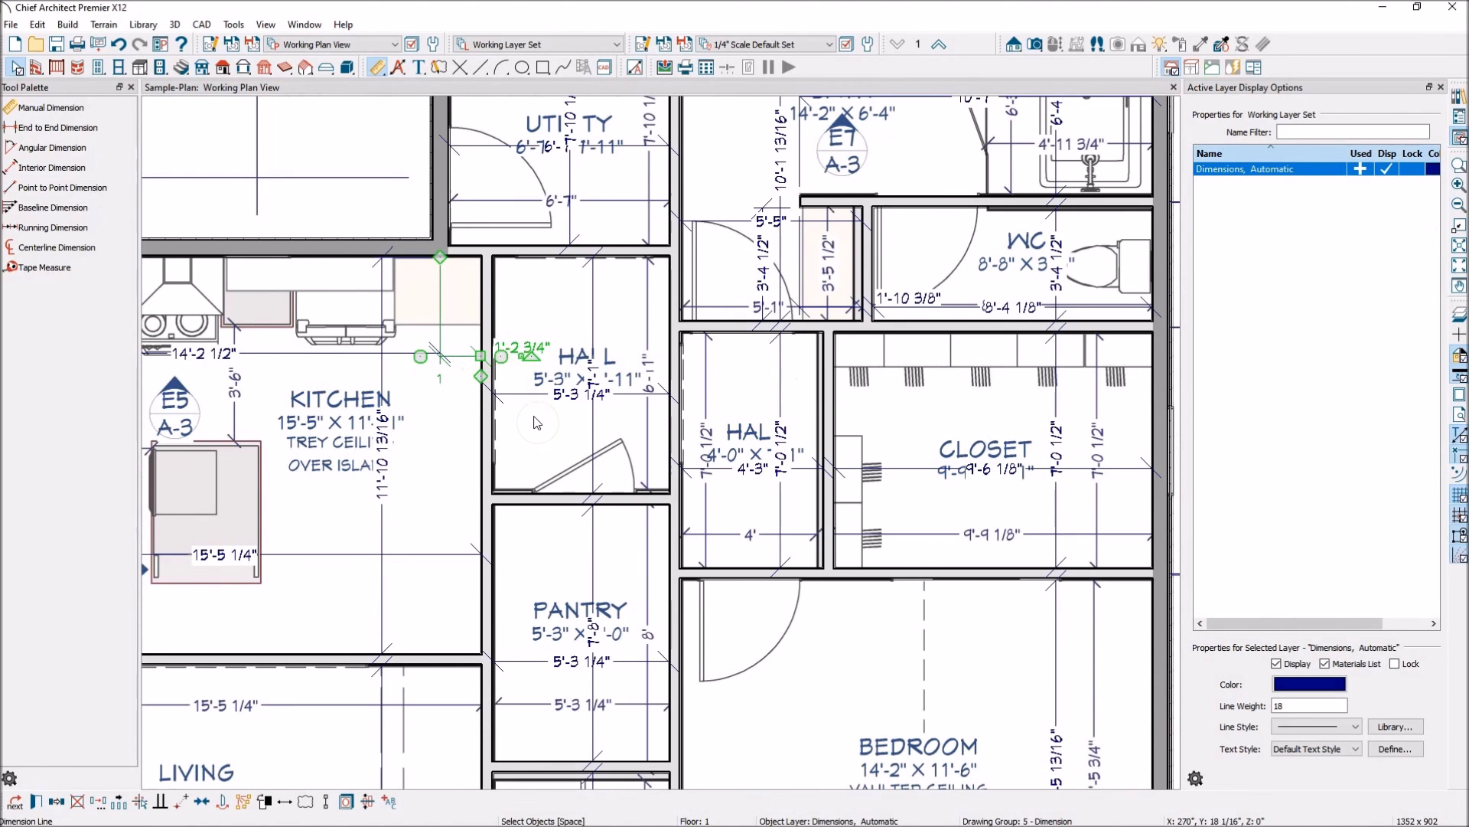
pyautogui.press('Delete')
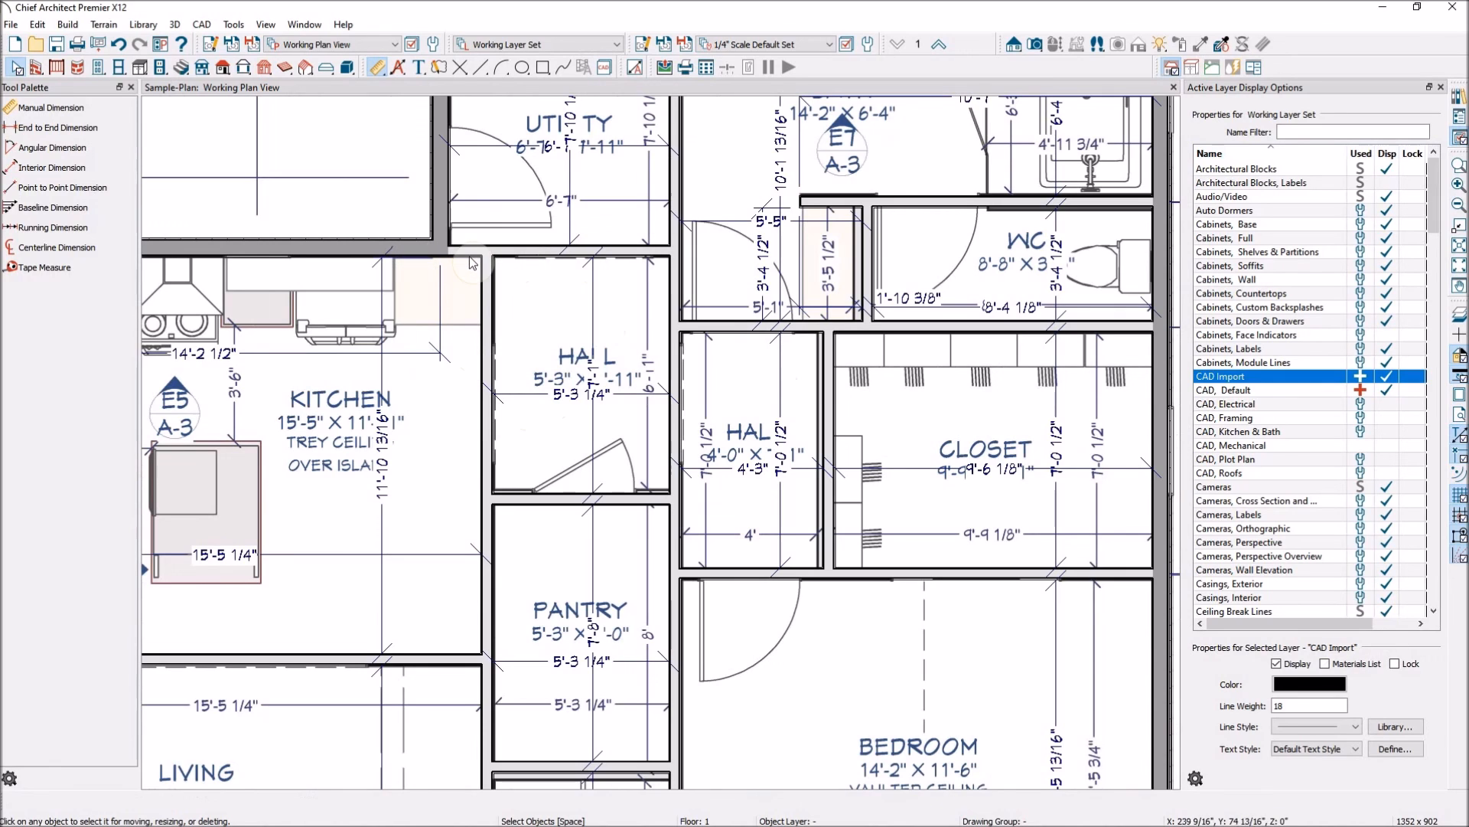
# Step: Delete the automatic width dimension in the hall beside the kitchen
pyautogui.click(611, 499)
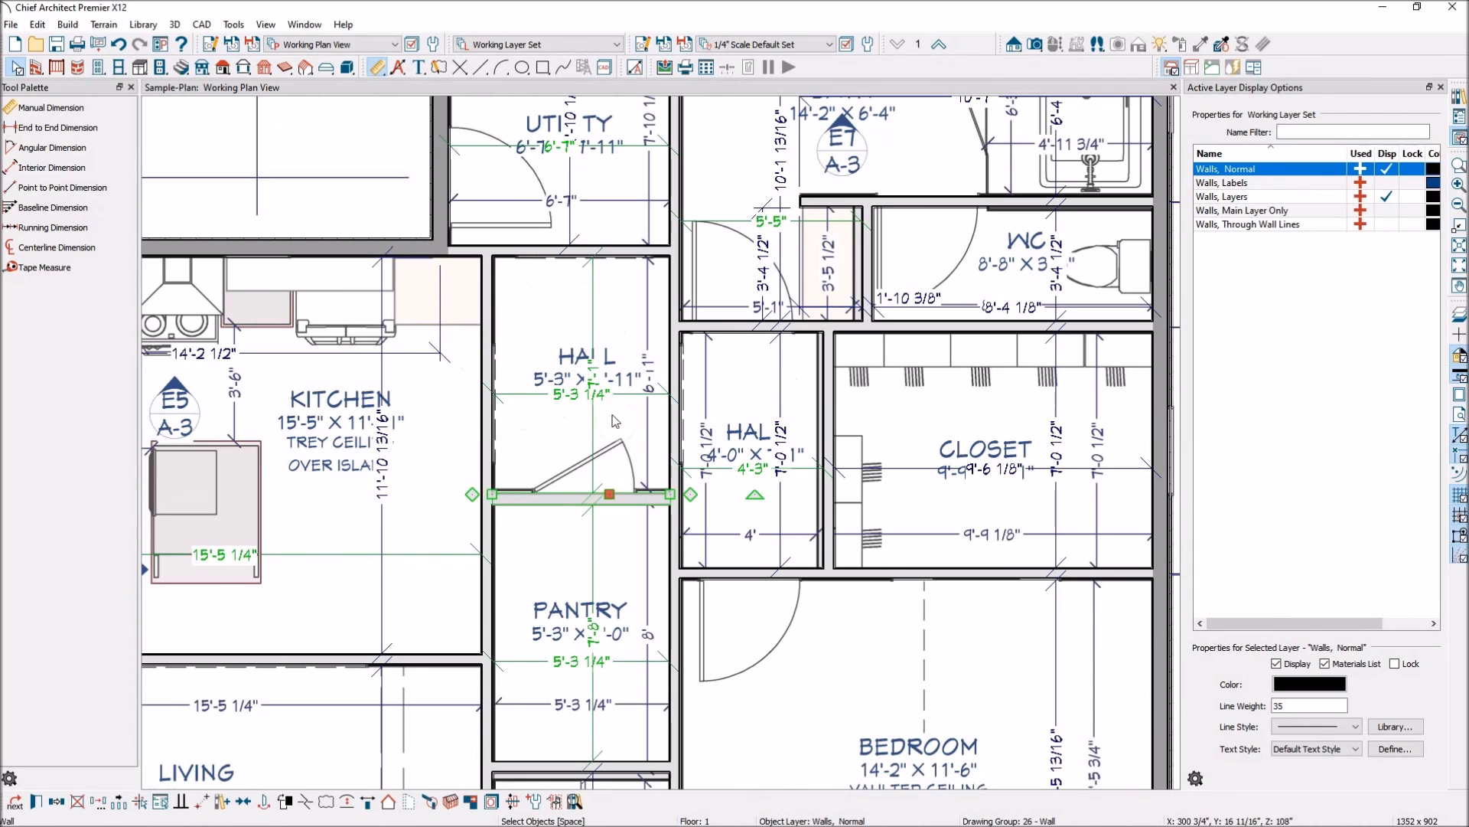
pyautogui.click(576, 401)
pyautogui.click(575, 398)
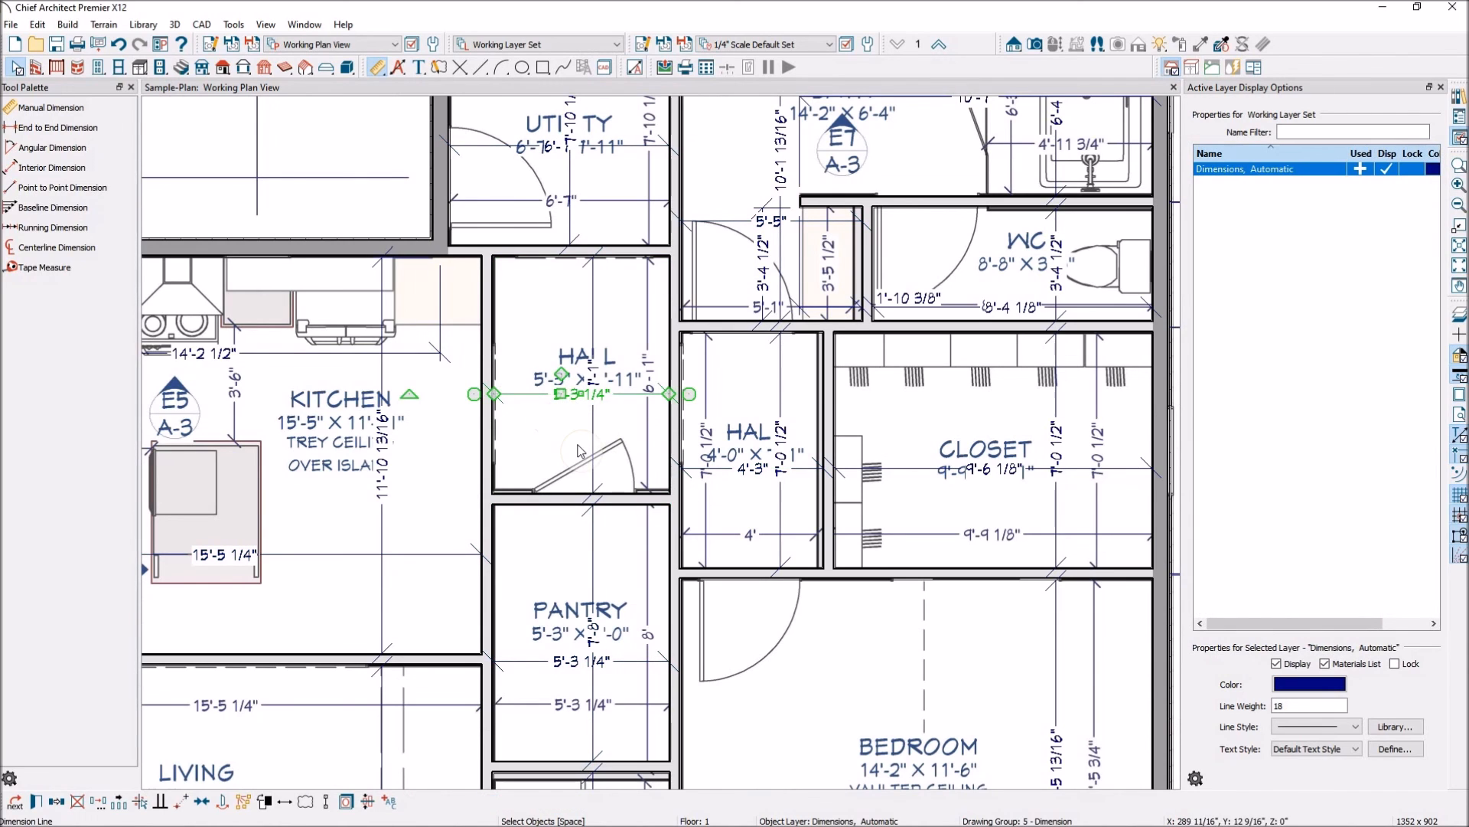
pyautogui.press('Escape')
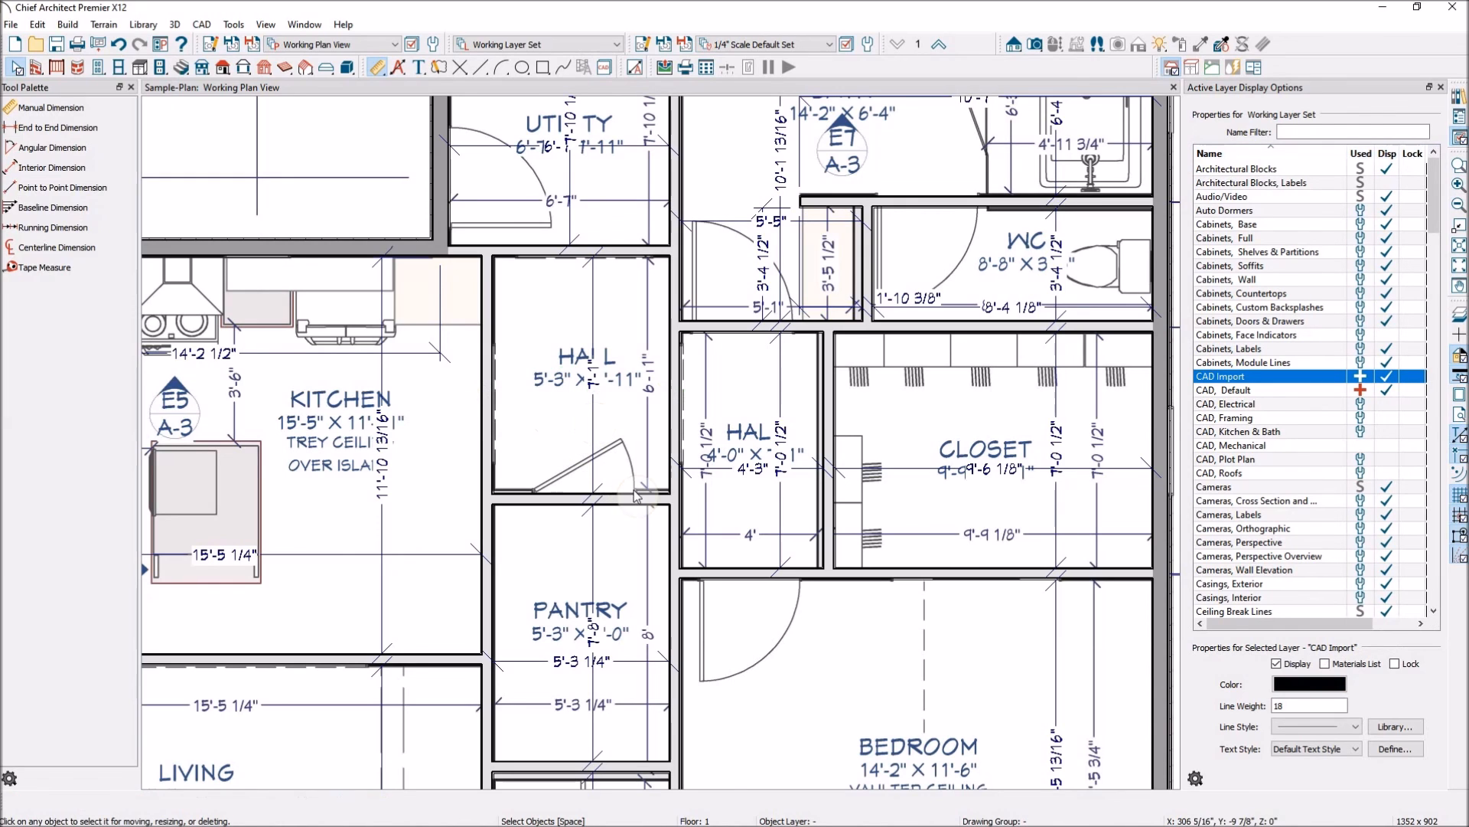
# Step: Move the wall between the hall and pantry so the hall's length is 6'-11"
pyautogui.click(594, 414)
pyautogui.click(595, 387)
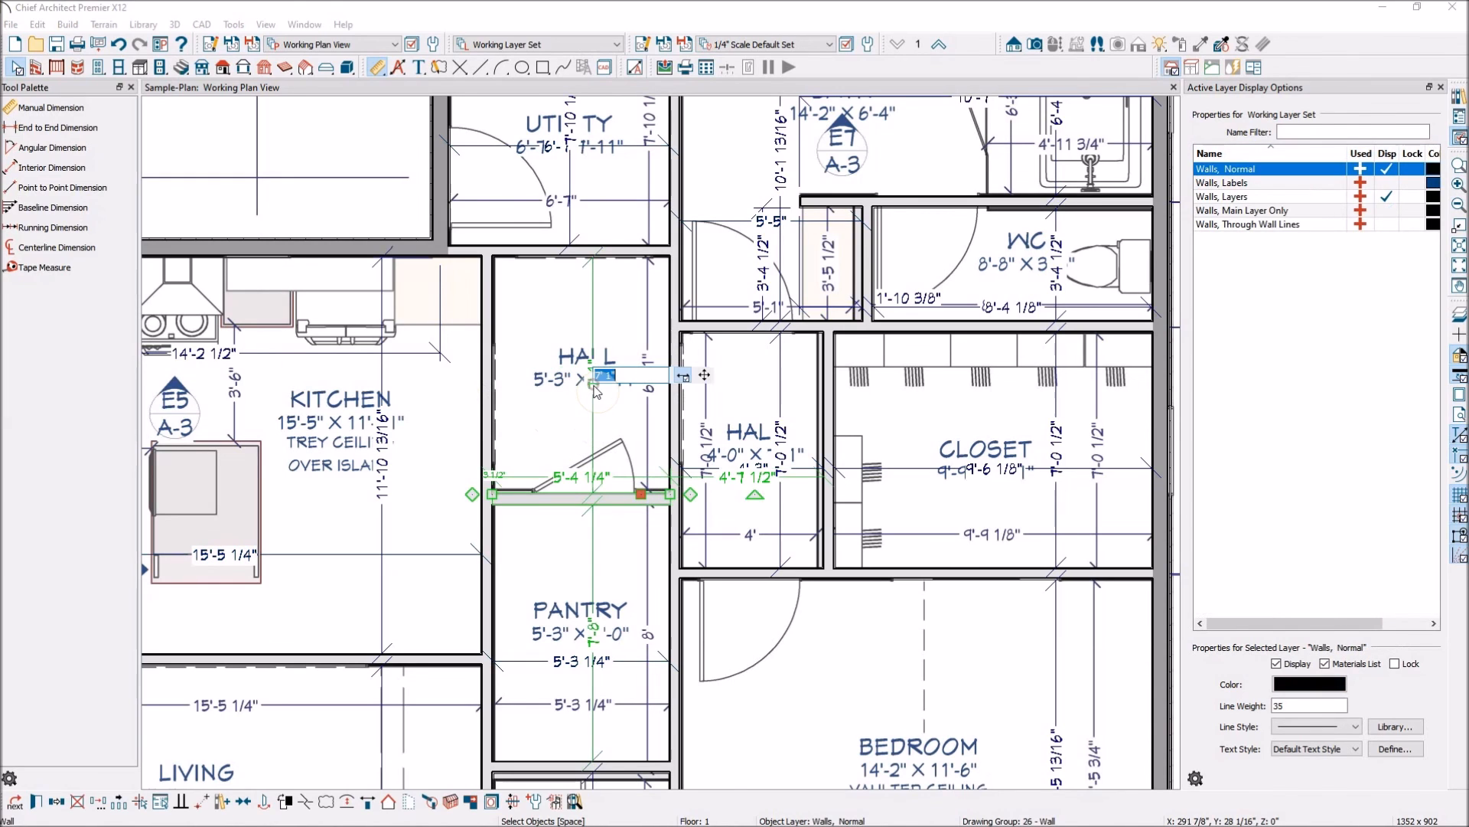
pyautogui.write("6'11")
pyautogui.press('Return')
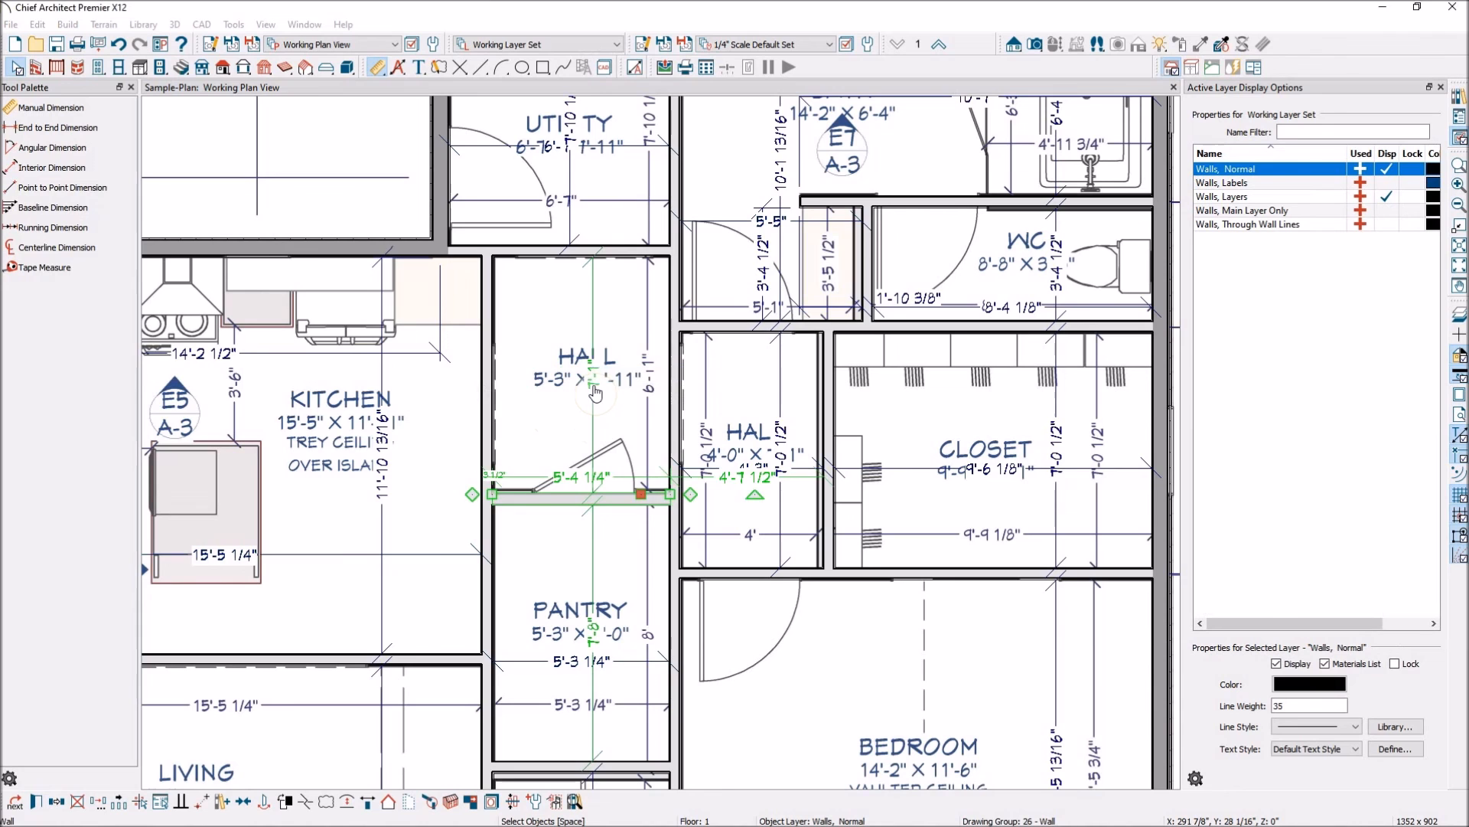
# Step: Move the wall between the pantry and the closet below it so the pantry's length is 8'
pyautogui.scroll(-3, 598, 375)
pyautogui.scroll(3, 633, 608)
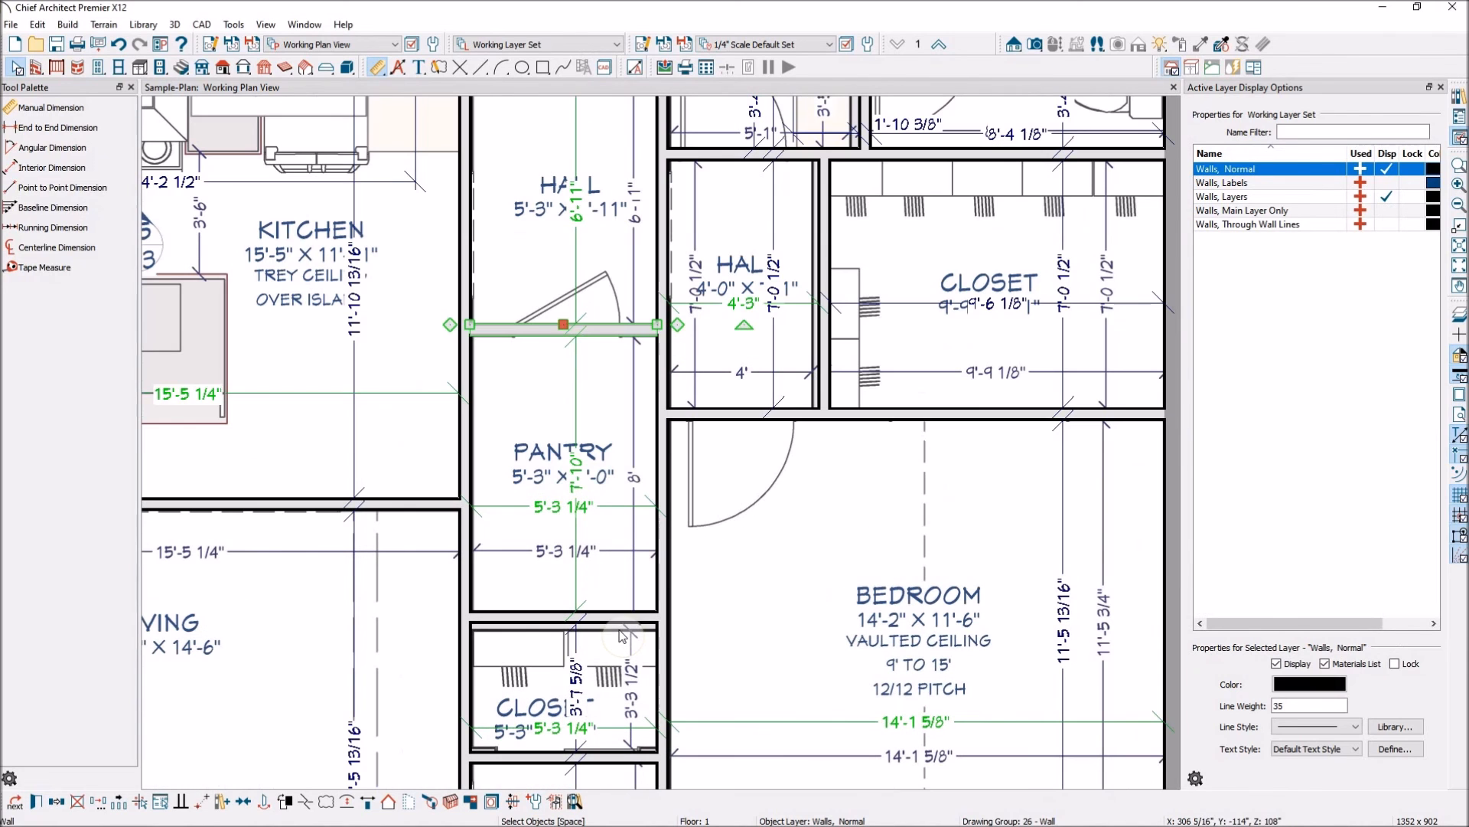
pyautogui.click(633, 612)
pyautogui.click(579, 479)
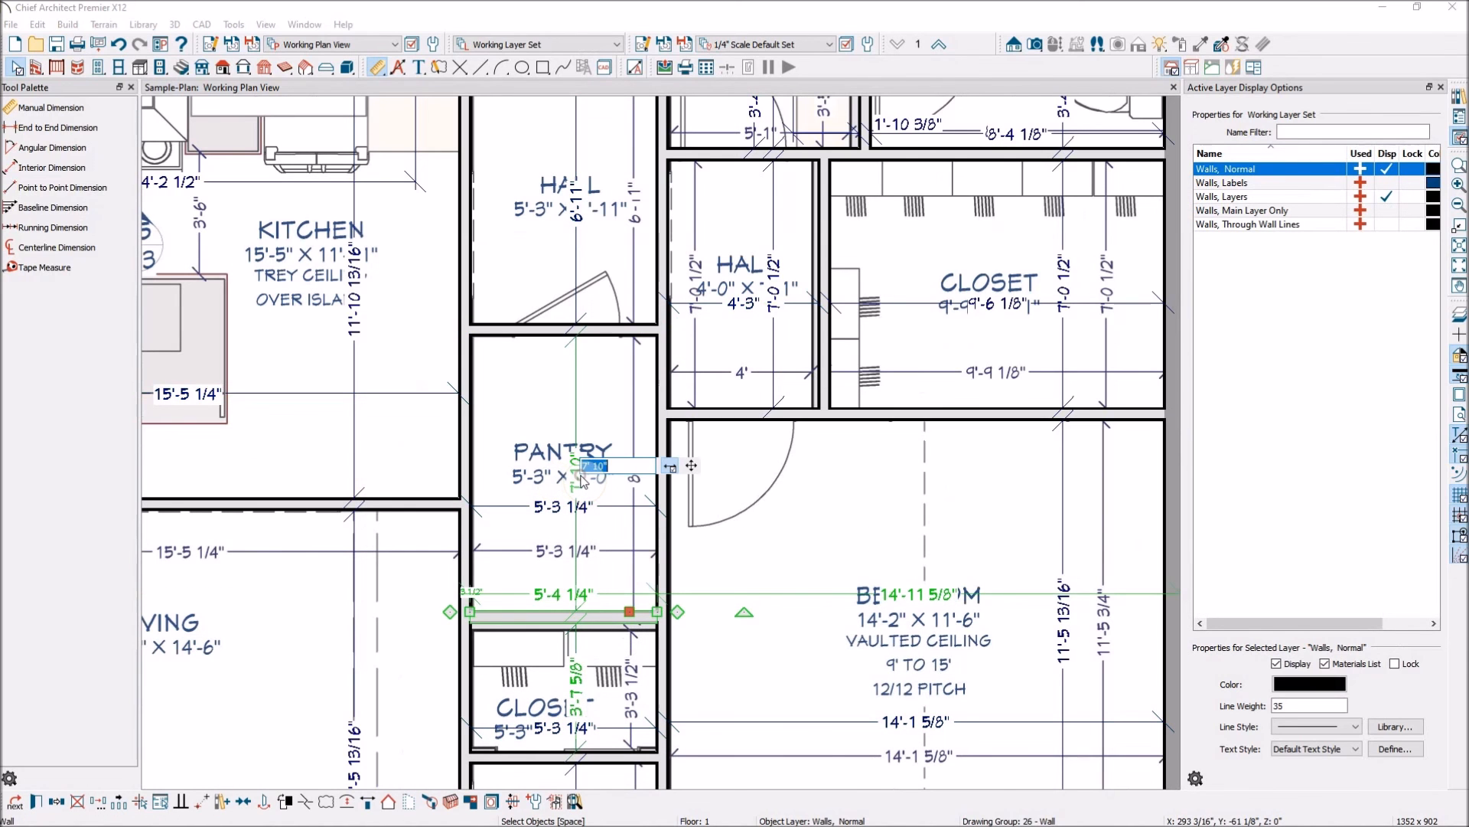
pyautogui.write("8'")
pyautogui.press('Return')
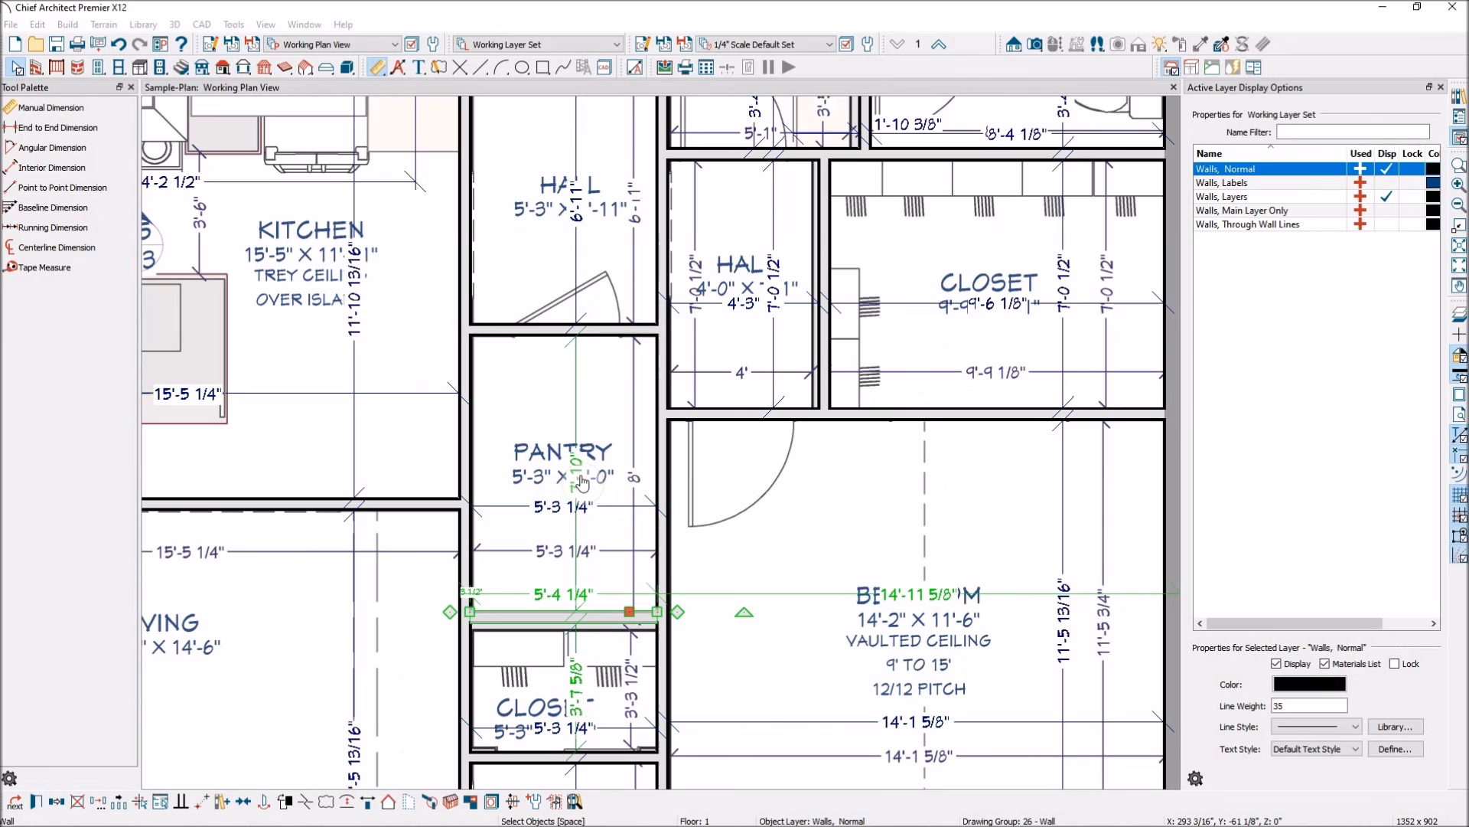
# Step: Place one of the entry's width dimensions above the room label and delete the duplicate width dimension
pyautogui.scroll(-3, 628, 597)
pyautogui.scroll(3, 627, 601)
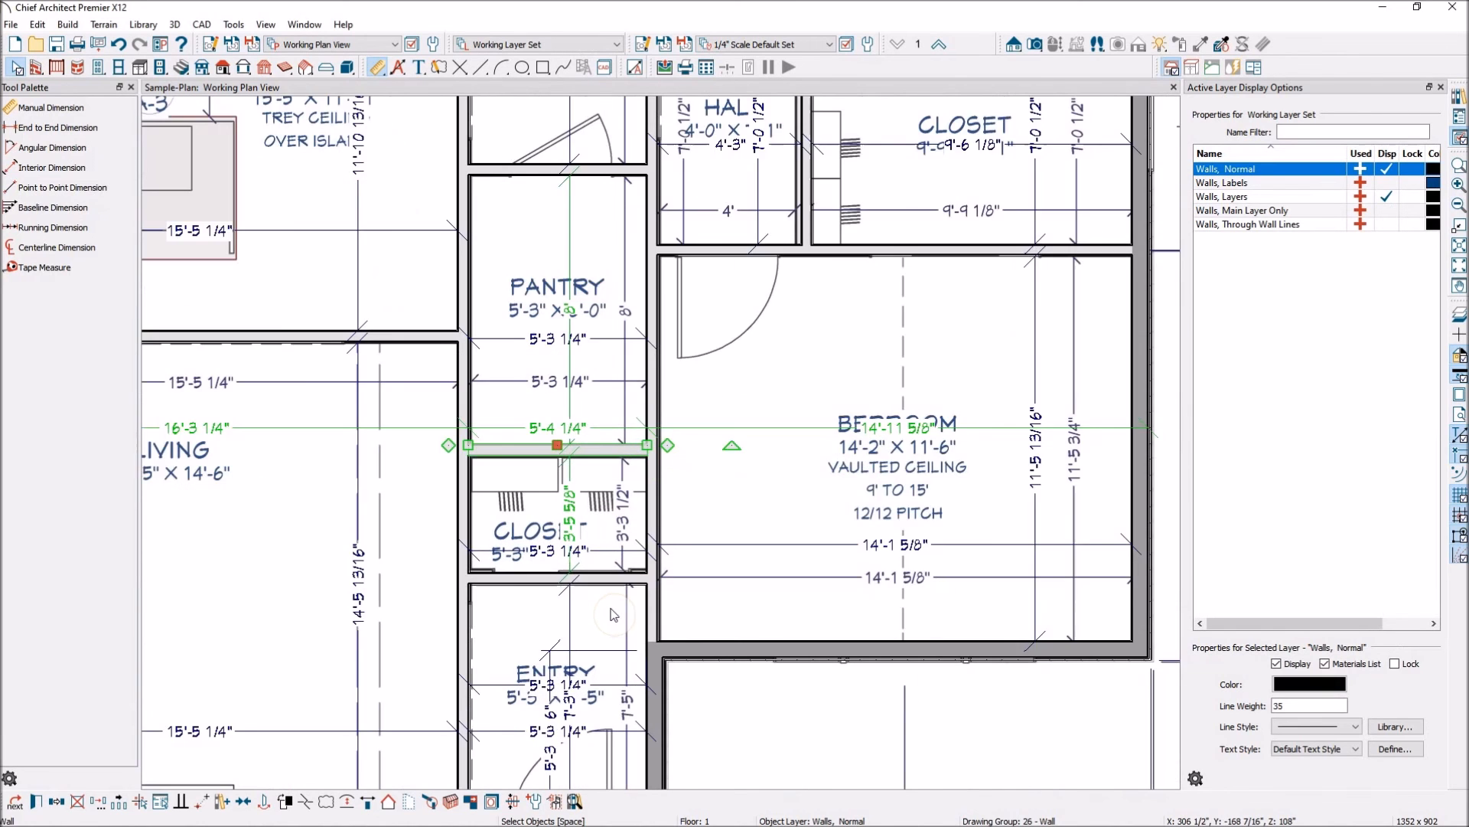
pyautogui.scroll(-3, 612, 577)
pyautogui.scroll(3, 521, 559)
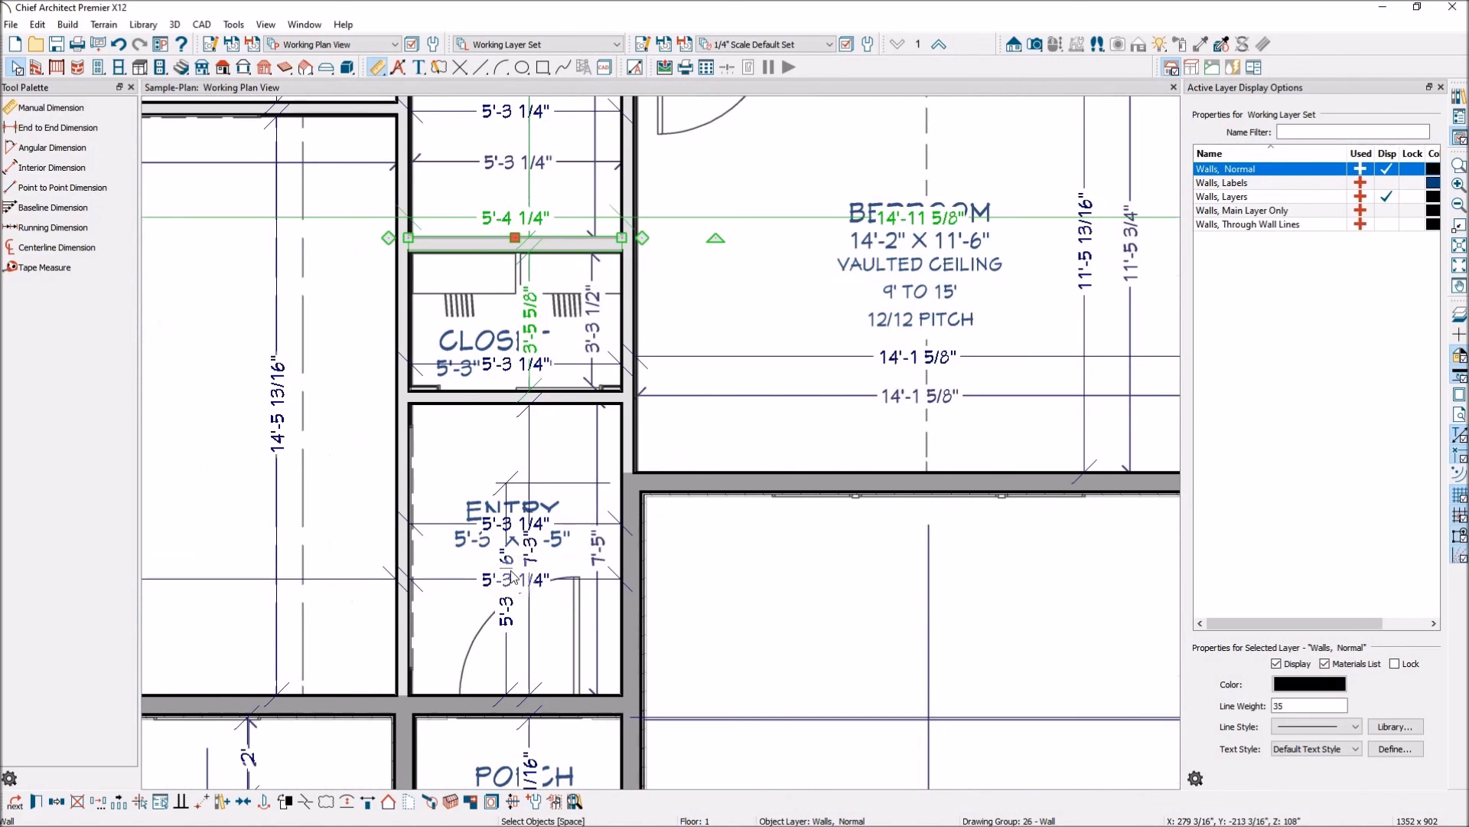
pyautogui.click(463, 579)
pyautogui.moveTo(464, 579); pyautogui.dragTo(466, 527)
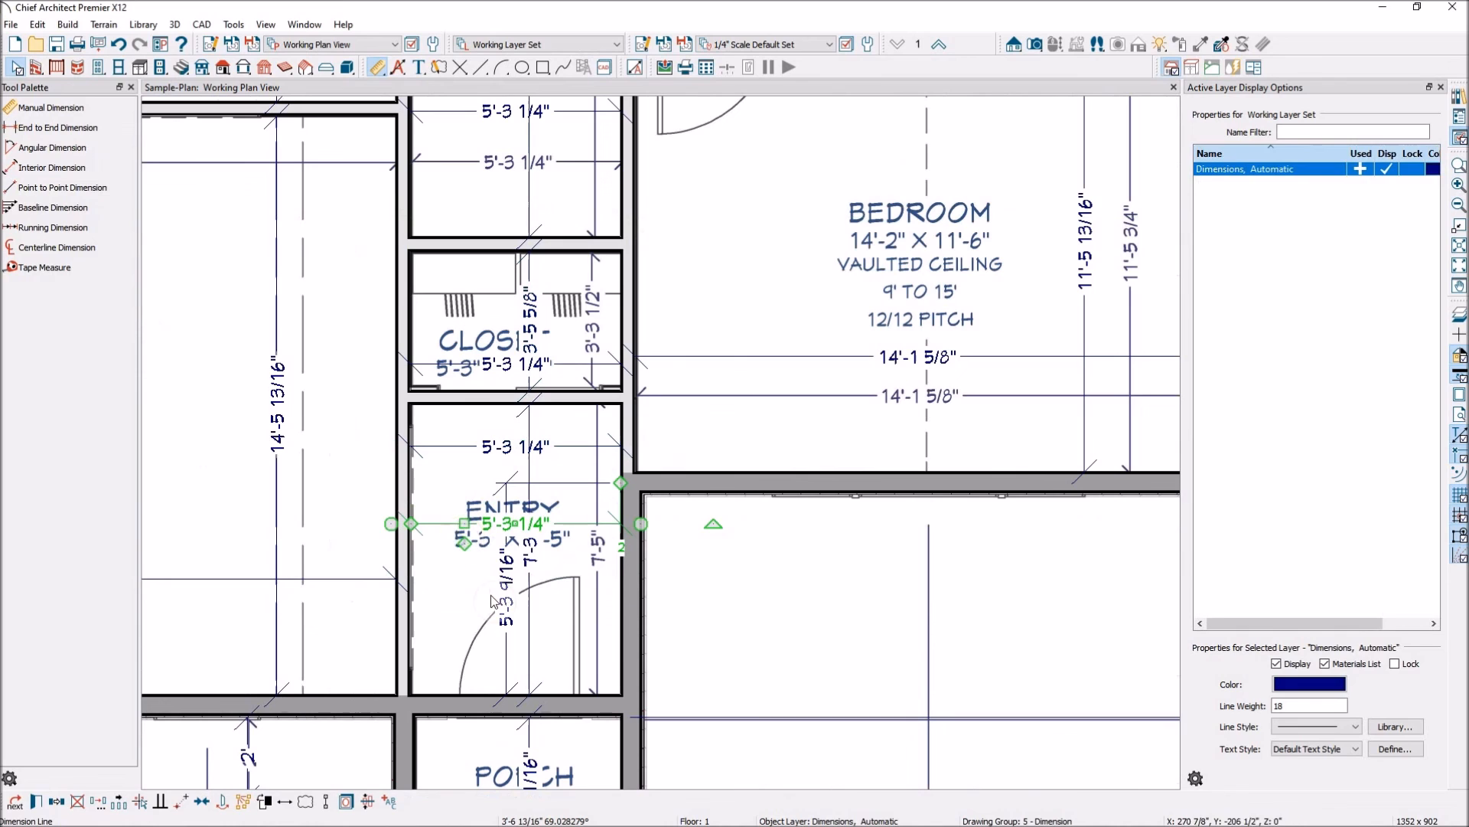
pyautogui.press('Delete')
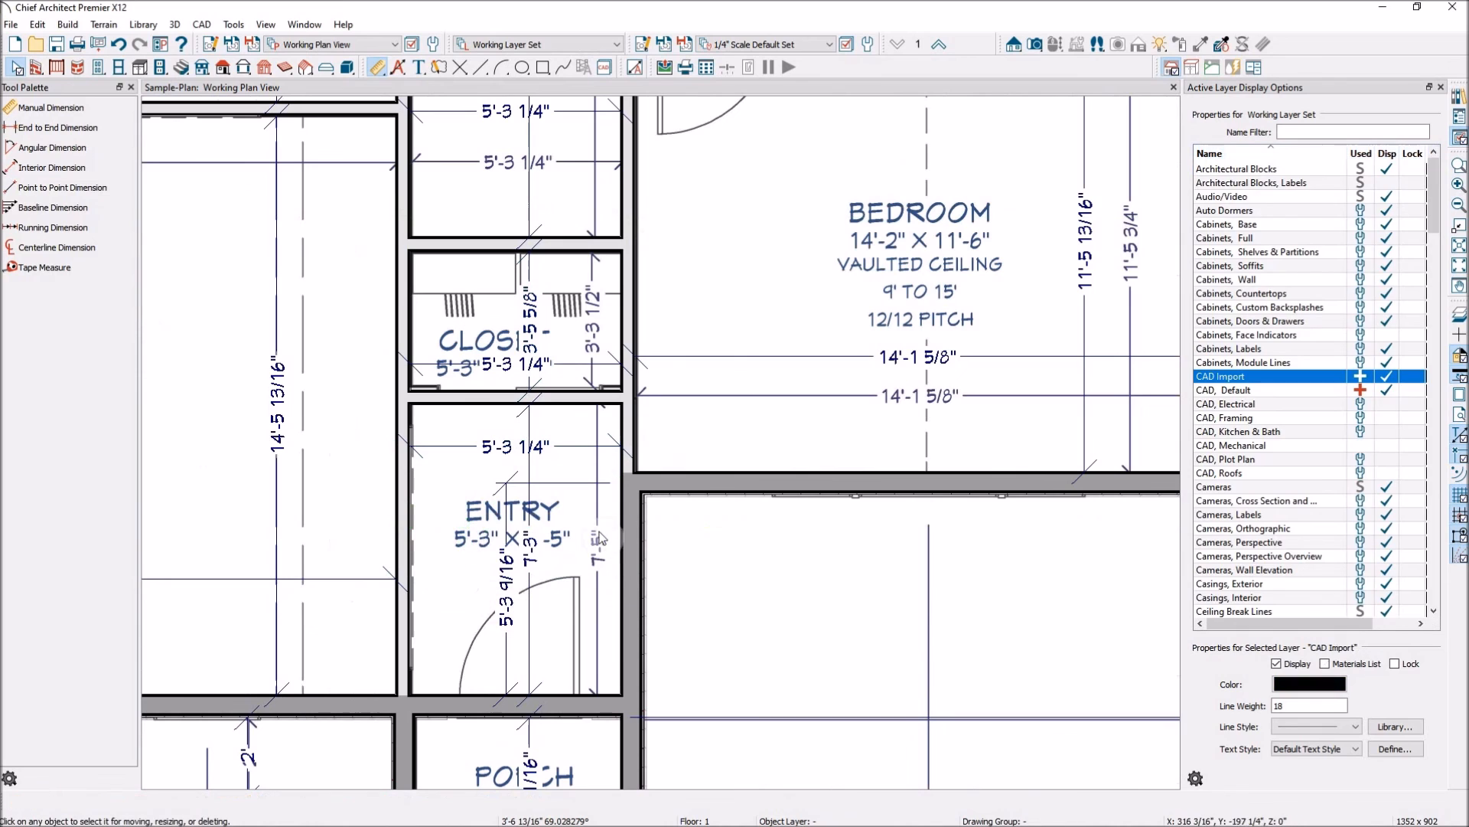
# Step: Delete the redundant 5'-3 9/16" vertical dimension in the entry
pyautogui.click(509, 602)
pyautogui.moveTo(610, 483); pyautogui.dragTo(626, 493)
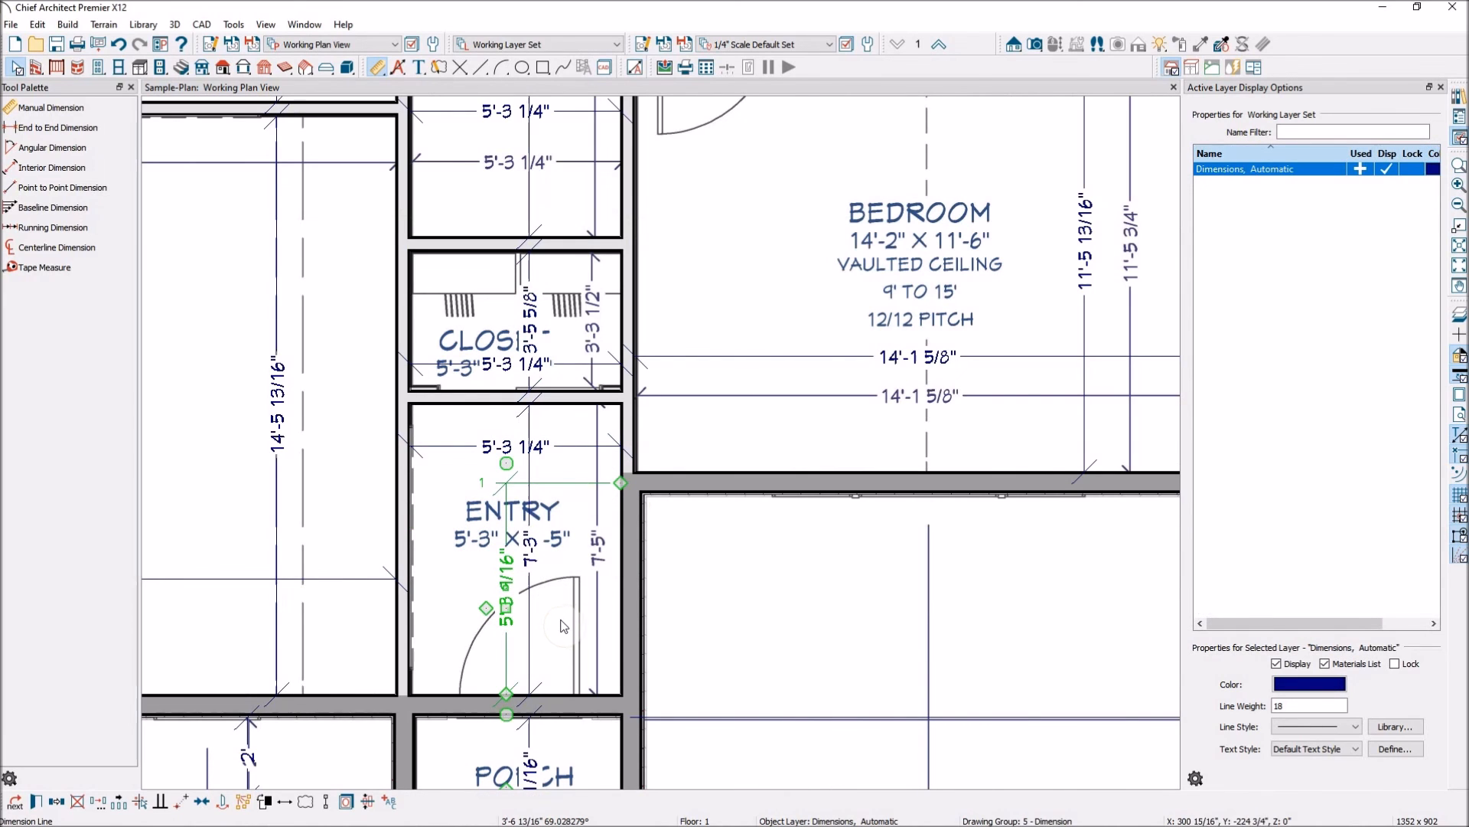
pyautogui.press('Delete')
# Step: Move the wall between the closet and entry so the entry's length is 7'-5"
pyautogui.click(529, 577)
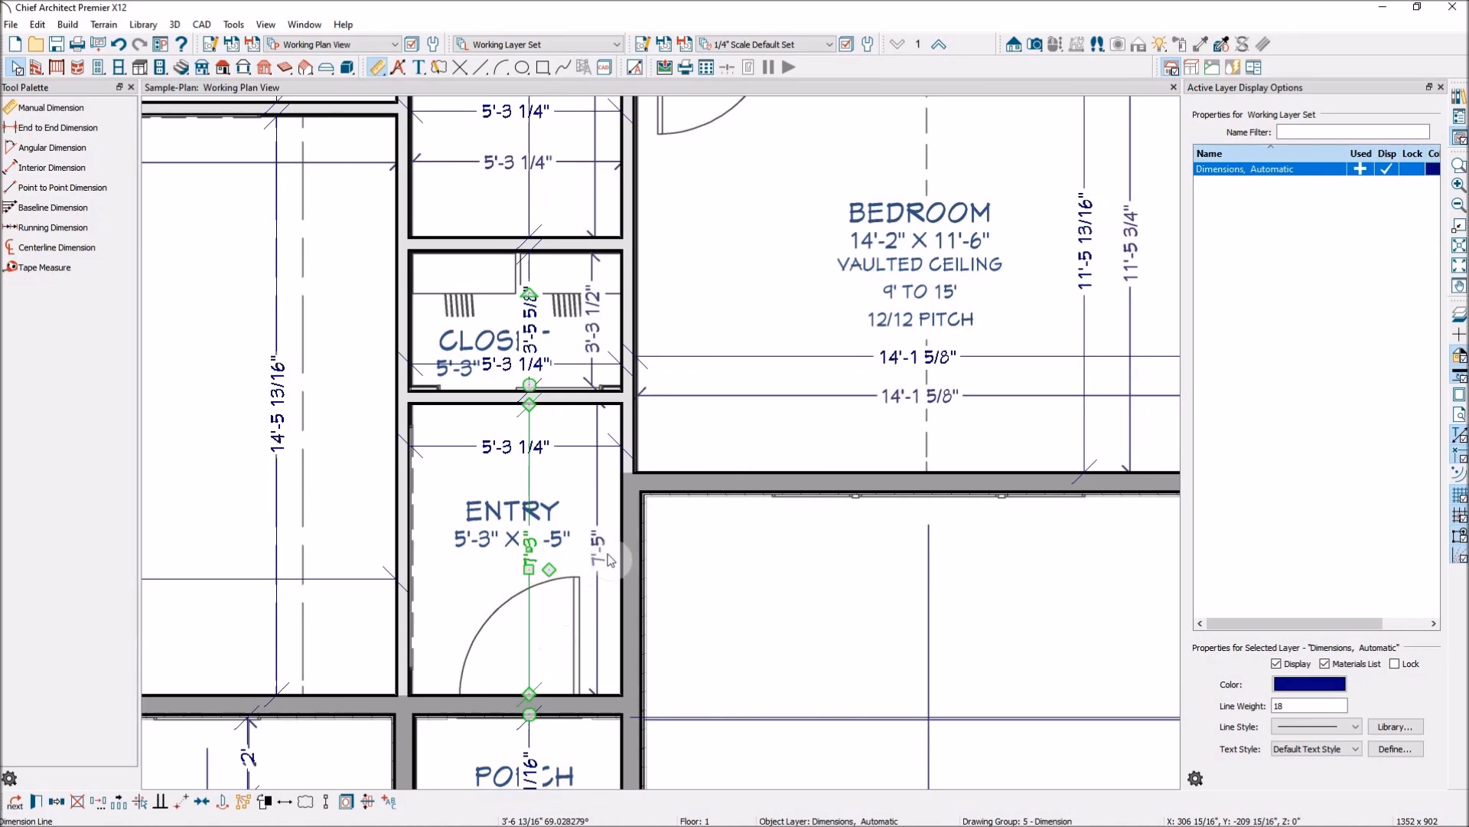
pyautogui.click(570, 393)
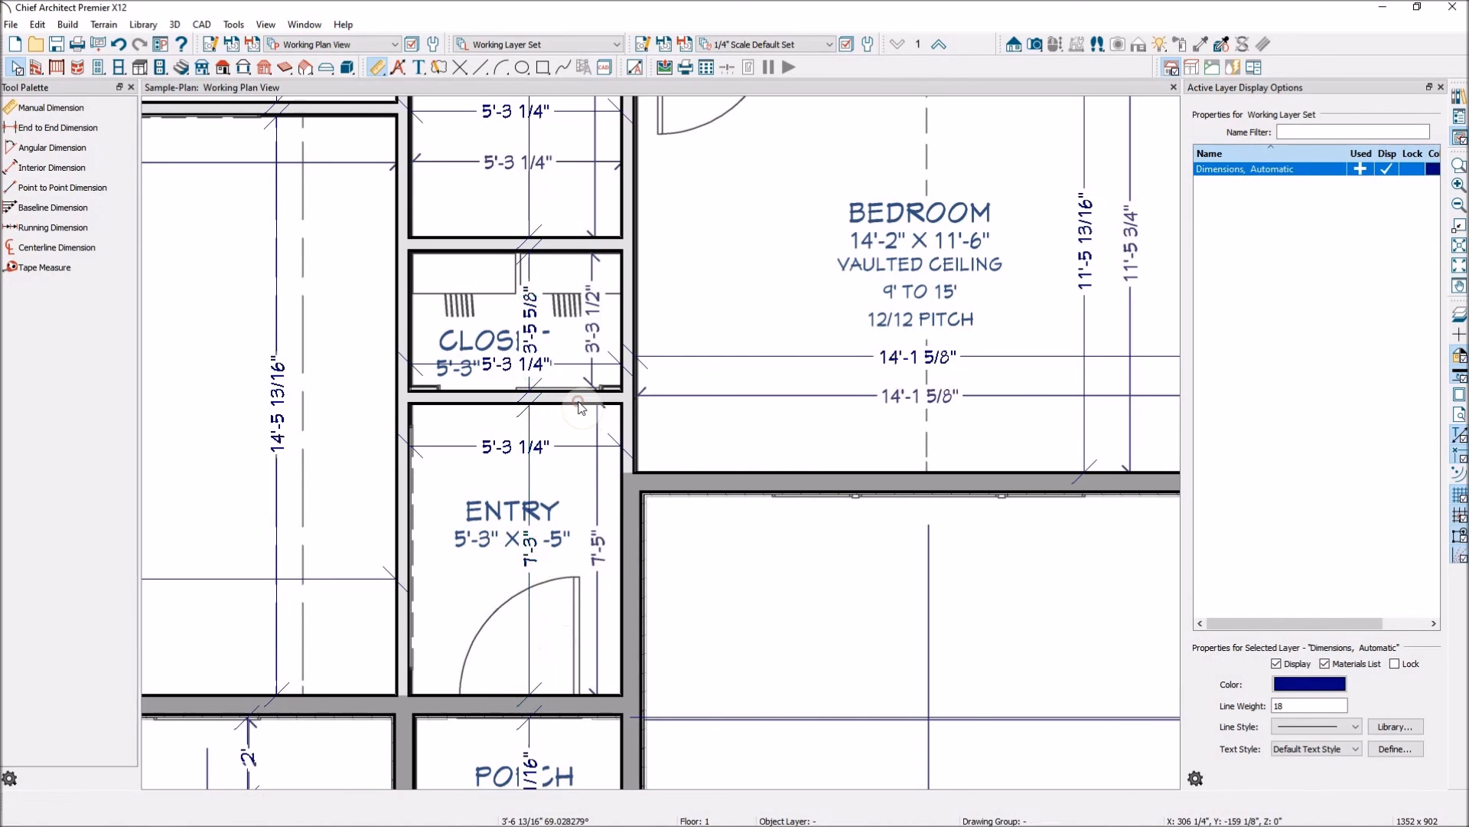
pyautogui.click(528, 561)
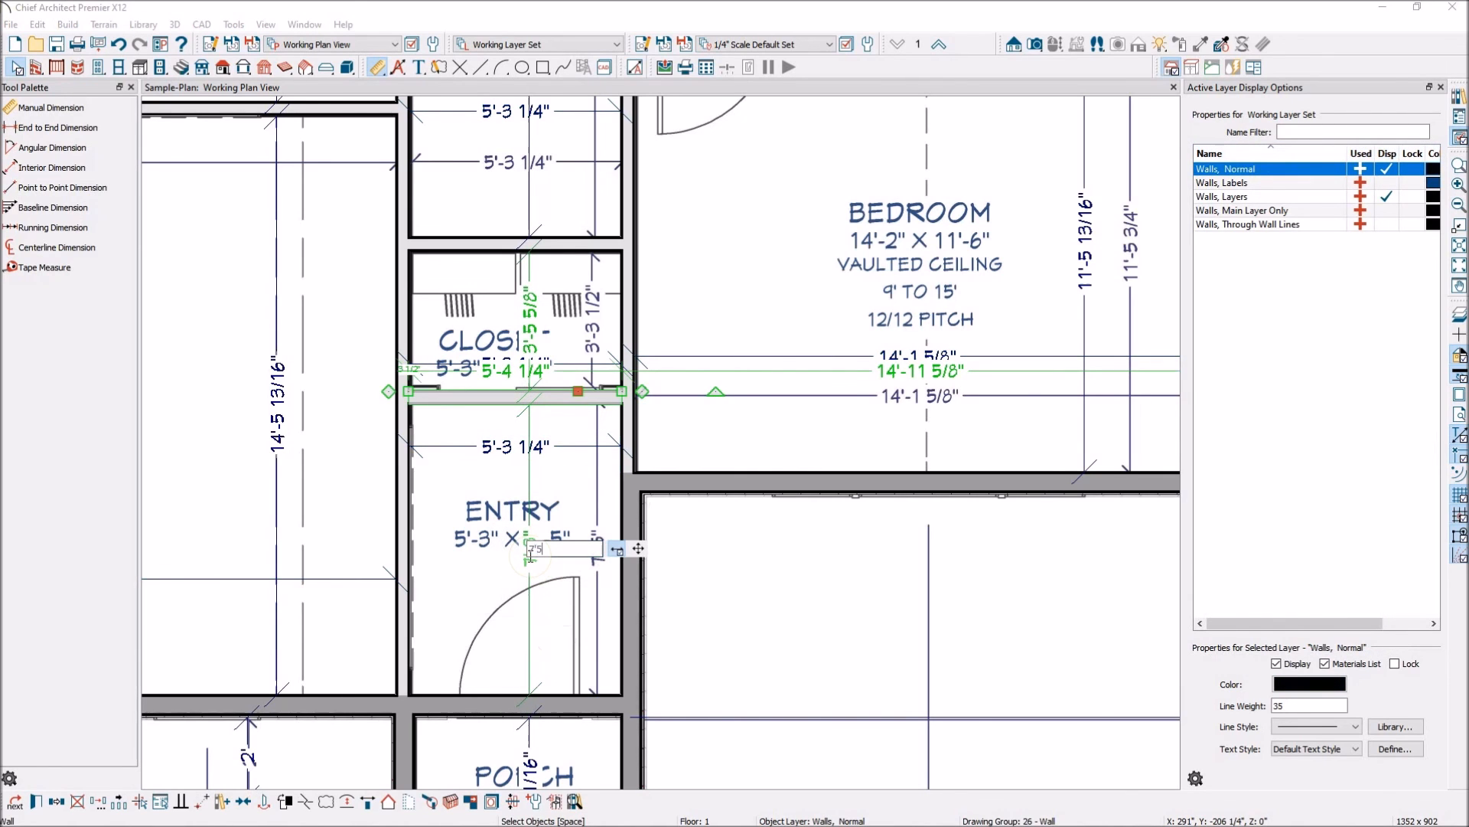
pyautogui.press('Return')
pyautogui.click(532, 574)
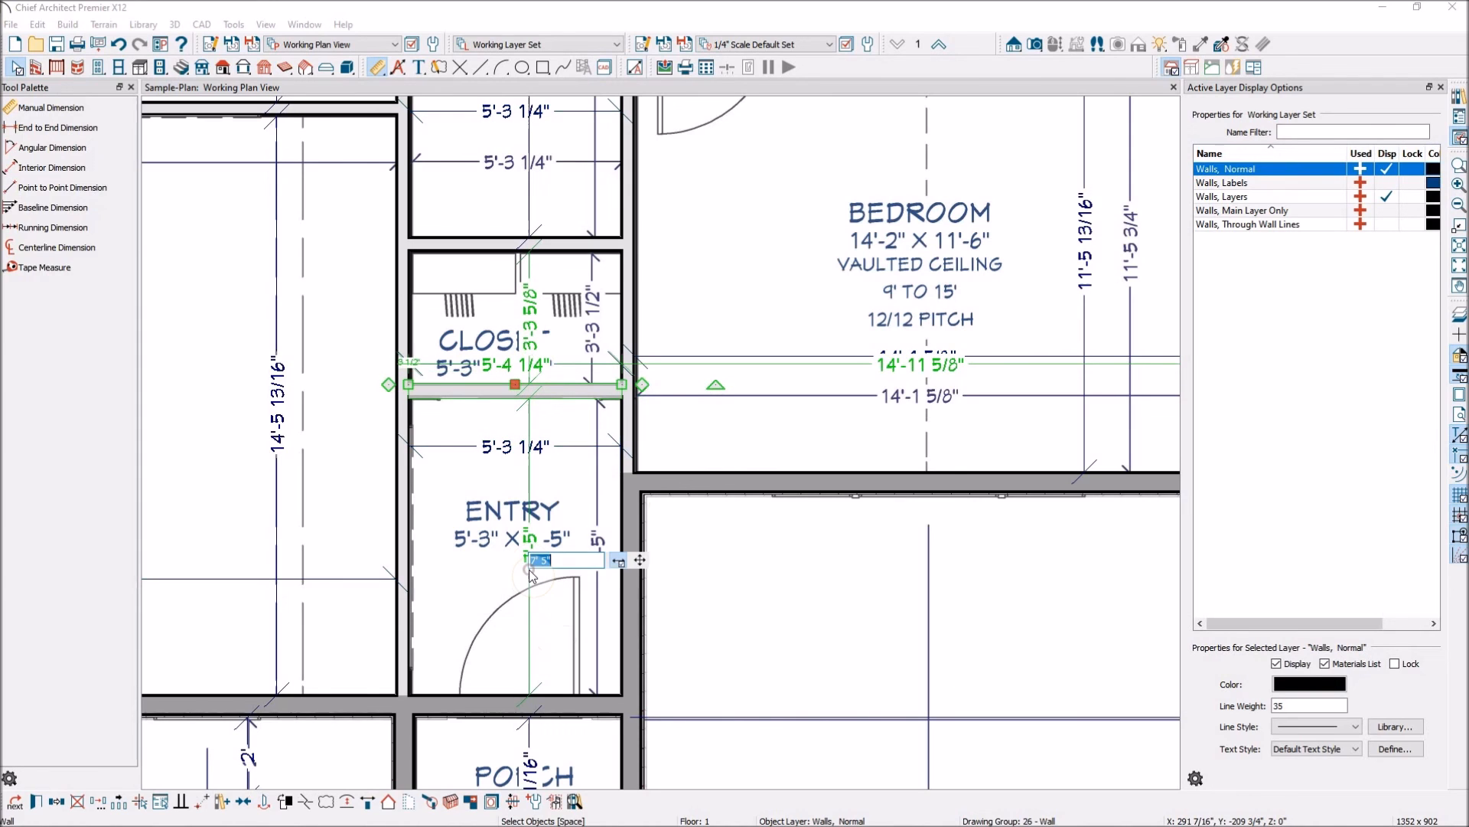
pyautogui.press('Escape')
# Step: Move the entry's vertical dimension off the room label, beside the matching dimension on the imported plan
pyautogui.click(542, 496)
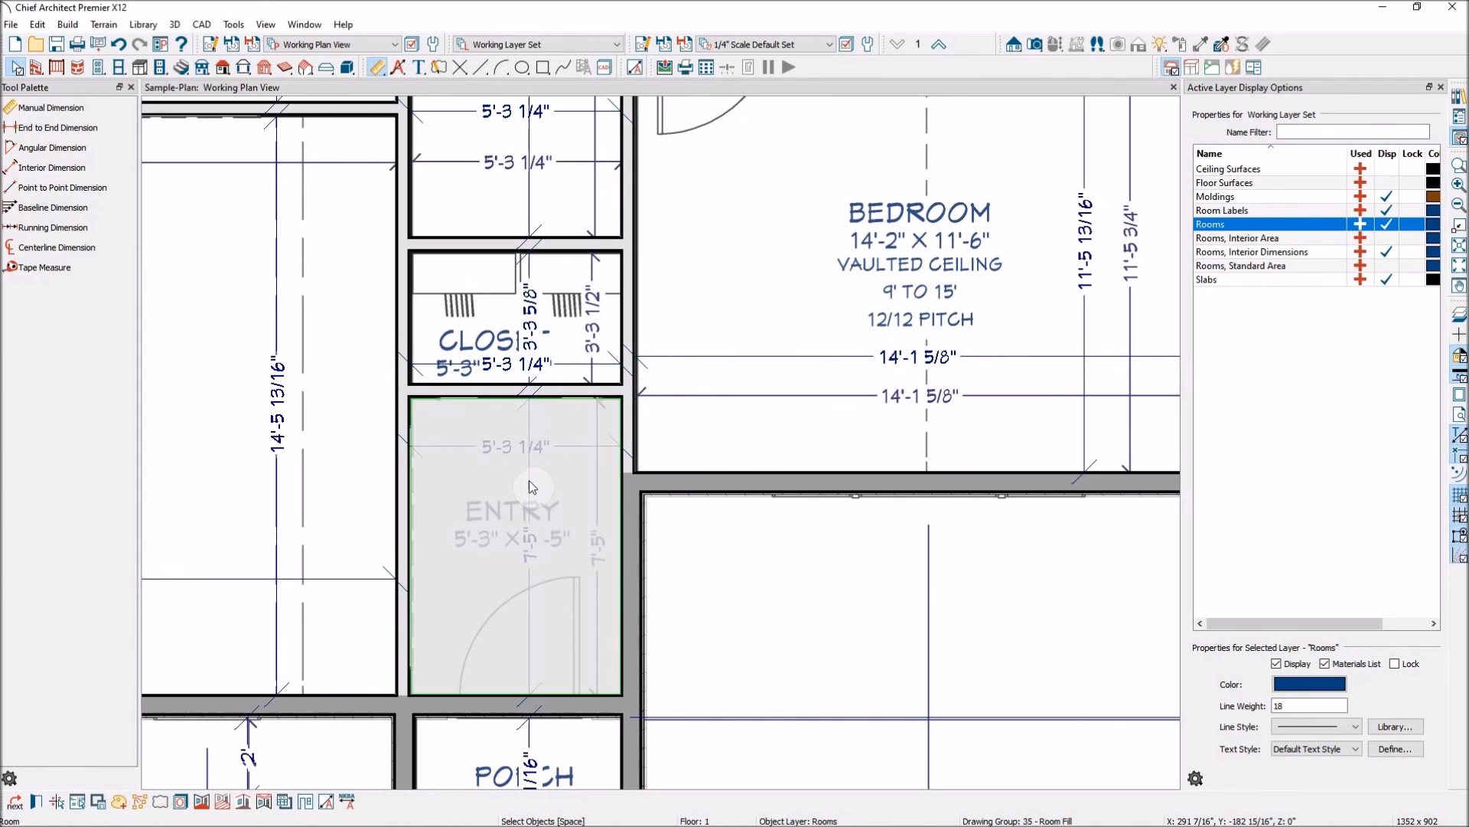
pyautogui.click(530, 479)
pyautogui.moveTo(530, 480); pyautogui.dragTo(585, 479)
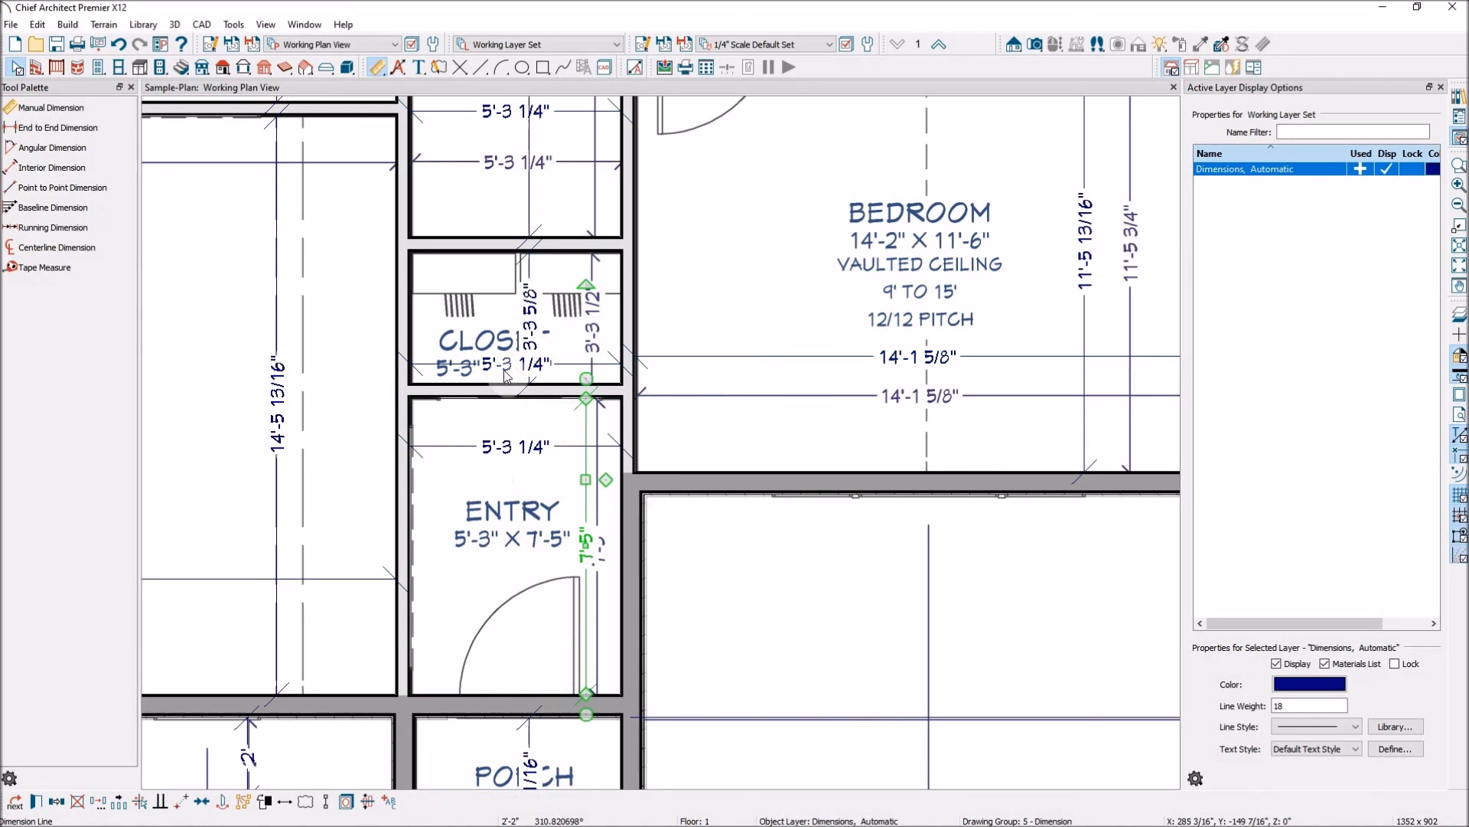
# Step: Delete the automatic width dimensions in the closet above the entry and in the pantry
pyautogui.click(480, 362)
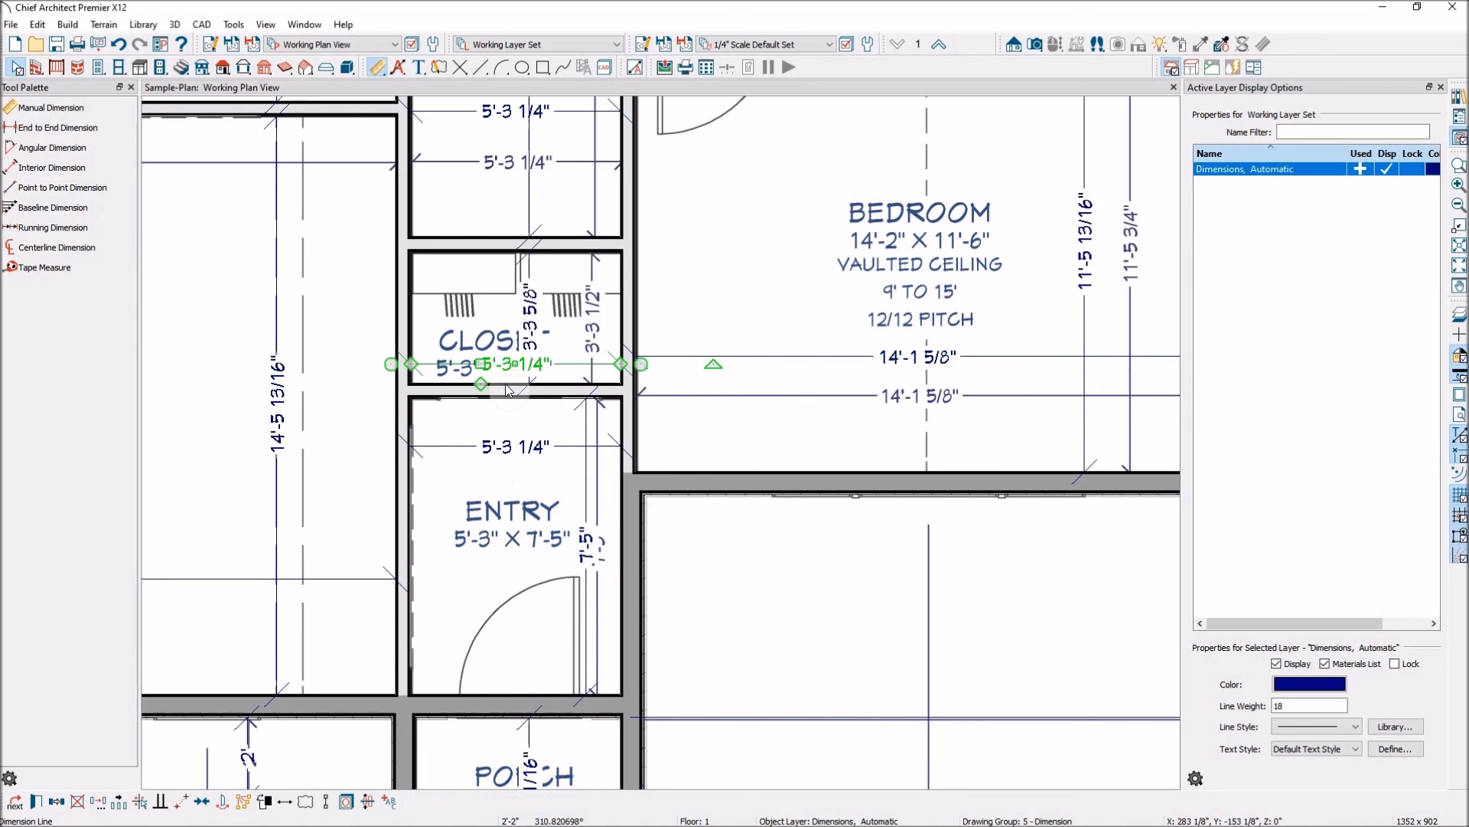
pyautogui.press('Escape')
pyautogui.scroll(-5, 499, 425)
pyautogui.scroll(4, 595, 329)
pyautogui.scroll(2, 542, 327)
pyautogui.click(564, 379)
pyautogui.press('Delete')
pyautogui.scroll(-3, 578, 422)
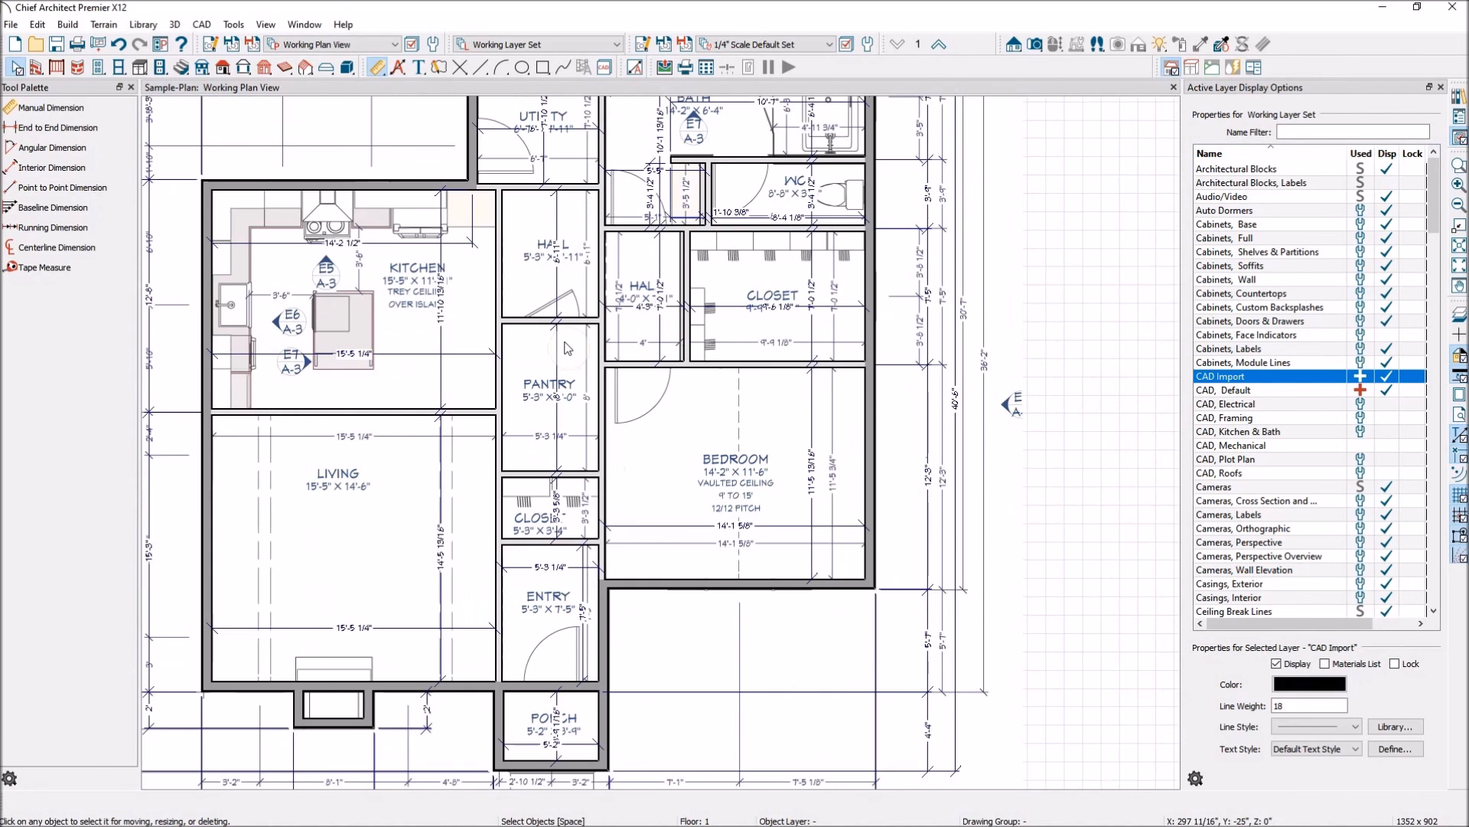
# Step: Move the vertical dimensions in the pantry and the hall above it off the room labels, beside the matching imported dimensions
pyautogui.click(557, 349)
pyautogui.moveTo(556, 345); pyautogui.dragTo(577, 399)
pyautogui.click(556, 280)
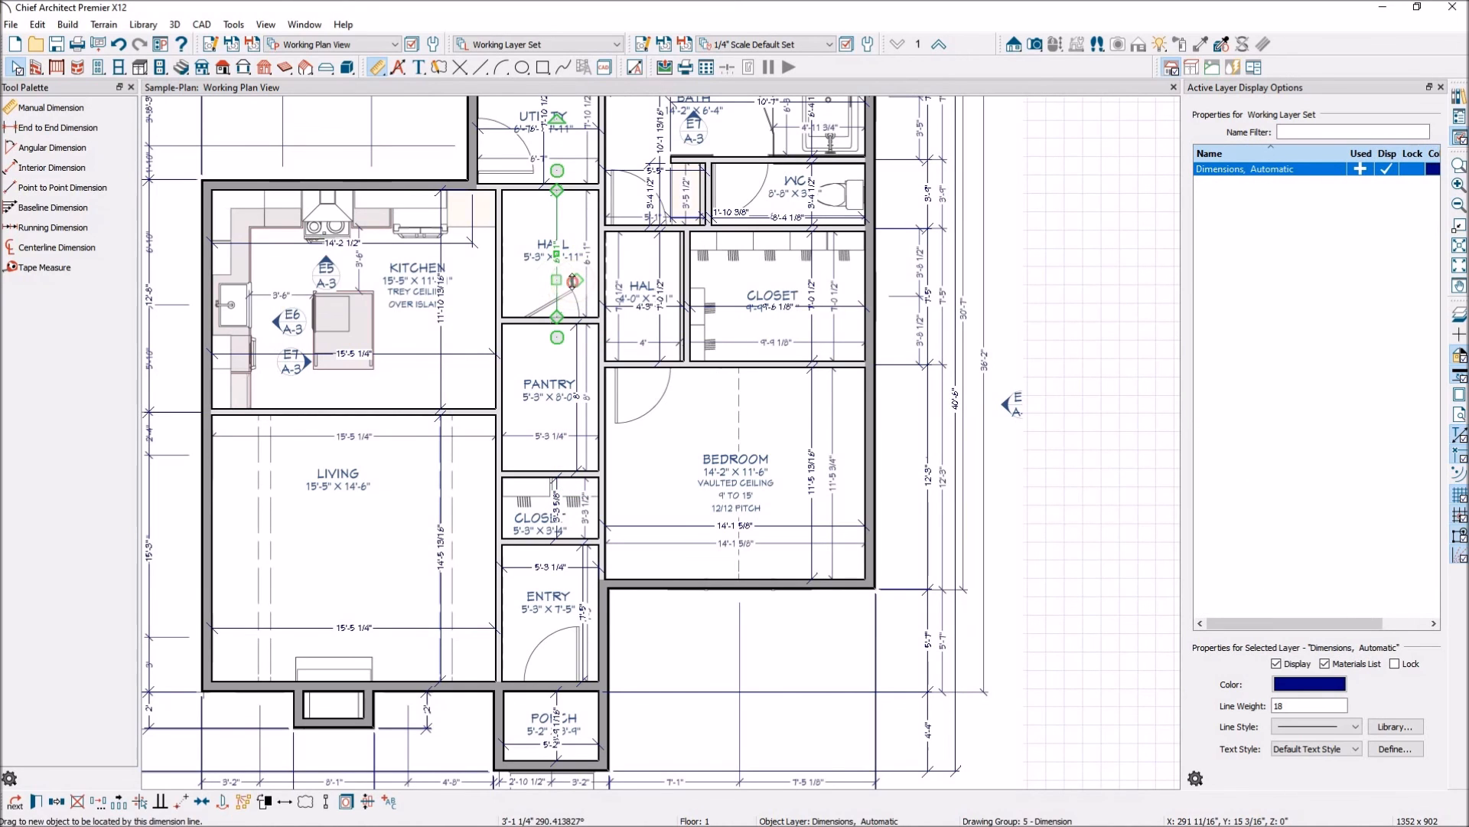
pyautogui.doubleClick(565, 285)
pyautogui.click(860, 569)
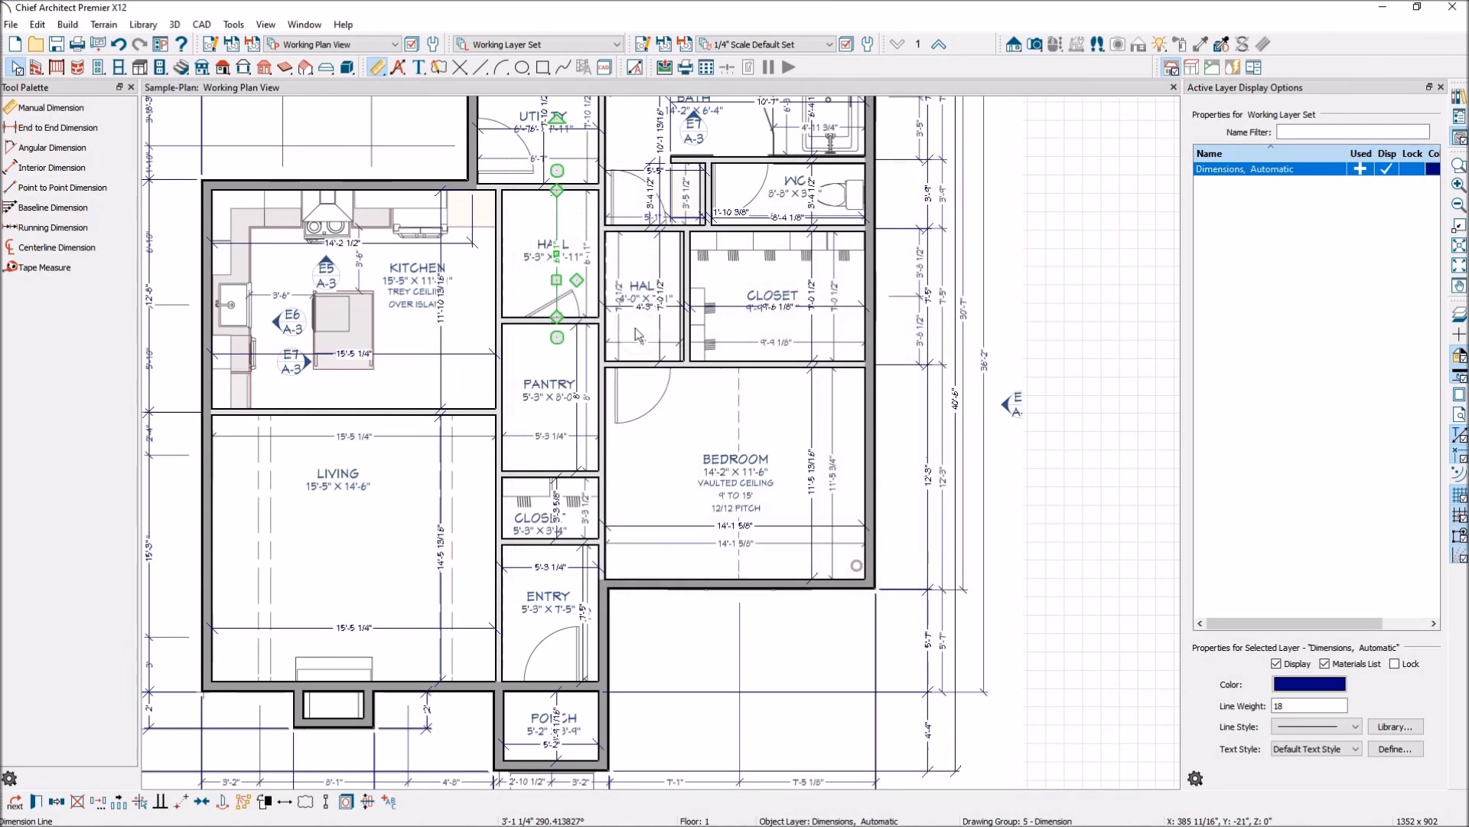
pyautogui.moveTo(558, 282); pyautogui.dragTo(576, 284)
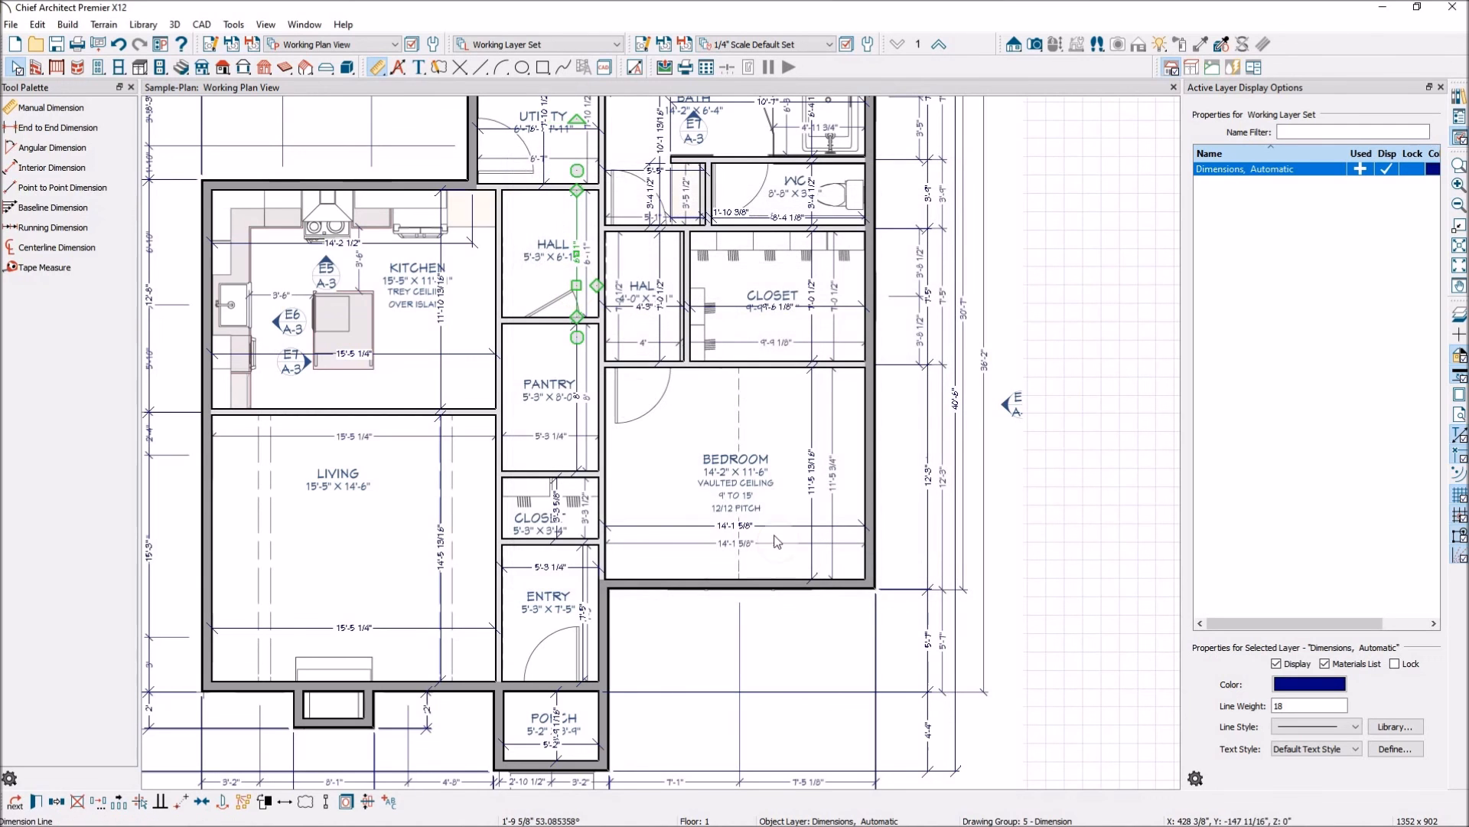
# Step: Move the wall between the small hall and the closet above the bedroom so the closet's width is 9'-9 1/8"
pyautogui.scroll(2, 828, 553)
pyautogui.scroll(-1, 786, 553)
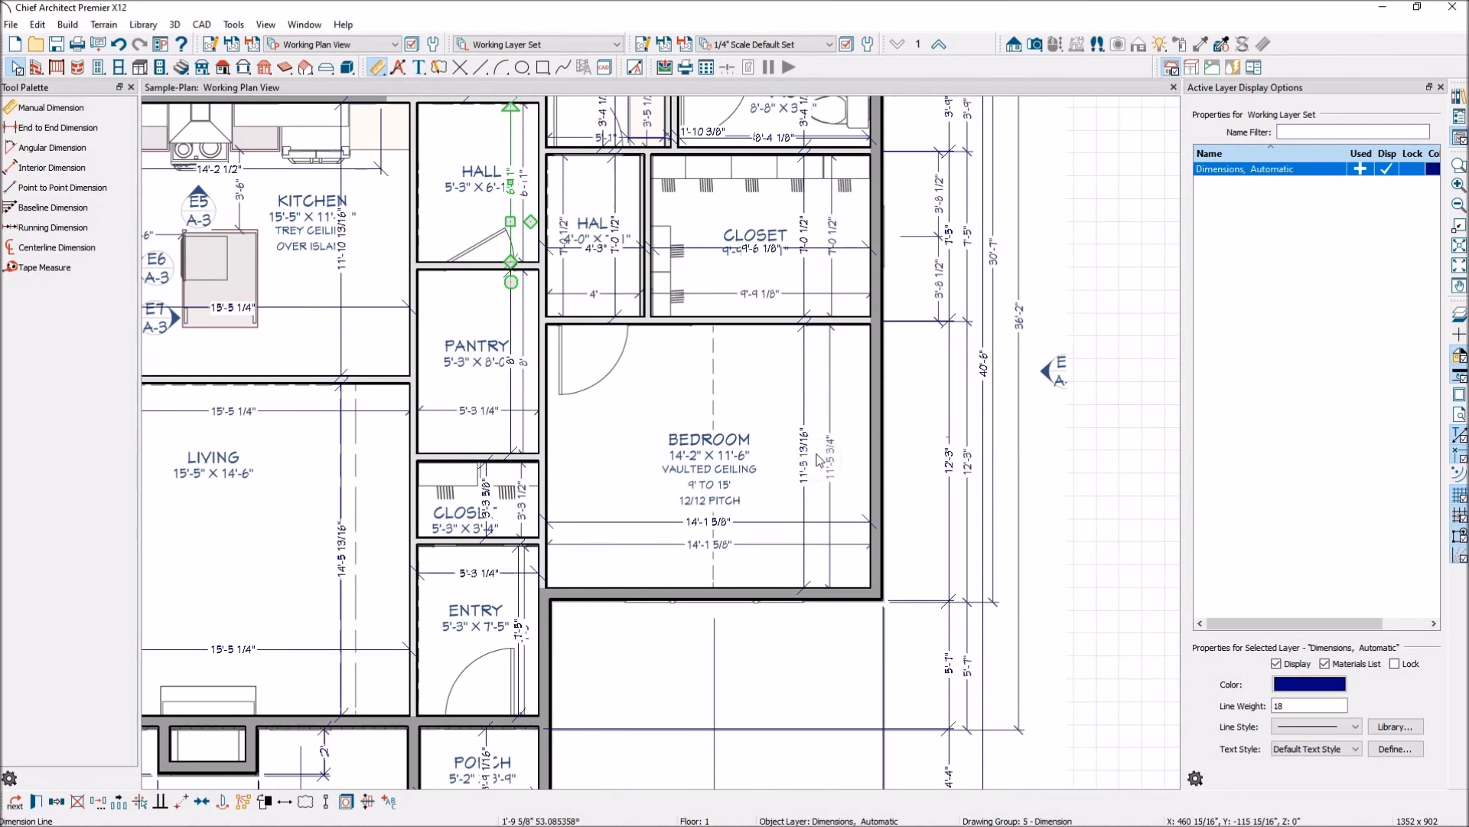
pyautogui.scroll(-2, 835, 517)
pyautogui.scroll(4, 802, 396)
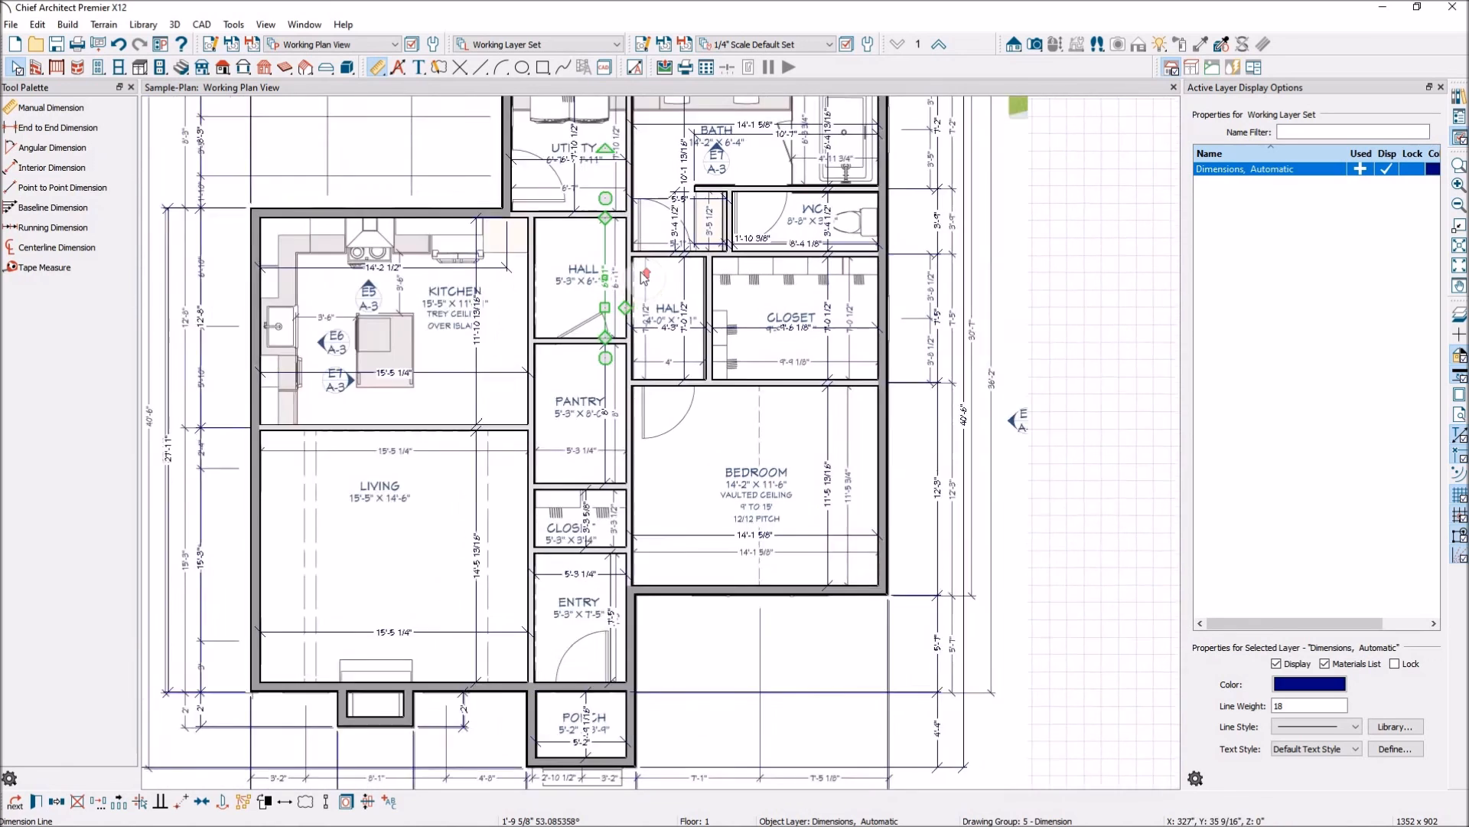
pyautogui.click(778, 338)
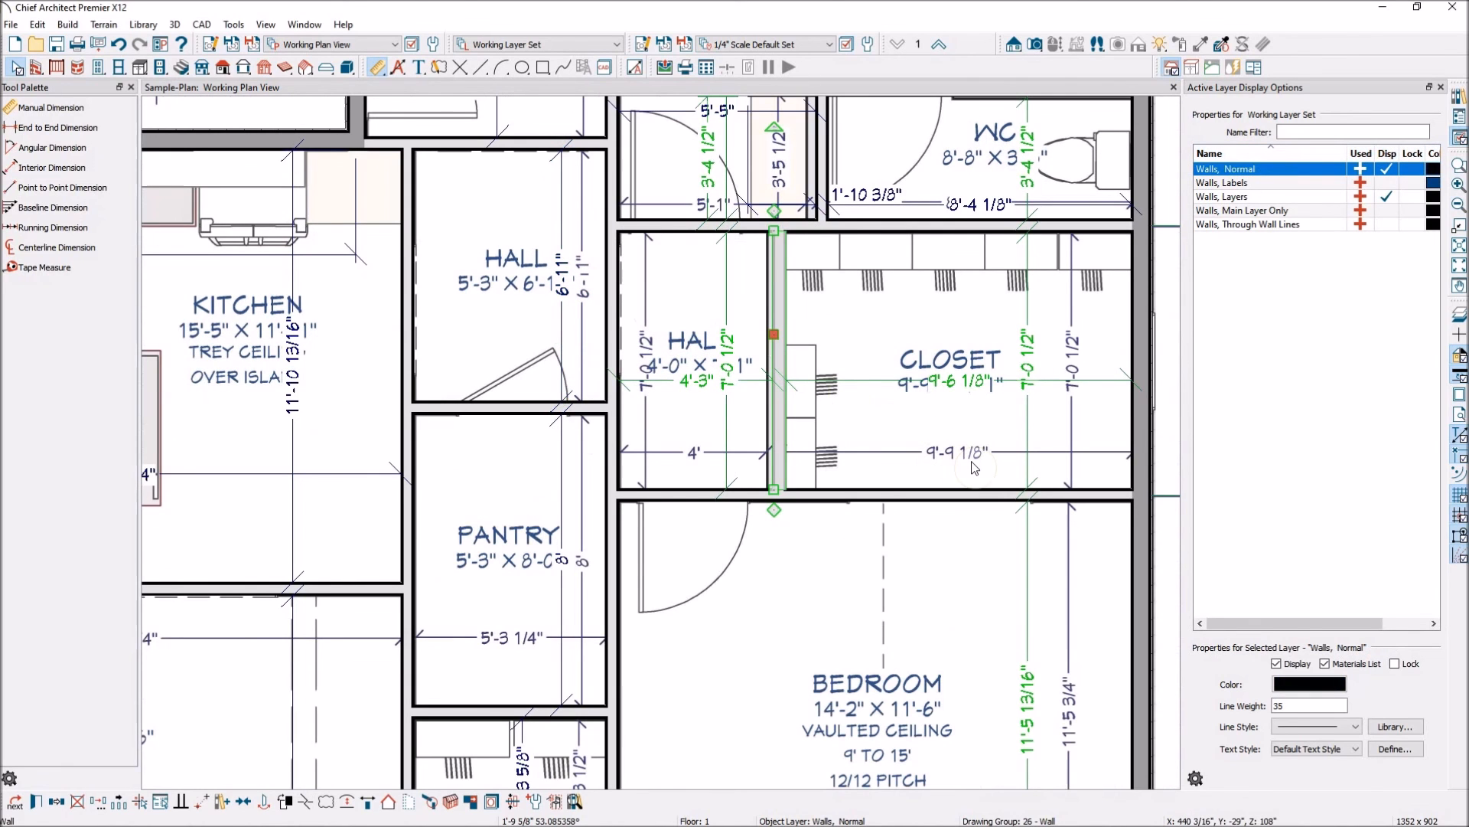
pyautogui.click(951, 381)
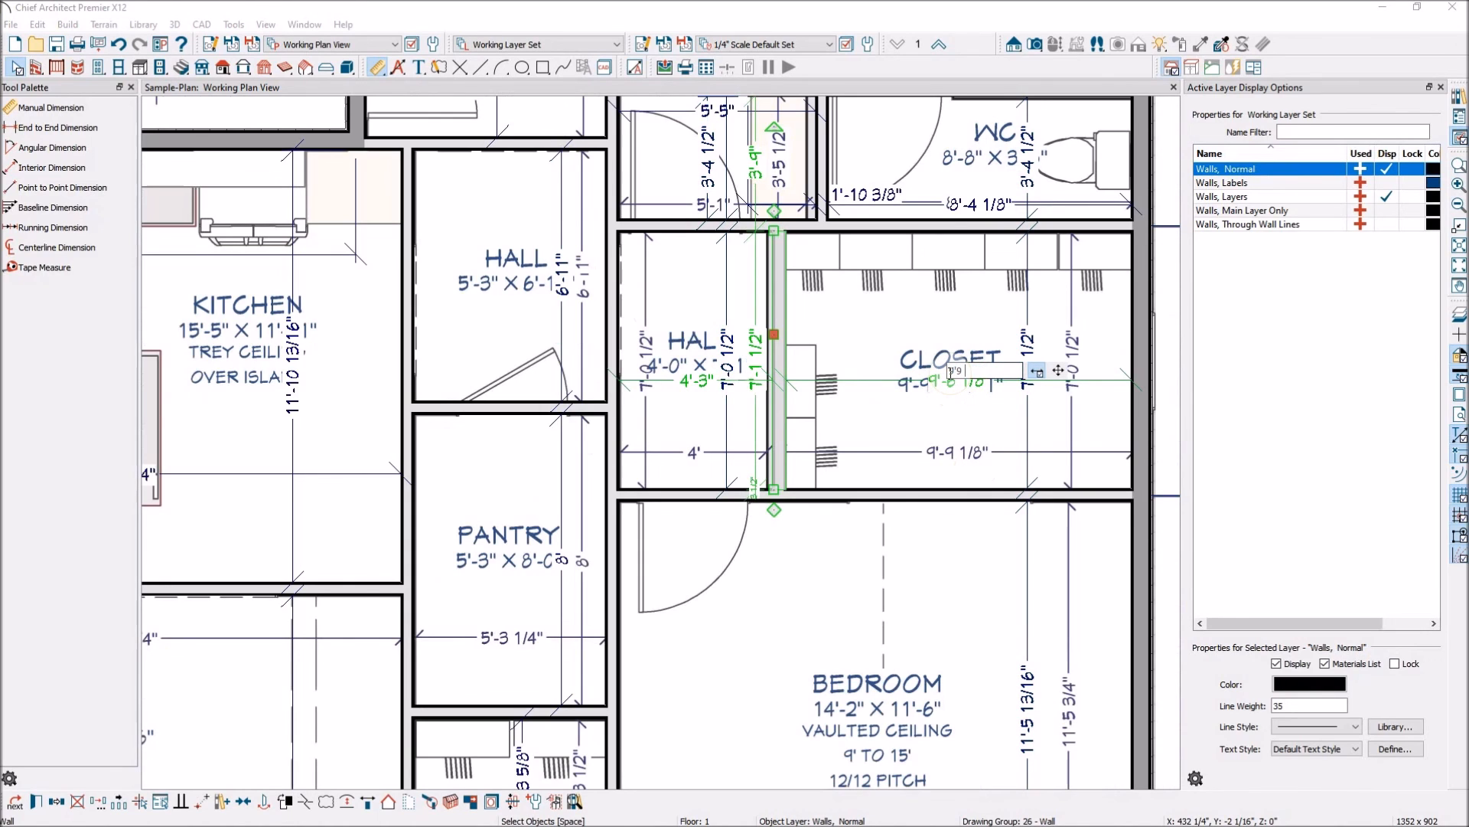
pyautogui.press('Return')
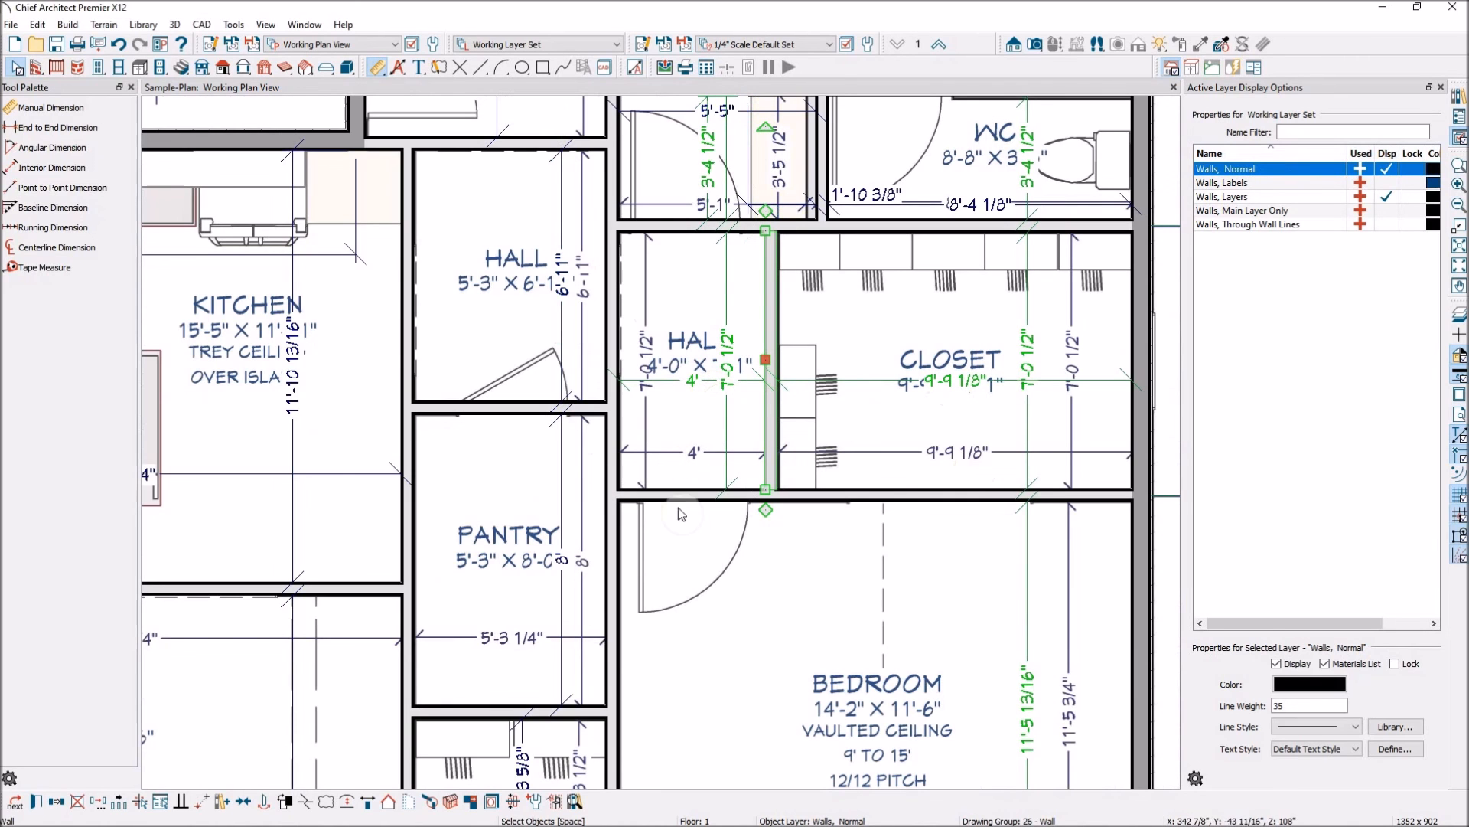
# Step: Move the WC's automatic width dimension up, clear of the overlapping imported width dimension
pyautogui.scroll(-3, 678, 507)
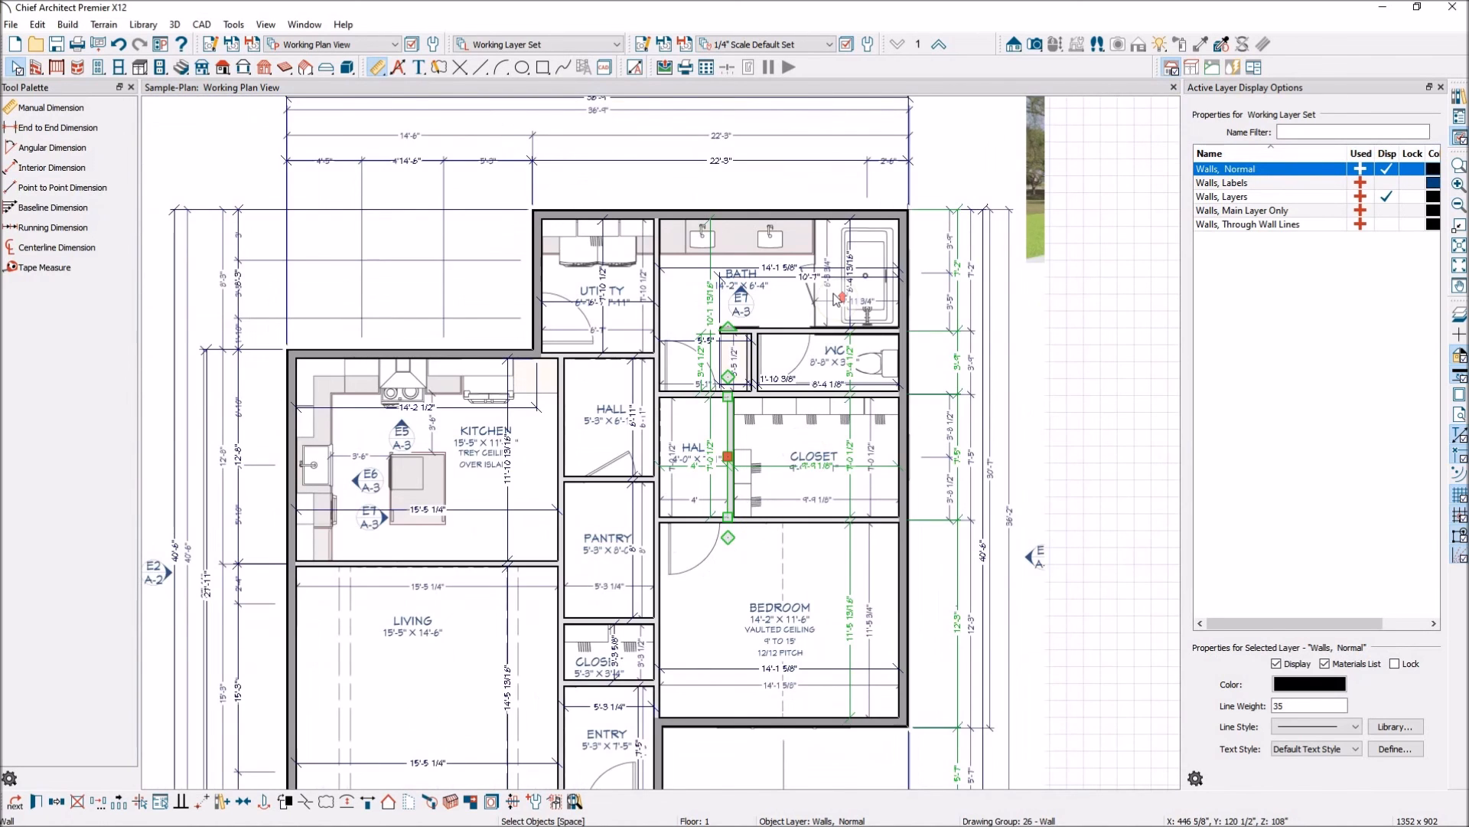
pyautogui.scroll(3, 837, 299)
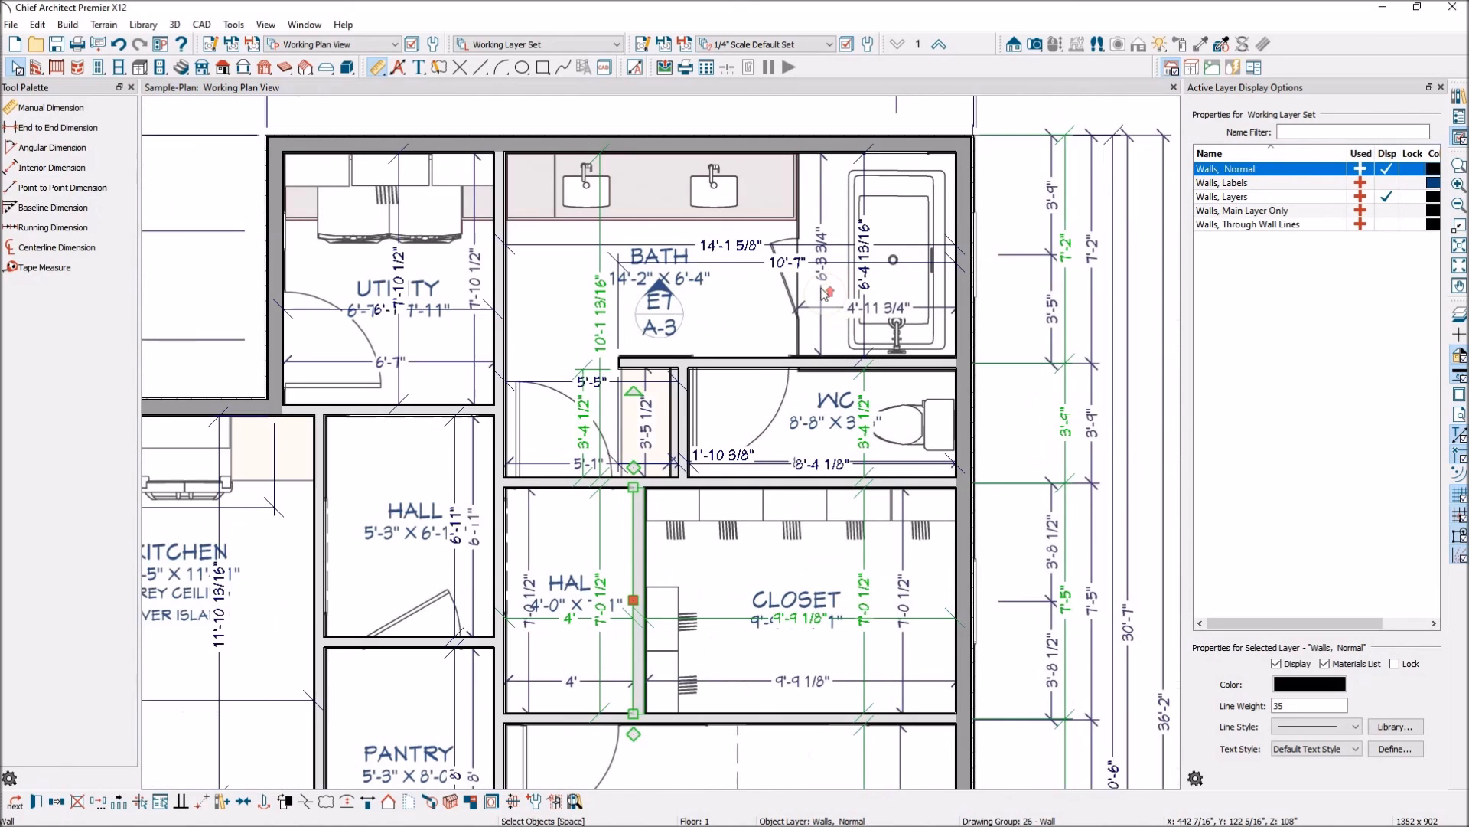
pyautogui.scroll(1, 825, 292)
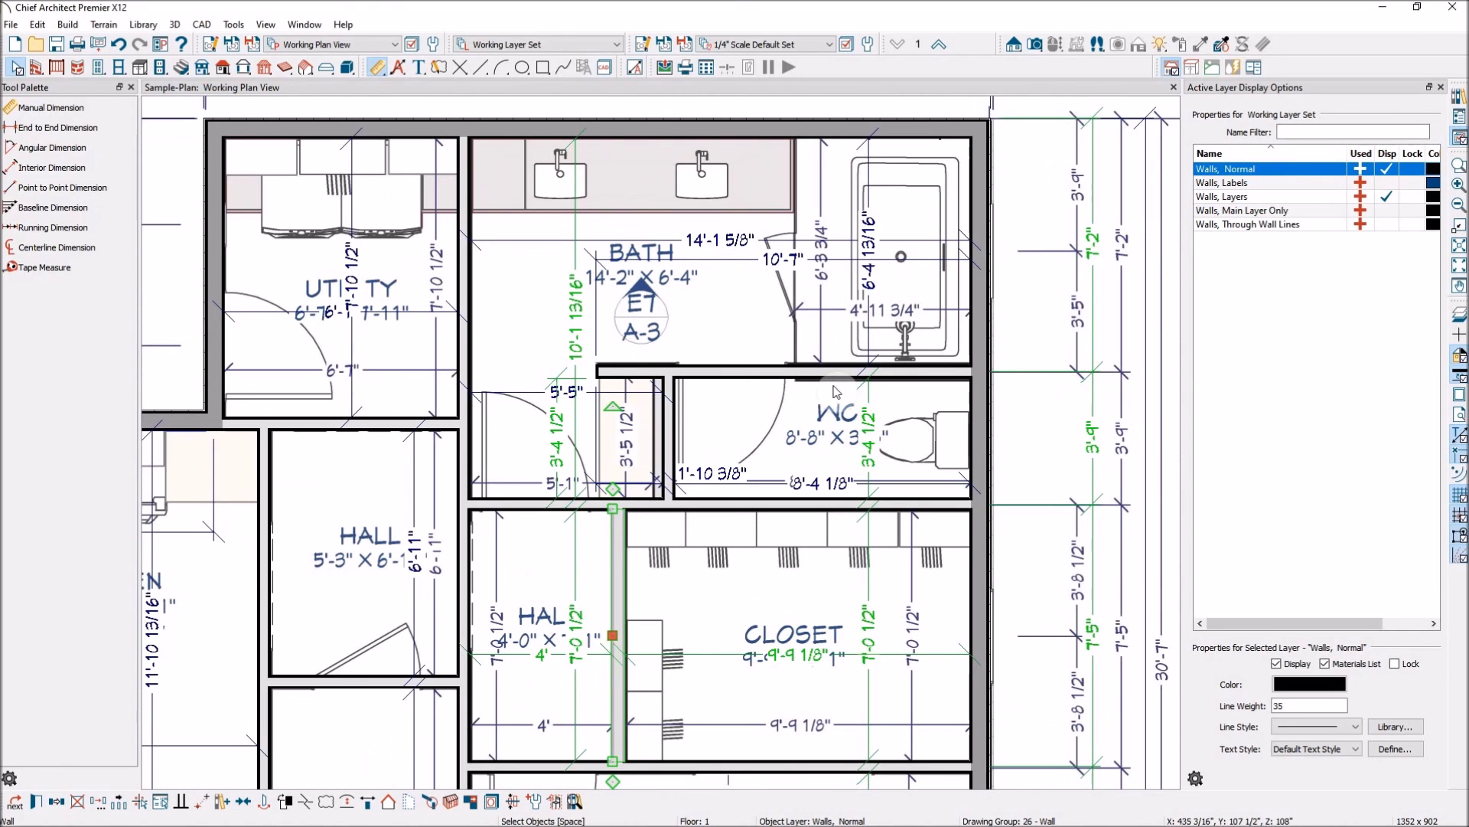
pyautogui.click(665, 450)
pyautogui.click(795, 487)
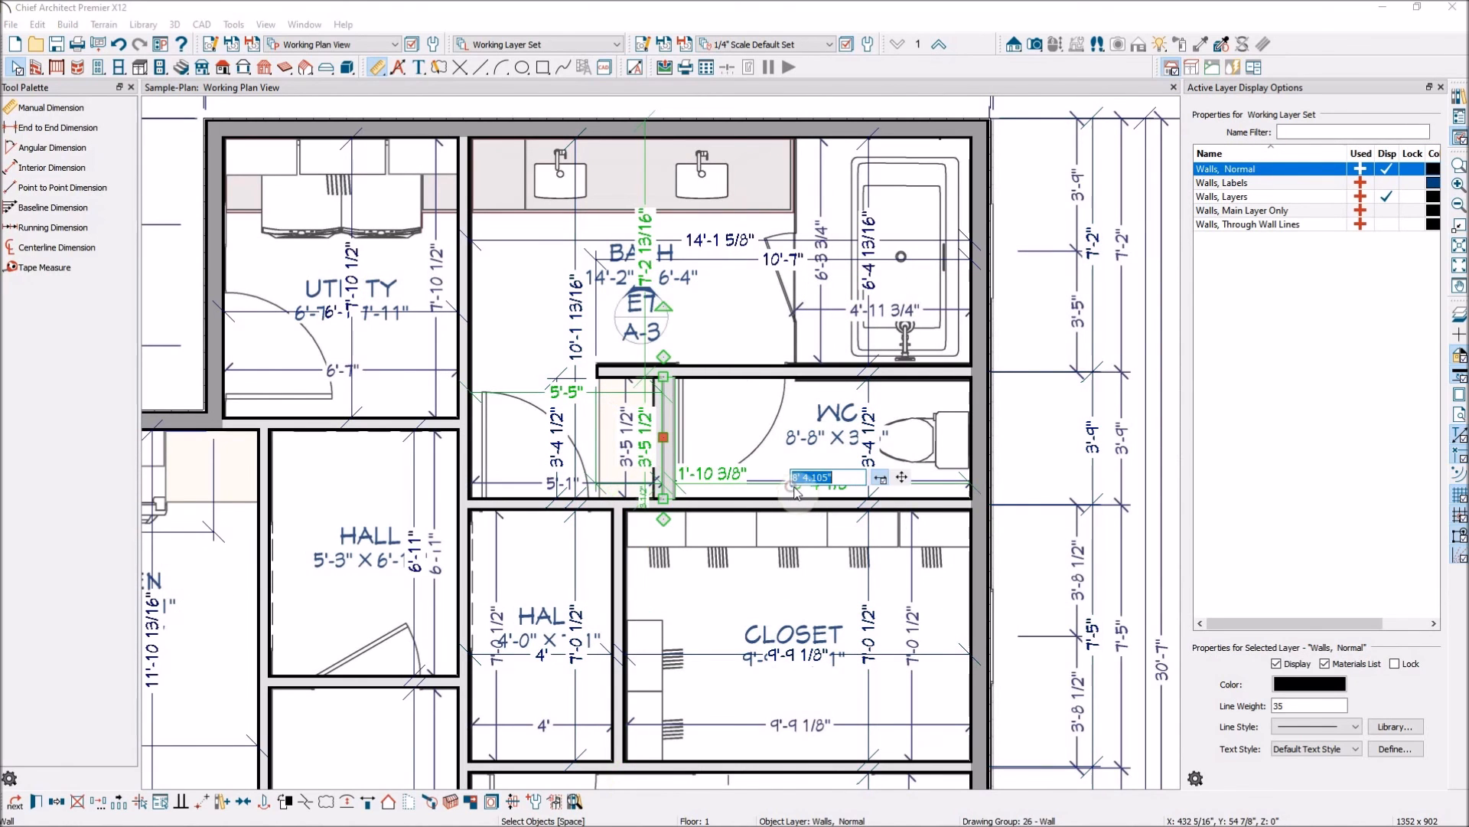
pyautogui.click(765, 437)
pyautogui.click(779, 483)
pyautogui.moveTo(782, 484); pyautogui.dragTo(769, 462)
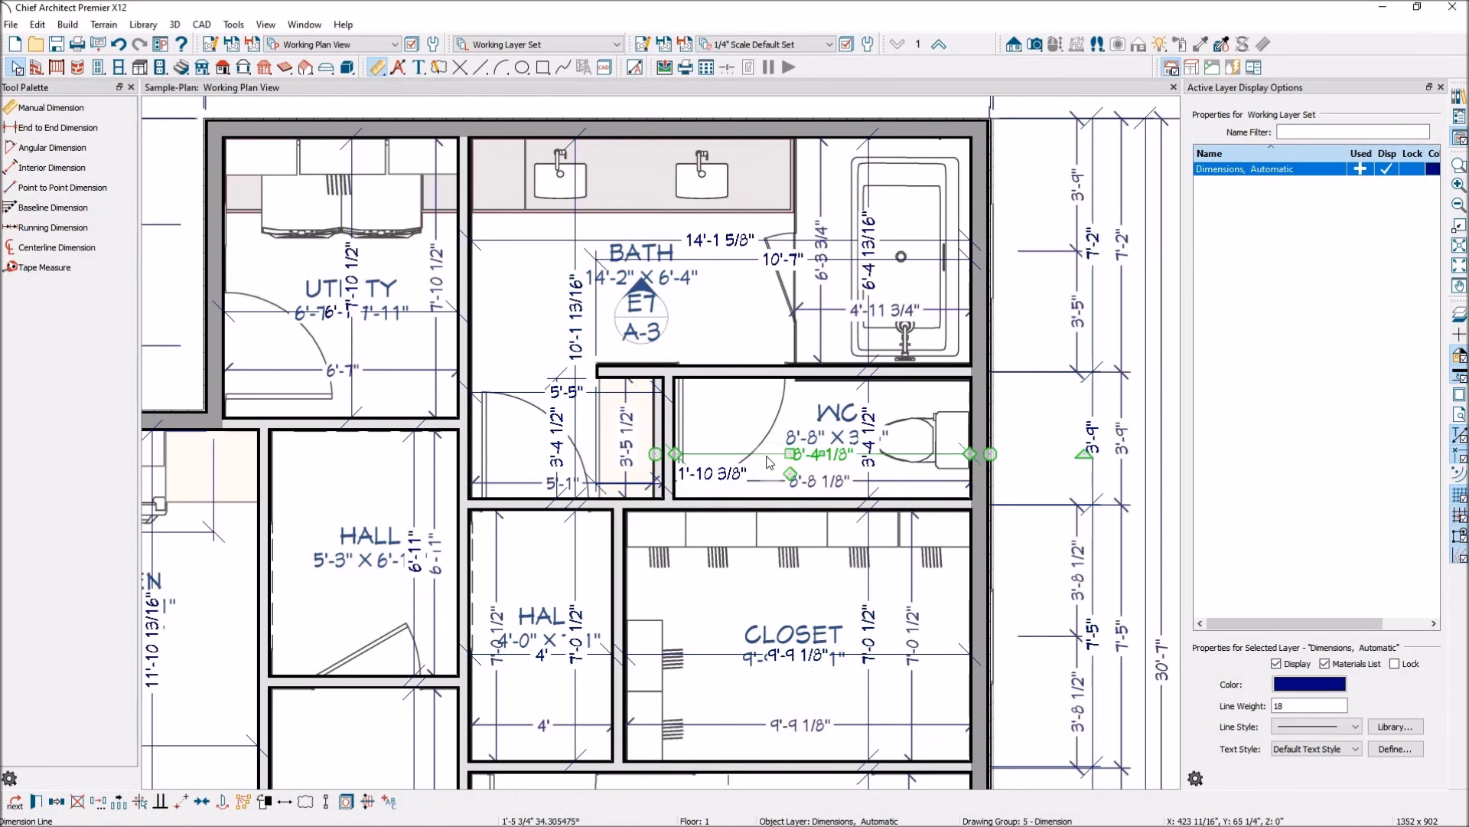
# Step: Move the wall between the WC and the bath's entry area so the entry area's width is 5'-1"
pyautogui.click(671, 426)
pyautogui.click(671, 426)
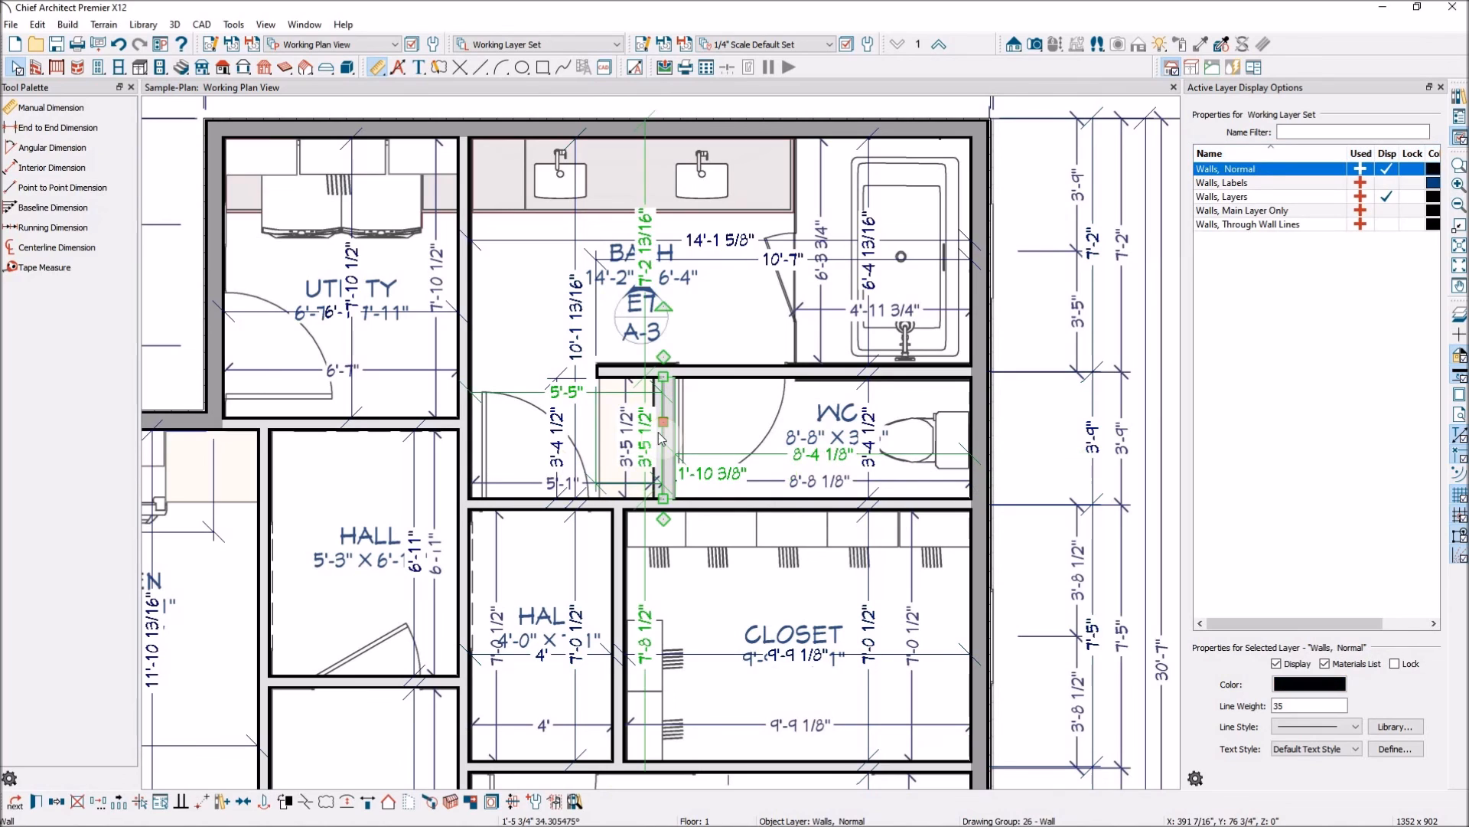
pyautogui.click(578, 394)
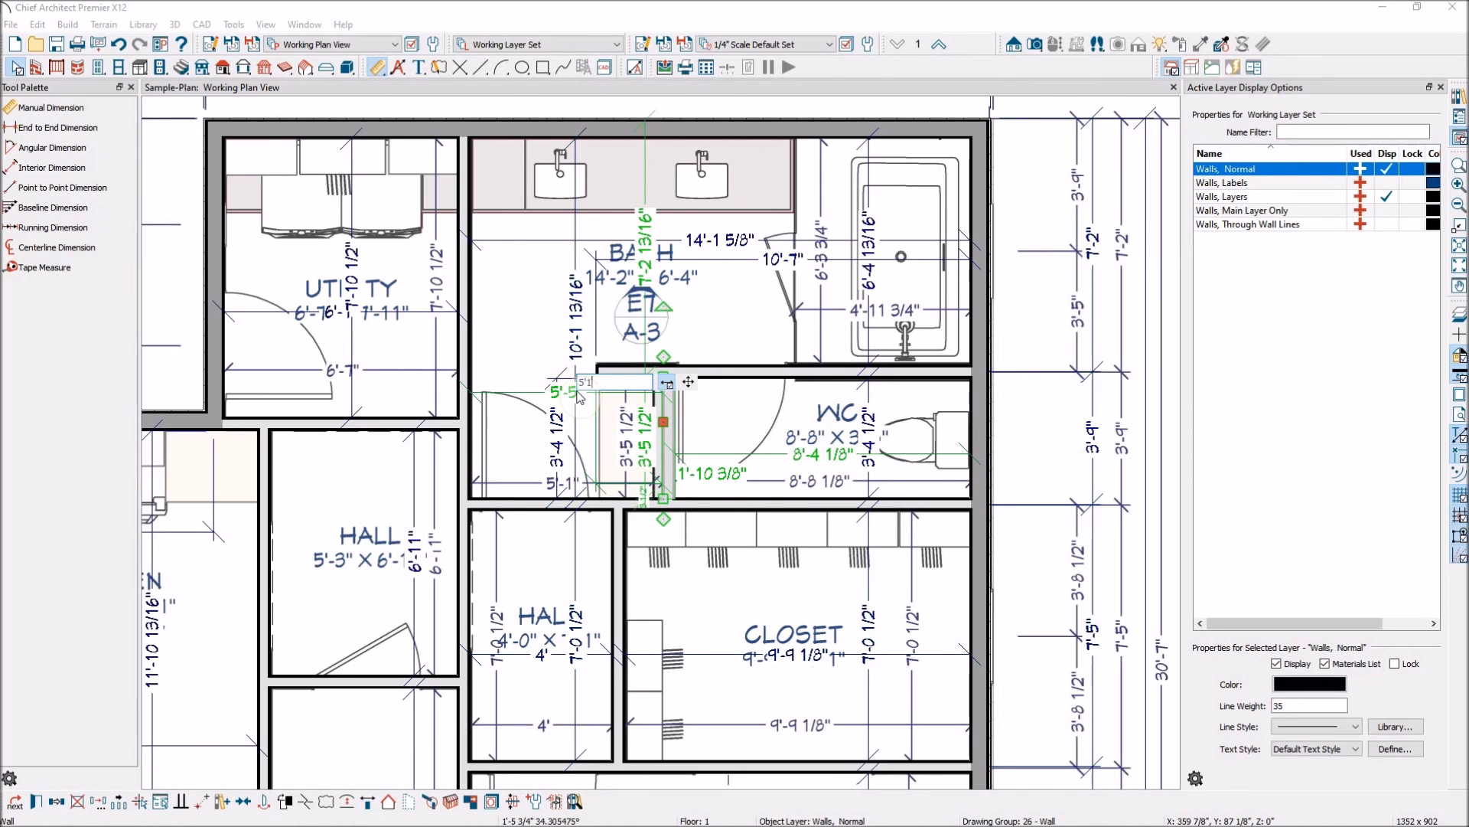
pyautogui.press('Return')
# Step: Examine the whole floor plan to compare the wall layout and dimensions with the imported plan
pyautogui.scroll(-2, 658, 432)
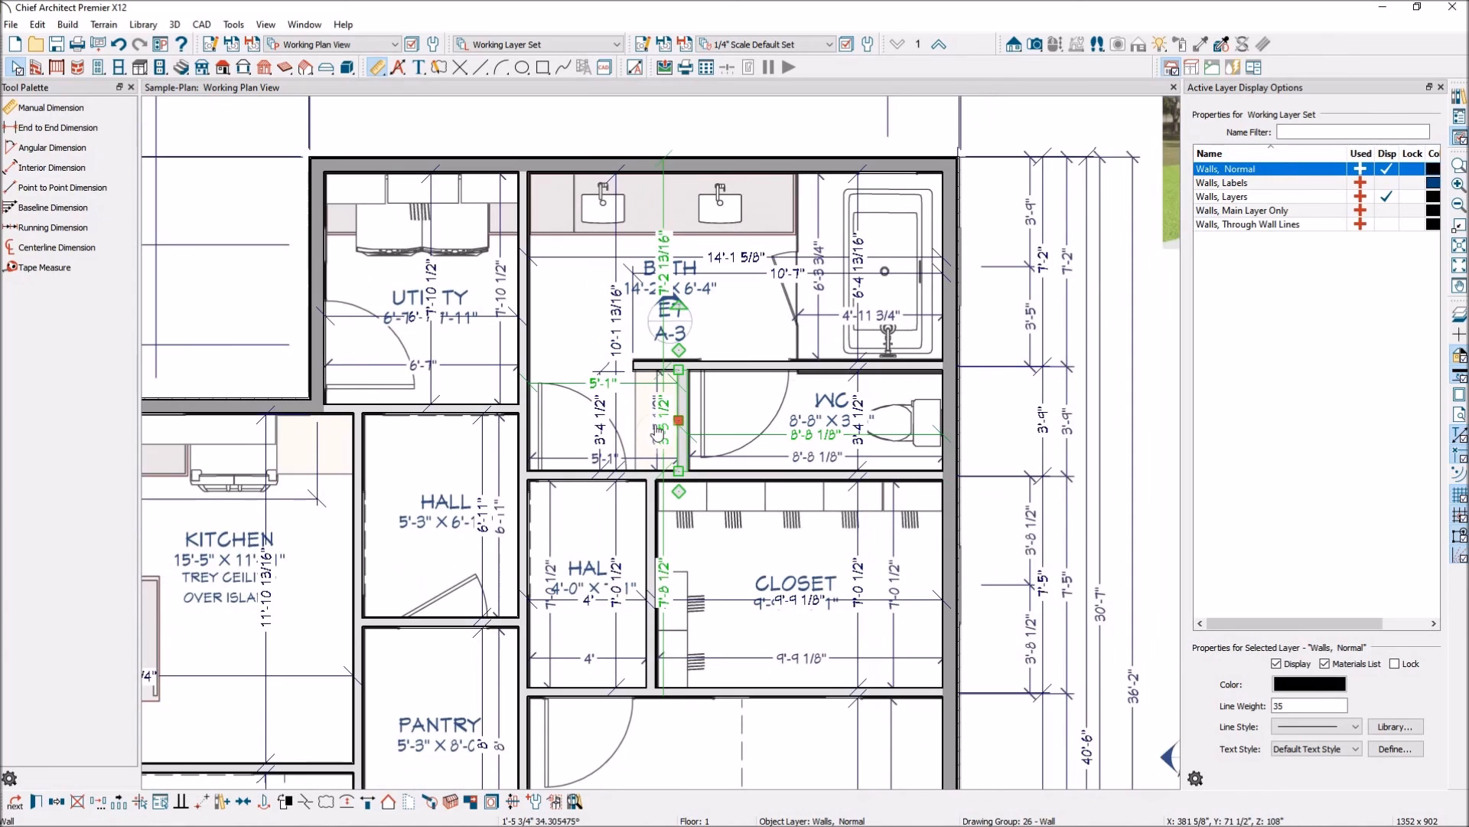
pyautogui.scroll(-5, 659, 433)
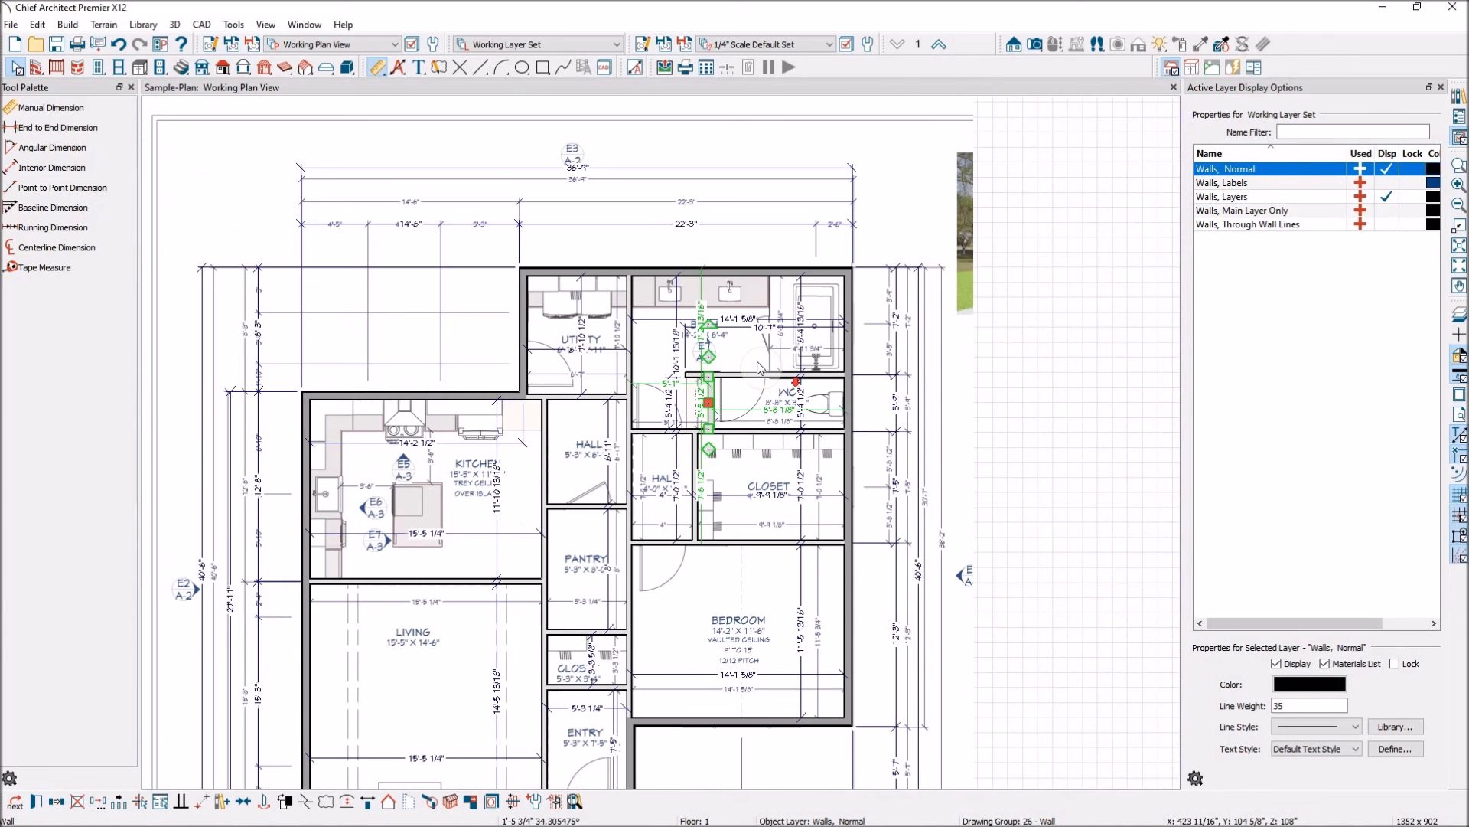
pyautogui.scroll(-2, 760, 367)
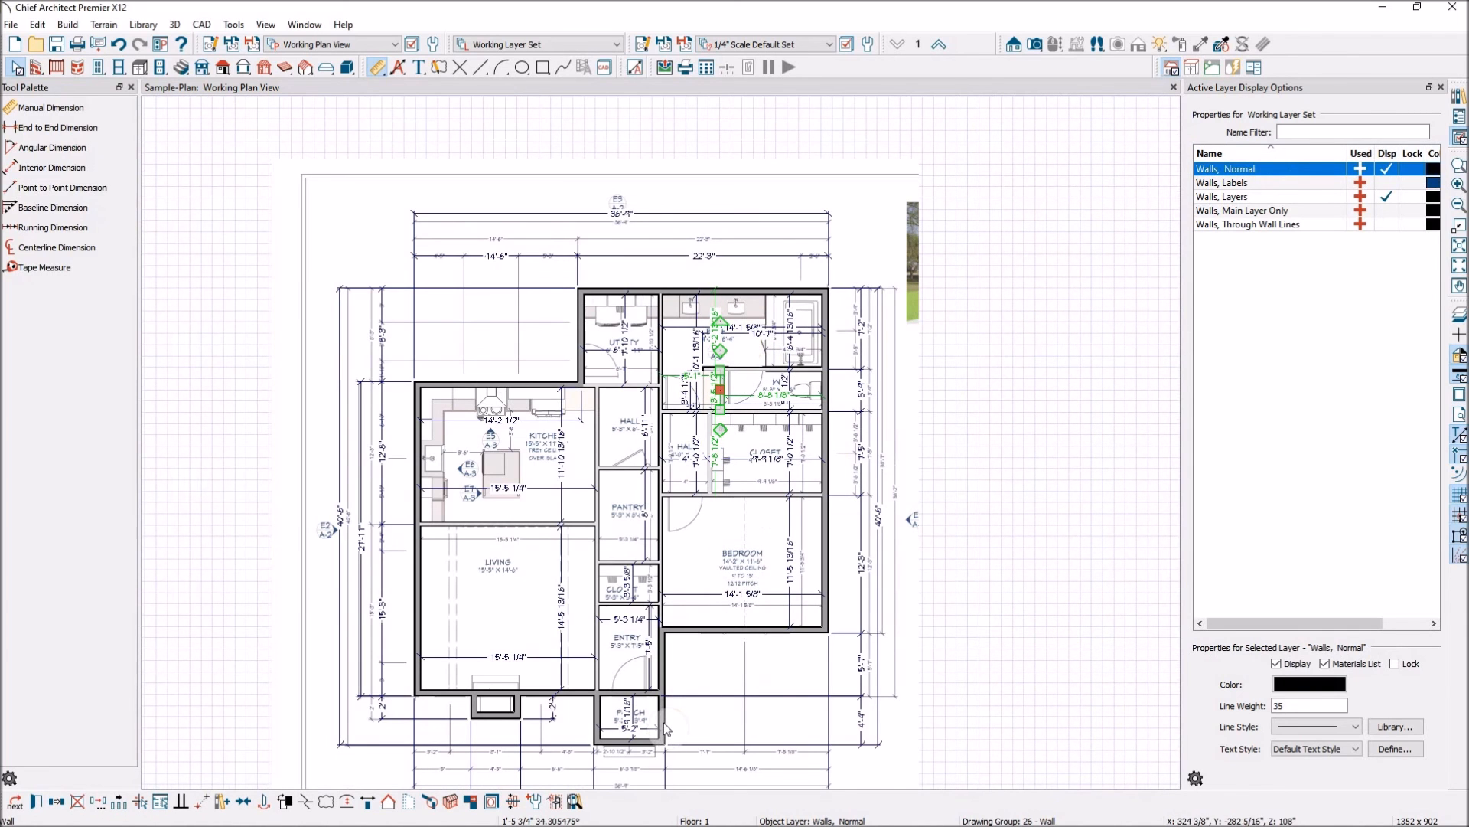
pyautogui.scroll(-1, 597, 487)
pyautogui.scroll(-1, 617, 691)
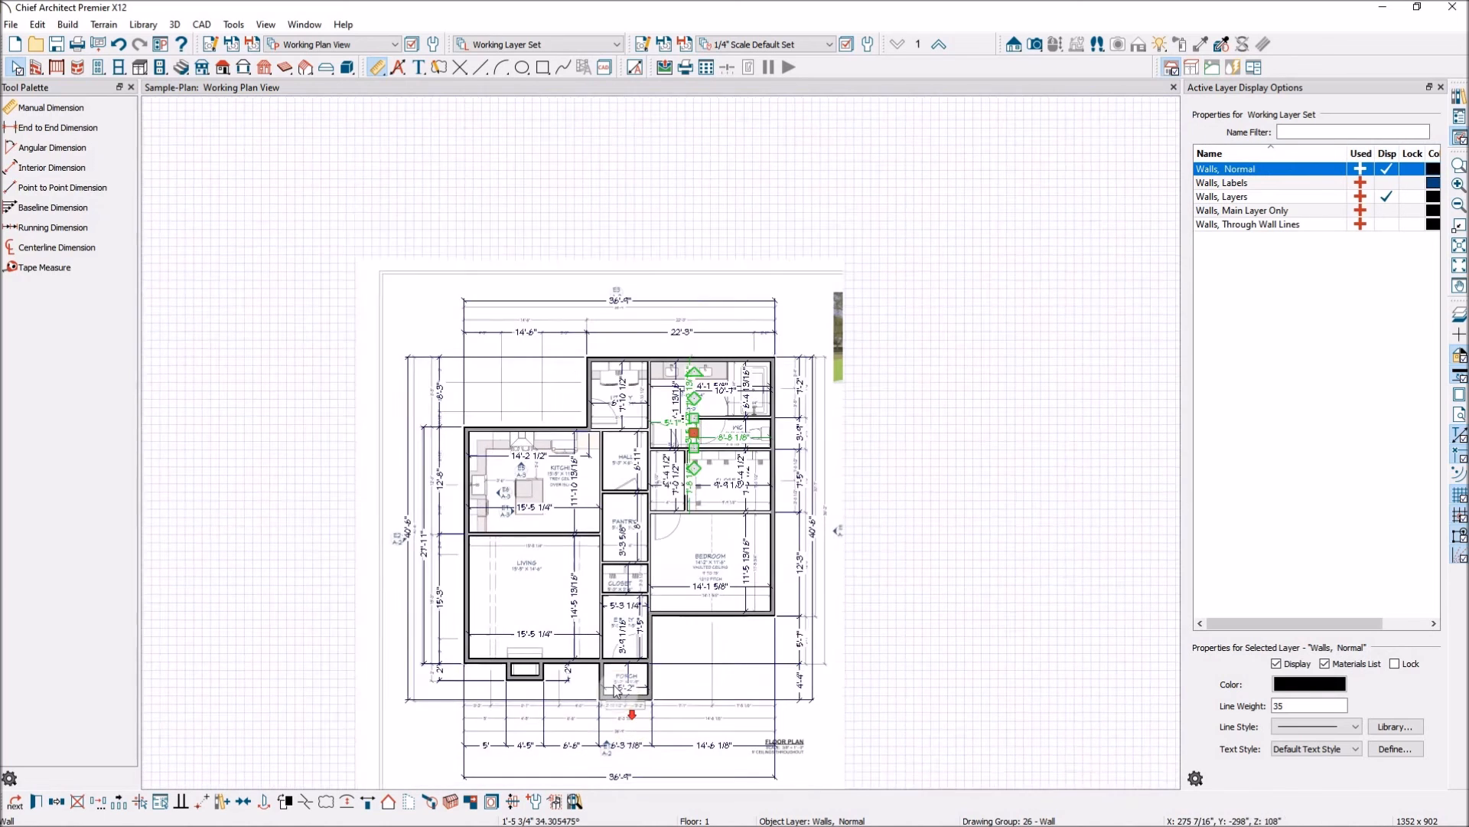
pyautogui.scroll(-1, 617, 691)
pyautogui.scroll(2, 617, 755)
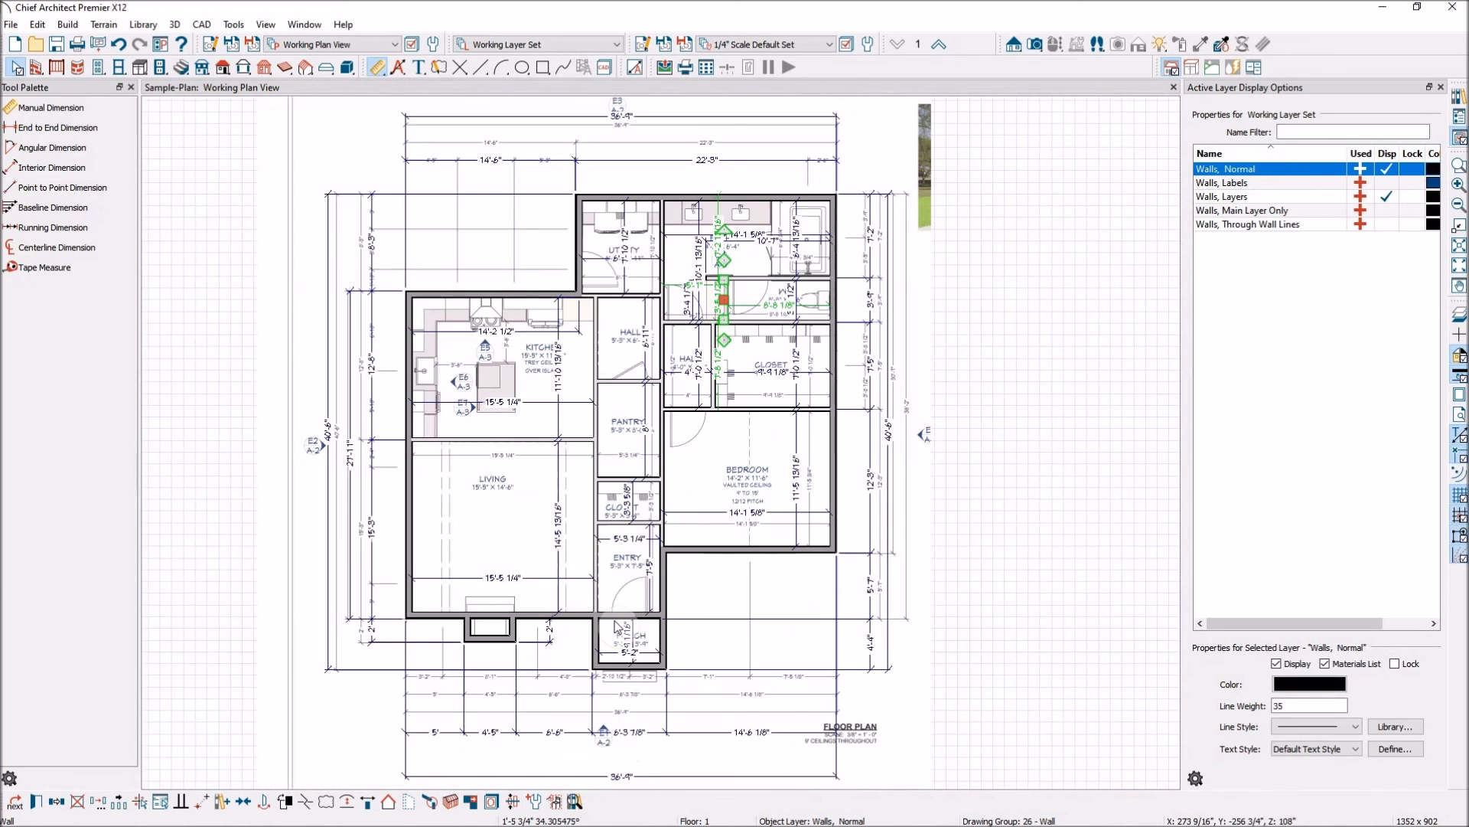